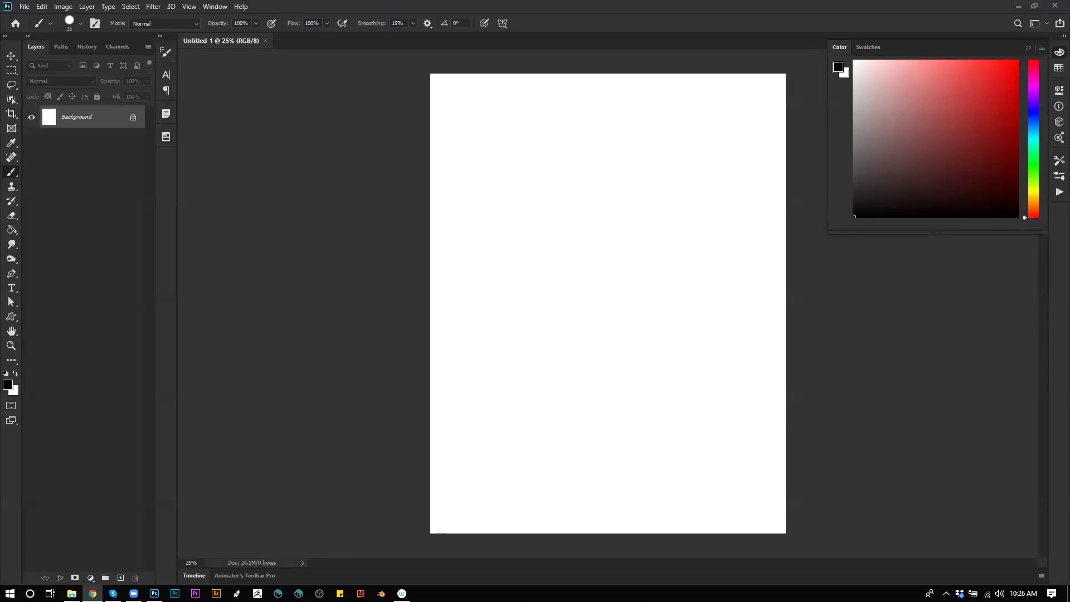
click(662, 148)
key(ctrl+z)
mouse_move(553, 167)
mouse_down()
mouse_move(594, 130)
mouse_move(640, 148)
mouse_move(650, 198)
mouse_up()
key(ctrl+z)
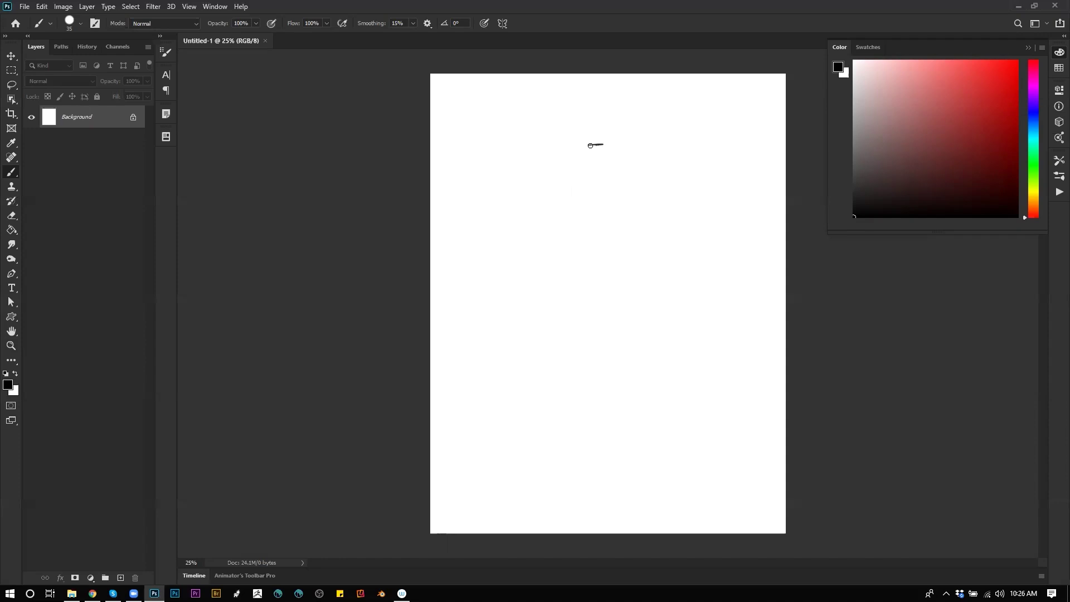
Choose the 600 px splatter brush from the Standard set and make test strokes near the top of the page
drag(606, 150, 603, 153)
right_click(604, 158)
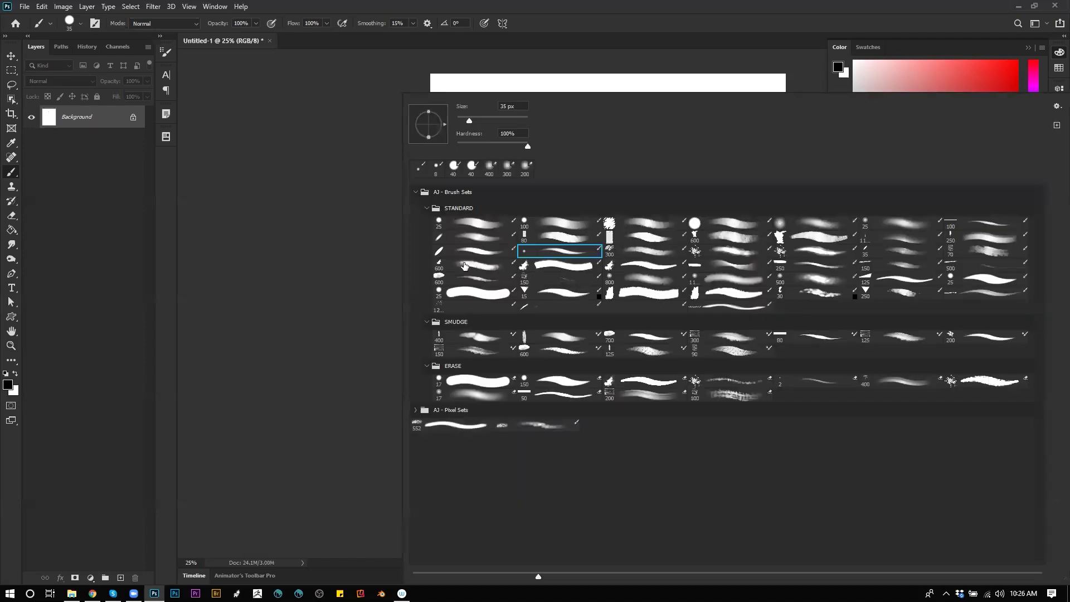
click(717, 252)
click(240, 287)
drag(559, 173, 623, 170)
key(ctrl+z)
drag(674, 108, 626, 134)
Try the neighbouring brush preset, return to the 600 px splatter brush and paint a broad black diagonal band across the upper page
right_click(633, 248)
click(755, 239)
drag(754, 239, 754, 252)
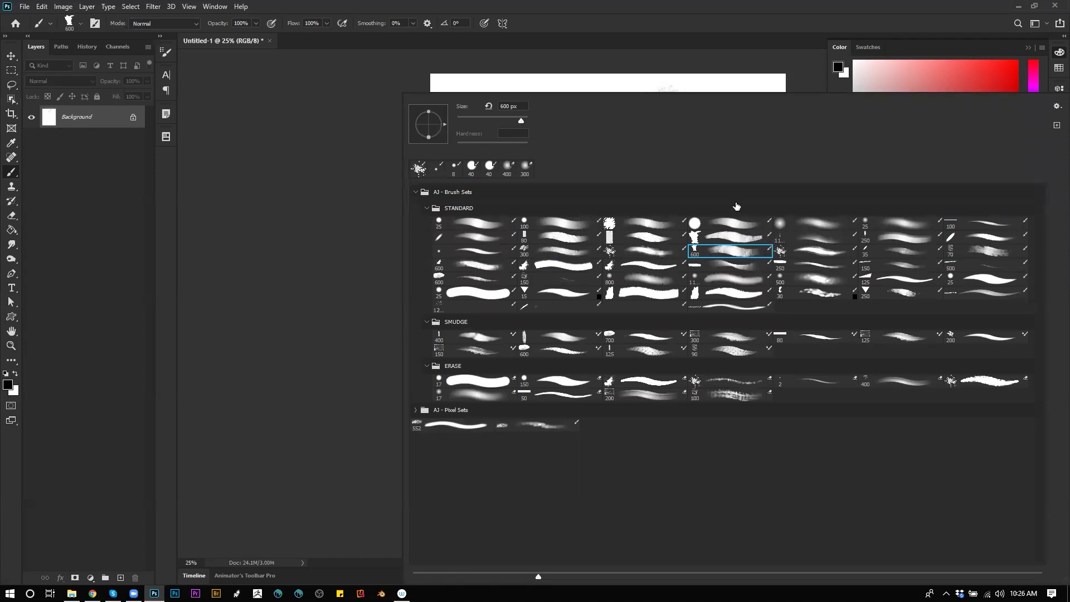
mouse_move(732, 255)
mouse_down()
mouse_move(762, 242)
mouse_move(673, 246)
mouse_up()
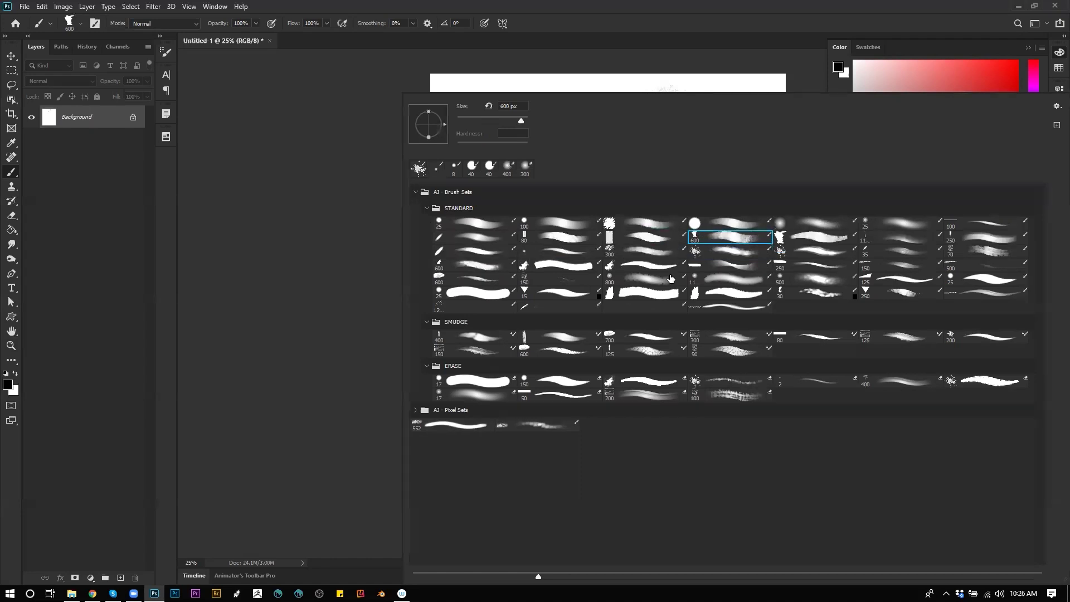
click(719, 256)
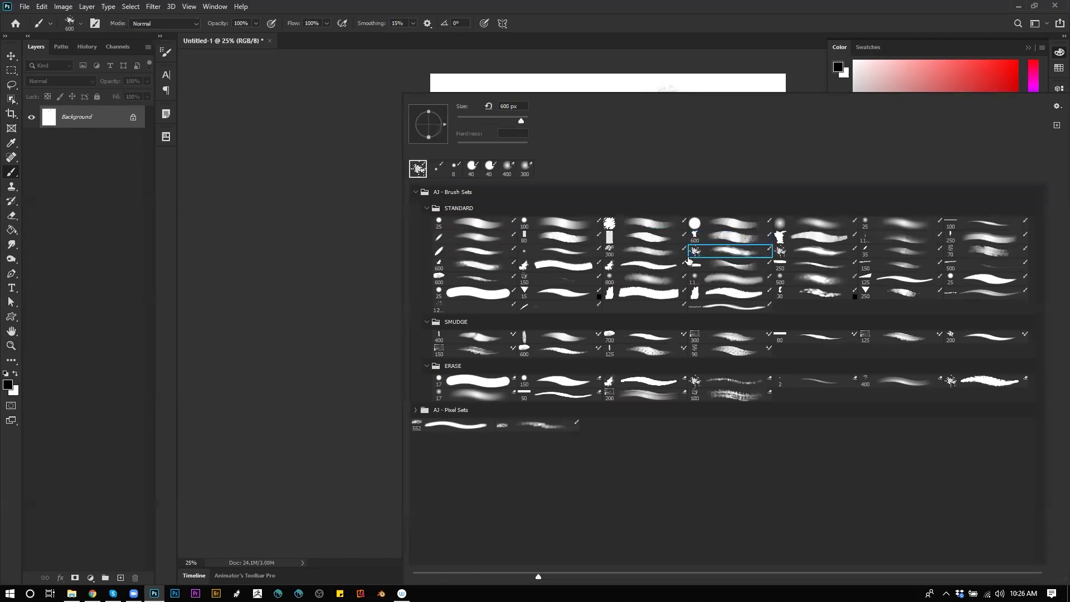
click(358, 309)
mouse_move(530, 208)
mouse_down()
mouse_move(686, 117)
mouse_move(673, 87)
mouse_up()
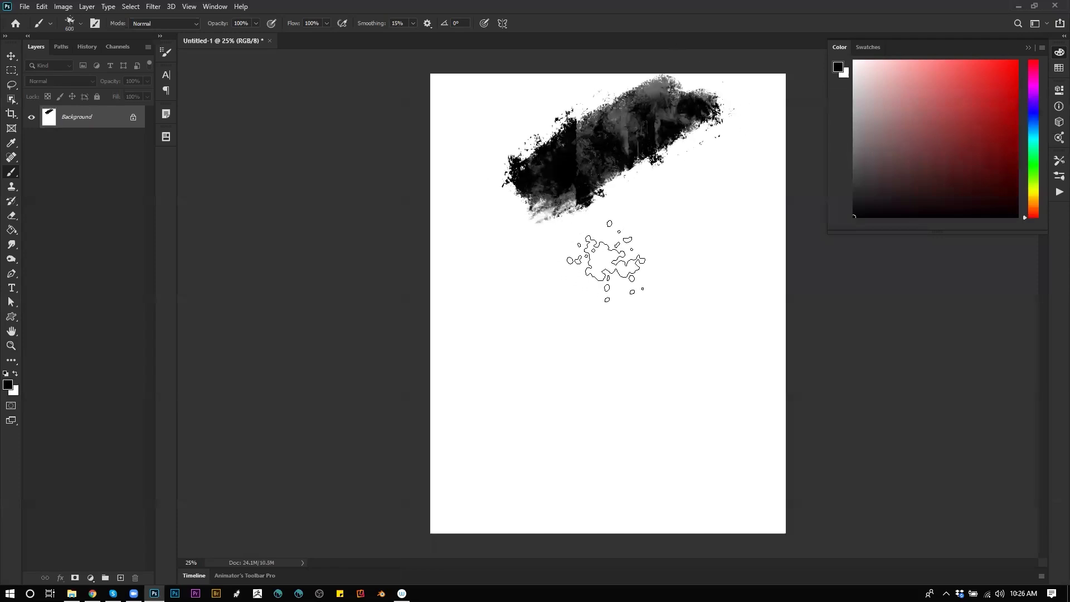
Switch to the 300 px textured brush and paint black diagonal strokes across the upper half of the page
right_click(596, 277)
click(666, 249)
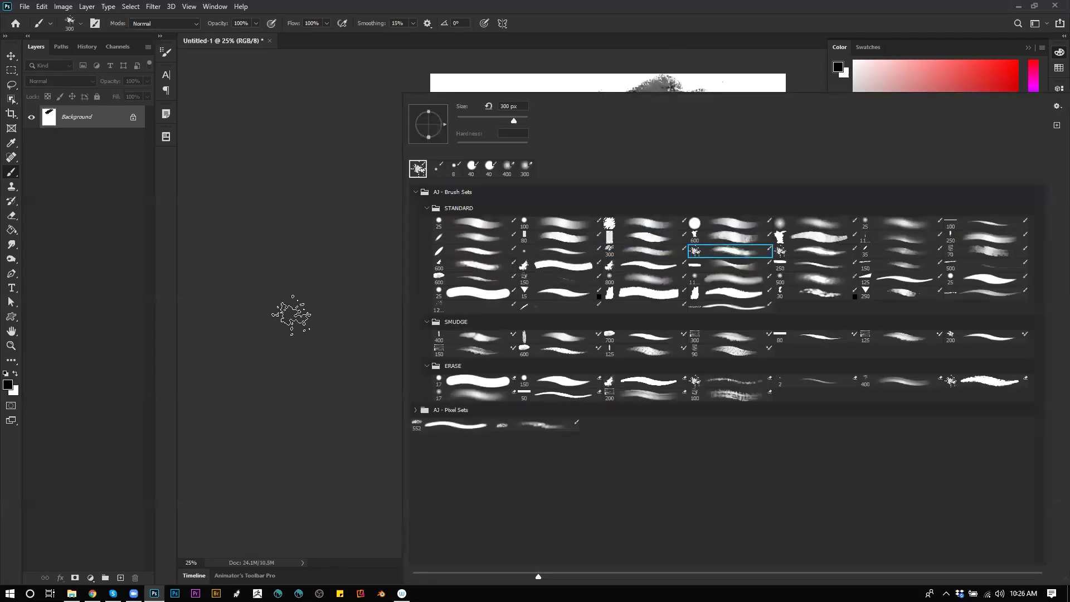
click(292, 316)
mouse_move(501, 315)
mouse_down()
mouse_move(724, 191)
mouse_move(624, 362)
mouse_up()
drag(706, 114, 552, 372)
Reduce the brush to 150 px and add thinner diagonal strokes in black and in white sampled from the page
key(bracketleft)
key(bracketleft)
key(bracketleft)
key(bracketleft)
mouse_move(742, 121)
mouse_down()
mouse_move(635, 227)
mouse_move(582, 340)
mouse_up()
alt+click(614, 358)
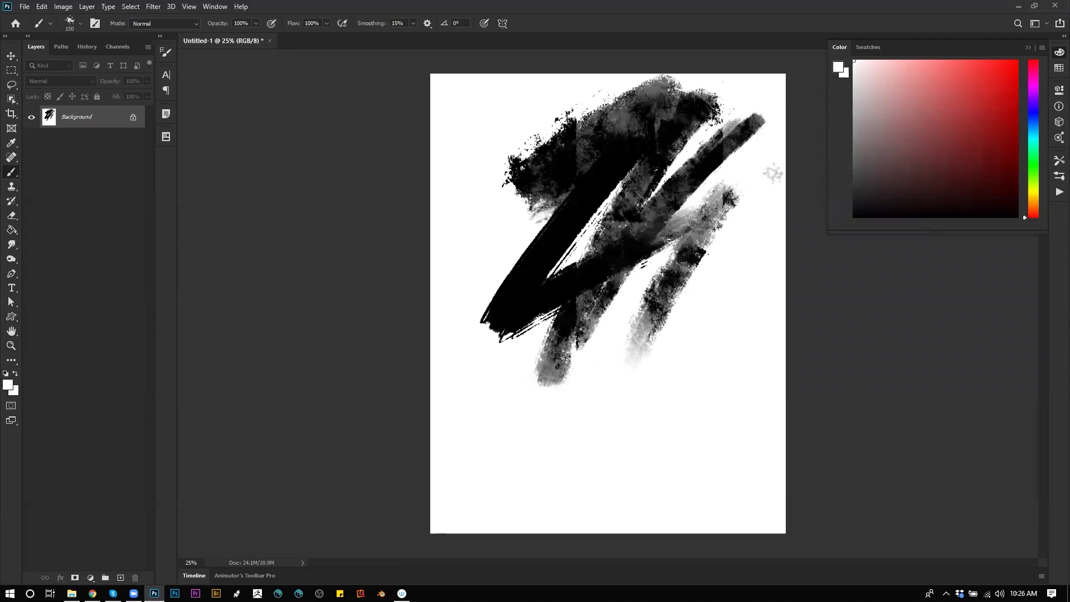
drag(731, 191, 446, 387)
Enlarge the brush, sample a dark grey from the upper strokes and paint a broad diagonal stroke toward the page's left edge
key(bracketright)
key(bracketright)
key(bracketright)
key(bracketright)
key(bracketright)
alt+click(605, 140)
drag(659, 94, 358, 247)
Enlarge the brush to 1000 px and cover the upper and right parts of the page with dark grey textured strokes
key(bracketright)
key(bracketright)
key(bracketright)
key(bracketright)
key(bracketright)
key(bracketright)
key(bracketright)
mouse_move(608, 89)
mouse_down()
mouse_move(462, 137)
mouse_move(462, 153)
mouse_up()
drag(585, 133, 432, 401)
drag(730, 86, 630, 134)
drag(730, 117, 685, 370)
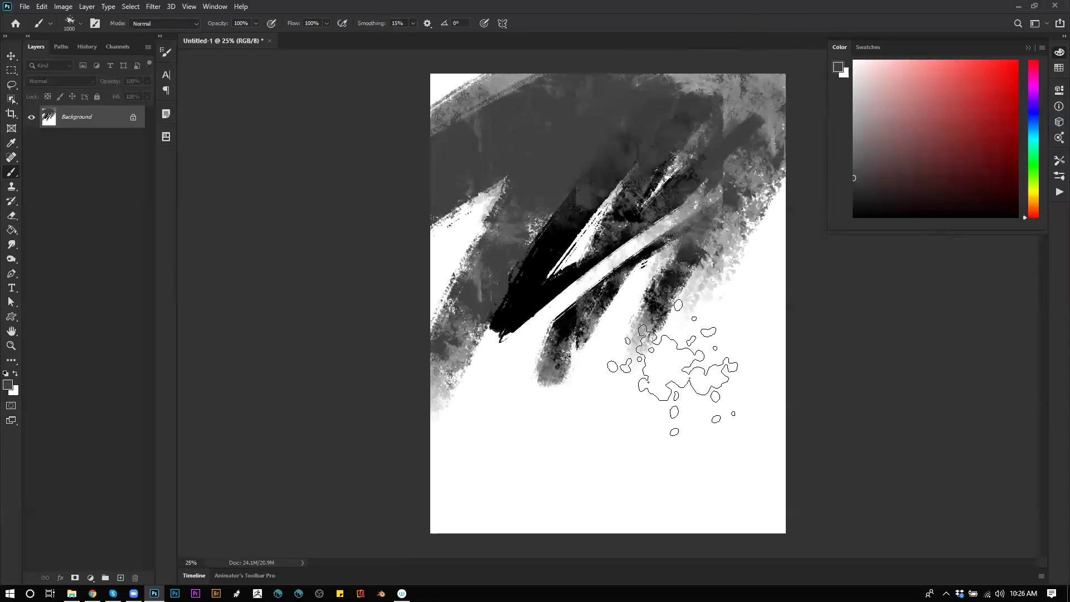
drag(794, 268, 599, 440)
Apply downward dark grey gradients through the middle of the page with the Gradient tool
key(g)
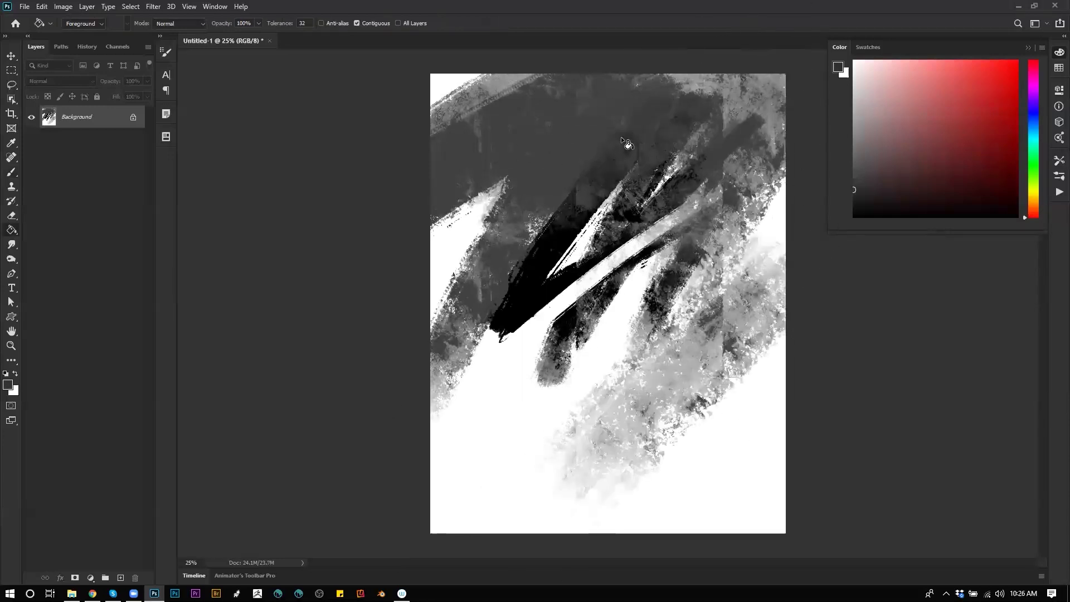
key(shift+g)
drag(585, 322, 580, 392)
drag(580, 335, 577, 429)
mouse_move(577, 356)
mouse_down()
mouse_move(571, 468)
mouse_move(557, 485)
mouse_up()
mouse_move(557, 384)
mouse_down()
mouse_move(543, 490)
mouse_move(535, 485)
mouse_move(603, 340)
mouse_up()
Sample the near-white at the bottom of the page and apply gradients upward from the lower part
key(b)
alt+click(578, 458)
key(g)
key(shift+g)
key(shift+g)
key(shift+g)
drag(597, 415, 635, 254)
drag(596, 418, 630, 265)
drag(594, 418, 627, 268)
Sample dark greys from the page and brush broad textured strokes over the upper and middle background
key(b)
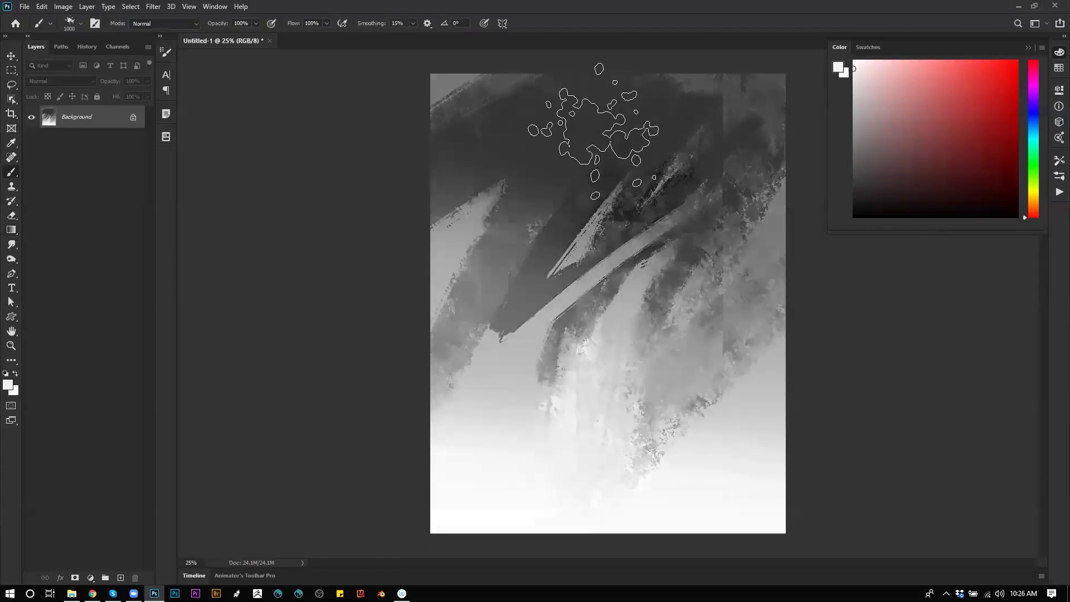
alt+click(601, 123)
mouse_move(543, 234)
mouse_down()
mouse_move(299, 322)
mouse_move(753, 134)
mouse_up()
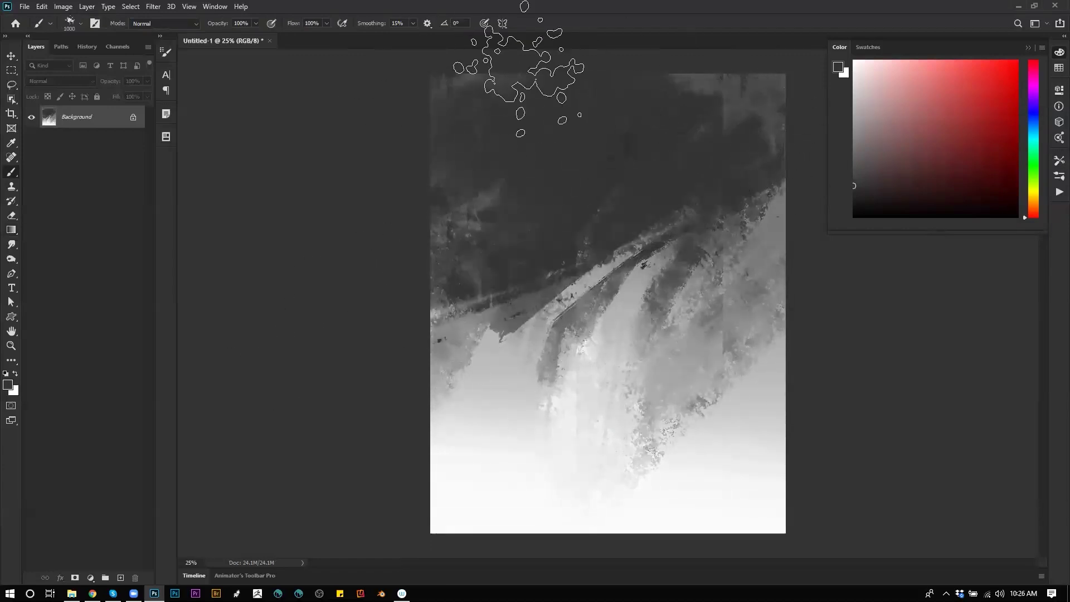
mouse_move(719, 217)
mouse_down()
mouse_move(563, 413)
mouse_move(440, 519)
mouse_up()
alt+click(712, 229)
mouse_move(711, 229)
mouse_down()
mouse_move(729, 366)
mouse_move(750, 165)
mouse_move(583, 322)
mouse_move(879, 251)
mouse_move(473, 312)
mouse_move(608, 107)
mouse_up()
drag(569, 143, 764, 60)
Reduce the brush to 400 px and work diagonal grey strokes into the lower-left background
key(bracketleft)
key(bracketleft)
key(bracketleft)
key(bracketleft)
key(bracketleft)
key(bracketleft)
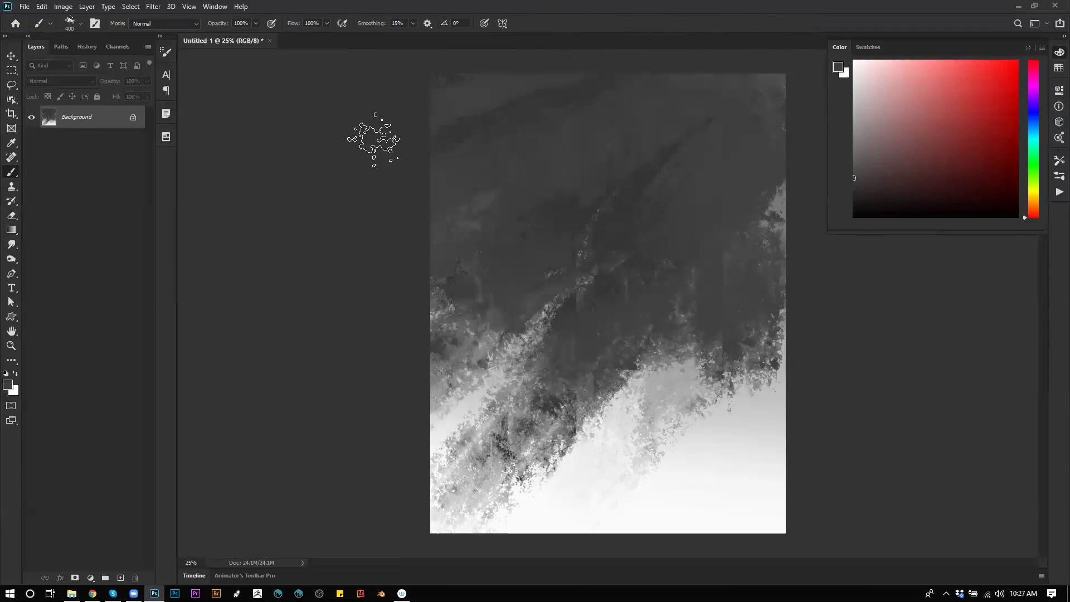
drag(493, 348, 410, 505)
alt+click(585, 372)
mouse_move(553, 418)
mouse_down()
mouse_move(473, 512)
mouse_move(560, 483)
mouse_move(619, 379)
mouse_up()
key(ctrl+z)
mouse_move(677, 337)
mouse_down()
mouse_move(545, 546)
mouse_move(703, 317)
mouse_move(431, 571)
mouse_up()
Sample a tone near the bottom of the page and paint a diagonal stroke up to the right edge
alt+click(537, 511)
key(bracketright)
drag(574, 496, 803, 268)
Enlarge the brush to 900 px, sample dark grey from the right edge and cover most of the light lower-right background
key(bracketright)
key(bracketright)
key(bracketright)
key(bracketright)
alt+click(768, 210)
drag(769, 210, 539, 504)
drag(776, 256, 716, 523)
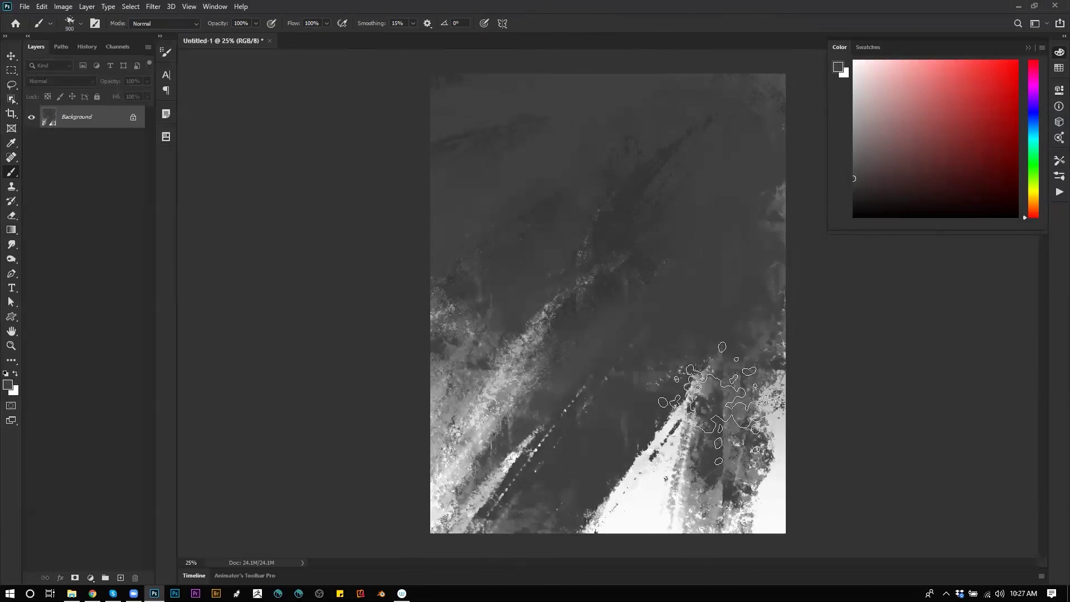
drag(752, 357, 630, 513)
key(bracketright)
key(bracketright)
key(bracketright)
key(bracketright)
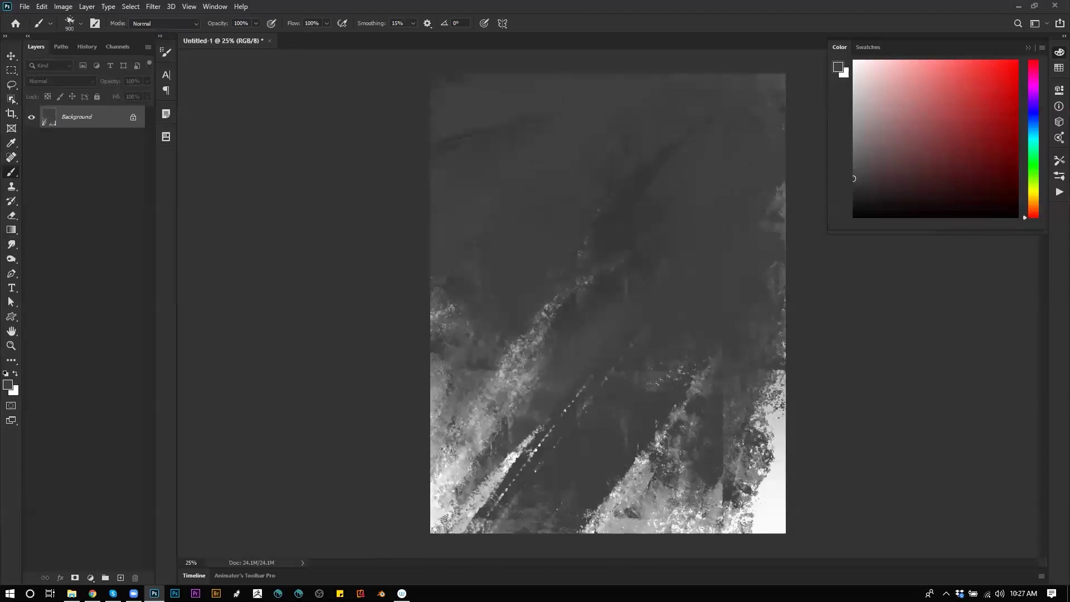
key(alt+Tab)
key(bracketleft)
key(bracketleft)
key(bracketleft)
key(bracketleft)
key(bracketleft)
key(bracketleft)
key(bracketleft)
key(bracketleft)
key(bracketleft)
key(bracketleft)
key(bracketleft)
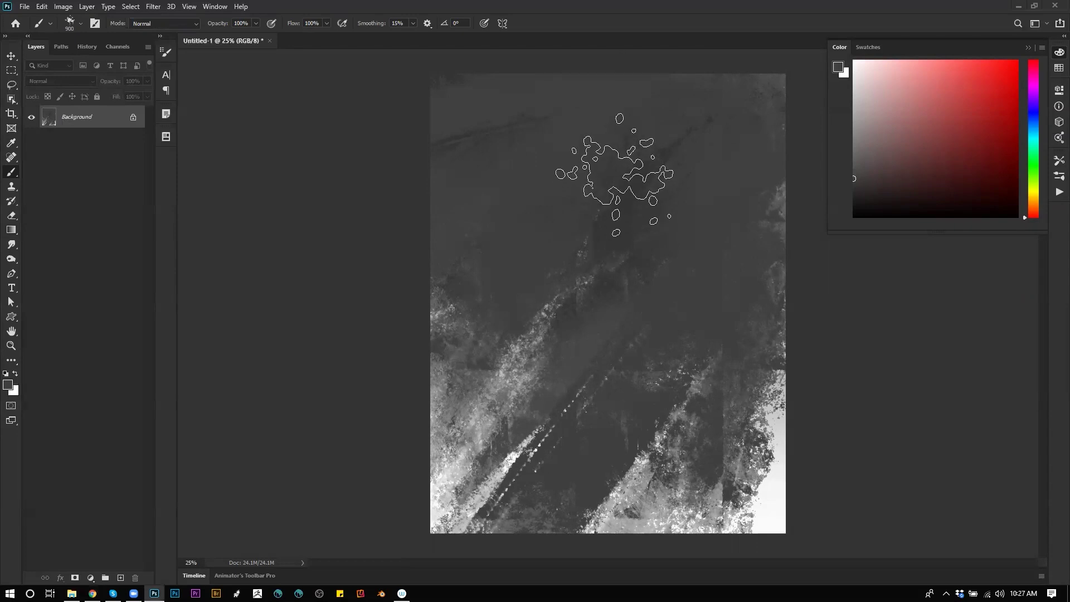
Choose the 80 px rectangular brush from the Standard set and make white the foreground color
drag(610, 170, 623, 126)
ctrl+click(614, 145)
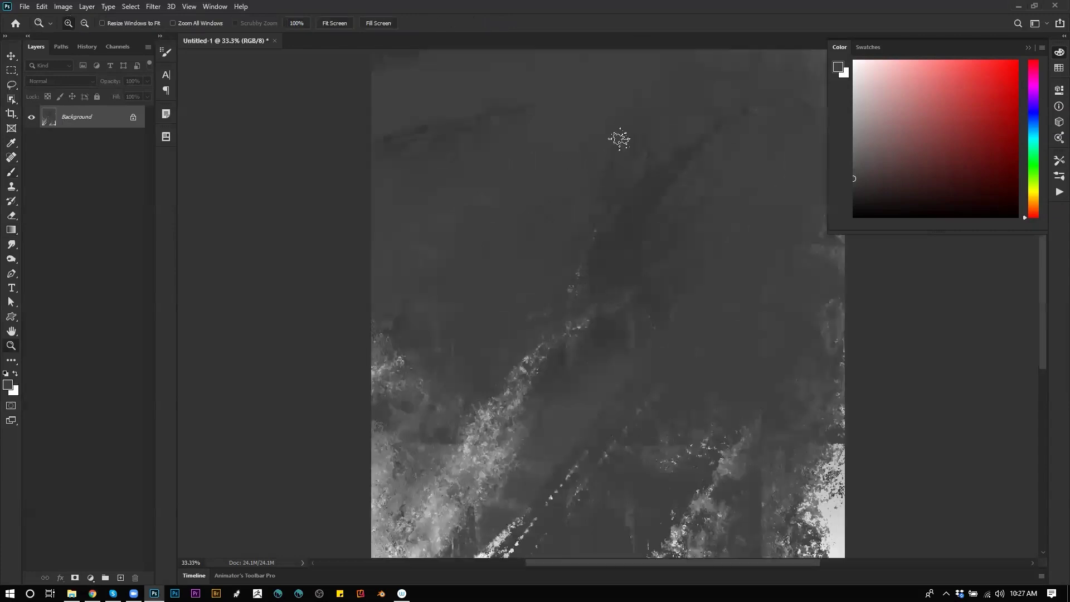
right_click(617, 144)
double_click(575, 237)
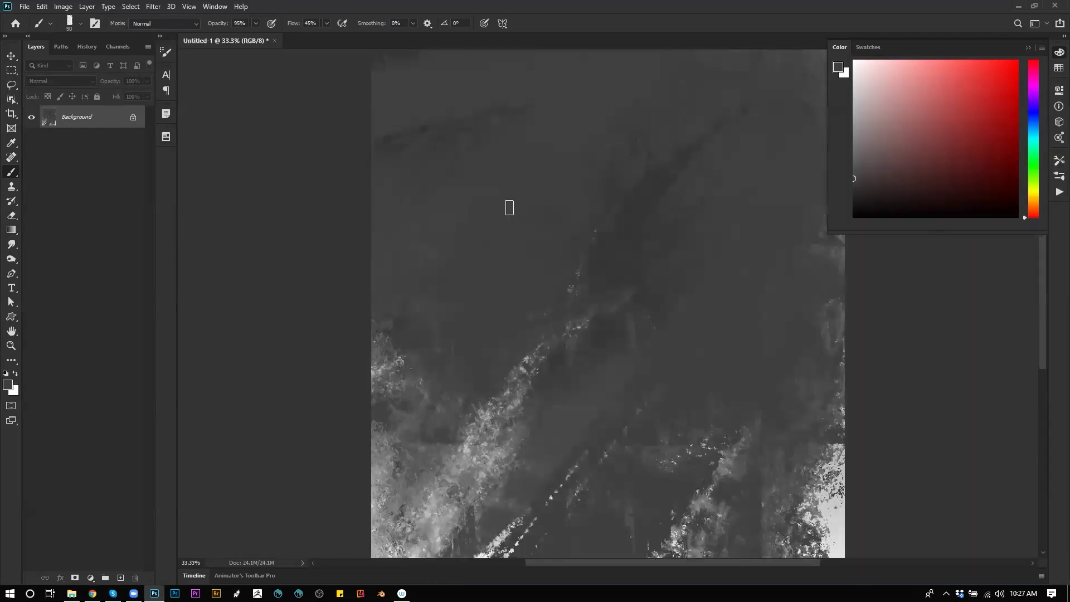
key(x)
mouse_move(594, 137)
mouse_down()
mouse_move(650, 141)
mouse_move(600, 143)
mouse_move(642, 131)
mouse_move(615, 137)
mouse_move(637, 164)
mouse_move(606, 141)
mouse_move(647, 145)
mouse_move(608, 143)
mouse_move(633, 159)
mouse_move(610, 149)
mouse_move(610, 165)
mouse_move(634, 137)
mouse_move(639, 168)
mouse_move(623, 191)
mouse_move(635, 202)
mouse_move(650, 158)
mouse_move(637, 193)
mouse_move(607, 207)
mouse_move(610, 183)
mouse_move(603, 204)
mouse_move(540, 223)
mouse_up()
key(ctrl+z)
key(bracketright)
key(bracketright)
key(ctrl+z)
key(bracketleft)
key(bracketleft)
Paint the white head and wide shoulder block of a figure on the upper part of the dark background
mouse_move(624, 199)
mouse_down()
mouse_move(619, 220)
mouse_move(648, 245)
mouse_up()
drag(647, 283, 633, 228)
key(bracketright)
key(bracketright)
mouse_move(589, 157)
mouse_down()
mouse_move(474, 180)
mouse_move(617, 165)
mouse_move(719, 189)
mouse_up()
key(bracketright)
key(bracketright)
mouse_move(635, 159)
mouse_down()
mouse_move(464, 186)
mouse_move(484, 239)
mouse_move(471, 191)
mouse_move(561, 171)
mouse_move(488, 225)
mouse_move(598, 189)
mouse_move(611, 210)
mouse_move(640, 215)
mouse_move(582, 187)
mouse_move(614, 171)
mouse_move(728, 197)
mouse_move(719, 217)
mouse_move(691, 200)
mouse_move(543, 237)
mouse_move(716, 234)
mouse_move(655, 201)
mouse_move(667, 219)
mouse_move(705, 227)
mouse_up()
Paint the figure's white waist and hips beneath the shoulder block, undoing unwanted strokes
key(bracketleft)
key(bracketleft)
mouse_move(582, 234)
mouse_down()
mouse_move(598, 277)
mouse_move(597, 240)
mouse_move(592, 273)
mouse_move(641, 221)
mouse_move(628, 288)
mouse_move(608, 287)
mouse_move(608, 299)
mouse_move(592, 272)
mouse_move(605, 290)
mouse_move(574, 348)
mouse_up()
drag(631, 282, 640, 333)
key(ctrl+z)
key(ctrl+z)
mouse_move(597, 304)
mouse_down()
mouse_move(595, 350)
mouse_move(602, 321)
mouse_up()
mouse_move(641, 276)
mouse_down()
mouse_move(672, 312)
mouse_move(604, 315)
mouse_move(641, 309)
mouse_move(657, 292)
mouse_move(597, 328)
mouse_move(603, 358)
mouse_up()
Fill out the figure's head, thicken the neck and slope it into the shoulders with white strokes
key([)
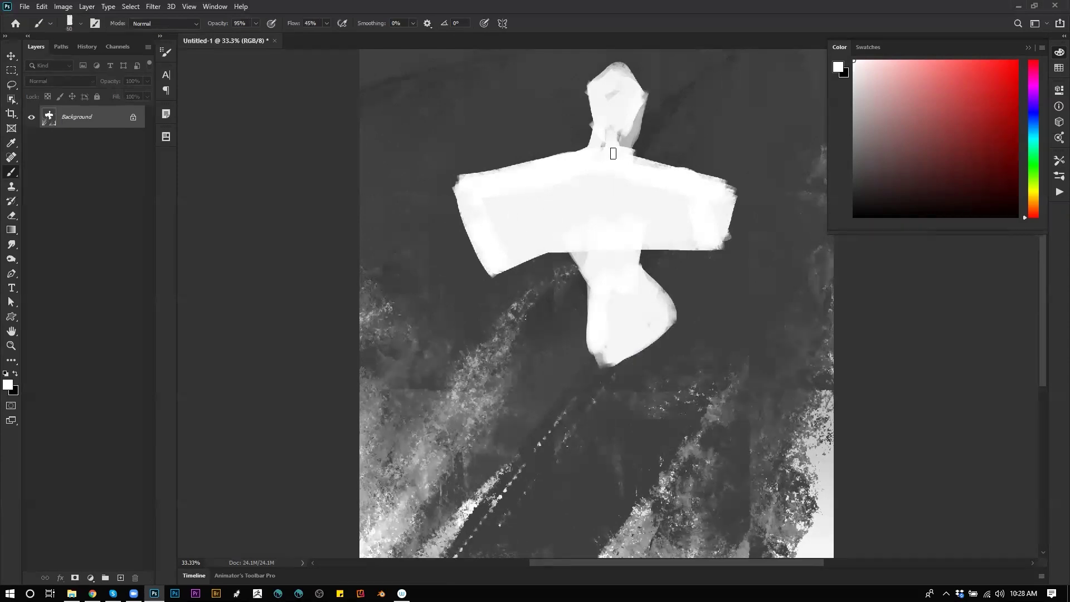
mouse_move(587, 144)
mouse_down()
mouse_move(561, 159)
mouse_move(589, 137)
mouse_up()
mouse_move(634, 137)
mouse_down()
mouse_move(657, 176)
mouse_move(610, 129)
mouse_up()
drag(610, 128, 657, 165)
key(])
key(])
key(])
key(])
key(])
mouse_move(634, 109)
mouse_down()
mouse_move(628, 157)
mouse_move(611, 102)
mouse_move(634, 73)
mouse_move(618, 101)
mouse_move(633, 91)
mouse_move(633, 112)
mouse_move(602, 146)
mouse_up()
key([)
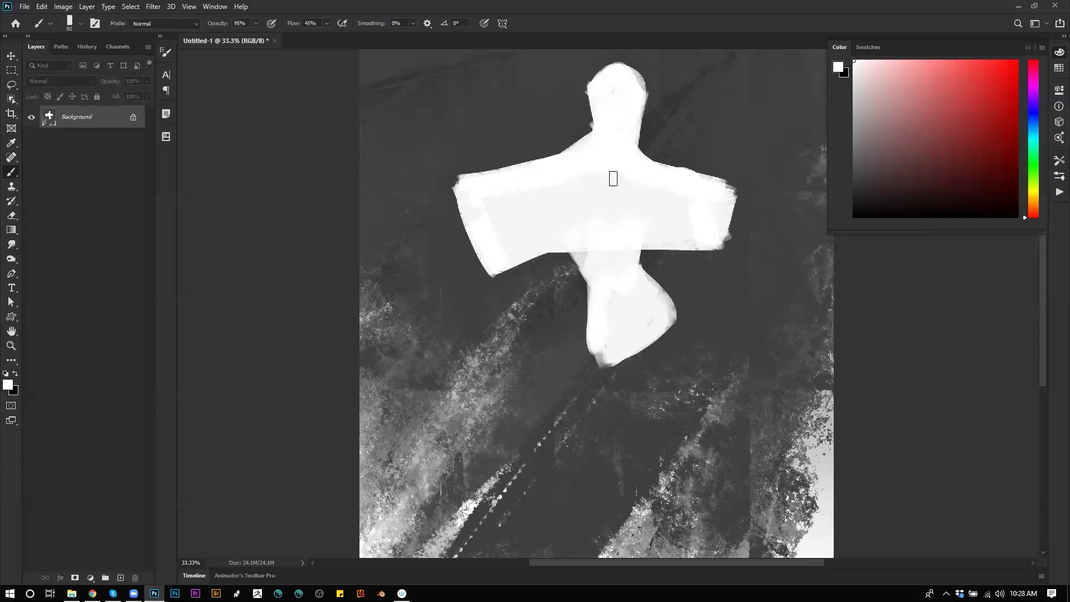
Switch to the browser, view the illustration slideshow on jasonseiler.com, and close the tab to return to the painting
key(x)
key(alt+Tab)
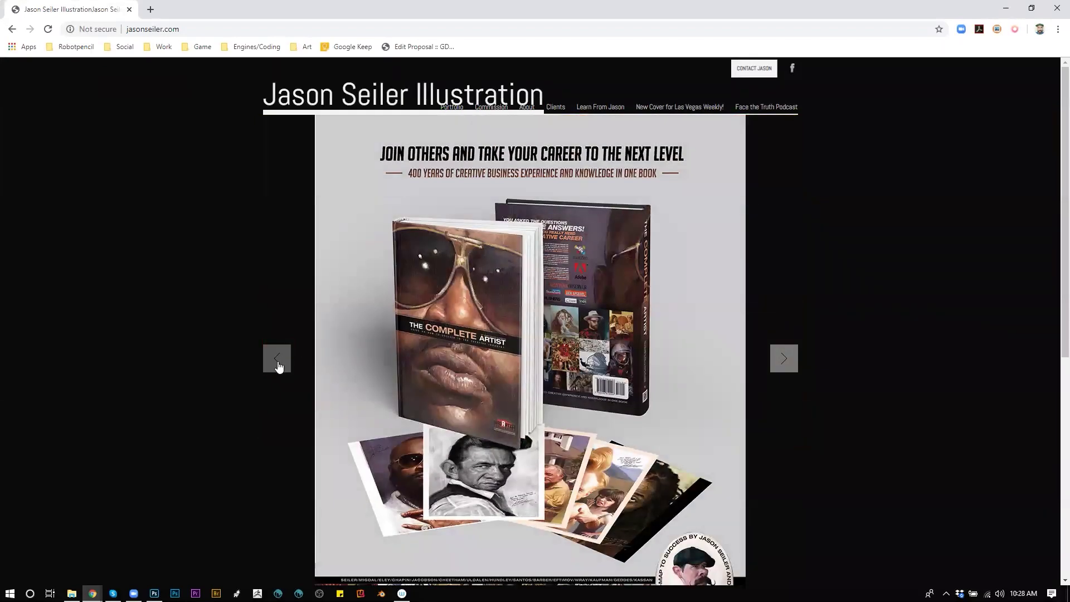
click(278, 359)
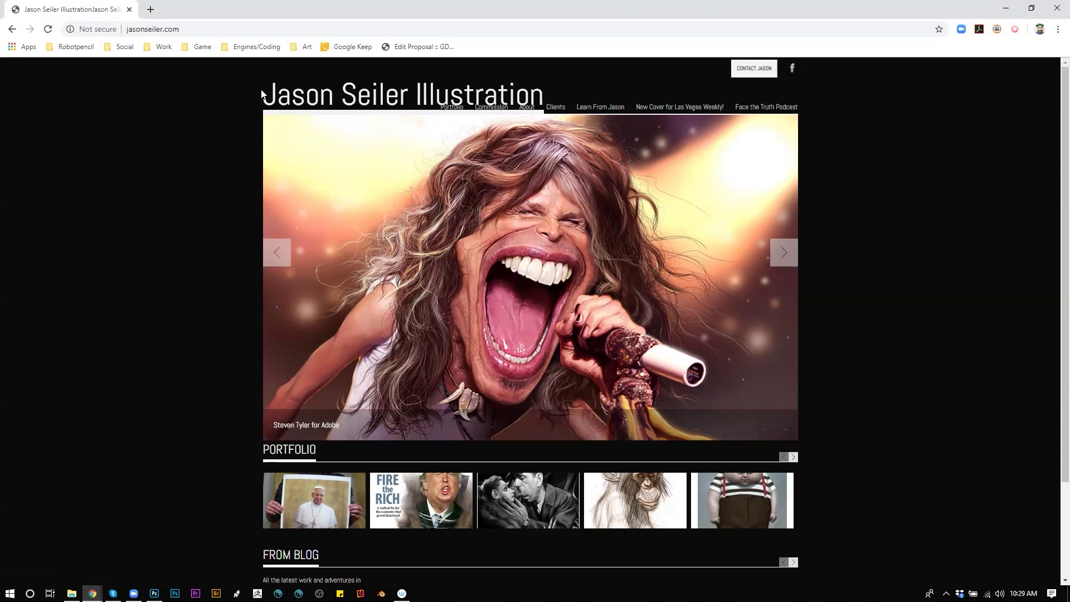
click(128, 9)
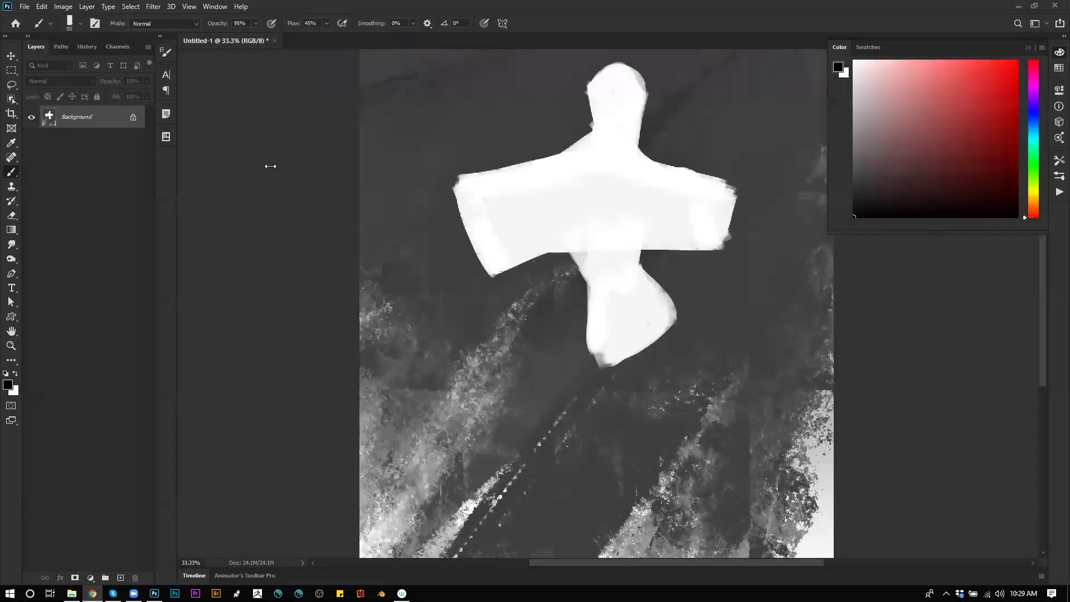
Sample the off-white of the hips and paint a long thin leg stroke down from them
alt+click(607, 359)
drag(600, 338, 613, 499)
drag(674, 382, 659, 254)
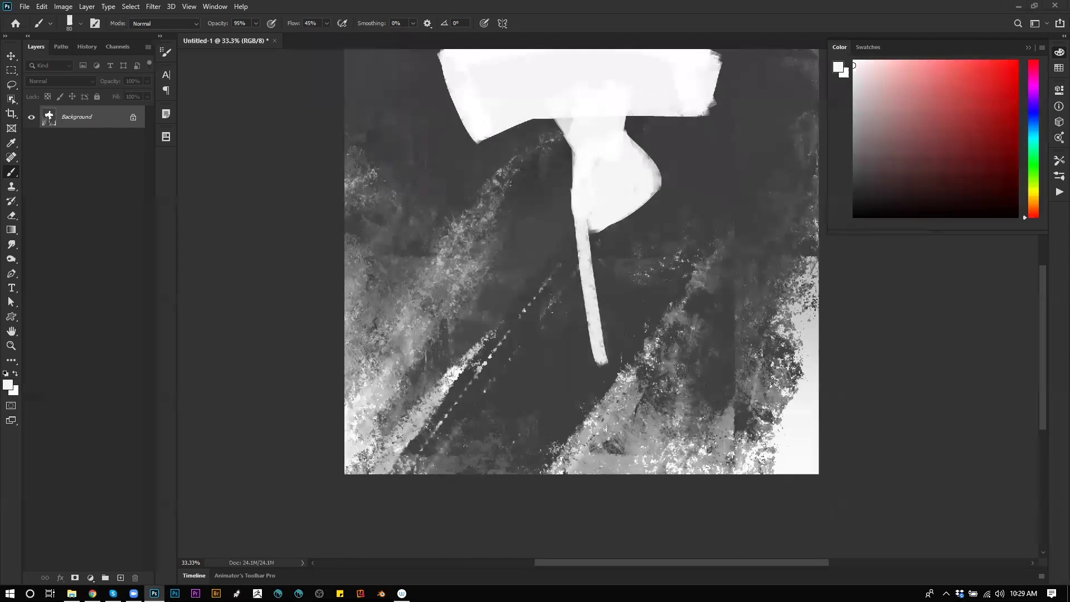
Widen the figure's hips and paint two tapering off-white thighs down to the knees, leaving a narrow dark gap between them
mouse_move(588, 225)
mouse_down()
mouse_move(592, 339)
mouse_move(582, 188)
mouse_move(553, 229)
mouse_up()
key(ctrl+z)
key(])
mouse_move(577, 191)
mouse_down()
mouse_move(549, 247)
mouse_move(594, 272)
mouse_up()
mouse_move(575, 215)
mouse_down()
mouse_move(561, 255)
mouse_move(603, 332)
mouse_move(568, 218)
mouse_move(594, 326)
mouse_move(601, 243)
mouse_move(602, 289)
mouse_up()
key(bracketright)
mouse_move(656, 172)
mouse_down()
mouse_move(680, 167)
mouse_move(649, 372)
mouse_move(655, 264)
mouse_up()
mouse_move(620, 204)
mouse_down()
mouse_move(639, 365)
mouse_move(640, 182)
mouse_move(659, 192)
mouse_move(661, 216)
mouse_move(650, 343)
mouse_move(610, 236)
mouse_move(604, 319)
mouse_move(602, 209)
mouse_move(581, 253)
mouse_move(614, 401)
mouse_up()
mouse_move(641, 232)
mouse_down()
mouse_move(617, 376)
mouse_move(615, 362)
mouse_move(652, 384)
mouse_move(612, 236)
mouse_move(587, 342)
mouse_move(555, 294)
mouse_move(563, 353)
mouse_move(557, 226)
mouse_move(568, 372)
mouse_move(557, 338)
mouse_move(552, 387)
mouse_move(563, 384)
mouse_move(574, 435)
mouse_up()
alt+click(624, 365)
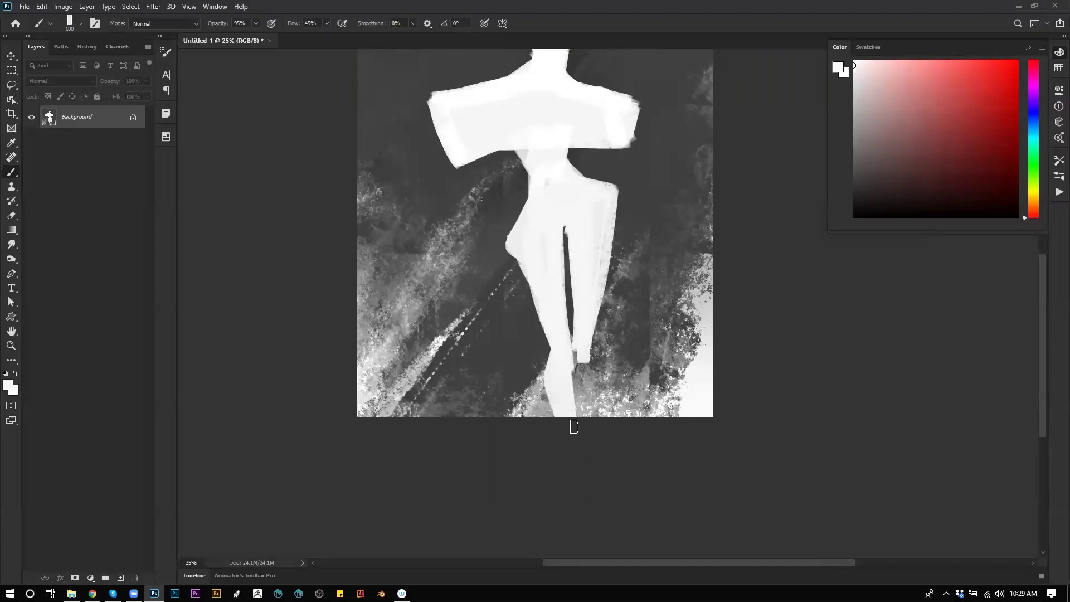
Undo the last strokes and repaint both lower legs with slimmer brushes, running them off the canvas's lower edge
key(ctrl+z)
key(ctrl+z)
key(bracketleft)
drag(553, 359, 565, 416)
drag(561, 374, 568, 416)
drag(558, 348, 555, 411)
drag(564, 369, 570, 415)
drag(568, 350, 575, 415)
key(bracketleft)
drag(592, 337, 595, 415)
drag(584, 360, 594, 413)
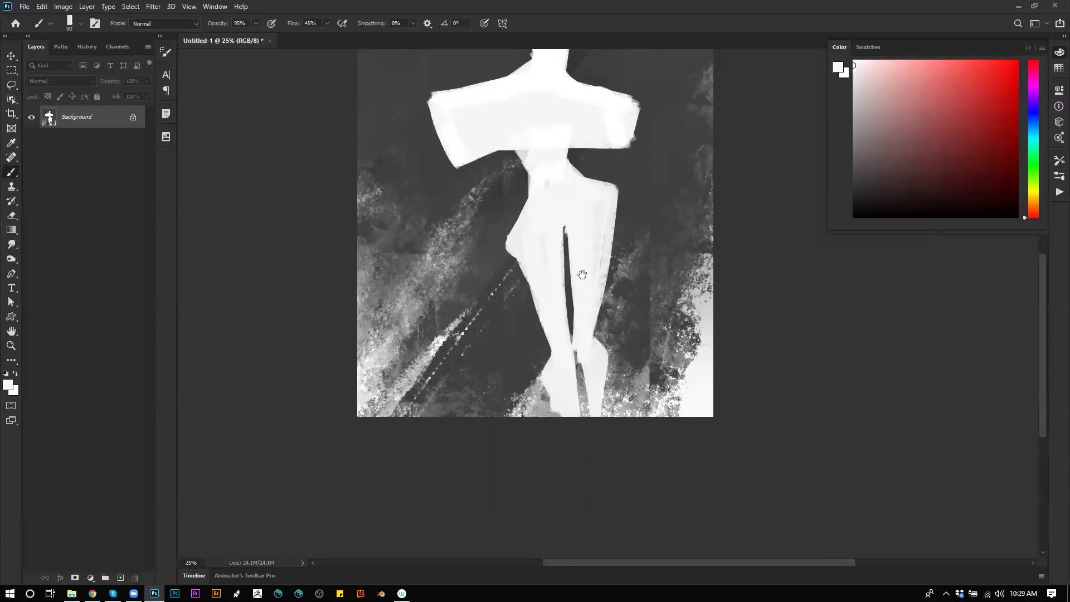
Paint a wide flared white sleeve hanging from the figure's left-hand shoulder, undoing the first thin stroke
scroll(583, 262, up, 3)
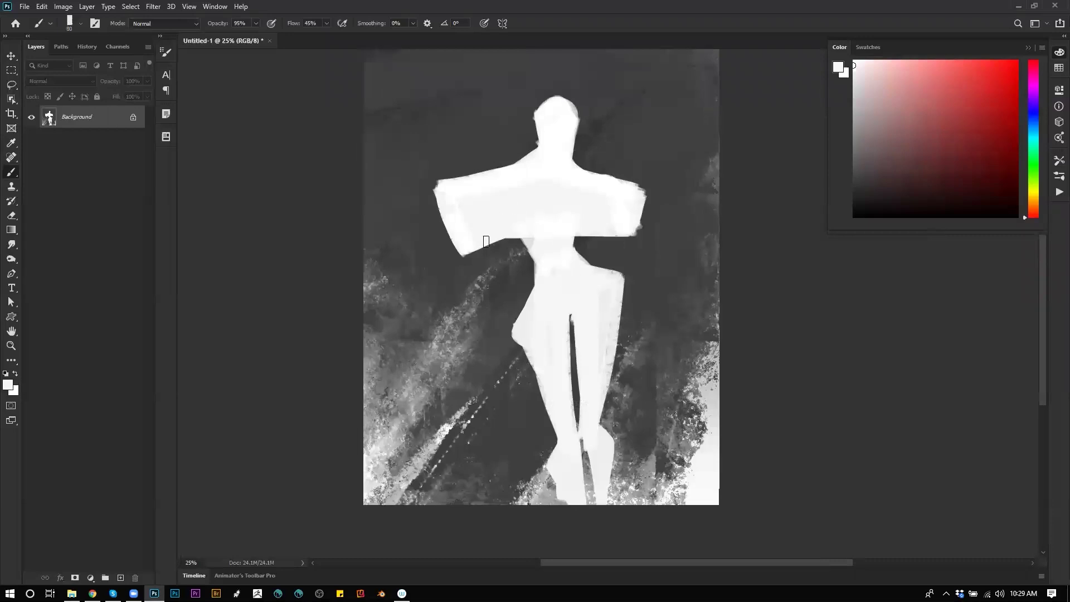
key(bracketleft)
key(bracketleft)
drag(474, 253, 458, 333)
key(ctrl+z)
key(bracketright)
key(bracketright)
mouse_move(474, 252)
mouse_down()
mouse_move(447, 322)
mouse_move(464, 256)
mouse_move(474, 329)
mouse_move(487, 280)
mouse_move(476, 351)
mouse_move(487, 244)
mouse_move(473, 368)
mouse_move(486, 352)
mouse_move(469, 276)
mouse_up()
key(bracketright)
key(bracketright)
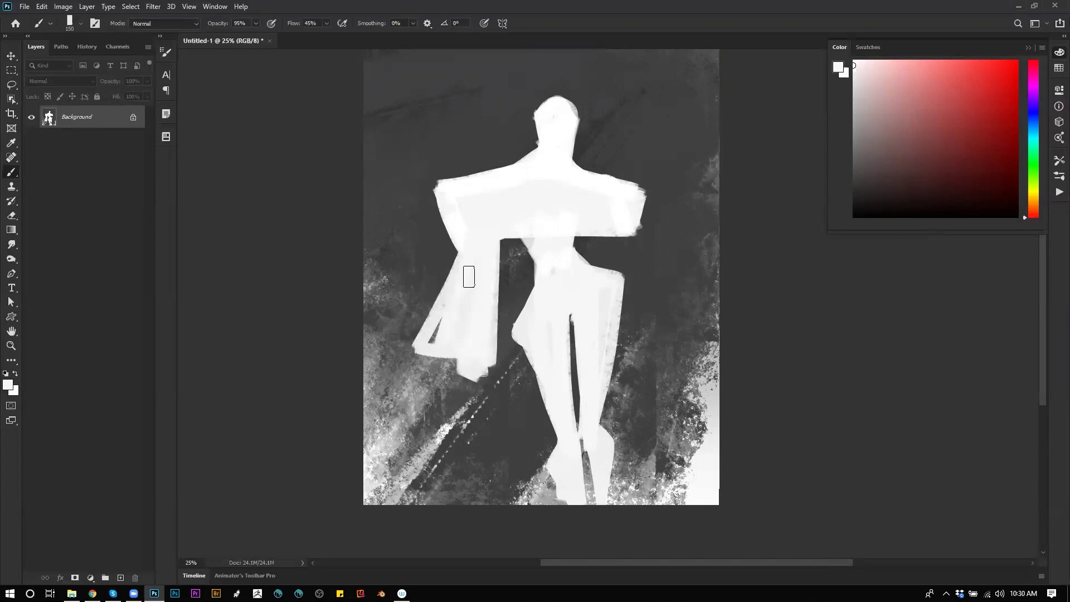
key(bracketleft)
key(bracketleft)
mouse_move(619, 239)
mouse_down()
mouse_move(635, 362)
mouse_move(613, 368)
mouse_up()
mouse_move(607, 327)
mouse_down()
mouse_move(613, 370)
mouse_move(616, 346)
mouse_move(638, 390)
mouse_move(637, 371)
mouse_up()
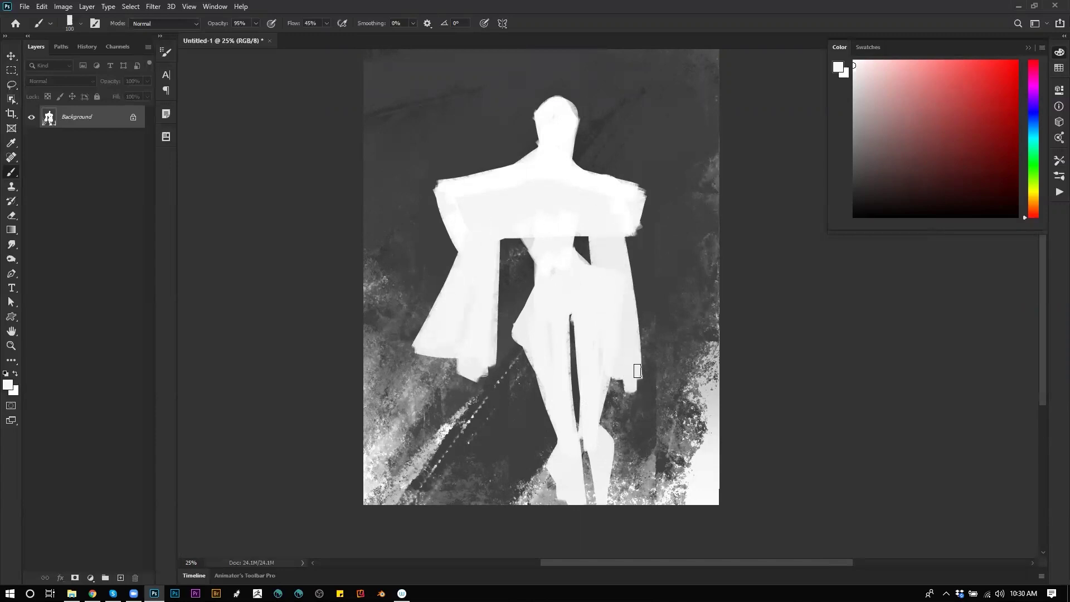
key(ctrl+z)
key(ctrl+z)
key(ctrl+z)
Paint a flared sleeve under the right-hand shoulder, reset the foreground to pure white and brighten the adjacent hip and thigh
mouse_move(602, 237)
mouse_down()
mouse_move(614, 360)
mouse_move(633, 321)
mouse_move(615, 211)
mouse_move(653, 376)
mouse_up()
mouse_move(653, 375)
mouse_down()
mouse_move(613, 356)
mouse_move(629, 348)
mouse_move(632, 372)
mouse_move(639, 348)
mouse_up()
key(d)
key(x)
key(bracketright)
key(bracketright)
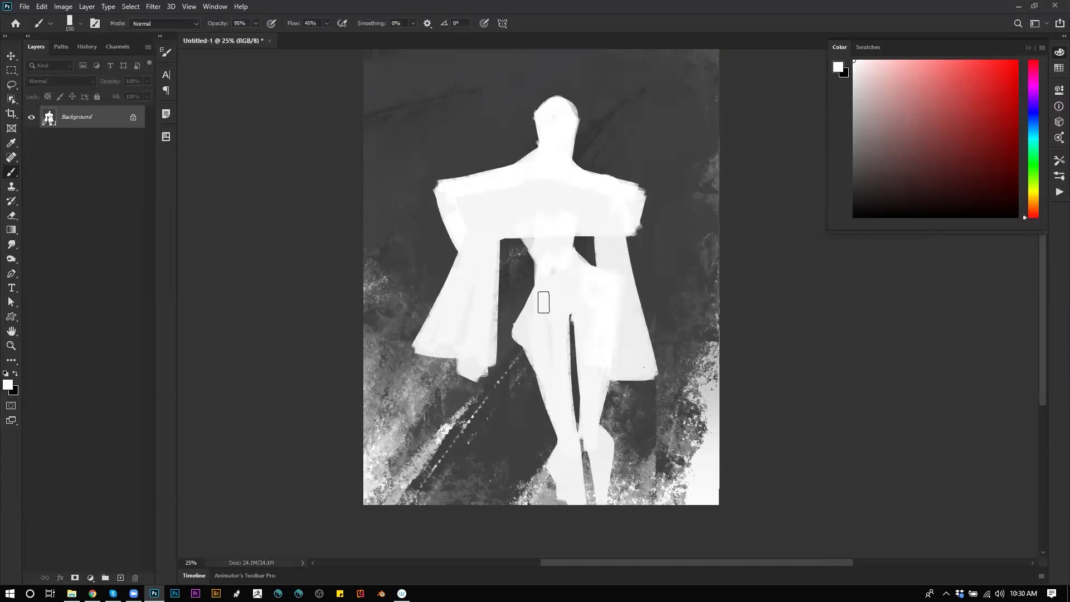
Trace a loose selection outline around the whole figure and clear the selection
key(w)
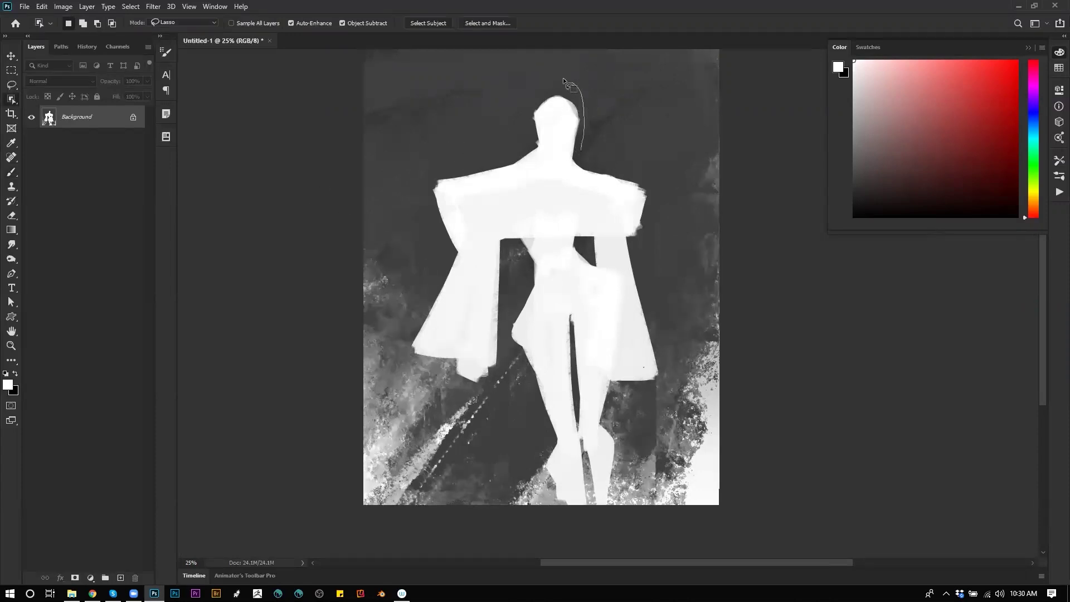
mouse_move(422, 177)
mouse_down()
mouse_move(448, 265)
mouse_move(401, 354)
mouse_move(467, 396)
mouse_move(500, 383)
mouse_move(515, 258)
mouse_move(510, 345)
mouse_move(544, 442)
mouse_move(536, 468)
mouse_move(561, 524)
mouse_move(645, 452)
mouse_move(637, 422)
mouse_move(671, 360)
mouse_move(652, 255)
mouse_move(661, 188)
mouse_move(625, 162)
mouse_up()
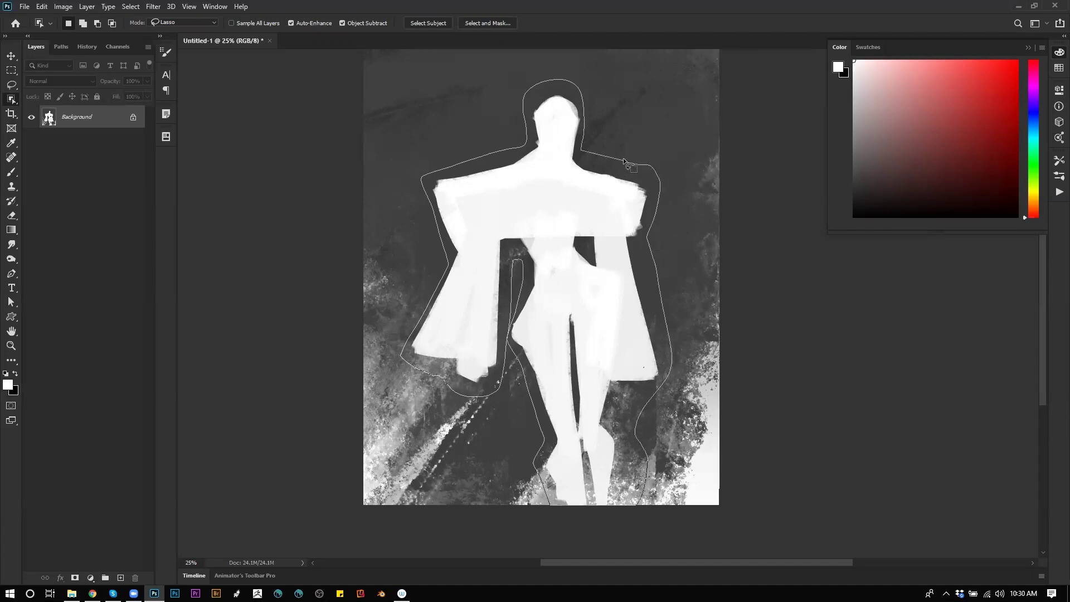
key(ctrl+d)
Paint small white hands with a fine brush below the cuffs of both sleeves
key(b)
key(bracketleft)
key(bracketleft)
key(bracketleft)
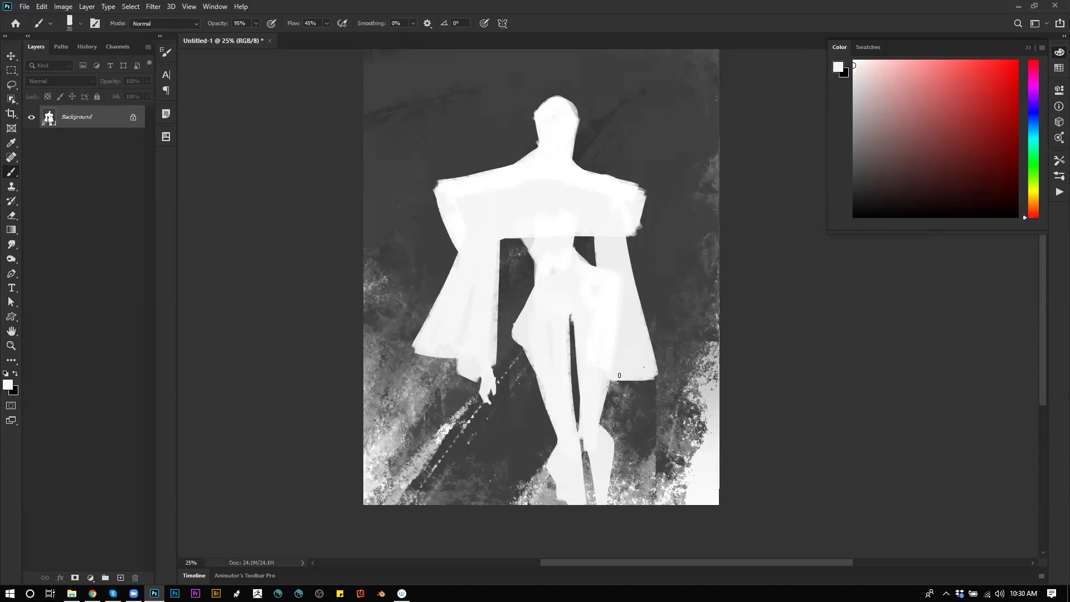
drag(617, 393, 615, 396)
Brighten the shoulder block and the left-hand sleeve with large white strokes, undoing an unwanted stroke at the sleeve's outer edge
key(bracketright)
key(bracketright)
key(bracketright)
key(bracketright)
key(bracketright)
key(bracketright)
key(bracketright)
key(bracketright)
key(bracketright)
key(bracketright)
key(bracketright)
key(bracketright)
key(bracketright)
key(bracketright)
key(bracketright)
key(bracketleft)
key(bracketleft)
key(bracketleft)
key(bracketleft)
key(bracketleft)
drag(451, 237, 450, 290)
key(ctrl+z)
key(bracketleft)
key(bracketleft)
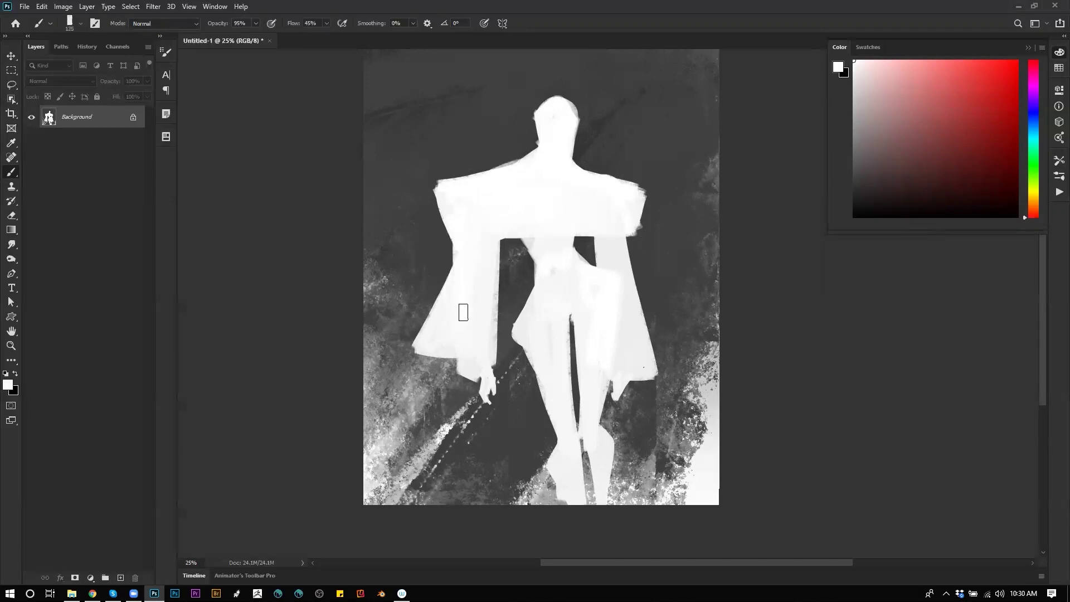
Build up the hair above the head and add small pointed collar tips at the neck with a small white brush
key(bracketleft)
mouse_move(541, 111)
mouse_down()
mouse_move(565, 89)
mouse_move(568, 112)
mouse_move(577, 96)
mouse_move(549, 129)
mouse_move(557, 102)
mouse_up()
key(bracketleft)
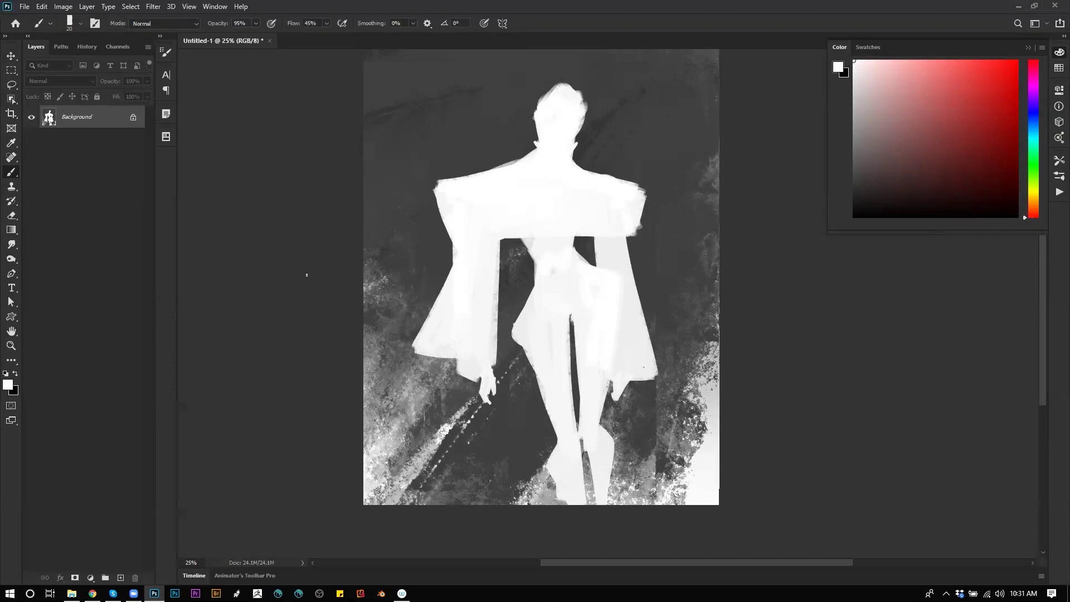
Trace a loose selection outline around the figure's head and neck
mouse_move(543, 180)
mouse_down()
mouse_move(533, 203)
mouse_move(621, 206)
mouse_up()
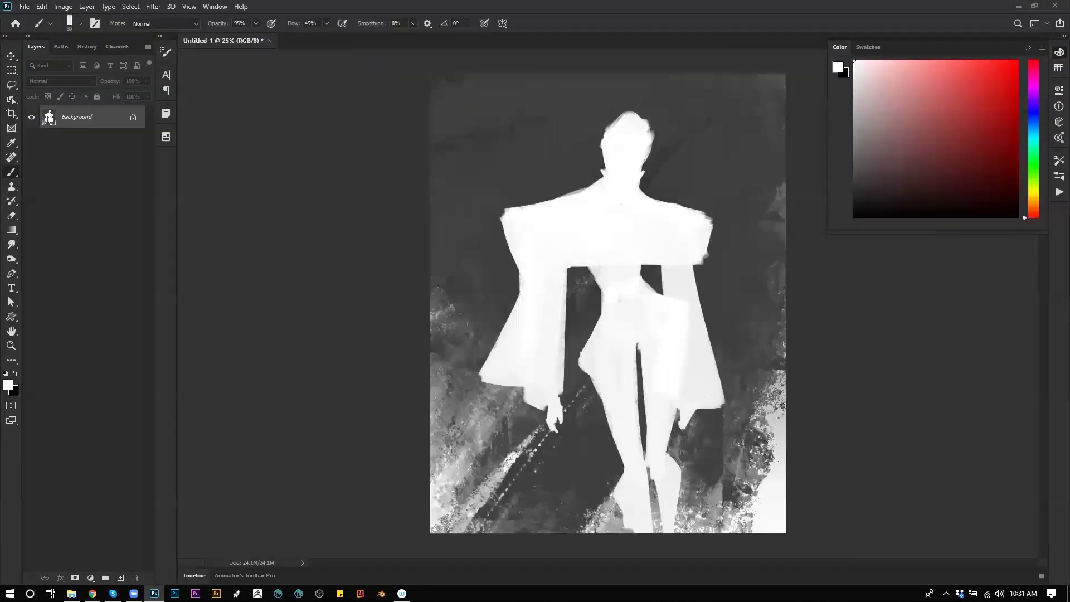
key(l)
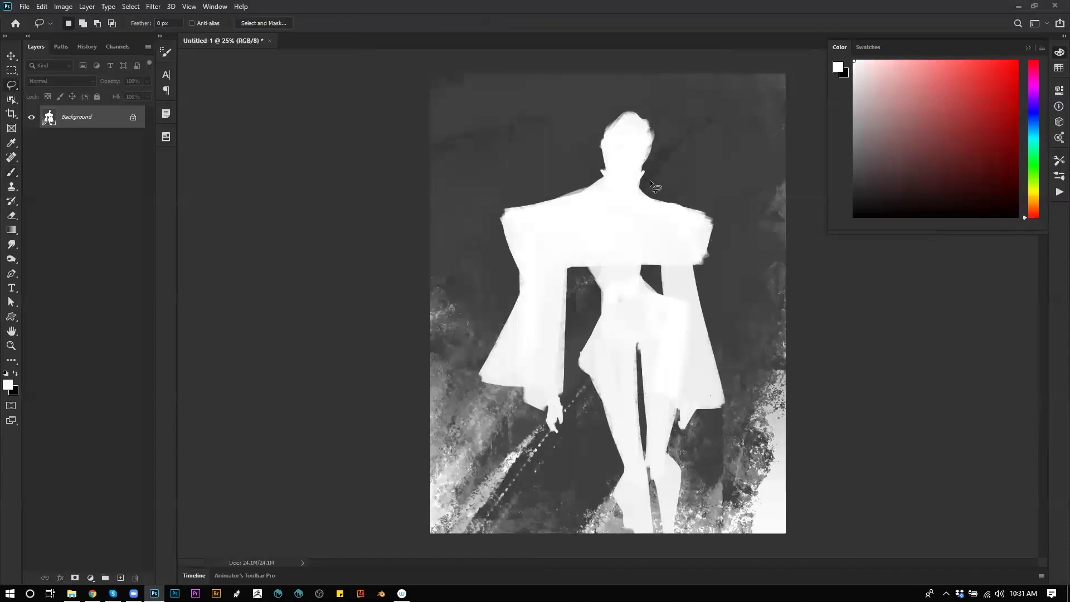
key(w)
drag(647, 187, 656, 164)
mouse_move(652, 112)
mouse_down()
mouse_move(611, 106)
mouse_move(591, 127)
mouse_move(592, 182)
mouse_up()
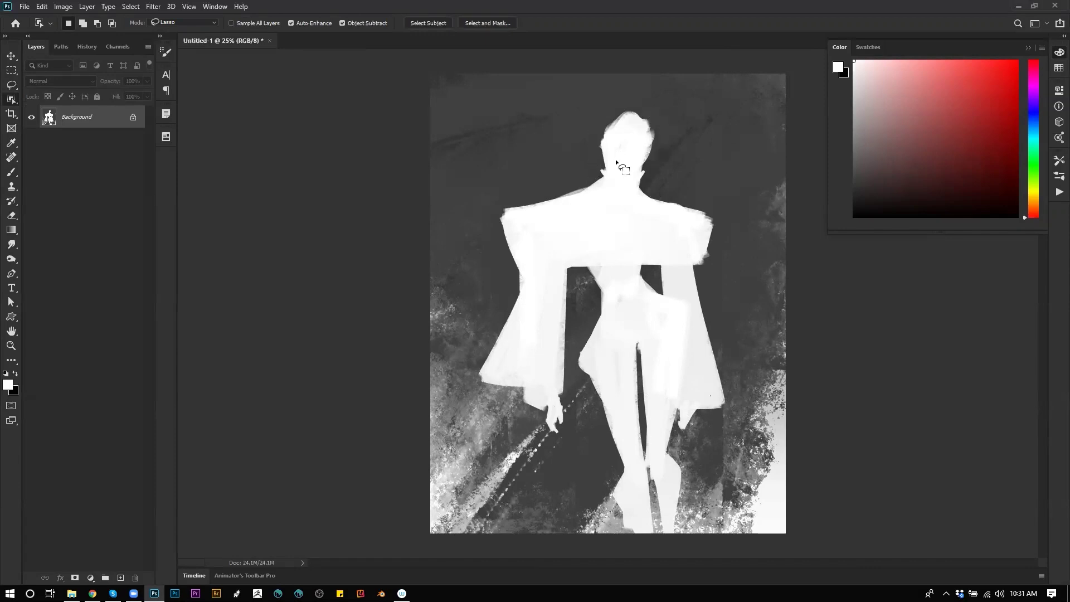
Switch to a bristly brush preset at 100% opacity and flick wispy hair strokes around the head's edge
key(b)
right_click(619, 229)
click(731, 256)
key(Return)
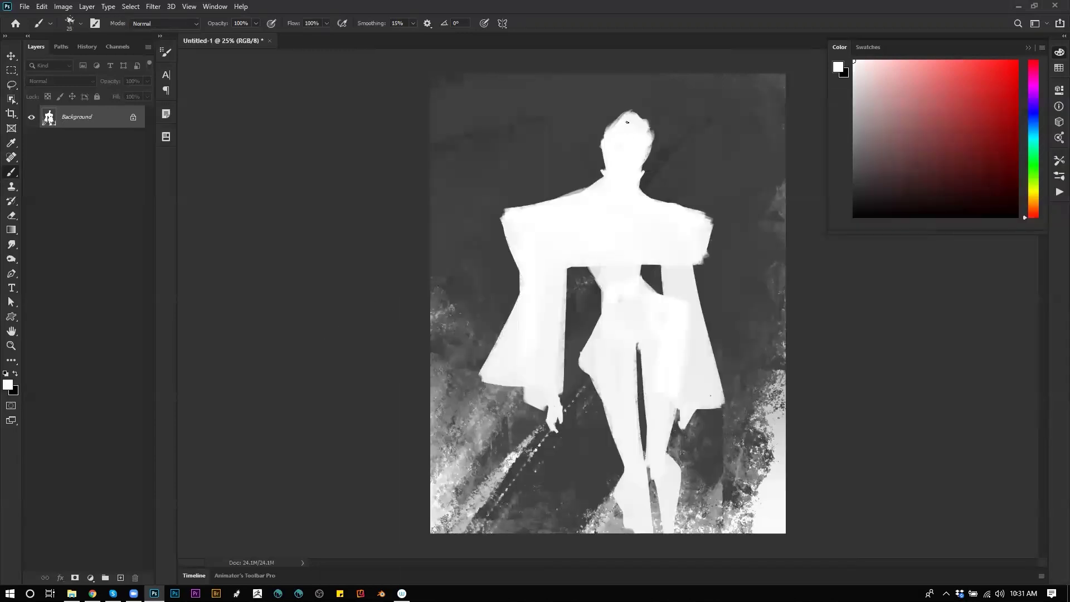
drag(642, 120, 646, 112)
drag(642, 161, 650, 151)
drag(638, 109, 635, 106)
mouse_move(611, 186)
mouse_down()
mouse_move(481, 233)
mouse_move(481, 217)
mouse_up()
key(ctrl+z)
key(ctrl+z)
Switch back to the rectangular brush and paint the left-hand shoulder's upper edge straight, redoing the stroke once
right_click(572, 224)
click(566, 242)
click(342, 308)
drag(597, 186, 511, 213)
key(ctrl+z)
drag(573, 199, 506, 208)
Straighten the right-hand shoulder in white, sample the background's dark grey and trim the left-hand shoulder to a sharp corner
key(bracketright)
key(bracketright)
mouse_move(653, 204)
mouse_down()
mouse_move(720, 229)
mouse_move(704, 275)
mouse_move(697, 241)
mouse_move(714, 253)
mouse_up()
alt+click(733, 217)
alt+click(464, 283)
mouse_move(497, 199)
mouse_down()
mouse_move(500, 247)
mouse_move(494, 185)
mouse_move(509, 274)
mouse_move(499, 246)
mouse_up()
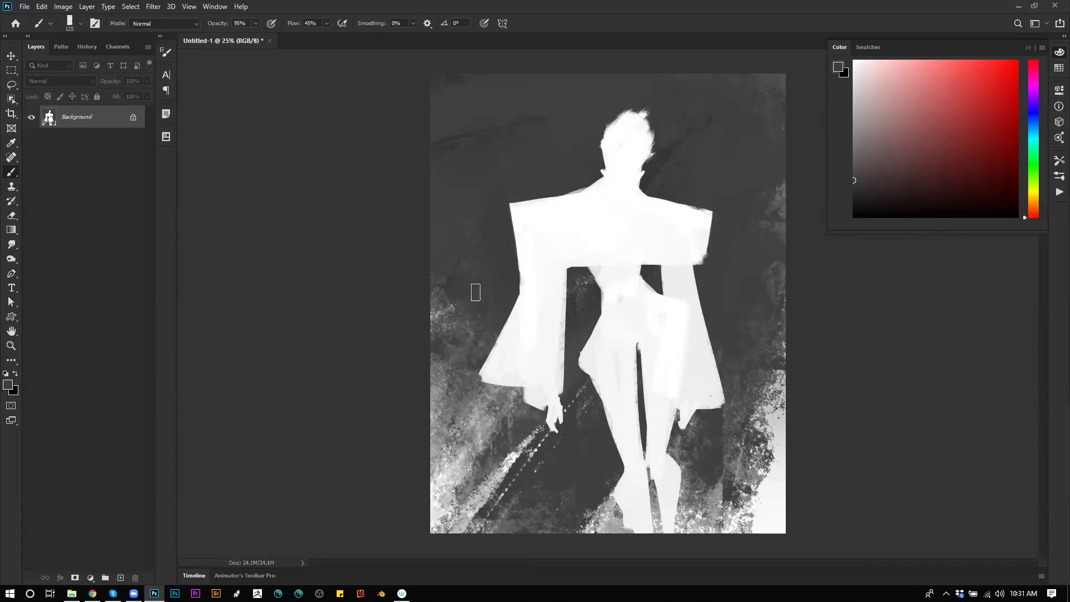
Paint dark grey over the light background texture beside the left-hand sleeve with an enlarged brush
key(])
key(])
mouse_move(475, 292)
mouse_down()
mouse_move(458, 282)
mouse_move(431, 362)
mouse_up()
key(])
key(])
key(])
key(])
key(])
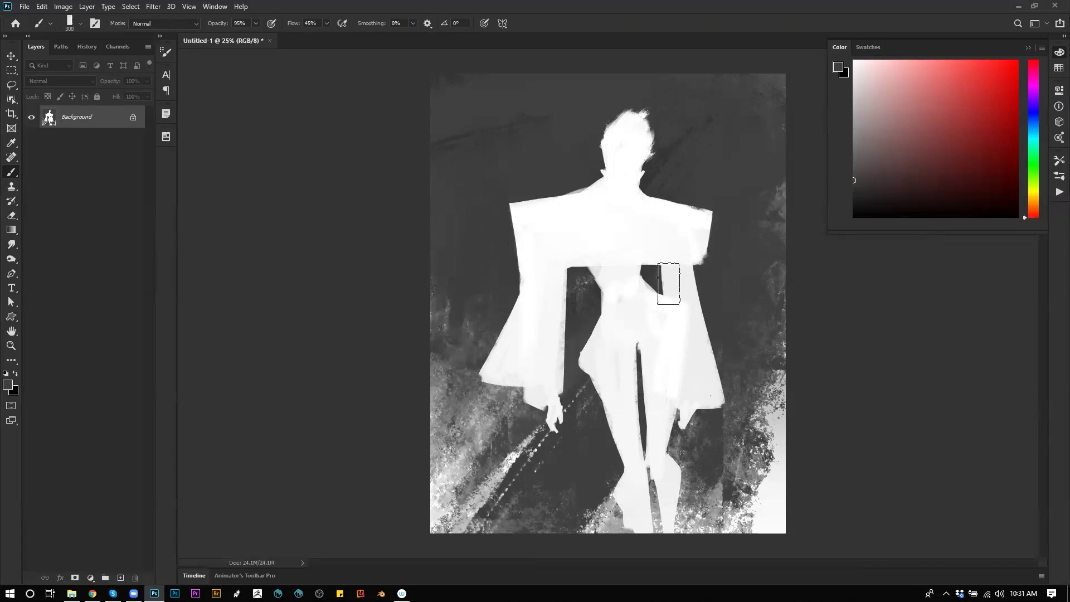
Sample the figure's white and brighten the hips, shortening the dark gap between the thighs
key(z)
alt+click(628, 326)
alt+click(628, 324)
alt+click(629, 324)
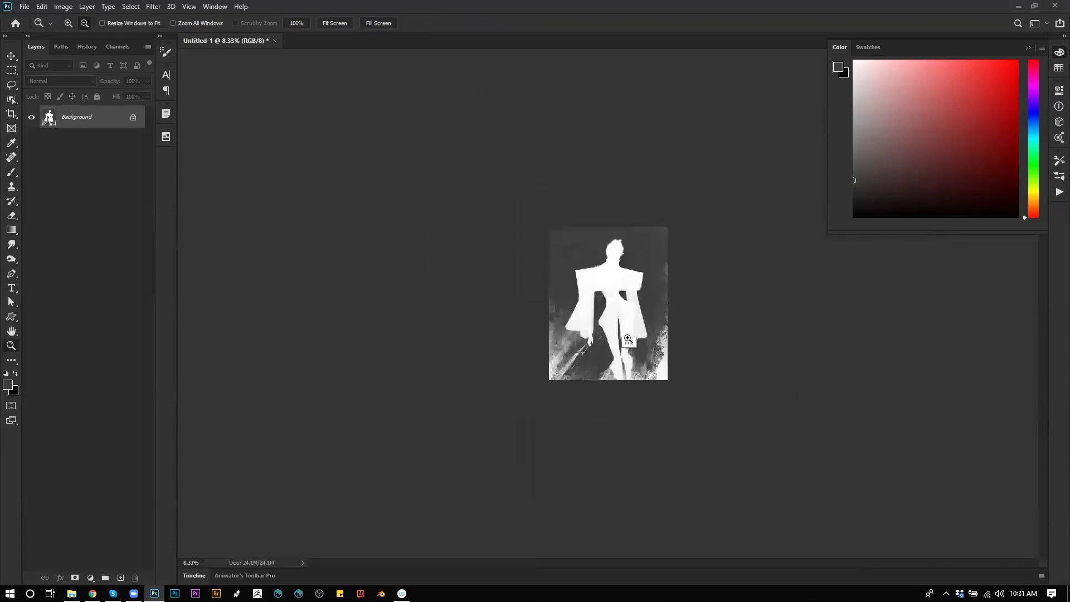
click(628, 364)
key(b)
alt+click(610, 320)
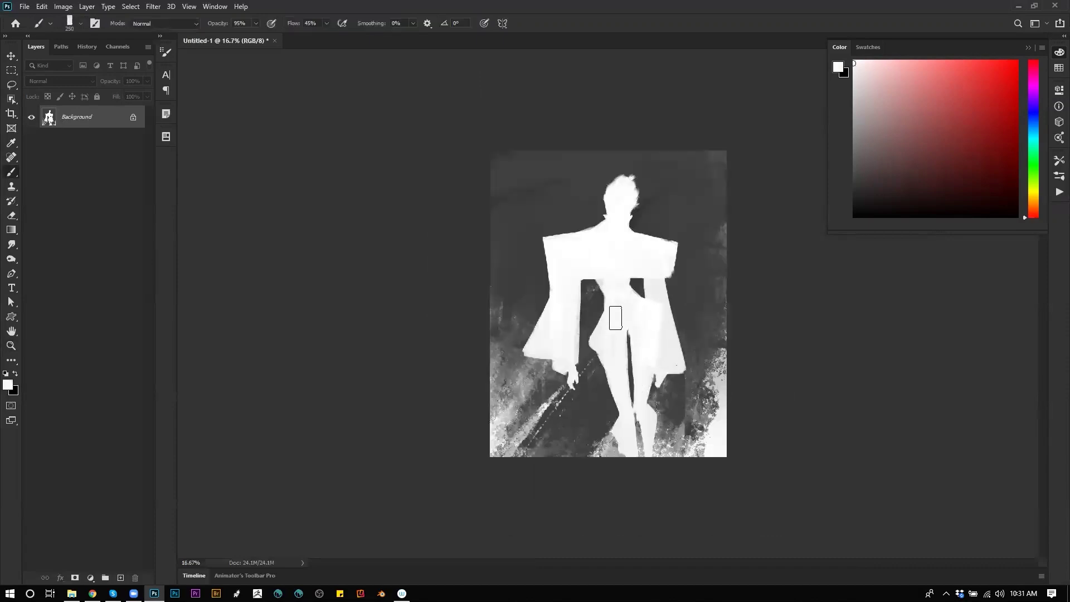
key(bracketleft)
key(bracketleft)
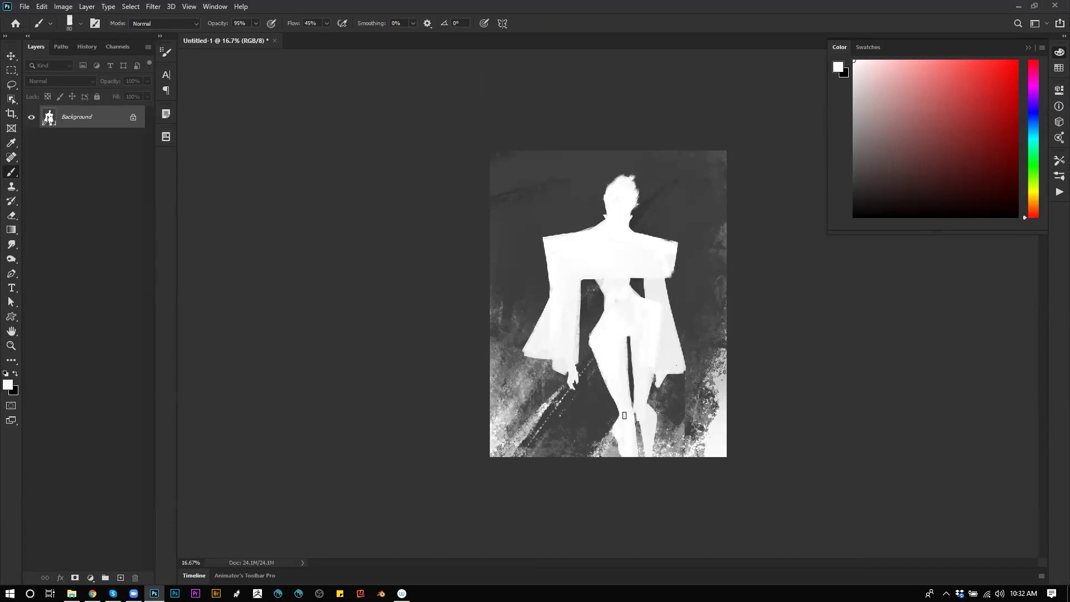
Curve the outer thighs and narrow the knees in white, then shade the left-hand lower leg with sampled light greys
key(bracketright)
key(bracketright)
drag(601, 348, 627, 411)
key(bracketleft)
mouse_move(644, 404)
mouse_down()
mouse_move(653, 440)
mouse_move(639, 411)
mouse_move(648, 457)
mouse_move(648, 427)
mouse_move(612, 446)
mouse_move(623, 462)
mouse_move(606, 435)
mouse_move(624, 459)
mouse_up()
alt+click(613, 449)
alt+click(633, 454)
alt+click(622, 453)
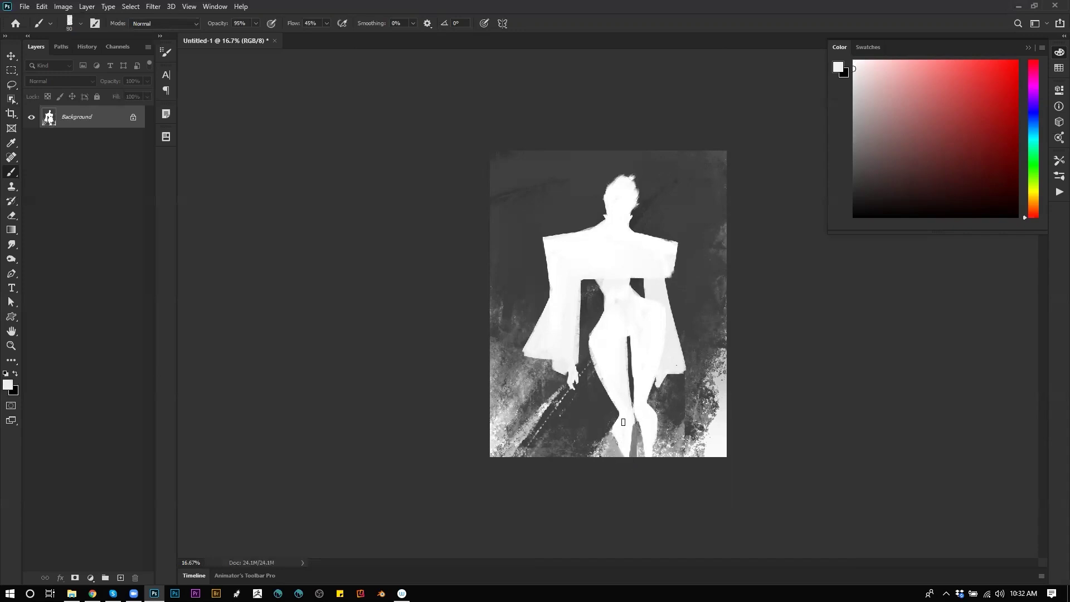
drag(633, 410, 630, 453)
Flip the canvas horizontally, try strokes along the shoulder and sleeve edges, undo them and flip the canvas back
key(ctrl+shift+h)
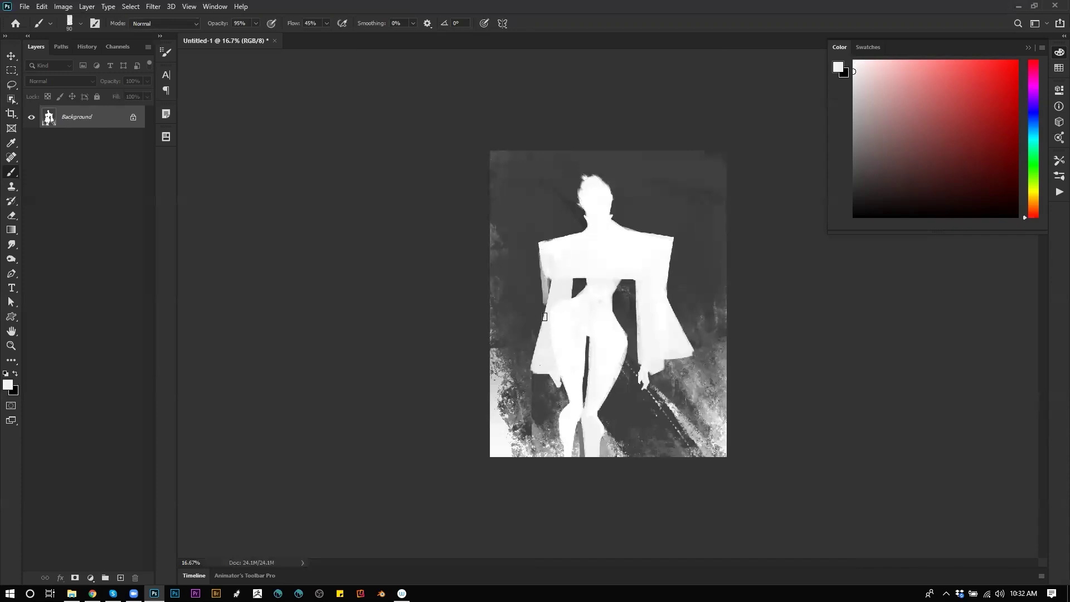
key(bracketright)
key(bracketright)
drag(545, 312, 549, 249)
drag(548, 249, 543, 320)
key(ctrl+alt+z)
key(ctrl+alt+z)
drag(548, 253, 547, 288)
alt+click(549, 276)
drag(547, 249, 550, 309)
key(ctrl+alt+z)
drag(548, 251, 546, 325)
drag(545, 258, 546, 326)
key(ctrl+alt+z)
key(ctrl+alt+z)
drag(634, 287, 634, 378)
key(ctrl+z)
key(bracketleft)
key(bracketleft)
drag(550, 270, 543, 341)
key(ctrl+alt+z)
key(ctrl+alt+z)
key(ctrl+alt+z)
key(ctrl+alt+z)
key(ctrl+shift+h)
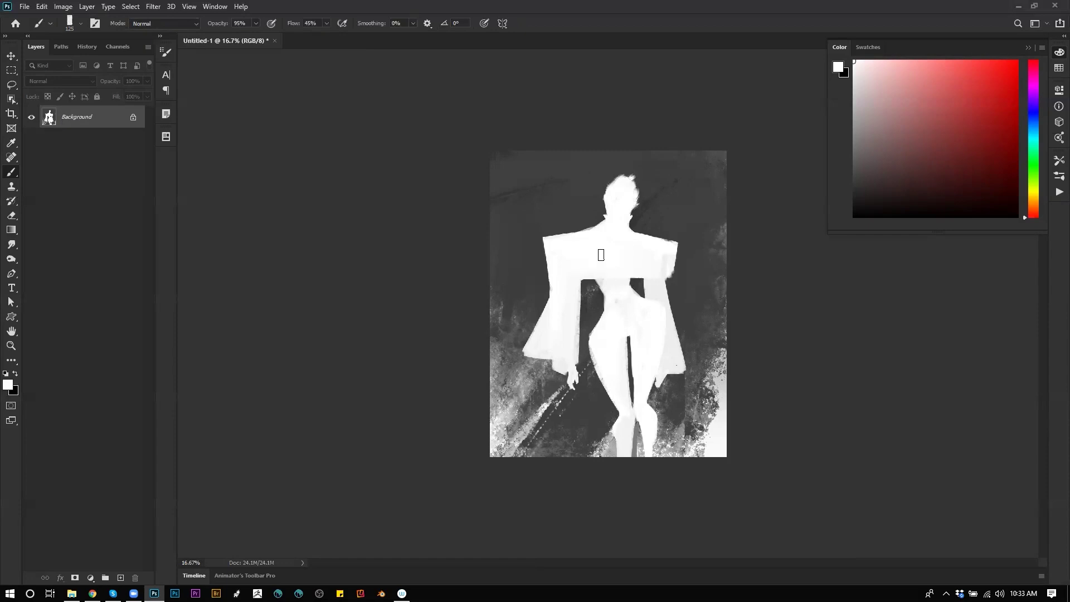
Select the whole white figure with the Object Selection tool by outlining the head, sleeves, hands and legs
key(w)
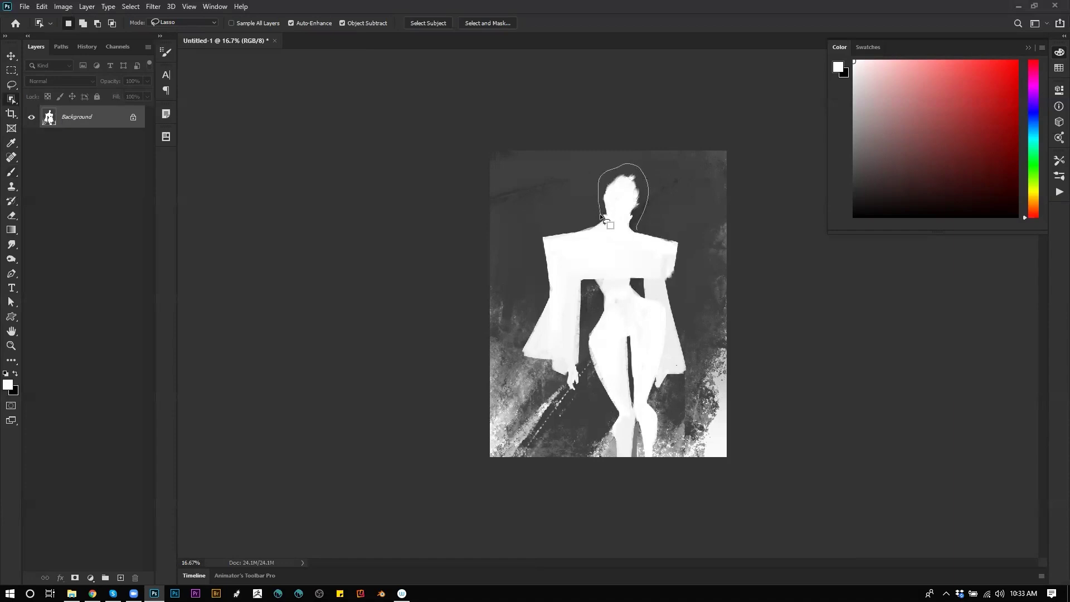
mouse_move(569, 228)
mouse_down()
mouse_move(530, 233)
mouse_move(540, 259)
mouse_up()
mouse_move(609, 405)
mouse_down()
mouse_move(614, 473)
mouse_move(656, 470)
mouse_up()
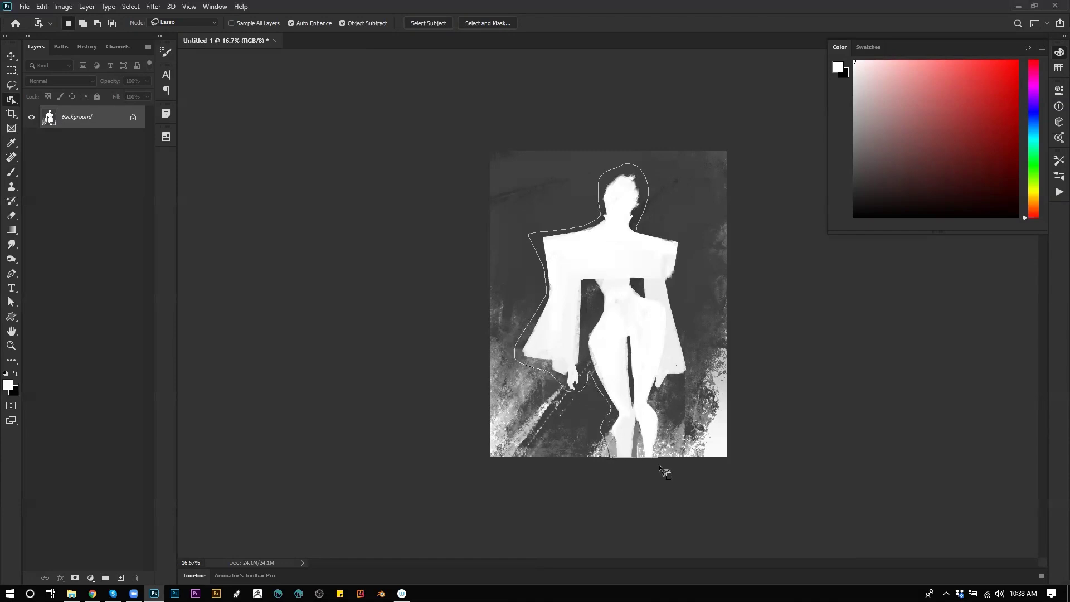
mouse_move(687, 341)
mouse_down()
mouse_move(680, 232)
mouse_move(652, 230)
mouse_up()
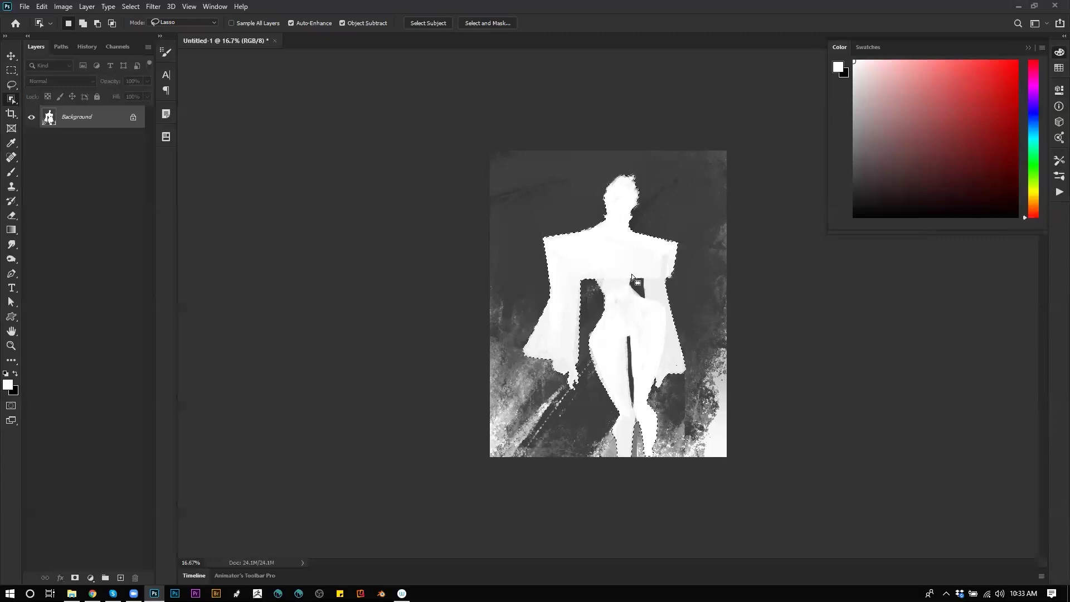
Subtract the dark gap beside the waist and the narrow gap between the thighs from the figure selection
drag(629, 273, 627, 274)
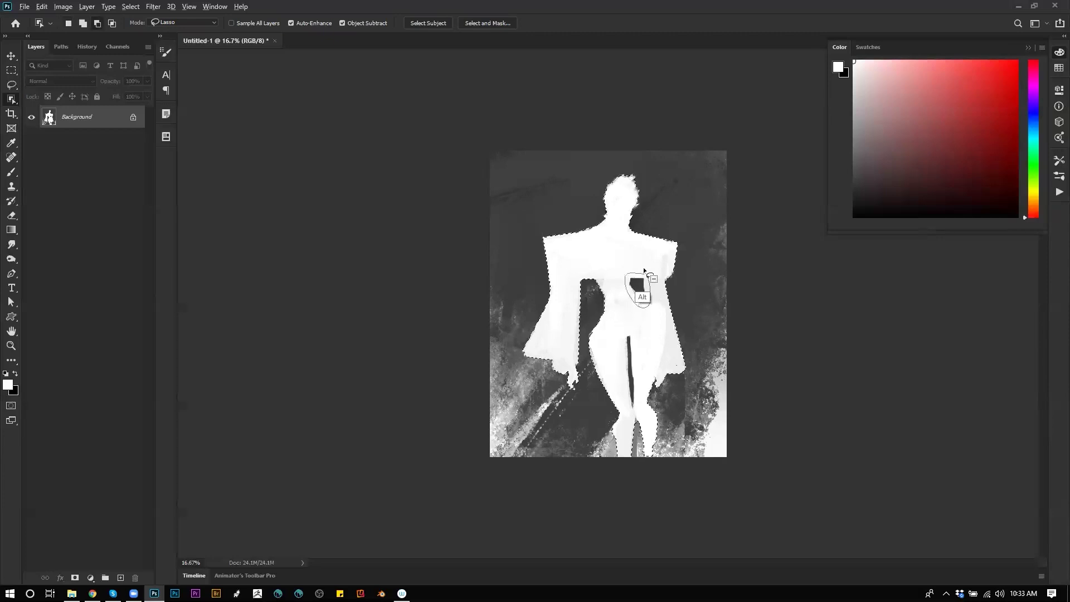
key(z)
click(645, 295)
key(w)
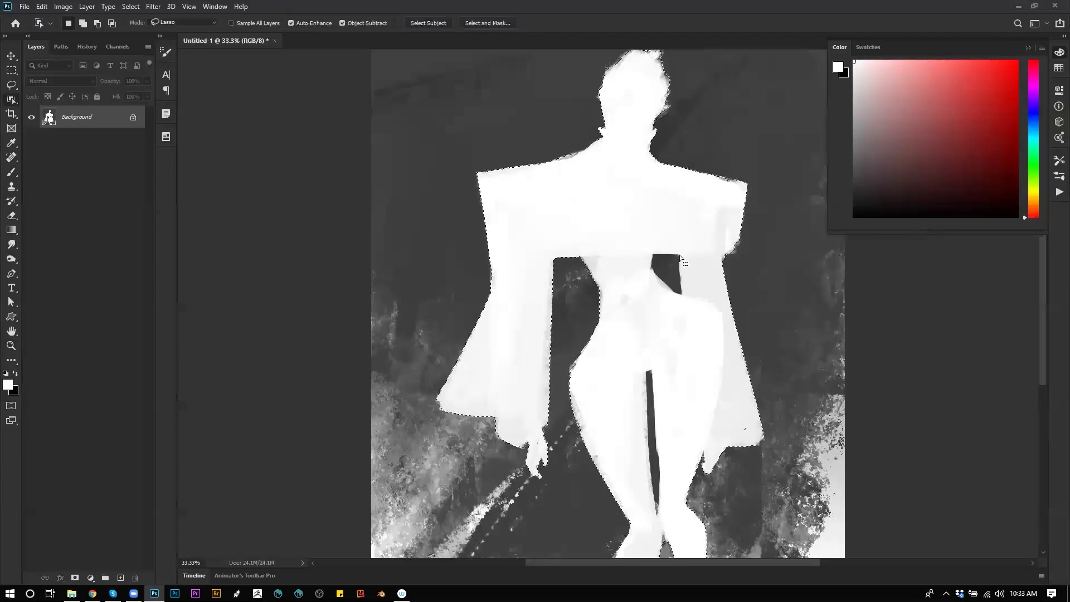
mouse_move(659, 284)
mouse_down()
mouse_move(682, 301)
mouse_move(684, 252)
mouse_up()
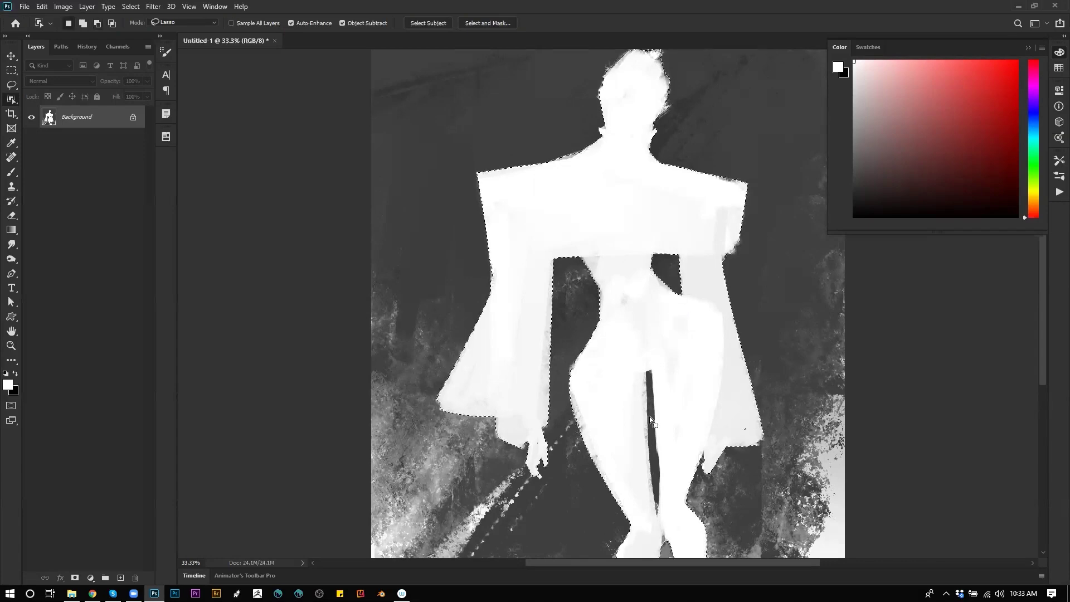
mouse_move(661, 378)
mouse_down()
mouse_move(659, 347)
mouse_move(632, 278)
mouse_move(622, 280)
mouse_move(626, 424)
mouse_move(635, 370)
mouse_move(626, 270)
mouse_up()
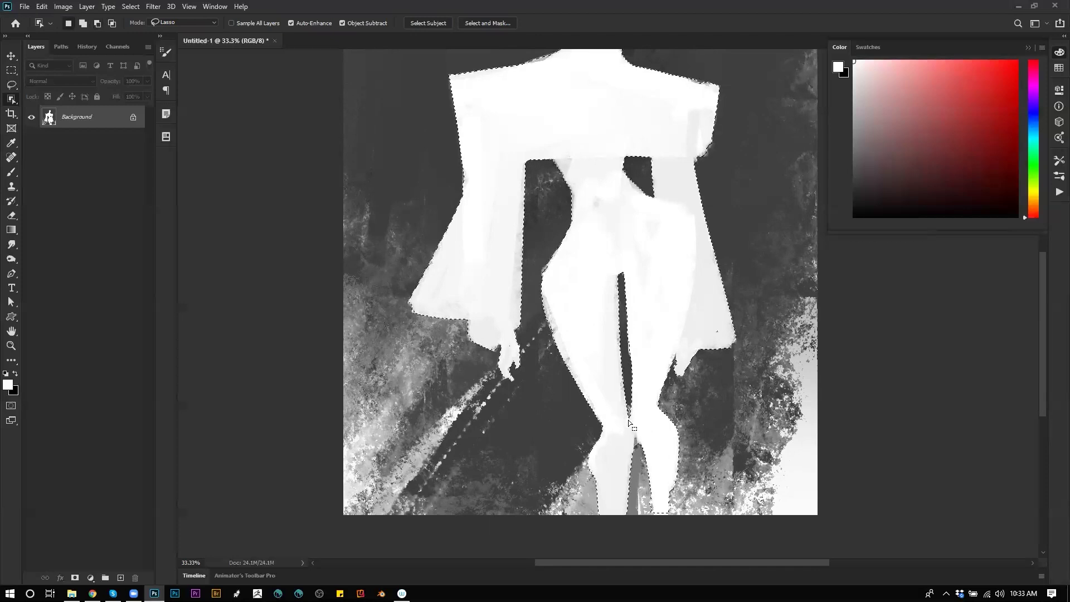
Restore the dropped figure selection and trim the gap just below the knees with the Lasso in subtract mode
key(z)
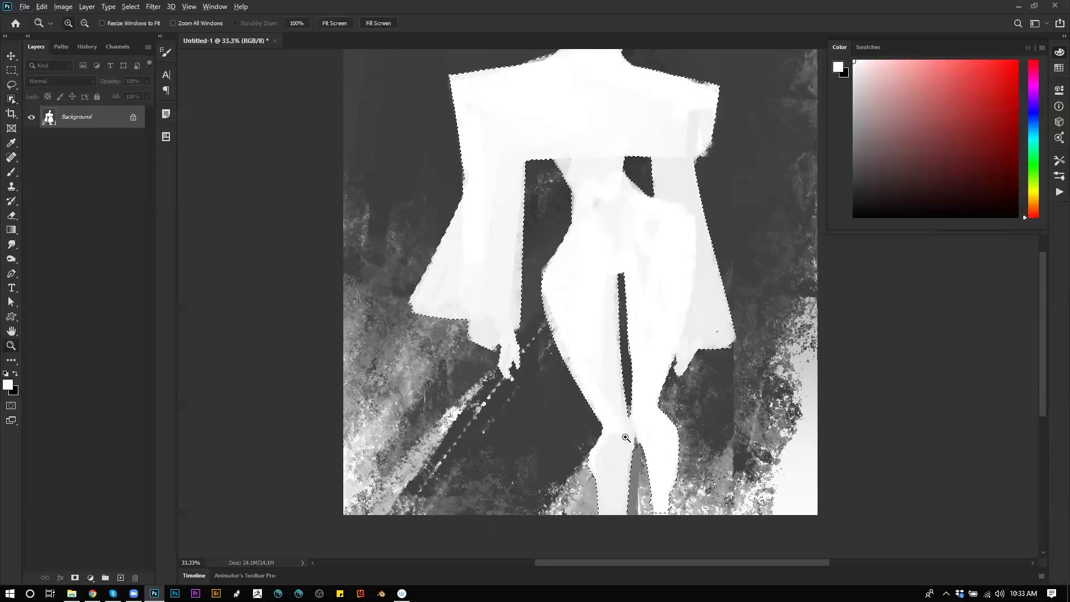
key(l)
key(alt+l)
click(638, 437)
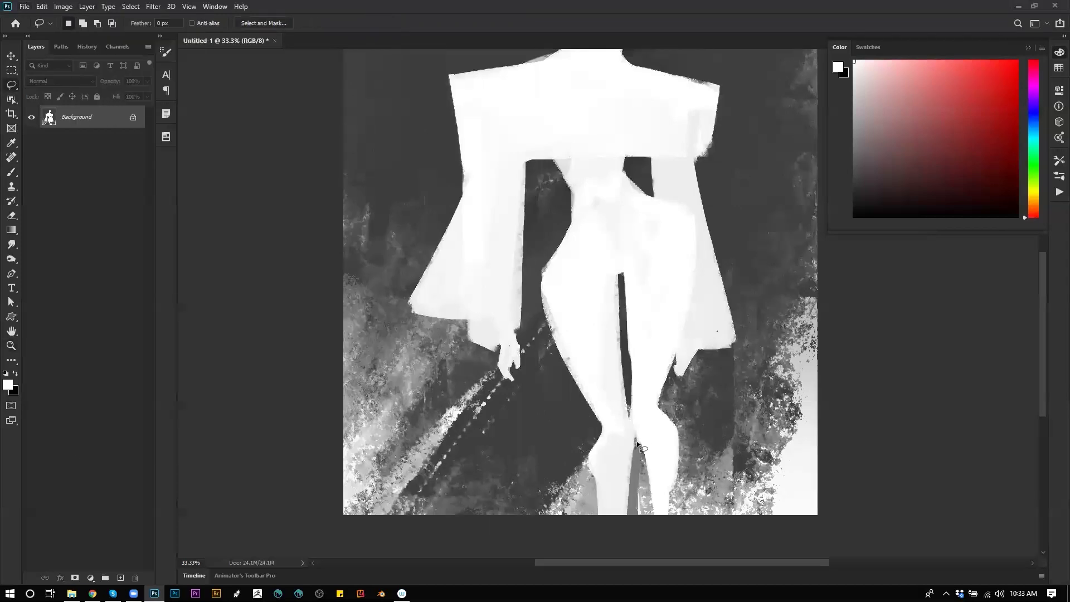
key(ctrl+z)
drag(639, 446, 633, 451)
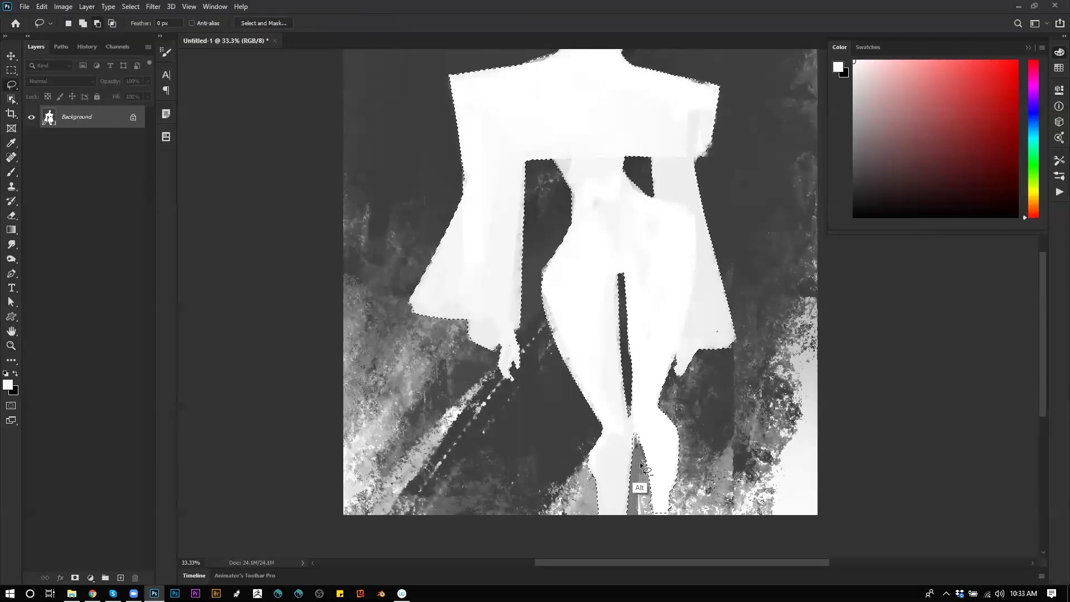
Refine the selection around the lower legs, subtracting the gap between the calves and adding the missing lower edge of the right-hand leg
key(z)
key(l)
key(alt+l)
click(641, 456)
key(z)
key(w)
key(alt+w)
click(639, 455)
click(640, 458)
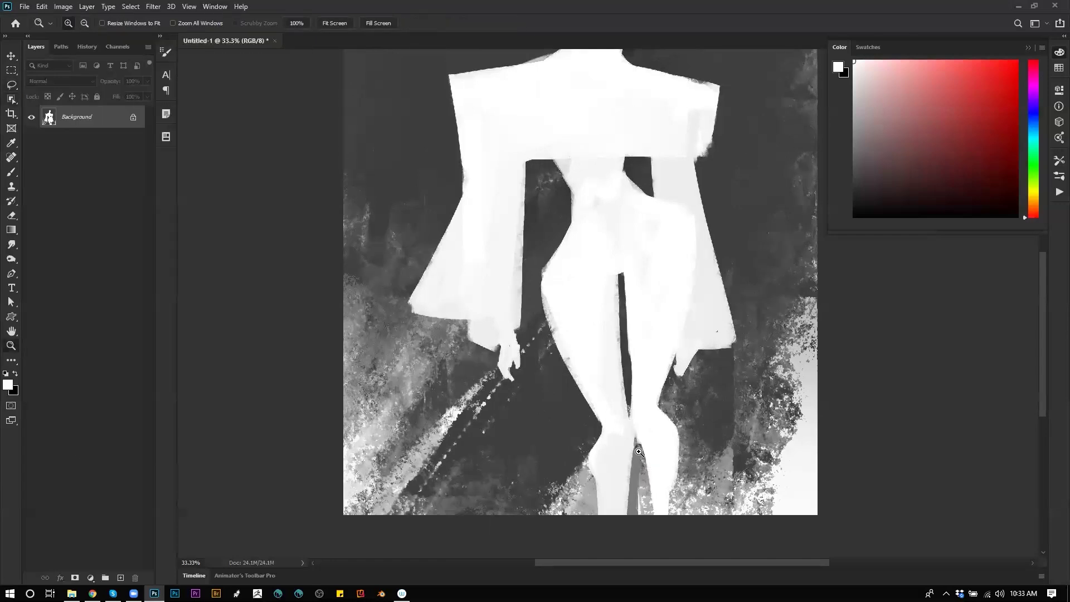
key(alt)
mouse_move(642, 450)
mouse_down()
mouse_move(637, 435)
mouse_move(634, 448)
mouse_up()
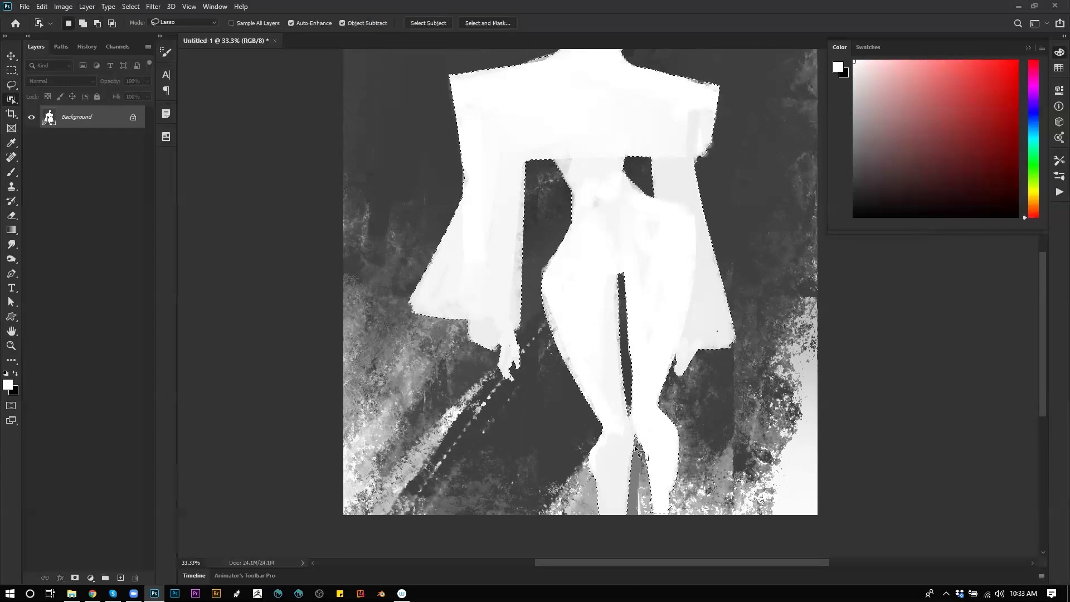
key(shift)
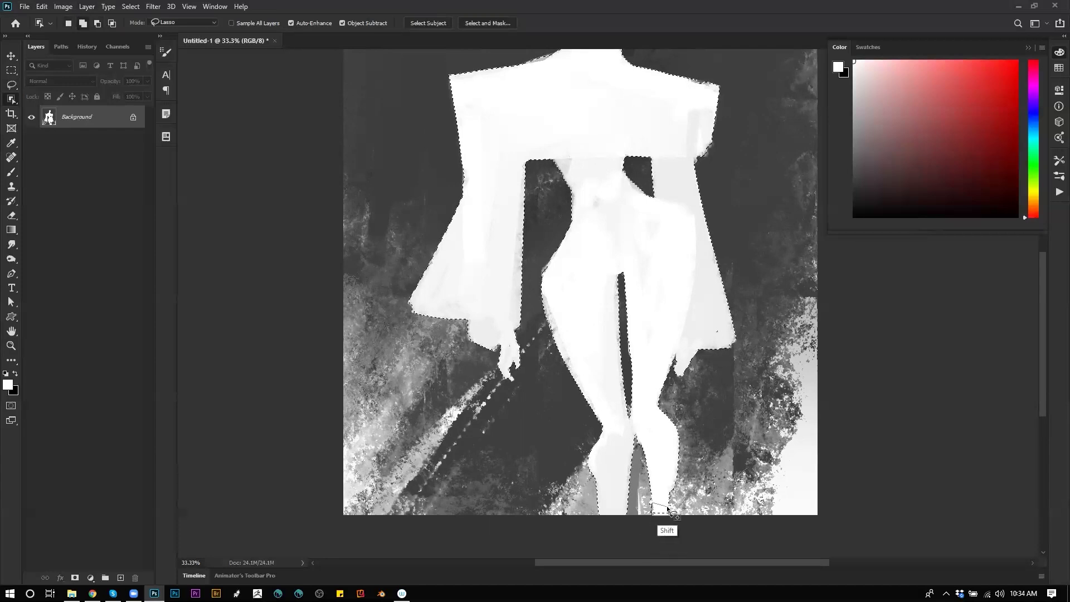
key(alt)
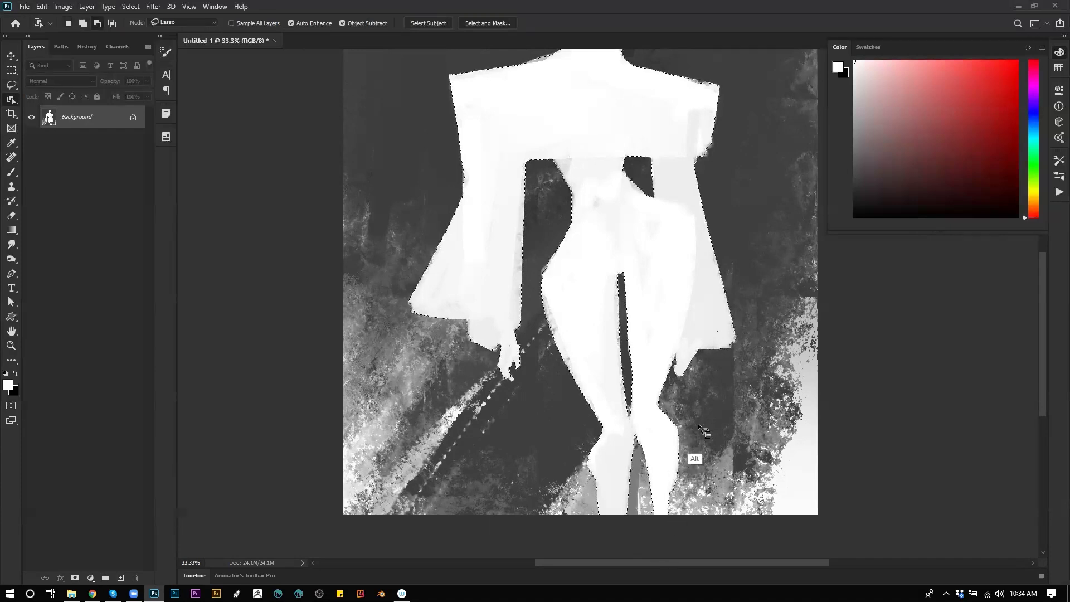
Check the selection around the whole figure and copy the selected figure to a new layer
key(z)
alt+click(679, 337)
alt+click(683, 356)
alt+click(686, 335)
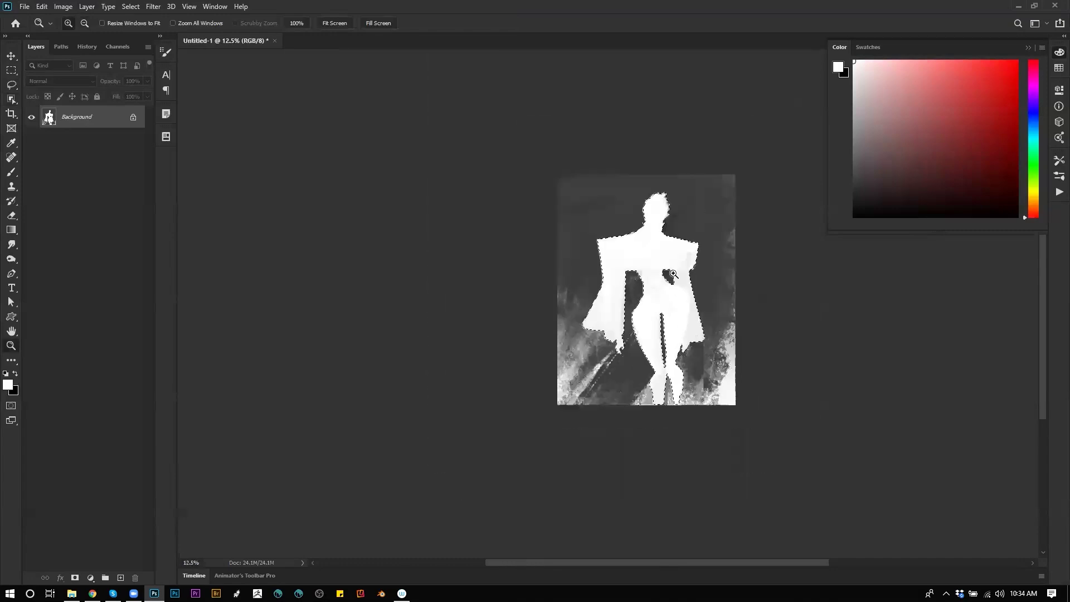
click(677, 237)
click(673, 228)
click(648, 179)
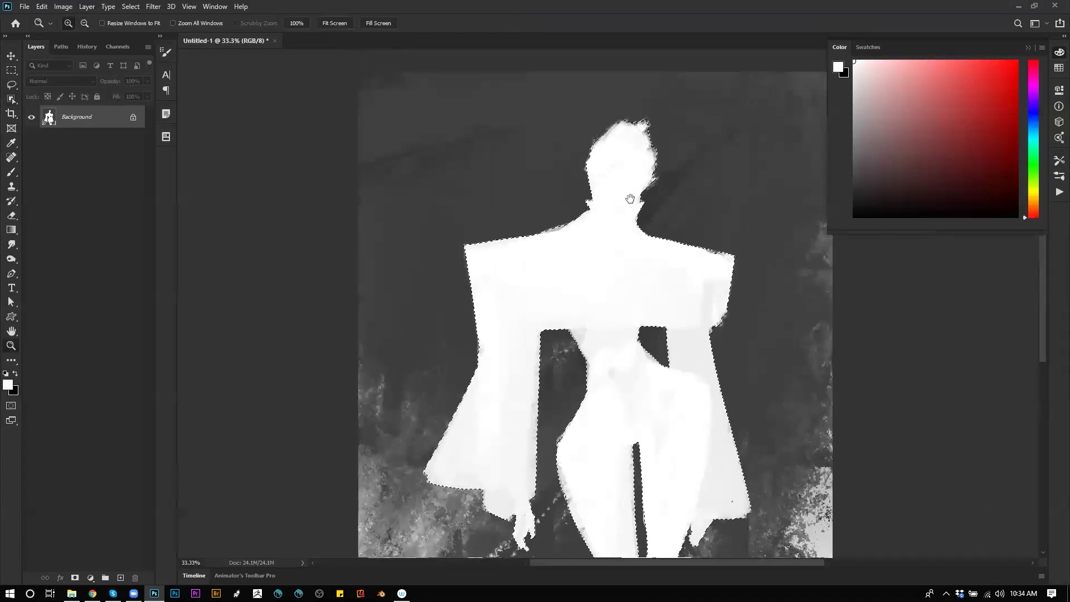
key(ctrl+j)
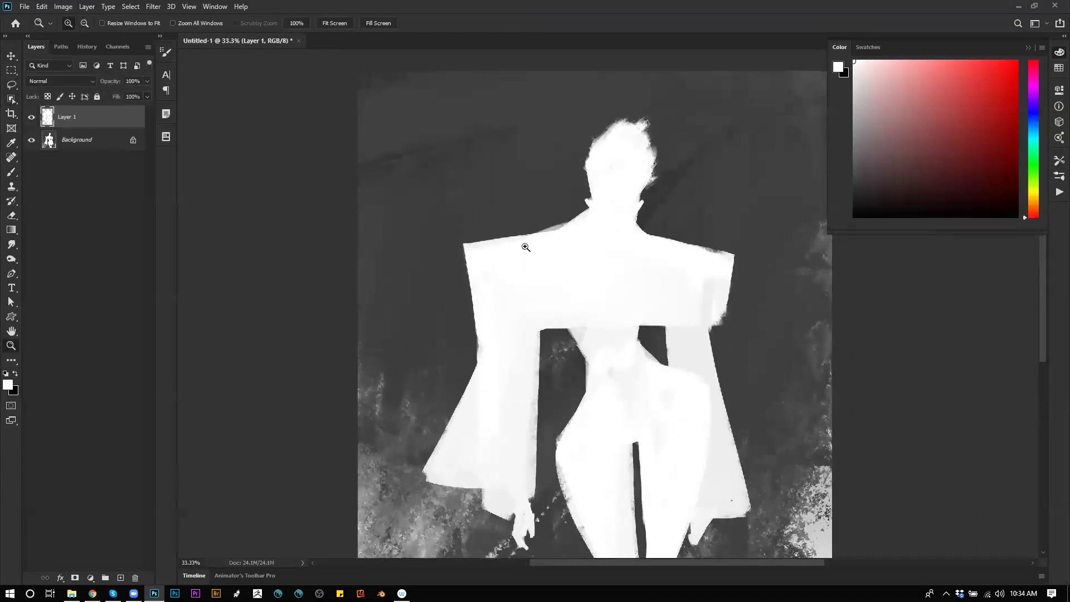
Lock the transparent pixels of the new figure layer
click(99, 143)
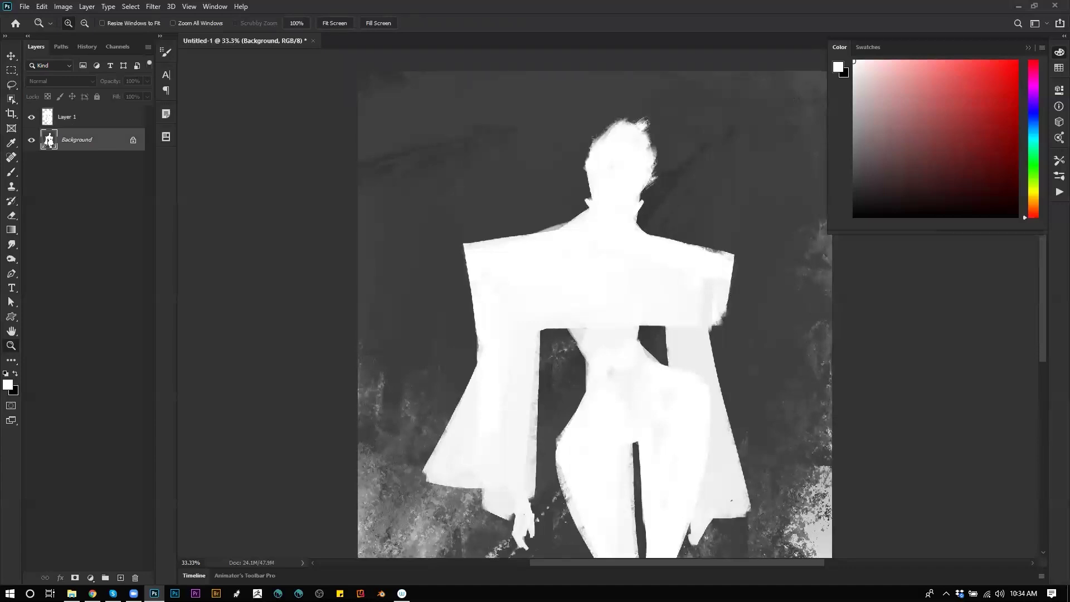
click(76, 120)
key(/)
Brush white over the ragged edges of the head, shoulders and right-hand sleeve on the figure layer
key(b)
mouse_move(606, 153)
mouse_down()
mouse_move(660, 98)
mouse_move(633, 177)
mouse_move(703, 120)
mouse_up()
drag(631, 178, 693, 86)
mouse_move(559, 225)
mouse_down()
mouse_move(480, 244)
mouse_move(445, 283)
mouse_up()
mouse_move(522, 227)
mouse_down()
mouse_move(469, 373)
mouse_move(453, 457)
mouse_move(525, 370)
mouse_move(540, 509)
mouse_up()
key(ctrl+z)
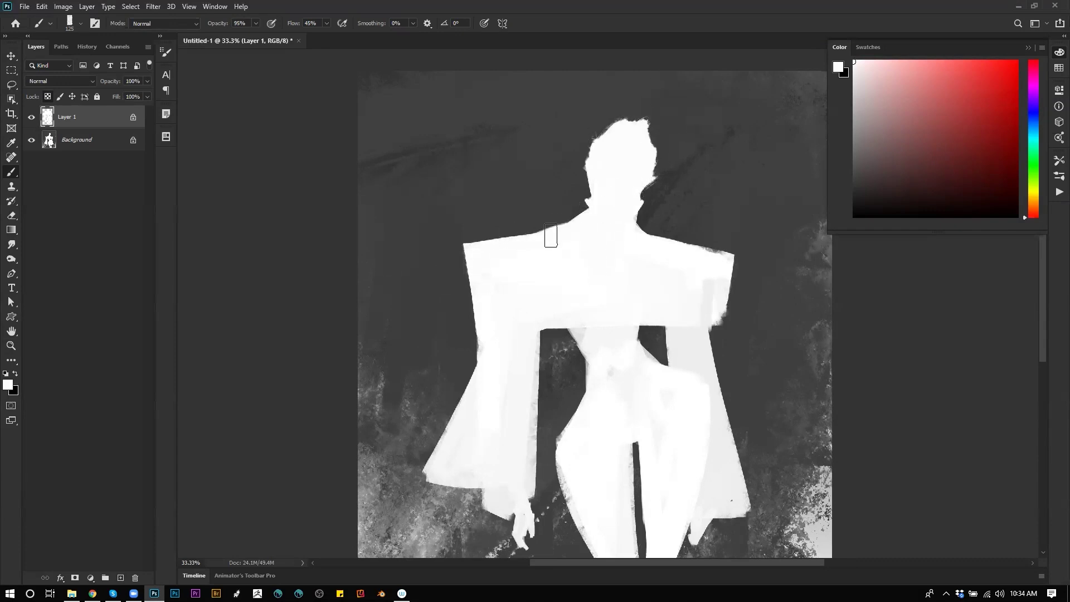
mouse_move(710, 296)
mouse_down()
mouse_move(711, 360)
mouse_move(706, 312)
mouse_up()
Shade the stomach beneath the cropped top's hem with a smaller black brush, and extend the shadow down the waist in sampled grey
key(x)
key(bracketleft)
key(bracketleft)
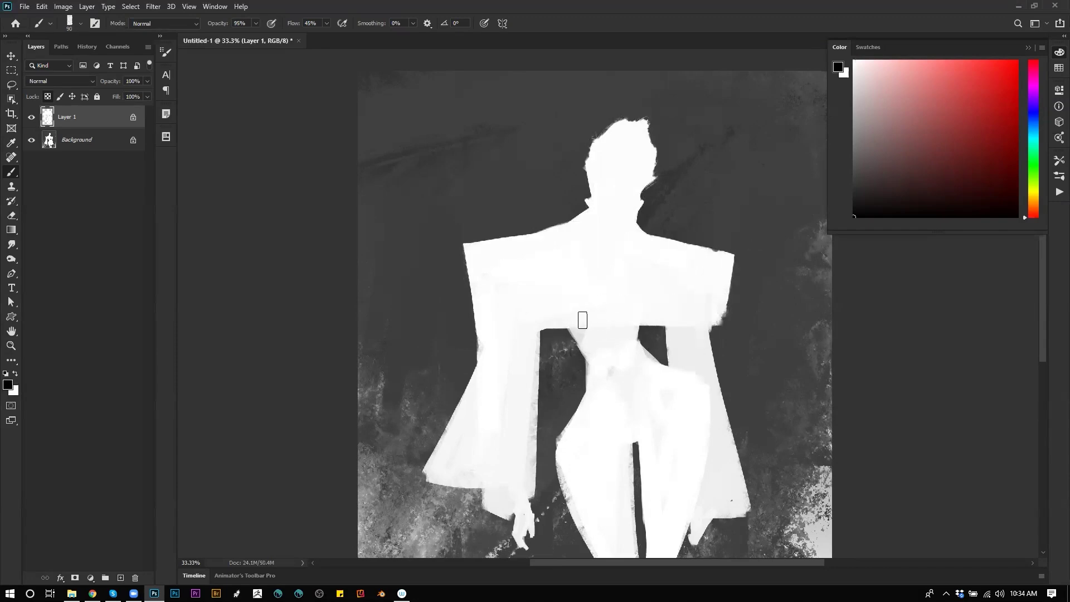
drag(622, 361, 564, 230)
drag(500, 208, 589, 196)
key(ctrl+z)
key(bracketleft)
key(bracketleft)
key(ctrl+z)
key(bracketright)
mouse_move(506, 205)
mouse_down()
mouse_move(558, 201)
mouse_move(514, 211)
mouse_move(531, 243)
mouse_move(511, 209)
mouse_move(540, 253)
mouse_move(512, 206)
mouse_move(528, 222)
mouse_move(532, 248)
mouse_up()
alt+click(520, 217)
drag(578, 204, 568, 263)
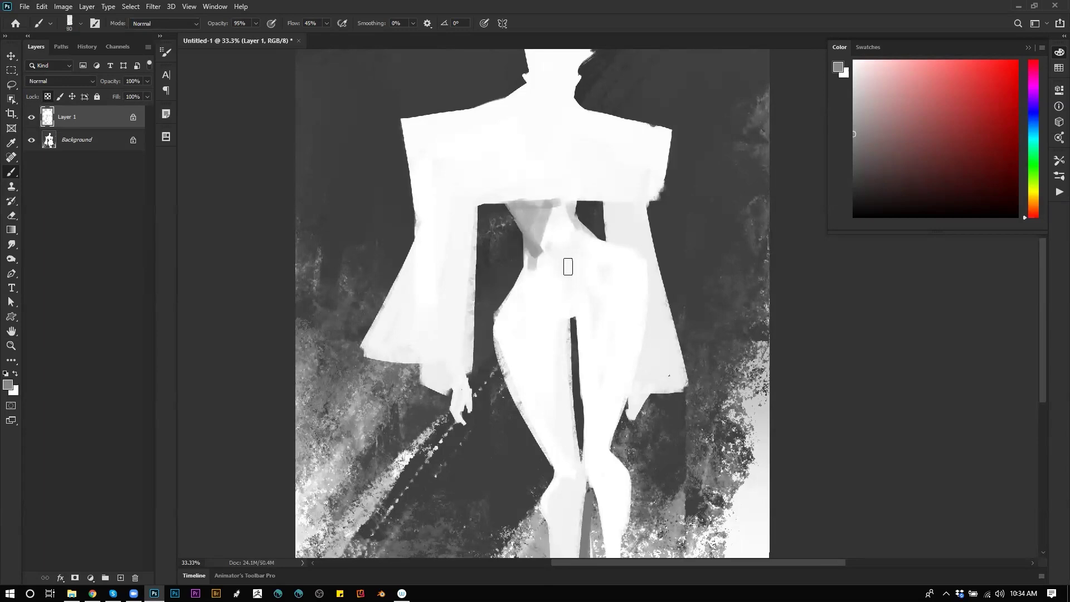
Shade the lower abdomen, hips and inner thighs with sampled light grey and an enlarged brush
mouse_move(539, 304)
mouse_down()
mouse_move(575, 316)
mouse_move(605, 267)
mouse_up()
alt+click(542, 295)
mouse_move(517, 284)
mouse_down()
mouse_move(546, 250)
mouse_move(545, 294)
mouse_move(577, 310)
mouse_move(548, 235)
mouse_move(527, 233)
mouse_move(569, 221)
mouse_move(546, 281)
mouse_move(568, 283)
mouse_move(600, 247)
mouse_up()
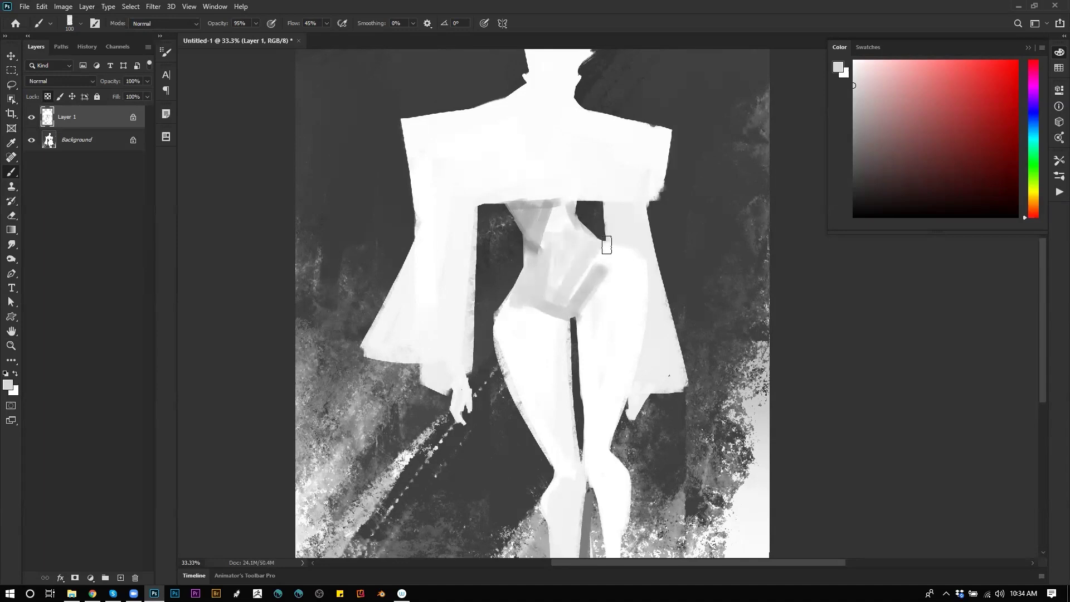
mouse_move(528, 310)
mouse_down()
mouse_move(479, 323)
mouse_move(538, 443)
mouse_move(515, 318)
mouse_up()
key(])
drag(584, 301, 591, 459)
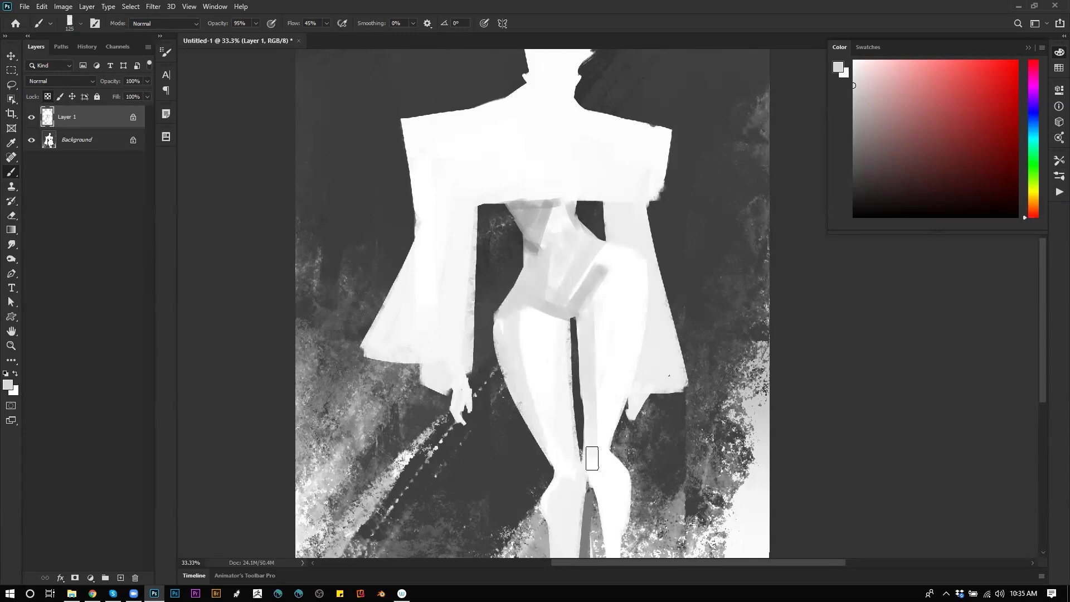
Darken the knees and the inner edge of the left-hand thigh, starting with black and blending with a sampled grey
key(d)
drag(560, 477, 565, 499)
drag(555, 459, 564, 496)
drag(588, 458, 598, 518)
drag(567, 304, 572, 468)
alt+click(570, 326)
mouse_move(567, 328)
mouse_down()
mouse_move(575, 451)
mouse_move(559, 305)
mouse_move(563, 423)
mouse_up()
Build up grey planes over the hips and right-hand thigh with a larger brush, leaving white highlight streaks
drag(524, 272, 558, 312)
mouse_move(578, 347)
mouse_down()
mouse_move(559, 356)
mouse_move(545, 335)
mouse_move(561, 454)
mouse_move(549, 346)
mouse_move(573, 471)
mouse_move(594, 445)
mouse_move(647, 298)
mouse_up()
key(])
mouse_move(633, 262)
mouse_down()
mouse_move(634, 354)
mouse_move(599, 271)
mouse_move(585, 311)
mouse_move(596, 466)
mouse_up()
alt+click(591, 385)
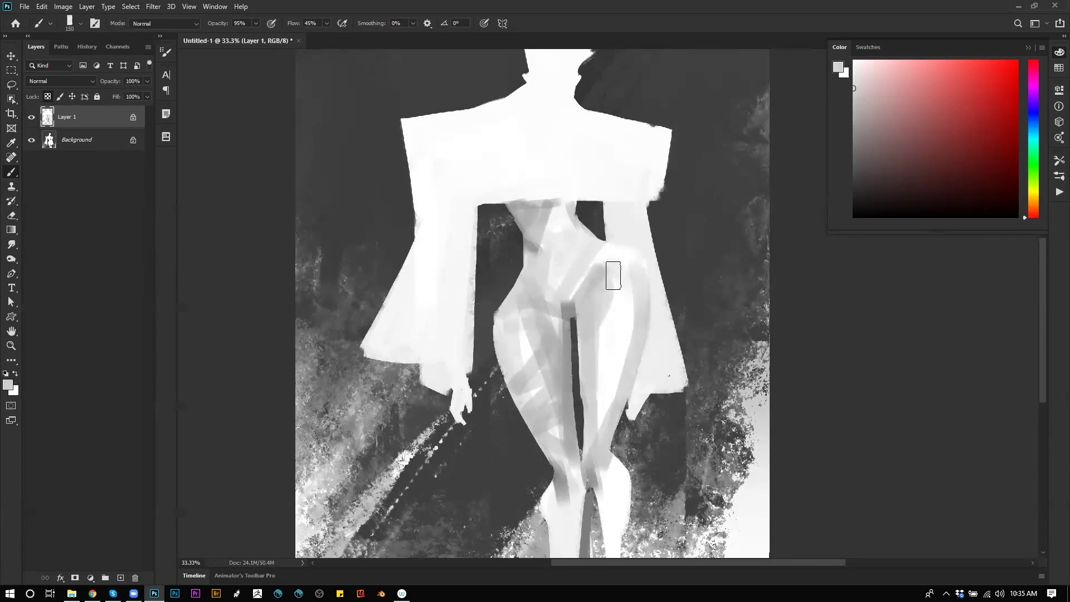
drag(613, 275, 597, 417)
drag(625, 301, 606, 414)
Deepen the shading on the waist and left-hand thigh with several greys sampled from the figure
mouse_move(530, 233)
mouse_down()
mouse_move(549, 322)
mouse_move(576, 316)
mouse_move(552, 331)
mouse_move(532, 303)
mouse_move(581, 364)
mouse_move(554, 355)
mouse_move(562, 361)
mouse_move(545, 374)
mouse_move(556, 391)
mouse_move(562, 353)
mouse_move(592, 381)
mouse_up()
alt+click(556, 329)
alt+click(528, 308)
alt+click(548, 332)
alt+click(551, 351)
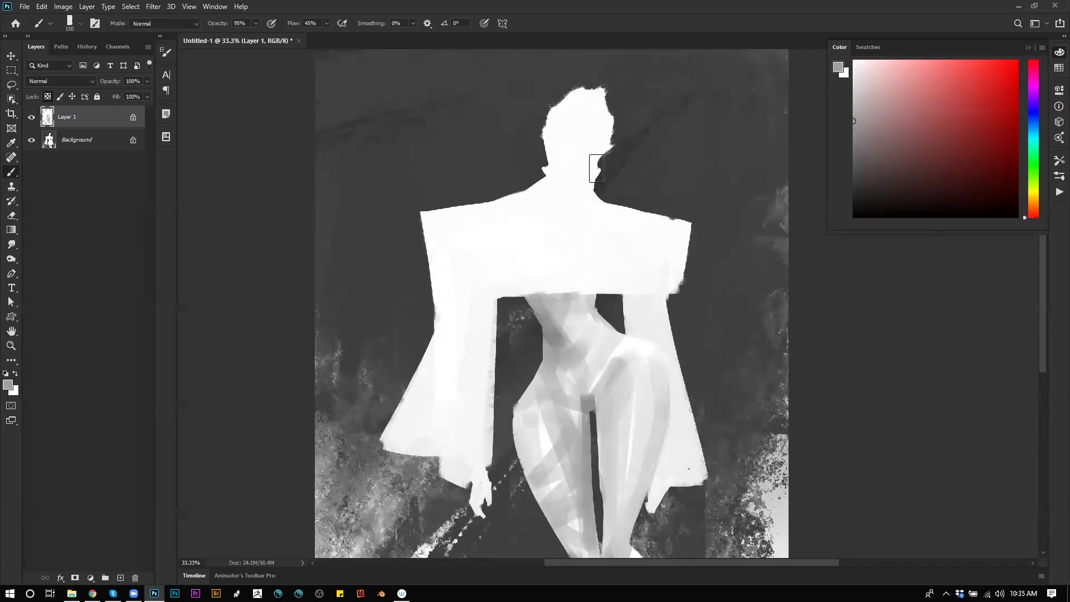
Draw a thin grey V-shaped collar line at the base of the neck with a smaller brush
key(bracketleft)
key(d)
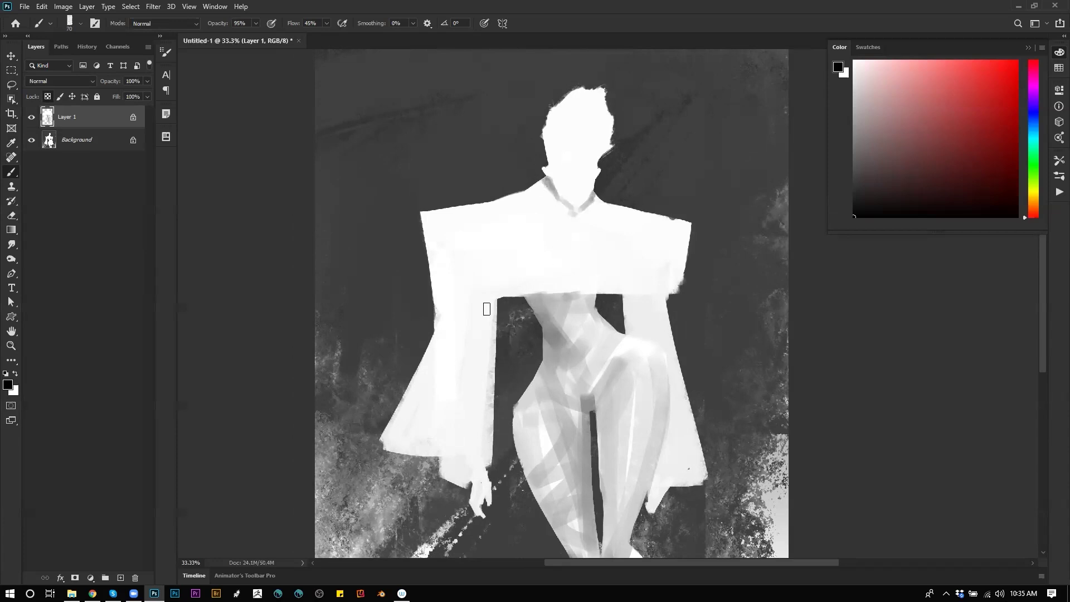
Paint a grey shadow across the upper left-hand sleeve beneath the top and trim it to a small wedge with white
mouse_move(507, 307)
mouse_down()
mouse_move(453, 315)
mouse_move(505, 307)
mouse_move(441, 305)
mouse_up()
mouse_move(513, 302)
mouse_down()
mouse_move(413, 294)
mouse_move(499, 303)
mouse_move(448, 300)
mouse_move(412, 317)
mouse_move(485, 315)
mouse_move(510, 292)
mouse_move(442, 311)
mouse_up()
key(ctrl+z)
key(ctrl+z)
alt+click(493, 297)
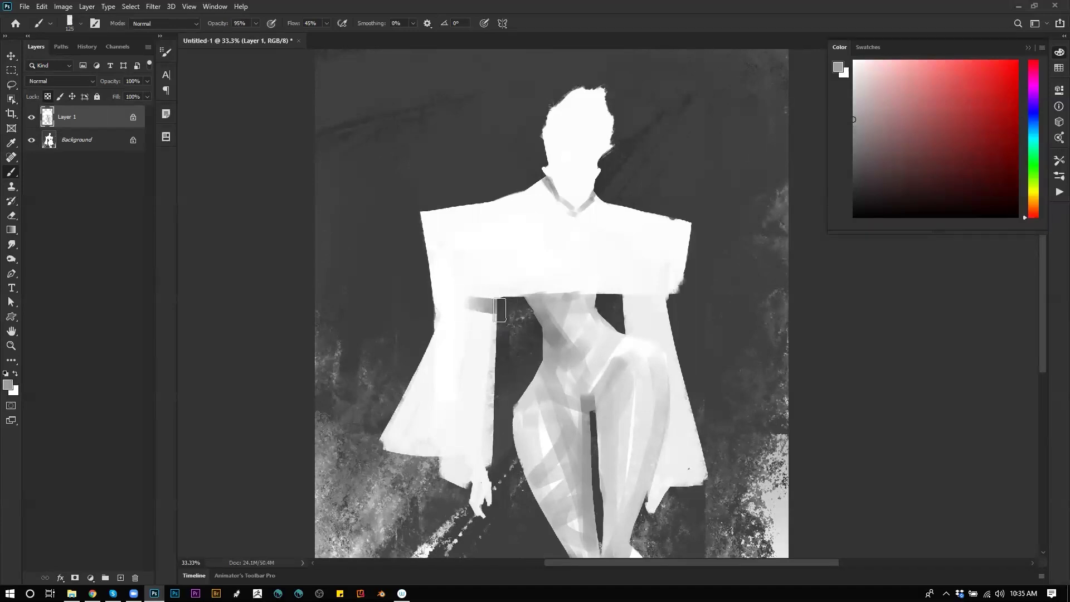
drag(495, 301, 446, 309)
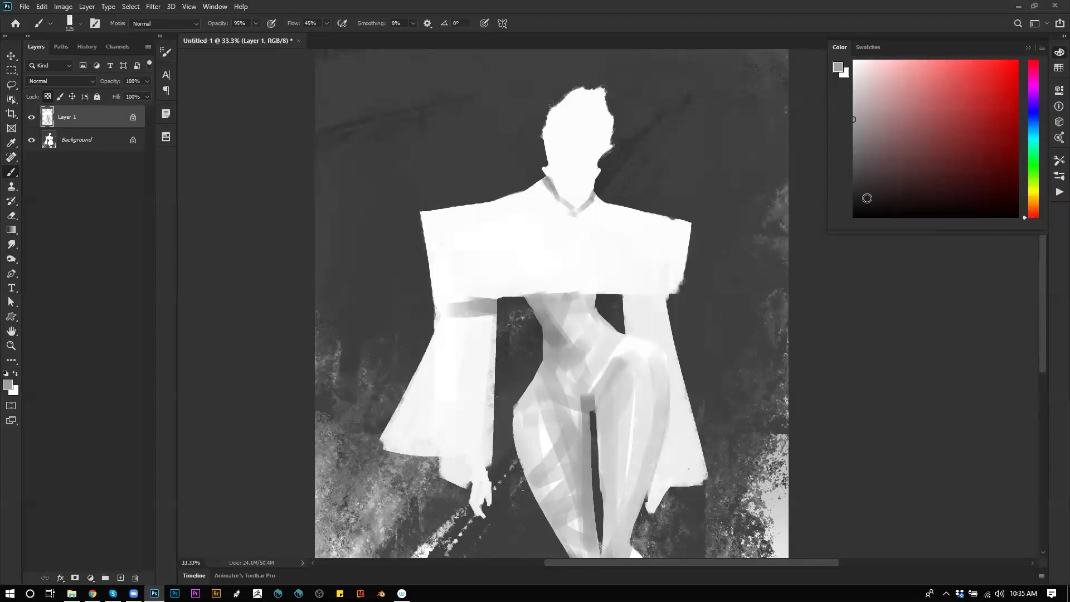
click(853, 62)
drag(446, 302, 499, 326)
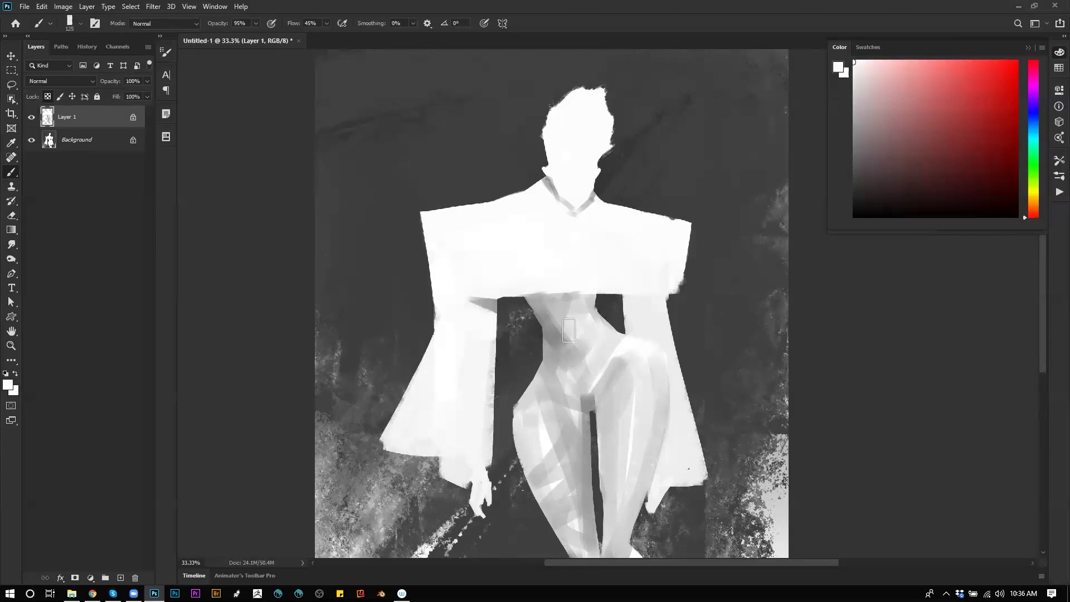
Add a matching small grey shadow at the top of the right-hand sleeve beneath the top's hem
key(d)
key([)
drag(626, 303, 646, 304)
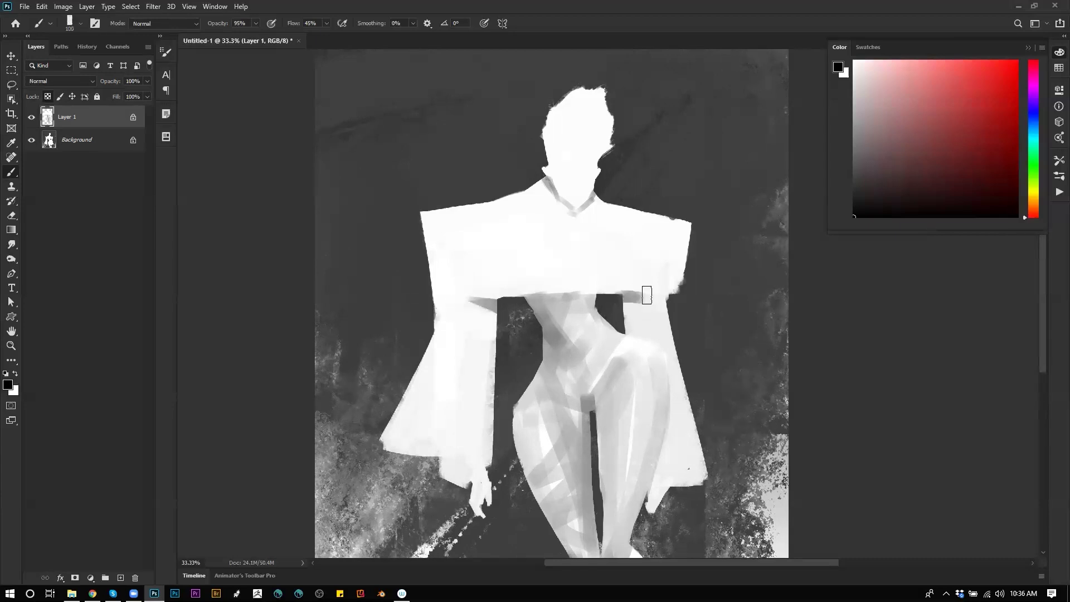
drag(625, 301, 641, 300)
key(x)
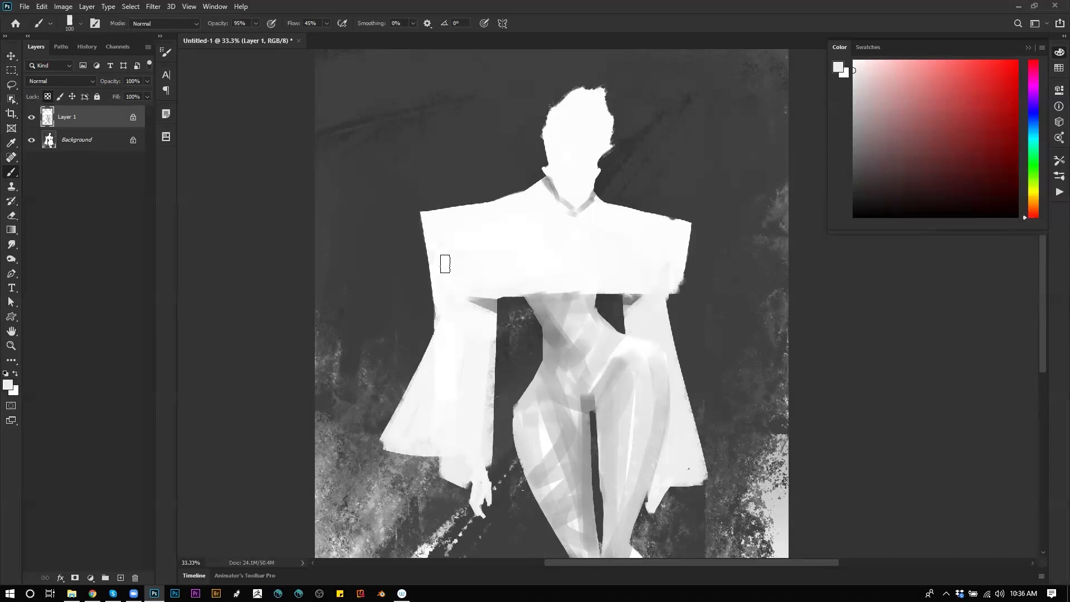
Shade the left-hand shoulder and chest of the top with broad light grey strokes, leaving white fold highlights
key(d)
mouse_move(419, 212)
mouse_down()
mouse_move(455, 327)
mouse_move(425, 221)
mouse_move(456, 315)
mouse_move(452, 276)
mouse_move(466, 294)
mouse_up()
alt+click(435, 267)
key(bracketright)
key(bracketright)
mouse_move(424, 216)
mouse_down()
mouse_move(476, 268)
mouse_move(502, 278)
mouse_up()
mouse_move(443, 226)
mouse_down()
mouse_move(476, 268)
mouse_move(522, 266)
mouse_up()
drag(418, 195, 550, 236)
mouse_move(492, 200)
mouse_down()
mouse_move(542, 189)
mouse_move(551, 251)
mouse_up()
Shade the right-hand side of the top, both flared sleeves and the left-hand lower leg in light grey
mouse_move(627, 218)
mouse_down()
mouse_move(533, 258)
mouse_move(594, 282)
mouse_up()
drag(655, 251, 589, 264)
mouse_move(652, 225)
mouse_down()
mouse_move(634, 276)
mouse_move(672, 275)
mouse_up()
drag(661, 342, 679, 222)
mouse_move(515, 208)
mouse_down()
mouse_move(451, 244)
mouse_move(484, 225)
mouse_move(499, 287)
mouse_move(494, 355)
mouse_move(439, 261)
mouse_move(461, 198)
mouse_move(407, 335)
mouse_move(449, 266)
mouse_move(434, 388)
mouse_move(459, 323)
mouse_move(465, 381)
mouse_up()
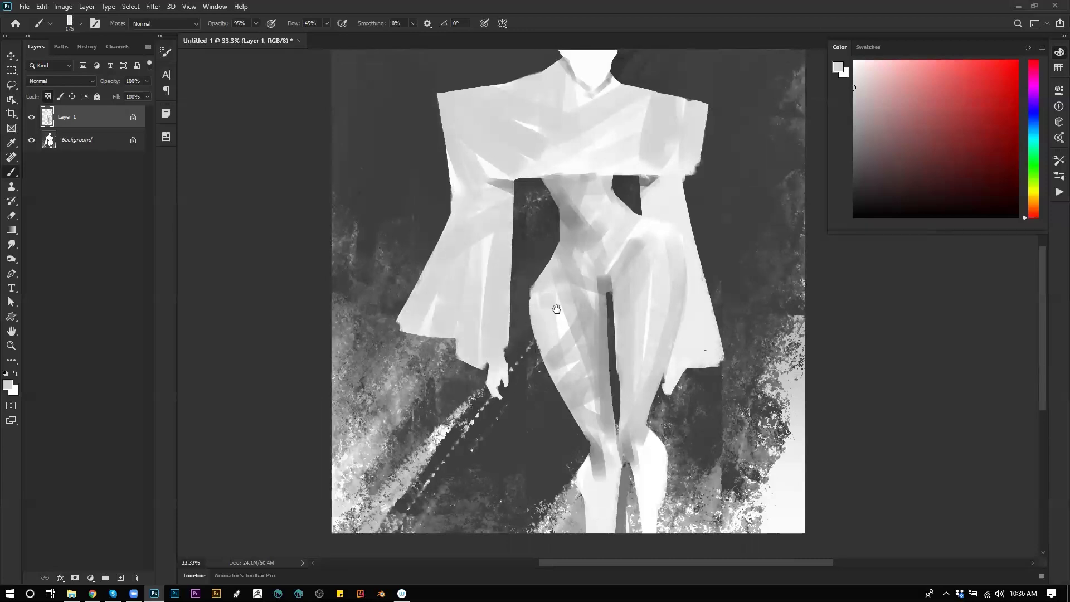
drag(532, 324, 525, 388)
mouse_move(678, 236)
mouse_down()
mouse_move(633, 279)
mouse_move(640, 286)
mouse_up()
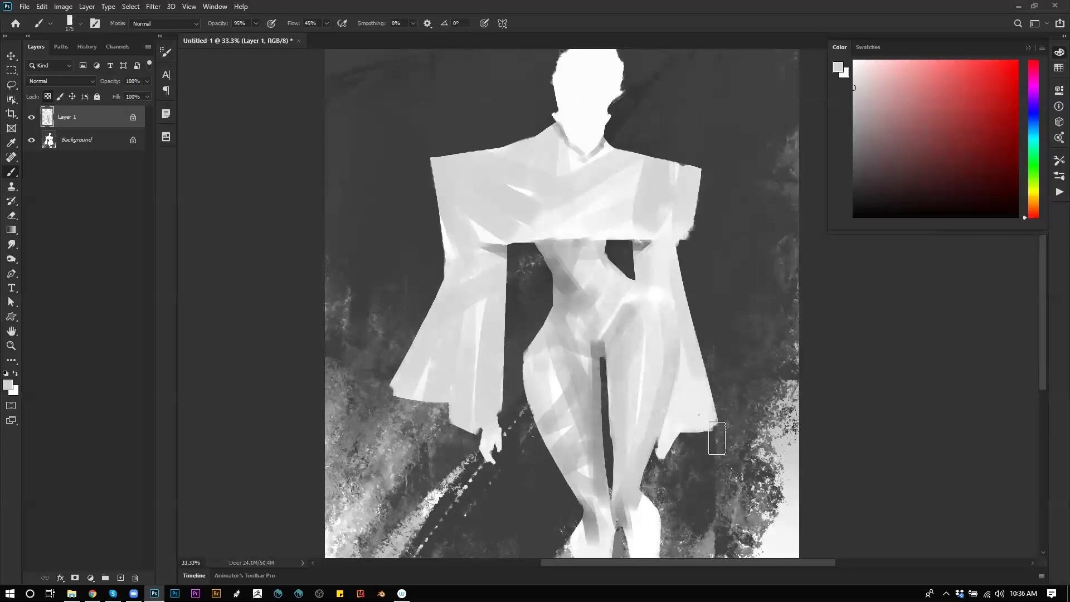
drag(573, 203, 587, 239)
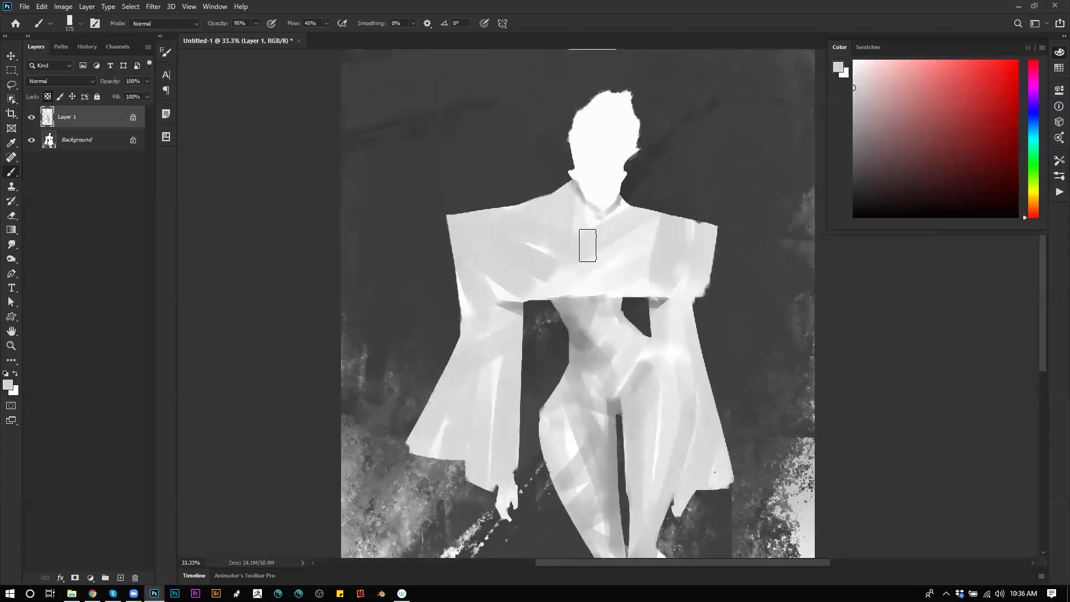
Deepen the shadow on the left-hand side of the waist directly beneath the top's hem with small dark brush strokes
key(d)
key(bracketleft)
key(bracketleft)
key(bracketleft)
key(bracketleft)
key(bracketleft)
key(bracketleft)
key(bracketleft)
key(bracketleft)
key(bracketleft)
key(bracketleft)
mouse_move(550, 300)
mouse_down()
mouse_move(593, 291)
mouse_move(565, 315)
mouse_up()
key(bracketright)
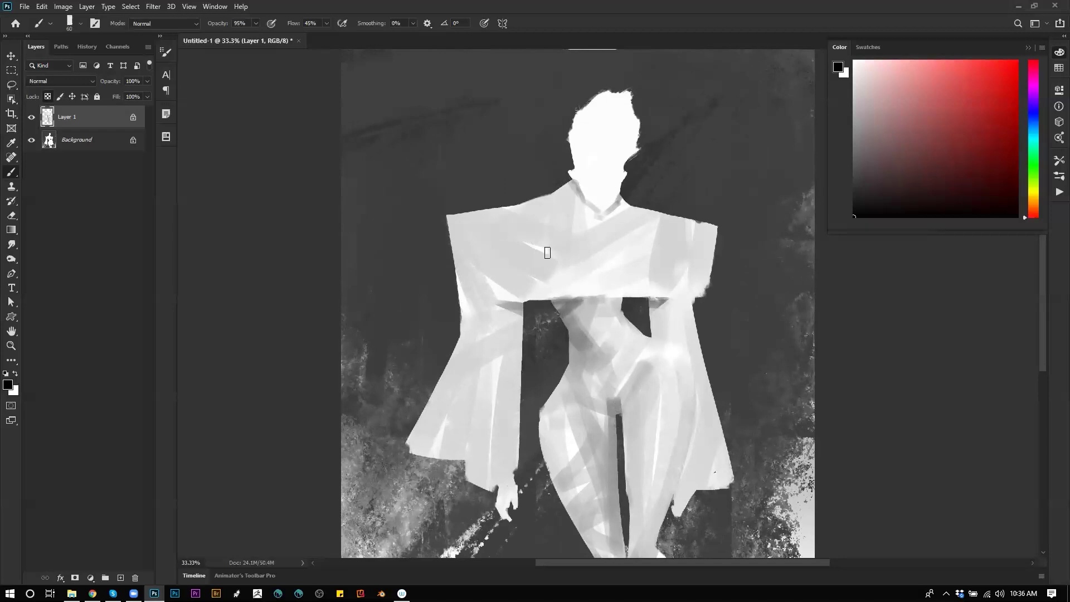
drag(564, 304, 555, 315)
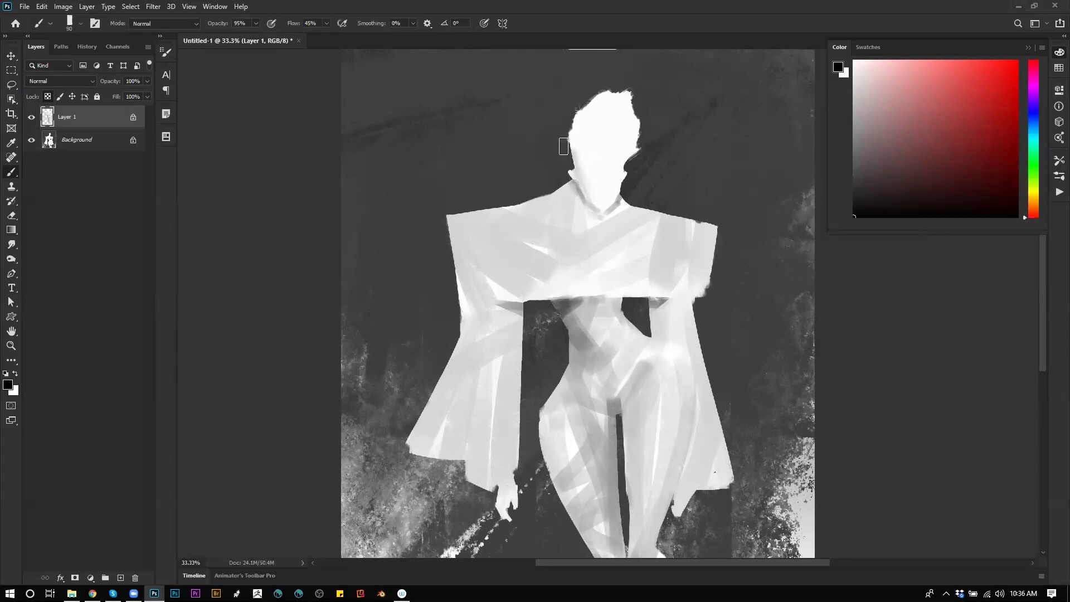
Shade the head with light grey strokes across the face and hair, leaving a few white highlights
alt+click(575, 161)
mouse_move(574, 161)
mouse_down()
mouse_move(602, 212)
mouse_move(574, 128)
mouse_move(604, 88)
mouse_move(601, 130)
mouse_move(636, 125)
mouse_move(629, 85)
mouse_move(616, 121)
mouse_move(665, 134)
mouse_up()
key(bracketright)
key(bracketright)
key(bracketright)
key(bracketright)
key(bracketright)
key(bracketright)
drag(619, 91, 605, 170)
Paint a thin black shadow inside the left-hand side of the collar along the neck
key(bracketleft)
key(bracketleft)
key(bracketleft)
key(bracketleft)
key(bracketleft)
key(bracketleft)
key(bracketleft)
key(bracketleft)
key(bracketleft)
key(bracketleft)
key(bracketleft)
key(bracketleft)
key(d)
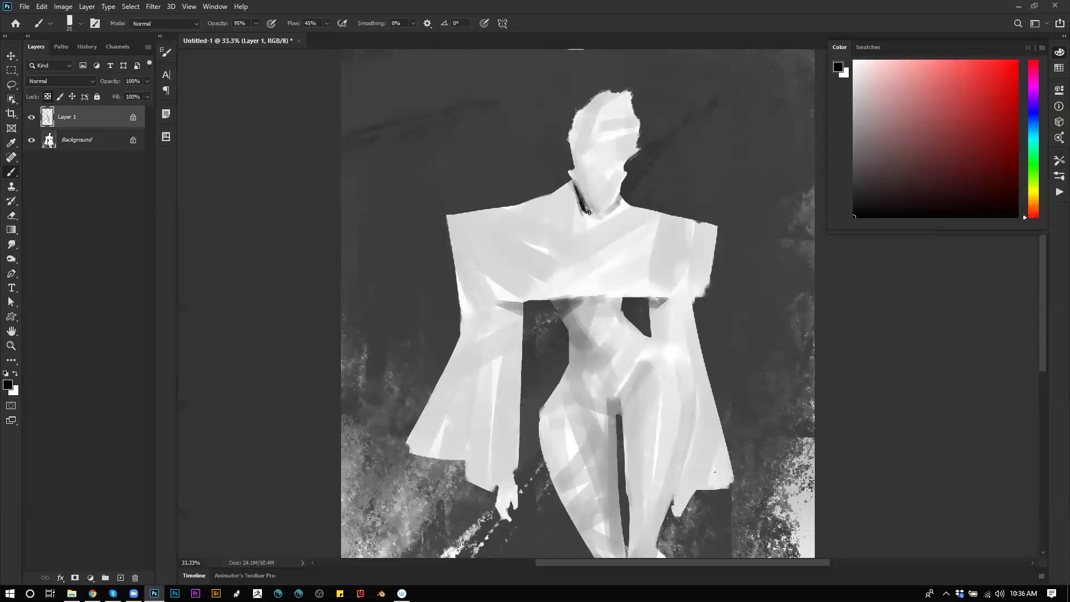
key(x)
Shape the left-hand collar fold and adjoining shoulder with sampled grey and near-white strokes
alt+click(572, 180)
alt+click(579, 195)
alt+click(567, 231)
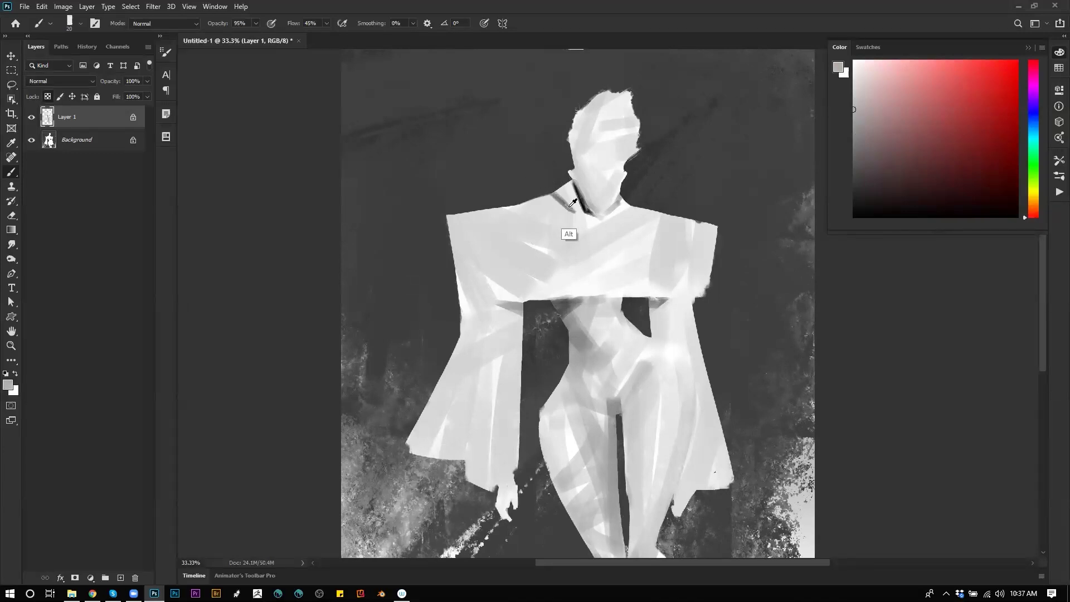
alt+click(538, 201)
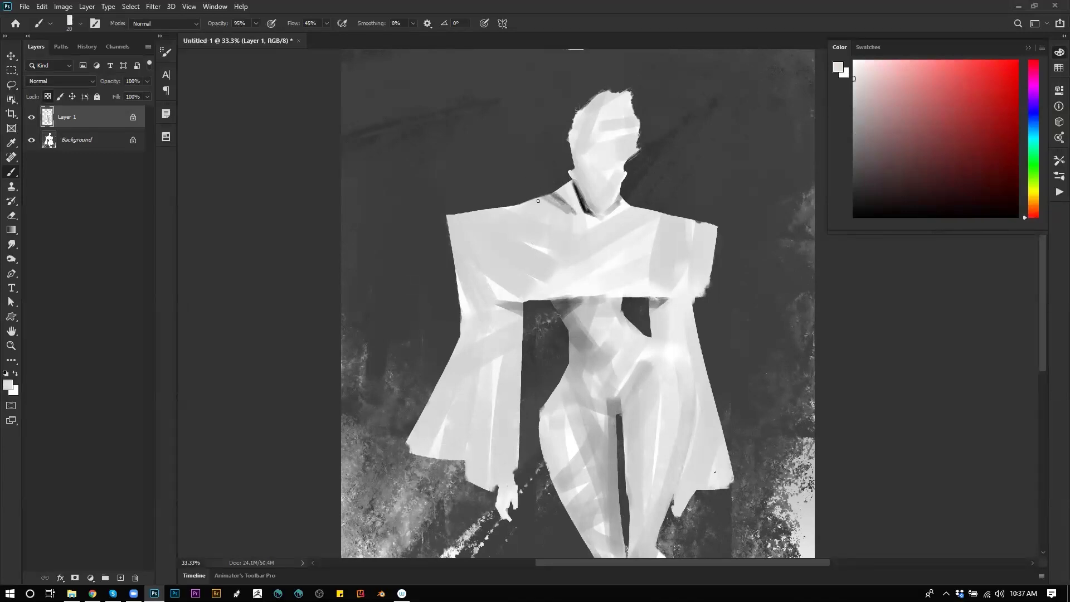
alt+click(581, 208)
drag(547, 188, 582, 222)
alt+click(562, 203)
drag(510, 201, 567, 219)
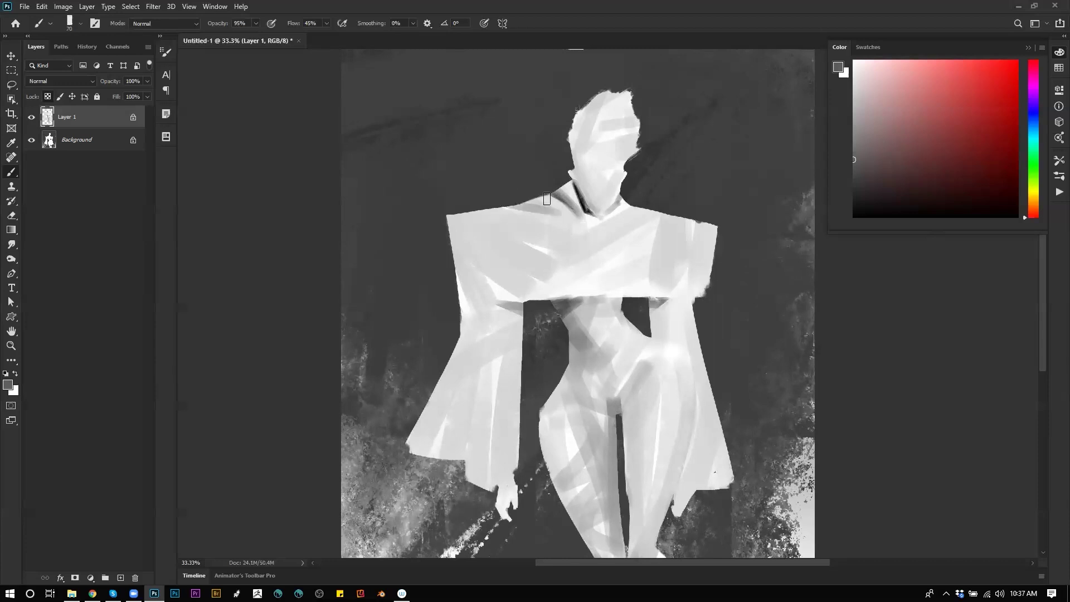
Shade the left-hand side of the top with a mid-grey wedge running from the shoulder to the upper sleeve
key(])
key(])
key(])
drag(452, 239, 482, 299)
alt+click(468, 274)
mouse_move(446, 222)
mouse_down()
mouse_move(487, 301)
mouse_move(508, 301)
mouse_up()
alt+click(496, 245)
mouse_move(446, 213)
mouse_down()
mouse_move(517, 281)
mouse_move(463, 320)
mouse_move(447, 387)
mouse_up()
alt+click(466, 276)
Add long grey folds down the left-hand sleeve and darken the inside of its cuff
key(])
key(])
mouse_move(505, 324)
mouse_down()
mouse_move(469, 460)
mouse_move(496, 458)
mouse_move(457, 464)
mouse_move(497, 460)
mouse_move(447, 488)
mouse_move(453, 474)
mouse_move(510, 468)
mouse_move(489, 451)
mouse_move(463, 468)
mouse_move(497, 462)
mouse_move(451, 474)
mouse_move(493, 471)
mouse_up()
key(bracketleft)
key(bracketleft)
key(bracketleft)
key(bracketleft)
key(bracketleft)
key(bracketleft)
key(bracketleft)
key(bracketleft)
key(bracketleft)
key(bracketleft)
key(bracketleft)
key(bracketleft)
key(d)
key(bracketleft)
alt+click(490, 462)
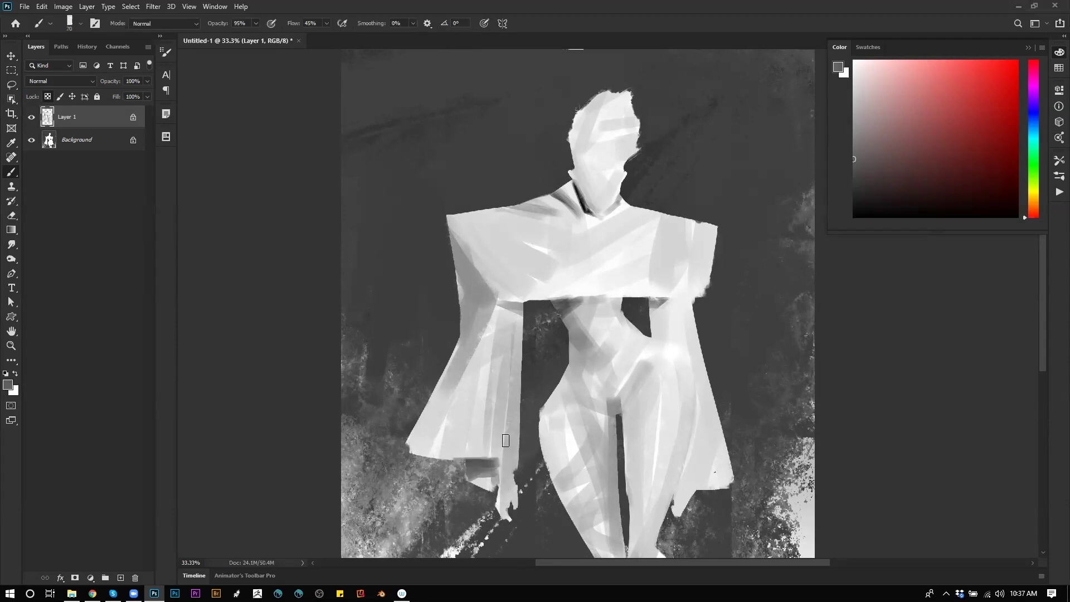
Paint dark grey cast shadows beneath the top's hem across the upper parts of both sleeves
key(bracketleft)
key(bracketleft)
drag(534, 307, 494, 304)
mouse_move(650, 303)
mouse_down()
mouse_move(714, 303)
mouse_move(691, 302)
mouse_move(657, 335)
mouse_up()
key(bracketright)
key(bracketright)
key(bracketright)
key(bracketright)
key(bracketright)
key(bracketright)
key(bracketright)
key(bracketright)
key(bracketright)
key(bracketright)
Flip the canvas horizontally and check the mirrored figure at a smaller and larger size
key(z)
alt+click(681, 382)
alt+click(680, 383)
alt+click(681, 382)
alt+click(681, 384)
key(ctrl+shift+h)
click(662, 371)
click(659, 360)
click(656, 349)
key(b)
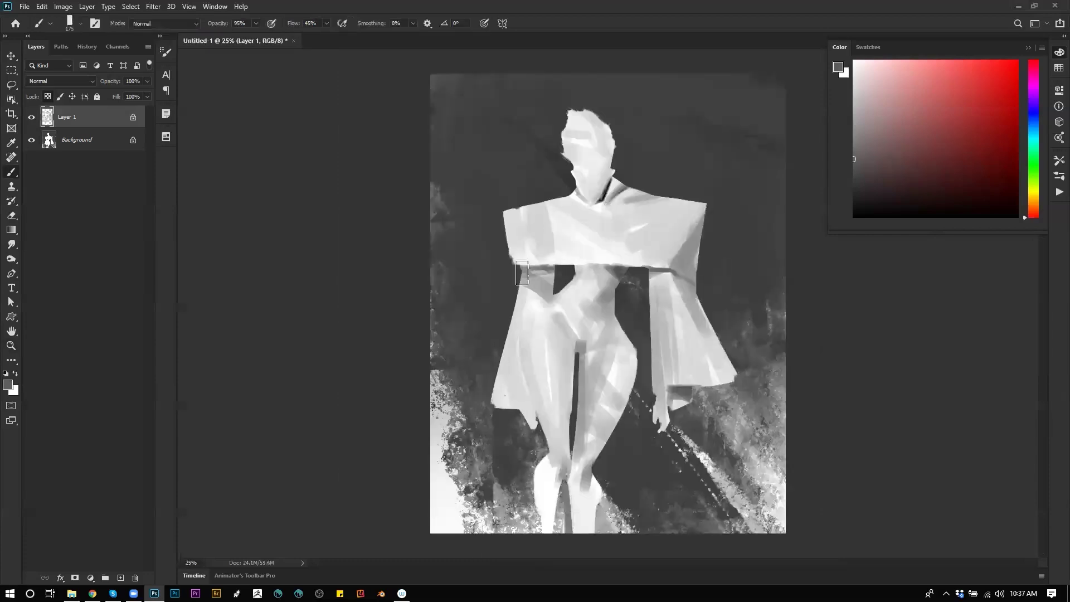
Brighten the hip and outer thigh beside the shadowed upper sleeve with near-white strokes
key(bracketleft)
key(bracketleft)
alt+click(555, 305)
drag(556, 304, 532, 315)
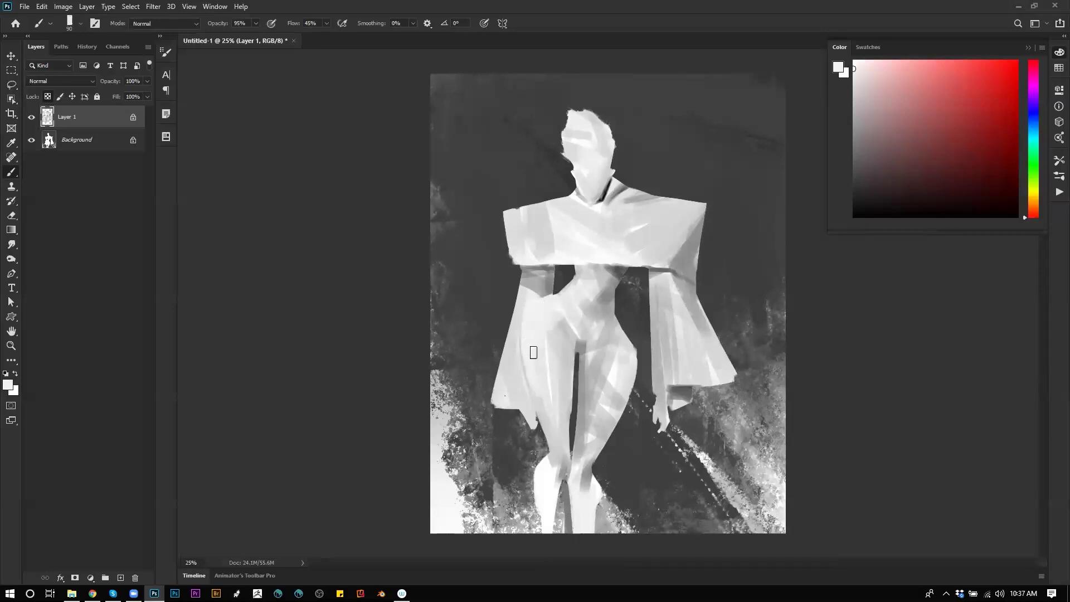
Shade the abdomen and pelvis with smooth mid-grey strokes from the crotch up to the waist
key(d)
key(bracketleft)
alt+click(575, 345)
key(bracketright)
mouse_move(569, 340)
mouse_down()
mouse_move(620, 336)
mouse_move(585, 342)
mouse_move(610, 326)
mouse_move(594, 334)
mouse_move(564, 318)
mouse_move(587, 319)
mouse_move(575, 326)
mouse_move(582, 317)
mouse_move(563, 294)
mouse_move(576, 278)
mouse_move(604, 296)
mouse_move(617, 277)
mouse_up()
key(bracketright)
key(bracketright)
key(bracketright)
key(bracketright)
key(bracketleft)
key(bracketleft)
key(bracketleft)
Brighten the head with white, unlock the layer's transparent pixels and extend the hair beyond its outline with small strokes
key(d)
key(x)
mouse_move(577, 156)
mouse_down()
mouse_move(580, 125)
mouse_move(564, 103)
mouse_move(561, 119)
mouse_move(570, 119)
mouse_up()
key(slash)
key(ctrl+z)
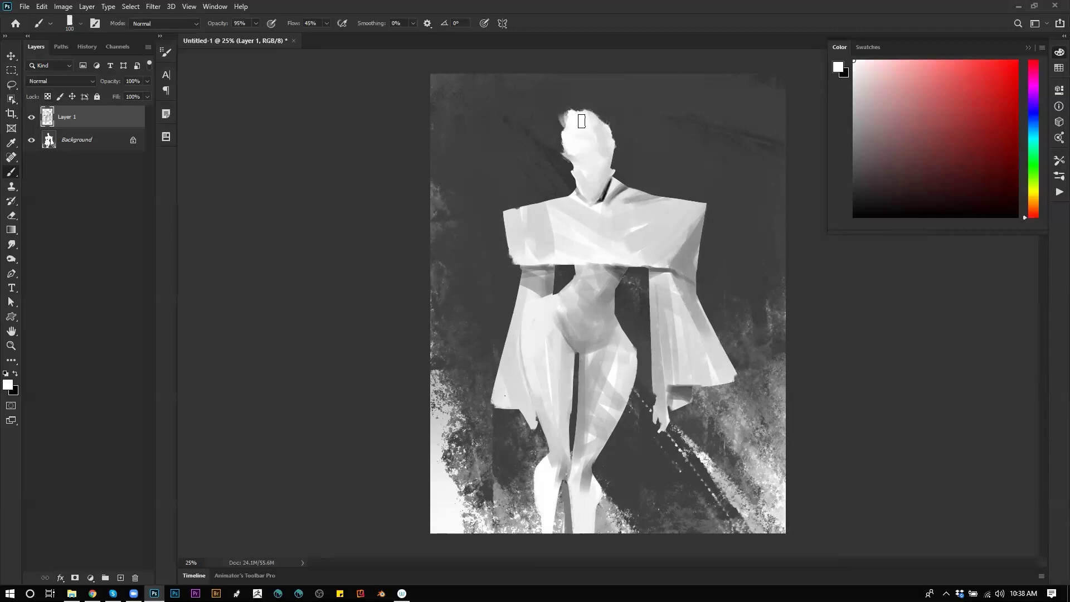
key(bracketleft)
key(bracketleft)
key(bracketleft)
key(bracketleft)
key(bracketleft)
key(bracketleft)
key(bracketleft)
key(bracketleft)
key(ctrl+z)
Flip the canvas back horizontally and refine both shoulder sides of the top with light grey folds and near-white highlights
key(ctrl+shift+h)
alt+click(534, 247)
key(bracketright)
key(bracketright)
key(bracketright)
key(bracketright)
key(bracketright)
key(bracketright)
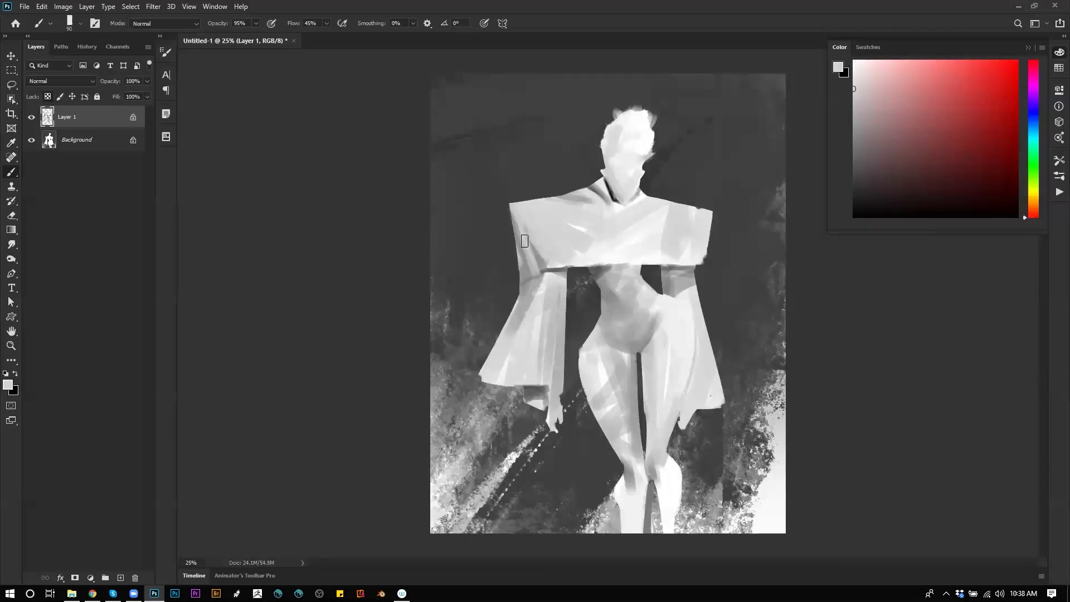
drag(706, 221, 701, 267)
alt+click(652, 230)
mouse_move(683, 198)
mouse_down()
mouse_move(666, 234)
mouse_move(723, 200)
mouse_up()
drag(678, 247, 718, 220)
Check the overall read of the shaded figure at a reduced view size
key(z)
alt+click(678, 308)
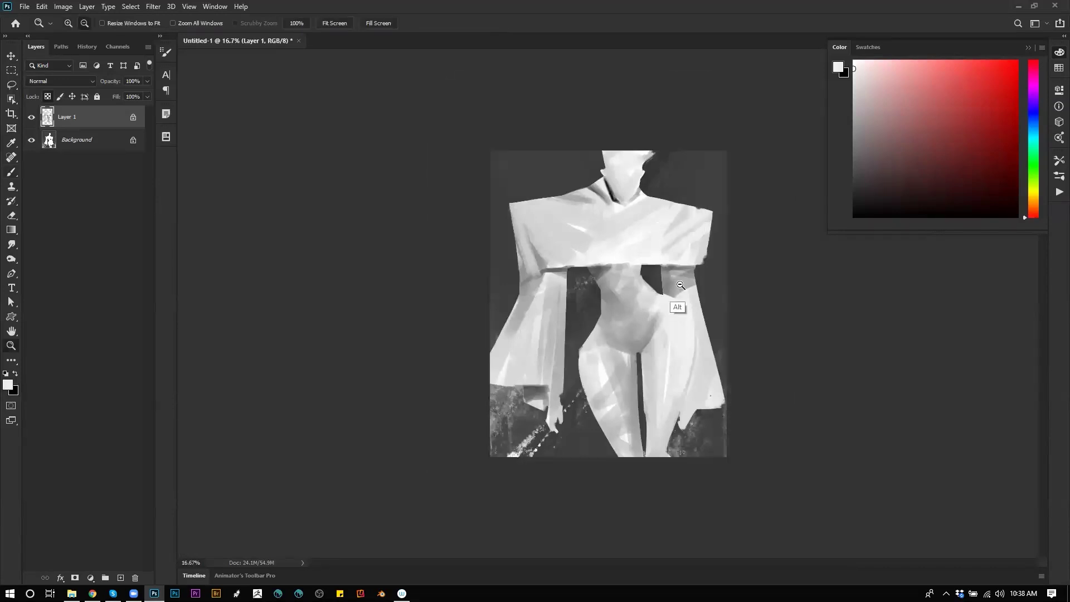
alt+click(681, 304)
alt+click(685, 294)
alt+click(678, 301)
click(638, 326)
click(639, 322)
click(640, 314)
click(638, 309)
key(b)
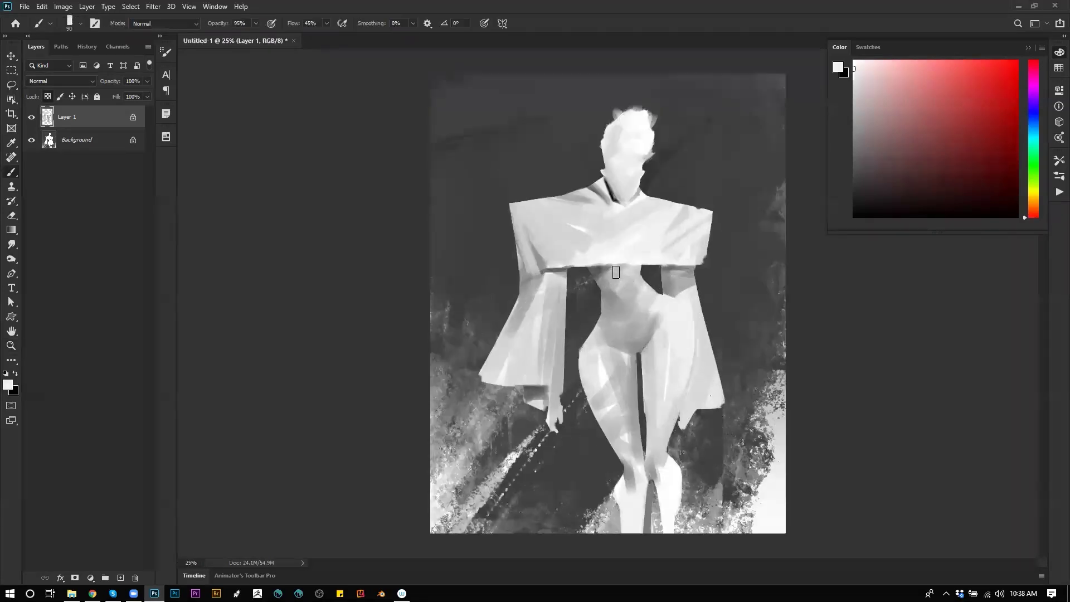
Touch up the waist shadow beneath the top's hem with sampled dark grey, and select the Background layer
alt+click(594, 270)
key(d)
alt+click(600, 269)
click(91, 144)
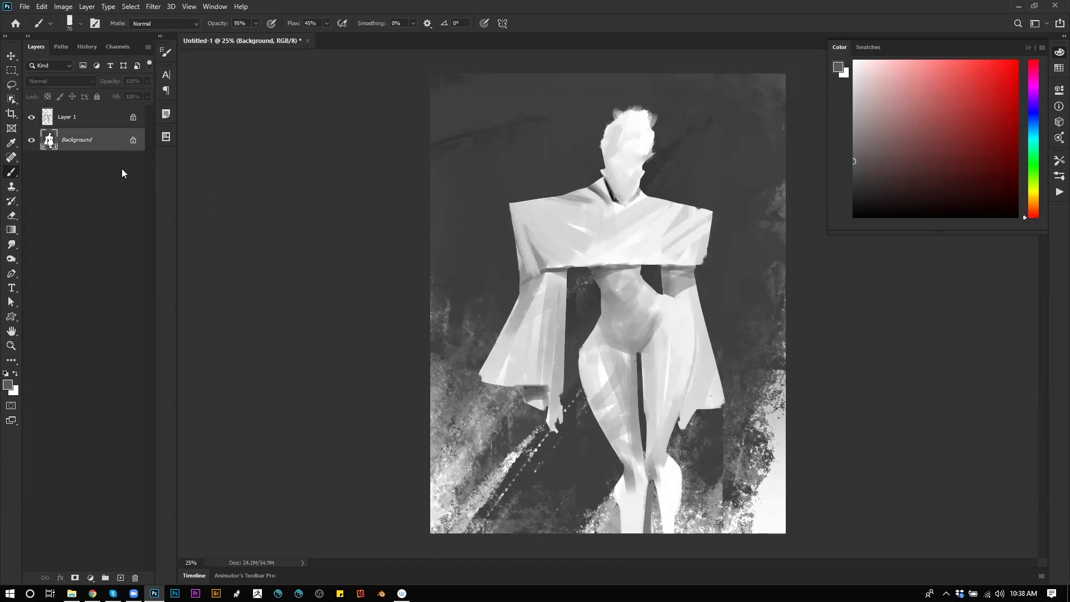
Sample a dark grey and paint over the textured background beside and between the figure's legs with an 800 px brush
alt+click(530, 196)
key(bracketright)
key(bracketright)
key(bracketright)
key(bracketright)
key(bracketright)
key(bracketright)
key(bracketright)
key(bracketright)
key(bracketright)
key(bracketright)
key(bracketright)
key(bracketright)
key(bracketright)
key(bracketright)
key(bracketright)
key(bracketright)
mouse_move(509, 412)
mouse_down()
mouse_move(550, 407)
mouse_move(602, 365)
mouse_up()
drag(601, 517, 673, 471)
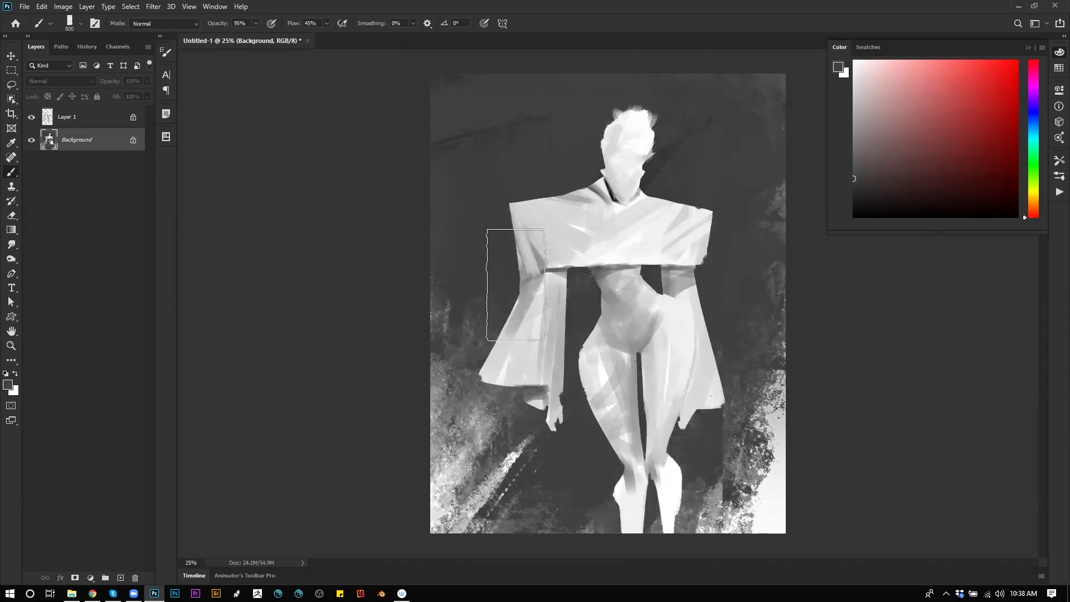
Resample greys from the upper background and tone down the bright texture along both lower sides of the canvas
alt+click(761, 185)
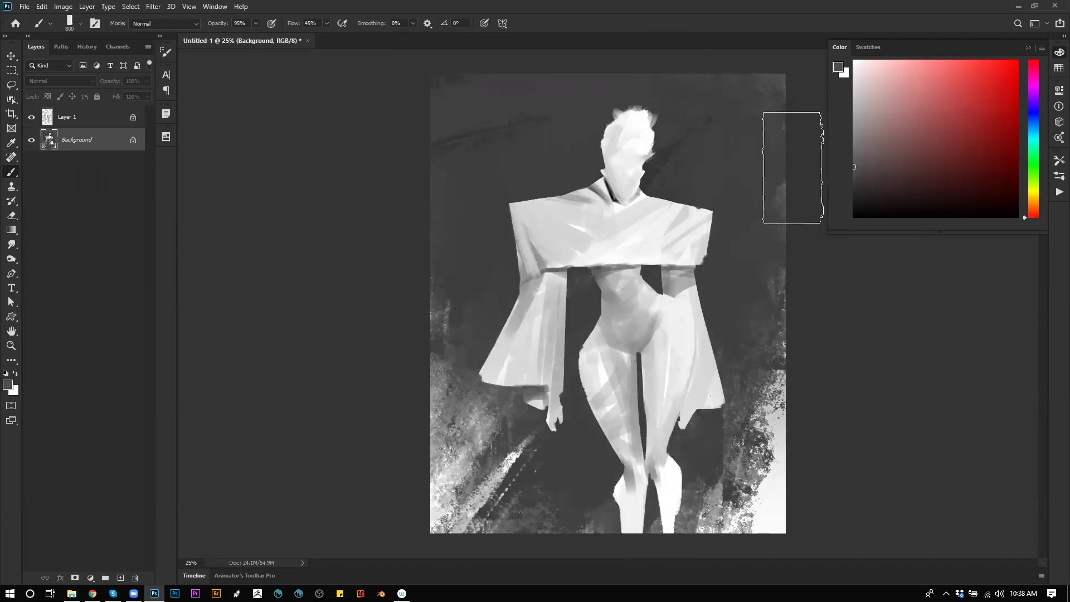
alt+click(501, 117)
mouse_move(477, 302)
mouse_down()
mouse_move(323, 475)
mouse_move(471, 437)
mouse_move(424, 478)
mouse_up()
drag(819, 446, 710, 482)
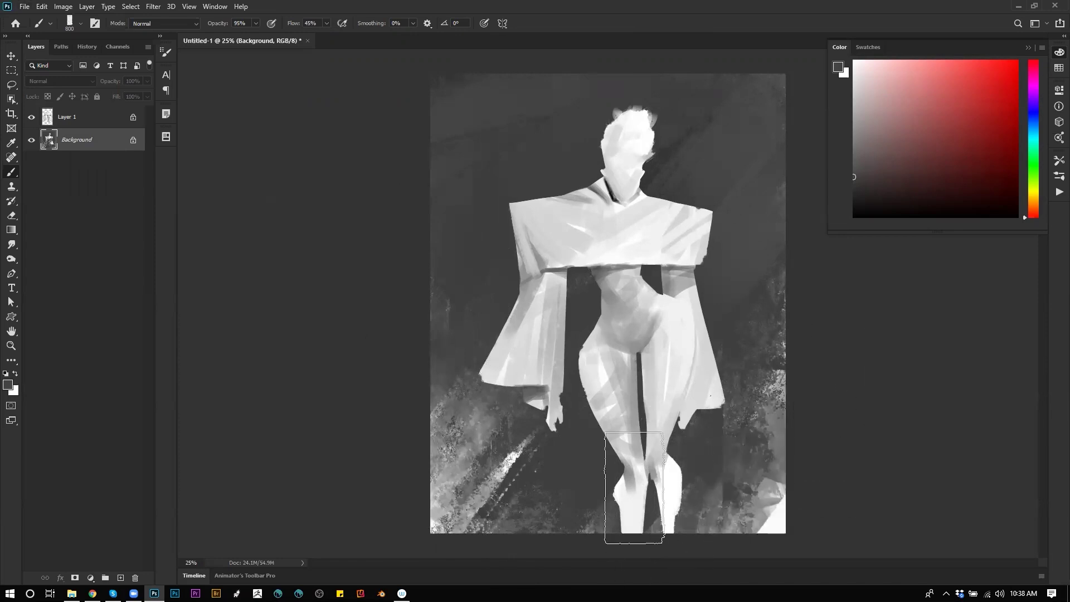
Select Layer 1, switch to the full-screen display and flip the canvas horizontally
click(105, 118)
key(space)
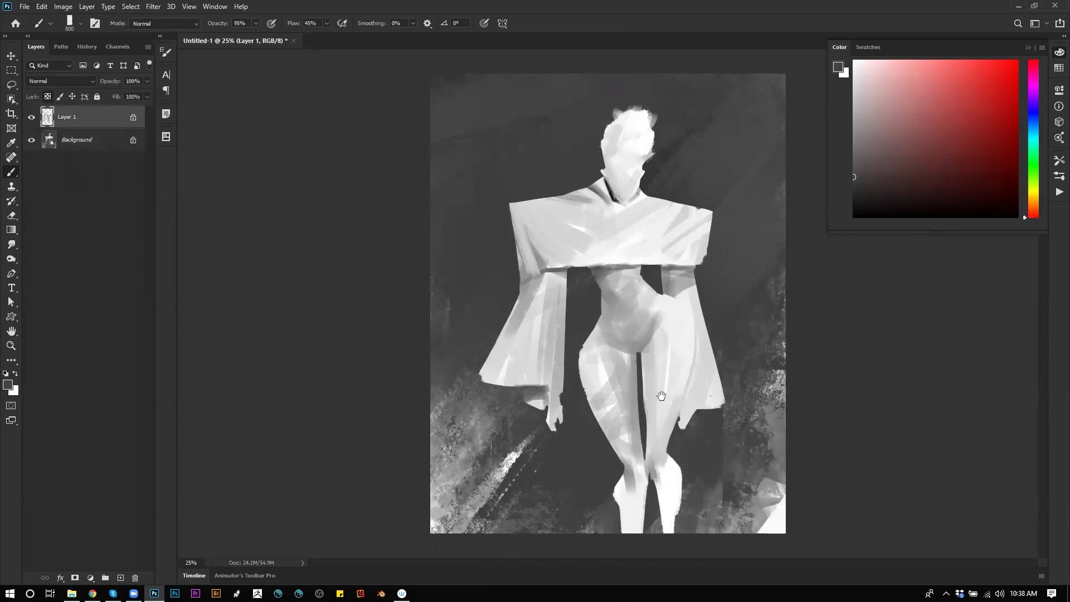
key(f)
key(ctrl+shift+h)
key(space)
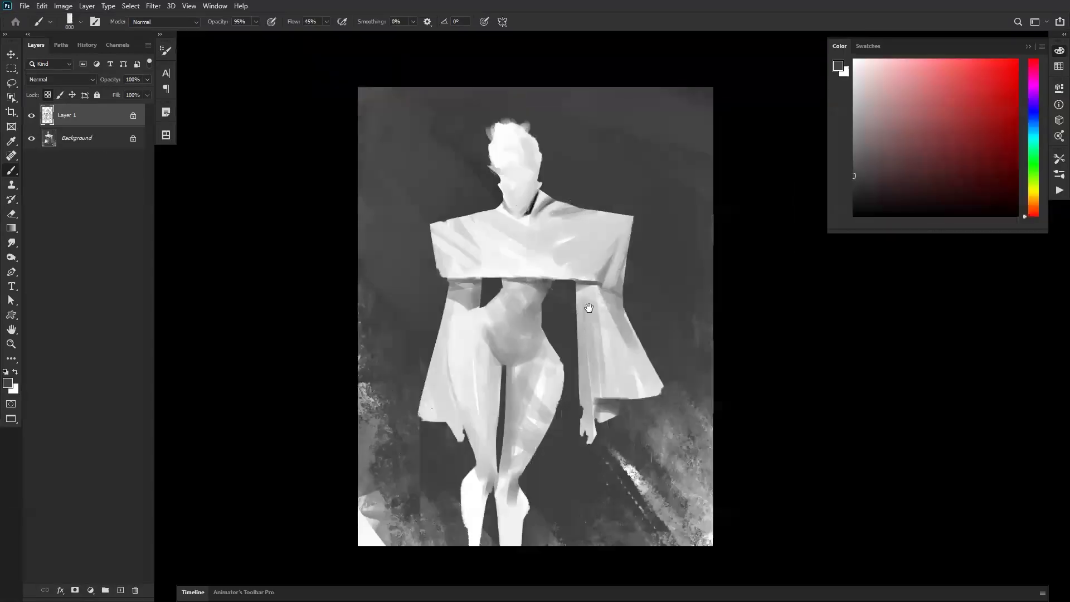
drag(589, 308, 633, 235)
Deepen the shadows inside the collar and on the upper sleeve under the hem with sampled greys and black, using a small brush
key(bracketleft)
key(bracketleft)
key(bracketleft)
key(bracketleft)
key(bracketleft)
key(bracketleft)
key(bracketleft)
key(bracketleft)
key(bracketleft)
key(bracketleft)
key(bracketleft)
key(bracketleft)
key(bracketleft)
key(bracketleft)
key(bracketleft)
key(bracketleft)
key(bracketleft)
key(bracketleft)
key(bracketleft)
alt+click(514, 234)
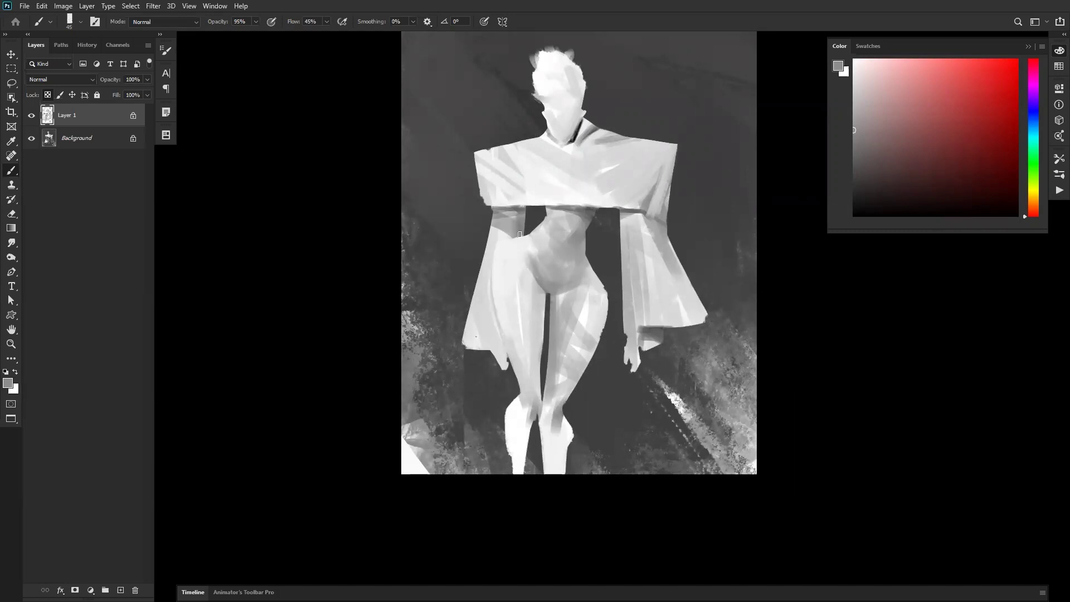
key(d)
alt+click(508, 148)
key(d)
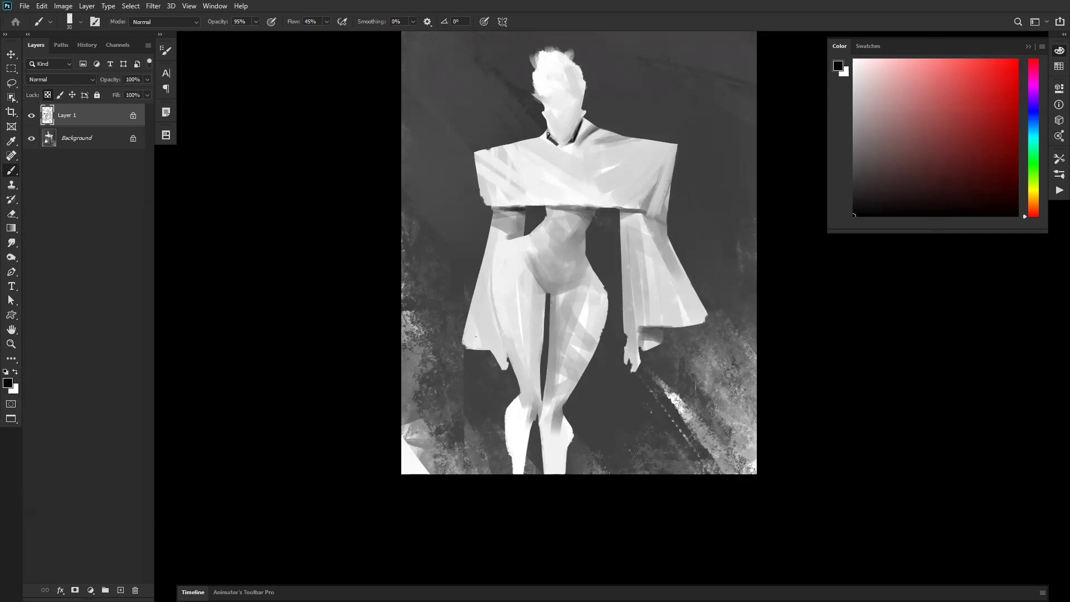
Flip the canvas back horizontally and refine the upper sleeve shadow beside the waist with black and sampled greys
alt+click(551, 173)
key(ctrl+shift+h)
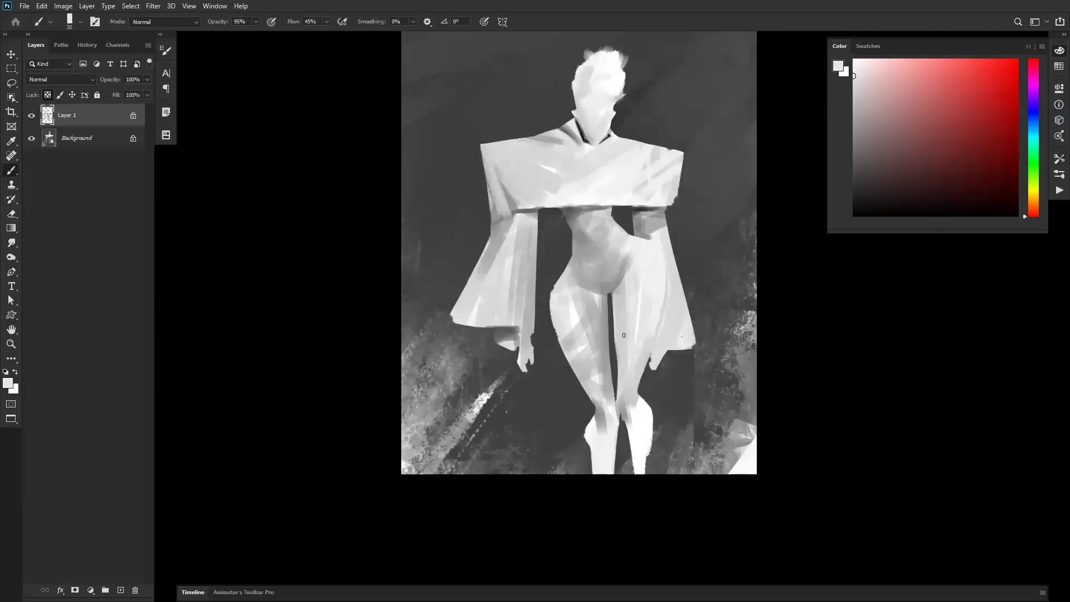
key(d)
alt+click(649, 246)
alt+click(642, 236)
Shade the top and both sleeves with sampled greys using a 150 px brush
key(bracketright)
key(bracketright)
key(bracketright)
key(bracketright)
key(bracketright)
key(bracketright)
key(bracketright)
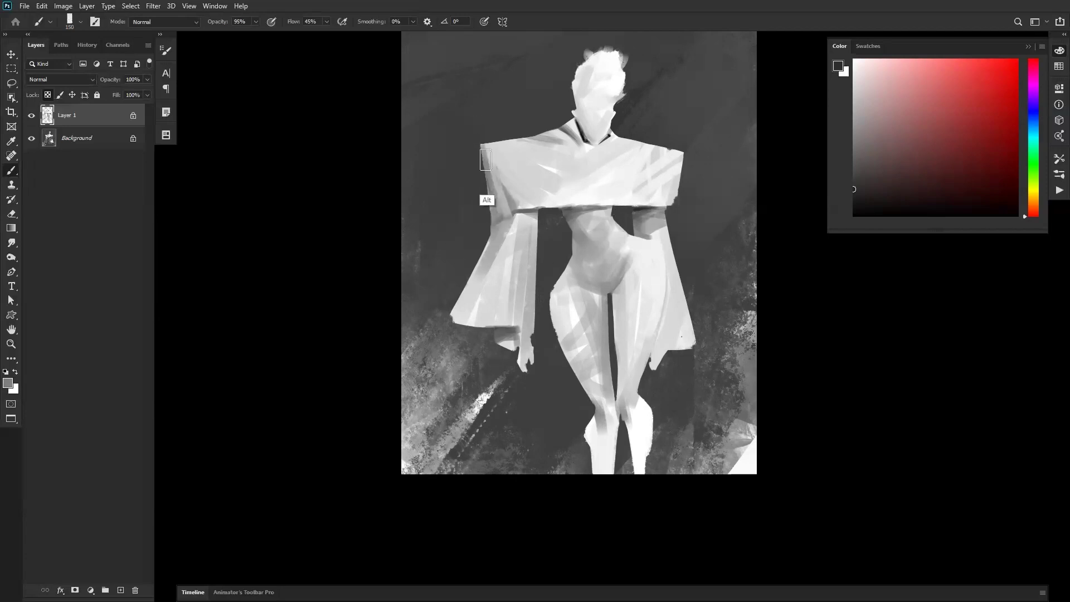
alt+click(506, 174)
alt+click(505, 208)
mouse_move(505, 251)
mouse_down()
mouse_move(448, 345)
mouse_move(505, 234)
mouse_move(467, 359)
mouse_move(503, 257)
mouse_move(485, 386)
mouse_up()
mouse_move(675, 248)
mouse_down()
mouse_move(677, 341)
mouse_move(653, 368)
mouse_up()
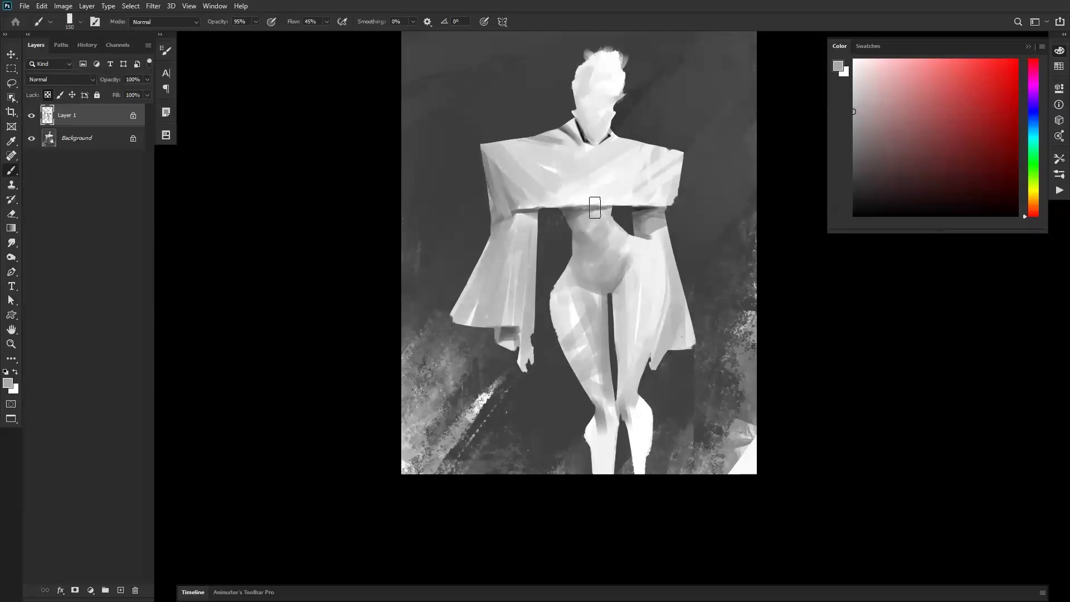
Refine the hem shadow and the torso shading with greys sampled around the waist, using brush sizes up to 100 px
alt+click(578, 198)
key([)
key([)
key([)
key([)
key([)
alt+click(576, 210)
key(bracketright)
key(bracketright)
key(bracketright)
key(bracketright)
key(bracketright)
key(bracketright)
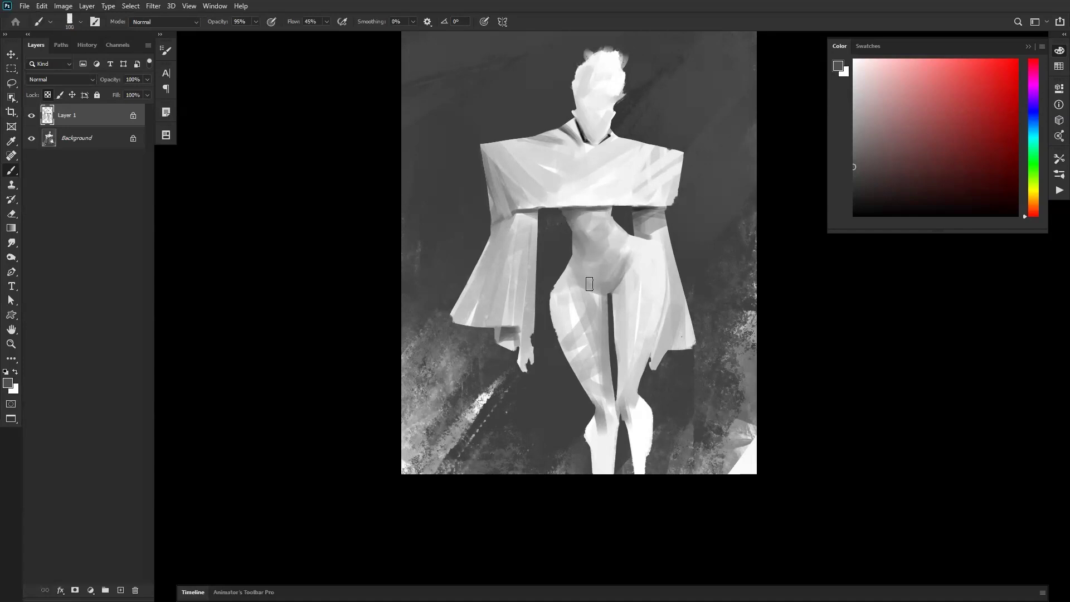
Shade the outer thigh with dark grey strokes at 150 px, undoing the unwanted strokes
key(bracketright)
key(bracketright)
key(ctrl+z)
mouse_move(568, 274)
mouse_down()
mouse_move(542, 336)
mouse_move(560, 302)
mouse_move(594, 413)
mouse_up()
key(ctrl+z)
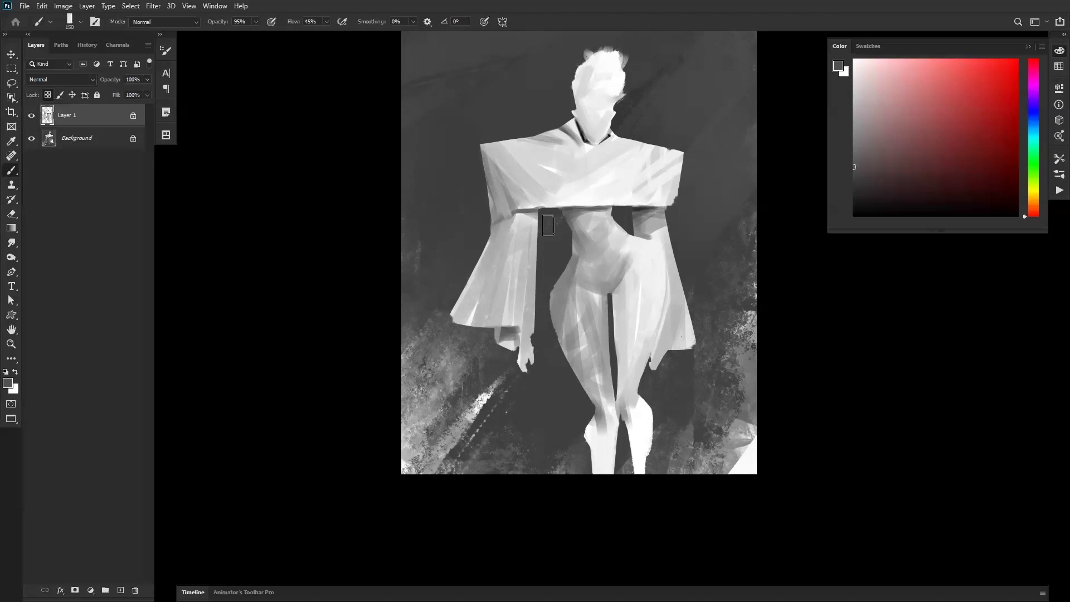
Sample a light grey from the sleeve and paint thin folds radiating outward from the inner elbow with a smaller brush
alt+click(519, 248)
key(bracketleft)
key(bracketleft)
key(bracketleft)
key(bracketleft)
key(bracketleft)
key(bracketleft)
key(bracketleft)
mouse_move(520, 214)
mouse_down()
mouse_move(601, 243)
mouse_move(666, 224)
mouse_move(661, 258)
mouse_move(464, 195)
mouse_move(504, 215)
mouse_move(513, 211)
mouse_move(468, 177)
mouse_move(498, 224)
mouse_move(511, 217)
mouse_move(468, 214)
mouse_move(520, 241)
mouse_move(512, 222)
mouse_move(465, 247)
mouse_move(511, 232)
mouse_move(448, 285)
mouse_up()
key(ctrl+z)
key(bracketleft)
key(bracketleft)
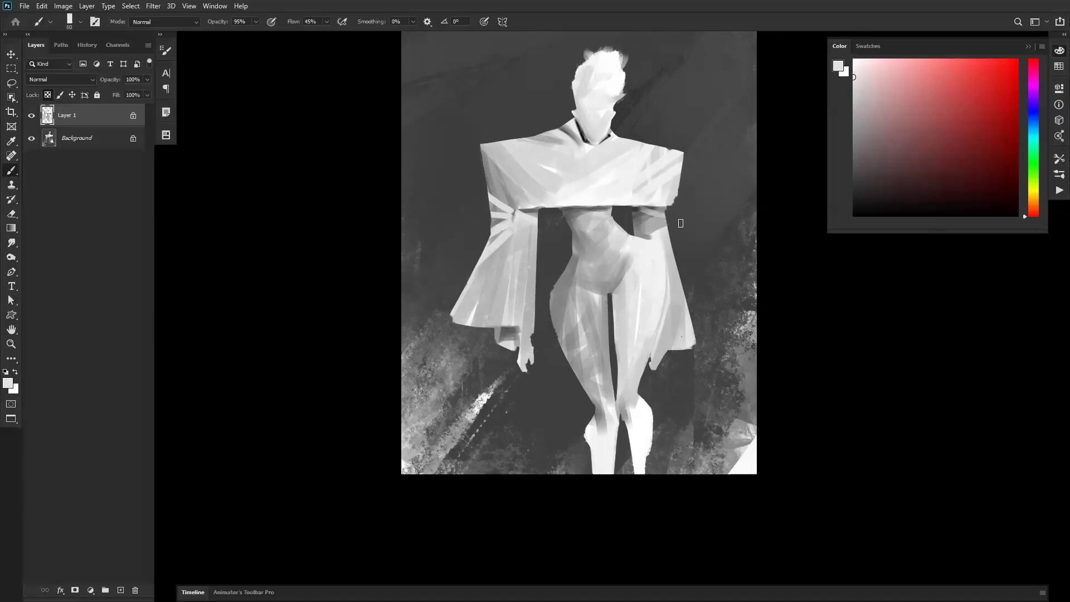
Add light fold strokes to the opposite upper sleeve and along the outer shoulder side of the top
key(ctrl+z)
drag(642, 211, 678, 242)
key(ctrl+z)
drag(646, 210, 678, 243)
mouse_move(518, 174)
mouse_down()
mouse_move(518, 229)
mouse_move(504, 241)
mouse_up()
key(])
drag(475, 143, 517, 207)
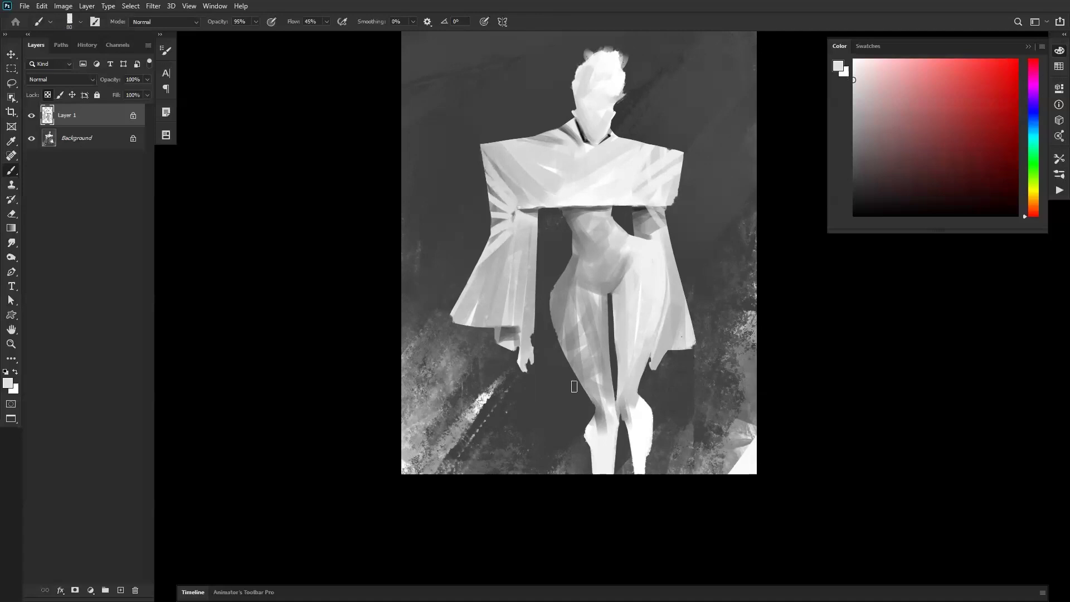
Brighten the hair and upper head with white sampled from the head
key(bracketright)
alt+click(613, 86)
drag(590, 70, 607, 118)
Choose a rough-edged eraser brush, unlock Layer 1's transparent pixels and carve the hair's outline into spiky tufts
key(e)
key(bracketleft)
right_click(612, 107)
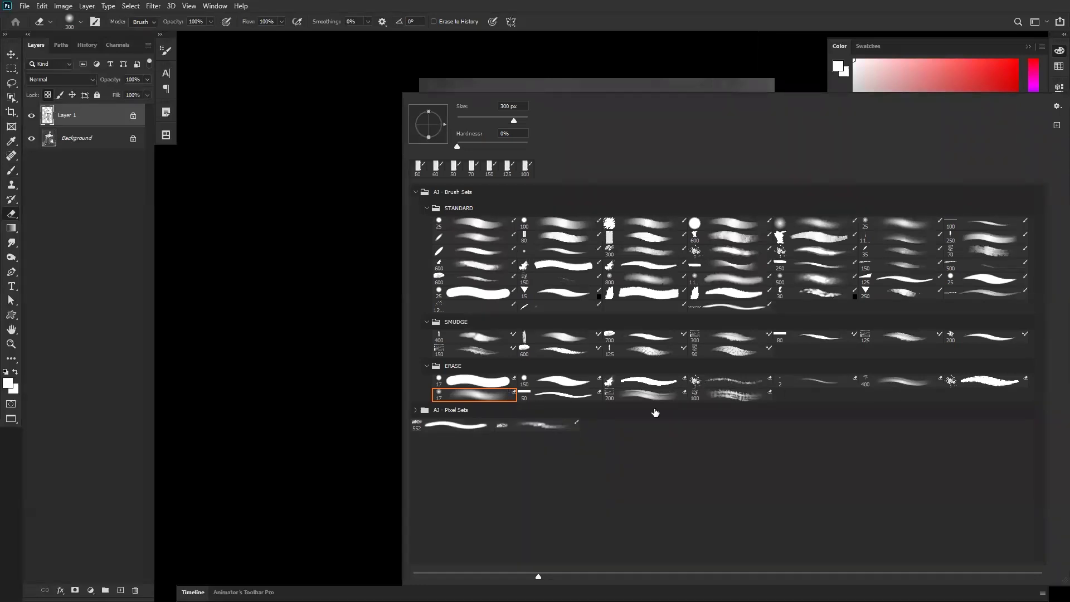
click(667, 380)
click(311, 393)
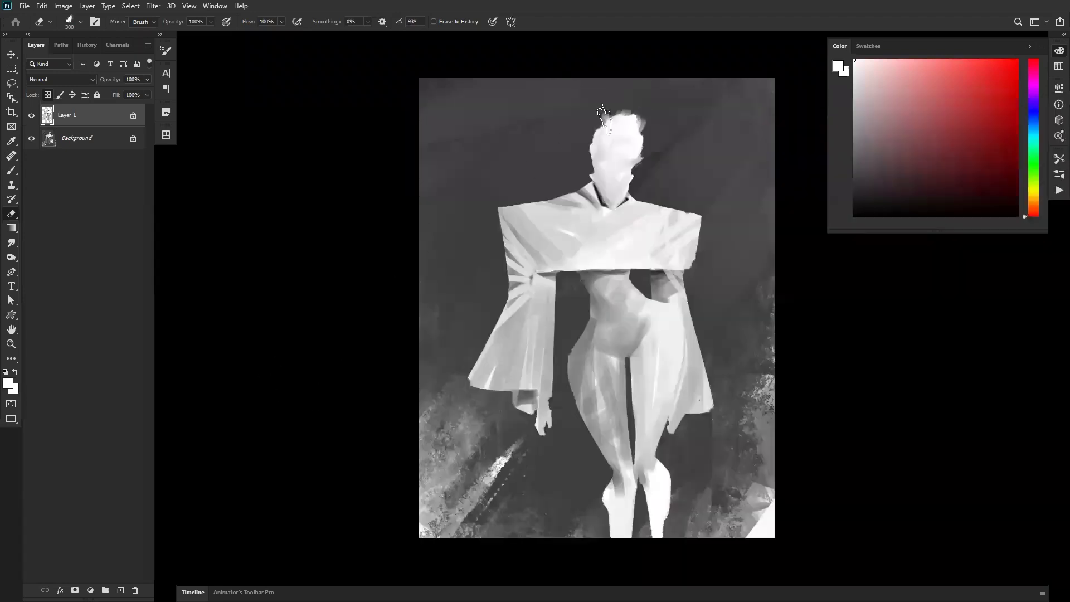
key(bracketleft)
key(slash)
key(bracketleft)
Select the Background layer and soften its texture with a sampled dark grey and a 600 px brush
click(111, 139)
key(b)
alt+click(540, 142)
key(bracketright)
key(bracketright)
key(bracketright)
key(bracketright)
key(bracketright)
key(bracketright)
key(bracketright)
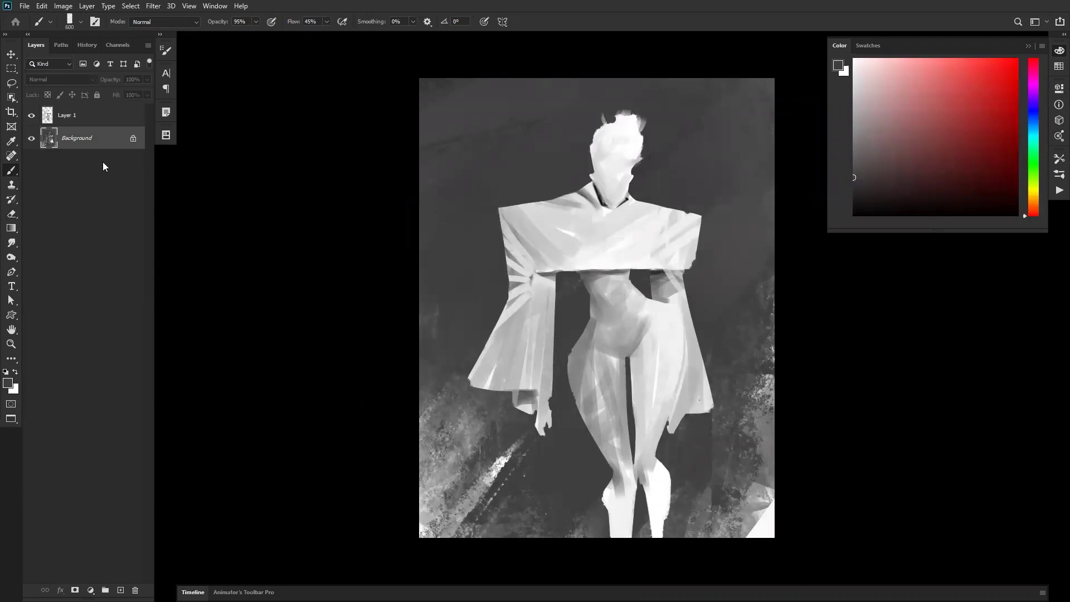
Hide Layer 1 and cover the leftover figure shape on the Background with dark grey, using a rough-edged 600 px brush
click(31, 115)
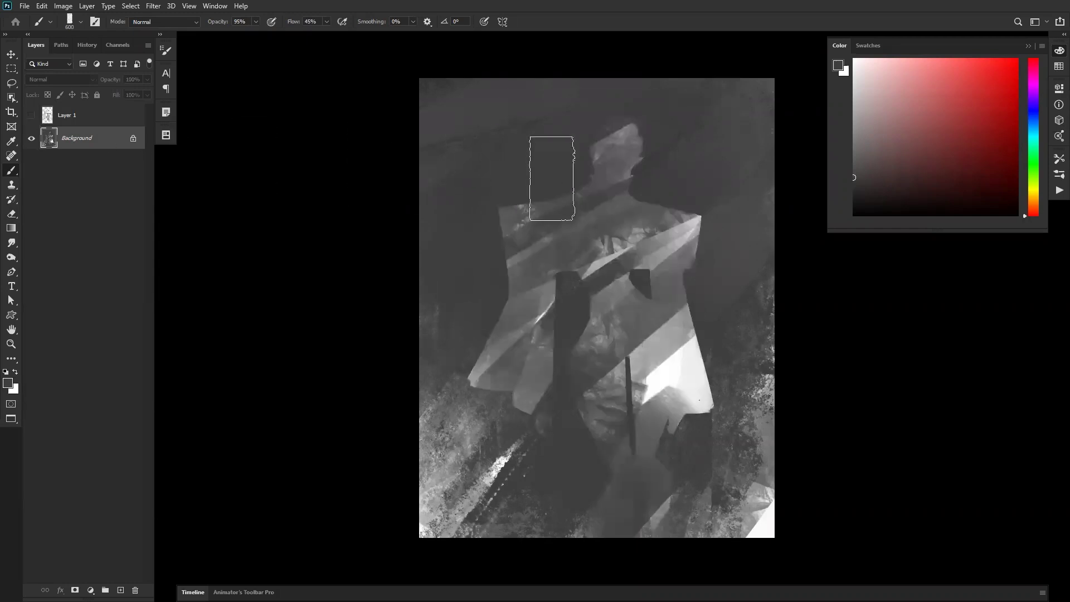
right_click(545, 184)
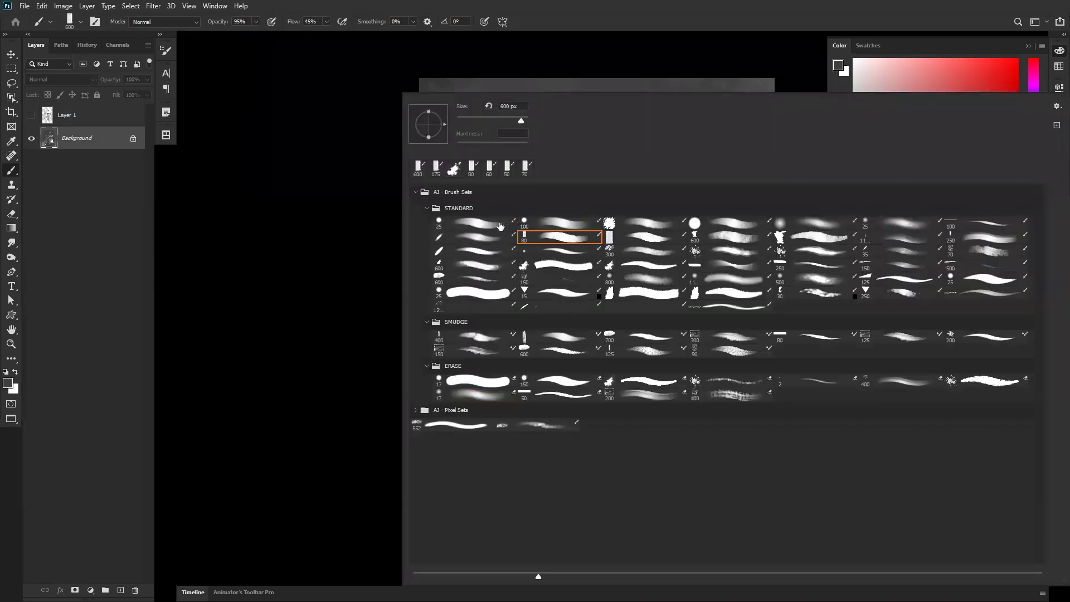
double_click(747, 239)
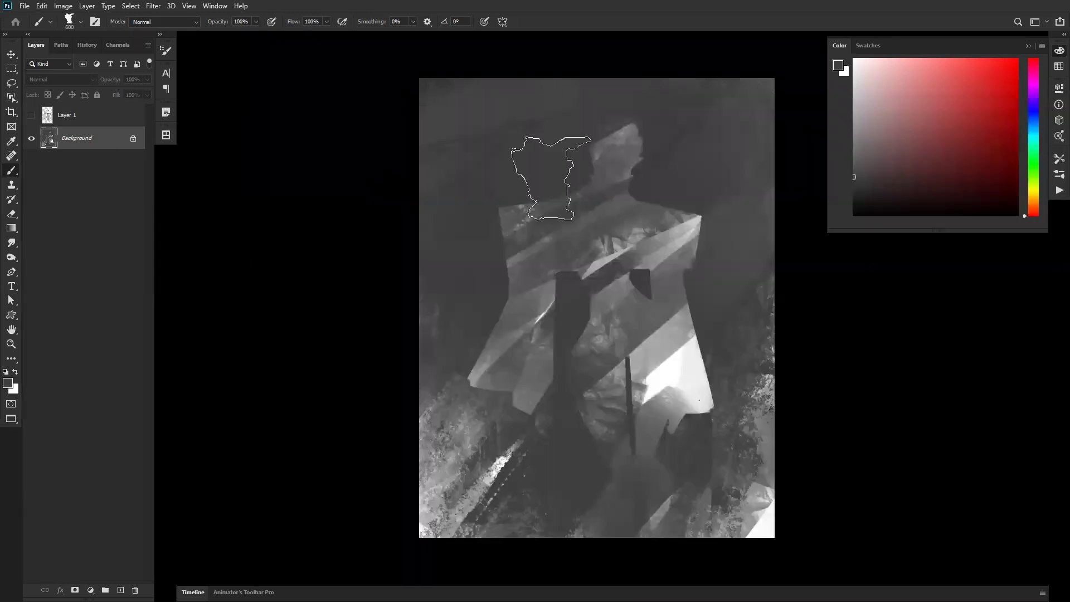
mouse_move(661, 126)
mouse_down()
mouse_move(537, 370)
mouse_move(663, 262)
mouse_move(584, 281)
mouse_move(451, 244)
mouse_move(606, 233)
mouse_move(462, 379)
mouse_move(700, 300)
mouse_move(750, 315)
mouse_move(753, 349)
mouse_move(719, 317)
mouse_move(634, 449)
mouse_move(370, 442)
mouse_up()
alt+click(654, 152)
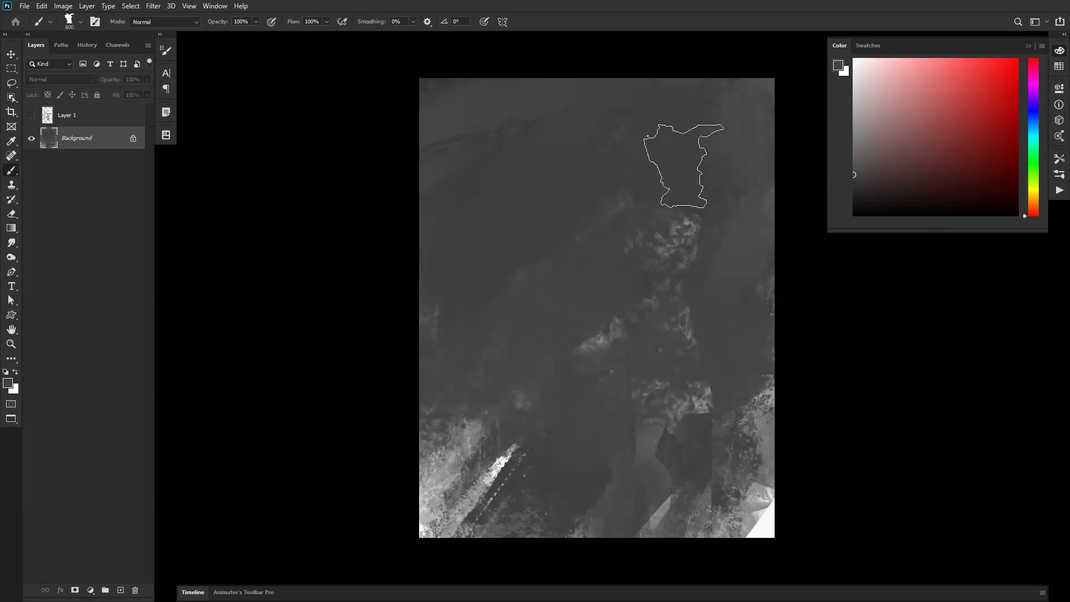
mouse_move(506, 175)
mouse_down()
mouse_move(446, 206)
mouse_move(711, 183)
mouse_move(685, 341)
mouse_move(781, 332)
mouse_move(751, 387)
mouse_move(530, 467)
mouse_move(664, 364)
mouse_move(671, 265)
mouse_move(707, 239)
mouse_move(501, 244)
mouse_move(625, 410)
mouse_up()
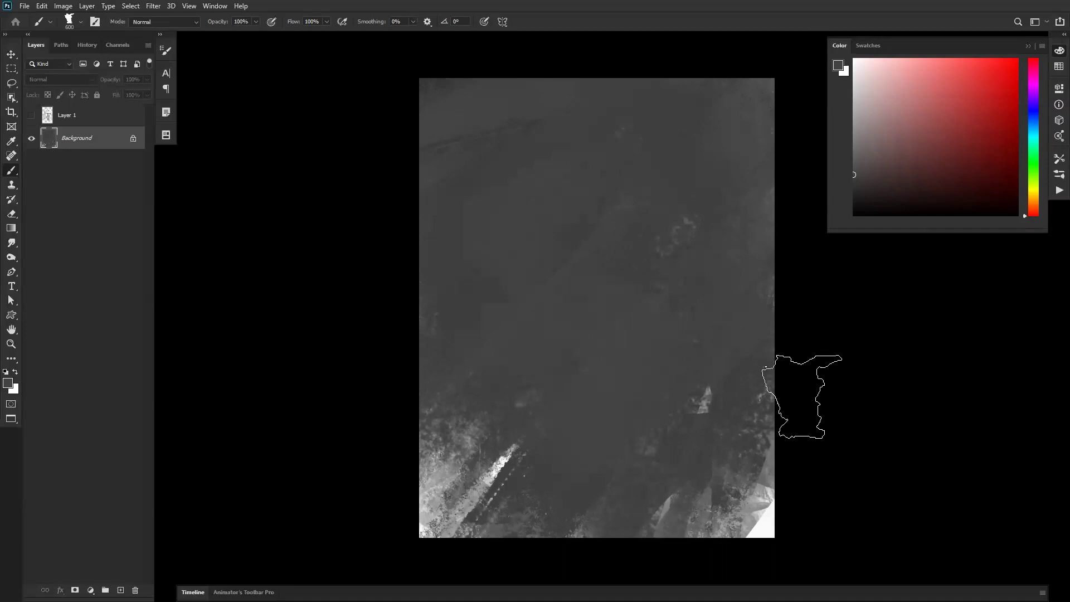
Lighten the lower background with an upward 10% opacity gradient in a sampled light grey, undoing the trial gradients, and show Layer 1 again
key(g)
alt+click(492, 473)
alt+click(491, 475)
drag(588, 458, 605, 278)
key(ctrl+z)
drag(574, 535, 602, 222)
drag(593, 413, 633, 212)
key(ctrl+z)
key(ctrl+z)
drag(602, 470, 647, 195)
click(31, 115)
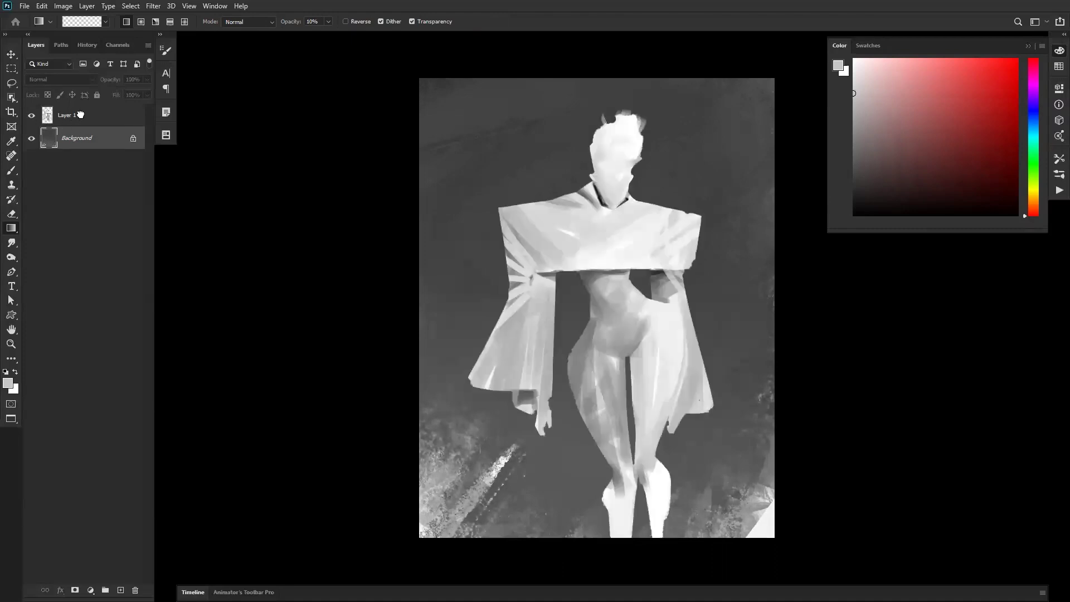
Select Layer 1 and paint white hair tufts around the top and sides of the head with a small brush sampled from the face
click(81, 115)
key(b)
alt+click(623, 155)
key(bracketleft)
key(bracketleft)
key(bracketleft)
key(bracketleft)
key(bracketleft)
key(bracketleft)
key(bracketleft)
key(bracketleft)
key(bracketleft)
key(bracketleft)
key(bracketleft)
key(bracketleft)
key(bracketleft)
drag(611, 123, 623, 115)
key(ctrl+z)
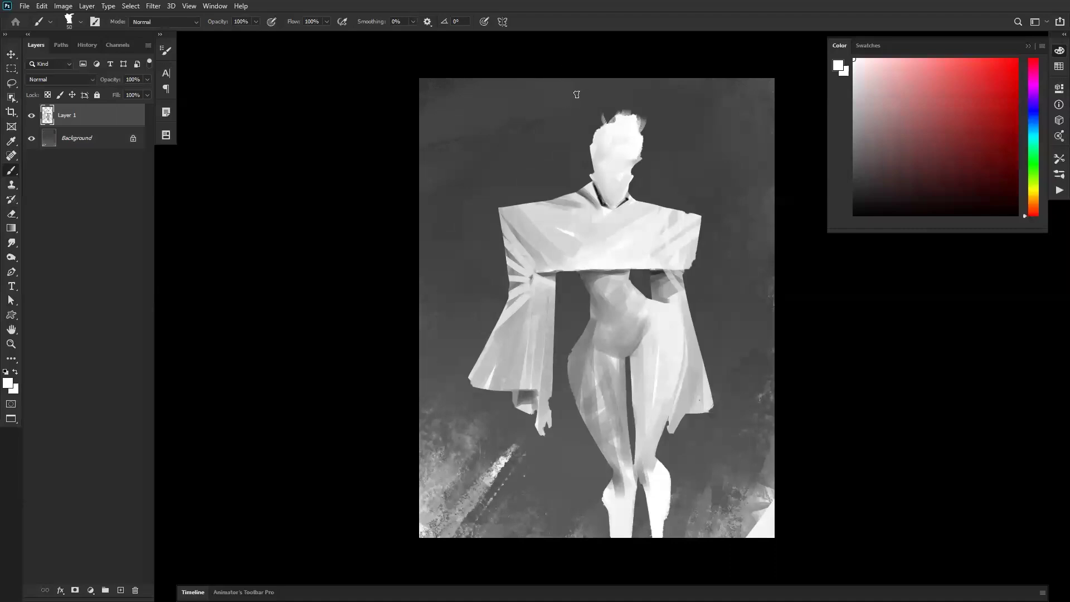
key(ctrl)
click(627, 125)
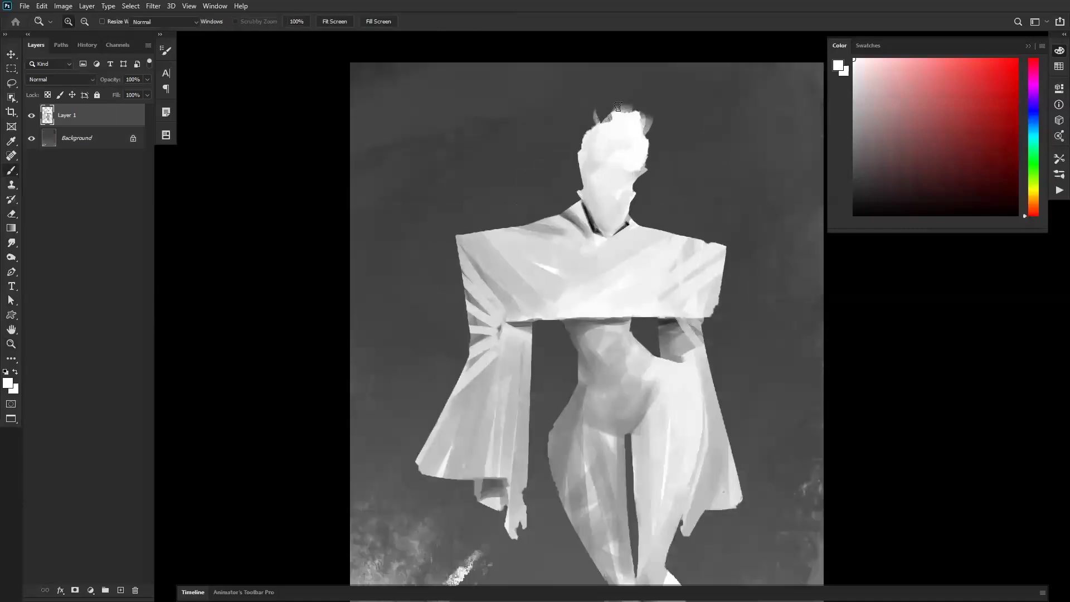
drag(621, 90, 627, 89)
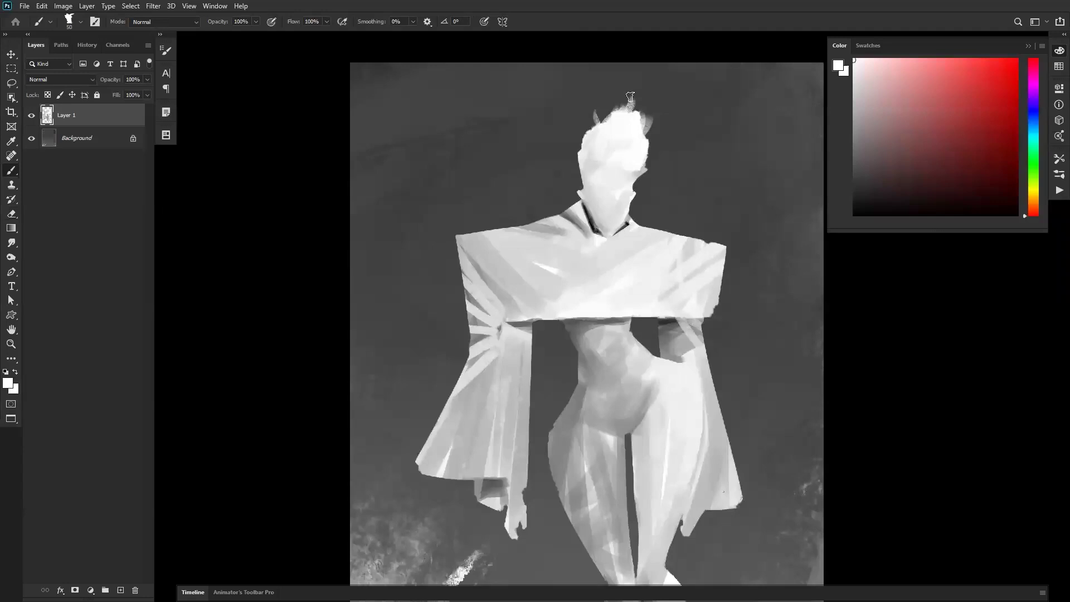
key(ctrl+z)
mouse_move(633, 136)
mouse_down()
mouse_move(641, 103)
mouse_move(629, 111)
mouse_move(646, 104)
mouse_up()
drag(641, 157, 646, 131)
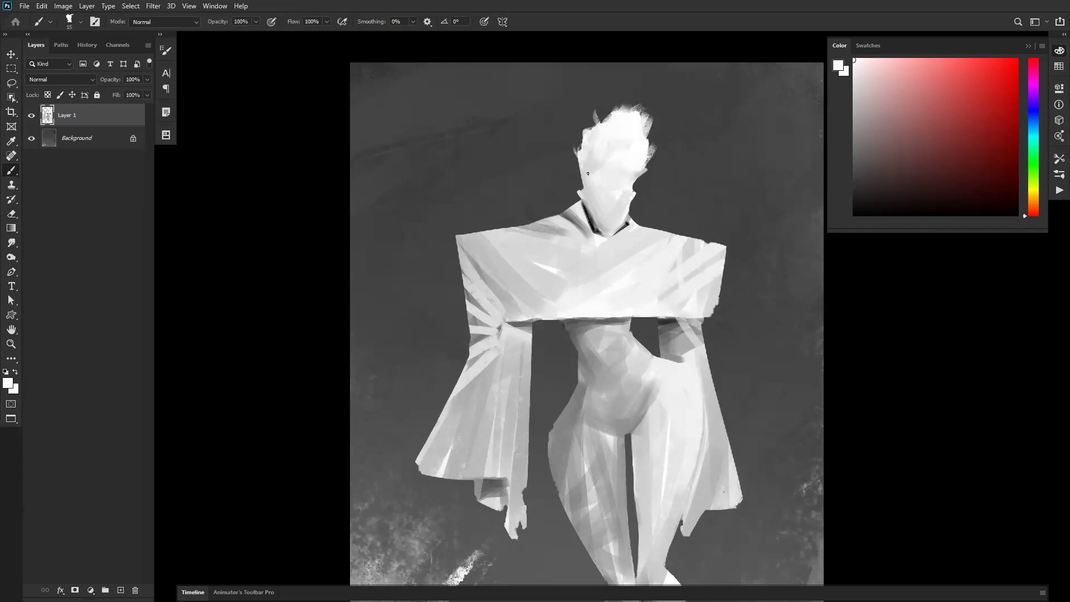
Switch to the rectangular brush preset in the STANDARD set, undo the trial stroke at the neck and lock Layer 1's transparent pixels
alt+click(587, 215)
key(])
key(])
key(])
key(])
key(])
key(])
key(])
key(])
key(])
key(])
right_click(591, 242)
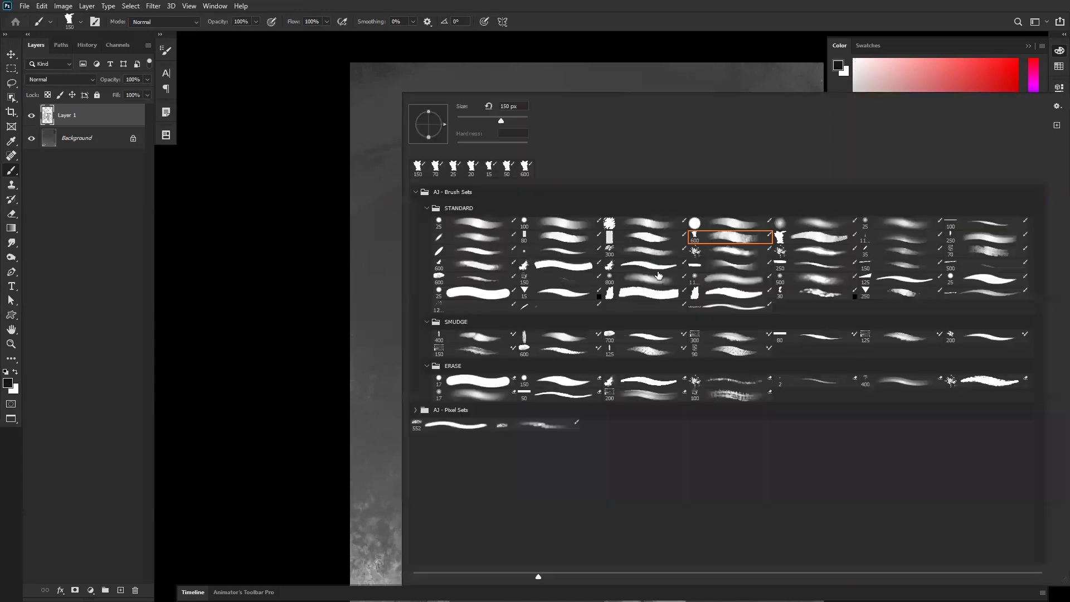
click(564, 239)
click(262, 291)
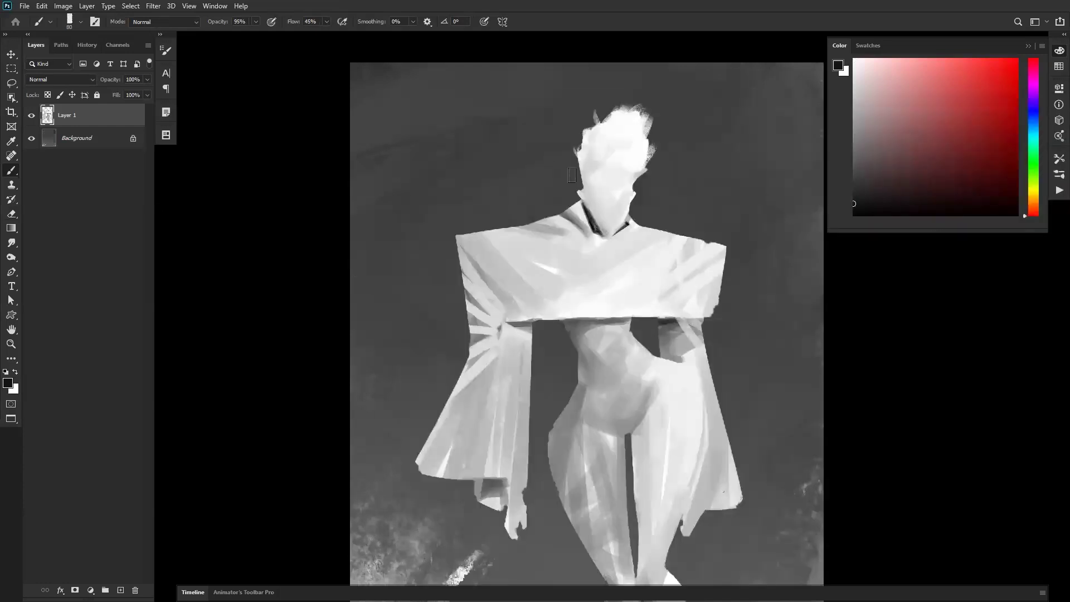
key(])
mouse_move(618, 229)
mouse_down()
mouse_move(610, 194)
mouse_move(623, 221)
mouse_up()
key(ctrl+z)
key(/)
Shade the cape's chest and the sleeve on the left with broad strokes in sampled greys, using a 175 px brush
alt+click(616, 193)
drag(612, 245, 616, 226)
drag(655, 335, 661, 274)
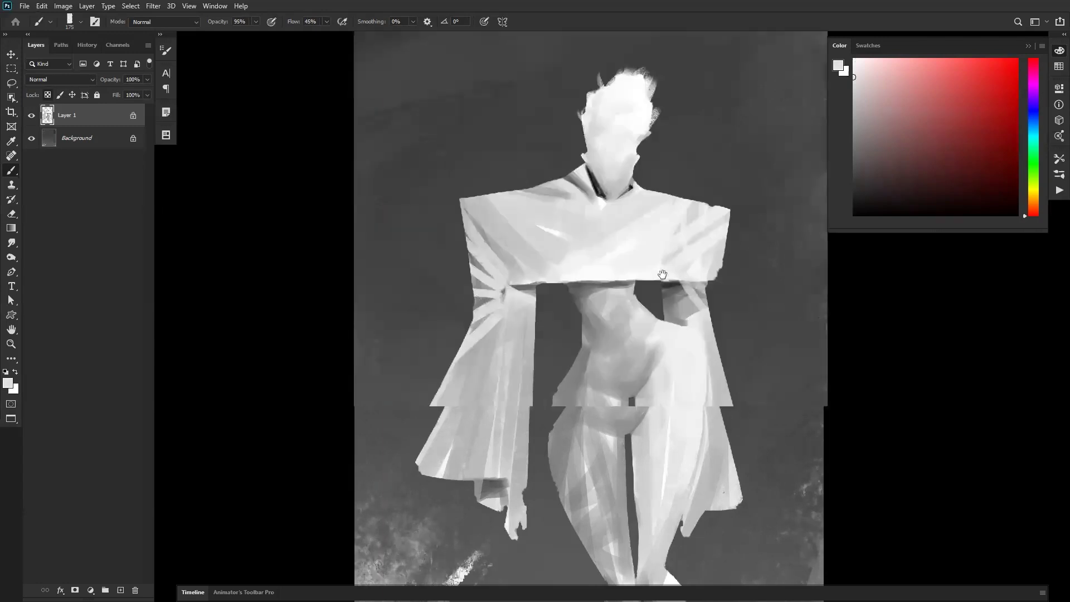
mouse_move(493, 180)
mouse_down()
mouse_move(545, 236)
mouse_move(499, 219)
mouse_move(541, 249)
mouse_move(485, 169)
mouse_move(551, 254)
mouse_up()
alt+click(501, 213)
mouse_move(536, 215)
mouse_down()
mouse_move(524, 224)
mouse_move(559, 210)
mouse_move(580, 246)
mouse_up()
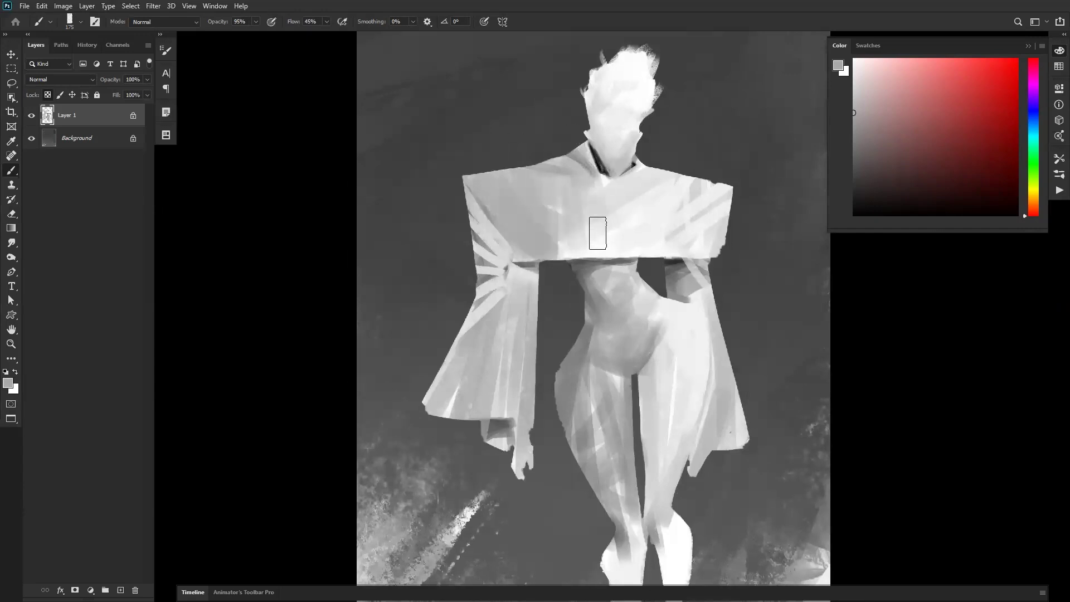
mouse_move(480, 276)
mouse_down()
mouse_move(509, 291)
mouse_move(458, 351)
mouse_up()
mouse_move(597, 237)
mouse_down()
mouse_move(696, 192)
mouse_move(726, 197)
mouse_up()
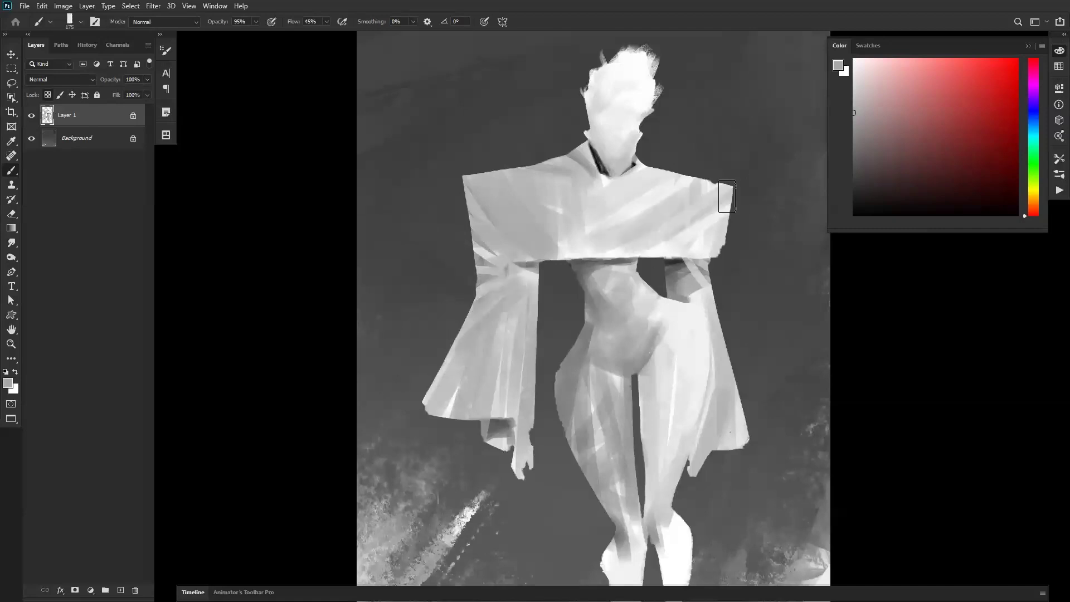
Sample a light grey from the cape and paint diagonal fold highlights across its right half with a brush of about 60 px
key(ctrl+z)
alt+click(647, 238)
key(bracketleft)
key(bracketleft)
key(bracketleft)
key(bracketleft)
key(bracketleft)
key(bracketleft)
key(bracketleft)
key(bracketleft)
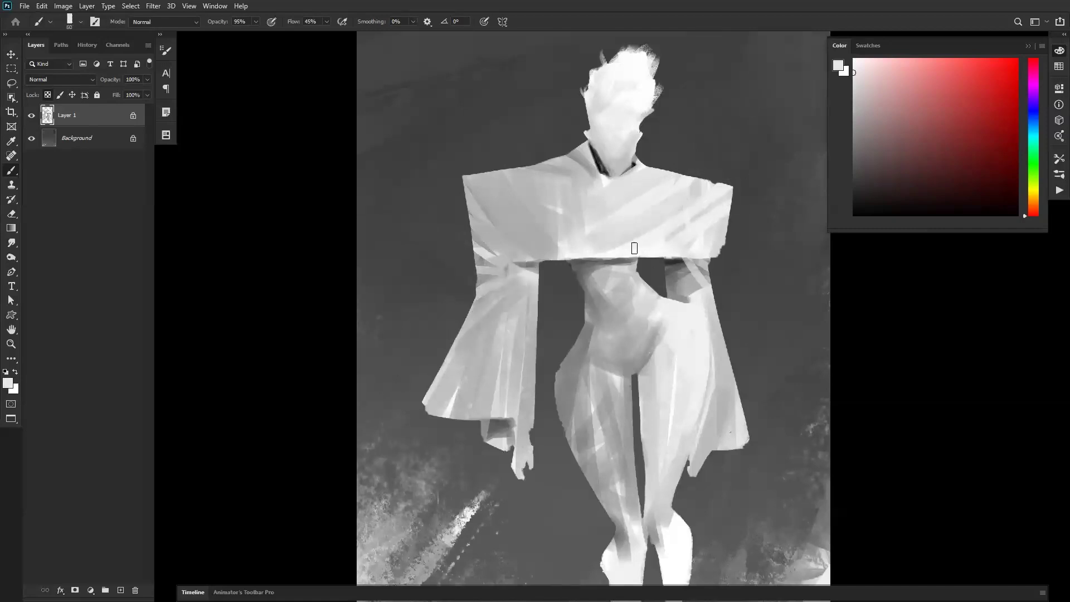
drag(599, 246, 674, 219)
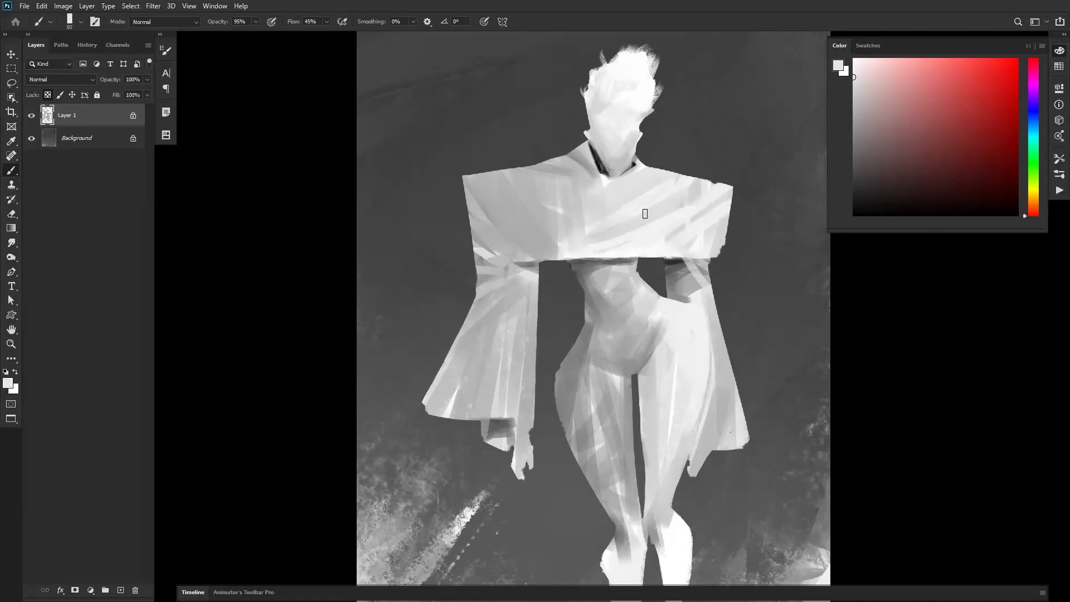
key(bracketright)
key(bracketright)
key(bracketright)
key(bracketright)
key(bracketright)
drag(681, 274, 674, 274)
key(ctrl+z)
Shade the midriff below the cape's hem with sampled greys, undoing the strokes that do not fit
key(bracketleft)
key(bracketleft)
key(bracketleft)
key(bracketleft)
key(bracketleft)
key(bracketleft)
key(bracketleft)
key(bracketleft)
key(bracketleft)
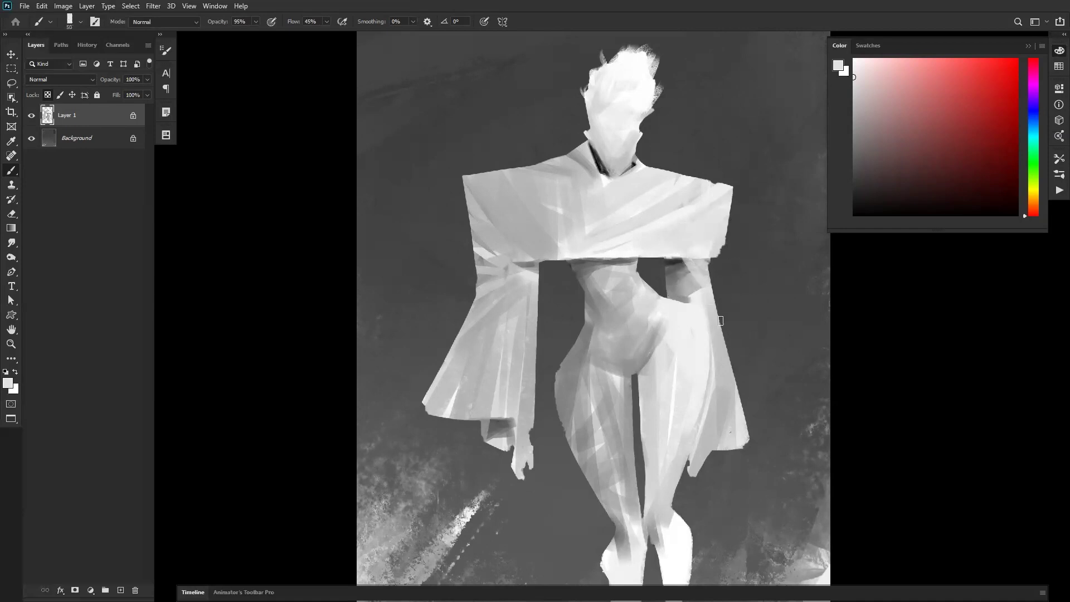
key(bracketright)
key(bracketright)
key(bracketright)
key(bracketright)
mouse_move(644, 269)
mouse_down()
mouse_move(629, 303)
mouse_move(657, 290)
mouse_up()
alt+click(604, 281)
mouse_move(603, 282)
mouse_down()
mouse_move(641, 336)
mouse_move(624, 277)
mouse_move(610, 278)
mouse_move(636, 293)
mouse_move(611, 283)
mouse_move(649, 318)
mouse_move(651, 352)
mouse_move(617, 298)
mouse_up()
key(ctrl+z)
key(bracketleft)
key(bracketleft)
alt+click(632, 280)
key(bracketleft)
key(ctrl+z)
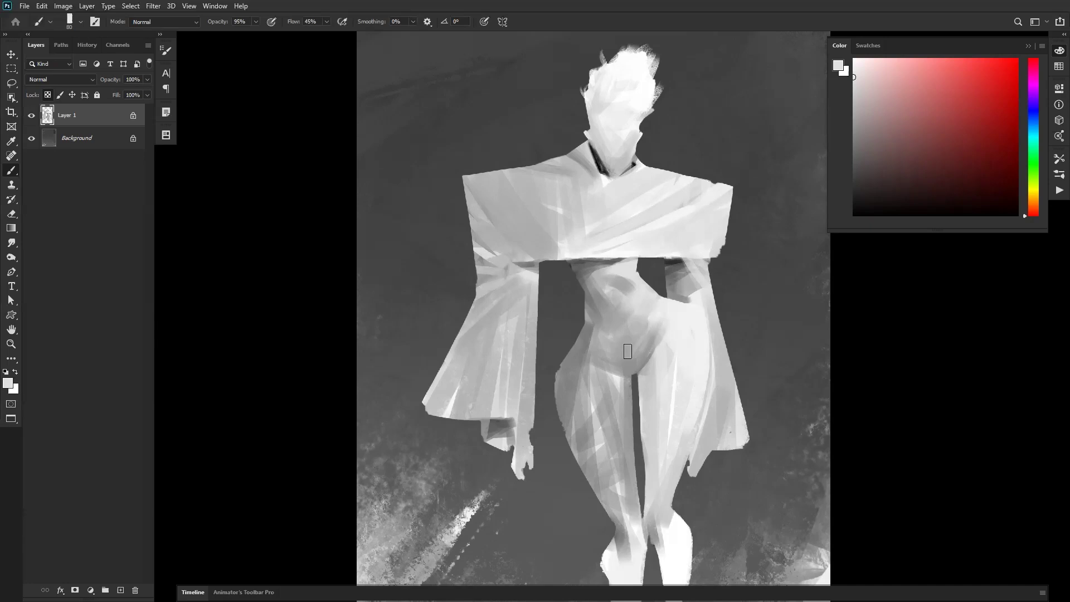
mouse_move(631, 269)
mouse_down()
mouse_move(627, 304)
mouse_move(622, 290)
mouse_move(642, 281)
mouse_move(626, 290)
mouse_up()
Darken the crease between the belly and thighs and shade the adjoining hip with sampled greys and a larger brush
key([)
alt+click(616, 314)
key(d)
mouse_move(629, 374)
mouse_down()
mouse_move(578, 360)
mouse_move(617, 372)
mouse_up()
alt+click(627, 374)
alt+click(627, 375)
key(bracketright)
key(bracketright)
key(bracketright)
key(bracketright)
key(bracketright)
mouse_move(568, 348)
mouse_down()
mouse_move(595, 347)
mouse_move(616, 366)
mouse_up()
mouse_move(595, 326)
mouse_down()
mouse_move(628, 374)
mouse_move(555, 383)
mouse_move(569, 405)
mouse_up()
key(ctrl+z)
key(ctrl+alt+z)
alt+click(594, 365)
ctrl+alt+click(618, 415)
ctrl+alt+click(618, 416)
ctrl+alt+click(619, 416)
Reset to the default colours and paint a thin black slit from the collar down the chest with a 15 px brush
key(d)
scroll(633, 323, up, 3)
key(bracketleft)
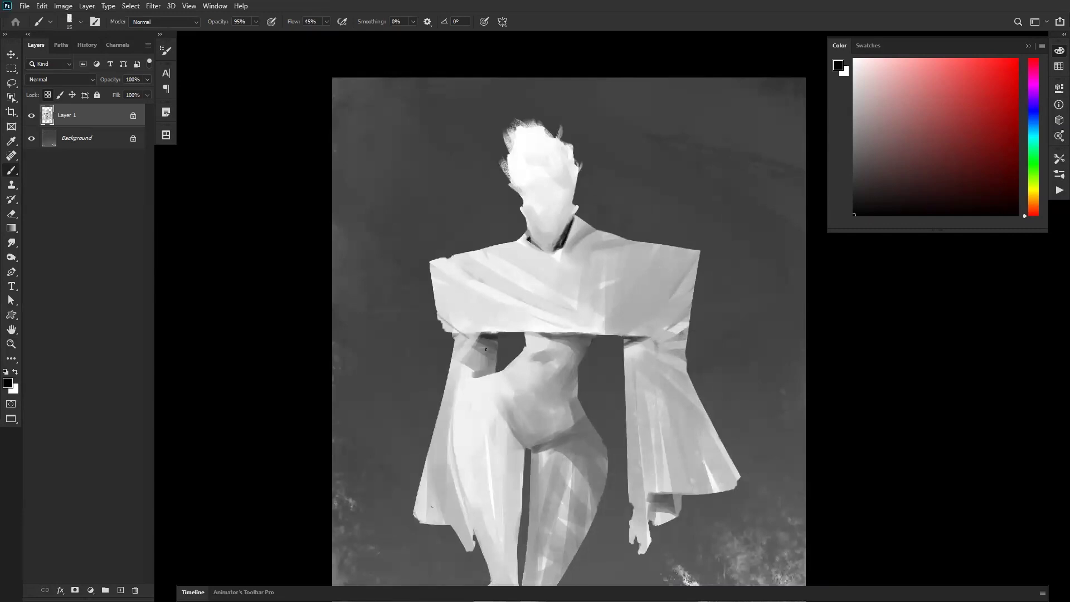
key(ctrl+z)
key(ctrl+z)
key(ctrl+z)
key(ctrl+z)
drag(573, 243, 584, 286)
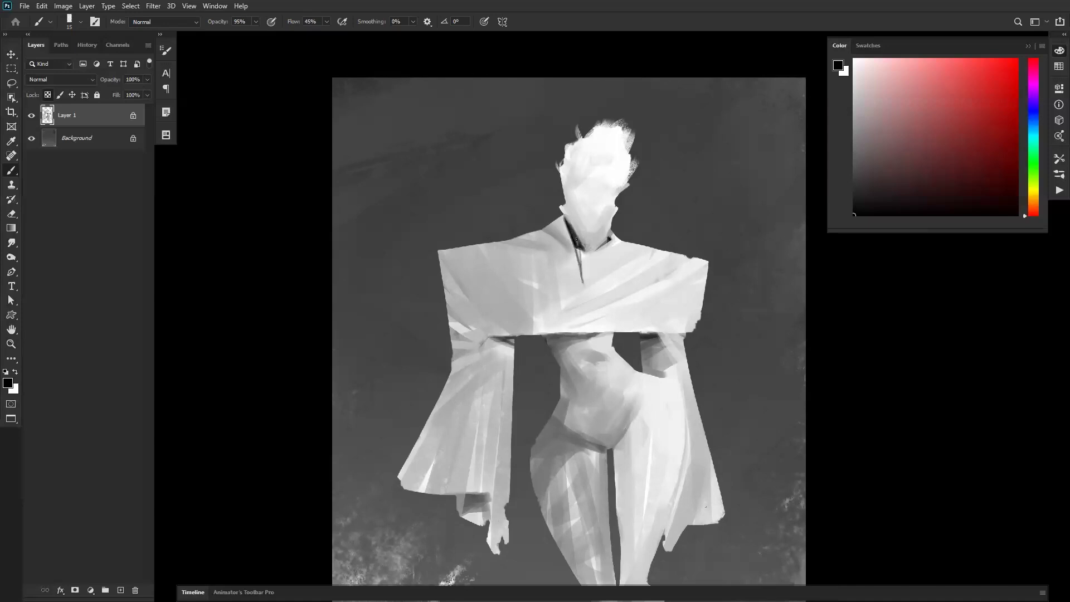
key(z)
drag(574, 241, 583, 277)
key(ctrl+0)
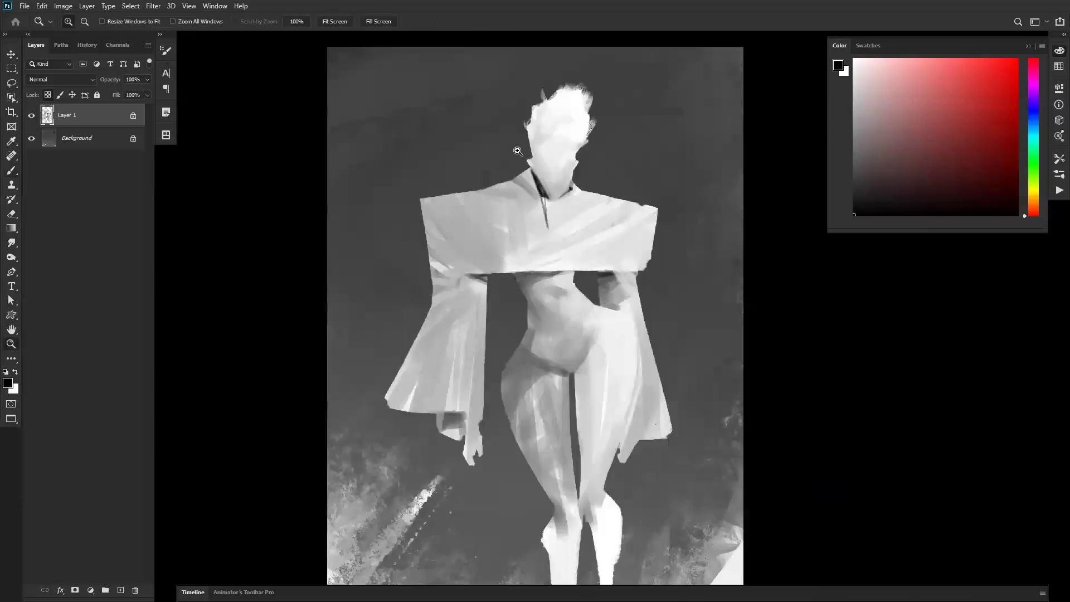
click(541, 187)
key(b)
alt+click(536, 207)
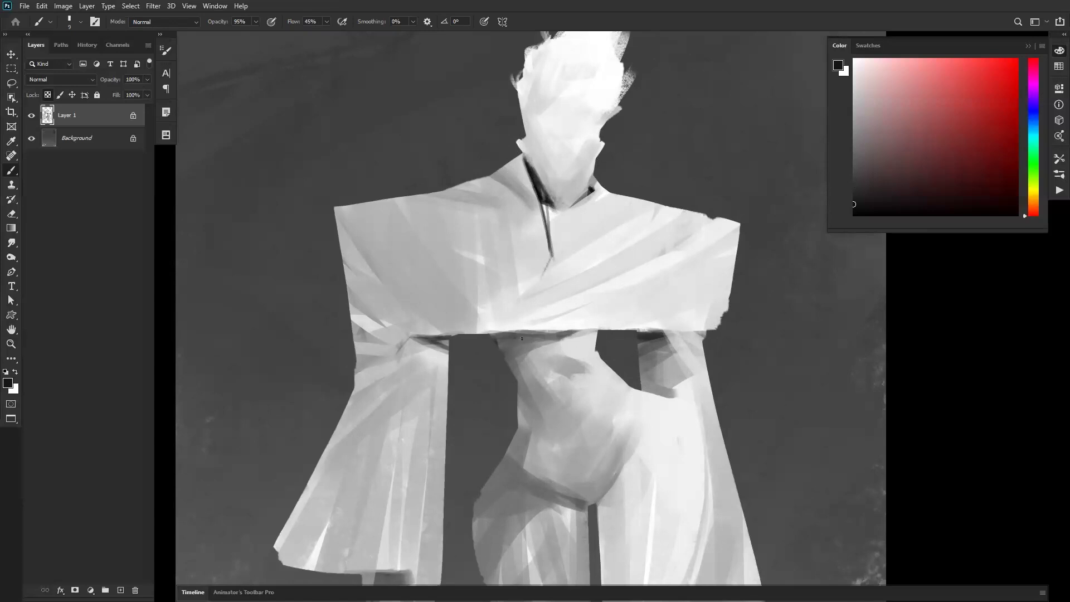
Sample light greys from the cape and clean up the edges of the dark neckline slit with a small brush
alt+click(539, 284)
key(z)
alt+click(540, 318)
alt+click(540, 318)
alt+click(549, 318)
click(583, 310)
click(586, 307)
click(587, 307)
key(ctrl+alt+z)
key(b)
alt+click(454, 205)
alt+click(441, 184)
drag(466, 256, 472, 281)
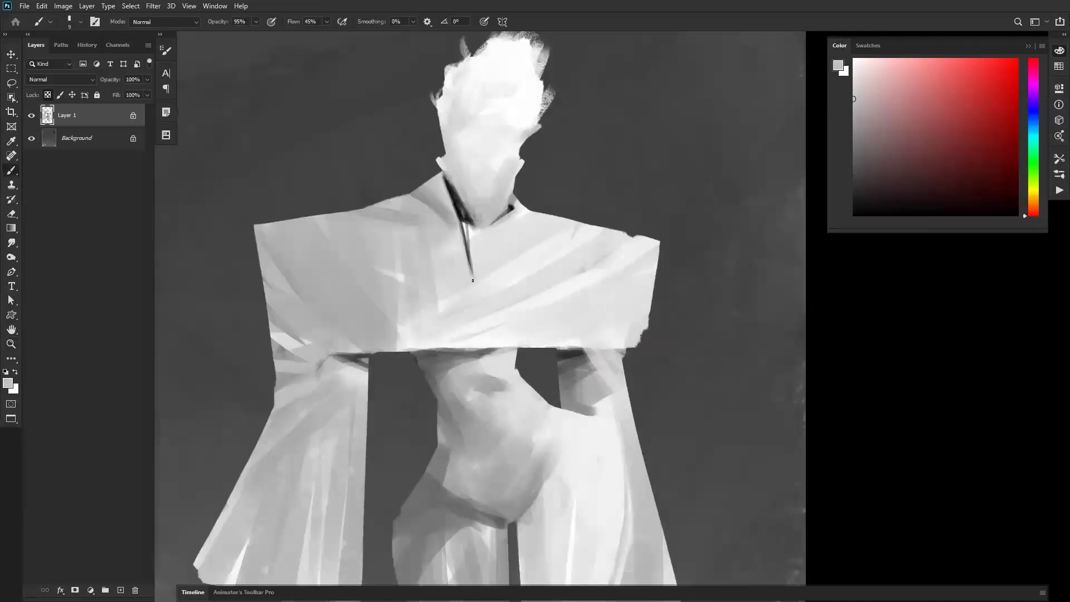
drag(457, 235, 472, 287)
key(])
drag(445, 202, 466, 295)
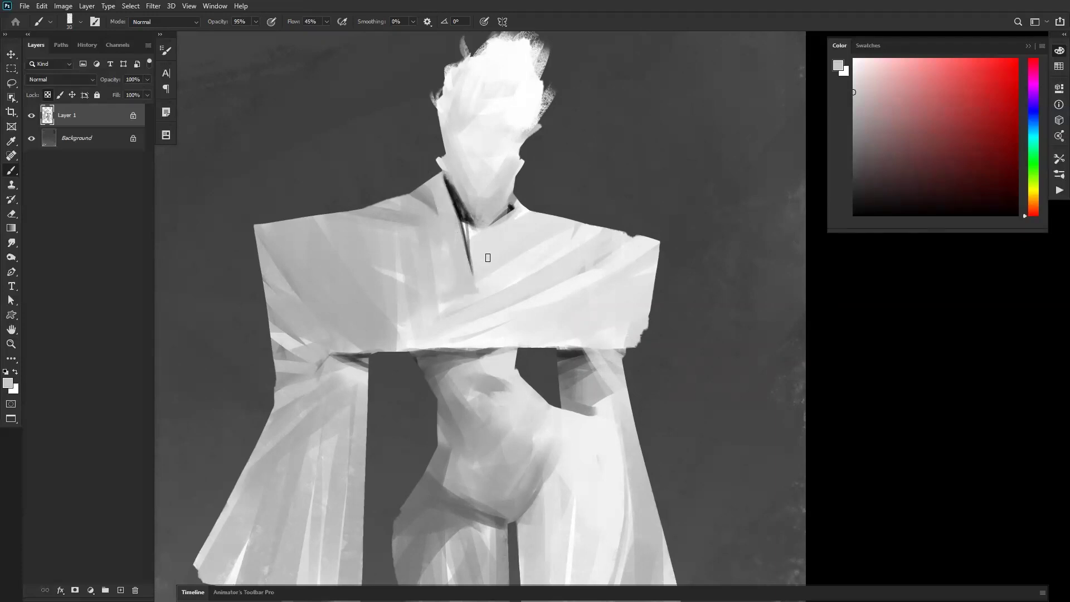
Soften the folds on the cape's right half with light grey, using a 400 px brush
key(bracketright)
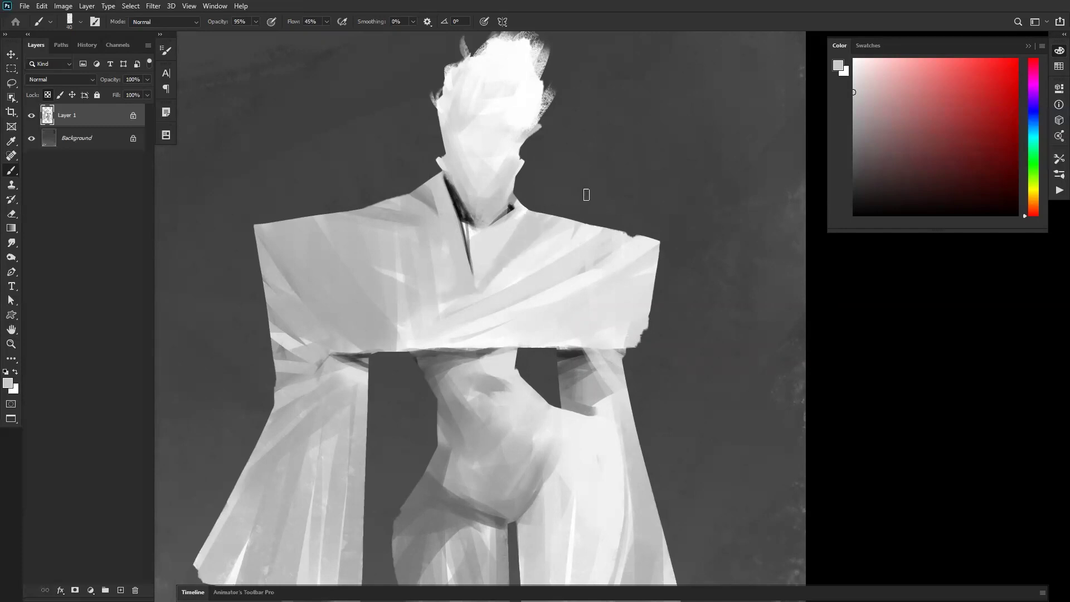
key(z)
alt+click(550, 287)
click(563, 294)
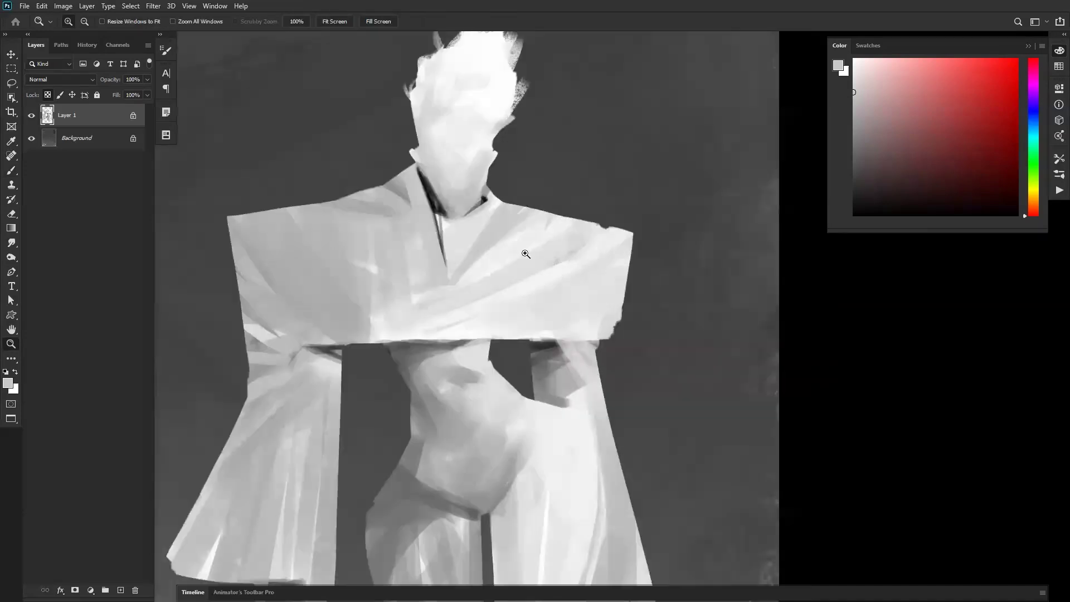
key(b)
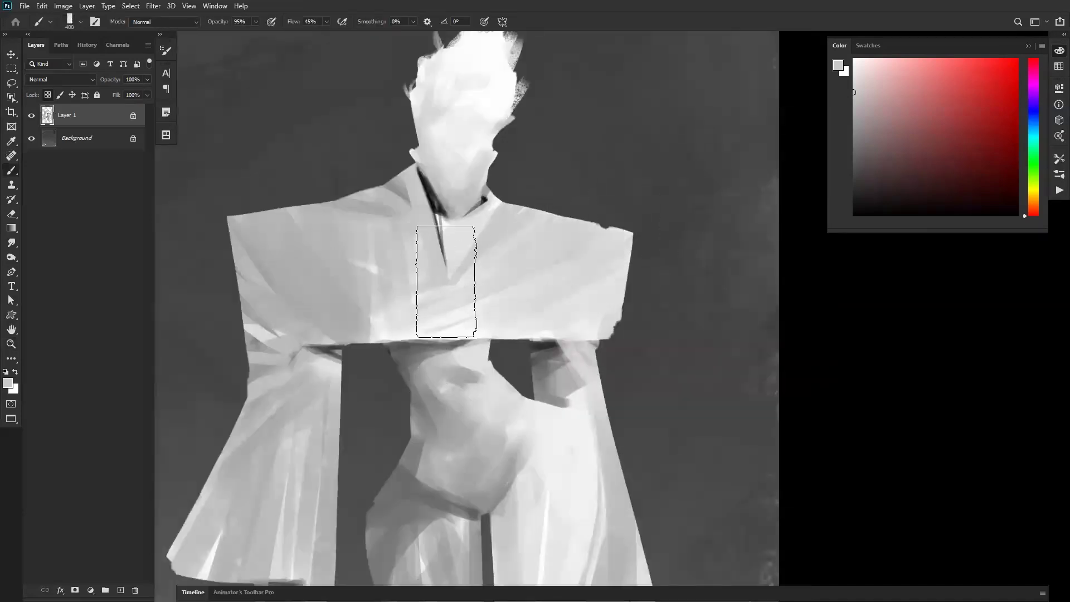
Reduce the brush to about 60 px and refine the jaw and chin edges against the collar with a tone sampled from the face
key(bracketleft)
key(bracketleft)
key(bracketleft)
key(bracketleft)
key(bracketleft)
key(bracketleft)
key(bracketleft)
key(bracketleft)
key(bracketleft)
key(d)
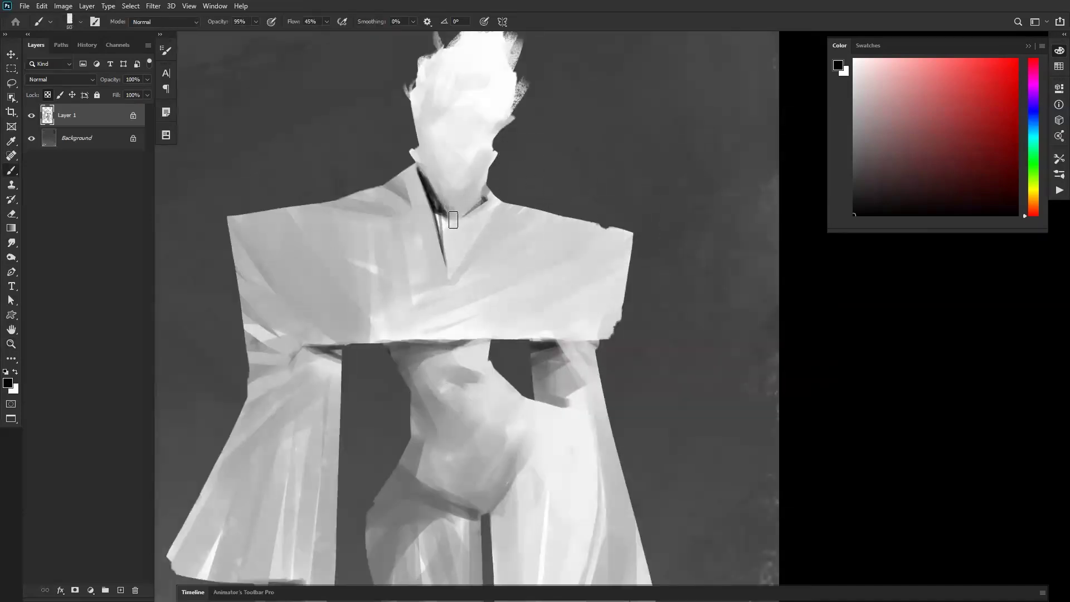
alt+click(437, 162)
drag(433, 186, 450, 207)
drag(481, 195, 480, 194)
alt+click(476, 240)
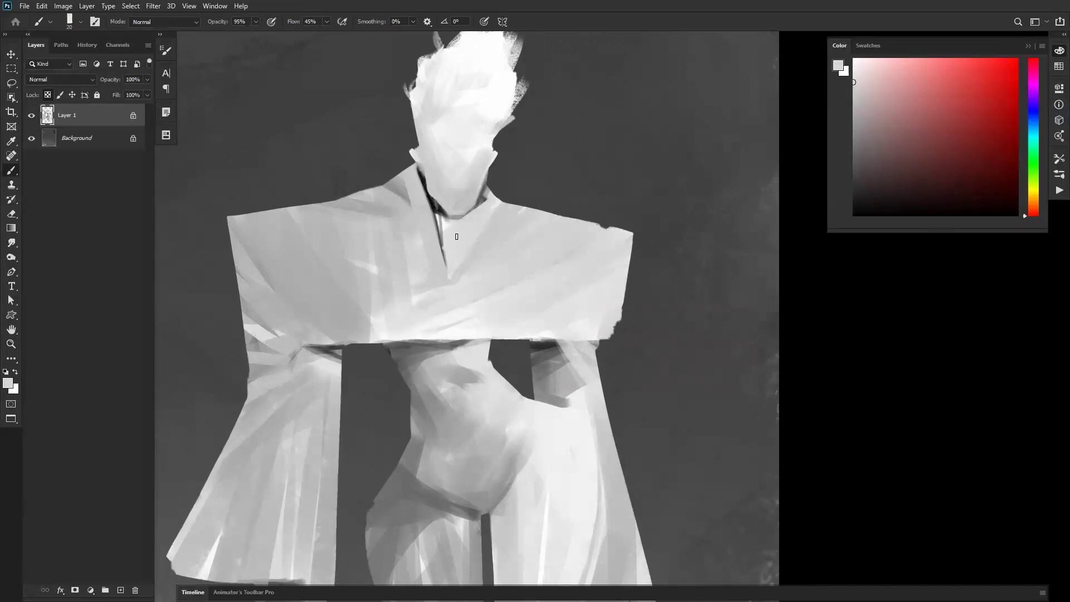
Refine the collar and shoulder folds on the cape's left half with greys sampled from the cape, using a 40 px brush
drag(406, 179, 414, 214)
alt+click(405, 220)
drag(344, 202, 415, 219)
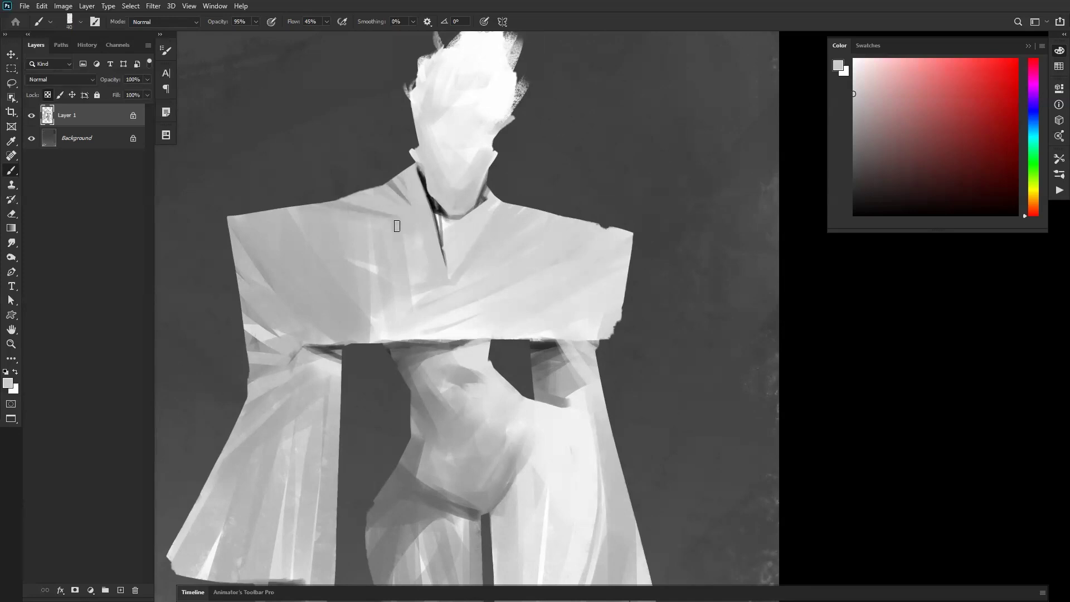
Switch to a soft round brush, reset to the default colours and softly shade the chin and collar area with an enlarged tip
key(z)
alt+click(515, 289)
alt+click(515, 289)
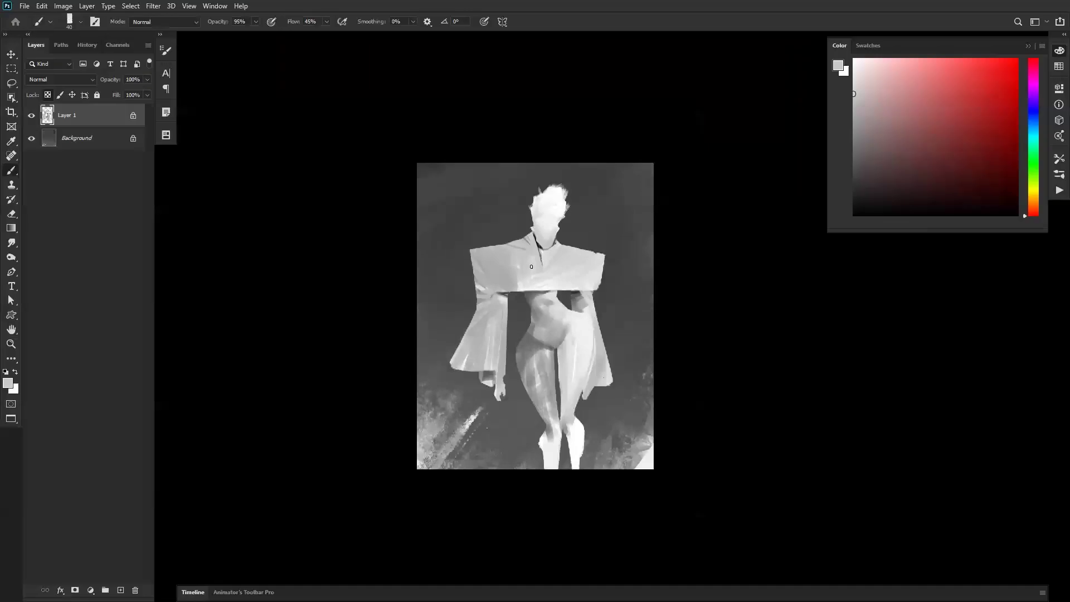
right_click(531, 267)
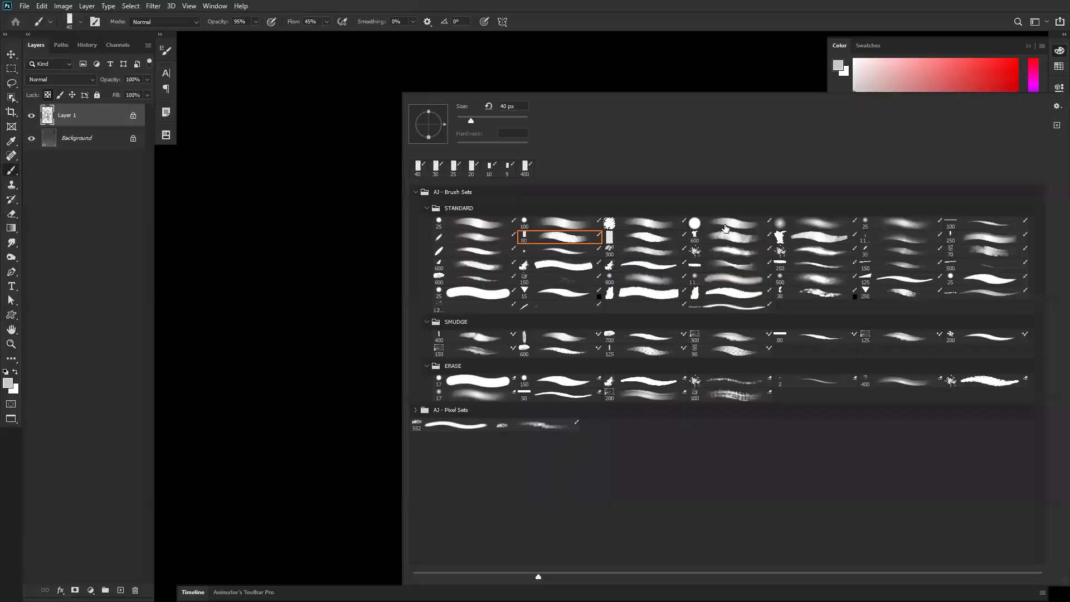
click(903, 224)
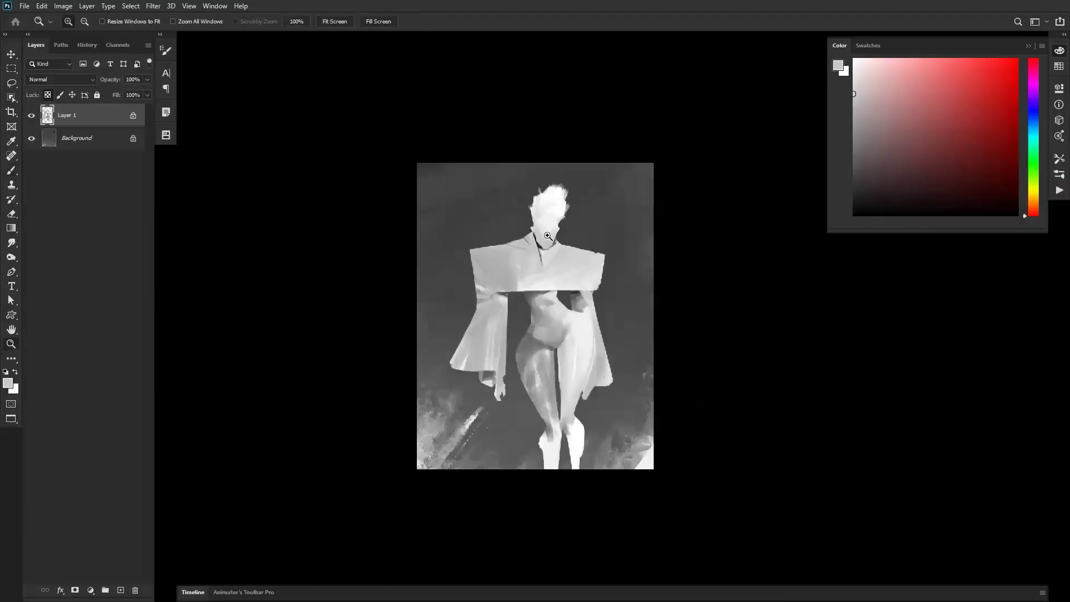
key(d)
key(bracketright)
key(bracketright)
key(bracketright)
key(bracketright)
key(bracketright)
key(bracketright)
key(bracketright)
key(bracketright)
mouse_move(542, 267)
mouse_down()
mouse_move(565, 240)
mouse_move(534, 255)
mouse_move(549, 265)
mouse_up()
Set white as the foreground colour and softly brighten the head and the left sleeve with a 250 px brush
alt+click(547, 254)
key(d)
key(x)
drag(568, 158, 542, 203)
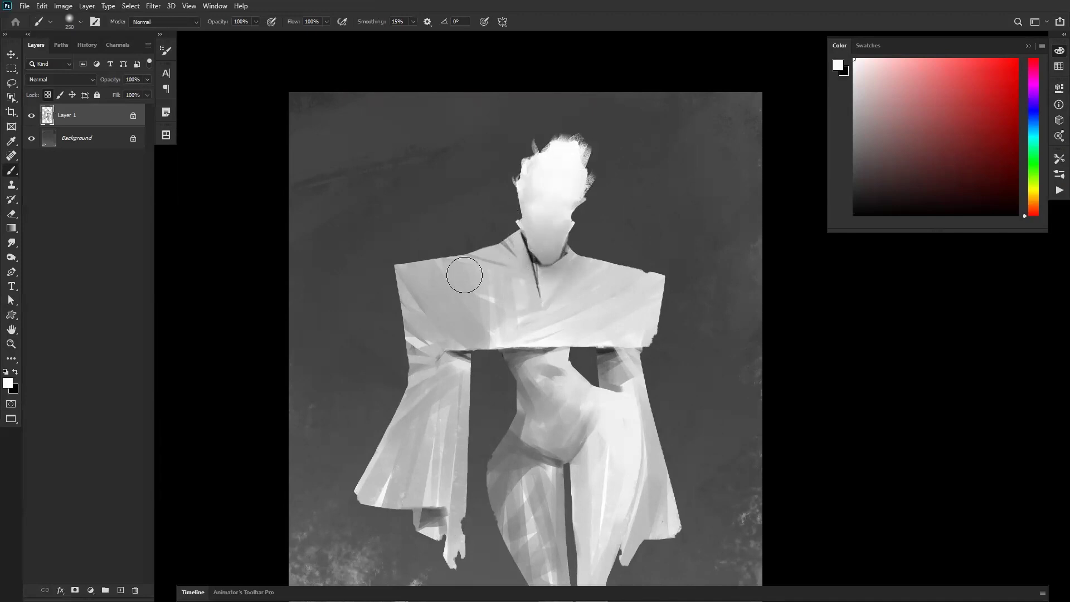
drag(460, 424, 437, 489)
Enlarge the soft brush and brighten the centre of the cape with white
key(bracketright)
key(bracketright)
key(bracketright)
key(bracketright)
key(x)
key(bracketleft)
key(x)
mouse_move(527, 322)
mouse_down()
mouse_move(566, 303)
mouse_move(556, 305)
mouse_up()
Softly darken the top of the torso beneath the cape's hem with black, using a 300 px brush
key(x)
key(bracketleft)
key(bracketleft)
drag(535, 357, 587, 360)
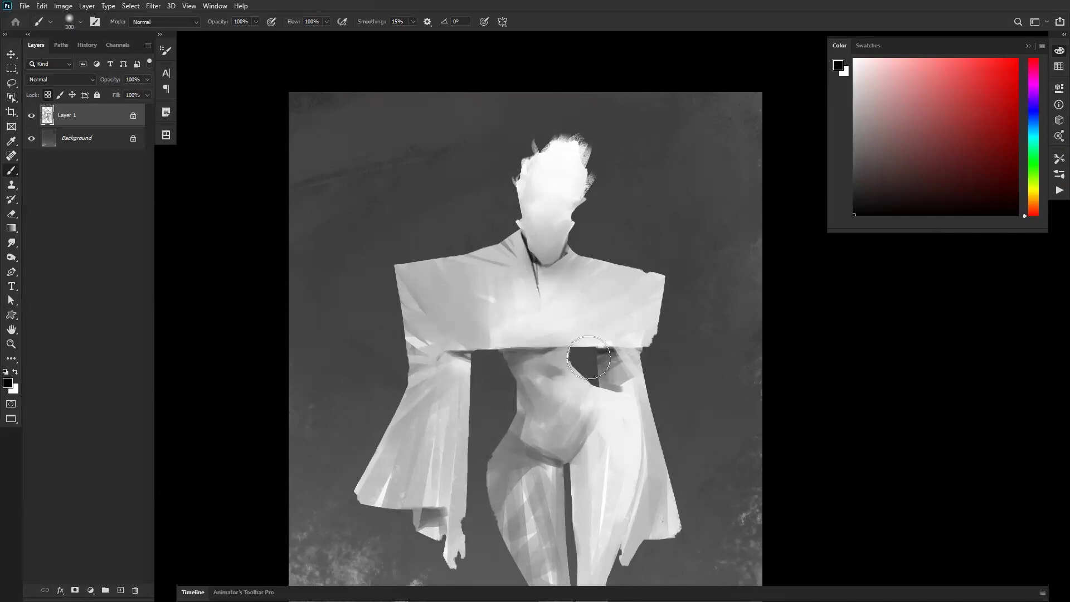
Try to darken the torso and right sleeve beneath the cape with a smaller soft brush, and undo the strokes
key(bracketleft)
key(bracketleft)
key(bracketleft)
key(bracketleft)
mouse_move(540, 350)
mouse_down()
mouse_move(517, 359)
mouse_move(535, 365)
mouse_up()
key(ctrl+z)
mouse_move(614, 354)
mouse_down()
mouse_move(592, 357)
mouse_move(659, 372)
mouse_move(638, 334)
mouse_move(638, 365)
mouse_up()
alt+click(626, 327)
key(ctrl+z)
Darken the collar along the left side of the neckline with a small soft brush
key(x)
drag(520, 233, 533, 267)
key(bracketleft)
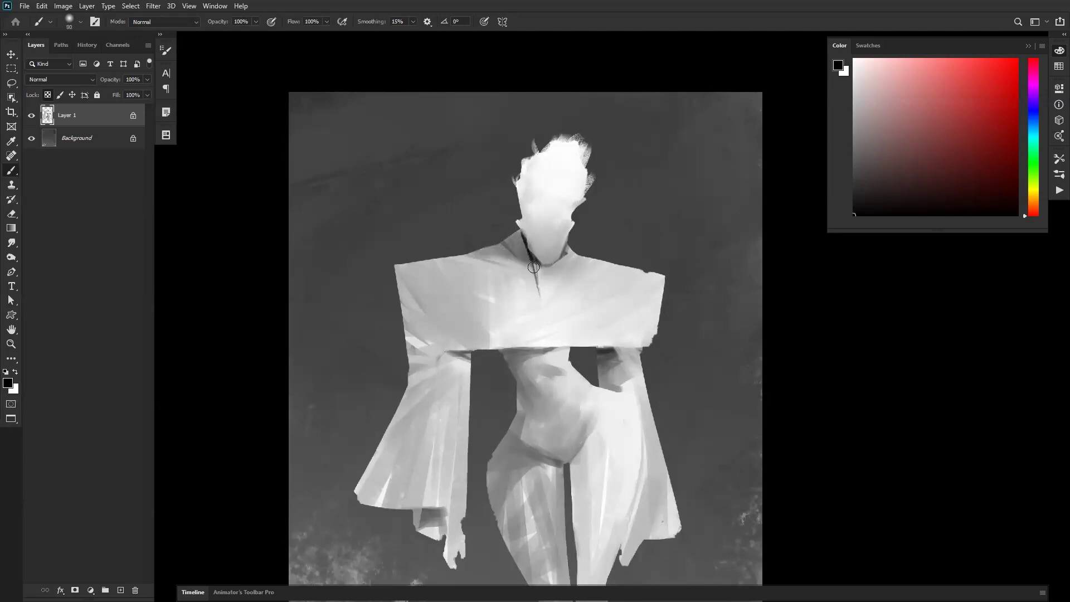
Flip the canvas horizontally and softly darken the outer side of the torso and hip with black
key(z)
alt+click(557, 340)
alt+click(558, 346)
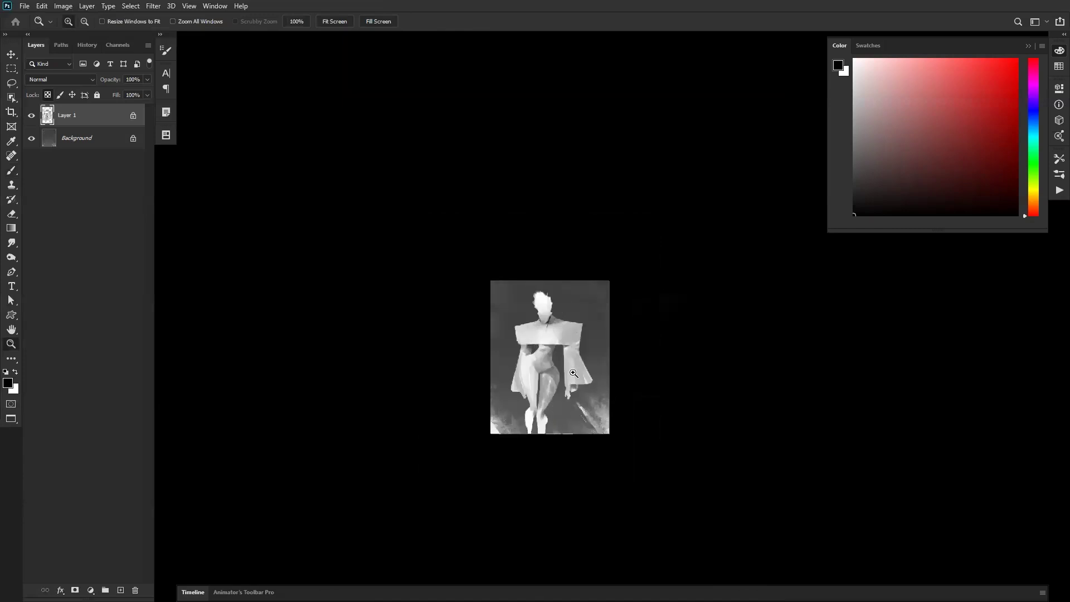
click(573, 372)
click(563, 340)
key(b)
mouse_move(559, 279)
mouse_down()
mouse_move(546, 291)
mouse_move(548, 374)
mouse_up()
Enlarge the soft brush considerably and deepen the shading down the outer side of the right leg
key(bracketright)
key(bracketright)
key(bracketright)
key(bracketright)
key(bracketright)
key(bracketright)
key(bracketright)
key(bracketright)
key(bracketright)
key(bracketright)
key(bracketright)
key(bracketright)
mouse_move(559, 317)
mouse_down()
mouse_move(571, 403)
mouse_move(546, 471)
mouse_up()
Try to add more shading from the right thigh to the shin with a smaller soft brush, and undo it
key(bracketleft)
key(bracketleft)
key(bracketleft)
key(bracketleft)
key(bracketleft)
drag(570, 368, 518, 497)
key(ctrl+z)
Reset to the default colours and darken the inner thigh along the gap between the legs with a 125 px soft brush
alt+click(541, 378)
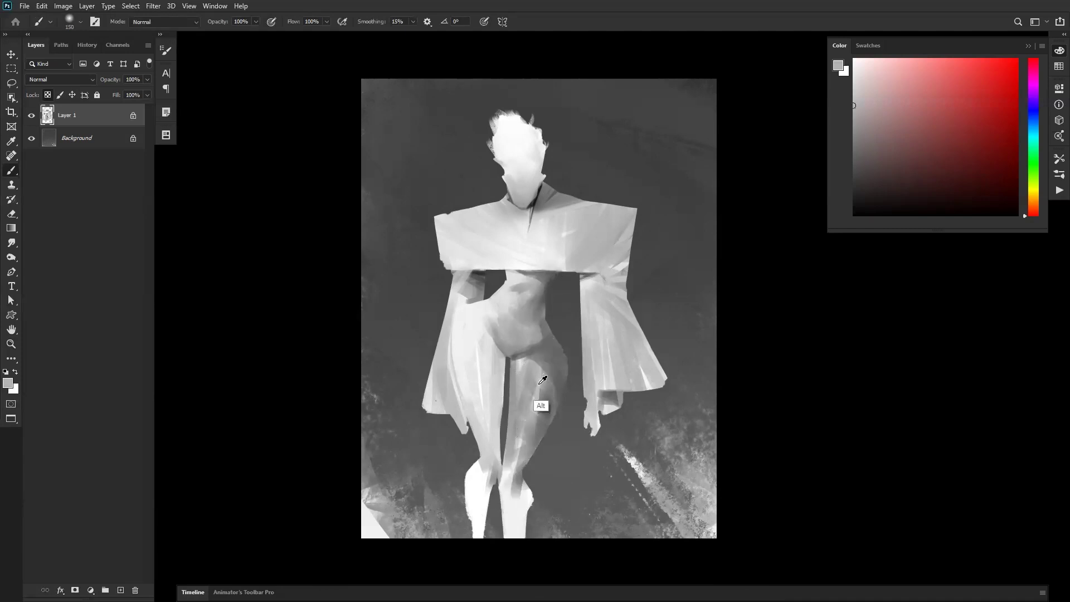
key(bracketright)
key(bracketright)
key(bracketright)
key(bracketright)
key(d)
key(bracketleft)
key(bracketleft)
key(bracketleft)
key(bracketleft)
key(bracketleft)
drag(505, 383, 505, 447)
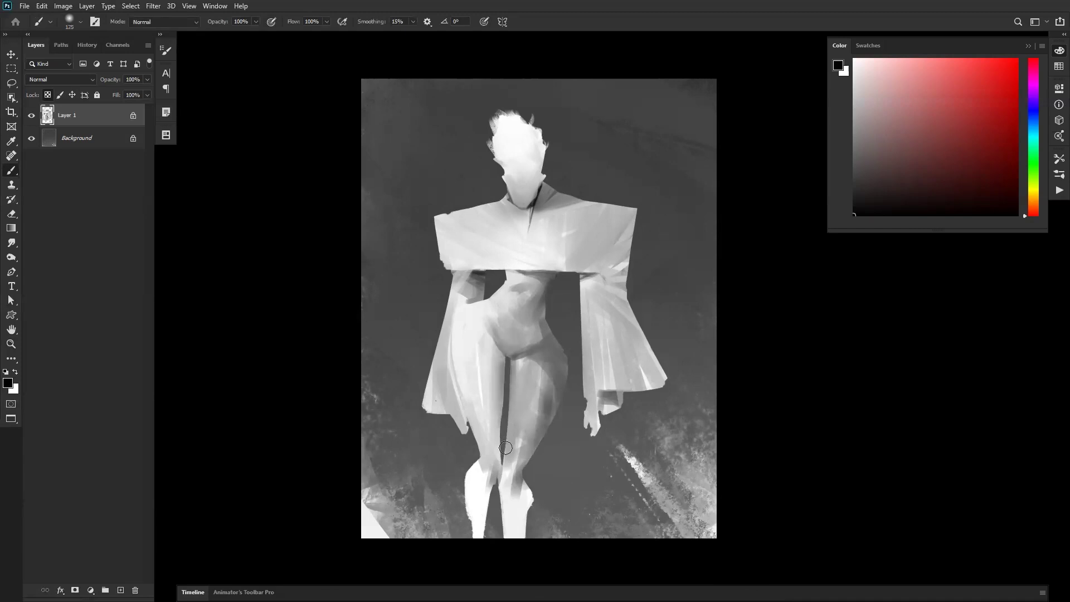
Softly shade the left leg, boot and nearby sleeve with an enlarged brush, sampling a grey from the boot area
key(bracketright)
key(bracketright)
key(bracketright)
key(bracketright)
drag(478, 390, 493, 513)
alt+click(486, 487)
key(bracketleft)
mouse_move(457, 340)
mouse_down()
mouse_move(459, 274)
mouse_move(450, 341)
mouse_up()
Sample light greys from the cape and smooth its lower edge and right shoulder with a 300 px soft brush
alt+click(461, 276)
alt+click(479, 255)
mouse_move(449, 267)
mouse_down()
mouse_move(457, 243)
mouse_move(626, 265)
mouse_up()
alt+click(628, 266)
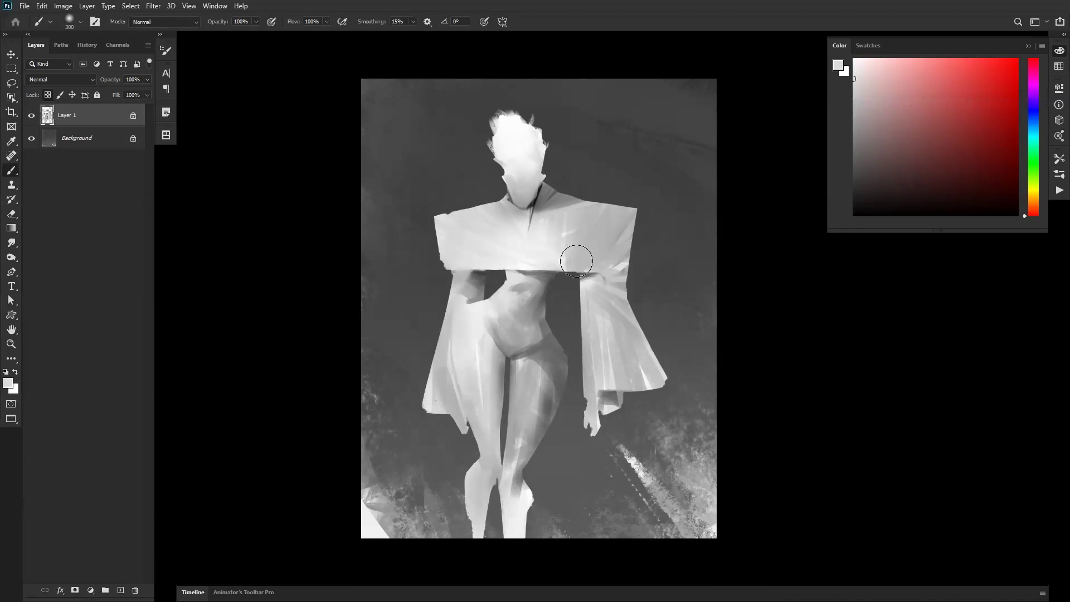
drag(609, 229, 618, 224)
alt+click(594, 375)
alt+click(607, 363)
alt+click(612, 361)
Flip the canvas horizontally again, reset to the default colours and softly darken the torso with black
key(ctrl+shift+h)
ctrl+click(599, 336)
ctrl+click(600, 337)
click(601, 336)
key(b)
key(d)
drag(556, 359, 510, 263)
Reduce the soft brush and shade the chest beneath the cape's hem with black
key(bracketleft)
key(bracketleft)
key(bracketleft)
key(bracketleft)
key(bracketleft)
key(bracketleft)
key(bracketleft)
key(bracketleft)
key(bracketleft)
key(bracketleft)
key(bracketleft)
key(bracketleft)
key(bracketleft)
key(bracketleft)
key(bracketleft)
key(bracketleft)
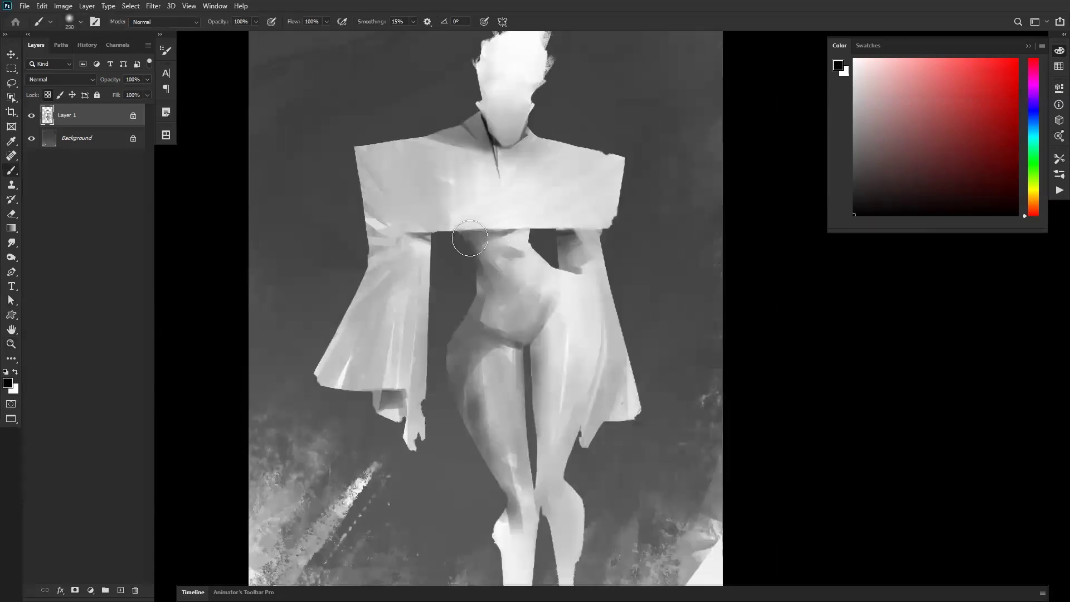
mouse_move(473, 230)
mouse_down()
mouse_move(512, 231)
mouse_move(528, 250)
mouse_up()
key(bracketright)
key(bracketright)
key(bracketright)
key(bracketright)
key(bracketright)
key(bracketright)
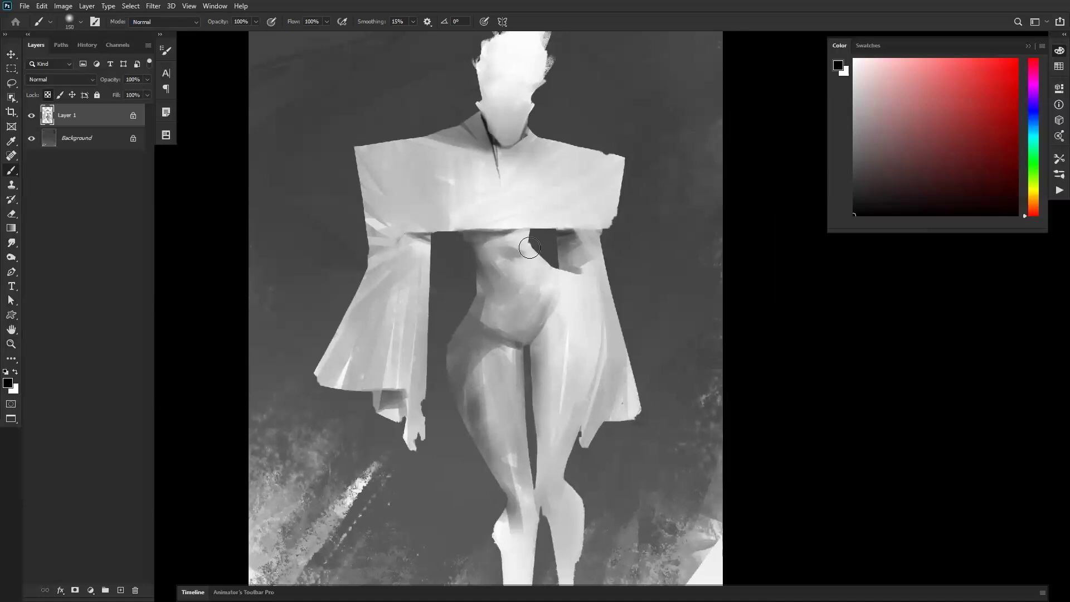
key(bracketleft)
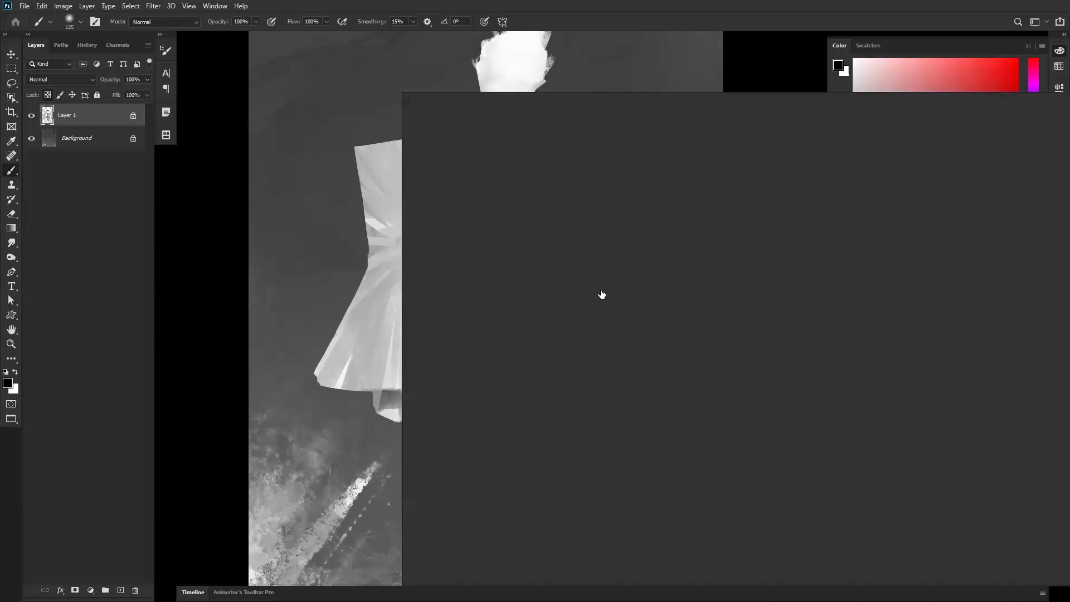
Switch to the rectangular brush, shrink it and paint the dark inside of the left sleeve's cuff in black
right_click(543, 295)
click(583, 237)
click(279, 306)
alt+click(429, 230)
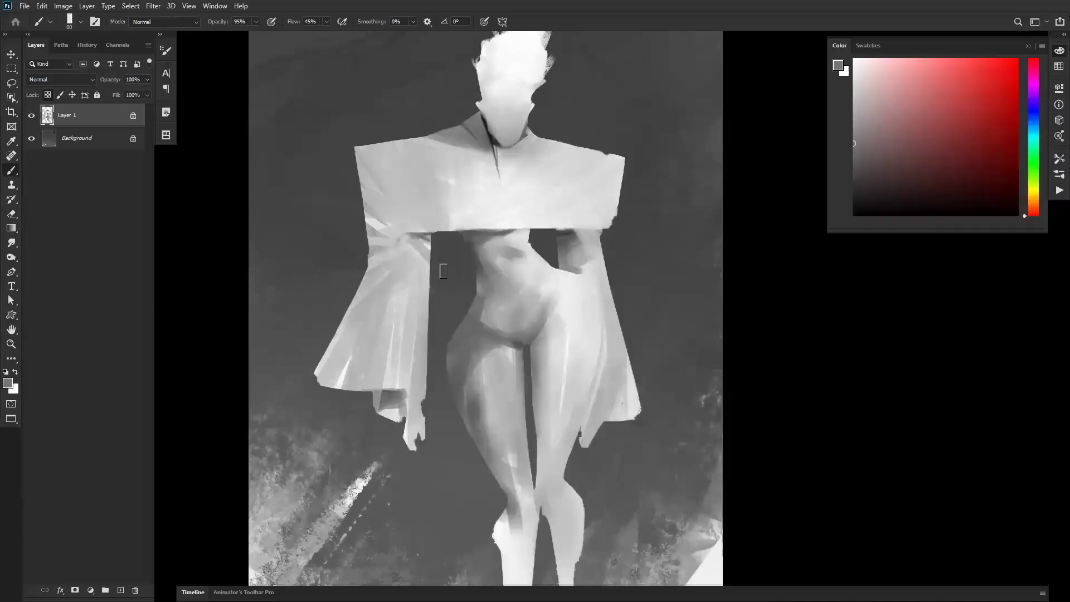
key(bracketright)
key(bracketleft)
key(bracketleft)
key(bracketleft)
key(bracketleft)
key(bracketleft)
key(bracketleft)
key(bracketleft)
key(d)
mouse_move(406, 390)
mouse_down()
mouse_move(406, 412)
mouse_move(407, 391)
mouse_move(396, 405)
mouse_move(383, 393)
mouse_move(394, 391)
mouse_move(382, 416)
mouse_up()
Enlarge the rectangular brush and refine the left cuff's inner shadow with a dark grey sampled from it
key(bracketright)
key(bracketright)
key(bracketright)
key(bracketright)
key(bracketright)
alt+click(388, 396)
drag(385, 408, 394, 418)
Block in the eyes and nose on the blank face with dark grey, and flip the canvas horizontally
drag(527, 130, 528, 243)
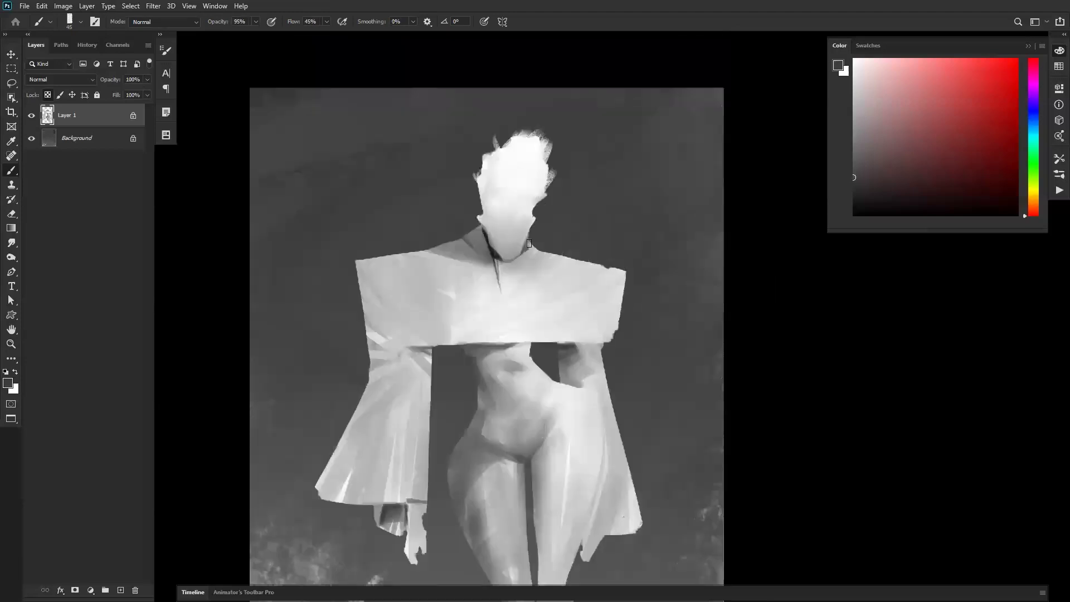
scroll(529, 244, up, 1)
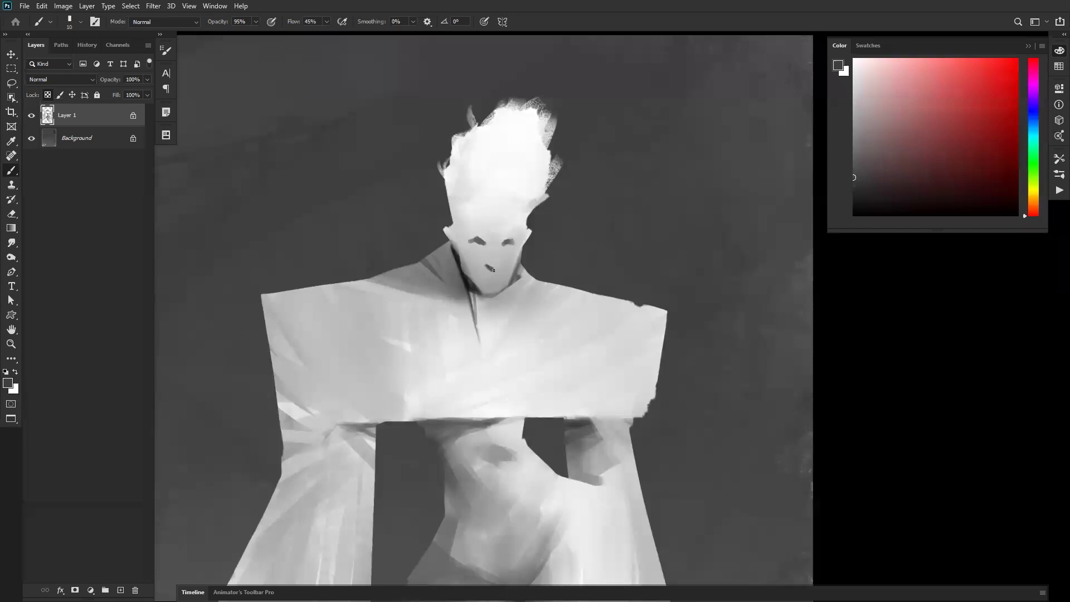
key(bracketright)
key(z)
alt+click(511, 293)
alt+click(512, 300)
key(ctrl+shift+h)
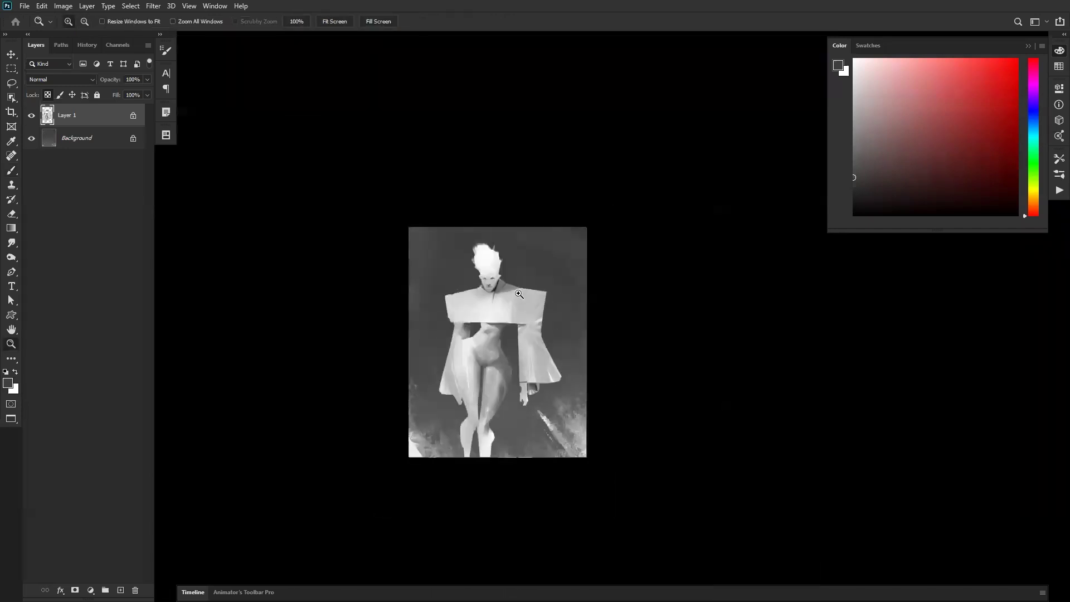
Rework the eyes, nose and mouth with black and greys sampled from the face
click(510, 296)
click(511, 296)
click(510, 291)
drag(485, 272, 502, 204)
key(b)
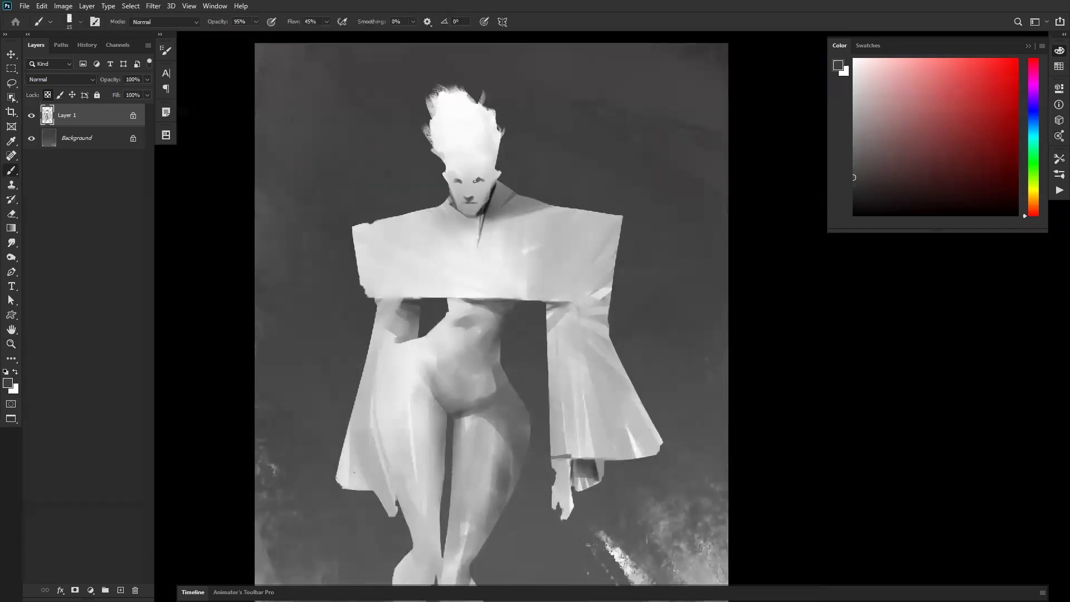
alt+click(480, 214)
key(d)
alt+click(460, 179)
alt+click(465, 184)
alt+click(479, 178)
Enlarge the brush and soften the shading of the face and neck with sampled greys
key(])
key(])
key(])
key(])
key(])
mouse_move(471, 199)
mouse_down()
mouse_move(475, 181)
mouse_move(477, 204)
mouse_move(515, 237)
mouse_up()
alt+click(479, 197)
alt+click(483, 194)
Reset to the default colours, shrink the brush and draw the eyebrows, nose and mouth in black
key(z)
click(490, 181)
key(d)
key(bracketleft)
key(bracketleft)
key(bracketleft)
key(bracketleft)
key(bracketleft)
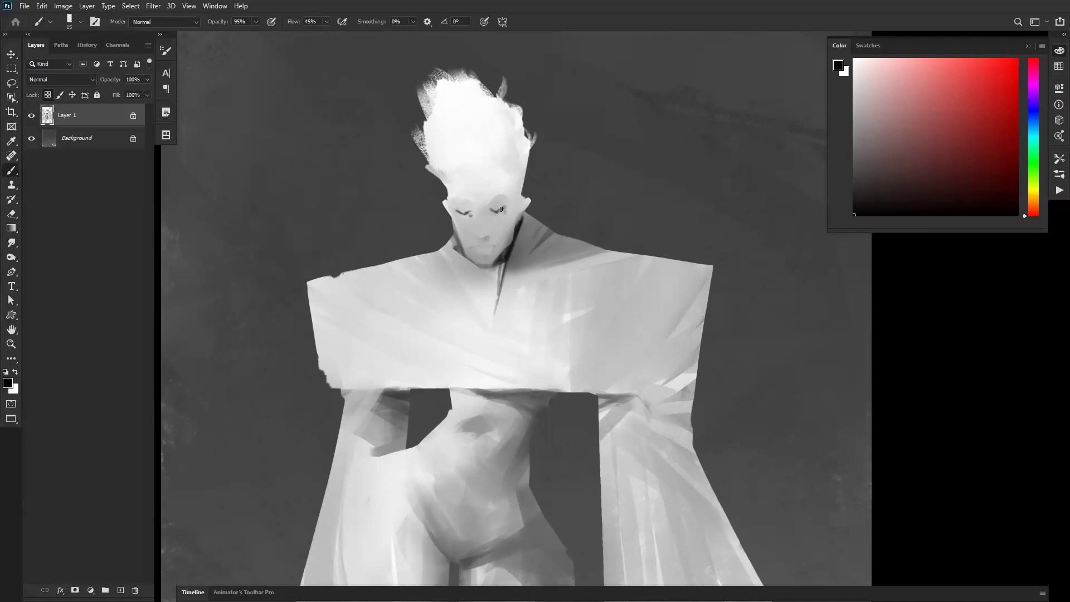
drag(488, 201, 501, 196)
drag(489, 236, 489, 255)
alt+click(482, 254)
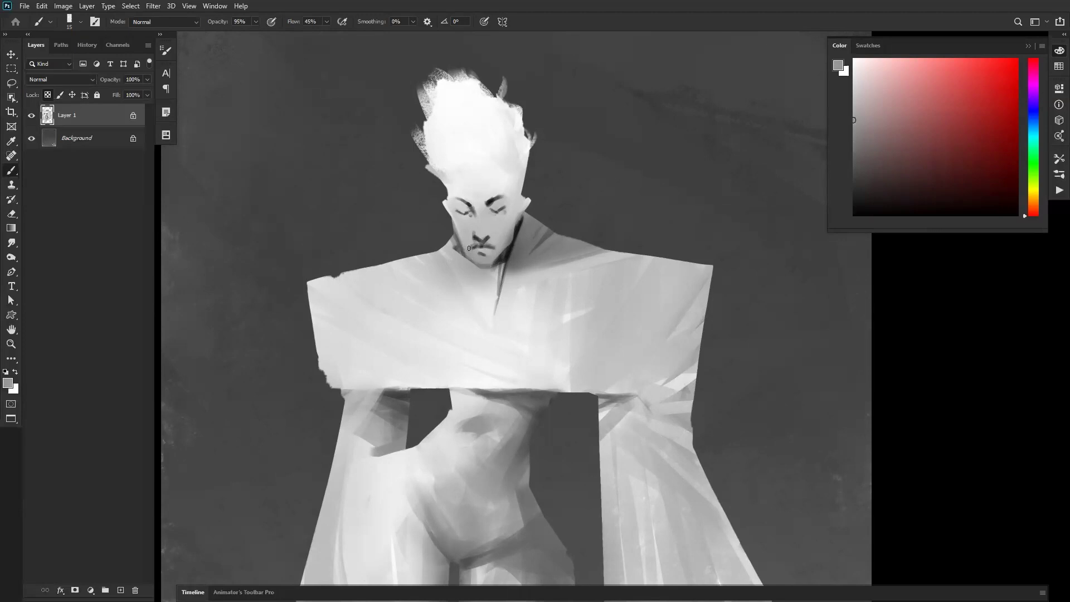
Refine the mouth, nose and eyebrows with black and sampled greys, and flip the canvas horizontally
key(d)
alt+click(481, 251)
key(d)
alt+click(471, 240)
alt+click(473, 241)
key(d)
key(bracketright)
drag(458, 199, 499, 192)
alt+click(495, 207)
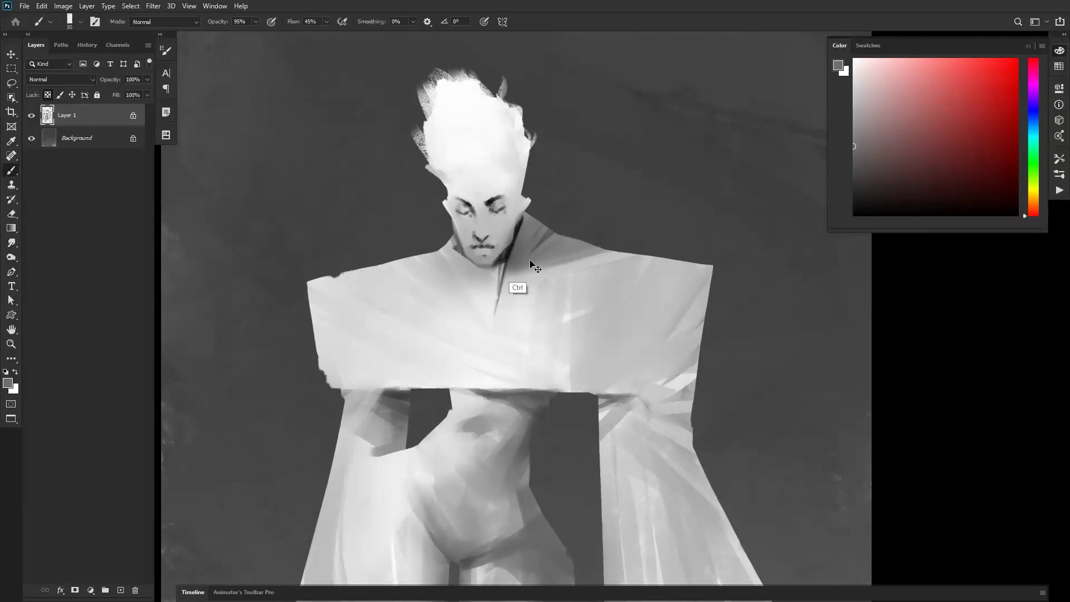
key(ctrl+f)
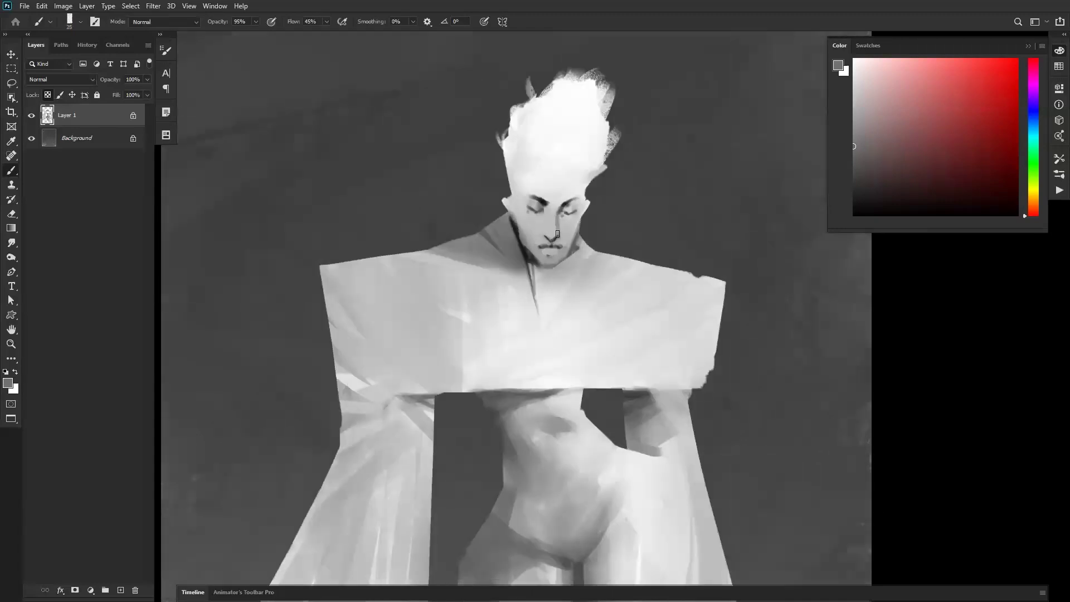
Darken both sides of the jaw with a smaller black brush, and flip the canvas horizontally
key(d)
key(bracketleft)
drag(514, 224, 527, 253)
drag(571, 240, 562, 263)
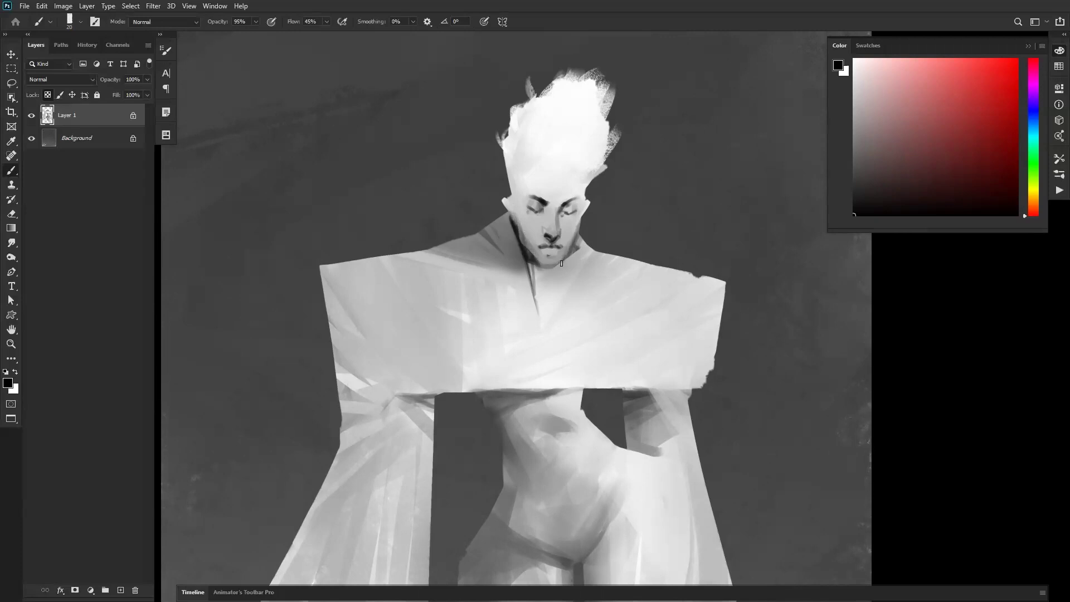
key(z)
alt+click(555, 302)
alt+click(557, 306)
alt+click(564, 308)
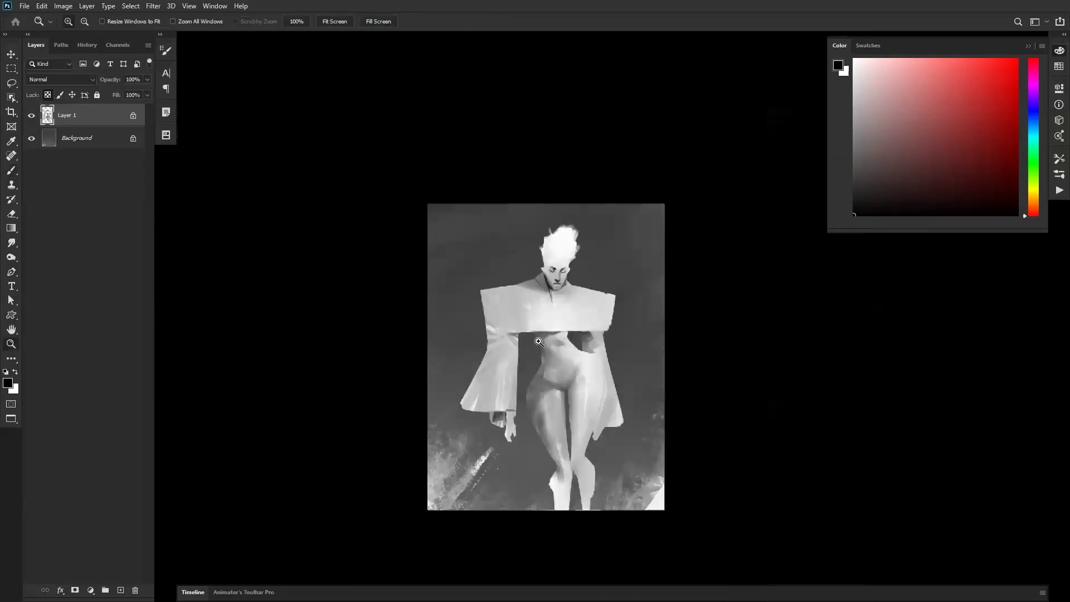
click(547, 258)
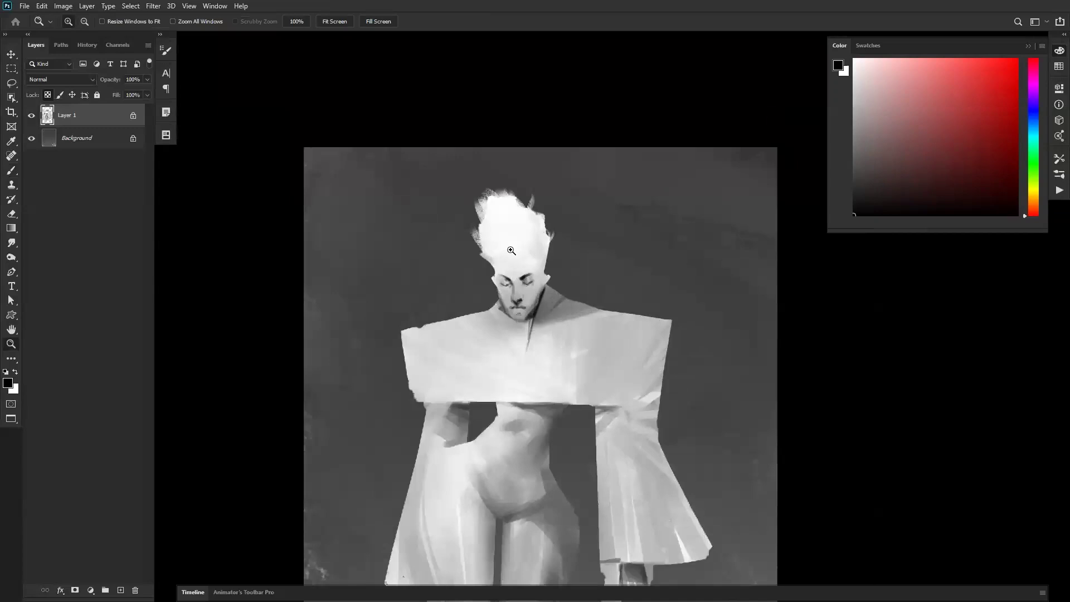
Sample light grey from the hair's edge, enlarge the brush and paint a broad shading stroke through the hair
click(503, 264)
key(b)
alt+click(468, 232)
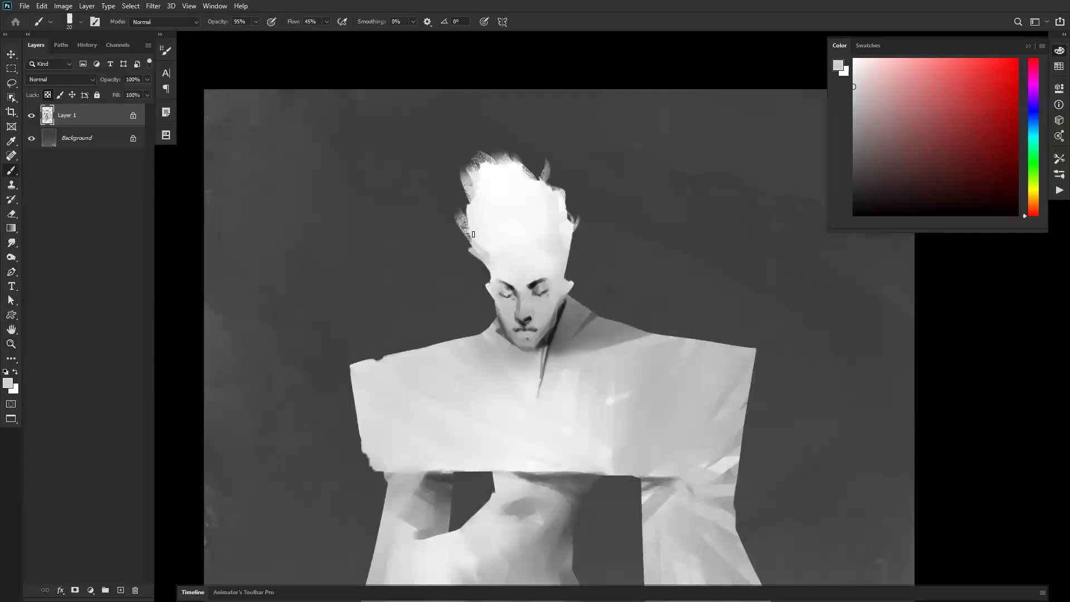
key(])
key(])
key(])
key(])
key(])
key(])
mouse_move(477, 209)
mouse_down()
mouse_move(494, 260)
mouse_move(511, 262)
mouse_move(475, 176)
mouse_move(518, 251)
mouse_move(502, 201)
mouse_move(515, 231)
mouse_up()
key(ctrl+z)
drag(510, 186, 521, 269)
Shrink the brush and paint finer strands through the middle of the hair with sampled light greys
alt+click(522, 190)
key([)
key([)
key([)
drag(508, 194, 500, 247)
key([)
key([)
key([)
key([)
key([)
alt+click(520, 216)
drag(512, 203, 509, 242)
Sample further hair tones and paint long strands from the crown down to the forehead
alt+click(493, 177)
key([)
drag(488, 222, 515, 273)
alt+click(516, 261)
alt+click(519, 273)
mouse_move(475, 190)
mouse_down()
mouse_move(482, 208)
mouse_move(511, 179)
mouse_move(557, 239)
mouse_up()
Resize the brush, reset to black and stroke along the hair's outer edge beside the temple
alt+click(483, 173)
key(])
key(])
key(])
key(])
key(])
key(])
key(])
key(])
key(])
key(bracketright)
key(bracketright)
key(bracketleft)
key(bracketleft)
key(bracketleft)
key(bracketleft)
key(bracketleft)
key(bracketleft)
key(bracketleft)
key(bracketleft)
key(bracketleft)
key(d)
drag(492, 275, 460, 218)
Unlock the layer's transparent pixels, try a sampled grey strand along the hair's outline, and undo the last two strokes
alt+click(483, 251)
key(/)
mouse_move(480, 255)
mouse_down()
mouse_move(462, 213)
mouse_move(468, 258)
mouse_move(457, 164)
mouse_up()
key(bracketleft)
key(ctrl+z)
key(ctrl+z)
Enlarge the brush and paint light flyaway strands around the top and far side of the hair
key(bracketright)
key(bracketright)
mouse_move(528, 192)
mouse_down()
mouse_move(468, 156)
mouse_move(511, 190)
mouse_move(454, 165)
mouse_move(544, 194)
mouse_move(479, 151)
mouse_up()
key(bracketright)
key(bracketright)
key(bracketright)
drag(544, 182, 526, 166)
drag(559, 216, 540, 193)
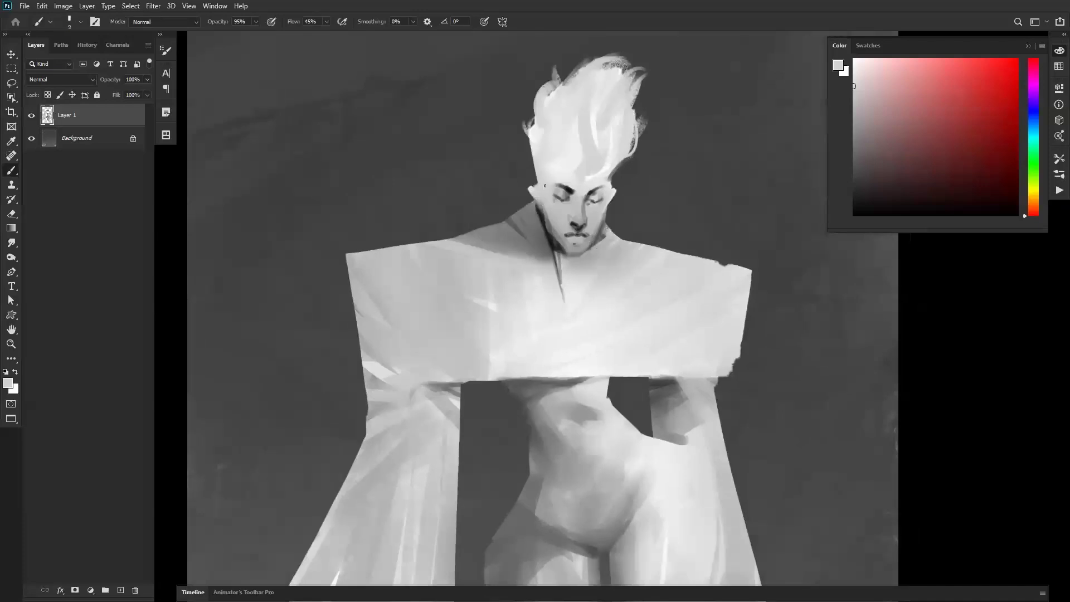
Shrink the eraser and clean up the head's outline beside the ear
key(e)
key(bracketleft)
key(bracketleft)
key(bracketleft)
key(bracketleft)
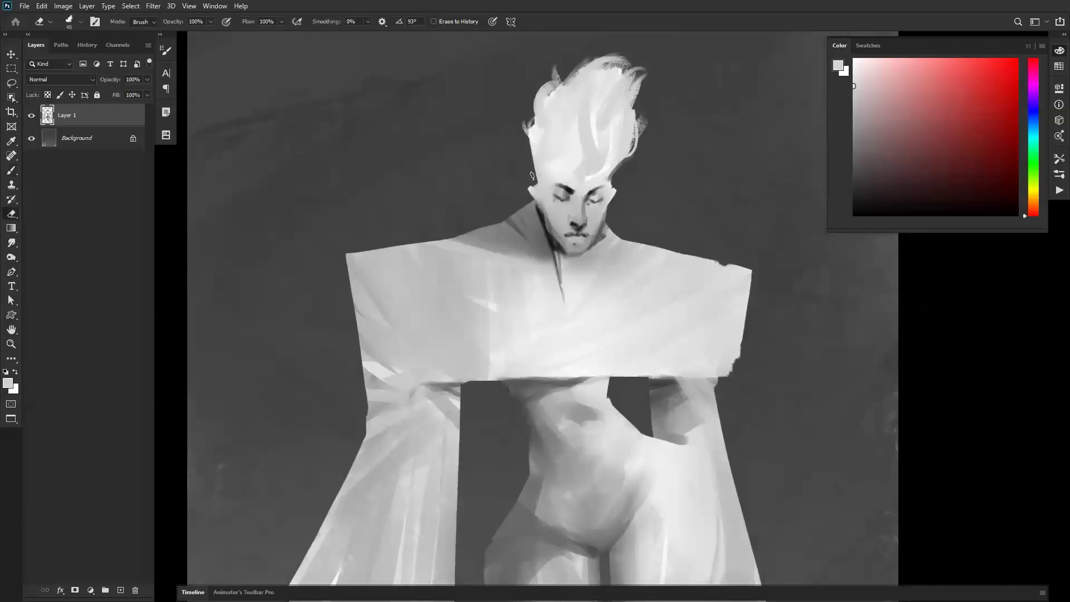
key(b)
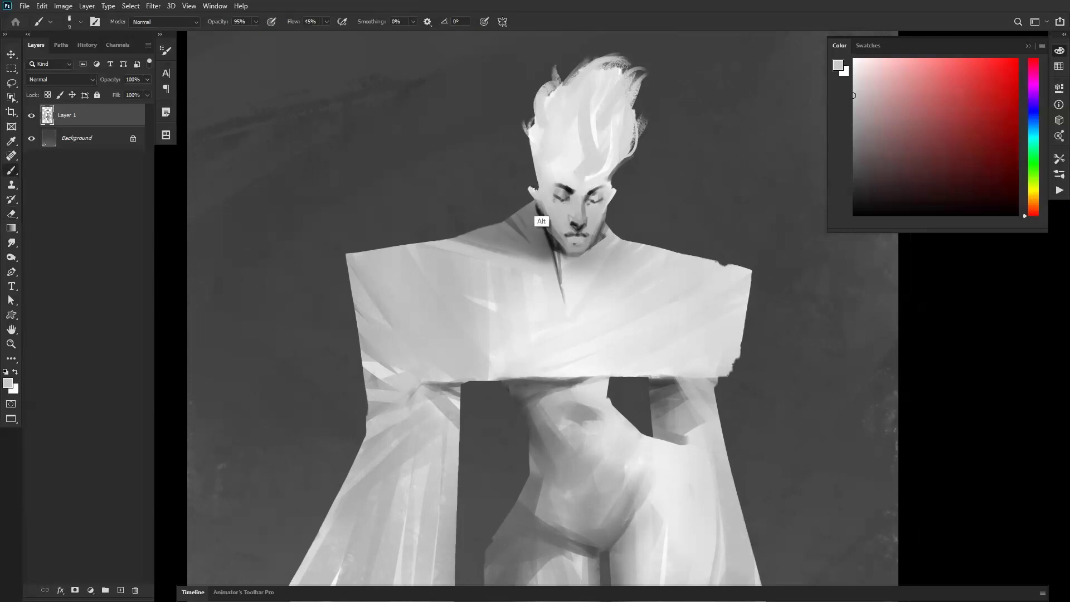
Enlarge the brush slightly and shade the ear in black, sampling a grey beside it
key(d)
key(bracketright)
drag(529, 189, 537, 197)
alt+click(532, 221)
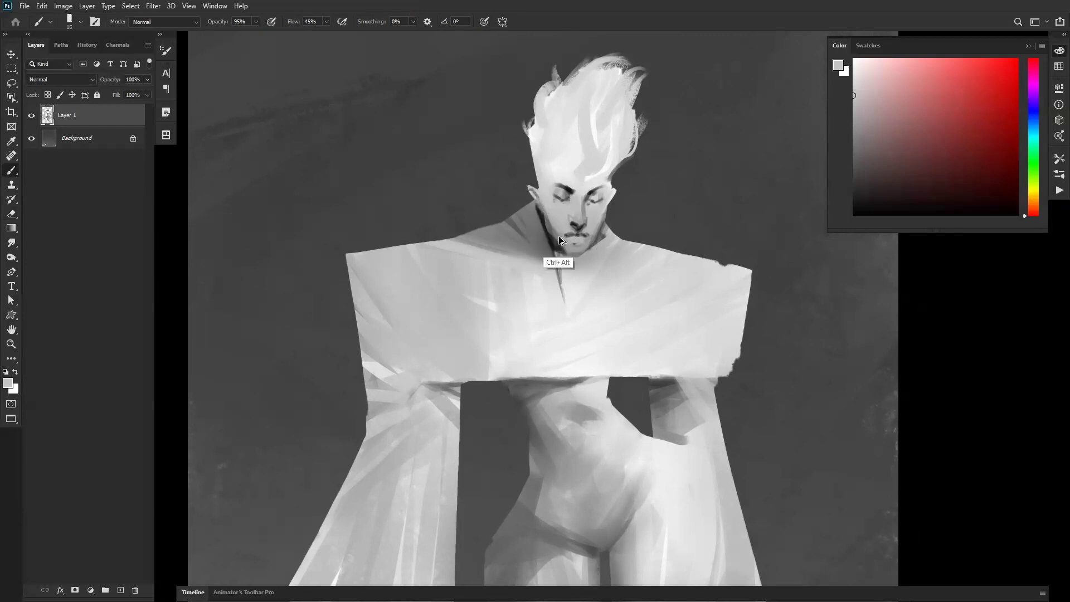
Strengthen the eyebrow in black with a larger brush, and flip the canvas horizontally
key(d)
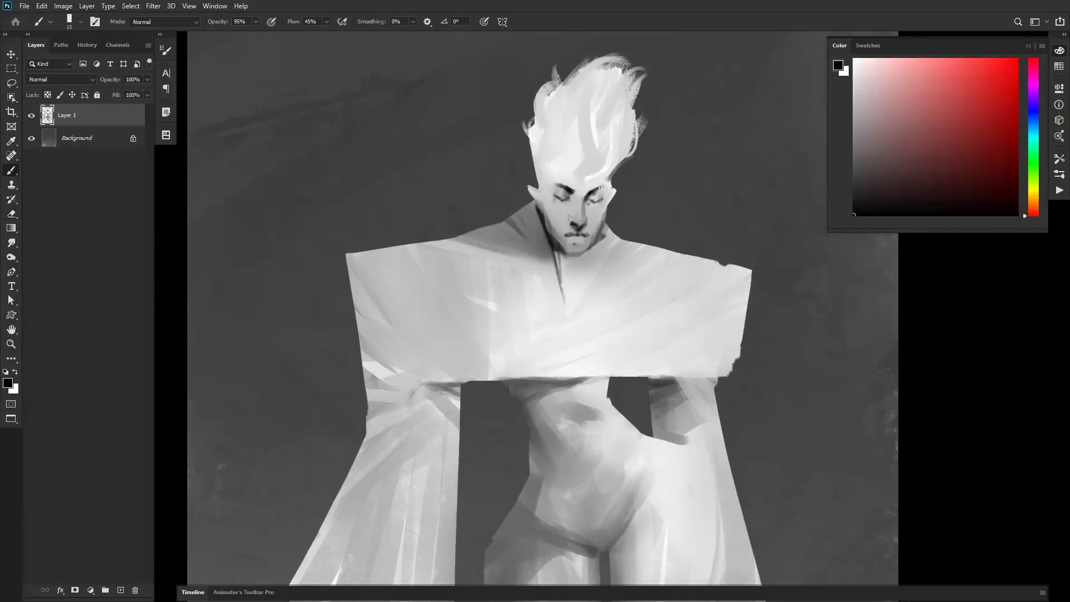
key(])
drag(565, 190, 548, 175)
key(z)
alt+click(584, 268)
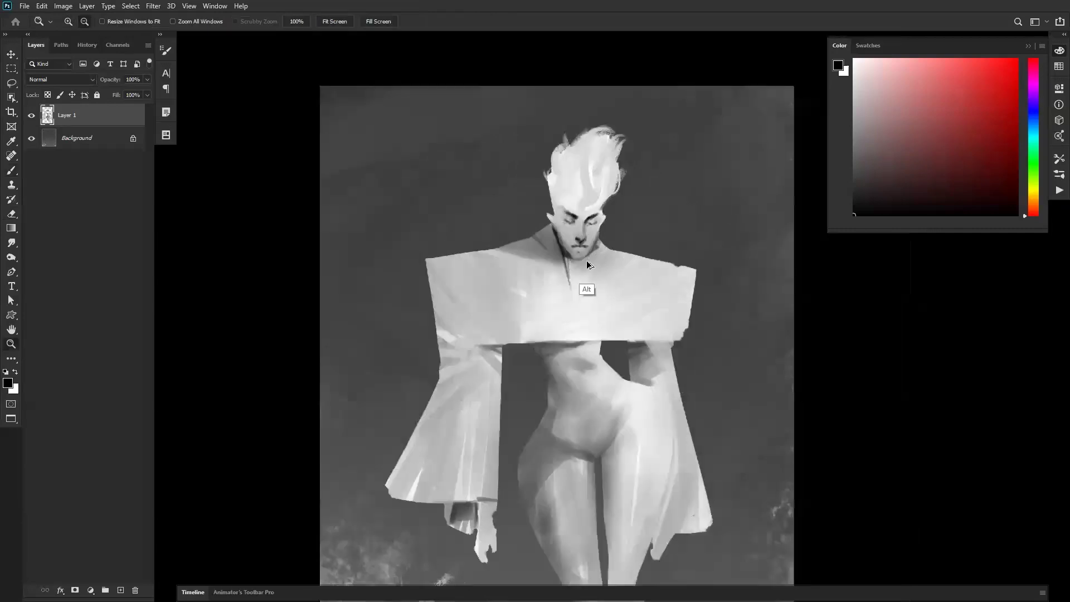
key(ctrl+shift+h)
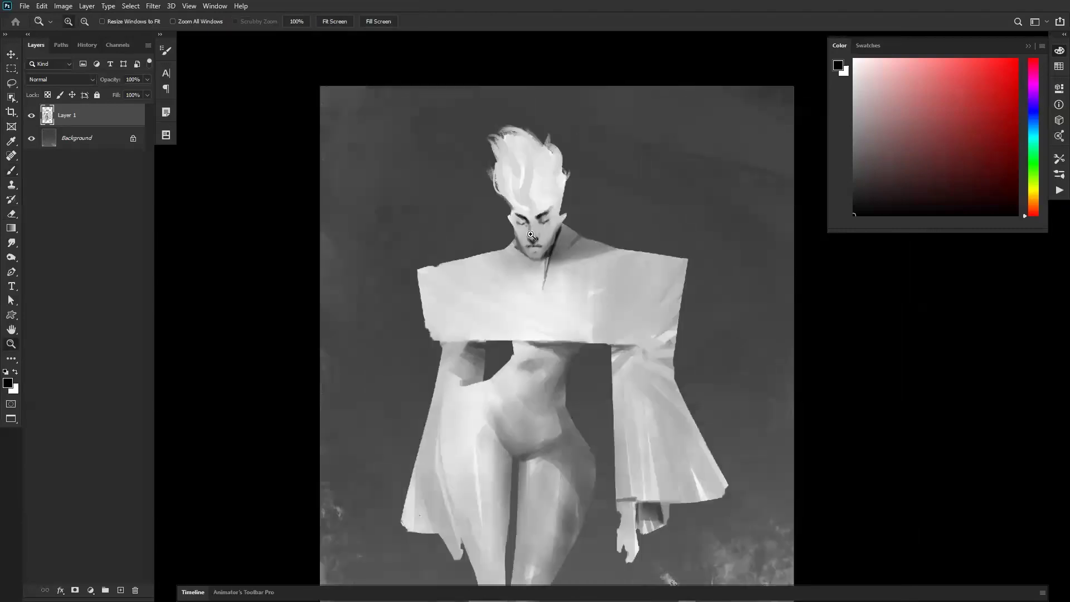
click(555, 247)
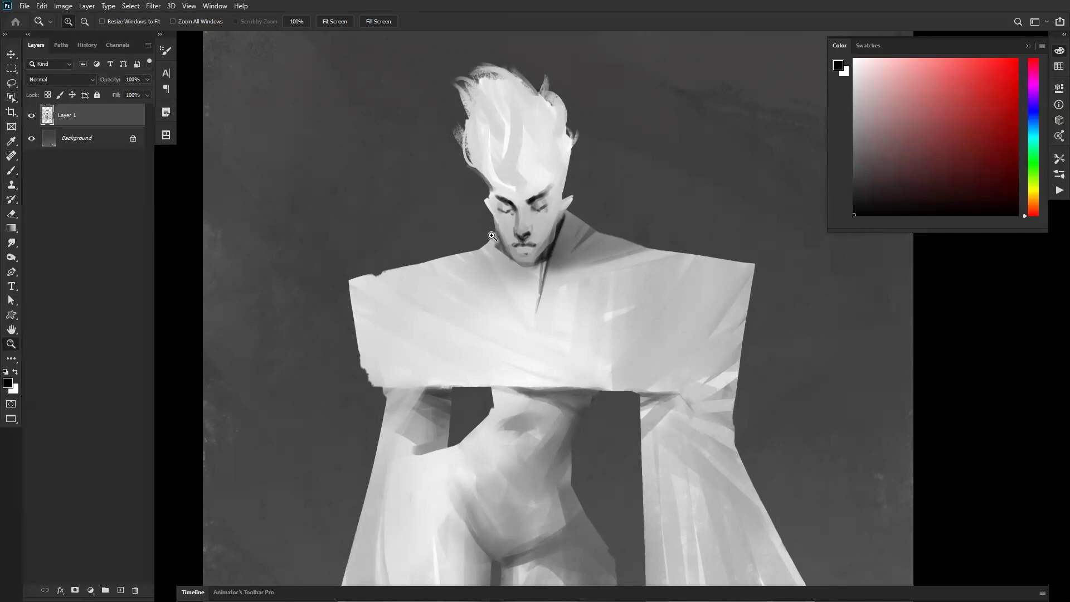
Sample a light grey from the coat and paint the collar's folded edge down the chest with a gradually larger brush
key(b)
alt+click(490, 271)
key(bracketright)
drag(536, 304, 550, 332)
key(bracketright)
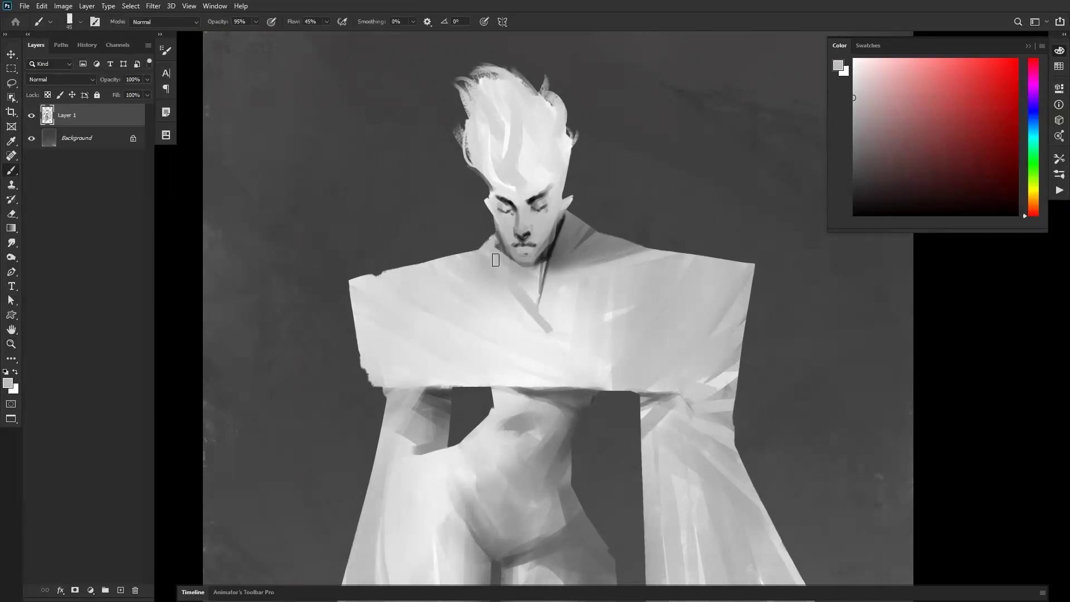
drag(535, 287, 536, 337)
key(bracketright)
mouse_move(562, 245)
mouse_down()
mouse_move(541, 356)
mouse_move(557, 345)
mouse_move(569, 195)
mouse_up()
Refine the collar opening below the chin with lighter greys sampled from the chest, undoing the stray strokes
alt+click(543, 329)
alt+click(563, 333)
alt+click(547, 355)
key(ctrl+z)
drag(546, 319, 552, 296)
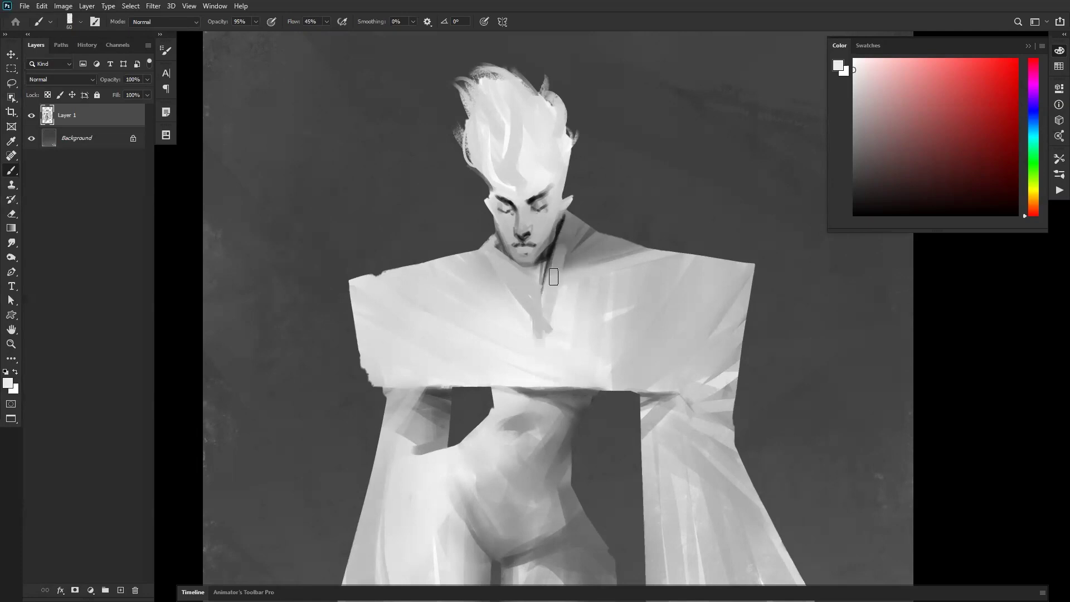
drag(475, 250, 525, 337)
drag(456, 229, 474, 249)
key(ctrl+z)
Lock the layer's transparent pixels and lighten the shoulder beside the collar with a much larger brush
key(slash)
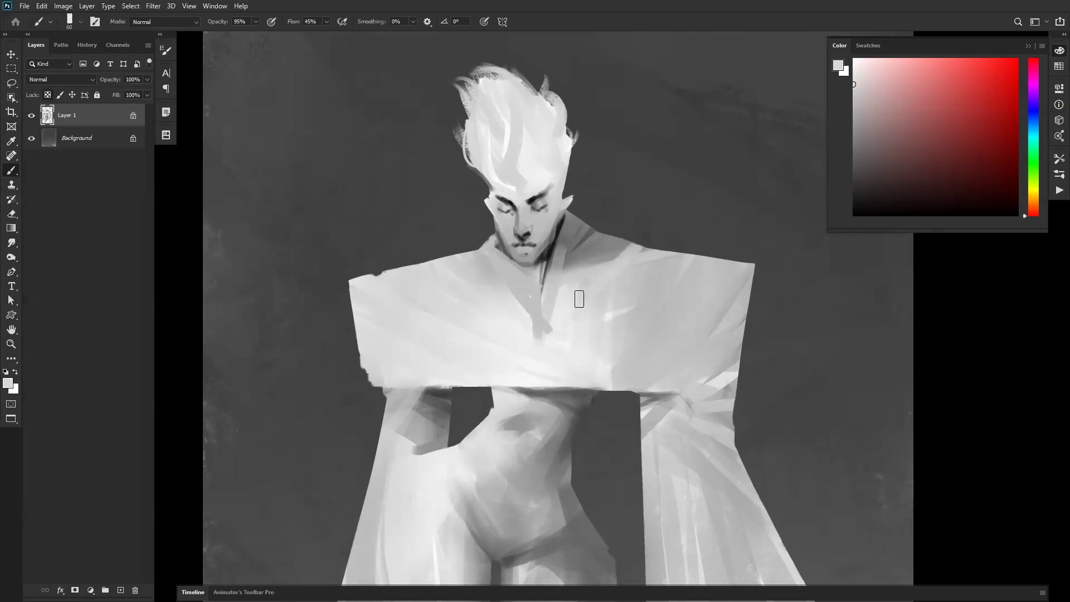
key(bracketright)
key(bracketright)
key(bracketright)
key(bracketright)
key(bracketright)
key(bracketright)
key(bracketright)
key(bracketright)
key(bracketright)
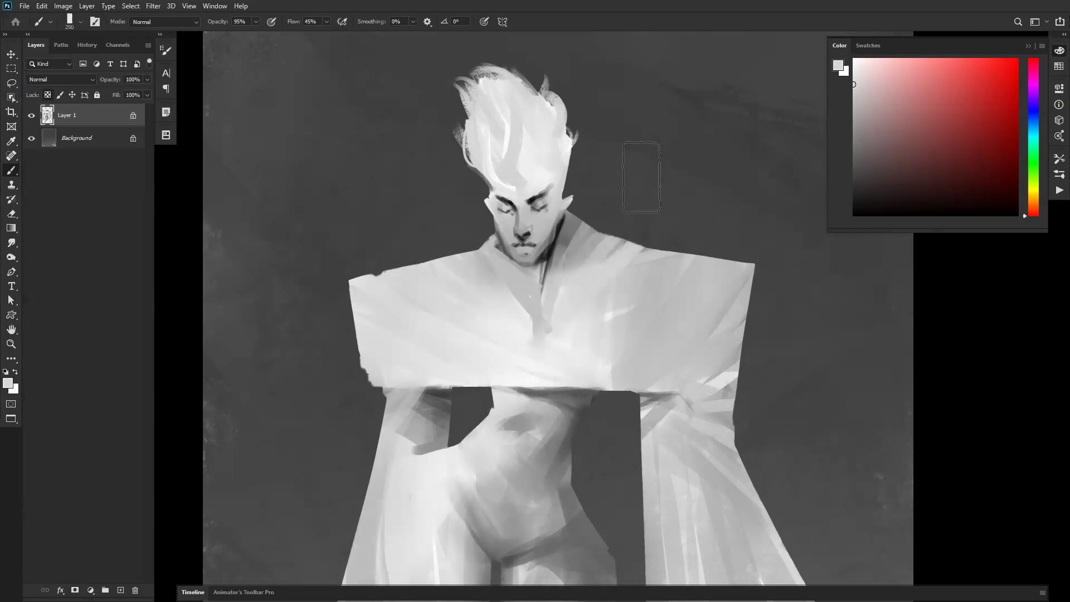
Flip the canvas horizontally to check the figure, and return to a close view of the upper body
key(z)
alt+click(643, 334)
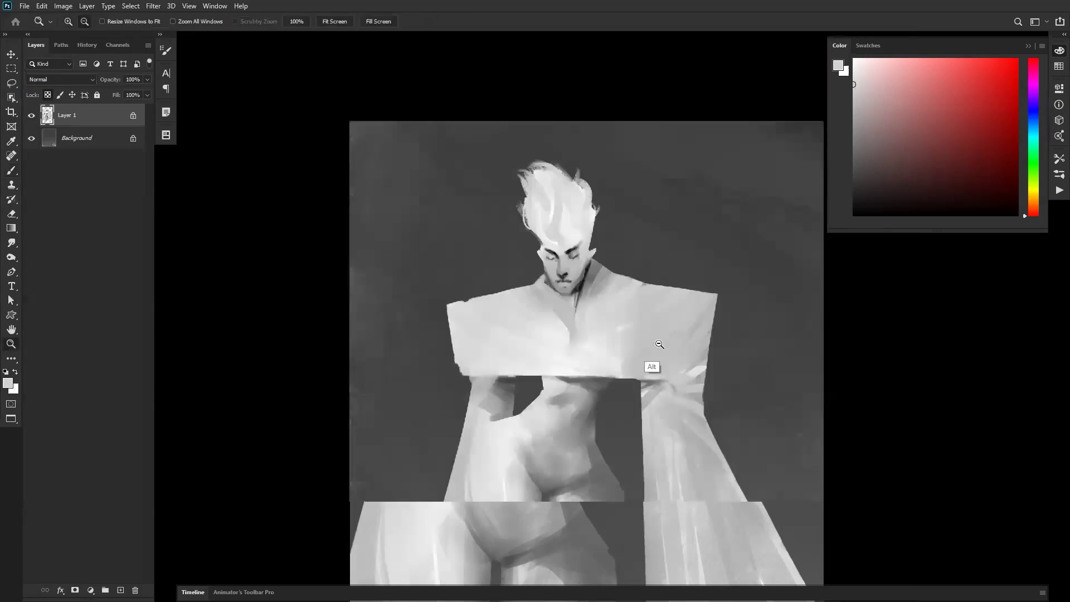
alt+click(652, 340)
alt+click(676, 351)
drag(655, 350, 618, 289)
key(ctrl+h)
click(596, 263)
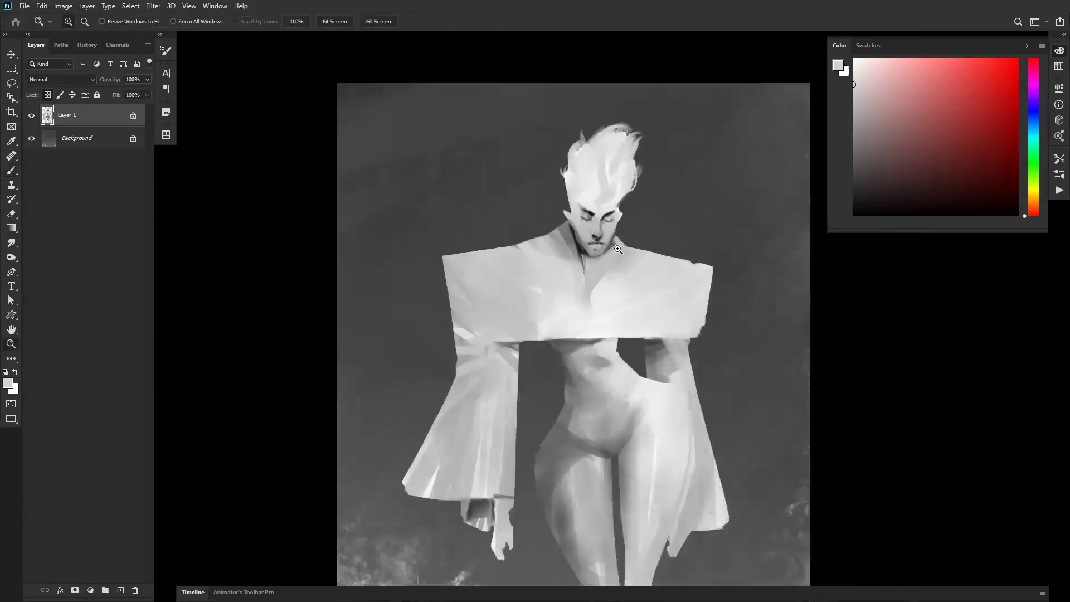
click(591, 257)
Shrink the brush, unlock the layer's transparent pixels and paint light strands along the side of the hair above the ear
key(b)
key(bracketleft)
key(bracketleft)
key(bracketleft)
key(bracketleft)
key(bracketleft)
key(bracketleft)
key(bracketleft)
key(bracketleft)
key(bracketleft)
key(bracketleft)
key(bracketleft)
key(bracketleft)
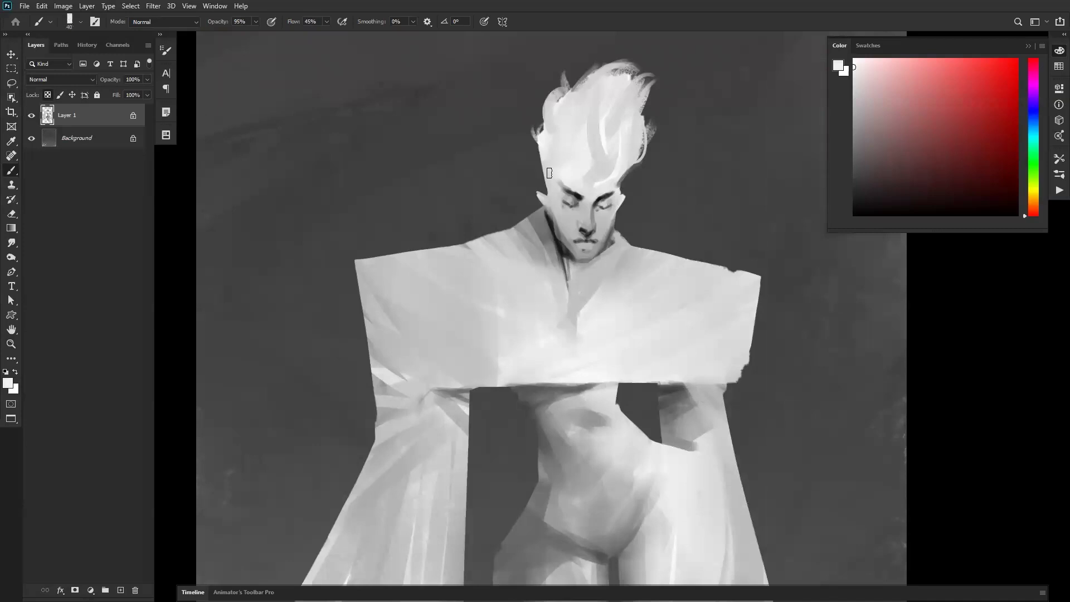
key(slash)
drag(547, 176, 532, 113)
mouse_move(543, 150)
mouse_down()
mouse_move(550, 110)
mouse_move(559, 134)
mouse_move(555, 101)
mouse_move(539, 116)
mouse_up()
Enlarge the brush and extend the top of the hair into a light, swept-up tip
key(bracketright)
key(bracketright)
key(bracketright)
key(bracketright)
key(bracketright)
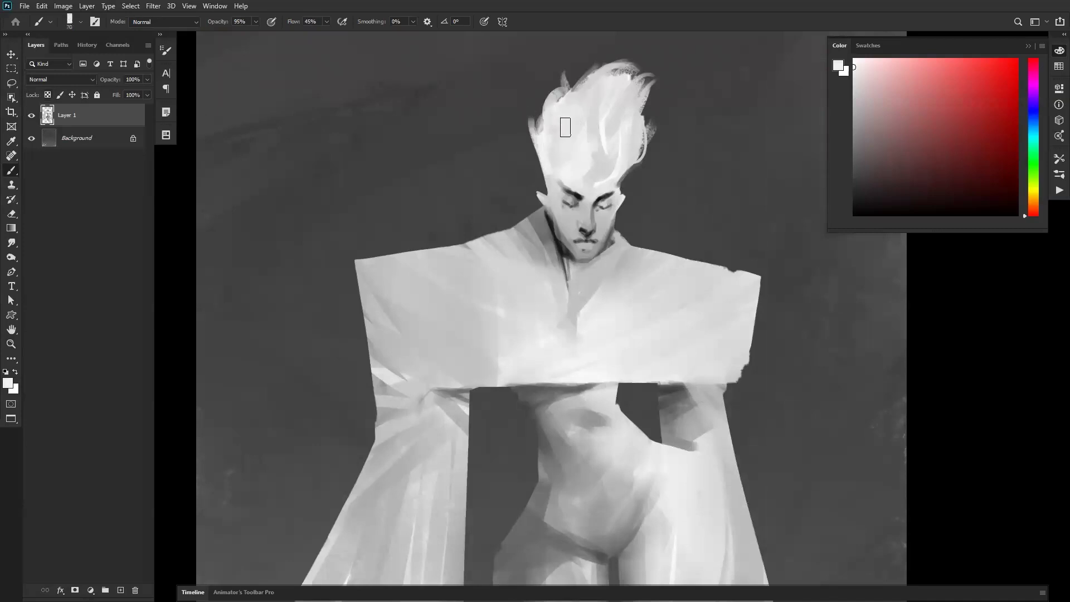
mouse_move(602, 92)
mouse_down()
mouse_move(649, 42)
mouse_move(645, 65)
mouse_up()
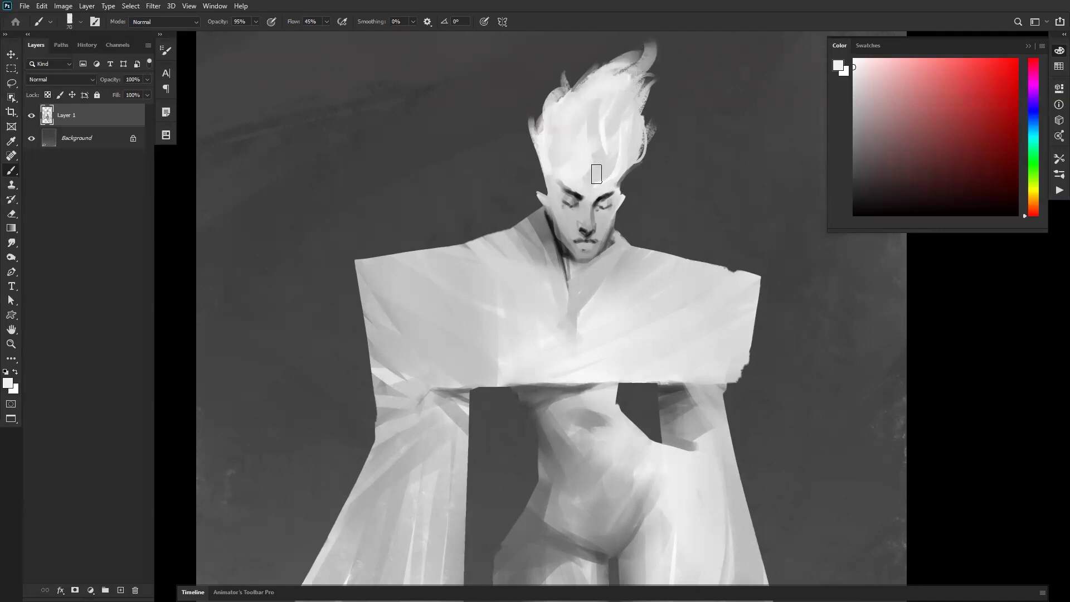
Sample a light tone from the forehead and refine the near eye with a much smaller brush
scroll(584, 196, up, 1)
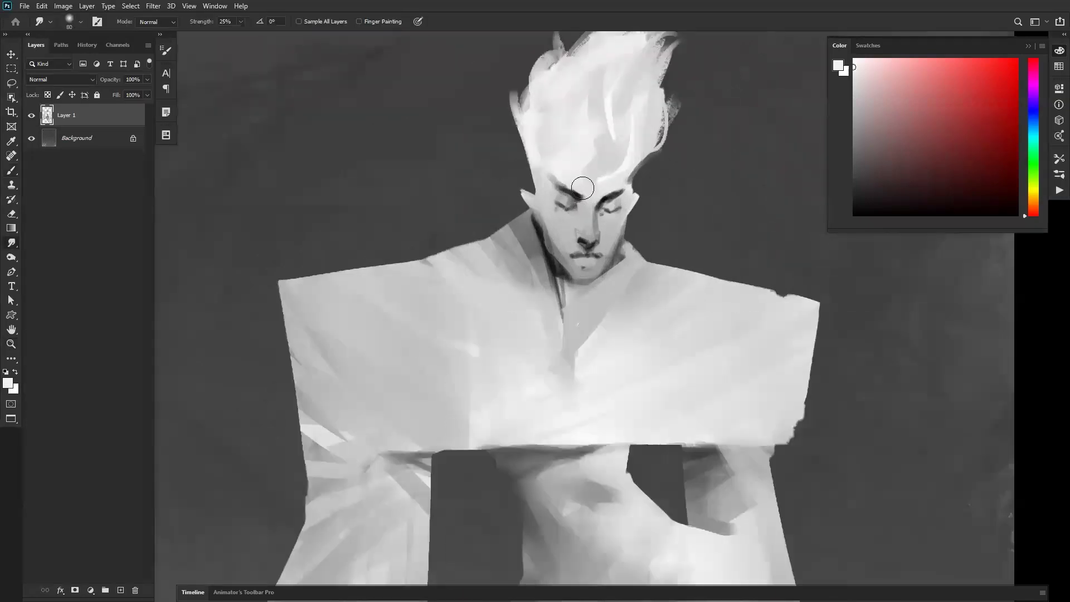
alt+click(590, 180)
key(bracketleft)
key(bracketleft)
key(bracketleft)
key(bracketleft)
key(bracketleft)
drag(559, 199, 571, 210)
Paint dark accents on the far eye in black with a fine brush, undoing the unwanted stroke
key(d)
key(bracketleft)
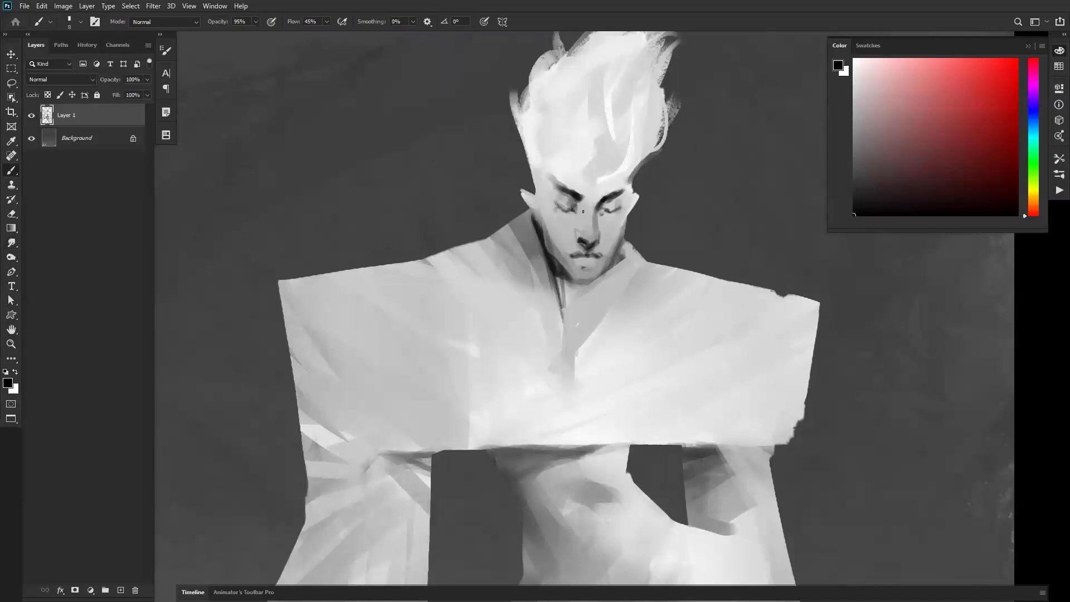
key(bracketright)
key(bracketright)
key(ctrl+z)
key(bracketleft)
drag(619, 208, 608, 214)
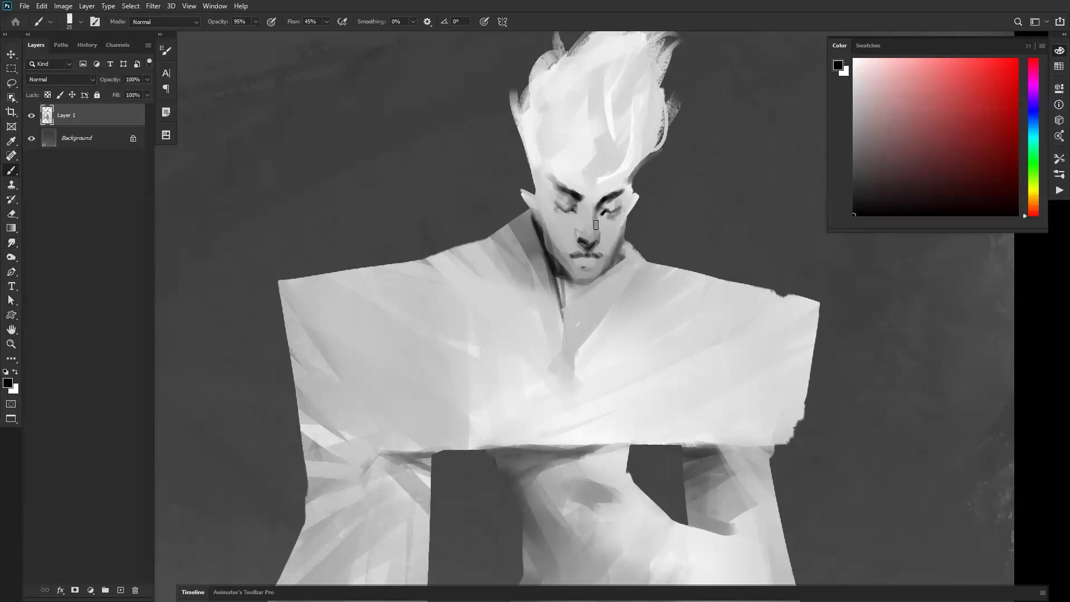
Sharpen the eyebrows and eye sockets with black and greys sampled from the face
alt+click(566, 215)
key(d)
alt+click(547, 181)
alt+click(625, 186)
alt+click(624, 185)
key(bracketleft)
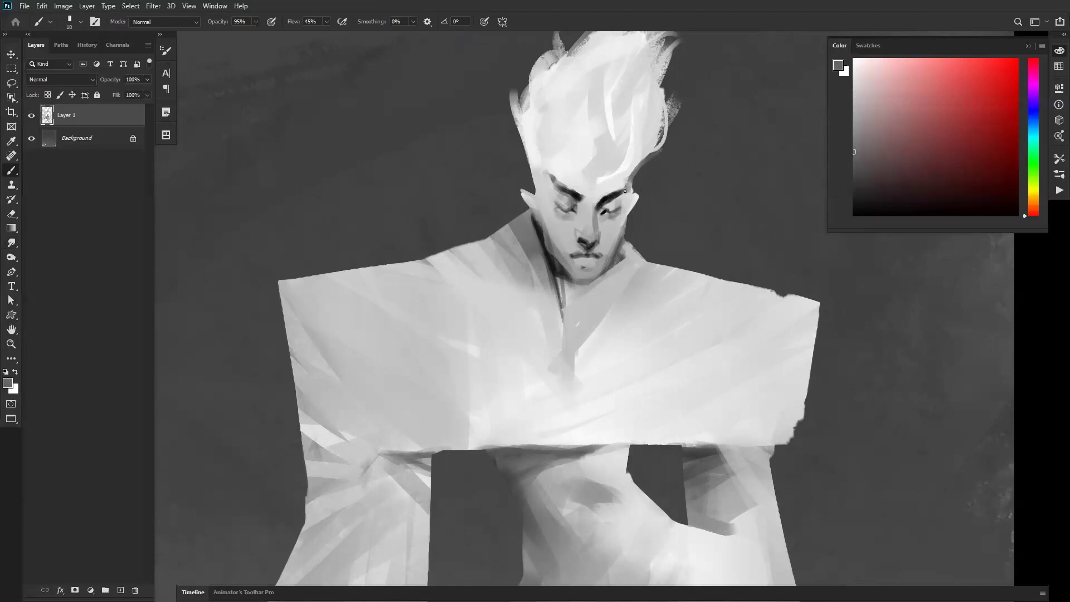
Darken the far side of the face from the ear down to the jaw with a small black brush, and sample a jaw grey
alt+click(626, 198)
key(d)
alt+click(627, 210)
key(bracketleft)
key(d)
drag(627, 195, 606, 269)
alt+click(606, 273)
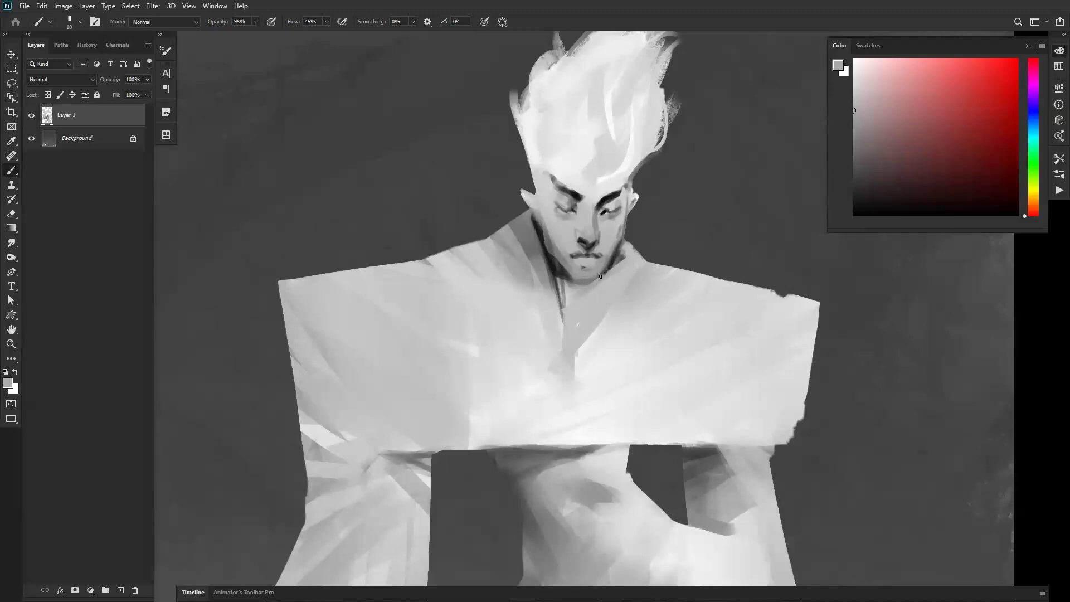
Zoom out to the whole figure and flip the canvas horizontally to check the face
key(z)
alt+click(623, 290)
alt+click(623, 290)
alt+click(629, 308)
alt+click(629, 309)
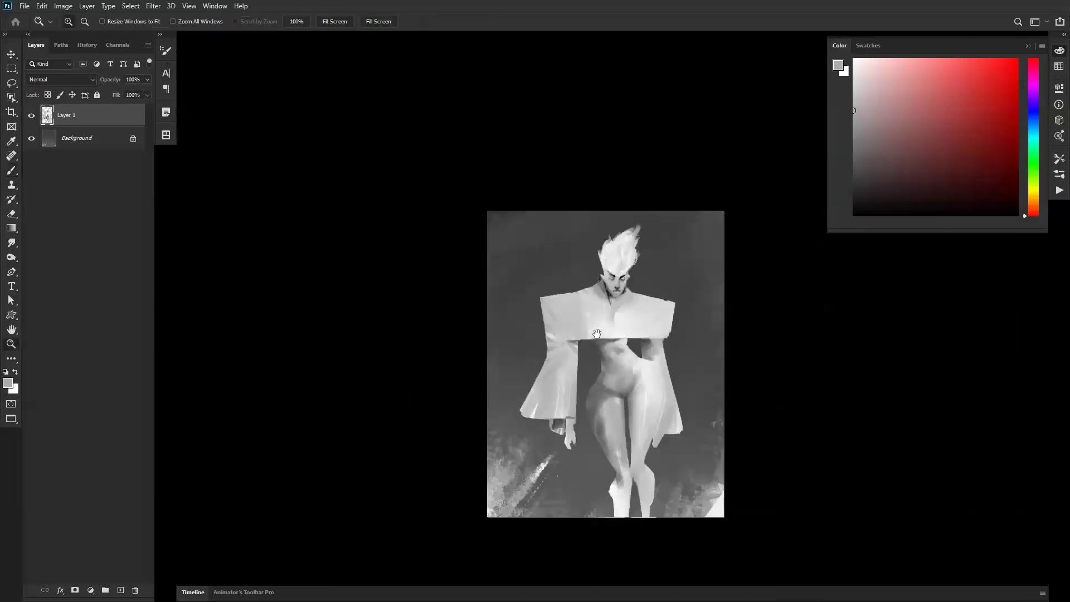
drag(600, 375, 554, 322)
click(591, 283)
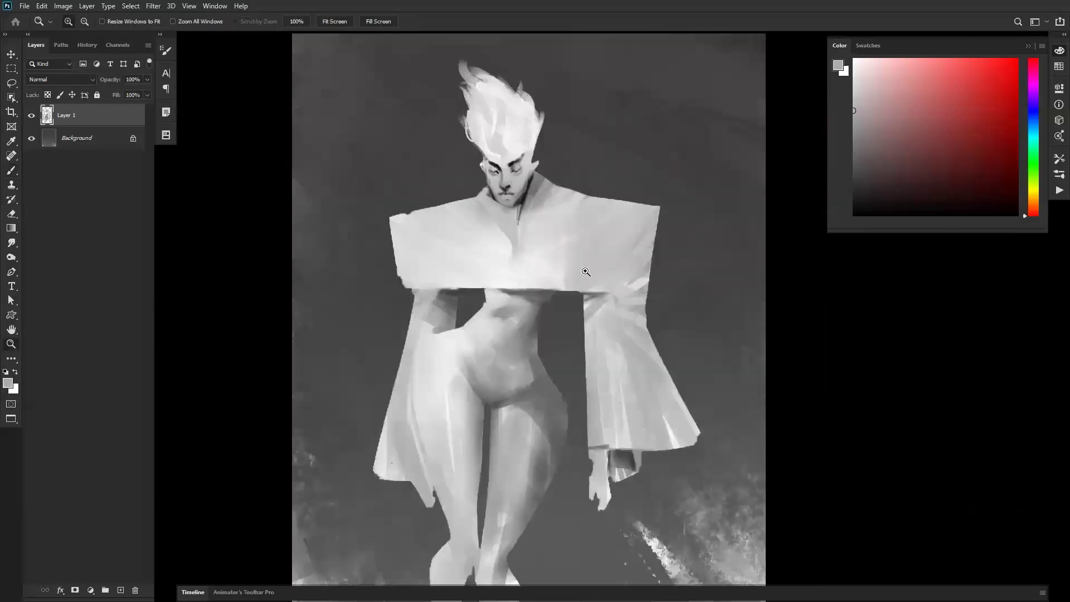
Shape the collar beside the jaw in sampled grey and paint its inner gap in black with a smaller brush
key(b)
alt+click(485, 220)
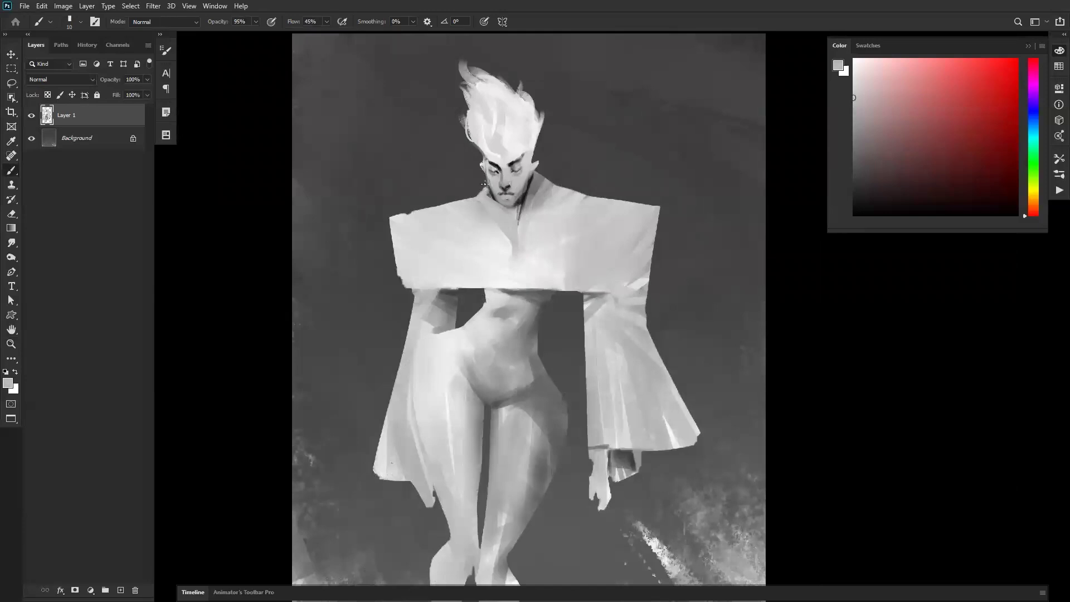
key(d)
key(bracketleft)
Review the whole figure, flip the canvas back horizontally and zoom in on the upper body
key(z)
alt+click(545, 267)
alt+click(545, 268)
alt+click(549, 267)
key(ctrl+shift+h)
click(557, 282)
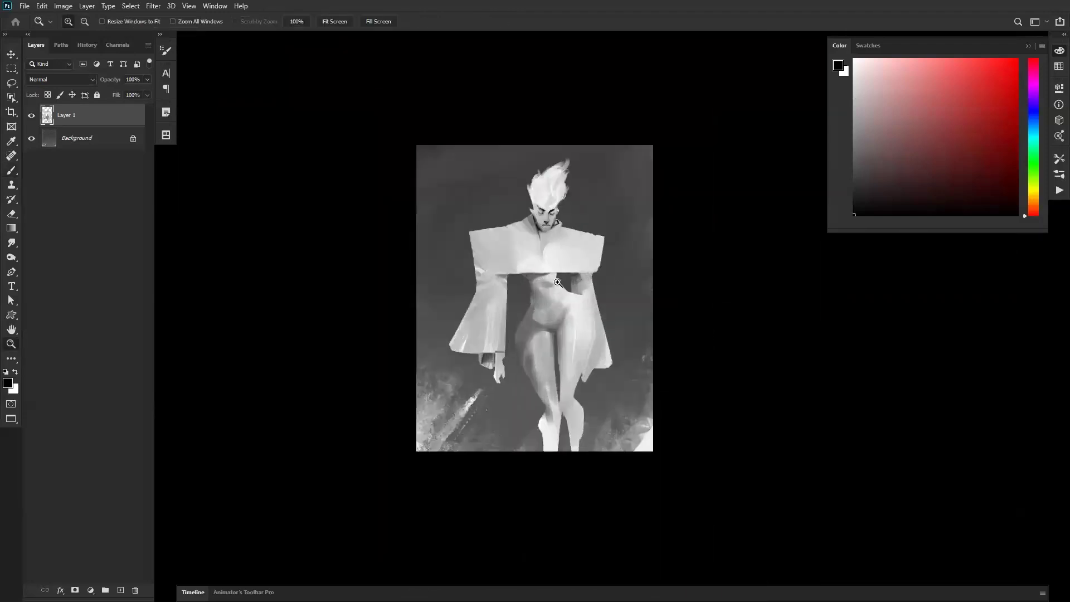
click(557, 283)
click(565, 226)
Soften the near eye's shading with a smaller Smudge brush and touch up the face in a sampled light grey
key(r)
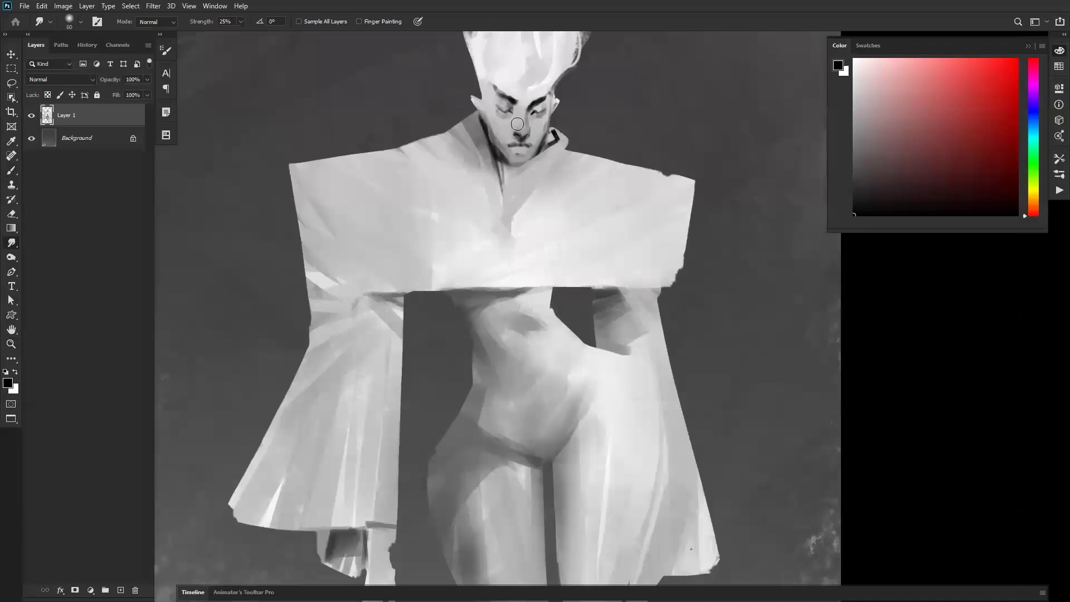
key(bracketleft)
key(bracketleft)
drag(501, 102, 492, 97)
key(b)
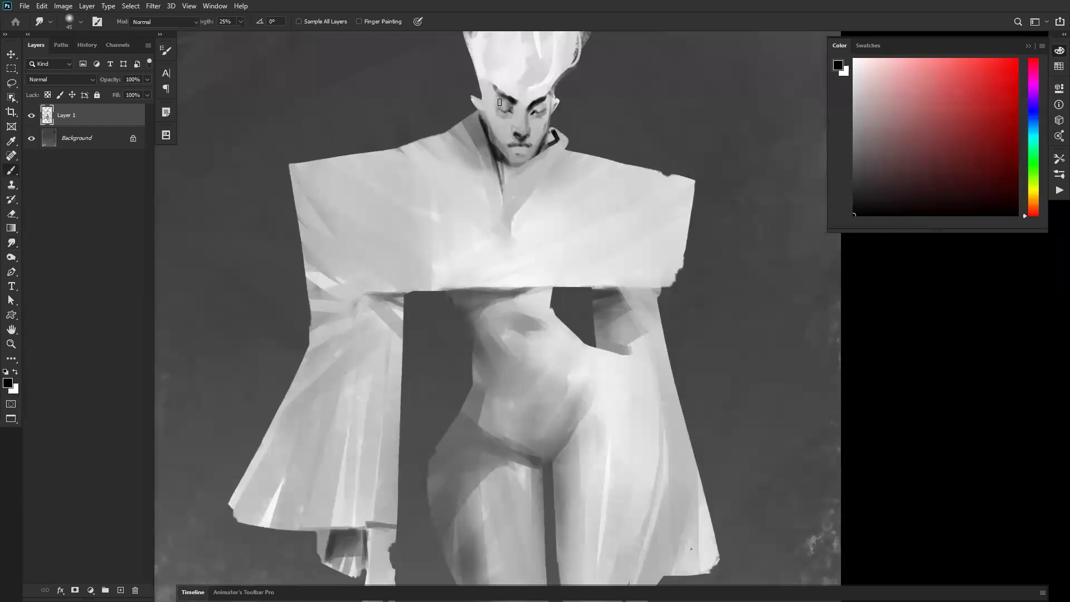
alt+click(521, 118)
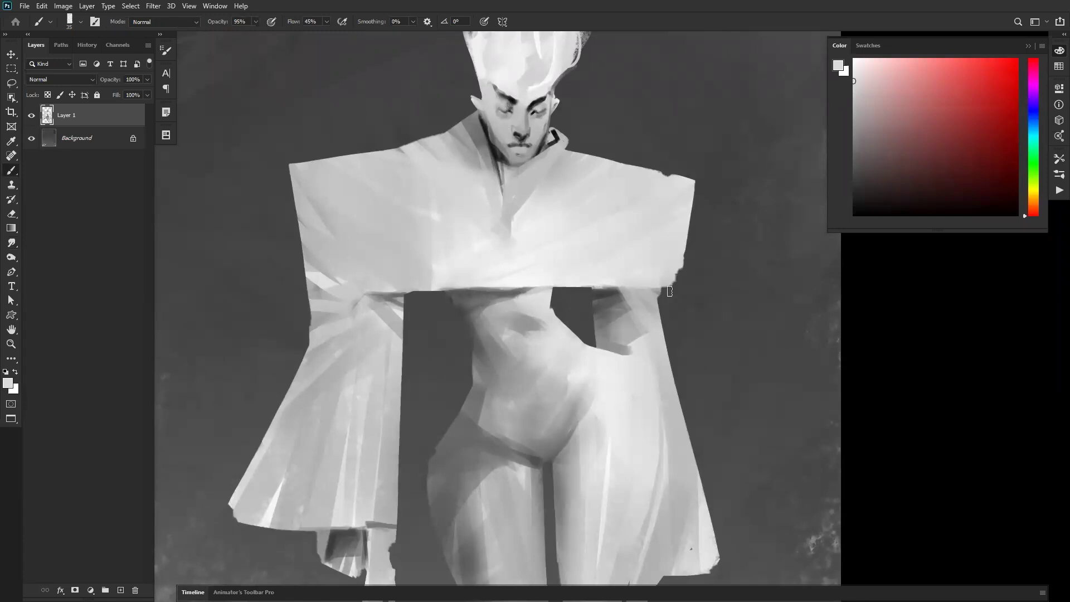
drag(505, 113, 501, 156)
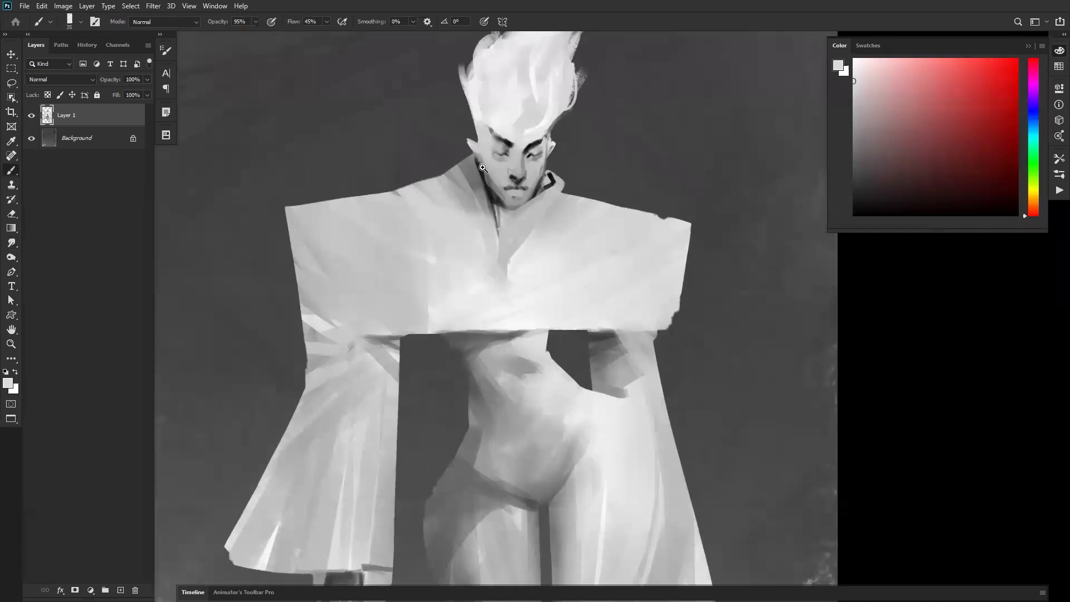
Retouch the far eye and ear edge with a very fine brush in sampled light greys, undoing a bad stroke
click(482, 167)
key(bracketleft)
key(bracketleft)
key(bracketleft)
key(bracketleft)
key(bracketleft)
key(bracketleft)
key(bracketright)
alt+click(554, 142)
key(ctrl+z)
alt+click(548, 149)
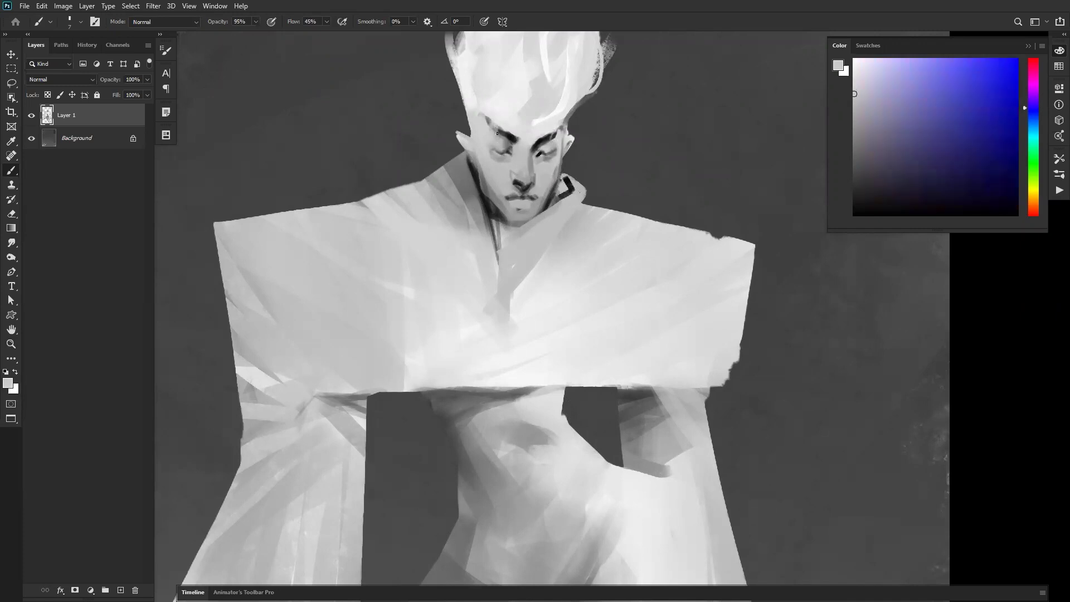
Enlarge the brush and shade the near eye area, cheek and jaw with greys sampled from the face
alt+click(497, 137)
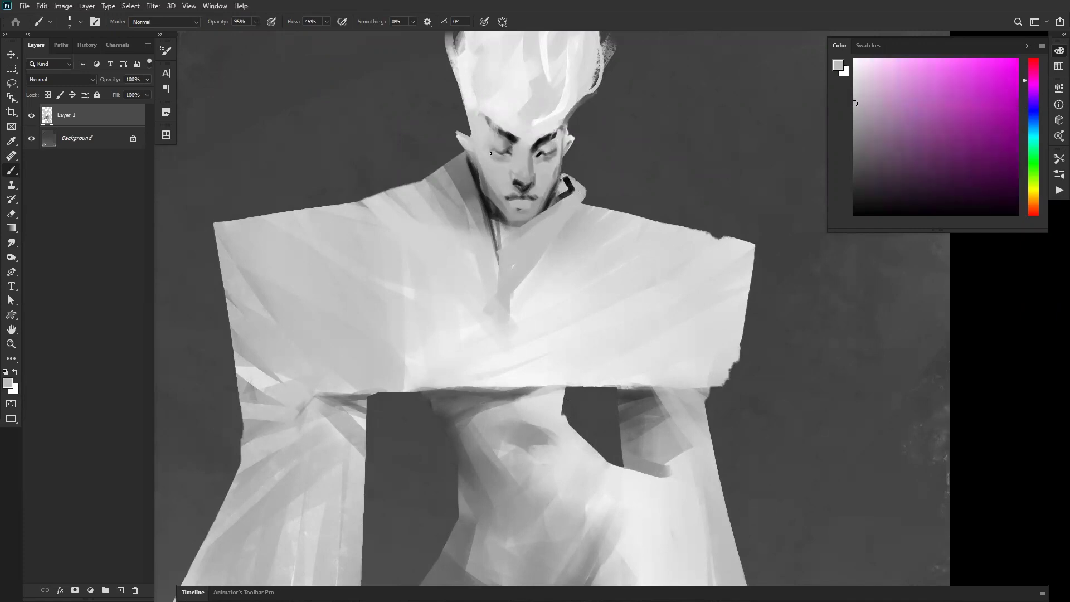
key(bracketright)
key(bracketright)
key(bracketright)
key(bracketright)
key(bracketright)
key(bracketright)
key(bracketright)
key(bracketright)
alt+click(495, 188)
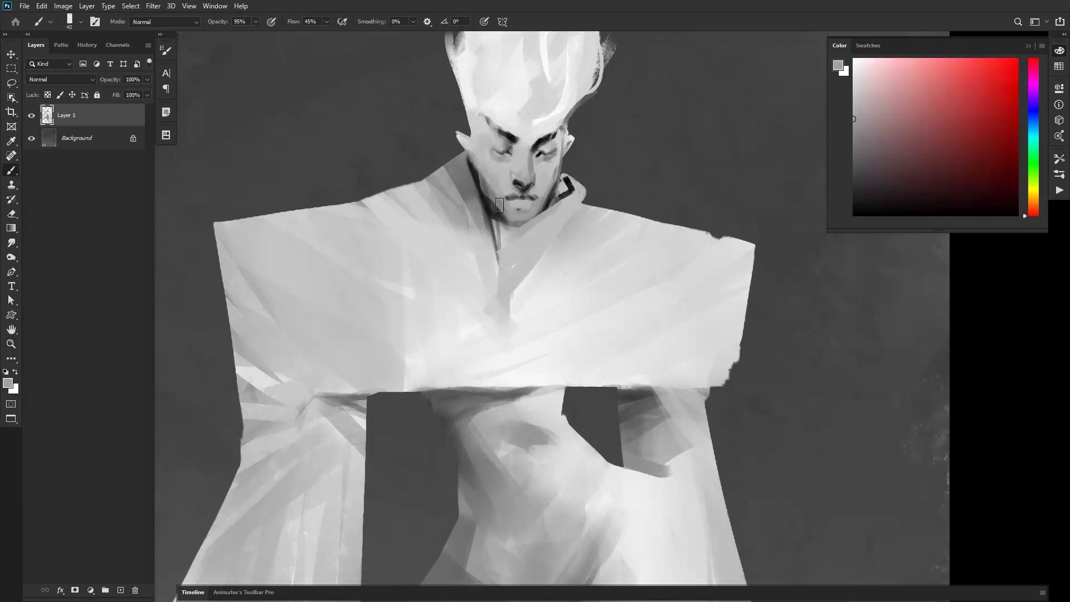
alt+click(504, 180)
alt+click(502, 178)
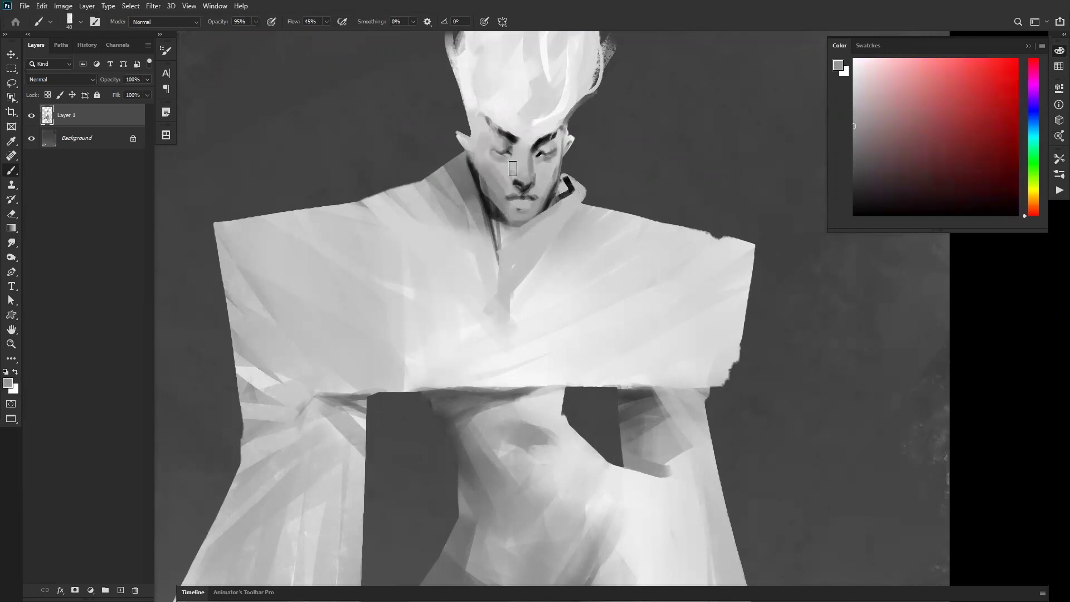
Fit the whole painting in view, flip the canvas horizontally and zoom in on the face
key(z)
key(ctrl+0)
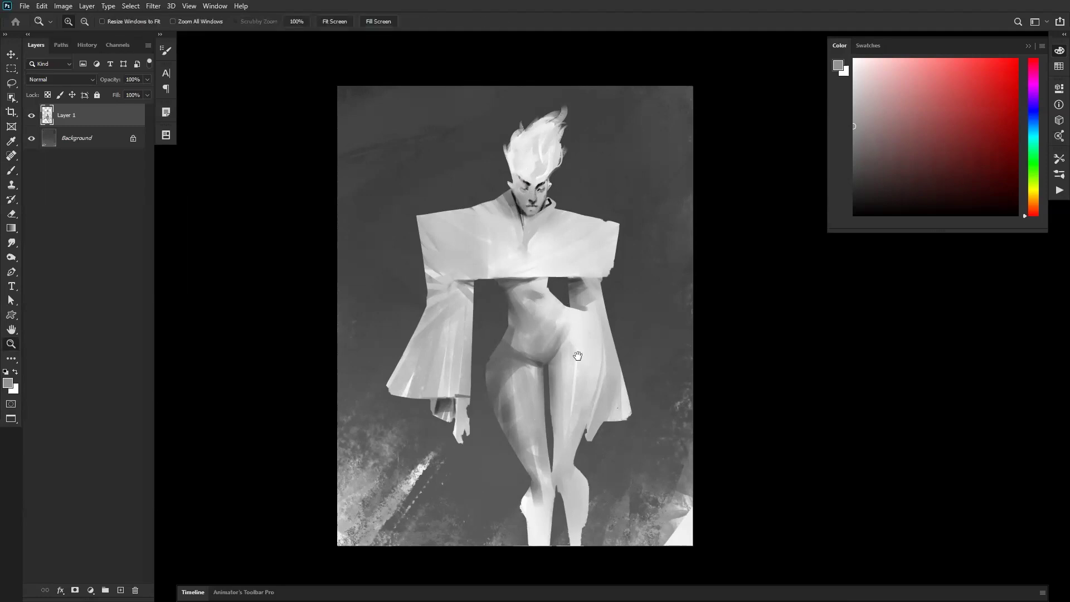
drag(576, 361, 582, 301)
key(ctrl+shift+h)
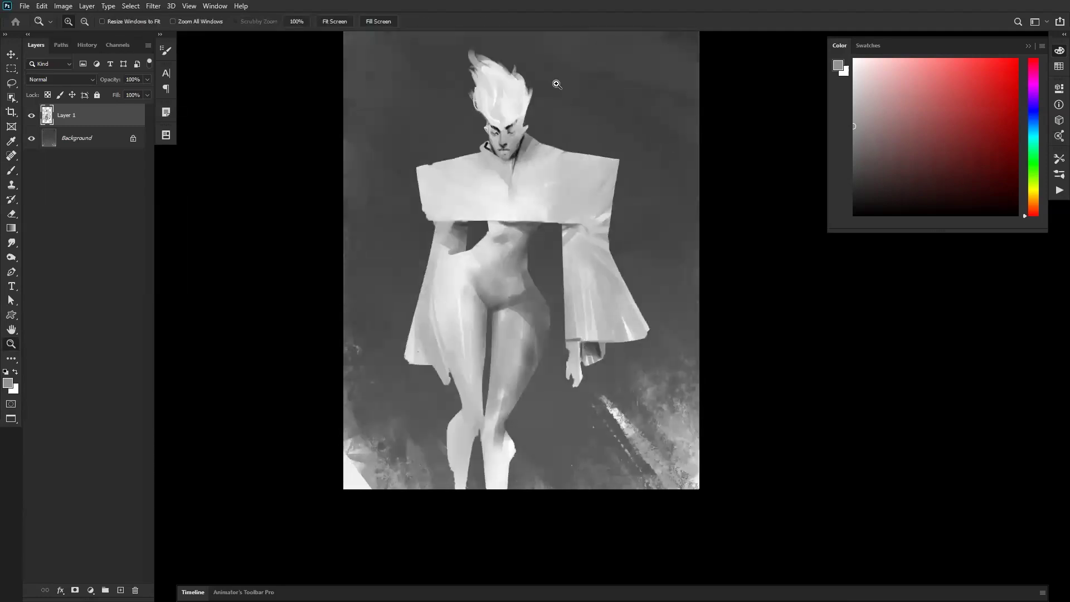
click(505, 149)
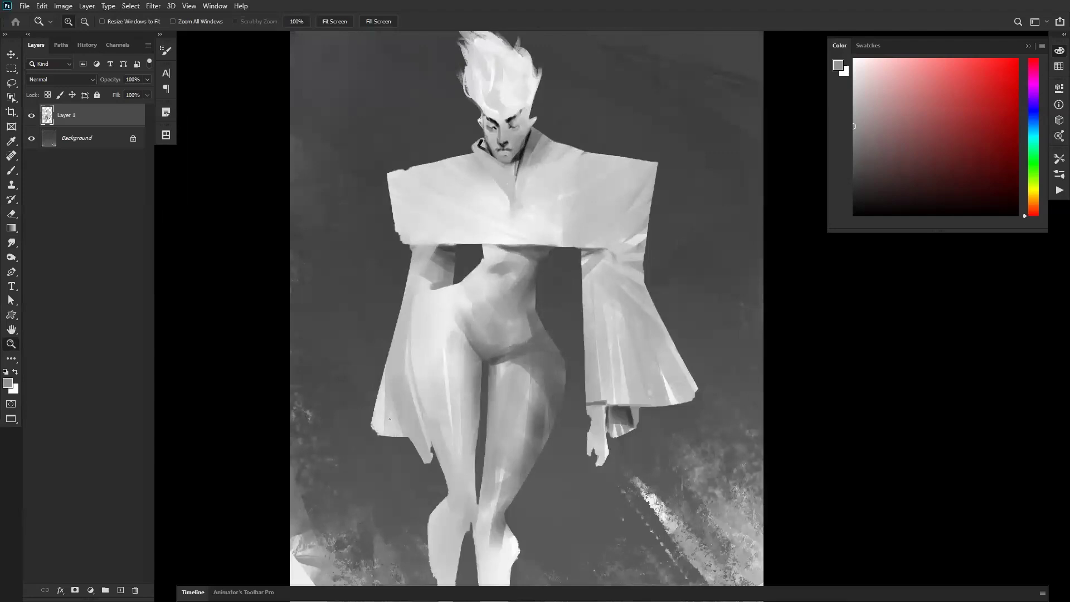
click(496, 199)
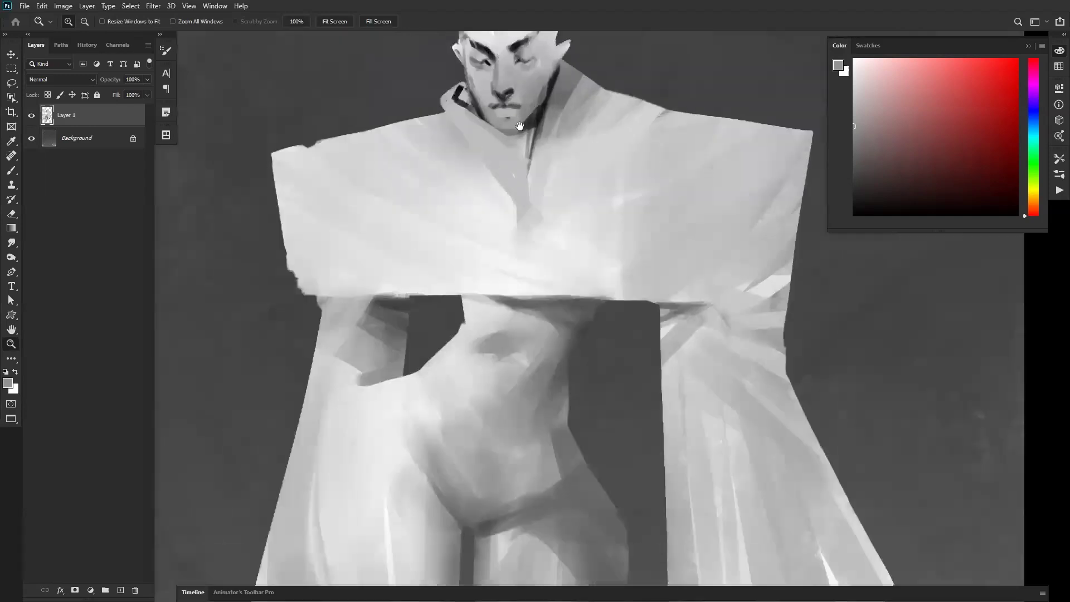
drag(520, 126, 507, 260)
Define the eyelid lines of both eyes in black with a fine brush, and flip the canvas horizontally
key(b)
key(d)
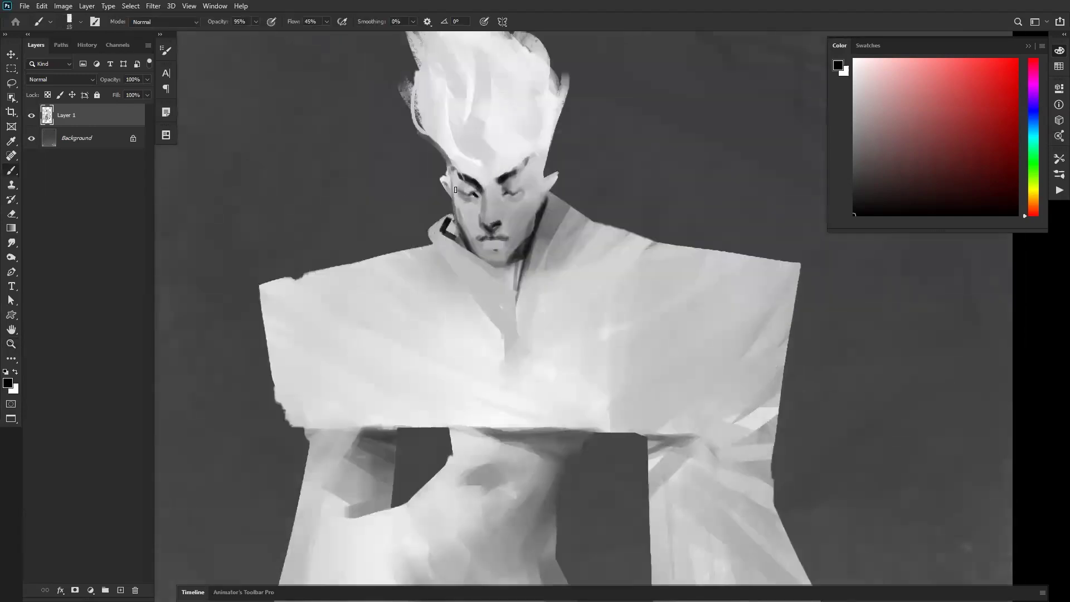
key(bracketleft)
alt+click(466, 213)
key(d)
key(bracketright)
key(bracketright)
key(ctrl+h)
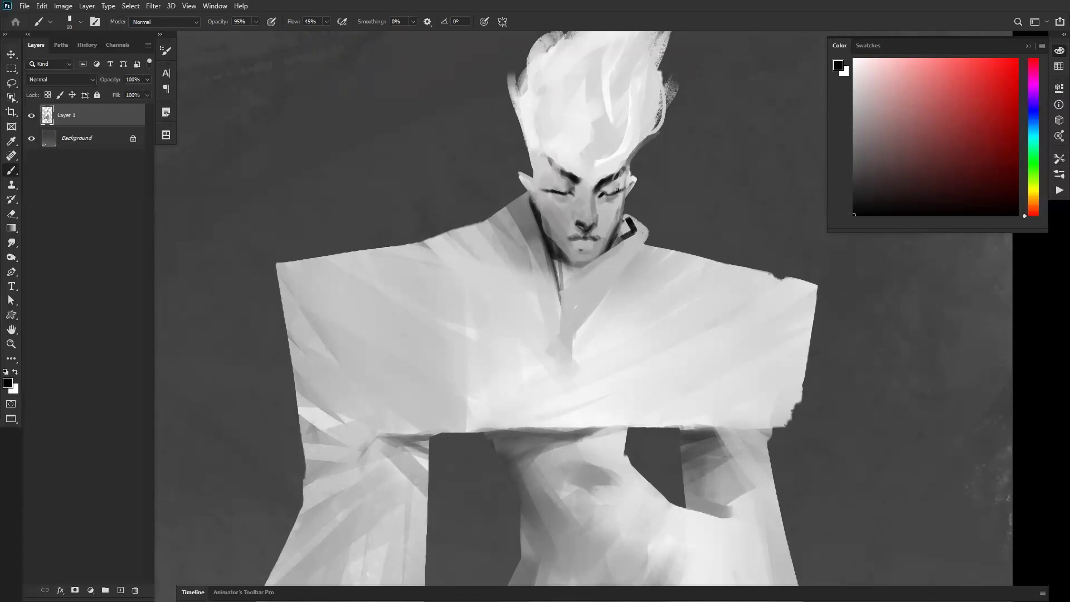
Clean up the near eyebrow and eyelid with sampled light greys, shrinking the brush for the eye details
alt+click(550, 198)
alt+click(542, 188)
alt+click(551, 170)
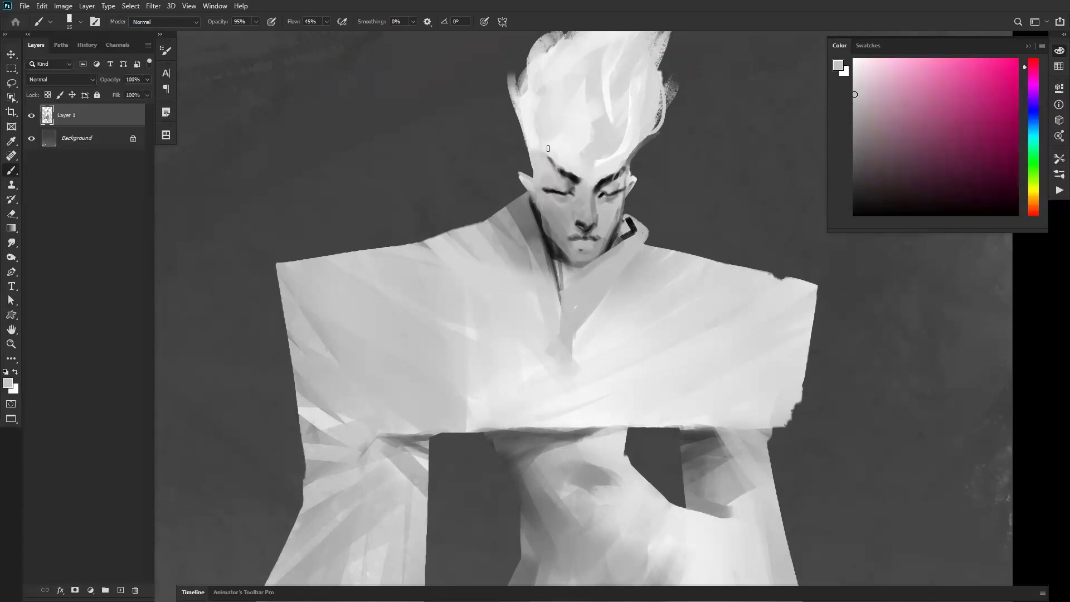
alt+click(571, 177)
key(bracketleft)
key(bracketleft)
key(bracketleft)
key(bracketleft)
alt+click(551, 196)
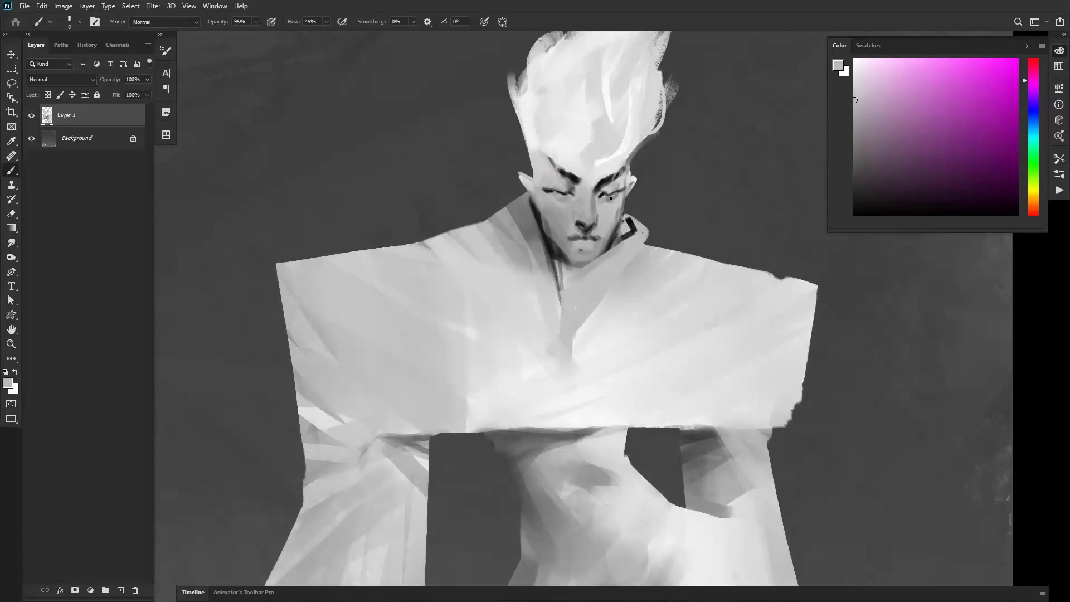
Refine the eye nearest the folded collar and its surrounding skin with light greys sampled from the face
alt+click(616, 191)
alt+click(613, 220)
alt+click(620, 194)
alt+click(620, 190)
alt+click(627, 167)
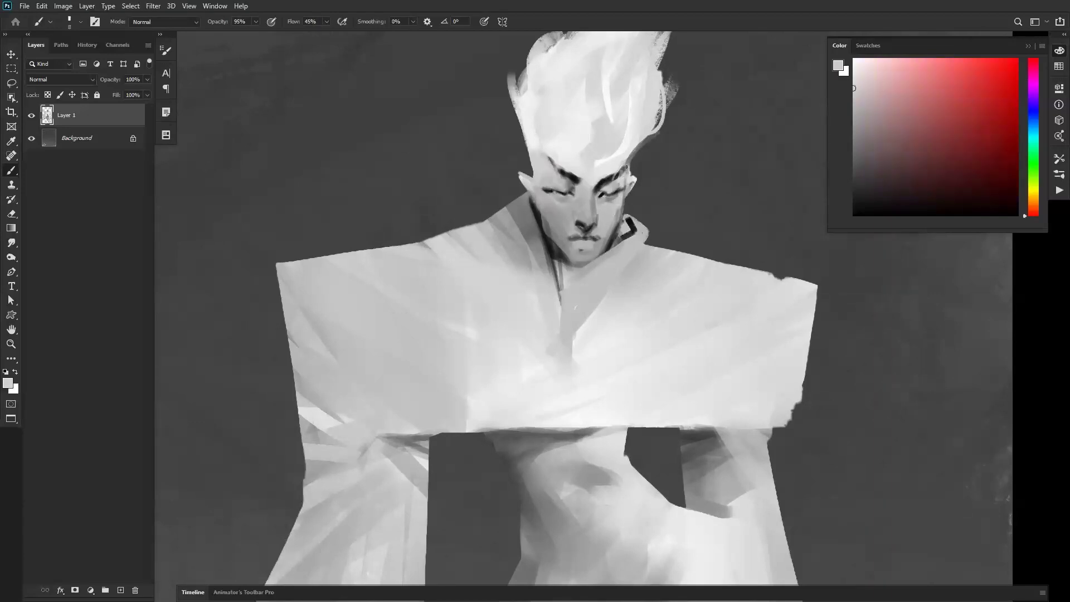
Try larger brush strokes in sampled greys beside the ear and along the outer edge of the hair
alt+click(535, 204)
key(bracketright)
key(bracketright)
key(bracketright)
key(bracketright)
key(bracketright)
mouse_move(522, 177)
mouse_down()
mouse_move(546, 226)
mouse_move(538, 195)
mouse_up()
alt+click(539, 244)
mouse_move(526, 149)
mouse_down()
mouse_move(536, 193)
mouse_move(520, 110)
mouse_up()
key(ctrl+alt+z)
key(ctrl+alt+z)
Paint a loose hair strand rising outward from the temple in a sampled light grey, and flip the canvas horizontally
alt+click(541, 180)
mouse_move(536, 186)
mouse_down()
mouse_move(517, 117)
mouse_move(488, 72)
mouse_up()
key(z)
alt+click(566, 186)
alt+click(566, 186)
alt+click(566, 186)
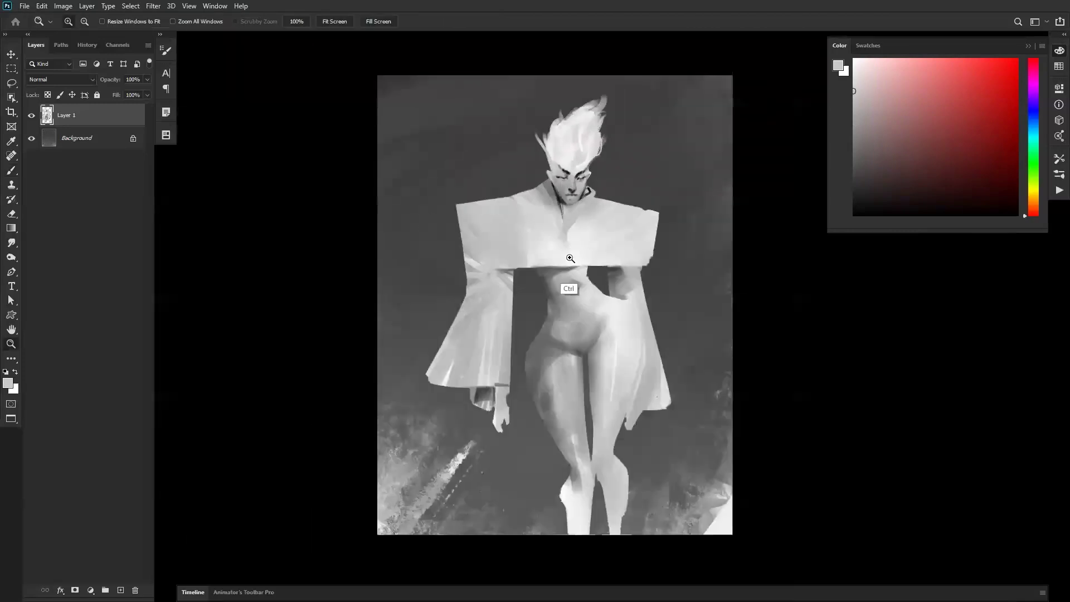
key(ctrl+shift+h)
Soften the hairline with the Smudge tool and retouch the mouth and chin with sampled greys
click(540, 181)
click(557, 176)
key(r)
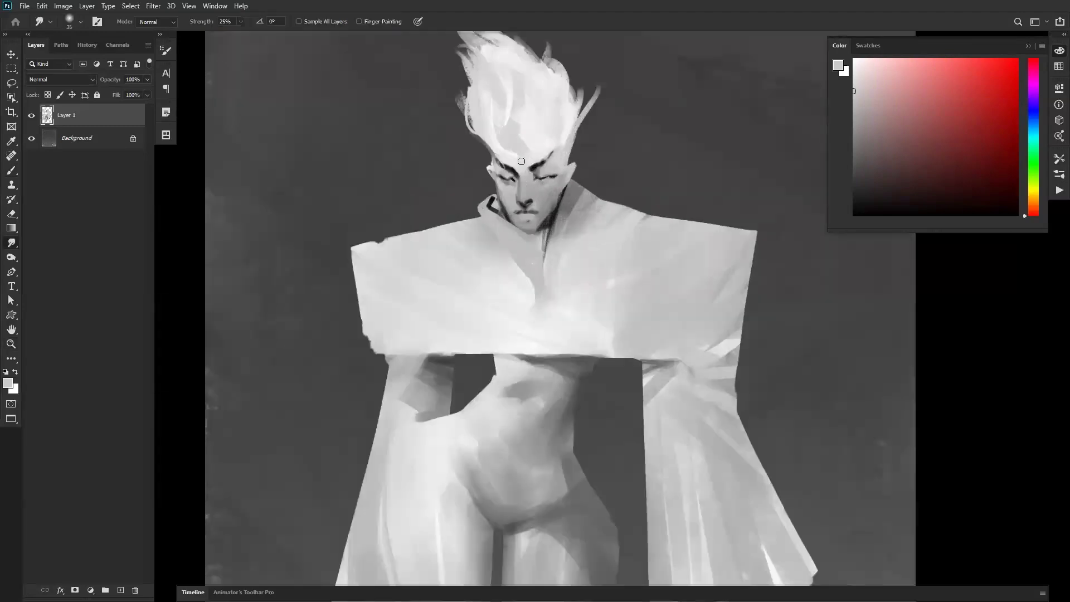
key(b)
alt+click(511, 213)
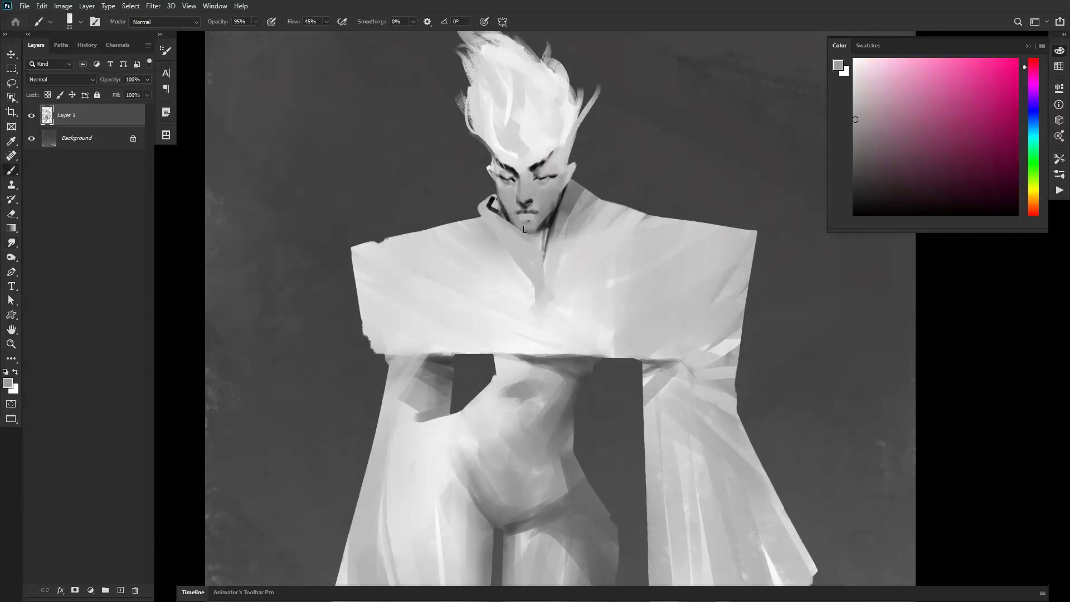
key(bracketleft)
key(d)
key(x)
alt+click(524, 230)
key(bracketright)
key(bracketright)
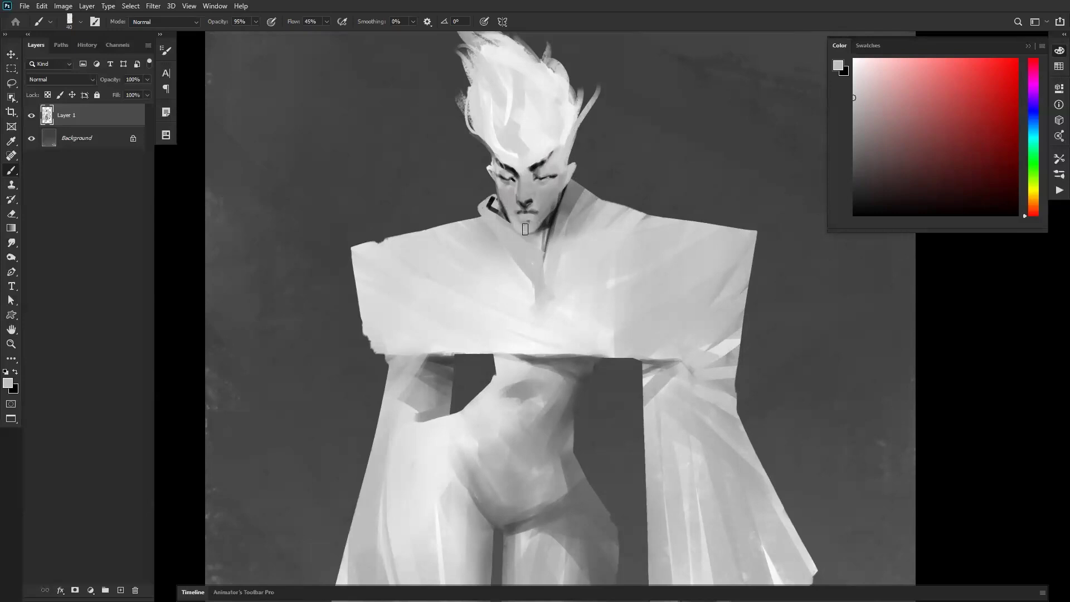
Darken the mouth line in black with a small brush, and flip the canvas horizontally
key(d)
key(bracketleft)
key(ctrl+alt)
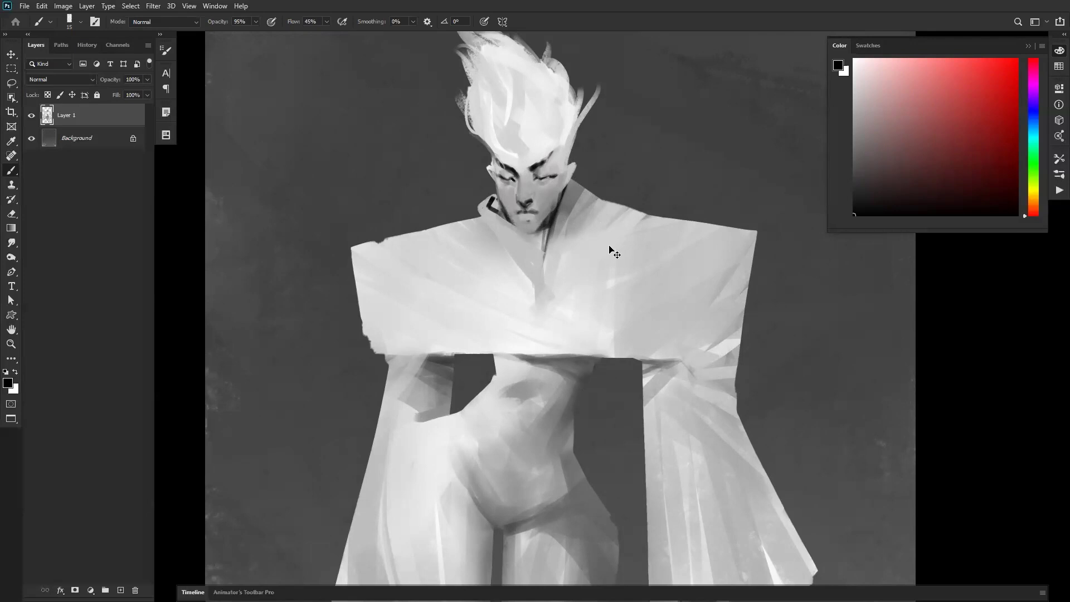
key(ctrl+shift+h)
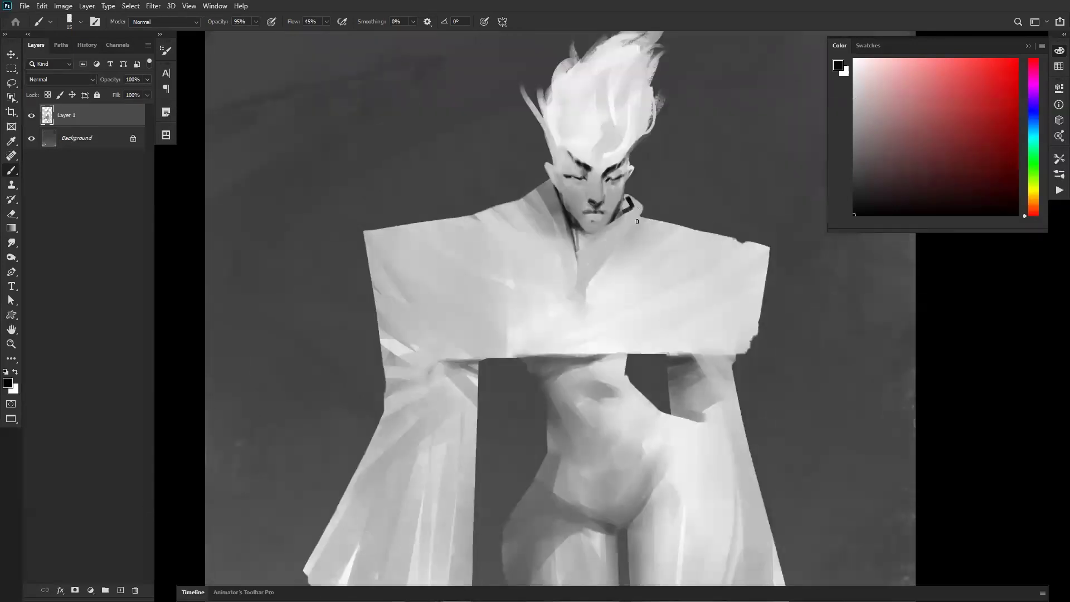
Lock the layer's transparent pixels and shade the folded collar and adjoining shoulder with a large brush in a sampled grey
key(bracketright)
key(bracketright)
key(bracketright)
key(bracketright)
key(bracketright)
key(bracketright)
key(bracketright)
key(bracketright)
alt+click(535, 236)
key(bracketleft)
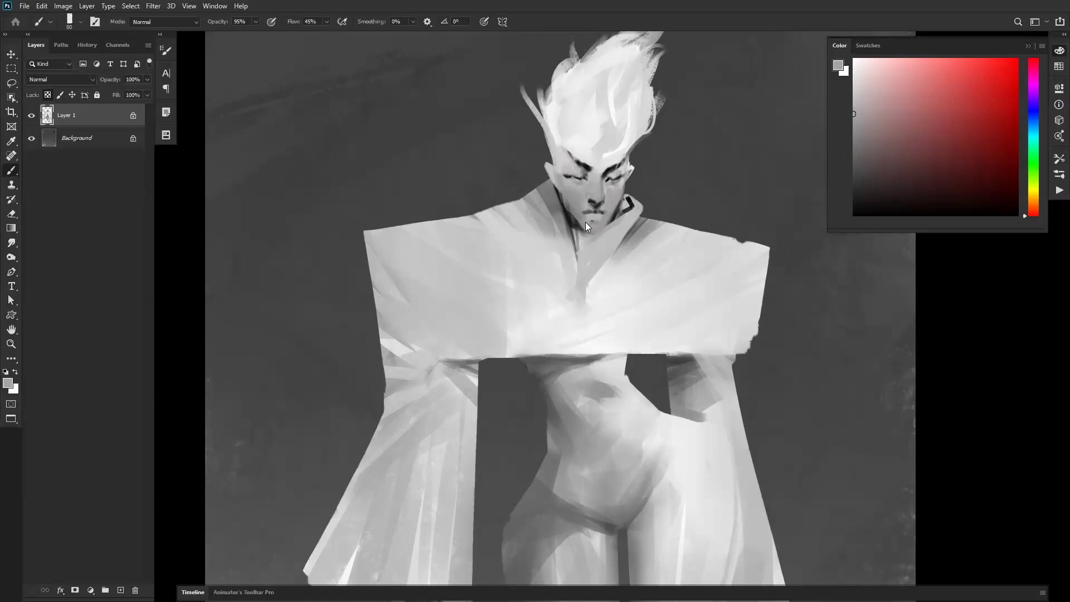
Paint a dark grey trim band along the coat's front edge, from the collar down to the hem
key(bracketright)
key(bracketright)
key(bracketright)
alt+click(544, 209)
key(bracketleft)
key(bracketleft)
key(bracketleft)
key(bracketleft)
mouse_move(558, 212)
mouse_down()
mouse_move(574, 273)
mouse_move(571, 345)
mouse_up()
key(z)
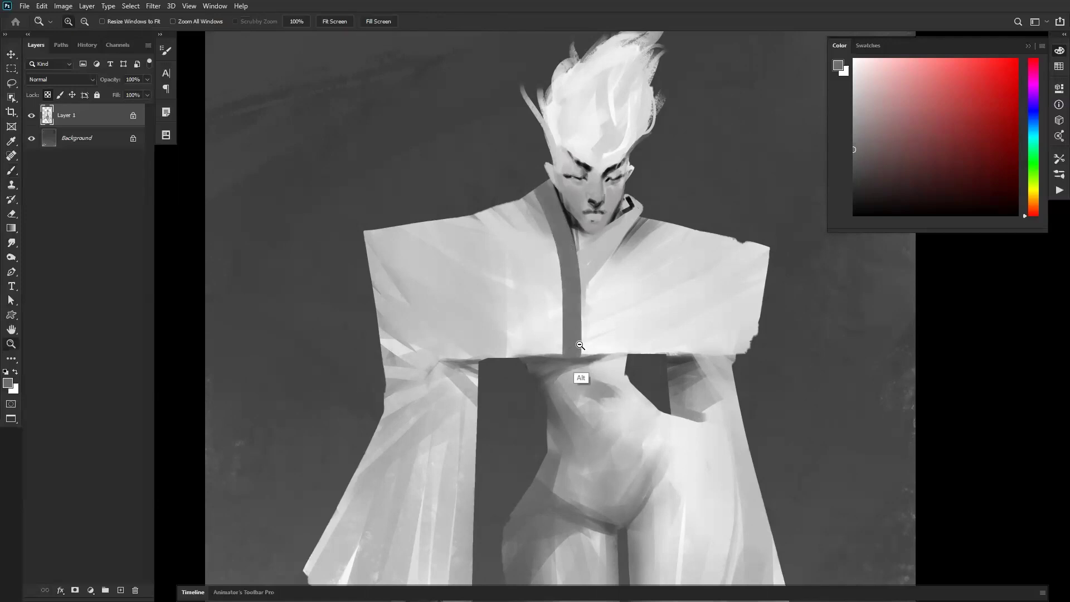
alt+click(594, 359)
key(ctrl+0)
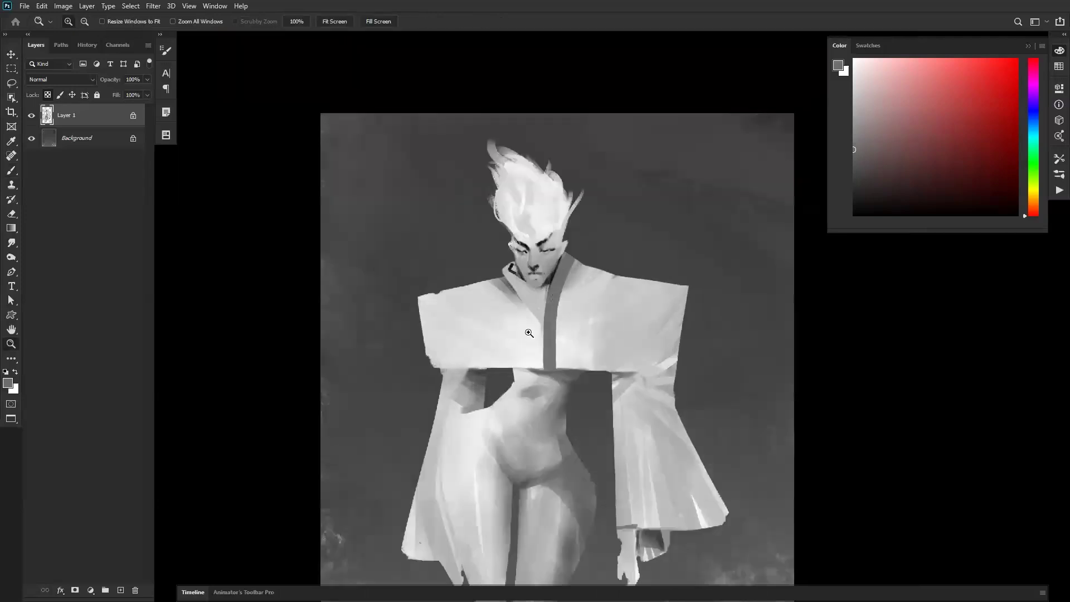
Unlock transparent pixels and extend the sleeve straight down from the shoulder beside the raised hip in a sampled light grey
key(b)
alt+click(429, 335)
key(/)
key(])
key(])
alt+click(429, 332)
mouse_move(429, 332)
mouse_down()
mouse_move(426, 459)
mouse_move(434, 350)
mouse_move(432, 433)
mouse_up()
mouse_move(439, 370)
mouse_down()
mouse_move(435, 421)
mouse_move(439, 341)
mouse_move(440, 400)
mouse_up()
alt+click(660, 362)
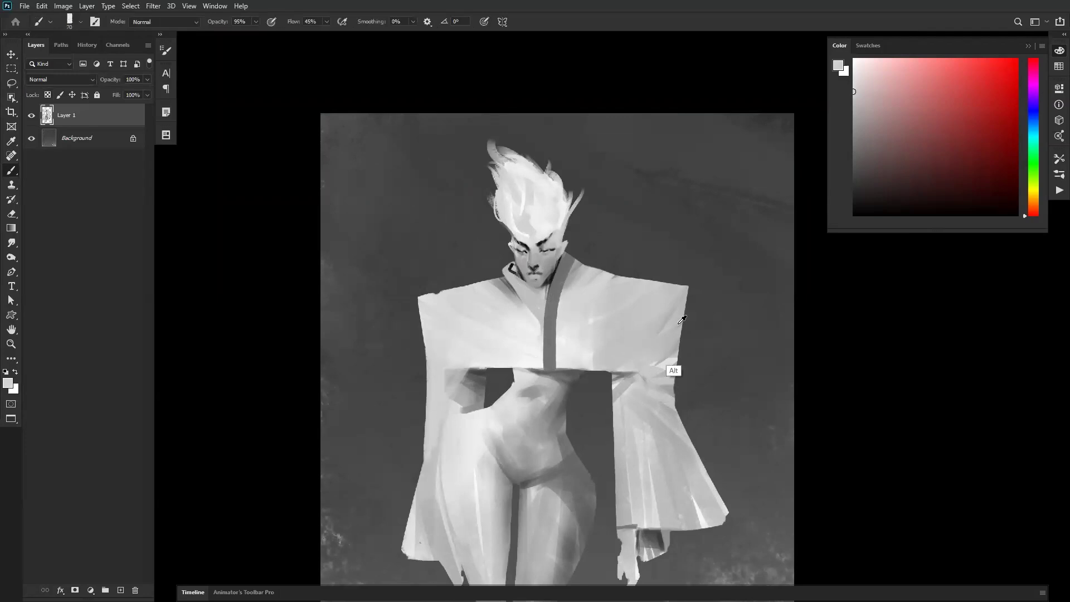
Try straightening the outer edge of the flared pleated sleeve with an enlarged eraser
key(e)
drag(680, 420, 691, 532)
mouse_move(691, 434)
mouse_down()
mouse_move(664, 284)
mouse_move(652, 359)
mouse_up()
key(])
key(])
key(])
key(])
key(])
key(])
key(])
key(])
key(])
key(])
key(])
key(])
key(ctrl+z)
drag(655, 204, 658, 357)
drag(658, 183, 673, 391)
drag(672, 262, 679, 394)
drag(683, 287, 693, 391)
Try erasing the flared outer edge of the opposite sleeve into a straight vertical line
key([)
key([)
key([)
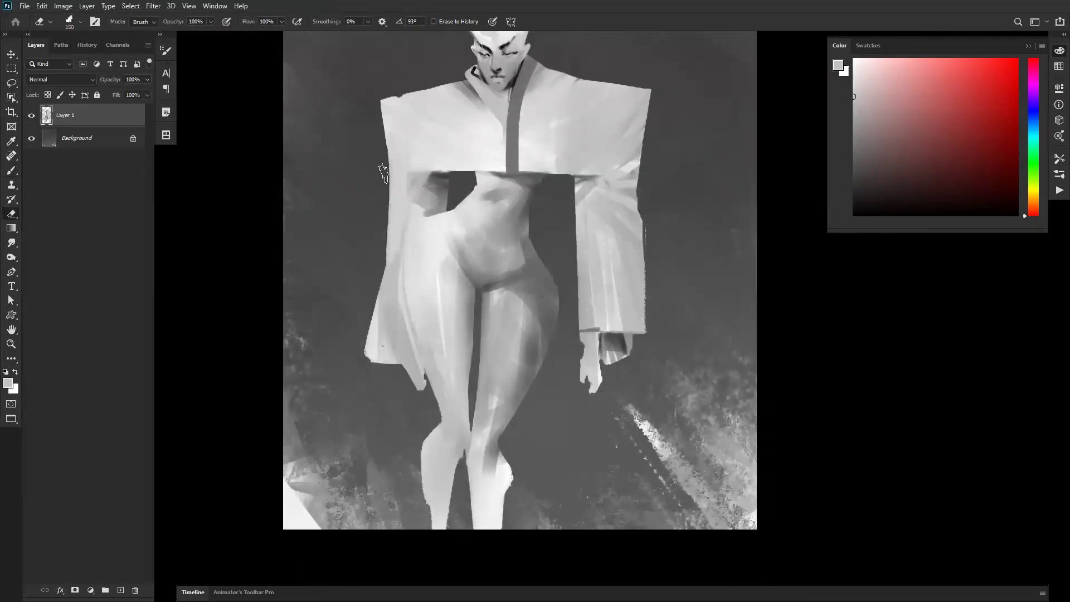
drag(382, 174, 368, 392)
drag(370, 247, 381, 365)
drag(375, 295, 379, 397)
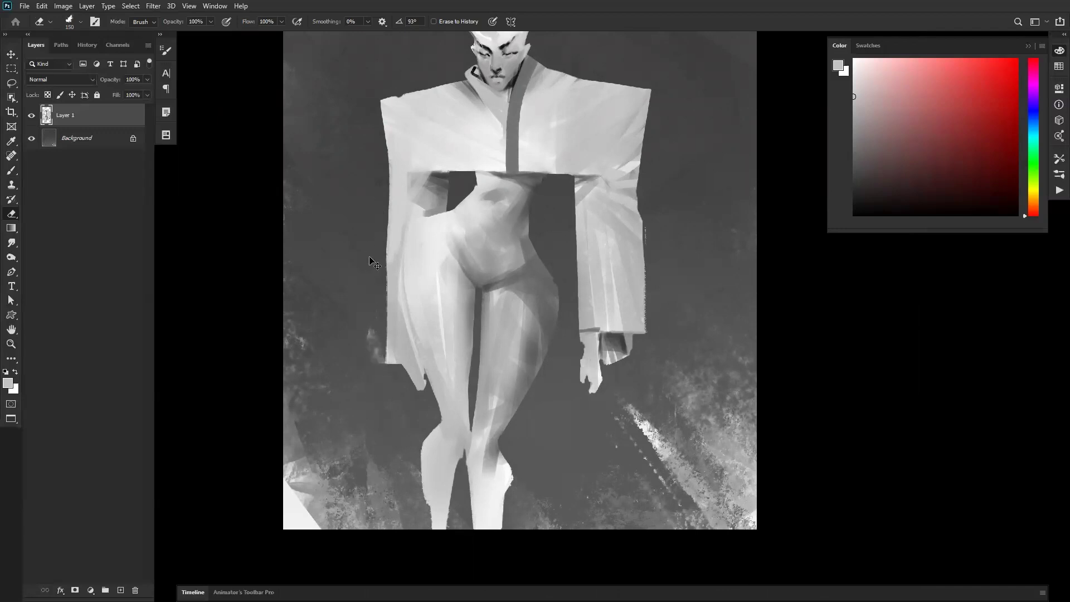
key(ctrl+z)
drag(381, 173, 375, 394)
drag(387, 161, 380, 384)
drag(380, 191, 379, 413)
Undo the eraser strokes that straightened the outer edges of both sleeves
key(z)
alt+click(394, 410)
alt+click(394, 410)
alt+click(391, 392)
key(ctrl+h)
key(ctrl+alt+z)
key(ctrl+alt+z)
key(ctrl+alt+z)
key(ctrl+alt+z)
key(ctrl+alt+z)
key(ctrl+alt+z)
key(ctrl+alt+z)
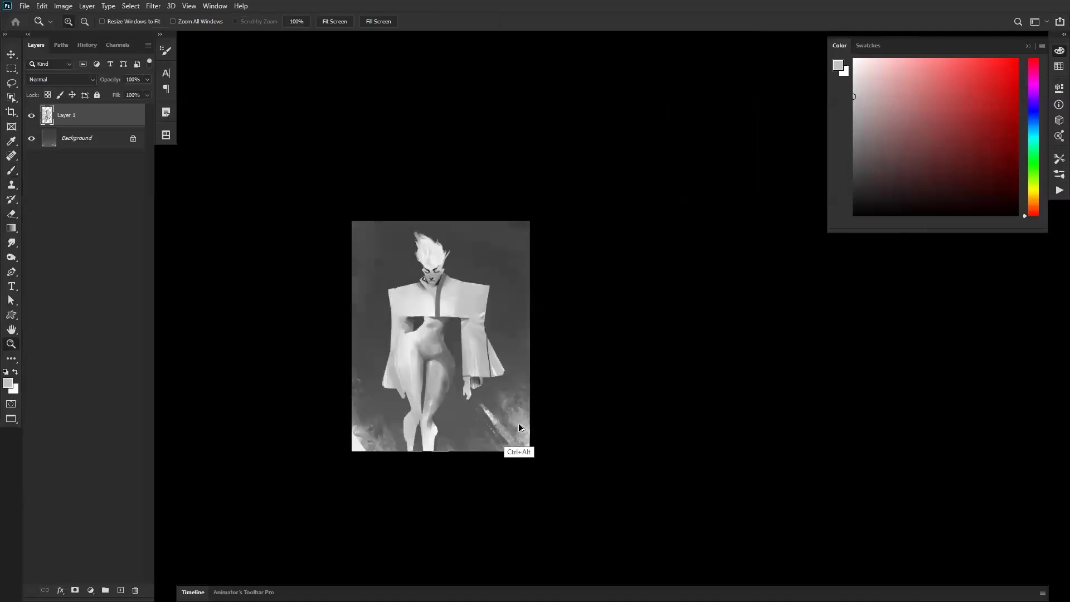
Trim the outer flare of both sleeves slightly with the eraser for a narrower silhouette
key(e)
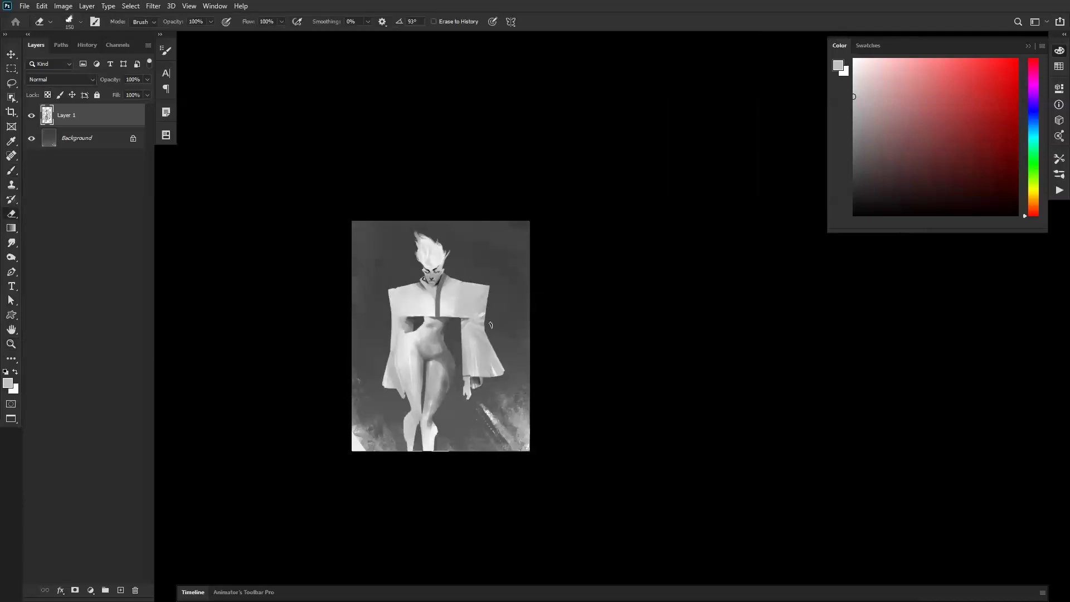
drag(495, 375, 484, 326)
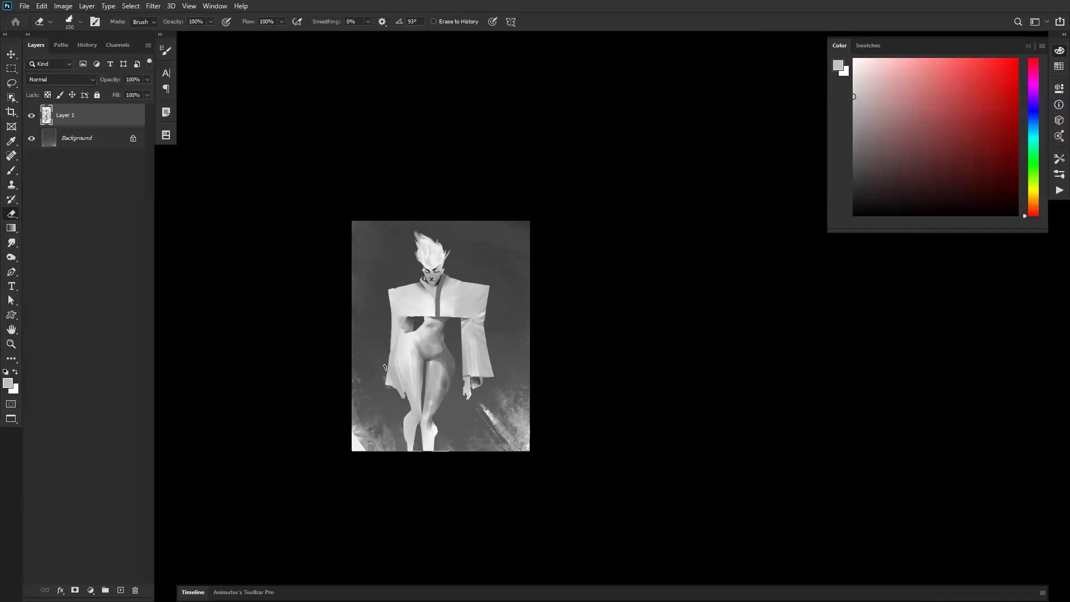
key(z)
click(401, 405)
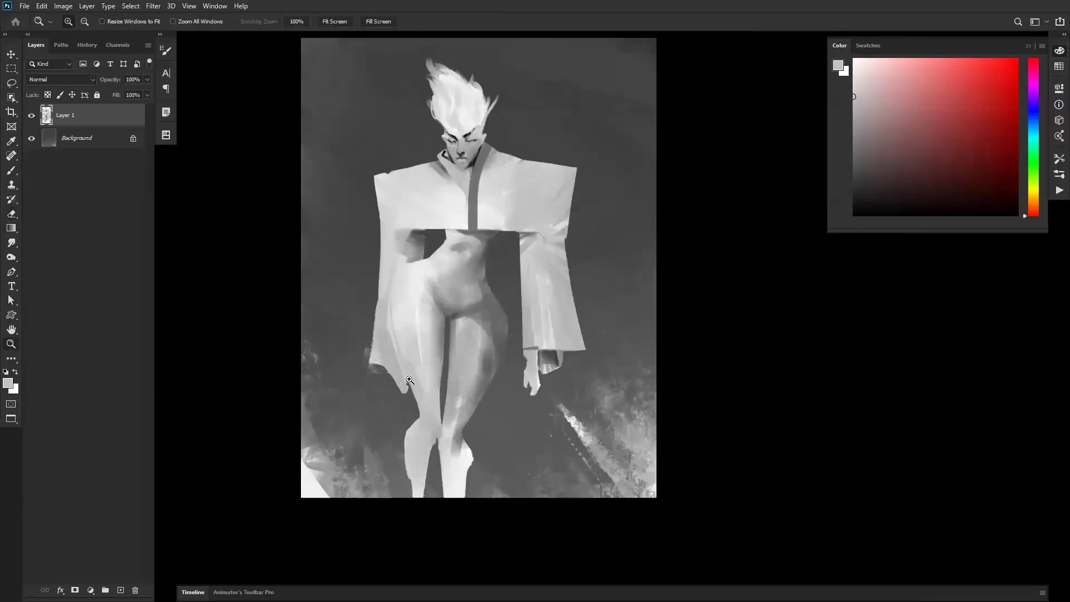
click(564, 271)
Shade the waist beneath the coat's hem with a smaller brush in sampled dark greys
key(b)
alt+click(475, 286)
key(bracketleft)
key(bracketleft)
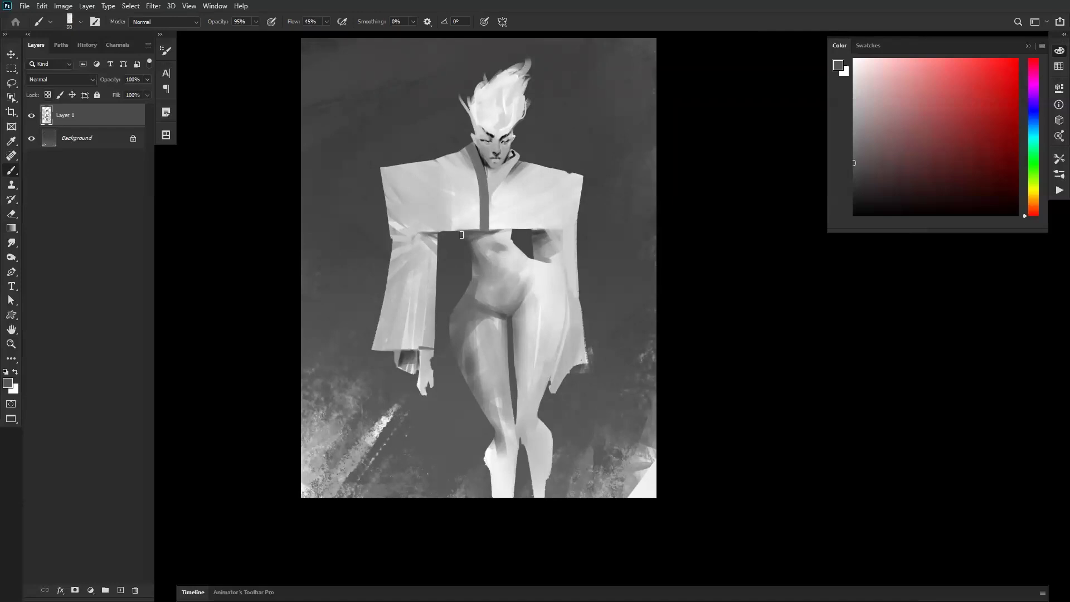
alt+click(477, 283)
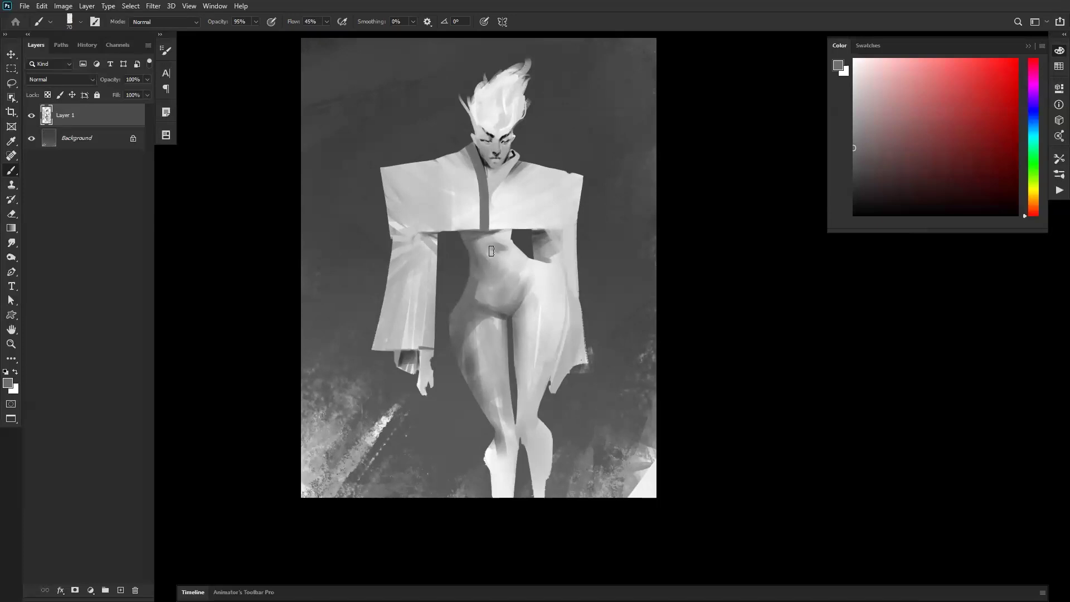
Choose a textured splatter brush, enlarge it, lock transparent pixels and brighten the hair with white
right_click(514, 126)
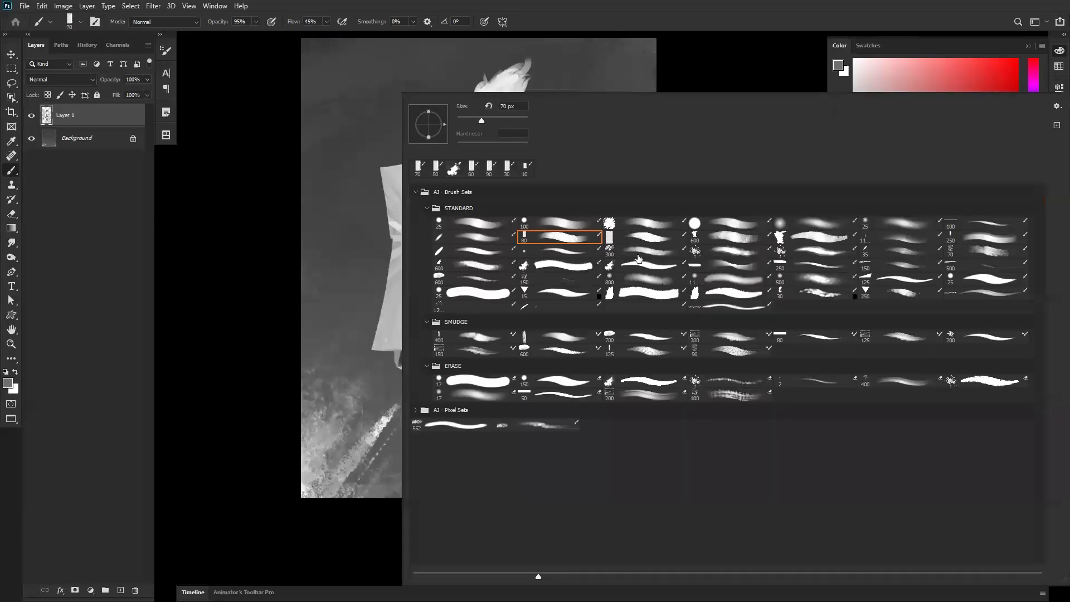
click(734, 256)
click(238, 300)
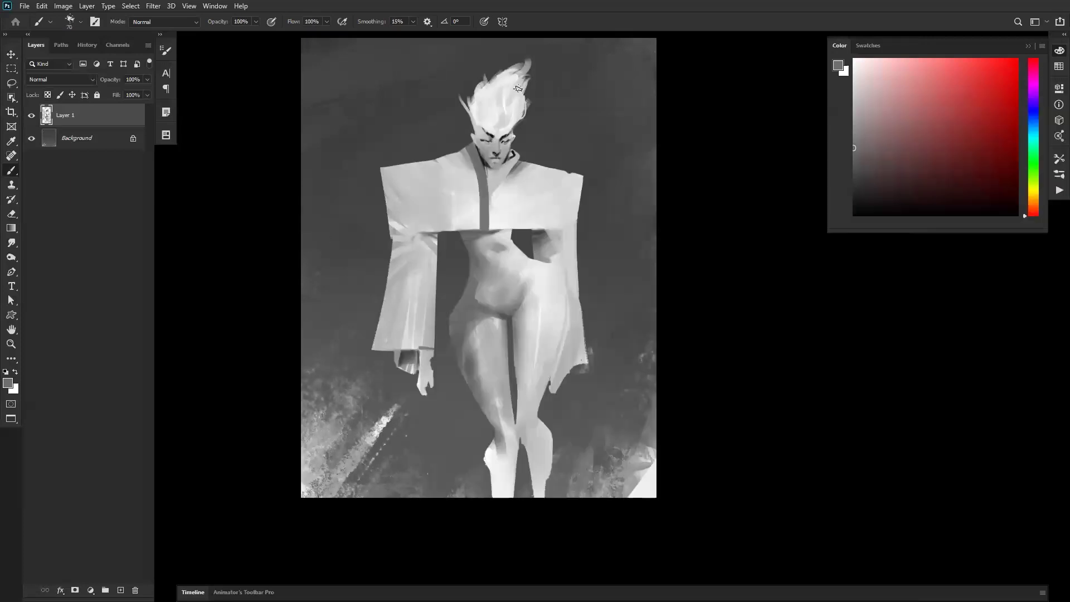
key(bracketright)
key(bracketright)
key(bracketright)
key(bracketright)
key(bracketright)
key(slash)
key(d)
key(x)
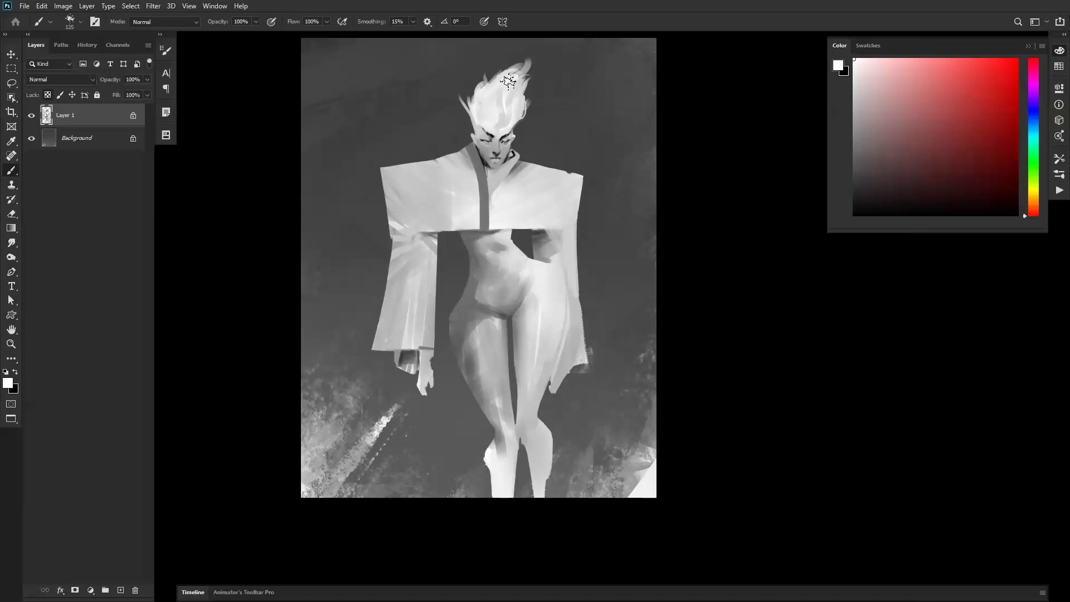
drag(504, 99, 494, 115)
key(bracketleft)
key(bracketleft)
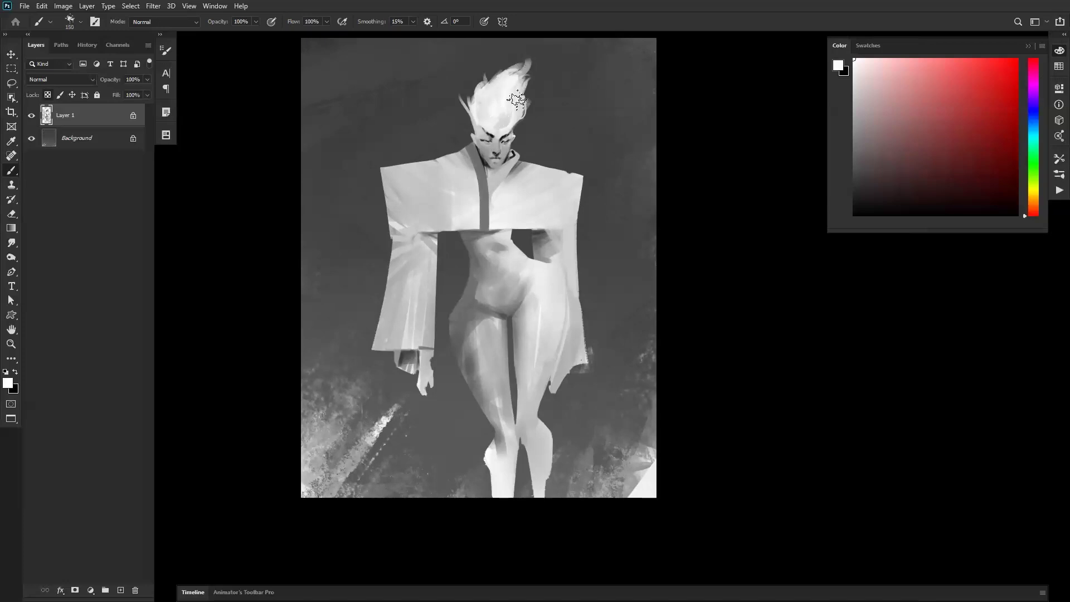
Work textured tones into the hair with sampled greys, and reduce the splatter brush to 70 px
alt+click(506, 113)
mouse_move(524, 59)
mouse_down()
mouse_move(502, 101)
mouse_move(523, 49)
mouse_move(491, 87)
mouse_move(521, 56)
mouse_move(497, 125)
mouse_up()
key(x)
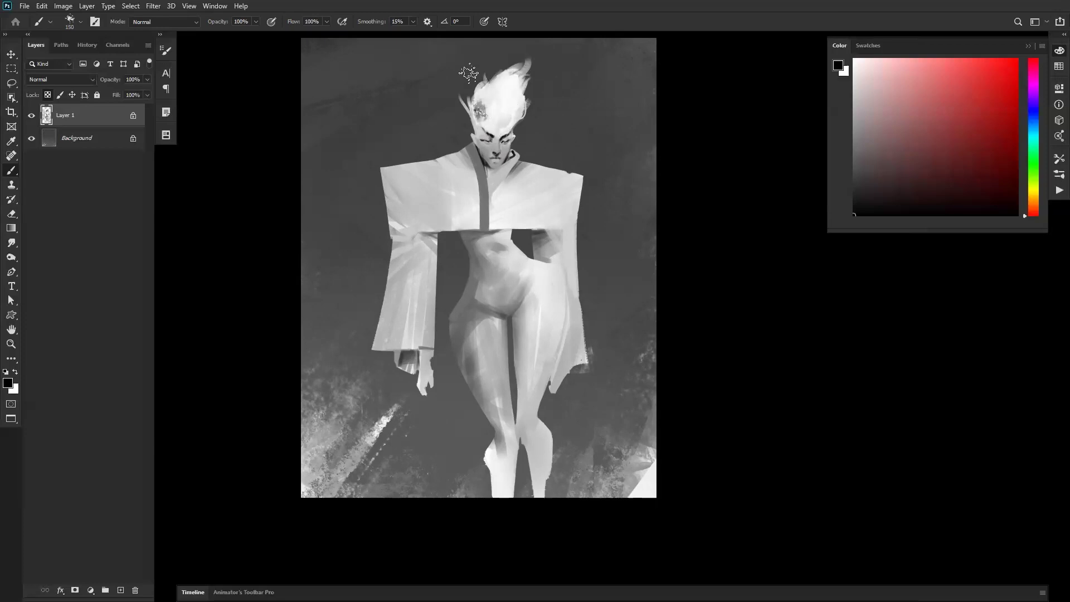
alt+click(492, 111)
alt+click(484, 177)
key(bracketleft)
key(bracketleft)
key(bracketleft)
key(bracketleft)
key(bracketleft)
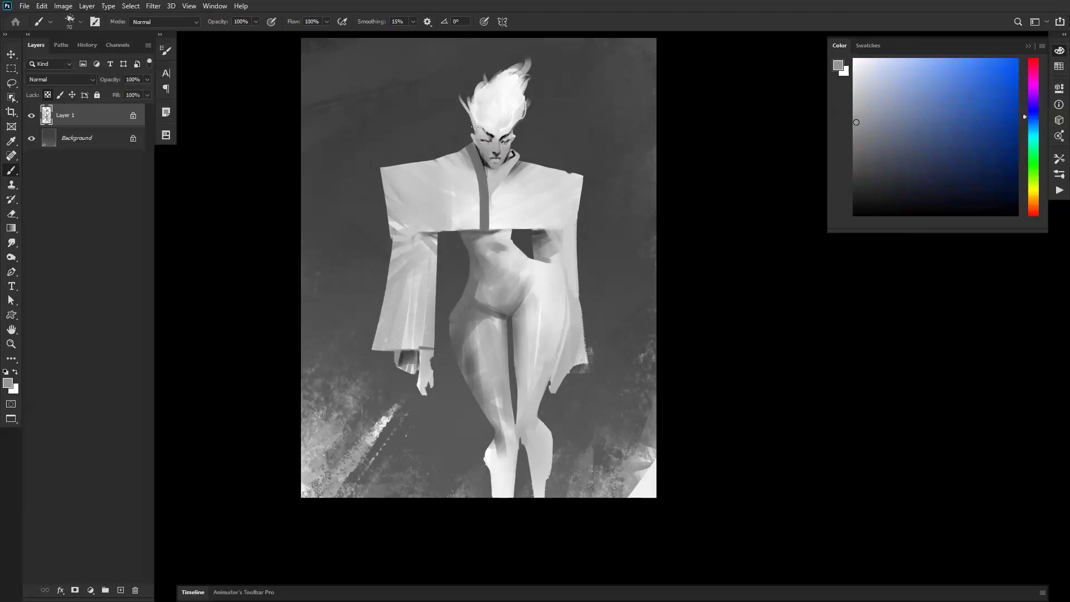
Unlock transparent pixels and extend the hair's upper tips with the textured brush in a sampled light grey
key(bracketright)
key(bracketright)
alt+click(490, 129)
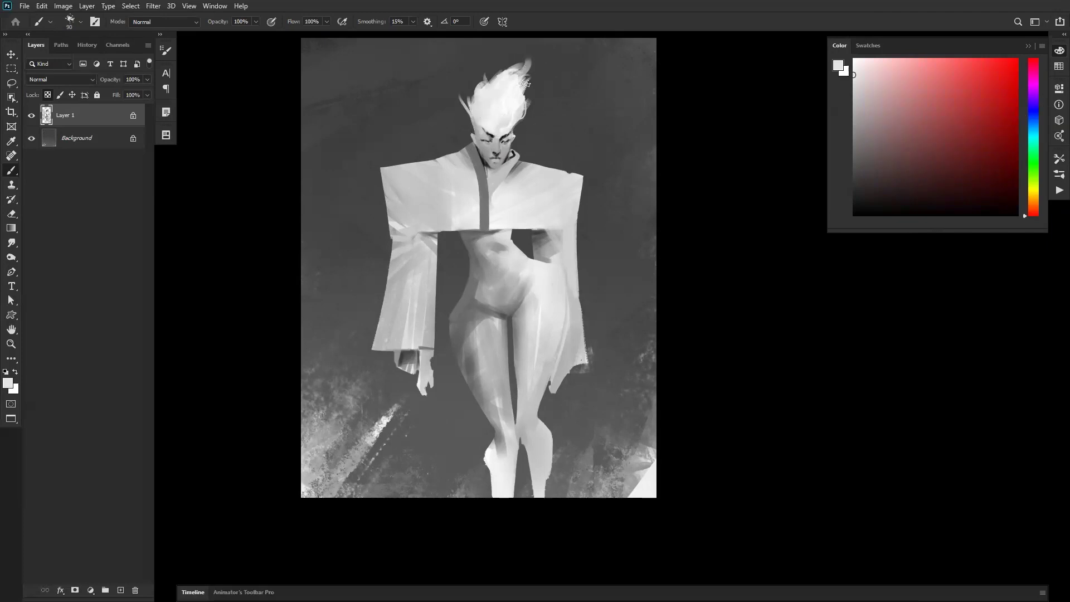
key(slash)
mouse_move(513, 82)
mouse_down()
mouse_move(509, 64)
mouse_move(522, 55)
mouse_up()
Trim the shoulder line beside the tall collar with the eraser, checking the silhouette on the flipped canvas
key(e)
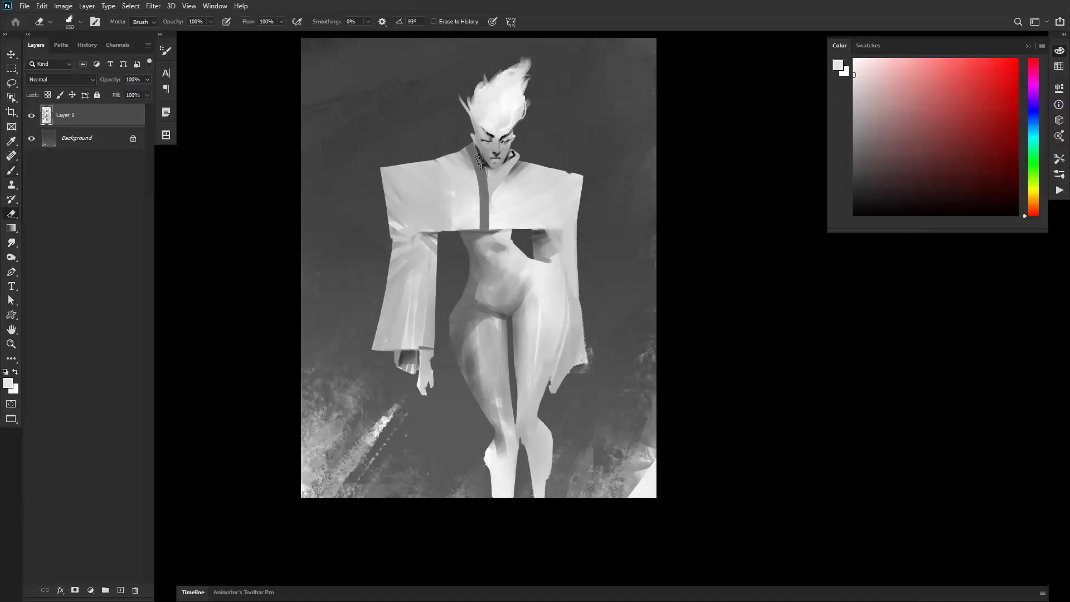
key(ctrl+h)
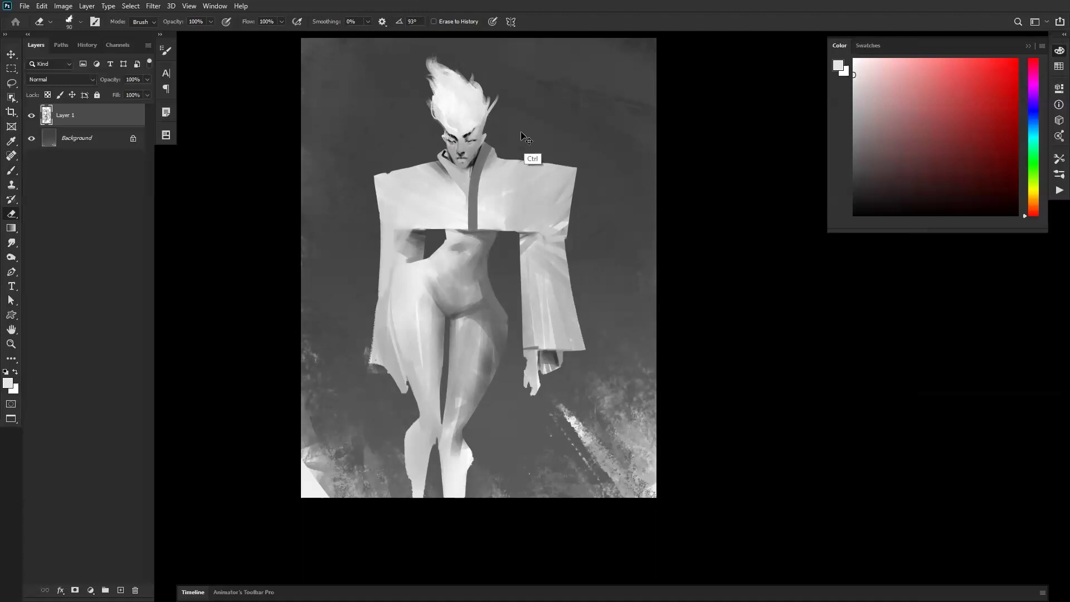
key(ctrl+shift+h)
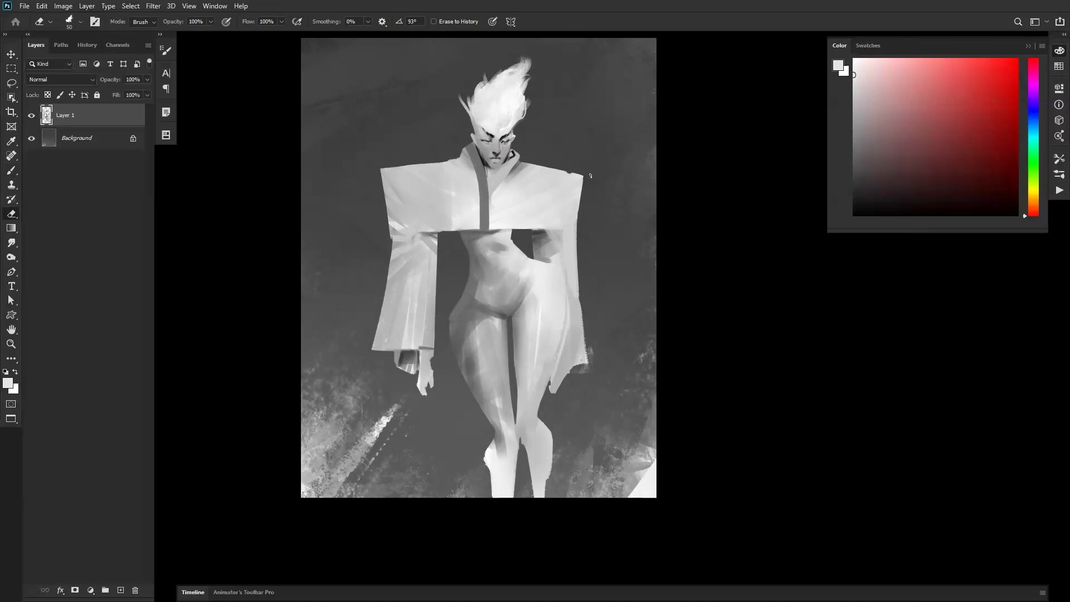
key(z)
alt+click(586, 250)
alt+click(587, 249)
alt+click(587, 250)
click(590, 278)
double_click(589, 265)
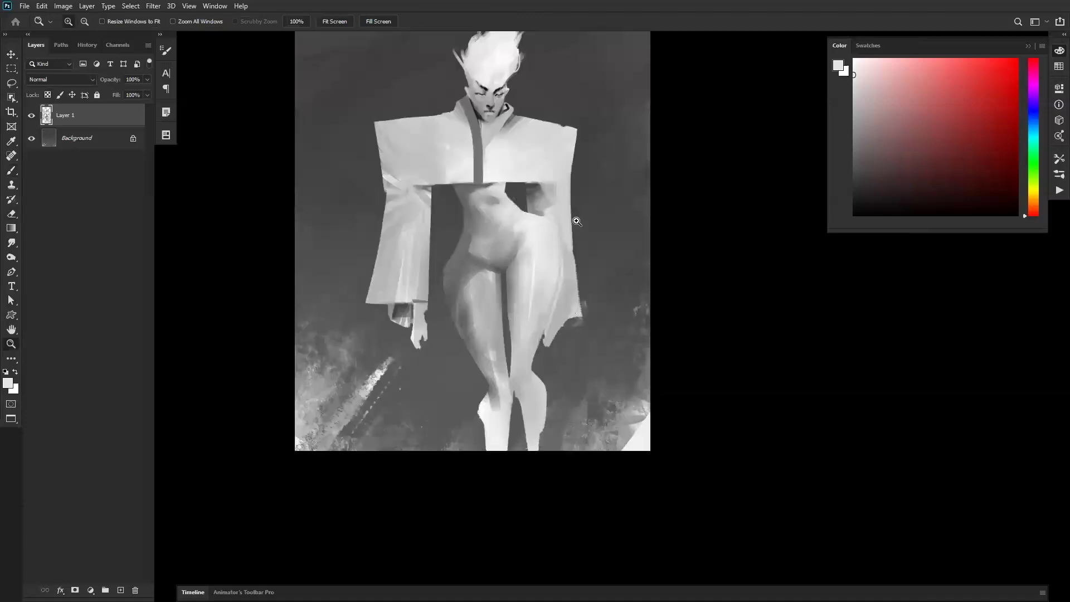
Choose a rectangular brush, lock transparent pixels, enlarge it to 300 px and shade the sleeve beside the raised hip with sampled light grey
key(b)
right_click(556, 199)
double_click(537, 247)
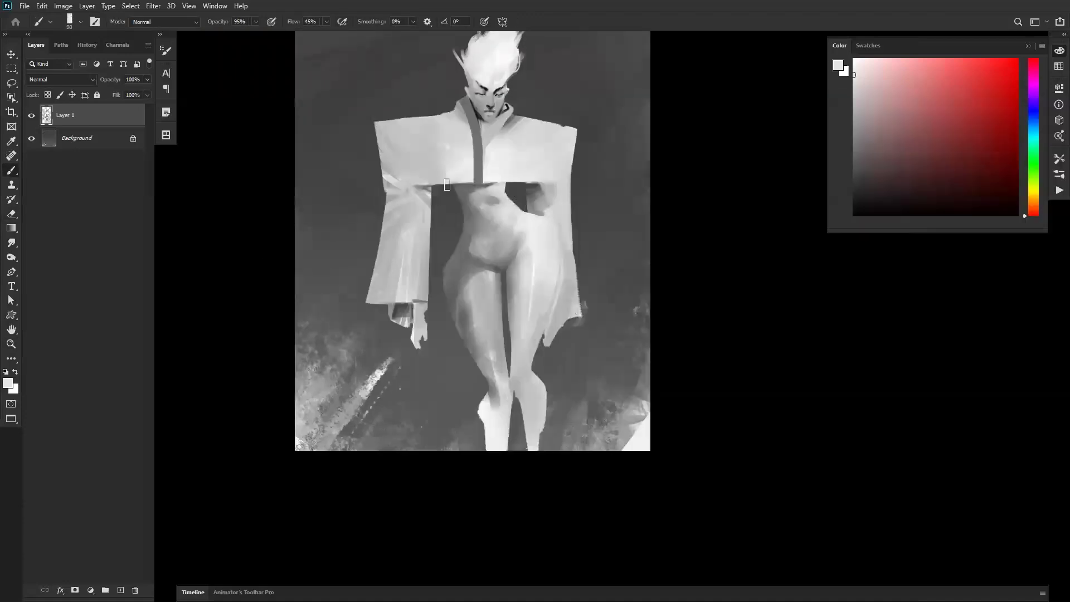
key(slash)
scroll(530, 174, up, 2)
key(bracketright)
key(bracketright)
key(bracketright)
key(bracketright)
key(bracketright)
key(bracketright)
key(bracketright)
alt+click(555, 198)
alt+click(558, 194)
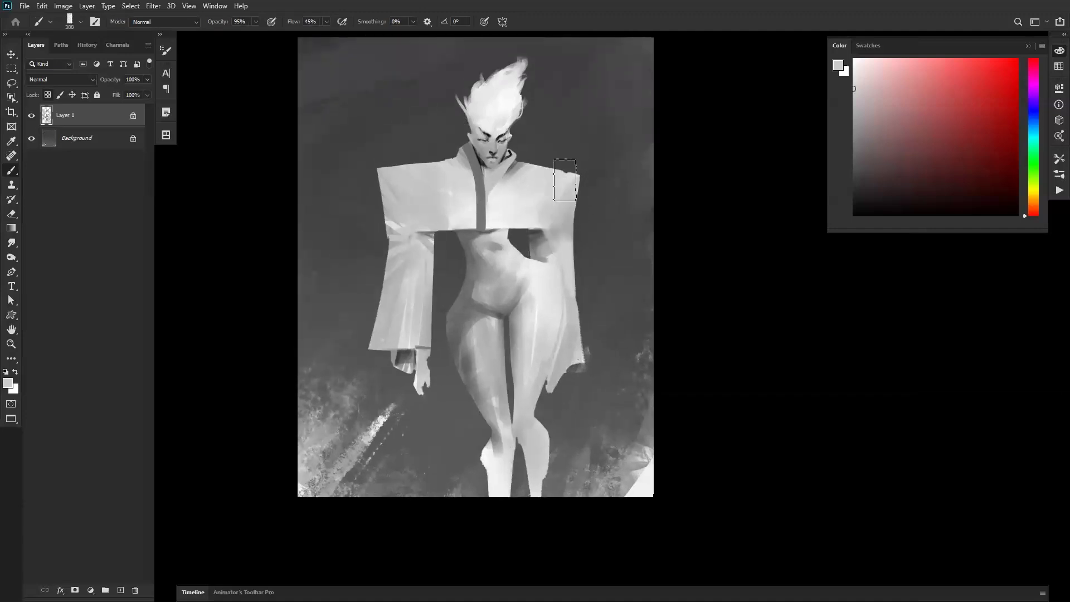
drag(541, 238, 556, 267)
Brighten the raised hip and outer thigh with a smaller brush and sampled light greys
key(bracketleft)
key(bracketleft)
key(bracketleft)
key(bracketleft)
key(bracketleft)
alt+click(539, 299)
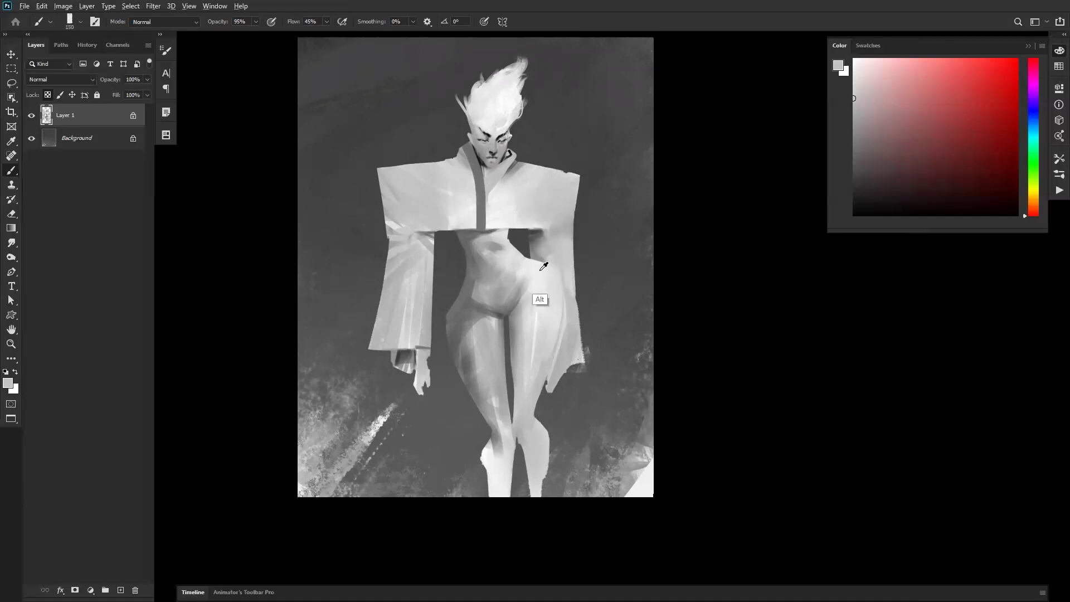
drag(556, 265, 549, 352)
key(bracketright)
key(bracketright)
key(bracketright)
key(bracketright)
key(bracketright)
key(bracketright)
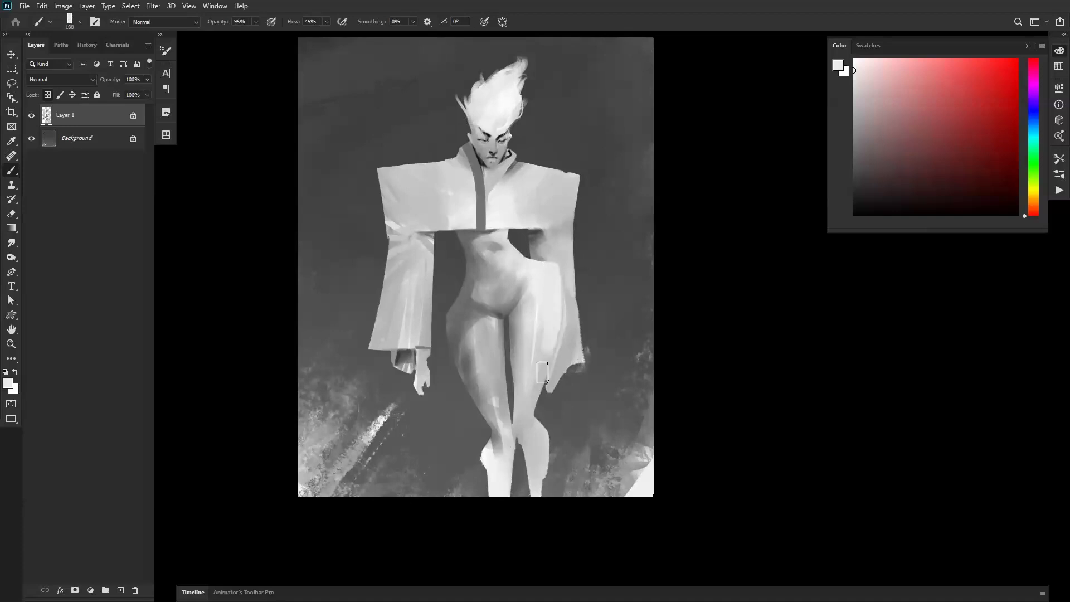
Blend the shading across the midriff and lower belly with greys sampled from the torso
key(bracketleft)
key(bracketleft)
key(bracketleft)
alt+click(482, 284)
alt+click(486, 268)
alt+click(464, 257)
key(bracketright)
key(bracketright)
mouse_move(484, 262)
mouse_down()
mouse_move(489, 249)
mouse_move(498, 268)
mouse_move(484, 260)
mouse_move(494, 249)
mouse_move(504, 260)
mouse_up()
key(ctrl+z)
alt+click(495, 249)
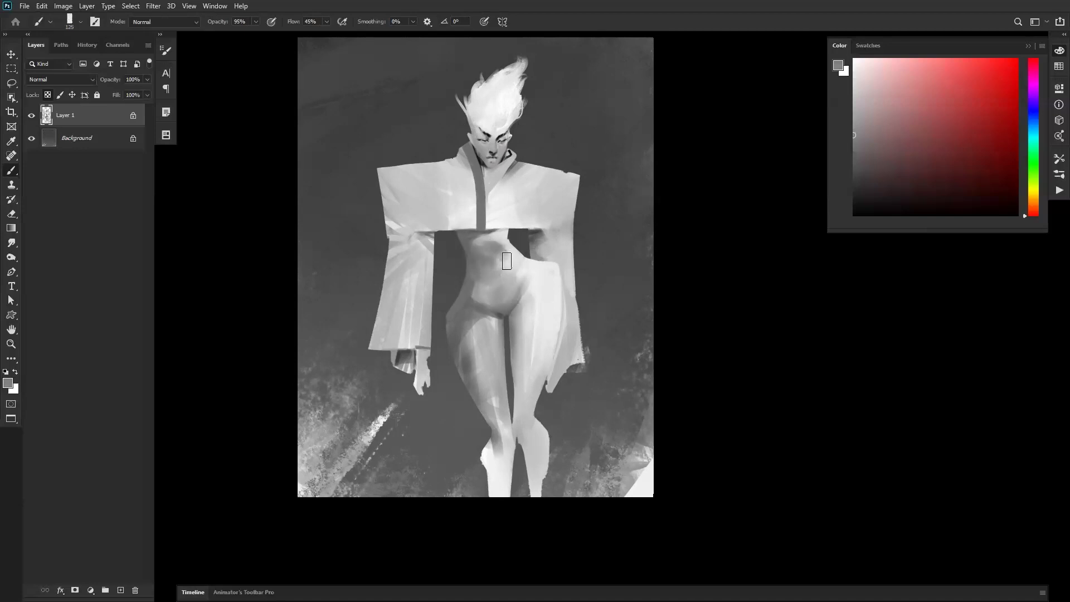
key(ctrl+z)
alt+click(476, 302)
mouse_move(478, 303)
mouse_down()
mouse_move(471, 286)
mouse_move(487, 295)
mouse_up()
Flip the canvas horizontally and rework the light and mid-grey tones along both thighs and lower legs
key(ctrl+shift+h)
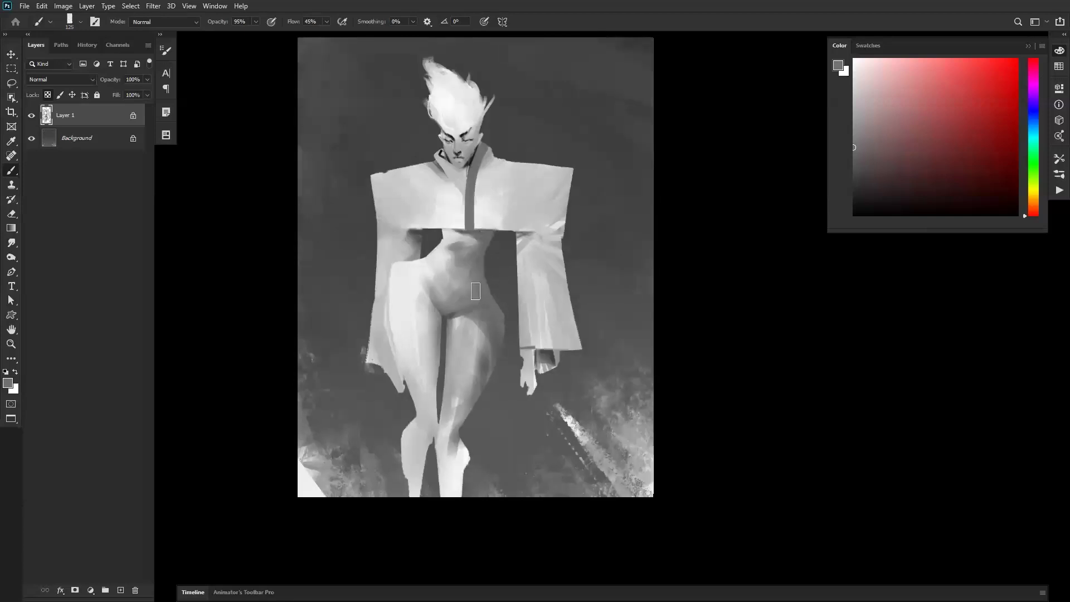
mouse_move(422, 285)
mouse_down()
mouse_move(434, 346)
mouse_move(436, 337)
mouse_move(421, 527)
mouse_move(423, 458)
mouse_move(416, 515)
mouse_move(409, 491)
mouse_move(427, 383)
mouse_move(454, 465)
mouse_move(442, 448)
mouse_move(460, 463)
mouse_move(444, 494)
mouse_up()
key(bracketright)
key(bracketright)
key(bracketleft)
key(bracketleft)
key(bracketleft)
key(bracketleft)
alt+click(396, 309)
mouse_move(400, 288)
mouse_down()
mouse_move(406, 366)
mouse_move(394, 333)
mouse_move(423, 393)
mouse_up()
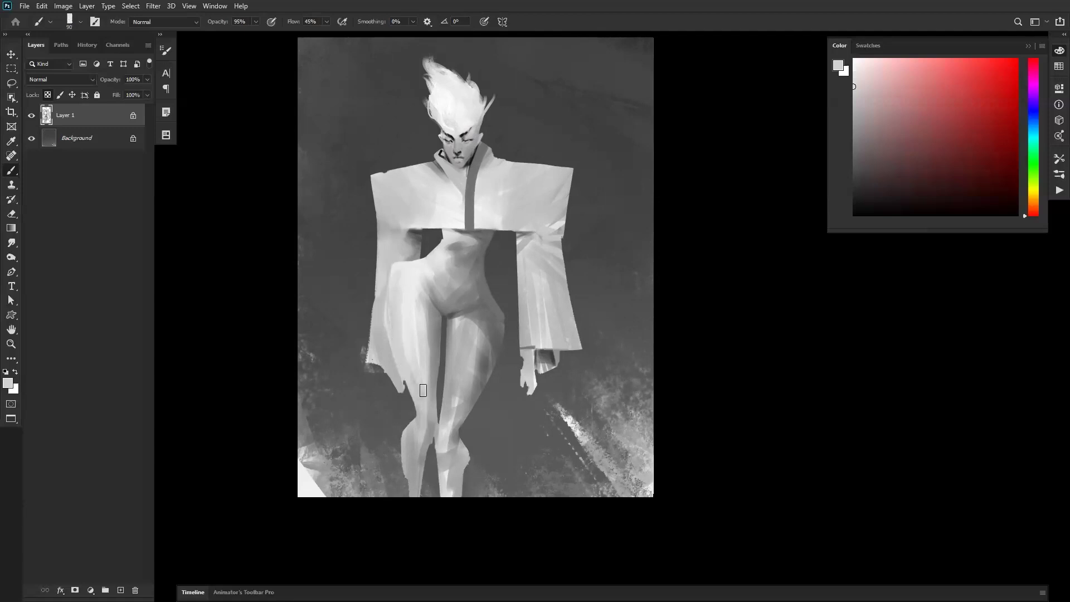
Refine the edge between the outer thigh and the hanging sleeve with sampled greys and a smaller brush
alt+click(385, 367)
drag(385, 326, 408, 390)
key(ctrl+z)
key(bracketleft)
key(bracketleft)
key(d)
drag(387, 287, 388, 332)
alt+click(378, 328)
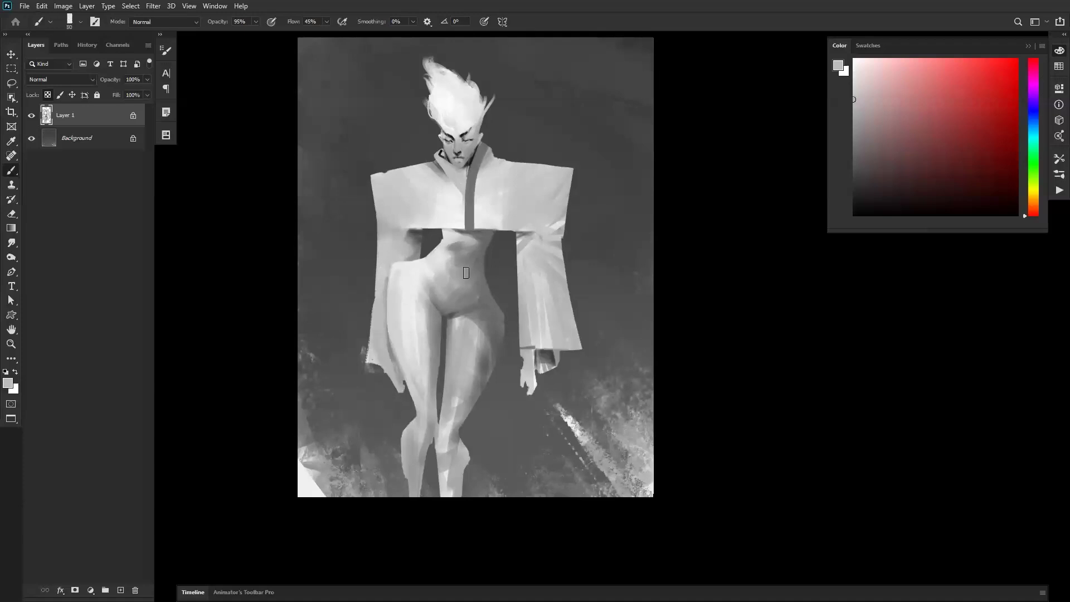
Flip the canvas back, select the head and collar area with a rectangular marquee and open Liquify
key(z)
alt+click(509, 268)
alt+click(510, 268)
alt+click(510, 269)
key(F2)
key(z)
click(533, 284)
click(534, 283)
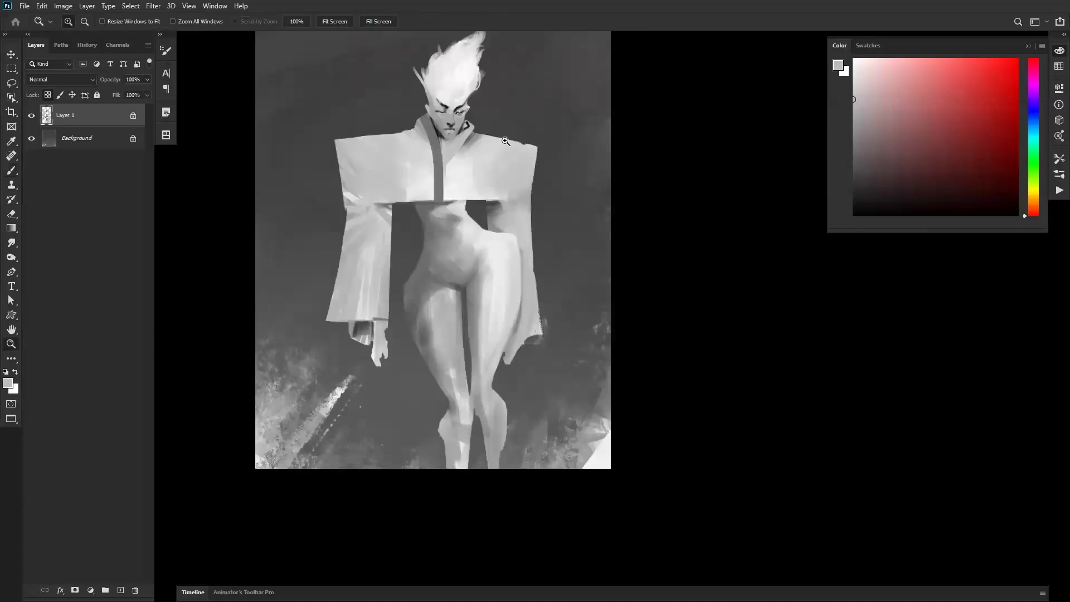
click(452, 113)
key(m)
drag(381, 53, 560, 258)
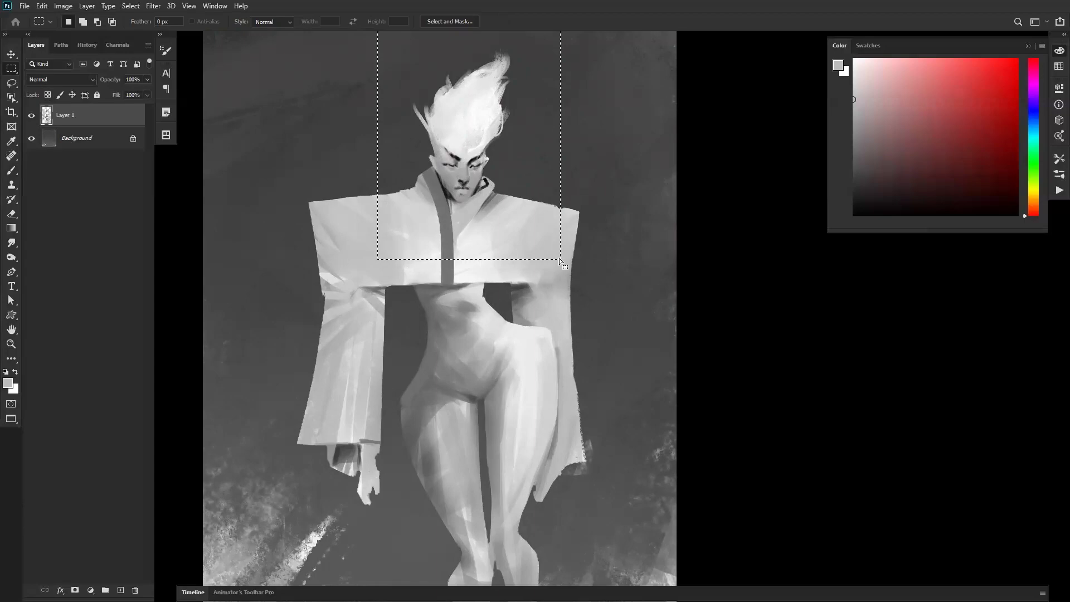
key(ctrl+shift+x)
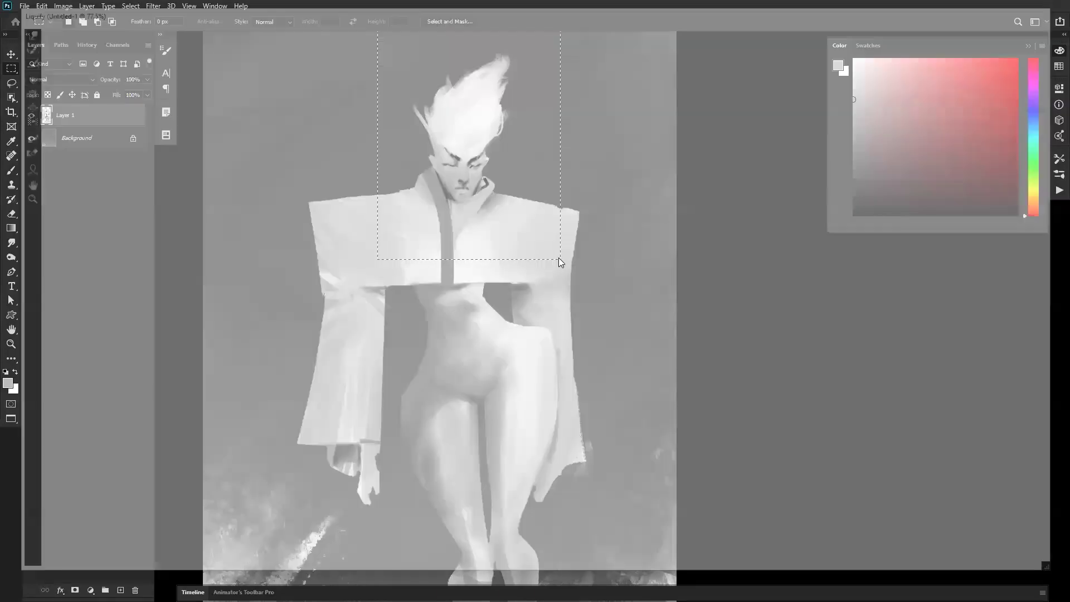
Shrink the eyes, nose and mouth in Liquify with the Pucker tool
key(s)
key(bracketleft)
key(bracketleft)
key(bracketleft)
key(bracketleft)
key(bracketleft)
key(bracketleft)
key(bracketleft)
key(bracketleft)
key(bracketright)
key(bracketright)
drag(396, 337, 388, 336)
key(ctrl+z)
key(bracketright)
key(bracketright)
key(bracketright)
key(bracketright)
key(bracketright)
click(391, 336)
click(445, 344)
click(383, 337)
click(418, 374)
click(412, 414)
Stretch the swept-up hair higher with the Forward Warp tool, using a brush up to 500 px, and apply Liquify
key(w)
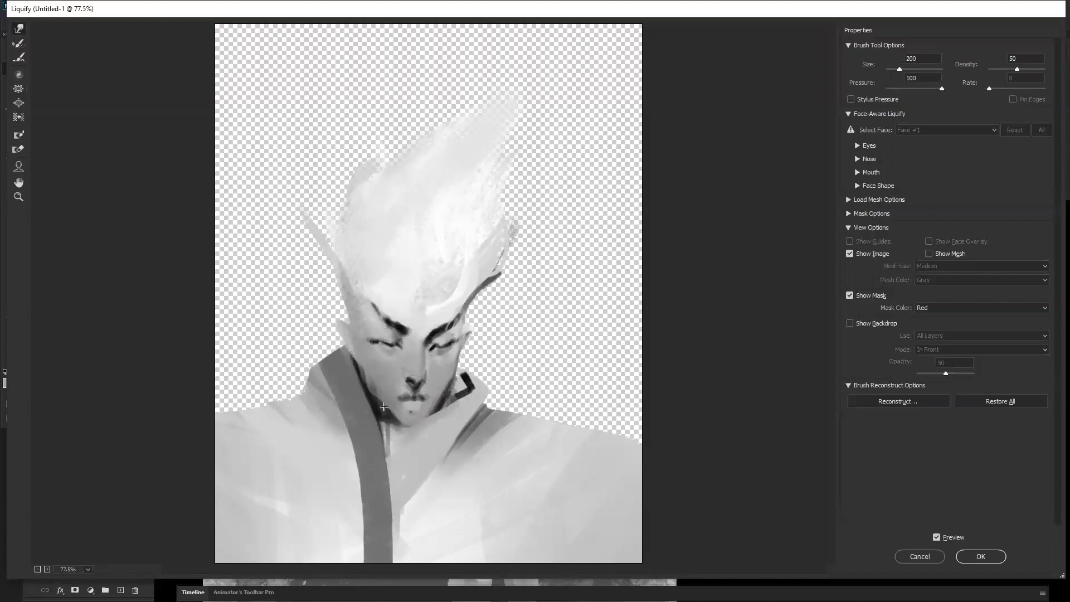
key(bracketleft)
key(bracketleft)
key(bracketleft)
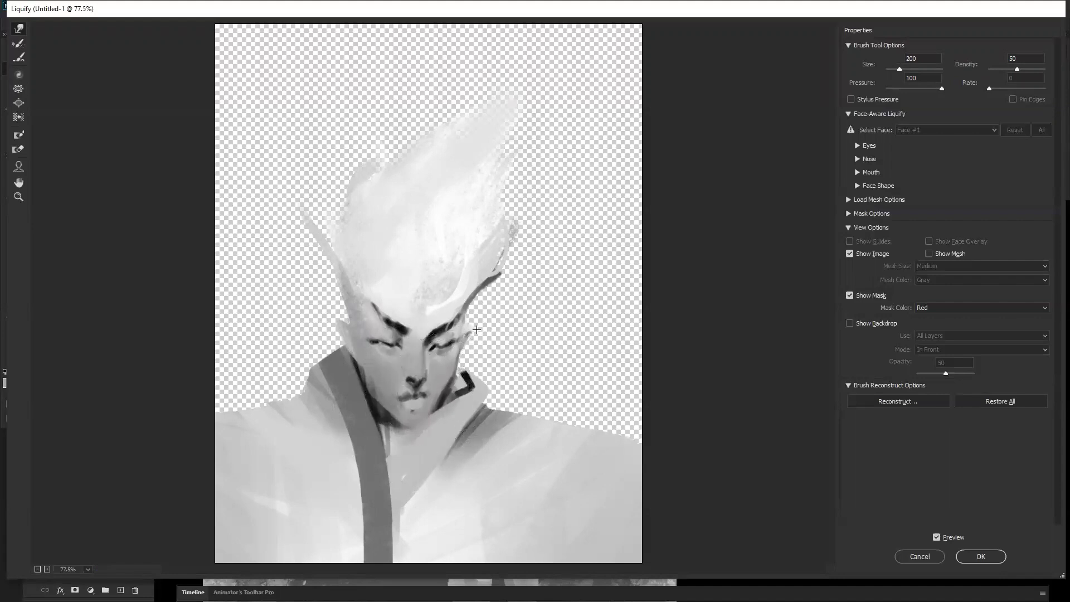
key(bracketright)
key(bracketright)
key(bracketright)
mouse_move(426, 292)
mouse_down()
mouse_move(487, 139)
mouse_move(538, 79)
mouse_move(420, 136)
mouse_move(408, 128)
mouse_move(414, 135)
mouse_move(424, 105)
mouse_move(393, 69)
mouse_move(363, 59)
mouse_up()
key(bracketright)
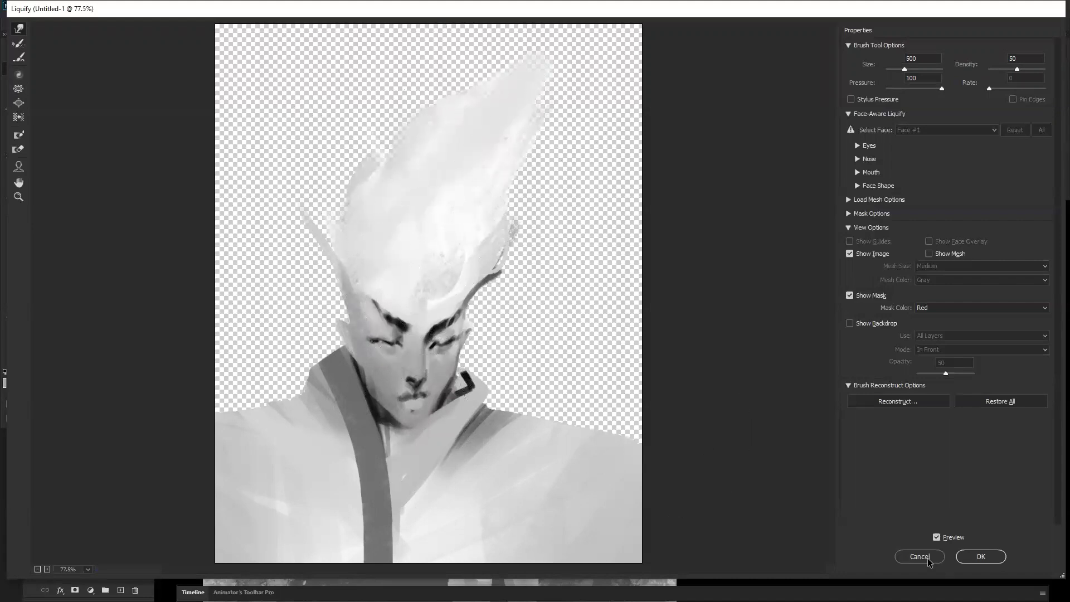
click(985, 559)
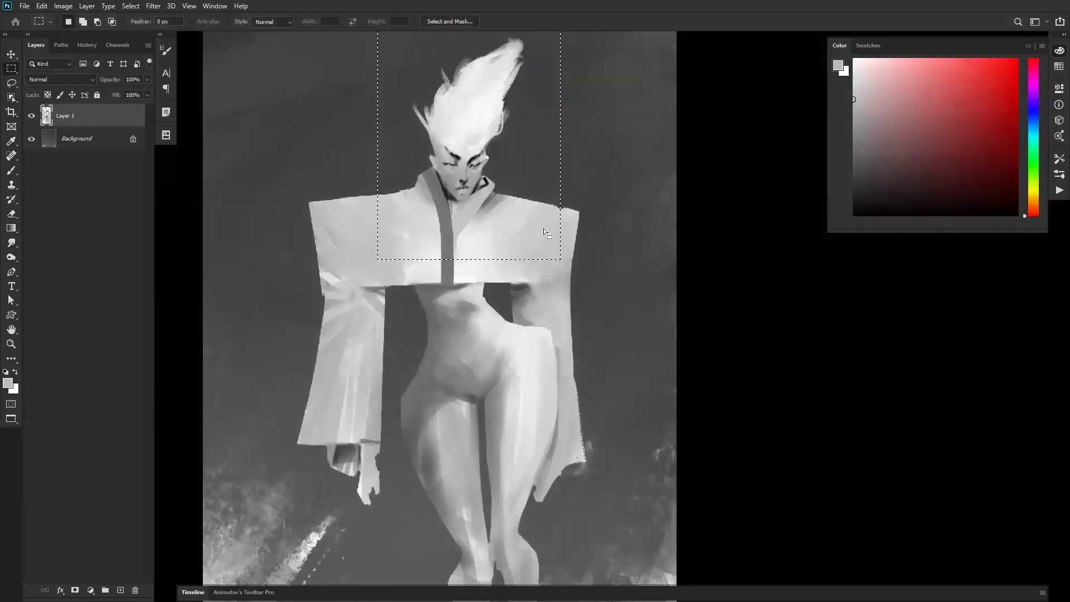
Clear the selection and flip the canvas horizontally, checking the reshaped head at full-figure and close-up scale
alt+click(496, 254)
alt+click(496, 255)
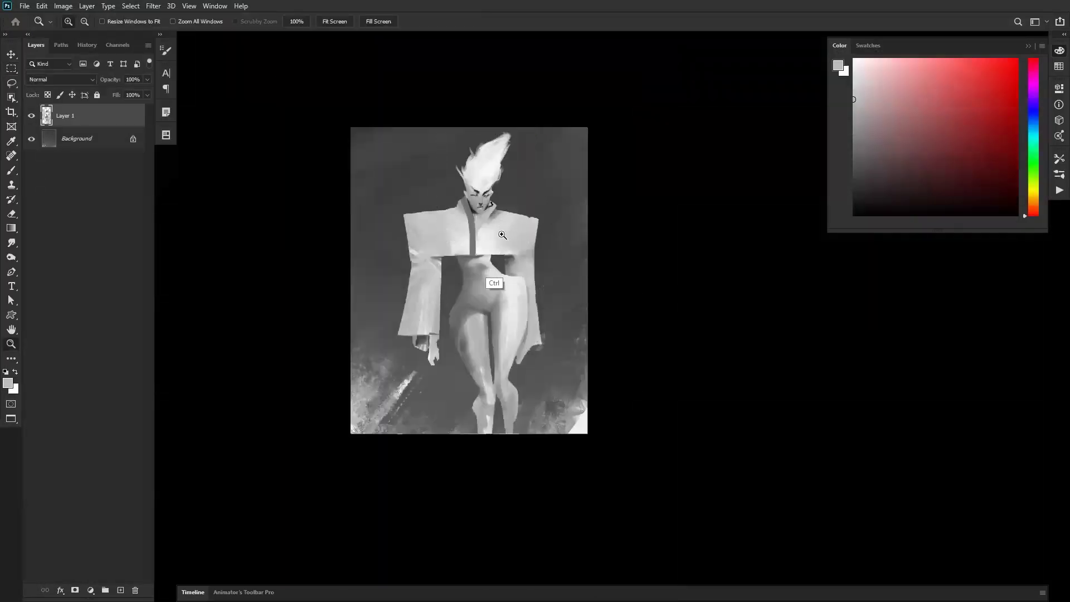
key(m)
key(z)
click(475, 235)
click(475, 234)
click(475, 234)
drag(442, 183, 490, 253)
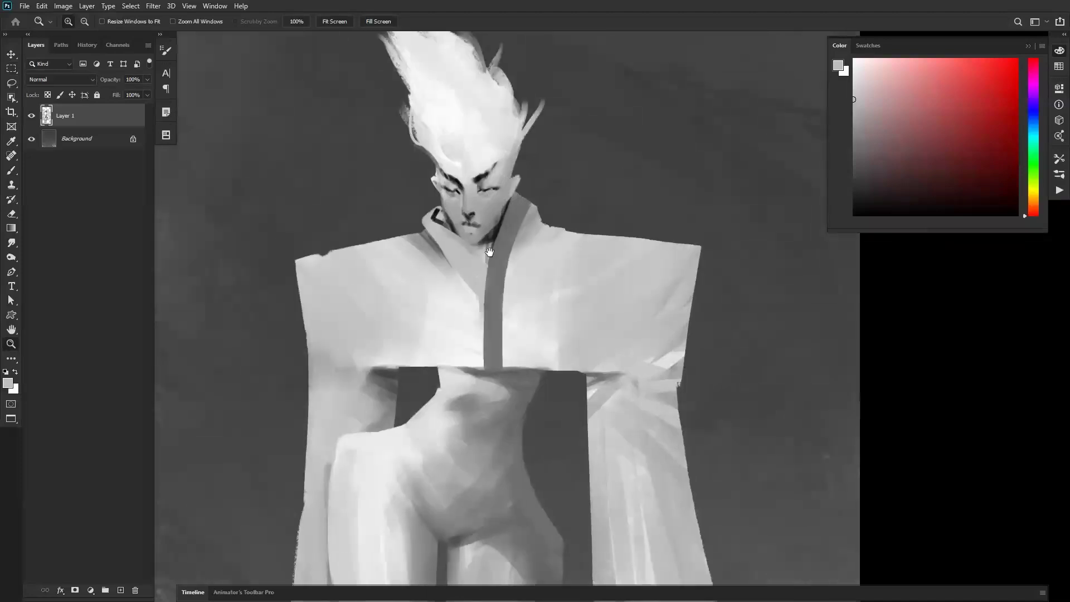
drag(478, 214, 486, 231)
click(486, 230)
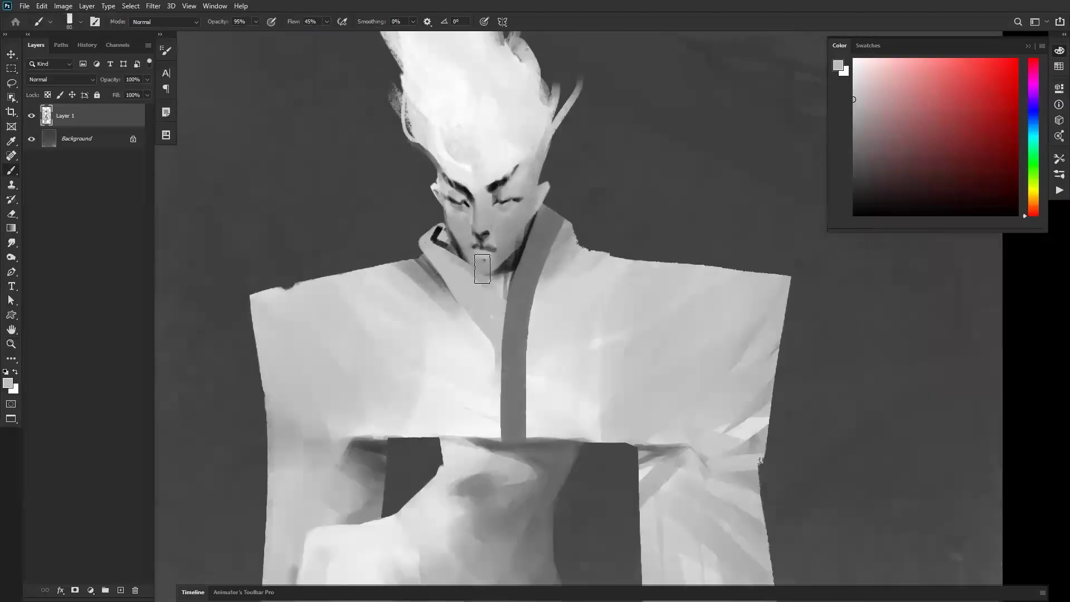
Lock transparent pixels and paint light diagonal folds on the jacket panel beside the dark trim, toward the underarm
alt+click(589, 333)
key(b)
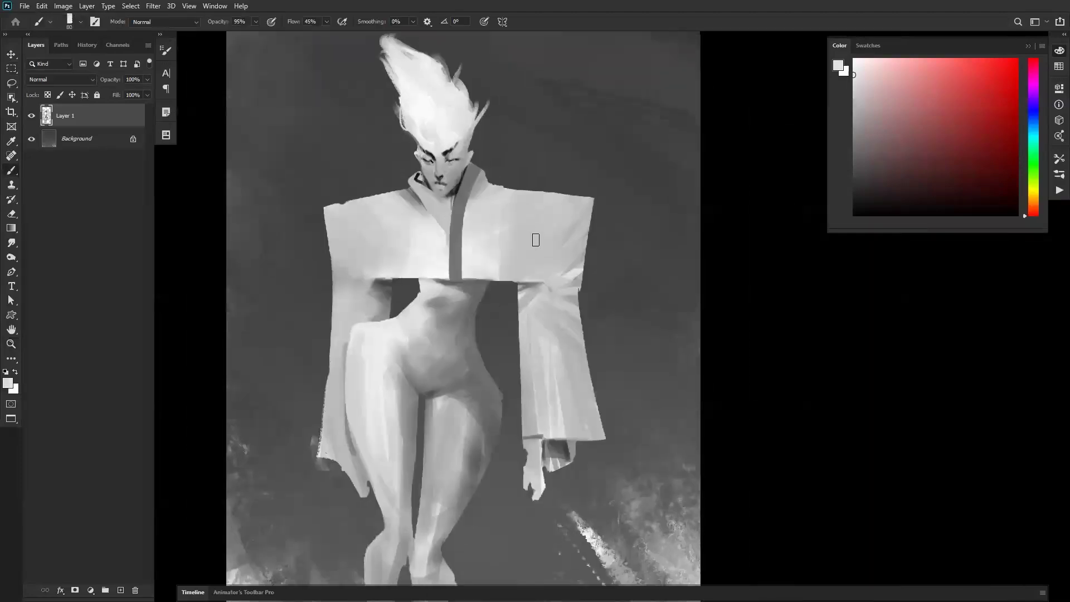
mouse_move(504, 281)
mouse_down()
mouse_move(558, 224)
mouse_move(518, 278)
mouse_up()
alt+click(562, 235)
drag(559, 228, 507, 292)
key(ctrl+z)
drag(556, 227, 492, 301)
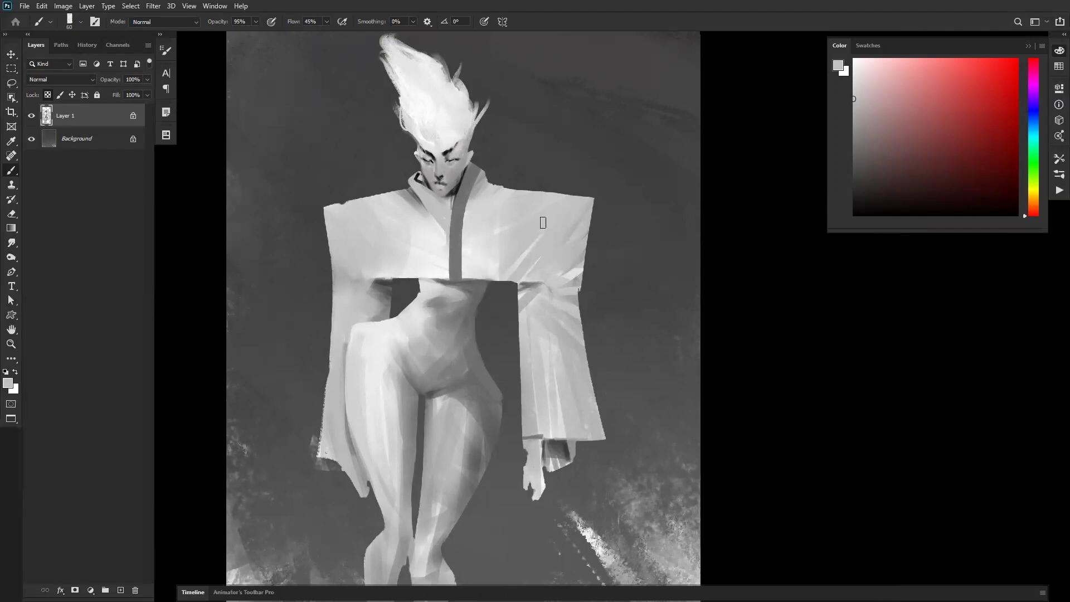
Paint light folds fanning out from the lapel on the opposite jacket panel, and undo the last stroke
alt+click(477, 226)
alt+click(489, 245)
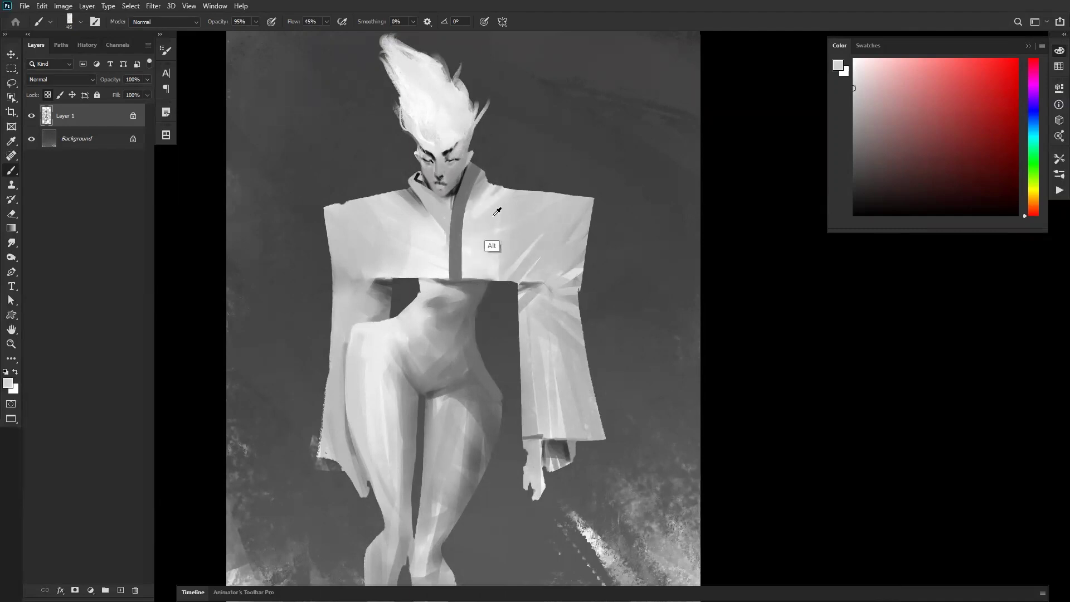
alt+click(431, 240)
alt+click(393, 237)
drag(391, 200, 430, 252)
alt+click(393, 262)
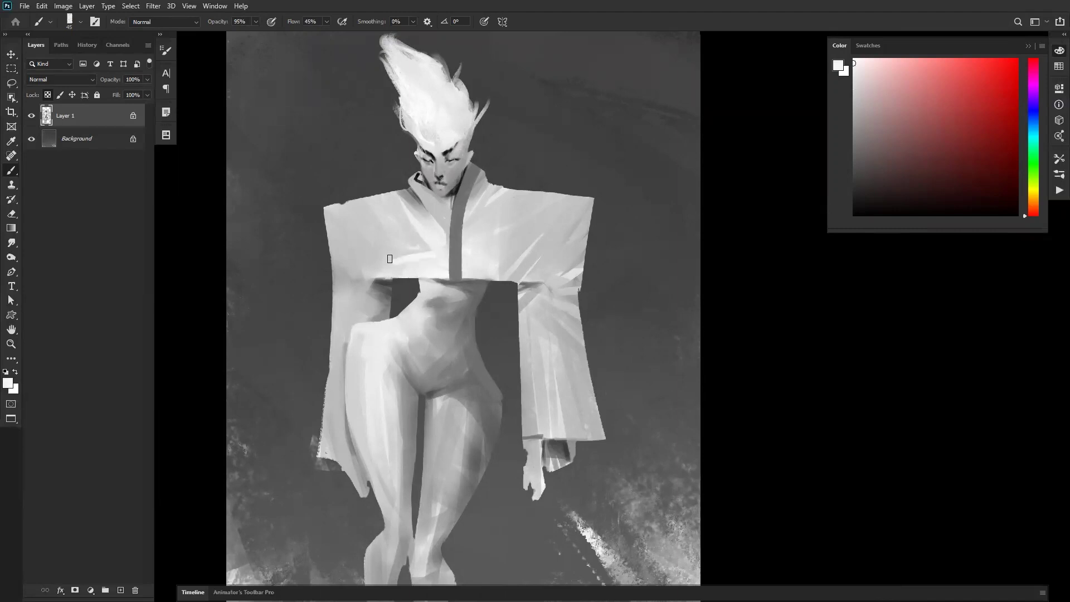
key(ctrl+z)
Add soft light creases from the shoulder toward the chest with sampled greys, enlarging the brush to 175 px
key(bracketright)
key(bracketright)
mouse_move(382, 200)
mouse_down()
mouse_move(421, 242)
mouse_move(366, 202)
mouse_up()
alt+click(369, 271)
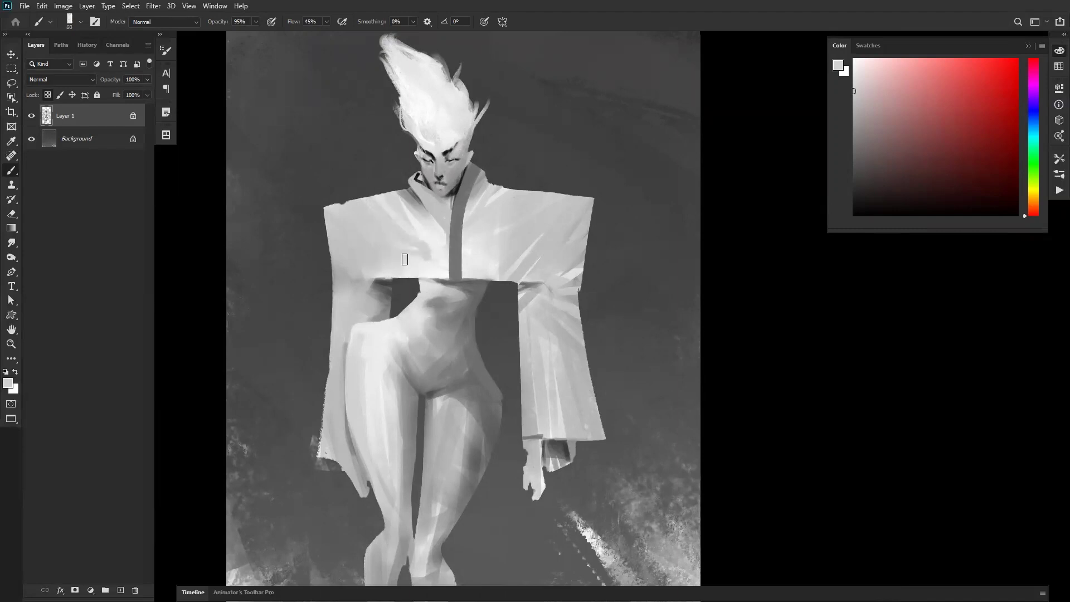
alt+click(415, 304)
key(bracketright)
key(bracketright)
key(bracketright)
key(bracketright)
key(bracketright)
key(bracketright)
mouse_move(343, 224)
mouse_down()
mouse_move(410, 258)
mouse_move(347, 224)
mouse_move(372, 261)
mouse_up()
alt+click(362, 261)
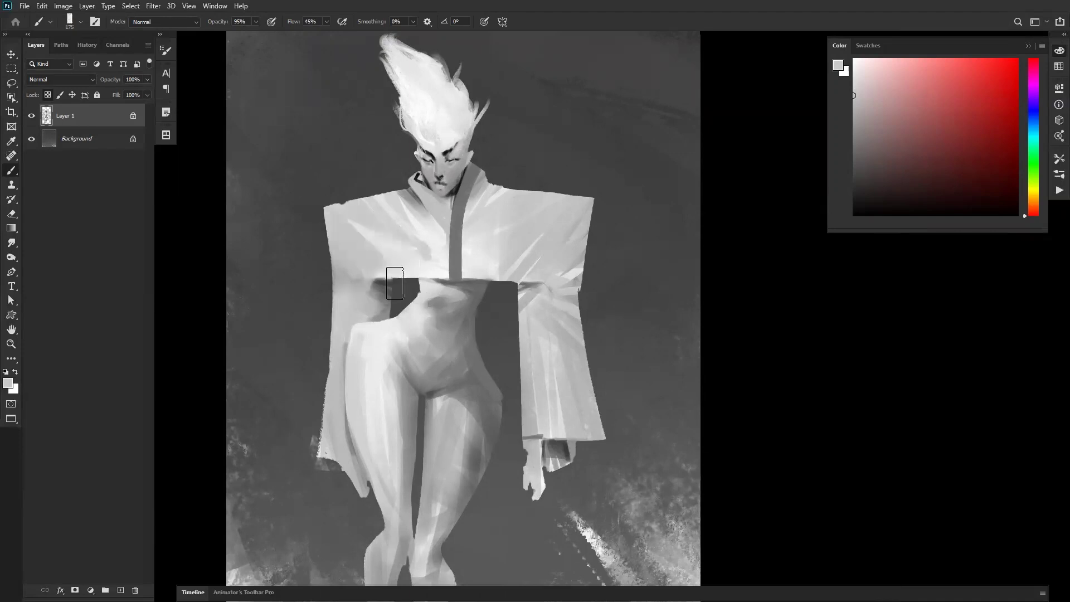
Flip the canvas horizontally and check the whole figure at reduced size
key(z)
alt+click(467, 303)
alt+click(466, 301)
alt+click(466, 287)
key(ctrl+shift+h)
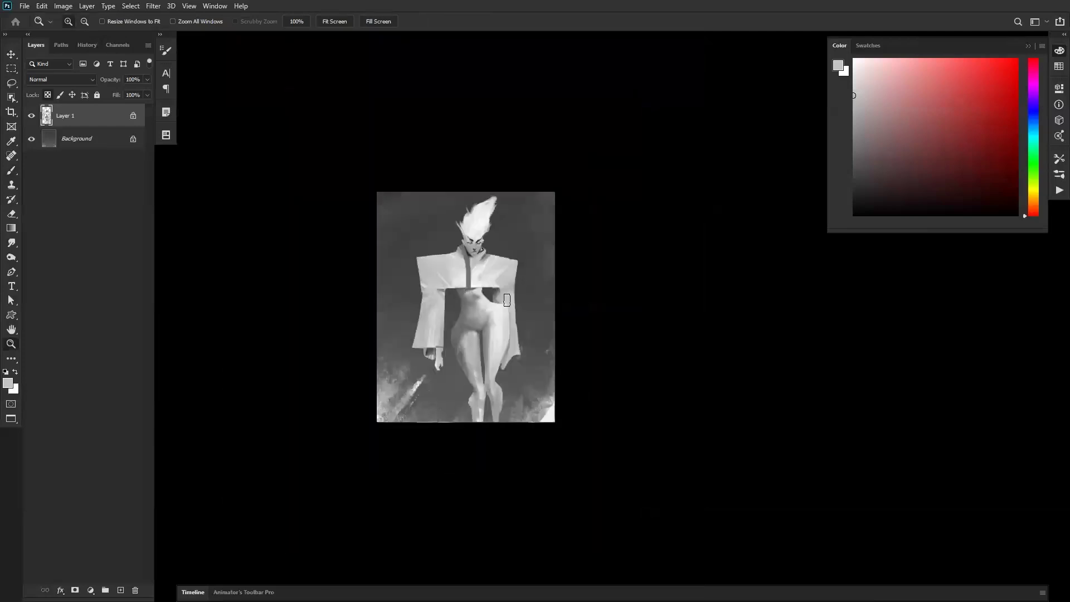
scroll(510, 300, up, 3)
Unlock transparent pixels and refine the waist contour below the jacket hem with sampled greys and a 40 px brush
key(b)
scroll(427, 299, up, 2)
alt+click(434, 286)
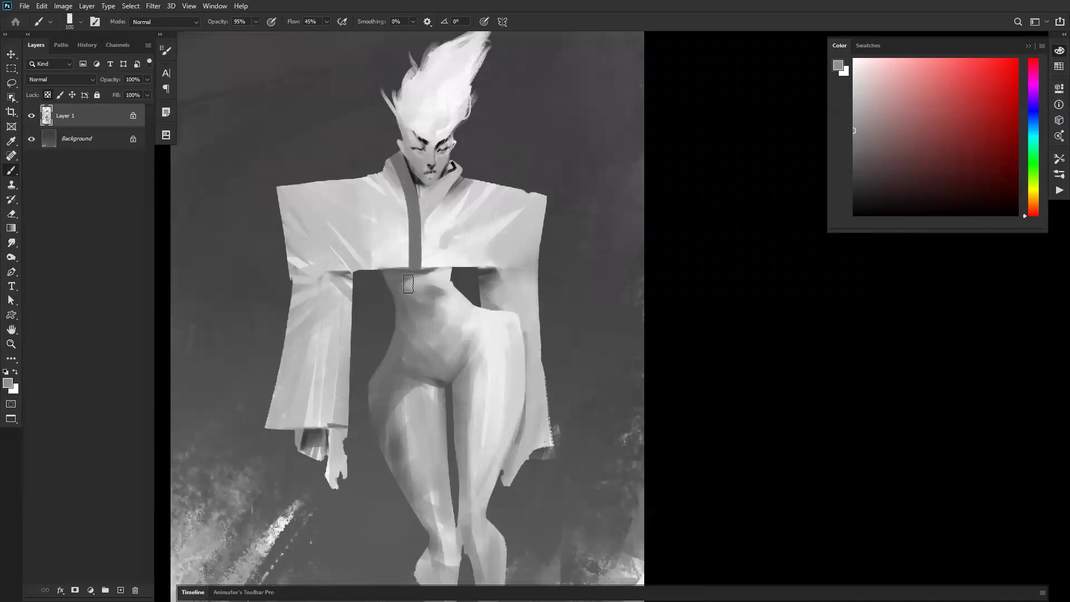
alt+click(406, 273)
key(d)
key(x)
drag(389, 278, 399, 306)
alt+click(393, 320)
alt+click(394, 311)
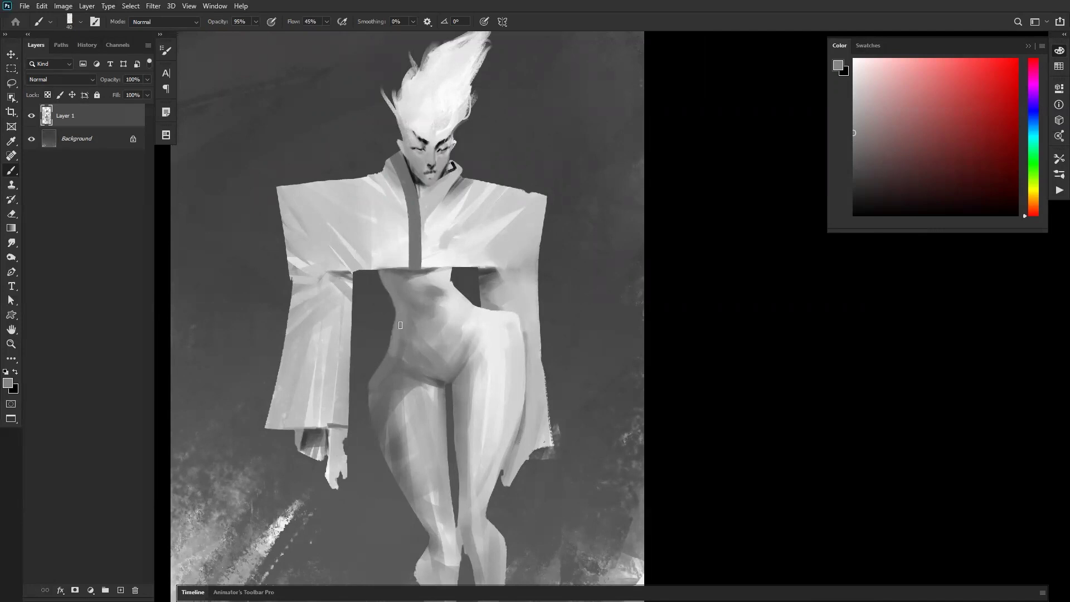
key(z)
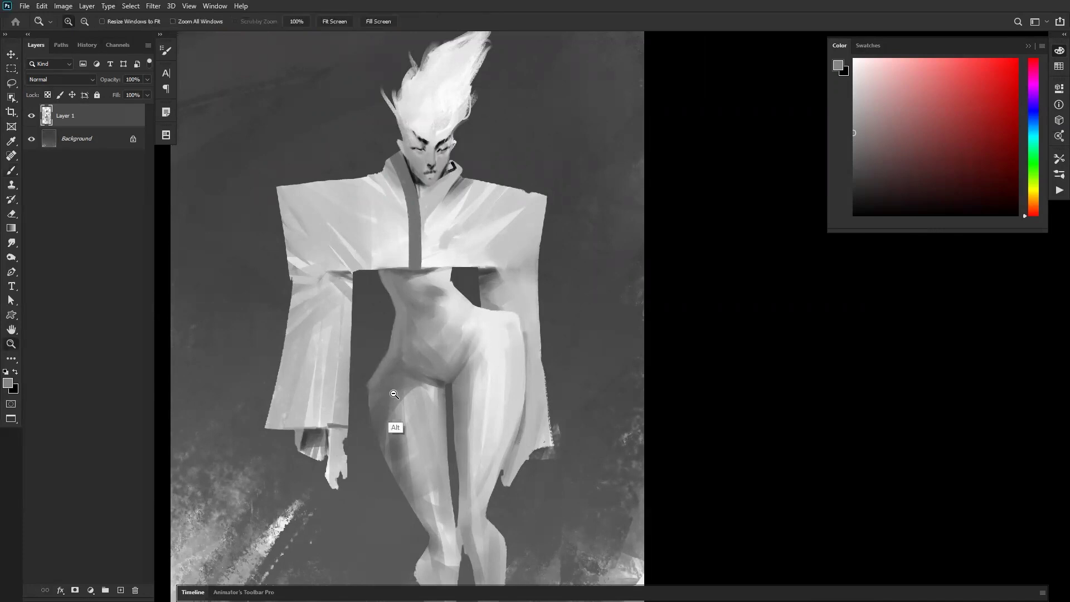
Flip the canvas horizontally and, with Layer 1's transparent pixels locked, shade the outer hip and thigh in sampled greys
alt+click(396, 391)
alt+click(398, 390)
alt+click(398, 386)
alt+click(400, 389)
key(ctrl+shift+h)
click(418, 385)
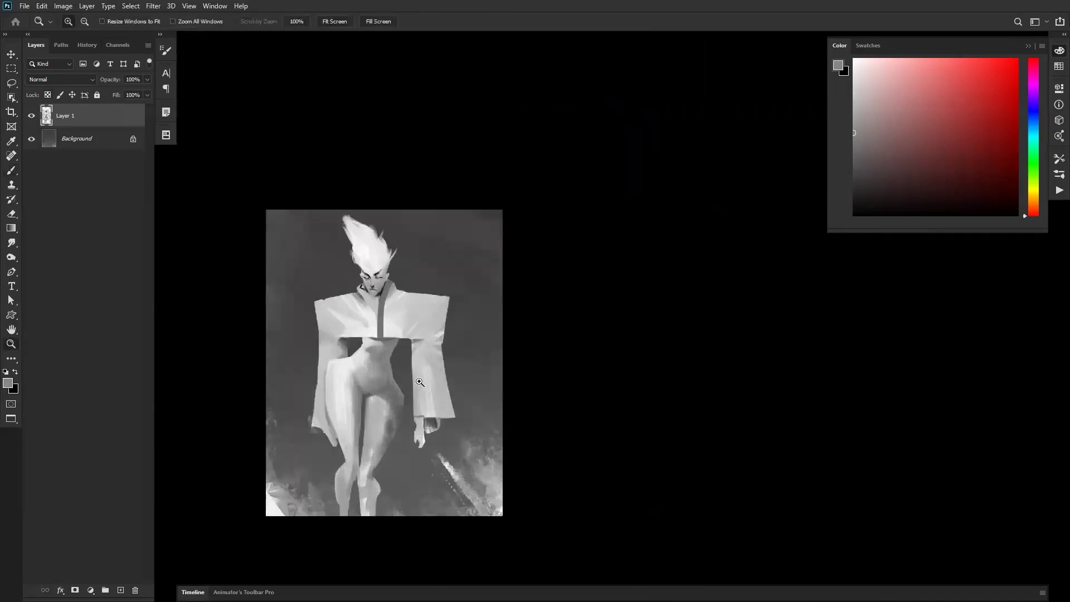
click(494, 313)
click(491, 314)
key(b)
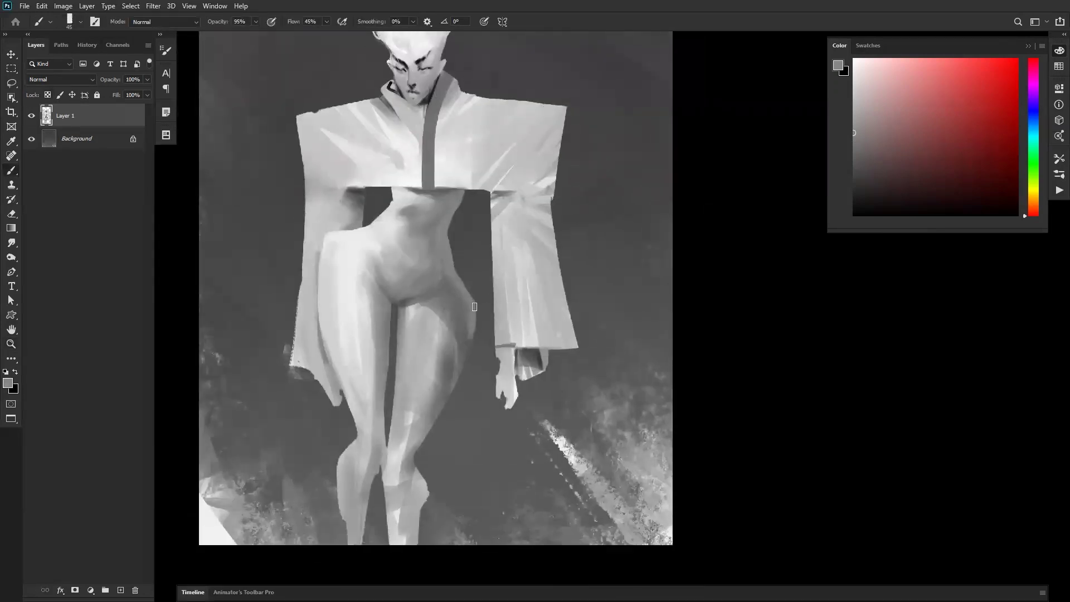
key(alt)
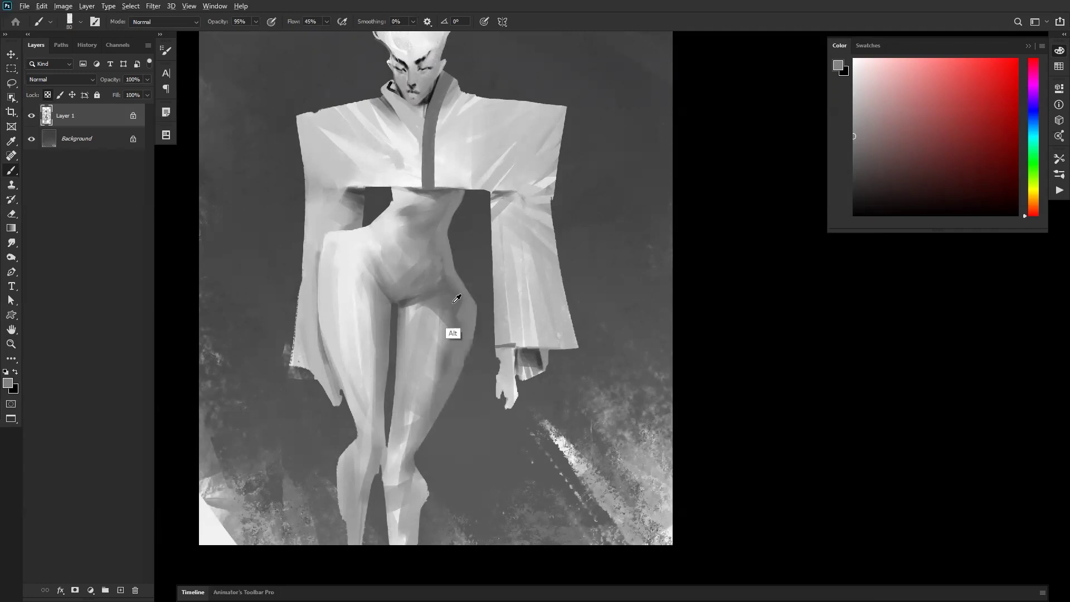
Darken the crease where the thighs meet, then blend sampled greys over the lower abdomen and hip with a larger brush
key(d)
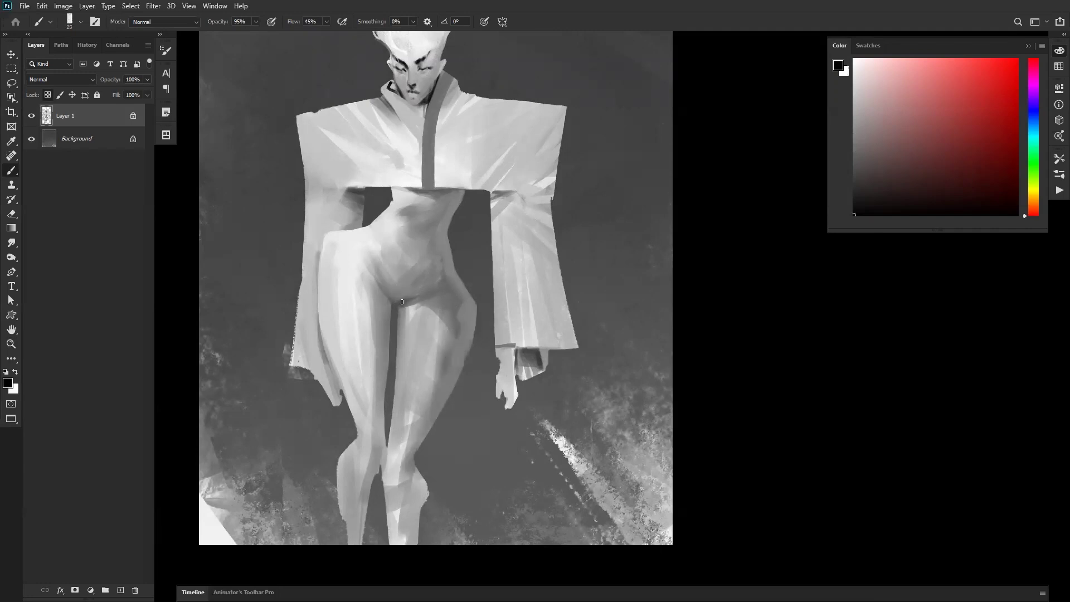
alt+click(395, 299)
alt+click(390, 320)
alt+click(403, 298)
key(])
key(])
key(])
key(])
key(])
mouse_move(386, 278)
mouse_down()
mouse_move(420, 274)
mouse_move(400, 287)
mouse_move(387, 276)
mouse_move(418, 266)
mouse_move(402, 268)
mouse_move(429, 250)
mouse_move(363, 248)
mouse_up()
Review the whole figure at reduced size and flip the canvas horizontally again
key(z)
alt+click(437, 322)
alt+click(437, 323)
alt+click(437, 323)
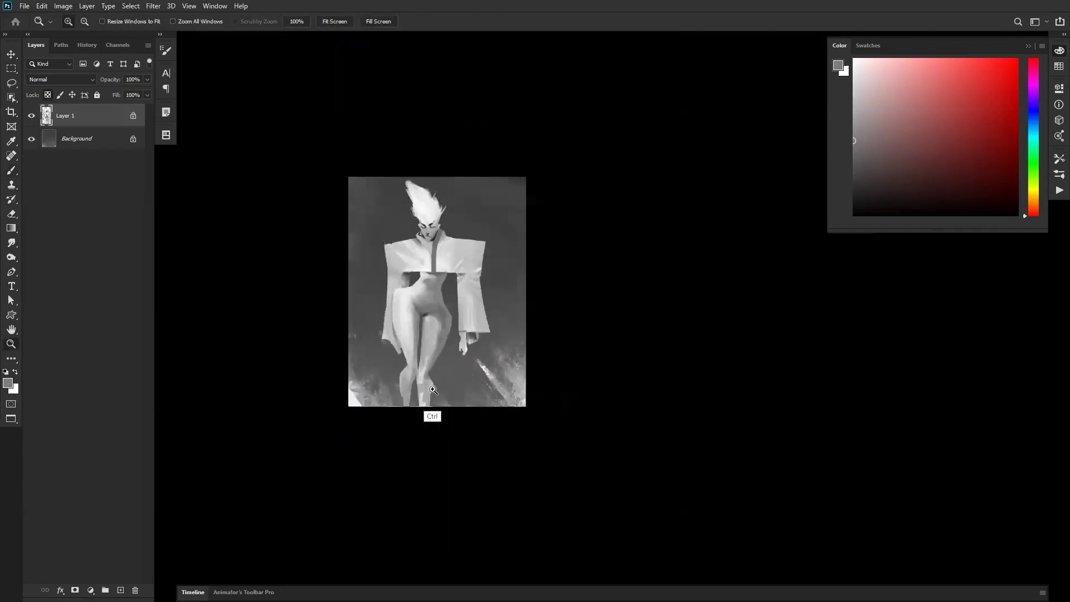
click(450, 282)
click(451, 282)
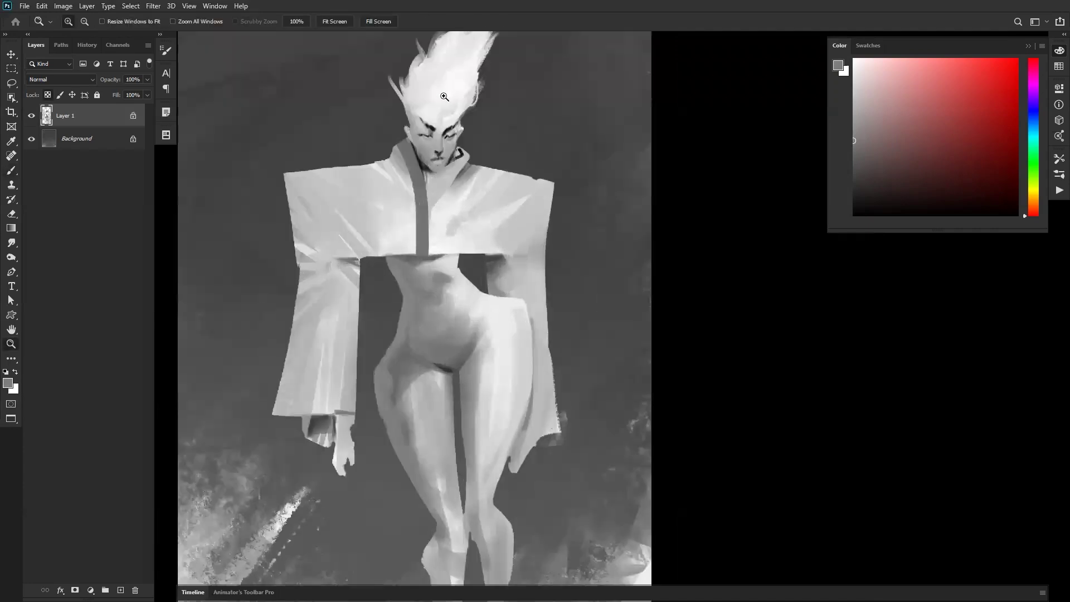
Paint thin light-grey strands through the middle of the upswept hair with sampled tones and a smaller brush
click(453, 116)
key(b)
key(d)
key(bracketleft)
key(bracketleft)
key(bracketleft)
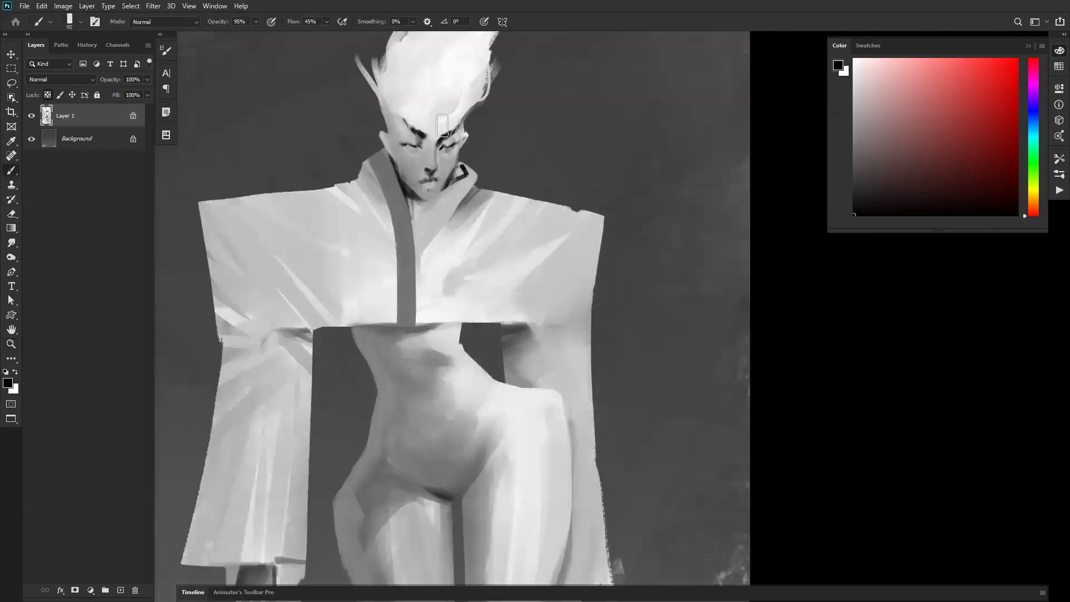
drag(445, 134, 450, 178)
key(bracketleft)
mouse_move(496, 91)
mouse_down()
mouse_move(442, 152)
mouse_move(504, 91)
mouse_move(434, 118)
mouse_move(421, 137)
mouse_up()
alt+click(443, 101)
key(bracketleft)
alt+click(474, 96)
alt+click(459, 69)
mouse_move(447, 66)
mouse_down()
mouse_move(418, 140)
mouse_move(471, 108)
mouse_move(469, 181)
mouse_up()
alt+click(463, 65)
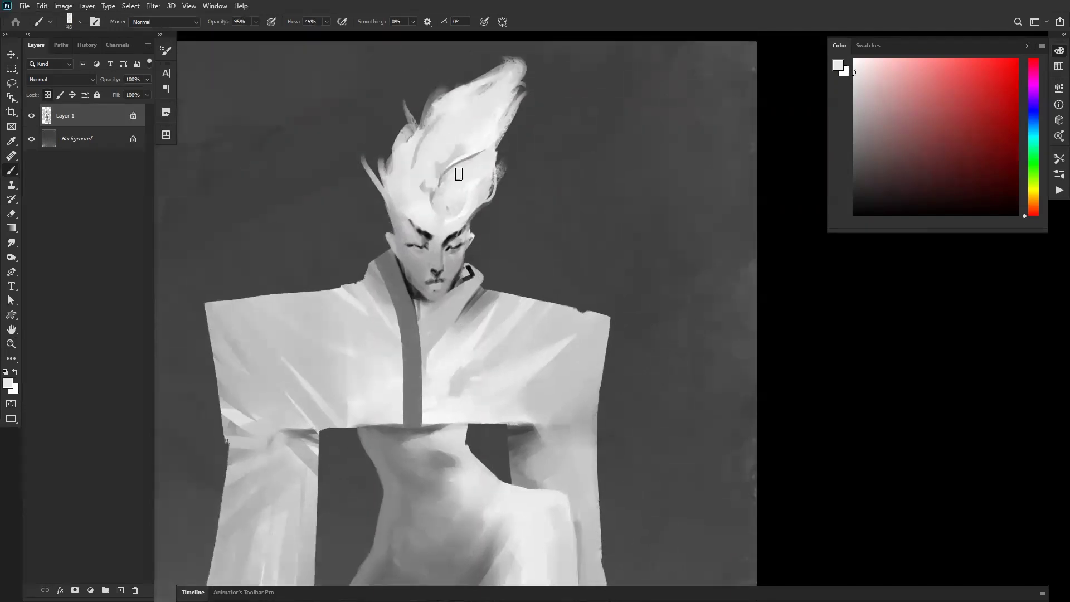
Enlarge the brush and sweep near-white strokes through the centre of the hair to smooth its flowing highlights
alt+click(463, 205)
drag(467, 205, 472, 149)
key(])
key(])
key(])
key(])
mouse_move(504, 85)
mouse_down()
mouse_move(430, 179)
mouse_move(451, 184)
mouse_up()
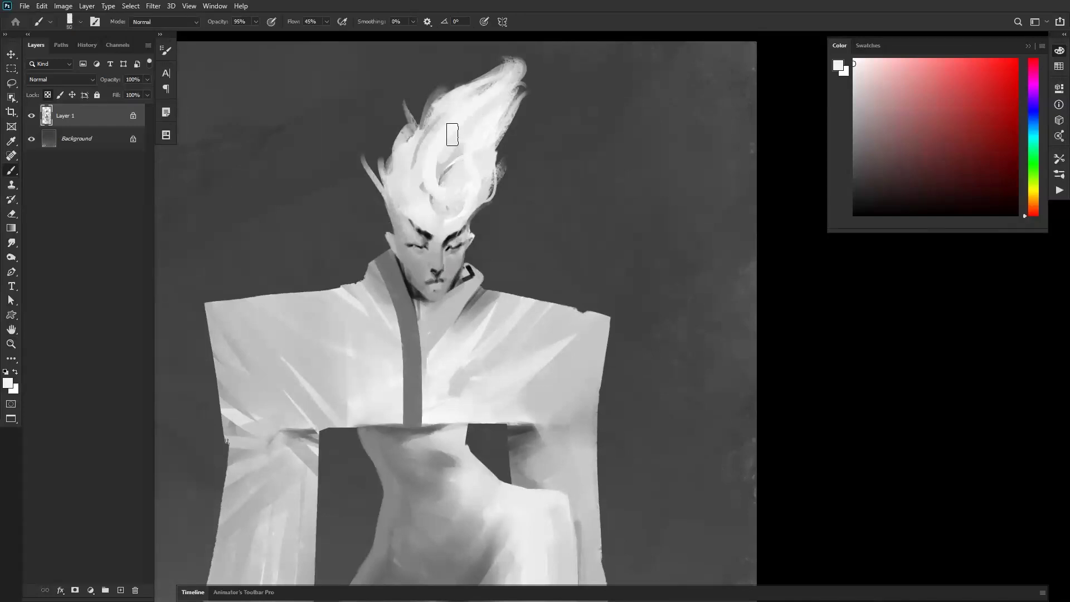
drag(468, 126, 454, 201)
alt+click(456, 223)
mouse_move(455, 154)
mouse_down()
mouse_move(418, 169)
mouse_move(436, 202)
mouse_move(423, 166)
mouse_move(466, 189)
mouse_up()
drag(484, 134, 496, 125)
Flip the canvas horizontally and brighten the hair above the forehead with near-white strokes
key(z)
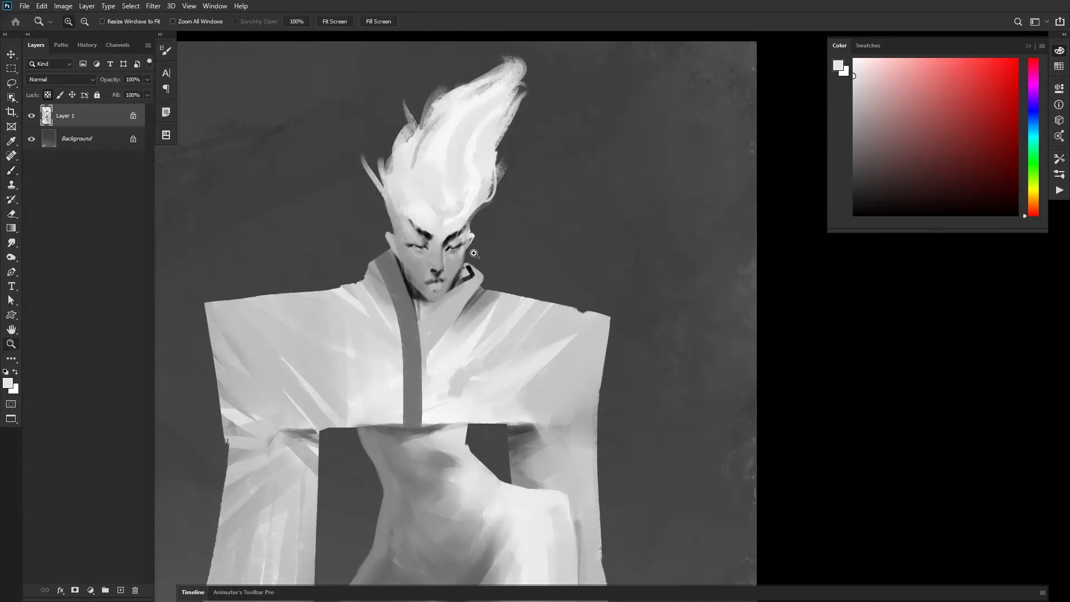
alt+click(478, 250)
key(ctrl+shift+h)
click(460, 235)
key(b)
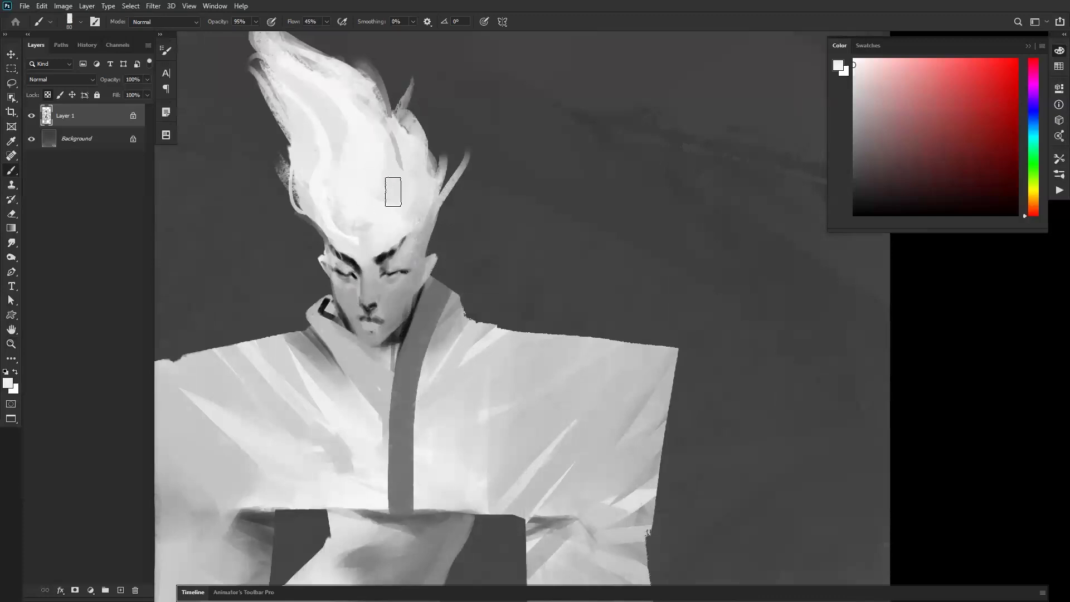
Smooth the interior of the flame-shaped hair with broad strokes of sampled near-white tones
alt+click(406, 180)
drag(289, 188, 312, 209)
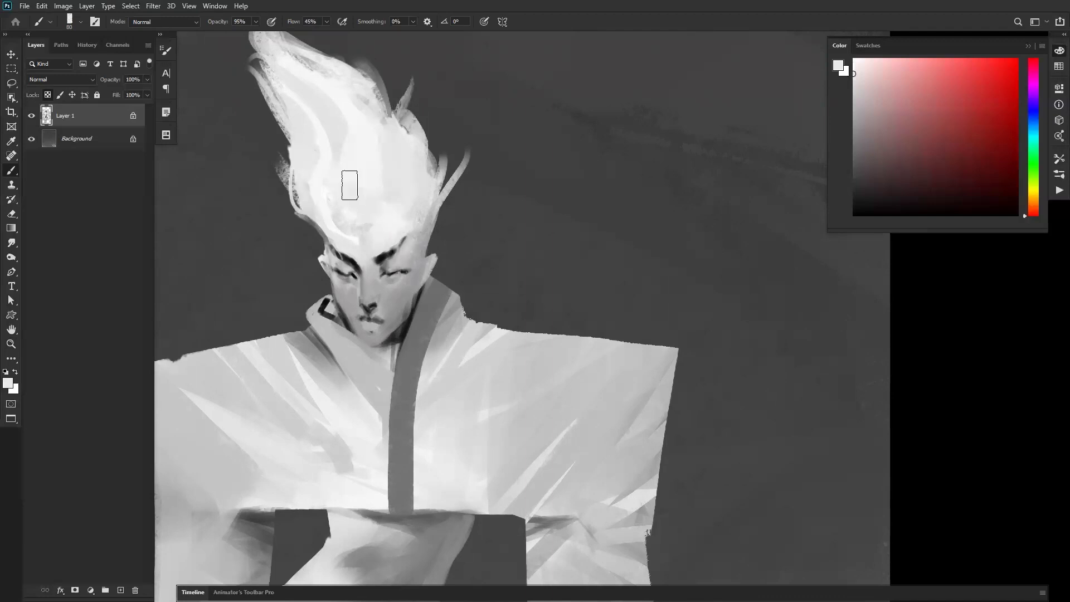
drag(337, 157, 481, 234)
Reshape the hair's right contour with a sampled light grey and a smaller brush, and erase the rough edges beside the upper wisps
alt+click(439, 277)
alt+click(444, 277)
key(bracketleft)
mouse_move(442, 274)
mouse_down()
mouse_move(432, 223)
mouse_move(441, 240)
mouse_move(404, 163)
mouse_move(413, 119)
mouse_move(438, 106)
mouse_up()
mouse_move(420, 161)
mouse_down()
mouse_move(476, 105)
mouse_move(448, 132)
mouse_up()
key(e)
mouse_move(414, 102)
mouse_down()
mouse_move(397, 125)
mouse_move(421, 167)
mouse_up()
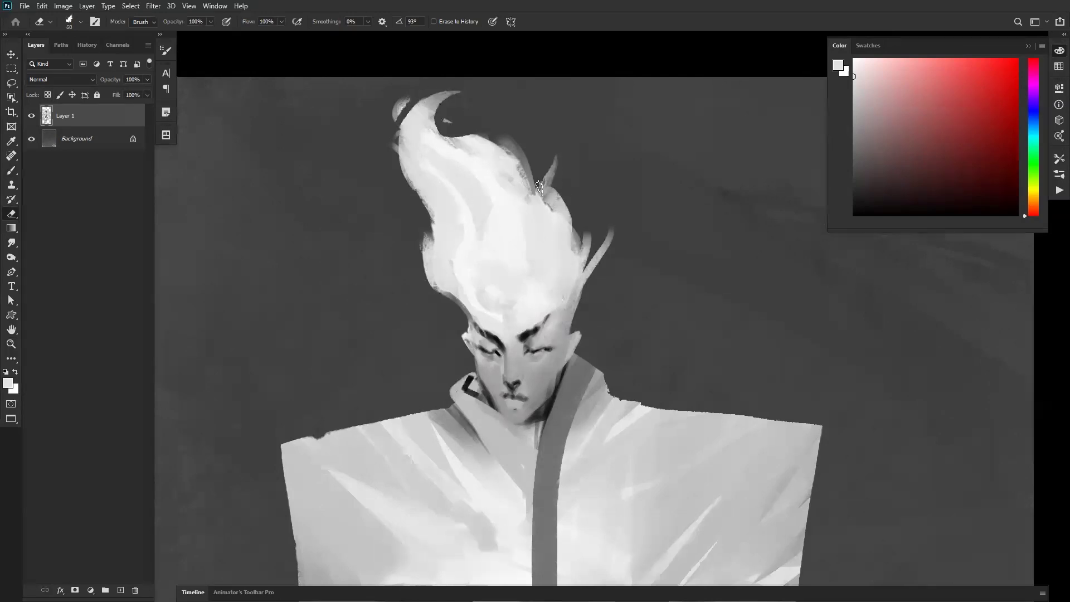
Flip the whole canvas horizontally to check the figure's proportions in mirror view
key(z)
click(585, 282)
alt+click(585, 282)
alt+click(585, 282)
alt+click(586, 284)
alt+click(586, 285)
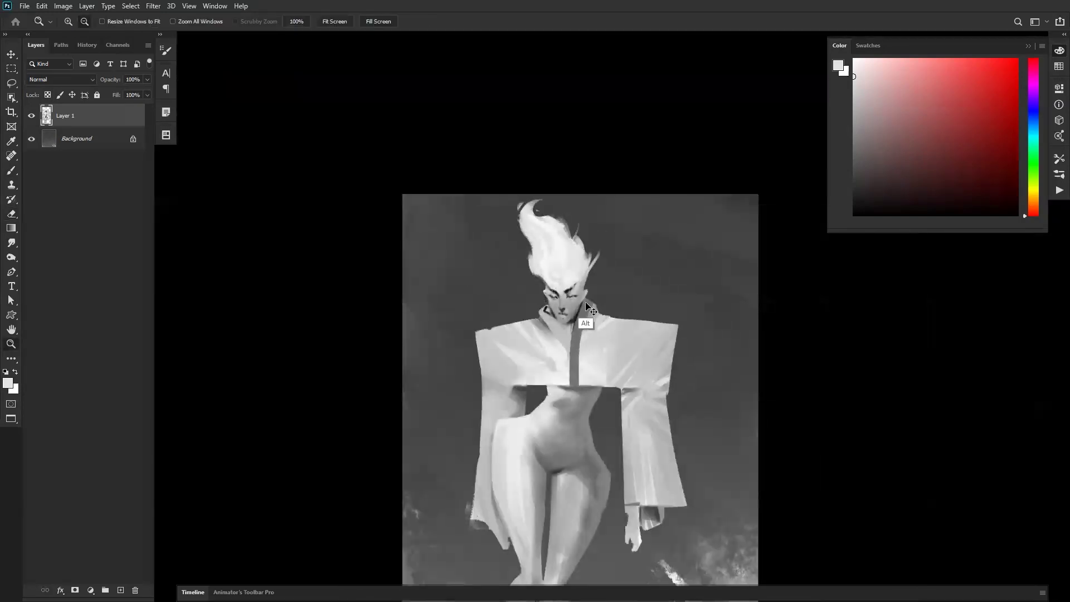
key(ctrl+shift+h)
click(588, 286)
click(595, 288)
drag(567, 265, 488, 181)
Switch to a small round brush preset from the STANDARD brush set and reset the paint colour to black
key(b)
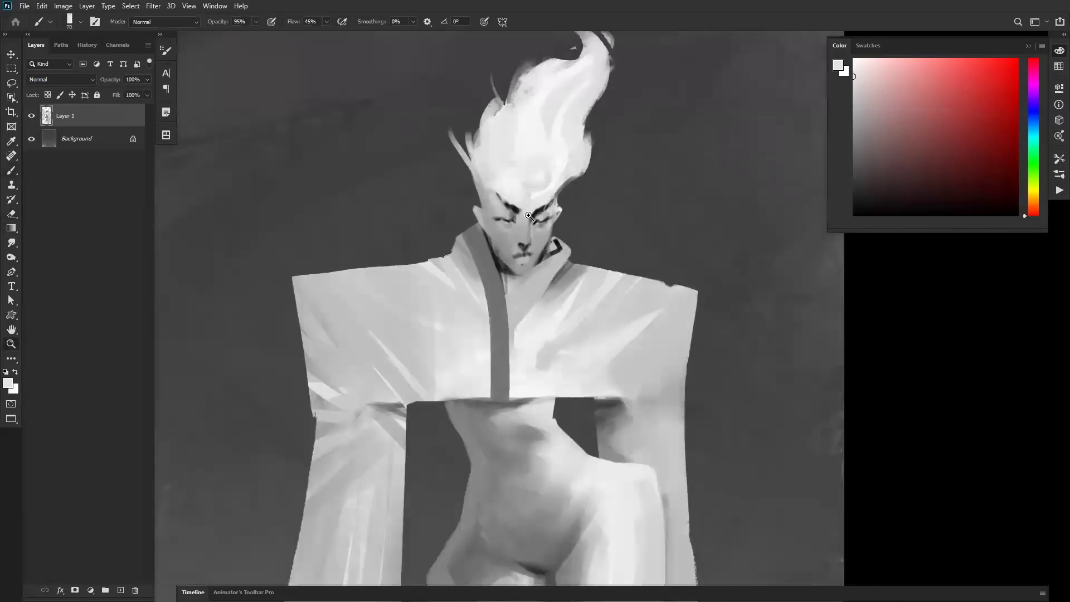
right_click(539, 235)
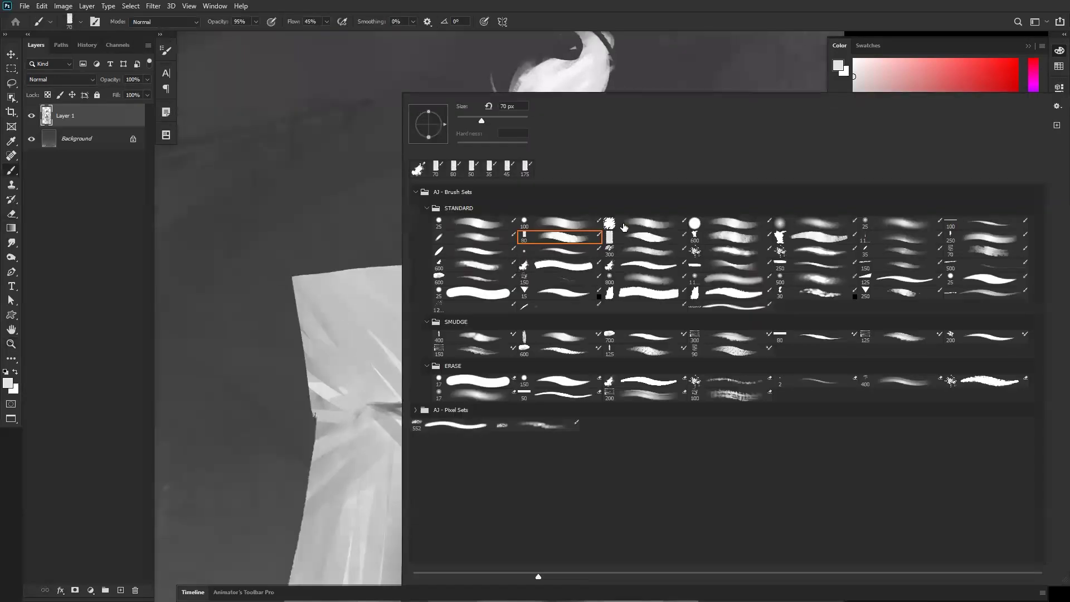
click(566, 222)
key(Return)
key(z)
click(533, 224)
key(b)
key(d)
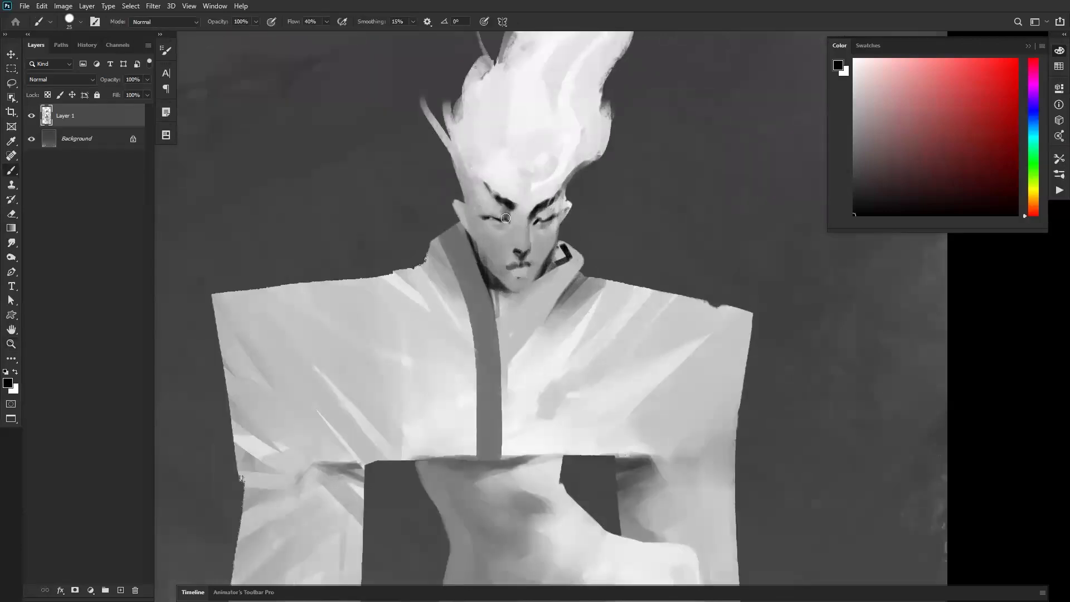
Refine the closed left eye by repainting its lid with sampled light grey and its lash line with black
alt+click(504, 212)
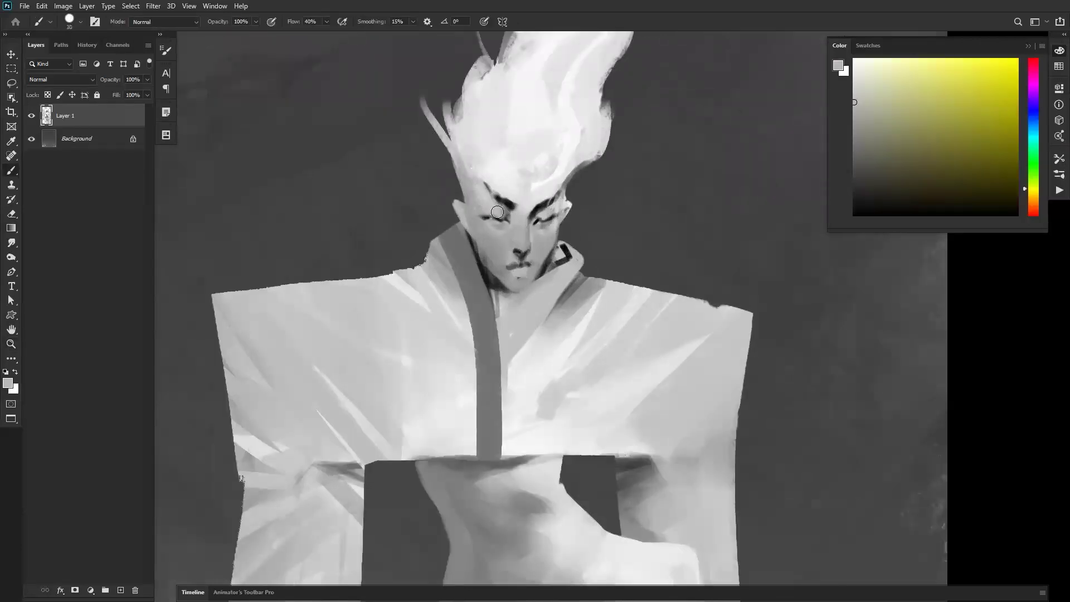
key(d)
alt+click(503, 211)
key(d)
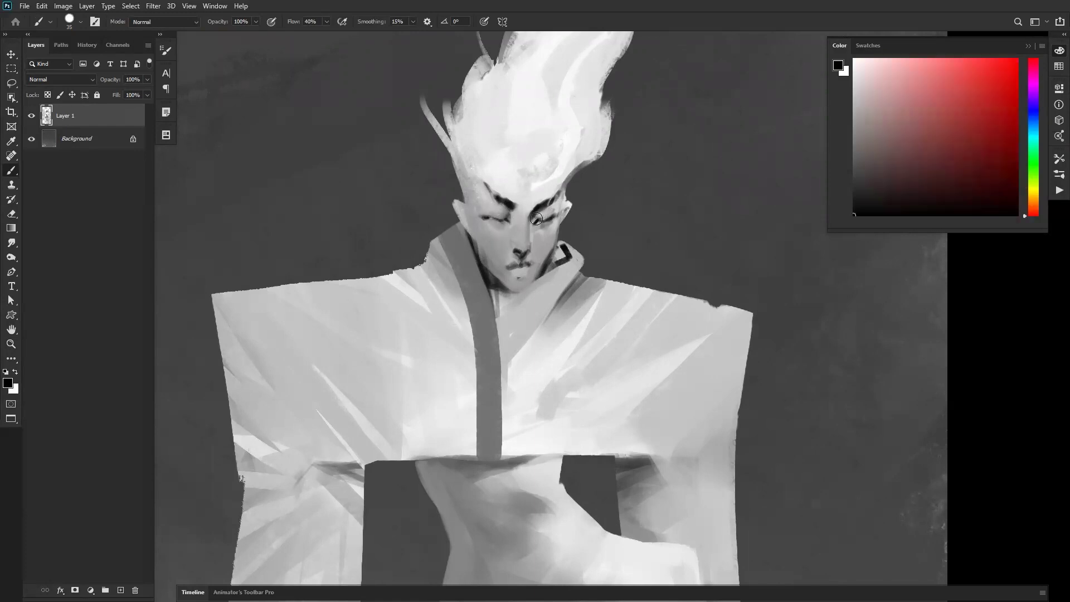
Soften the right eye and the shadows of the lower face with sampled greys and black, varying the brush size
alt+click(550, 215)
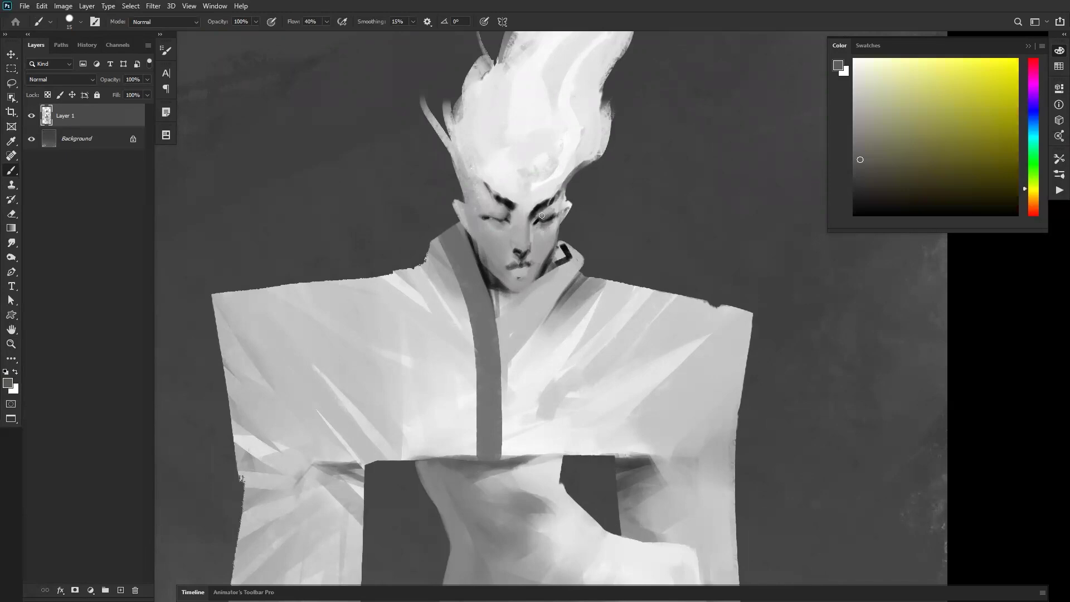
alt+click(539, 214)
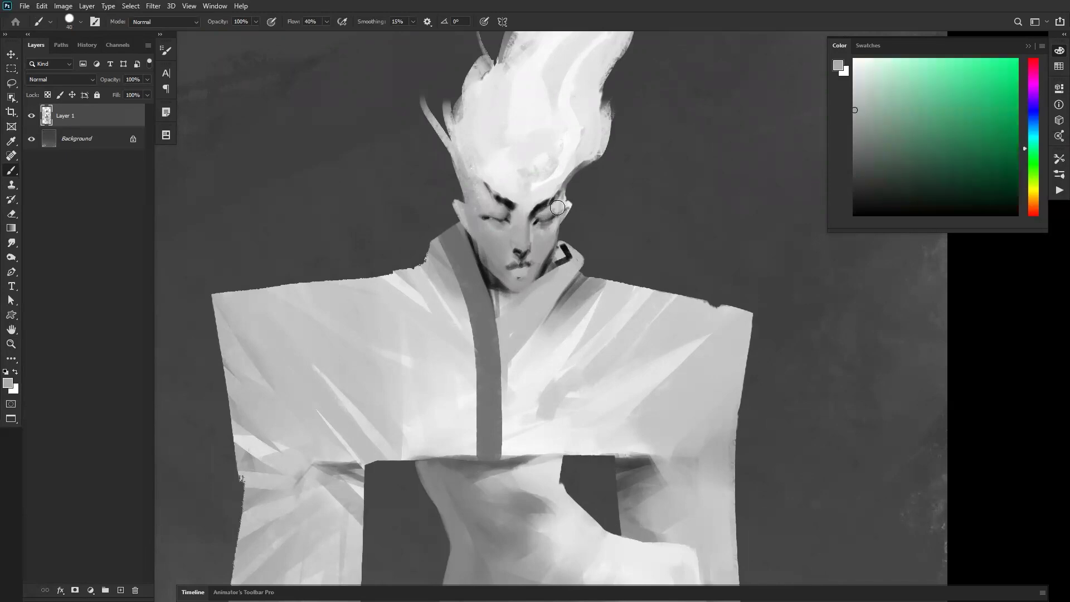
key(d)
key(bracketleft)
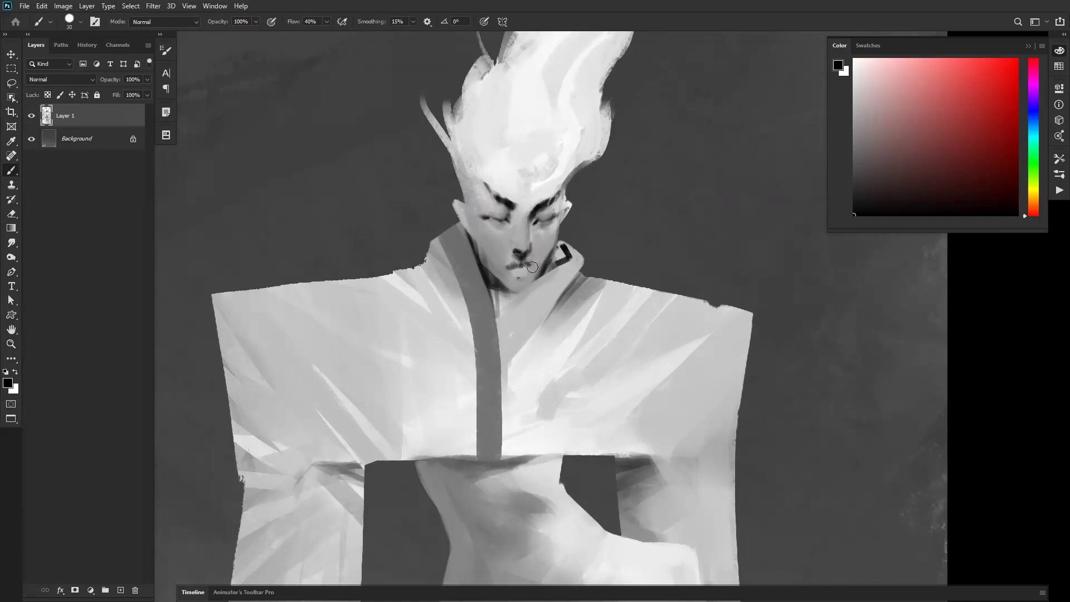
alt+click(547, 219)
key(bracketright)
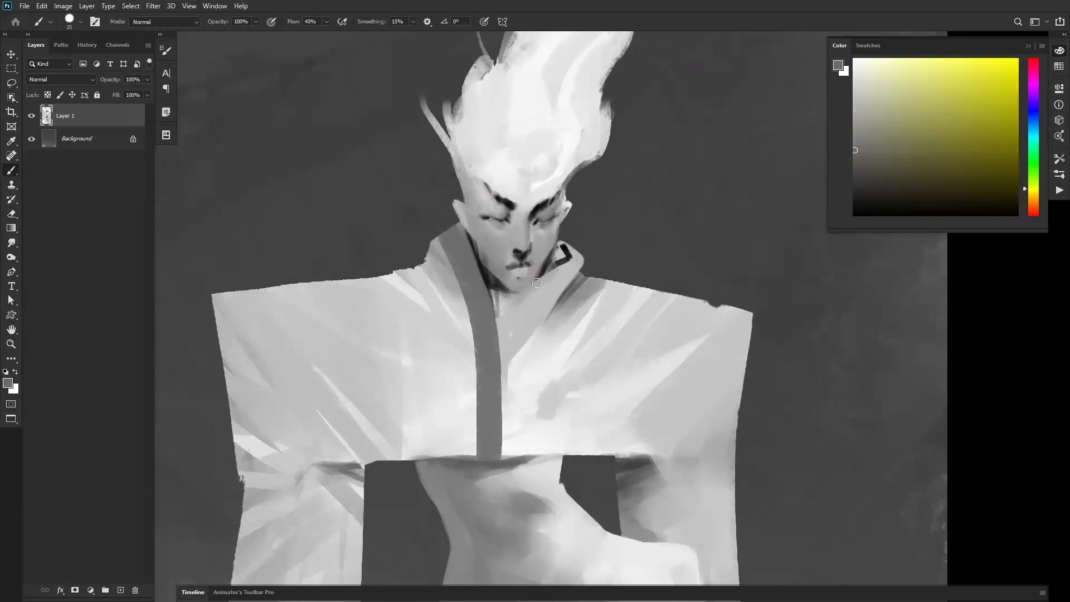
Flip the canvas horizontally back to compare the reworked face in the other orientation
key(z)
alt+click(540, 311)
alt+click(540, 311)
alt+click(540, 311)
key(ctrl+shift+h)
click(495, 266)
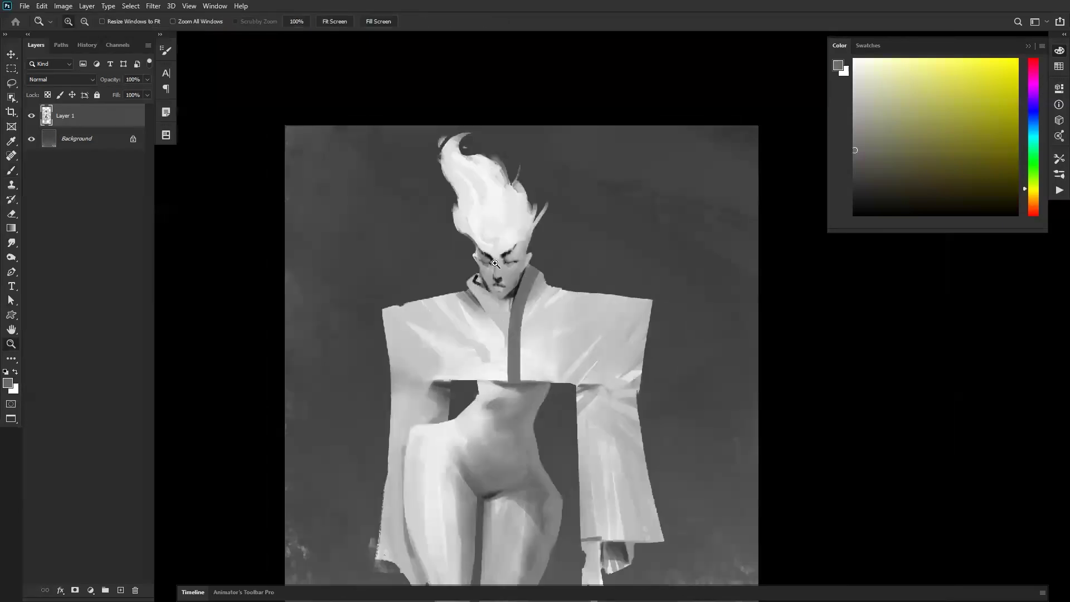
click(495, 263)
Choose a harder full-flow brush and draw crisp black lash lines on both closed eyes, trimming them with sampled skin grey
key(b)
key(d)
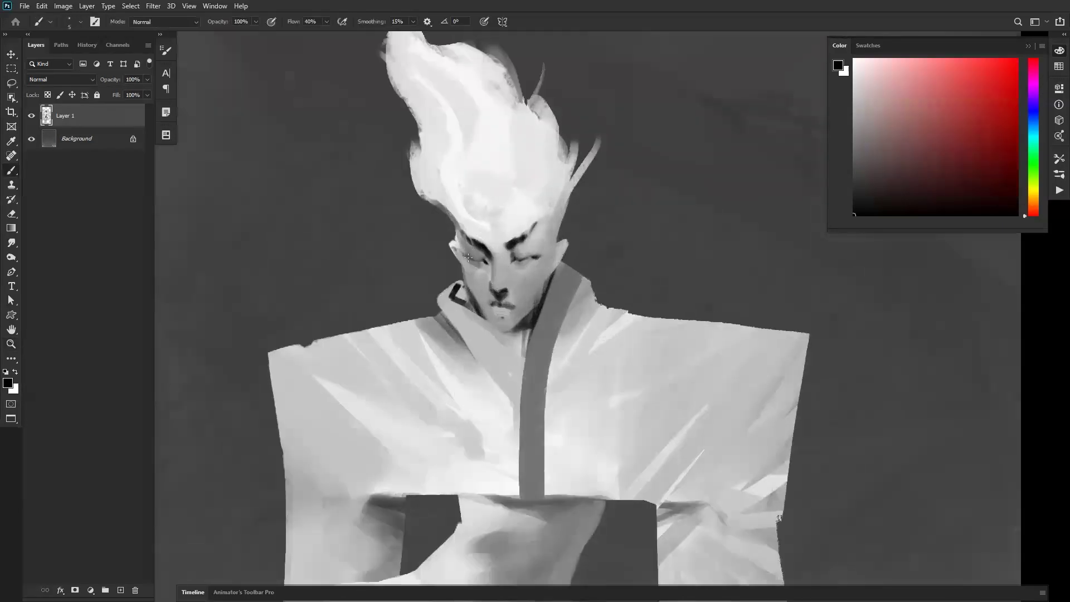
right_click(545, 249)
click(480, 229)
click(357, 272)
key(bracketleft)
alt+click(543, 252)
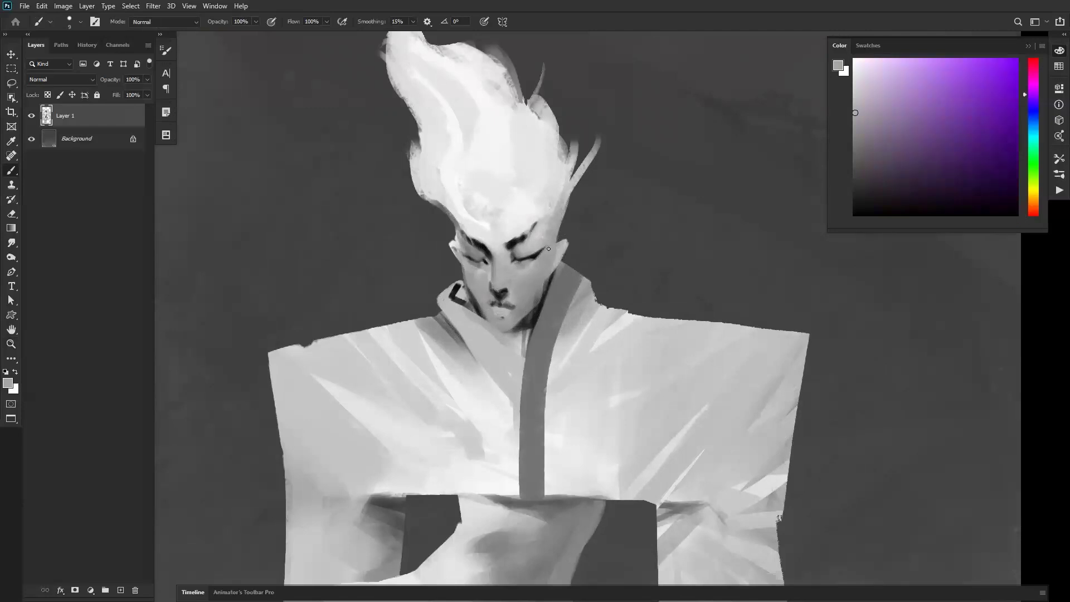
key(d)
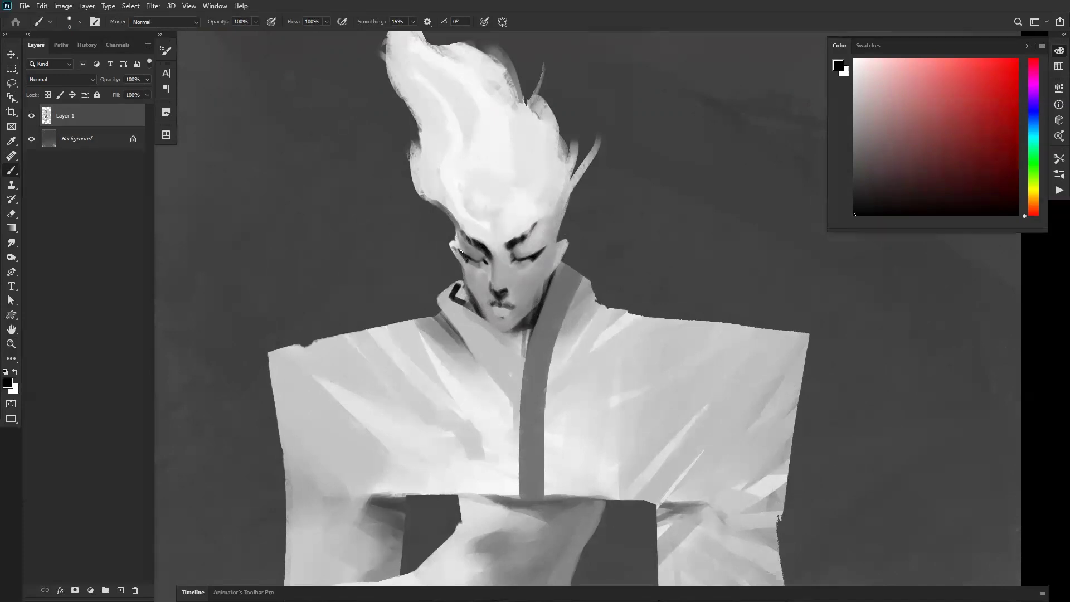
Flip the canvas horizontally to review the sharpened eyes in mirror view
key(z)
alt+click(489, 298)
alt+click(489, 297)
alt+click(489, 298)
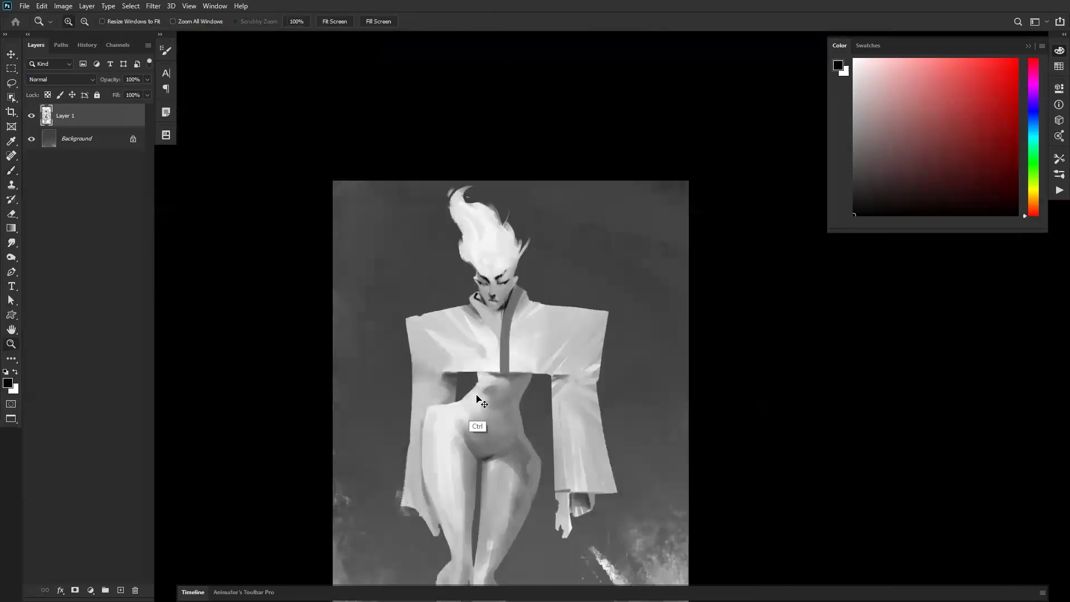
key(ctrl+shift+h)
click(551, 294)
Paint fuller dark lips and clean up the surrounding chin with a sampled mid grey
key(b)
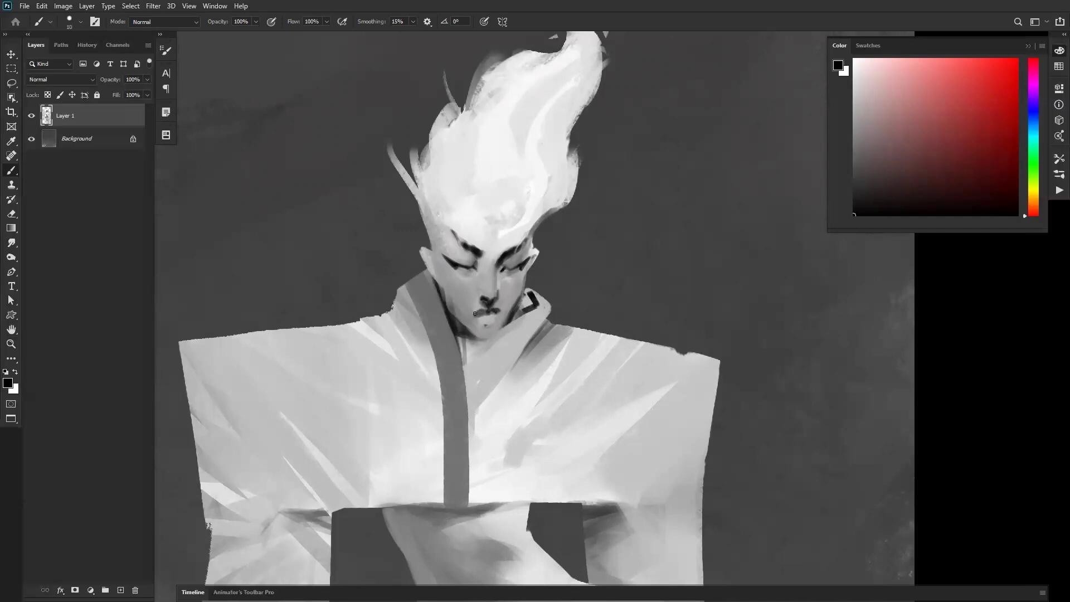
drag(478, 318, 478, 320)
alt+click(471, 312)
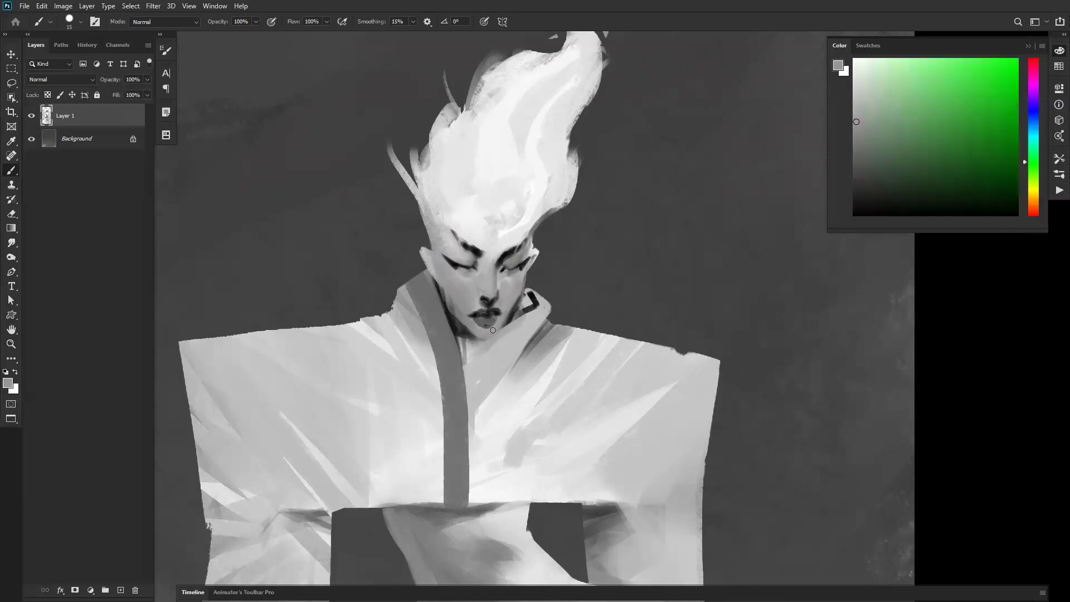
Define the tip and nostrils of the nose with black and sampled skin grey, adjusting the brush size
key(d)
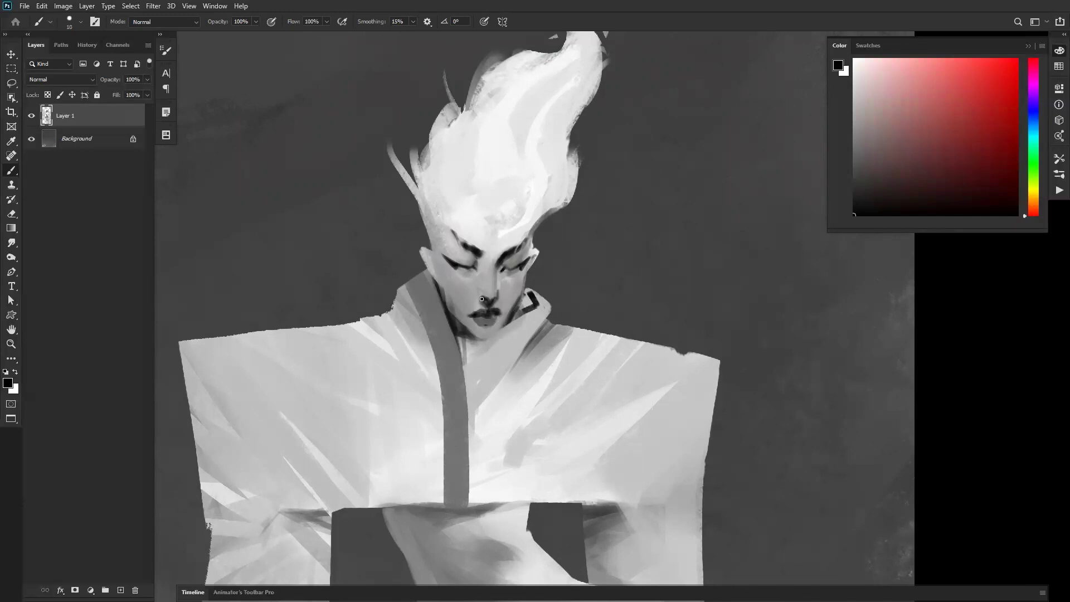
alt+click(484, 291)
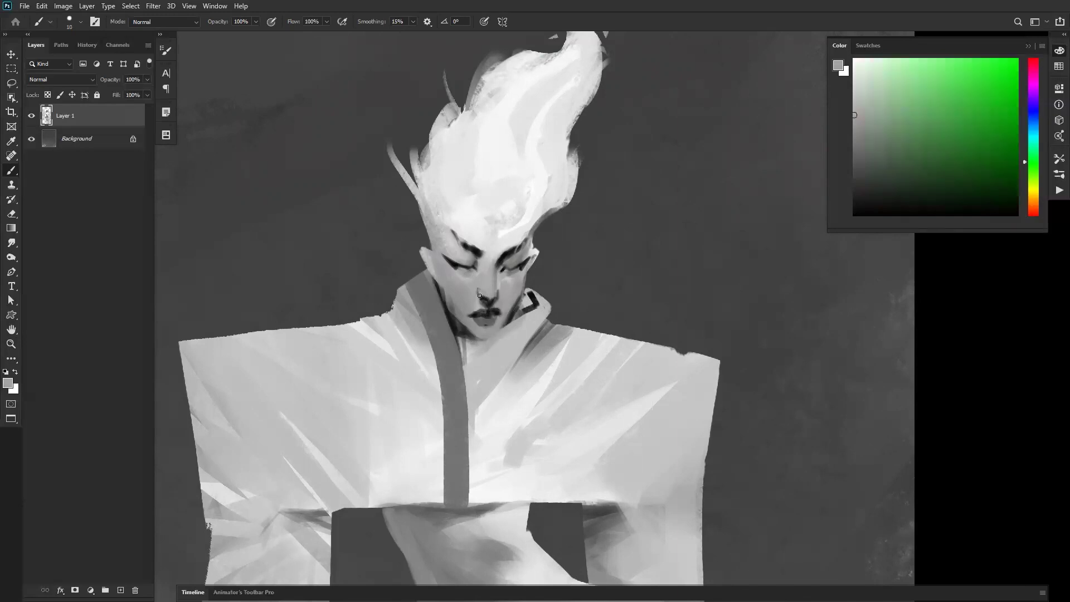
key(bracketright)
key(bracketright)
key(bracketright)
key(bracketleft)
key(d)
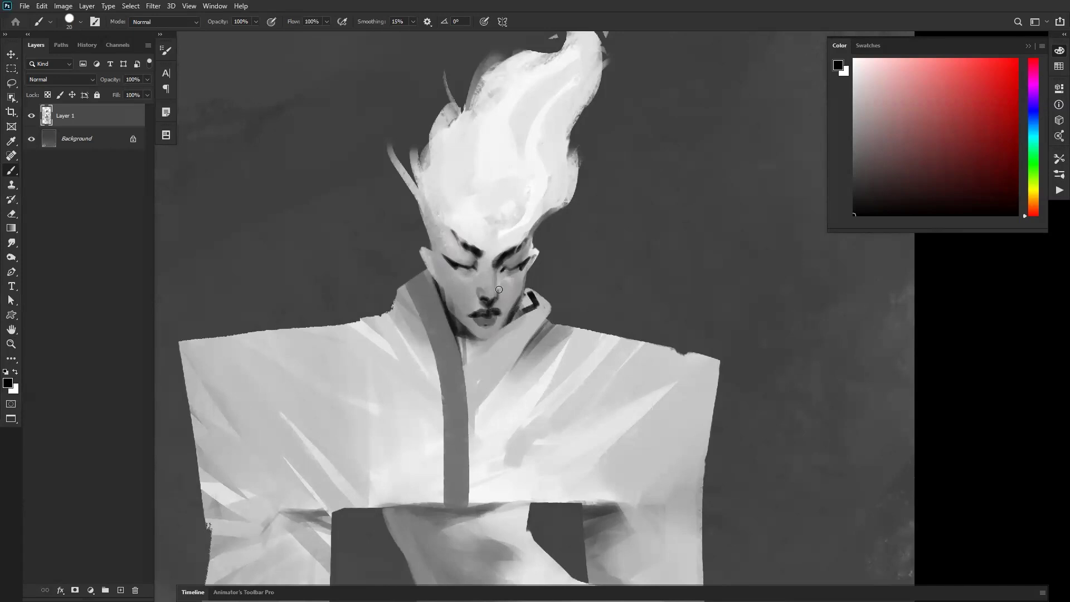
Shade the nose bridge and the inner corner of the right eye with sampled greys
key(bracketleft)
alt+click(495, 268)
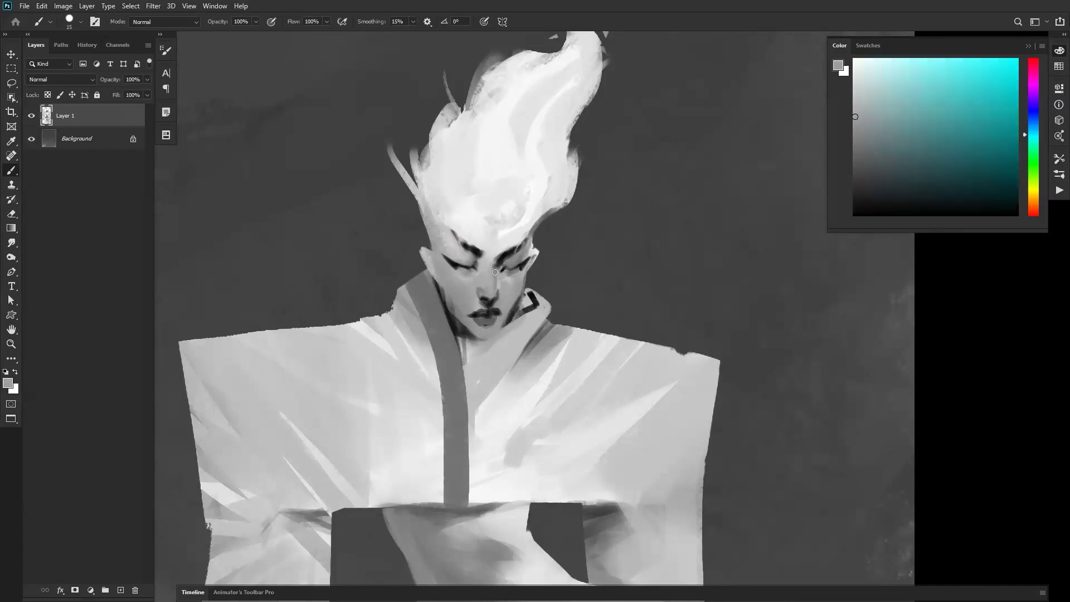
alt+click(495, 266)
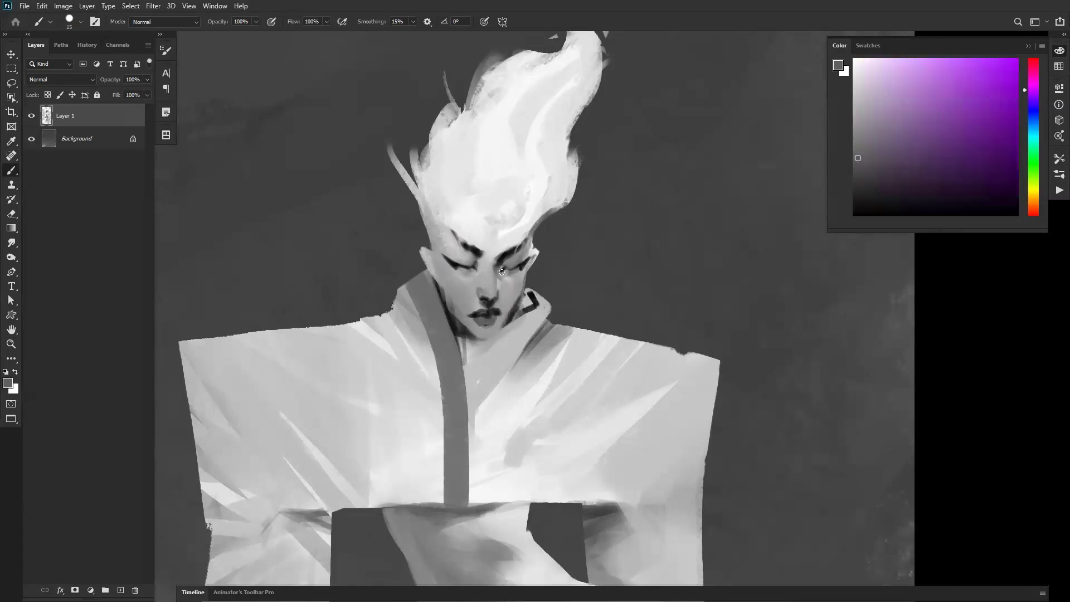
key(bracketright)
Flip the canvas horizontally to check the new nose and lips
ctrl+alt+click(502, 322)
ctrl+alt+click(502, 323)
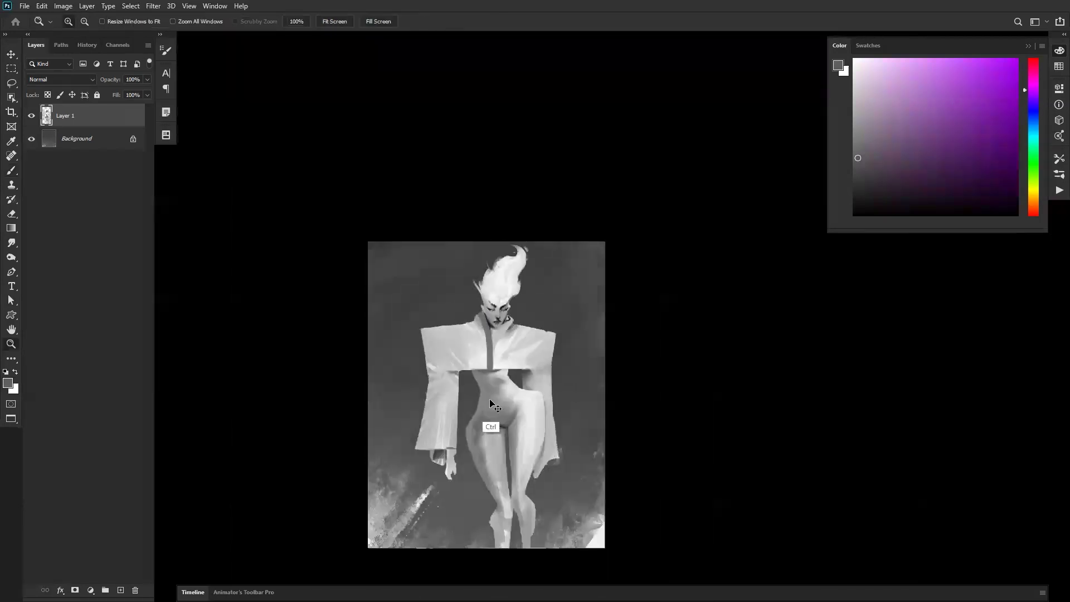
key(ctrl+shift+h)
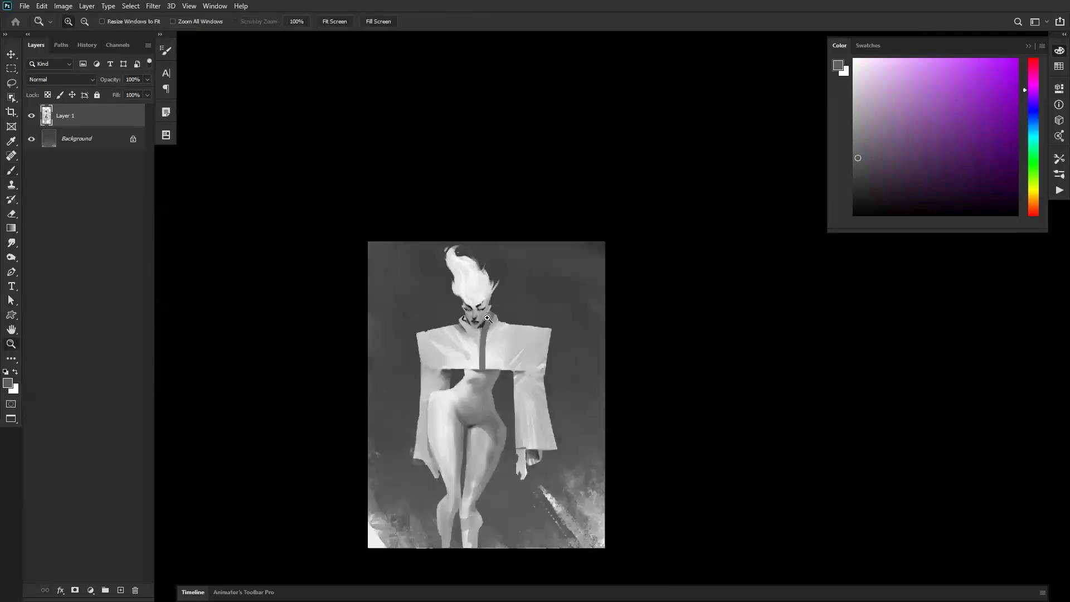
ctrl+click(487, 320)
ctrl+click(487, 320)
ctrl+click(487, 320)
ctrl+click(487, 319)
Lighten the eyelid and the nose bridge between the brows with sampled light greys
alt+click(467, 326)
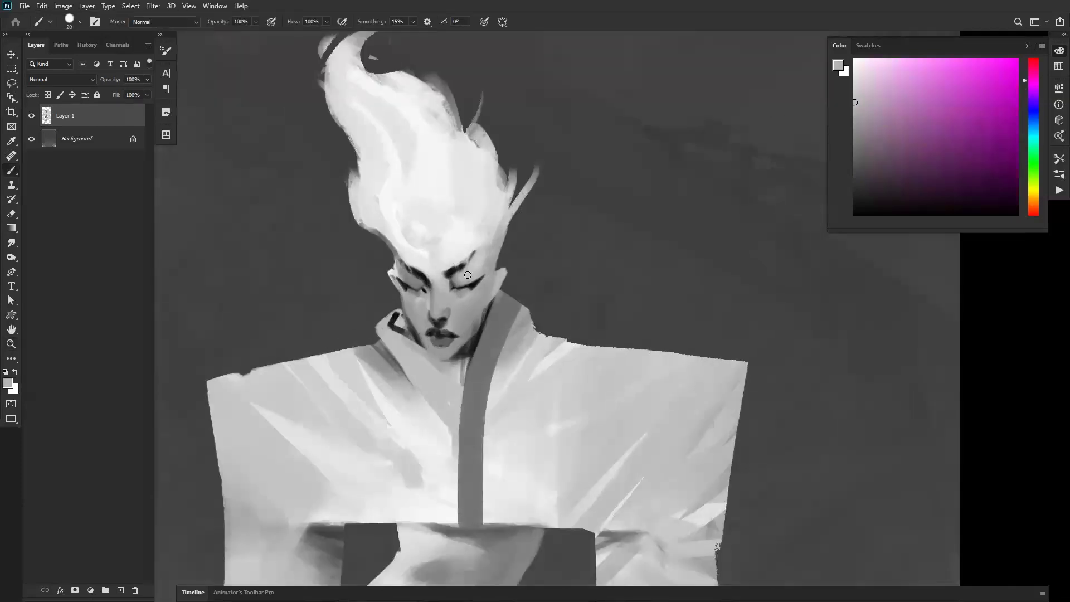
key(d)
key(])
key(])
key(])
alt+click(439, 283)
key([)
drag(448, 263, 443, 282)
key(bracketleft)
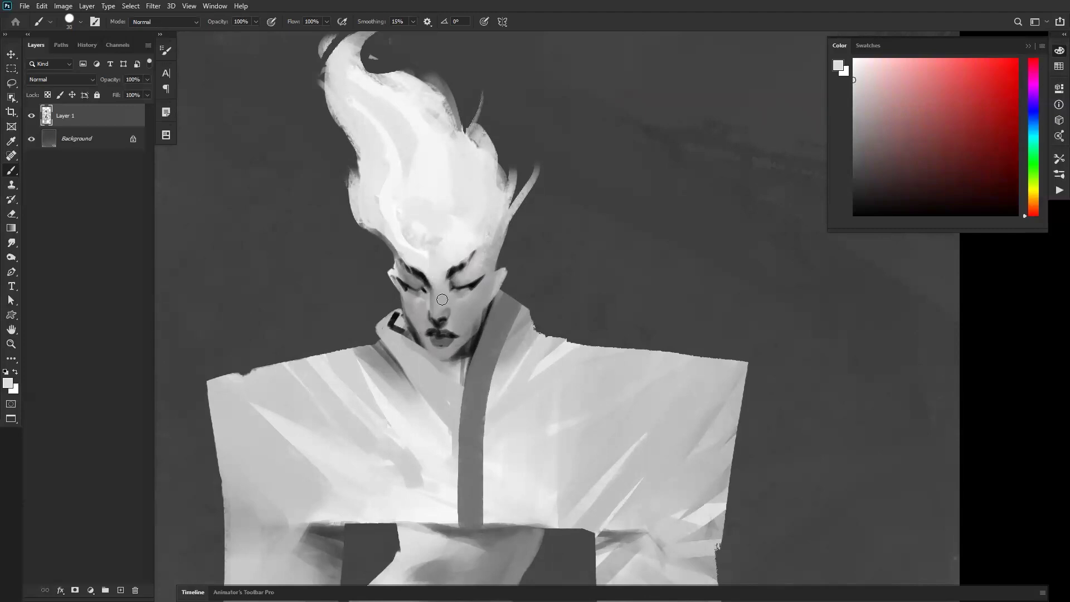
Add soft black shading around both closed eyes with a resized brush
key(bracketright)
key(bracketright)
key(bracketright)
key(bracketleft)
key(bracketleft)
key(d)
key(bracketright)
drag(467, 283, 421, 287)
Flip the canvas horizontally to review the eye shading in mirror view
ctrl+alt+click(464, 337)
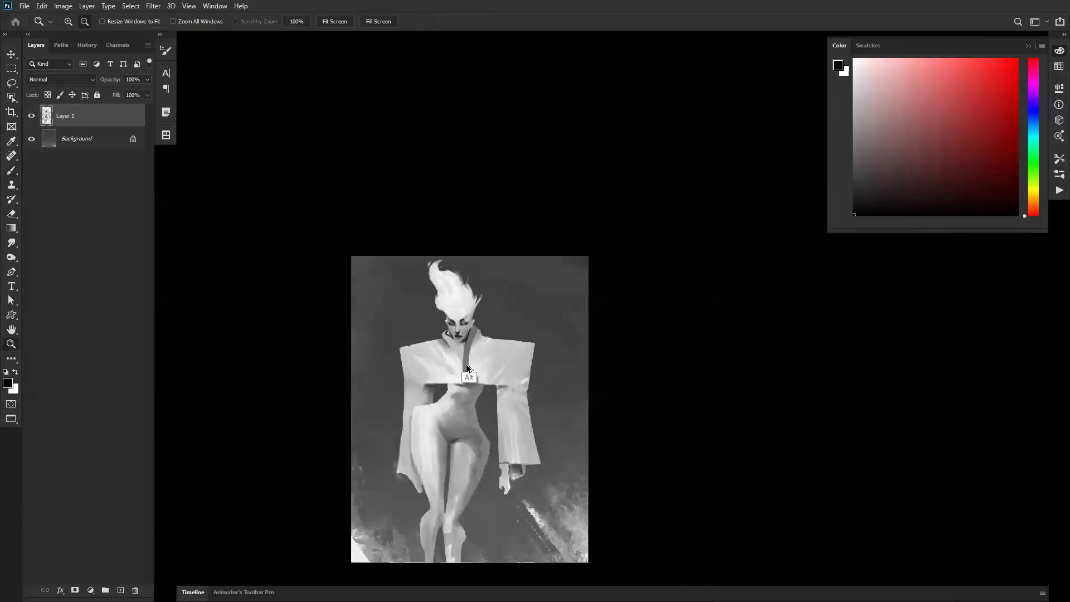
key(ctrl+shift+h)
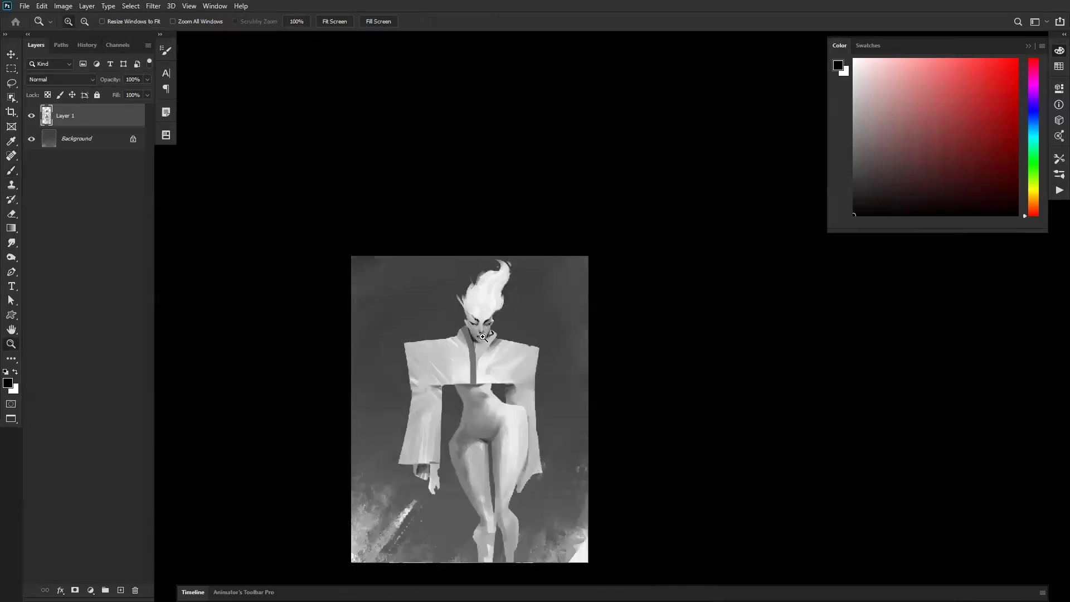
ctrl+click(485, 336)
ctrl+click(484, 336)
ctrl+click(484, 336)
ctrl+click(484, 336)
Clean up the left eye's outer corner and the left cheek with sampled skin greys
alt+click(435, 294)
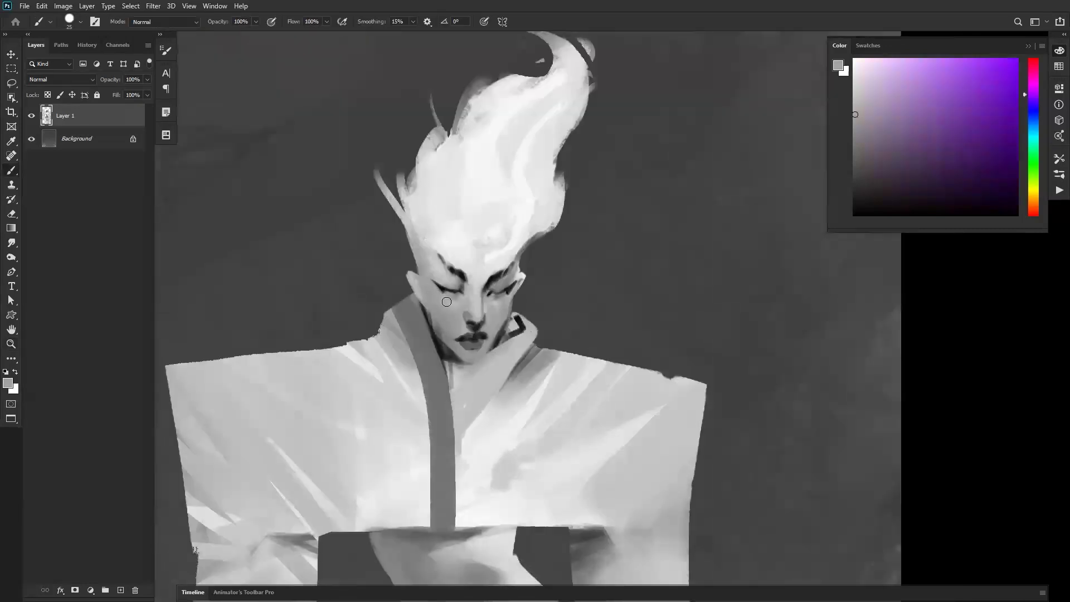
alt+click(445, 339)
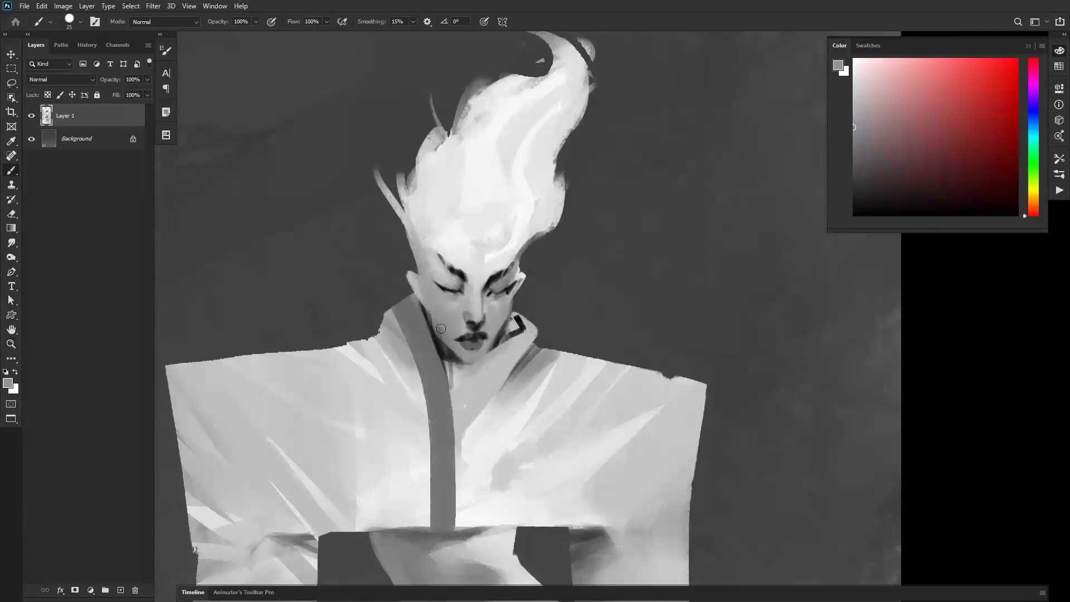
drag(440, 331, 430, 301)
Blend a sampled light tone down the left temple where the hair meets the forehead, replacing the first stroke
key(bracketright)
key(bracketright)
key(bracketright)
alt+click(457, 242)
mouse_move(437, 209)
mouse_down()
mouse_move(451, 243)
mouse_move(427, 242)
mouse_move(427, 228)
mouse_move(413, 244)
mouse_move(442, 285)
mouse_up()
key(bracketleft)
key(bracketleft)
key(bracketleft)
key(ctrl+z)
drag(425, 249, 427, 263)
Add thin grey transitions at the left temple with a small brush and a sampled skin grey
key(bracketleft)
key(bracketleft)
key(bracketleft)
key(bracketleft)
alt+click(423, 259)
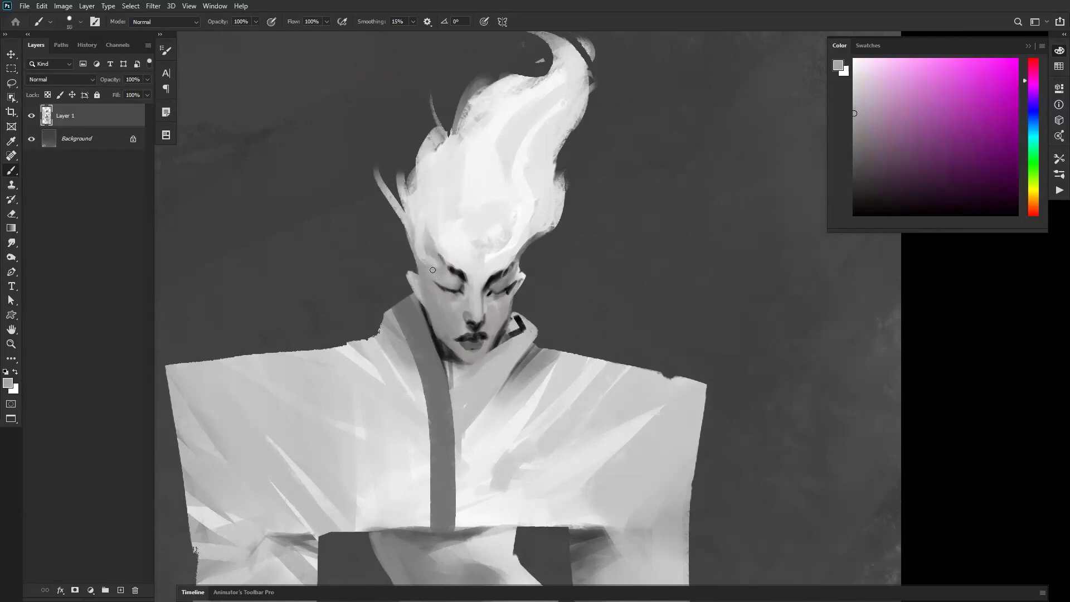
Brighten the base of the flame hair above the forehead with a larger brush, using a sampled near-white and pure white
key(bracketright)
key(bracketright)
key(bracketright)
key(bracketright)
key(bracketright)
key(bracketright)
key(bracketright)
key(bracketright)
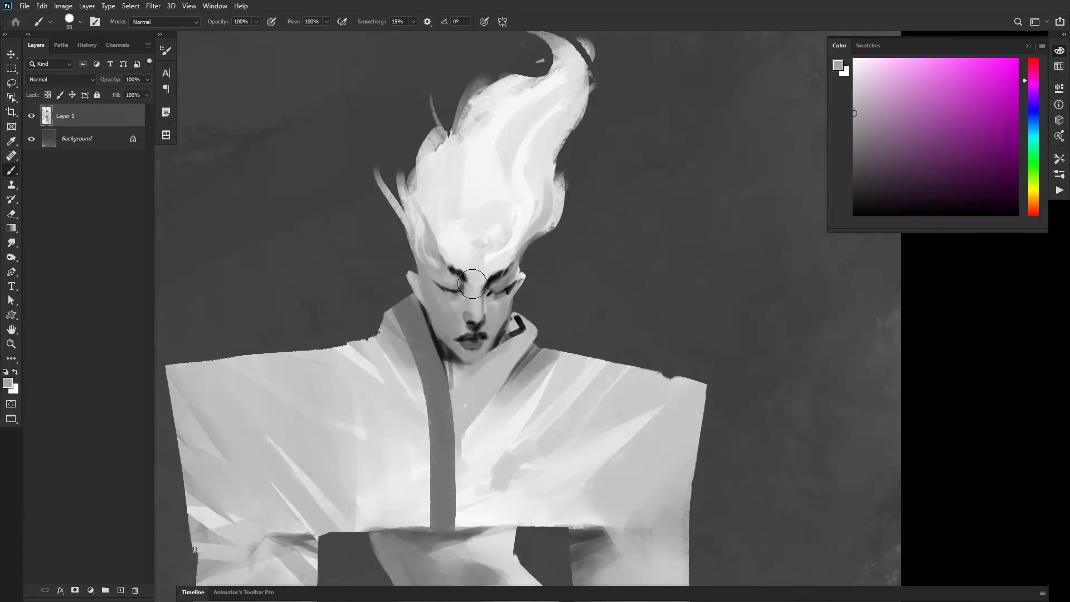
alt+click(488, 259)
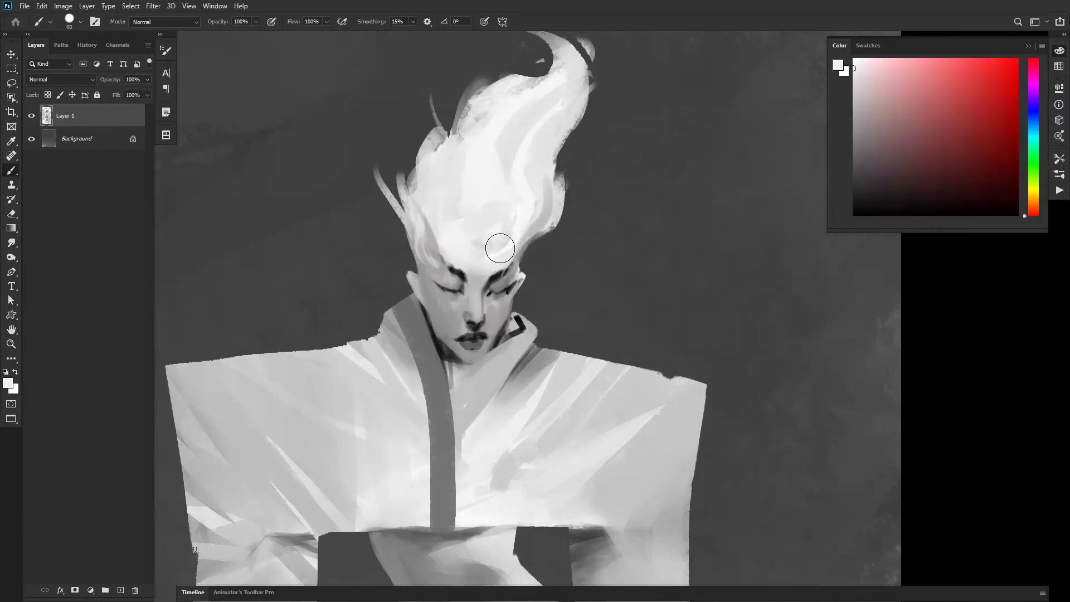
key(d)
key(x)
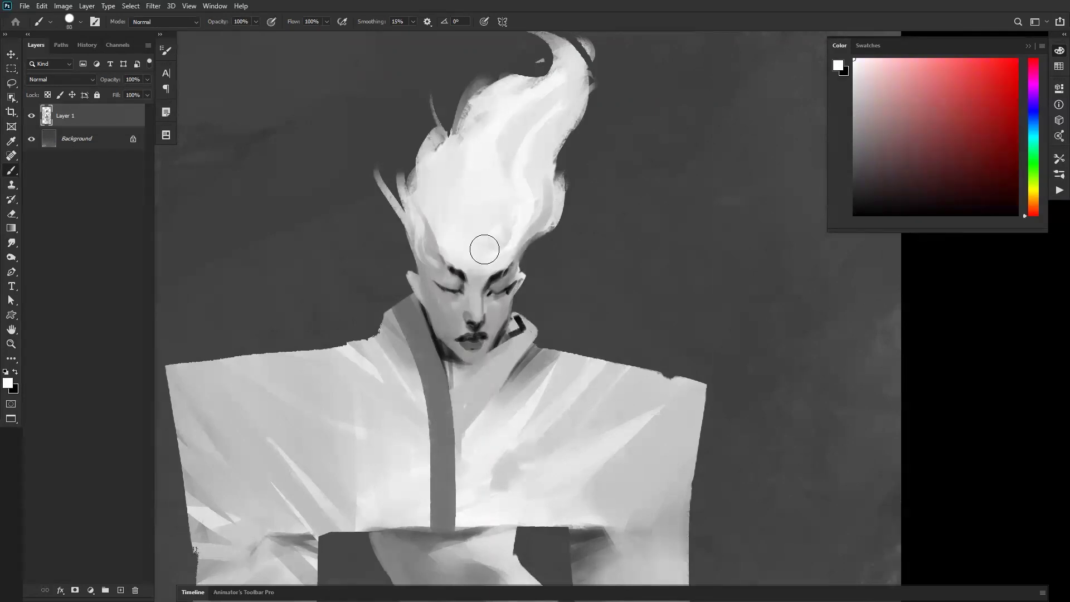
Flip the canvas horizontally to check the whole figure and the face in mirror view
key(z)
alt+click(486, 328)
alt+click(485, 329)
alt+click(485, 328)
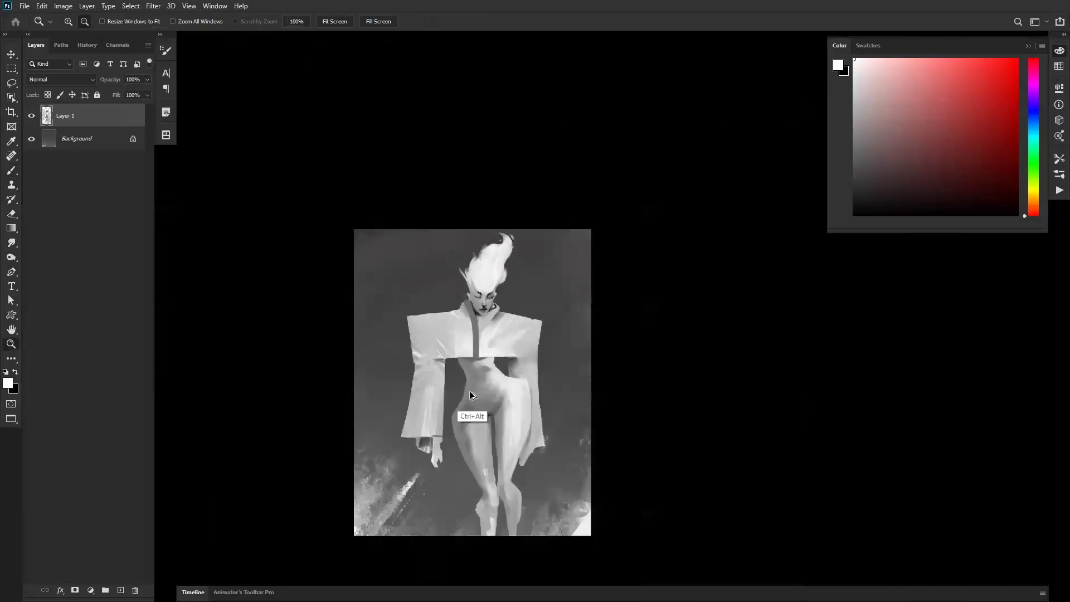
key(ctrl+alt+h)
click(477, 293)
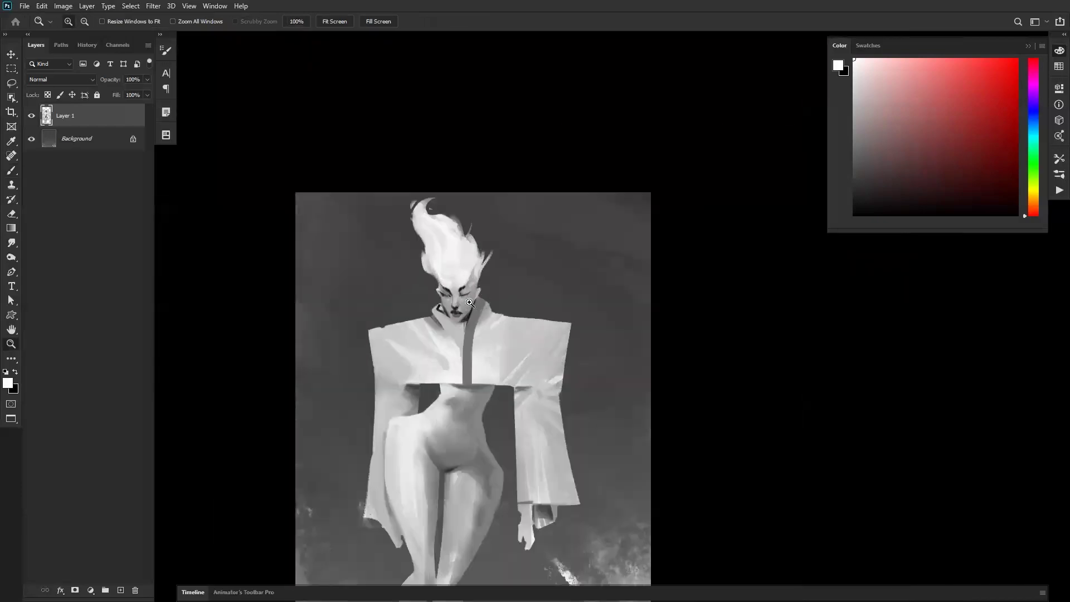
click(476, 294)
key(b)
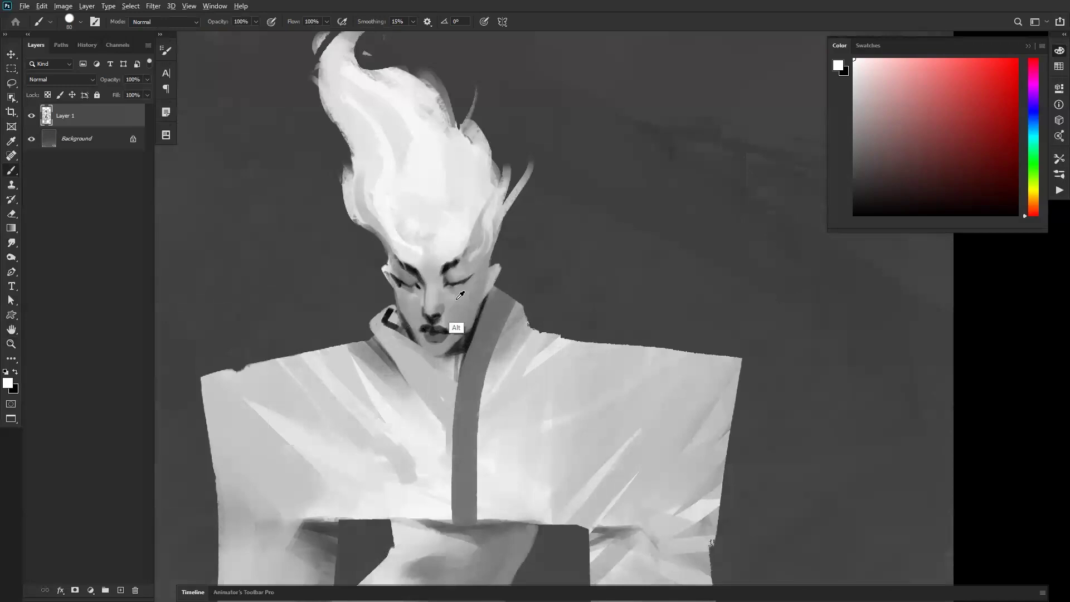
Smooth the cheek beside the nose with a smaller brush and a sampled skin grey
alt+click(456, 300)
key(bracketleft)
key(bracketleft)
key(bracketleft)
key(bracketleft)
key(bracketleft)
key(bracketleft)
key(bracketleft)
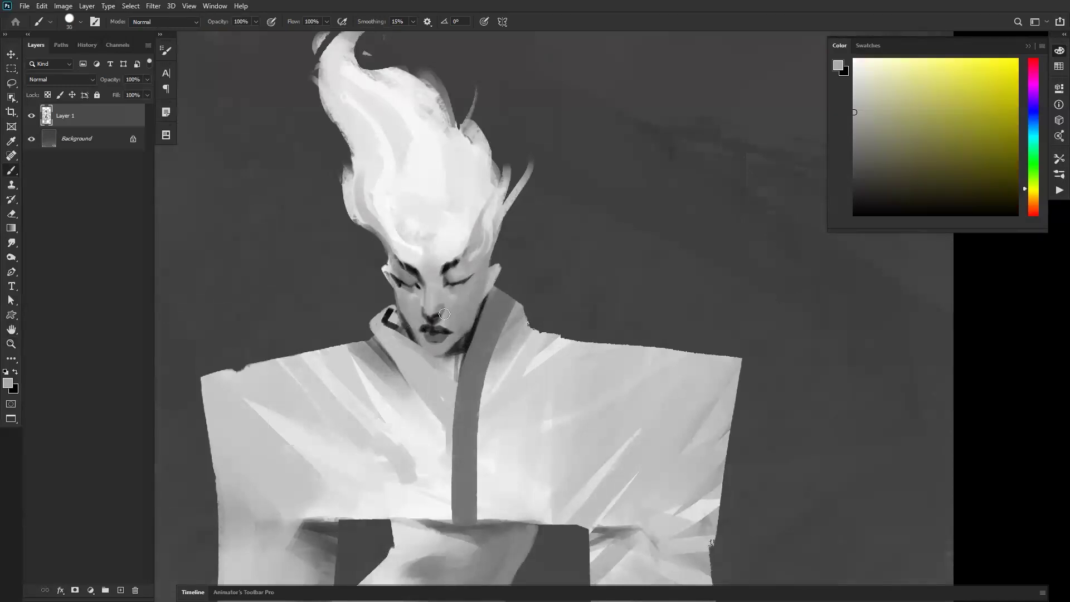
Flip the canvas back horizontally and compare the head with the full figure
key(z)
alt+click(453, 377)
alt+click(454, 377)
mouse_move(512, 364)
mouse_down()
mouse_move(514, 223)
mouse_move(492, 260)
mouse_up()
key(ctrl+shift+h)
key(z)
click(491, 259)
click(486, 260)
Refine the left ear with a small brush, using a sampled grey and black for its inner lines
key(b)
alt+click(456, 198)
key([)
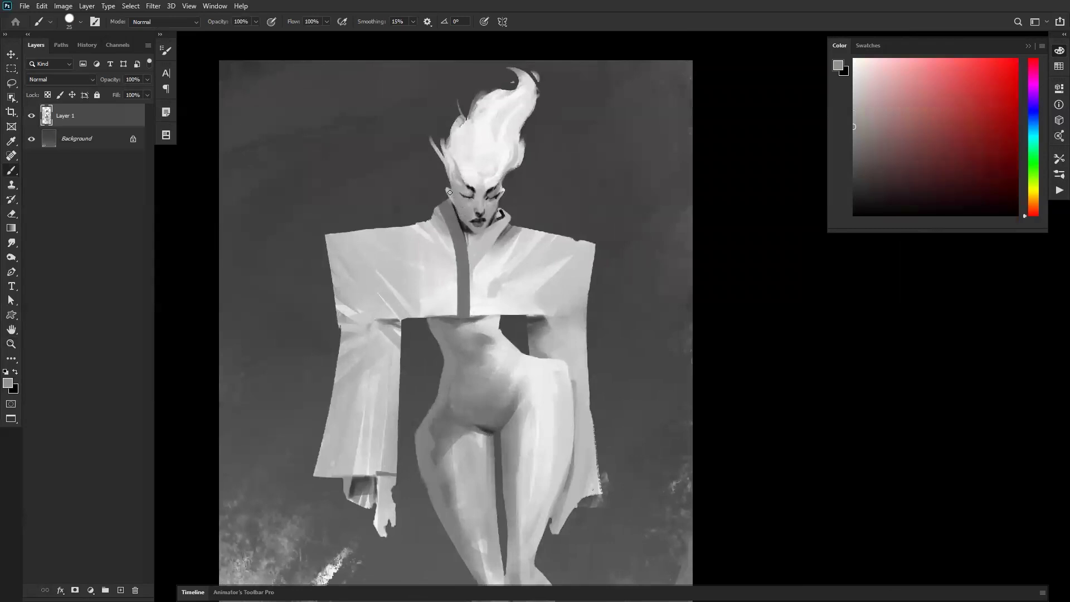
ctrl+click(450, 195)
key(d)
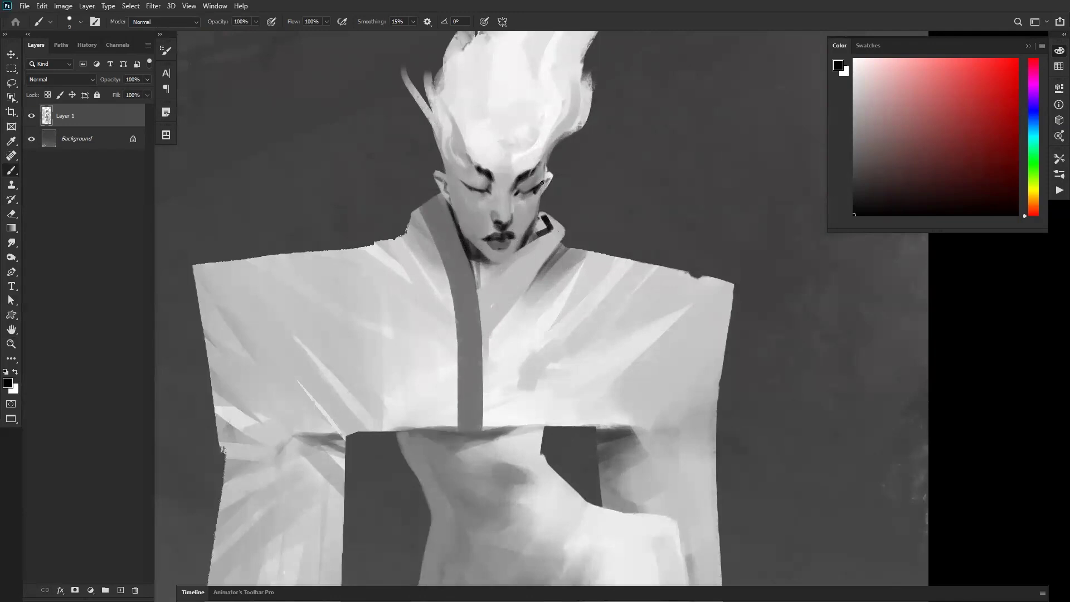
Switch to a small flat rectangular brush preset and lock the transparent pixels of Layer 1
right_click(454, 165)
click(563, 237)
click(304, 180)
key(slash)
key(bracketleft)
key(bracketleft)
key(bracketleft)
key(bracketleft)
Paint sampled skin greys along the left cheek and jaw with a smaller flat brush
alt+click(481, 139)
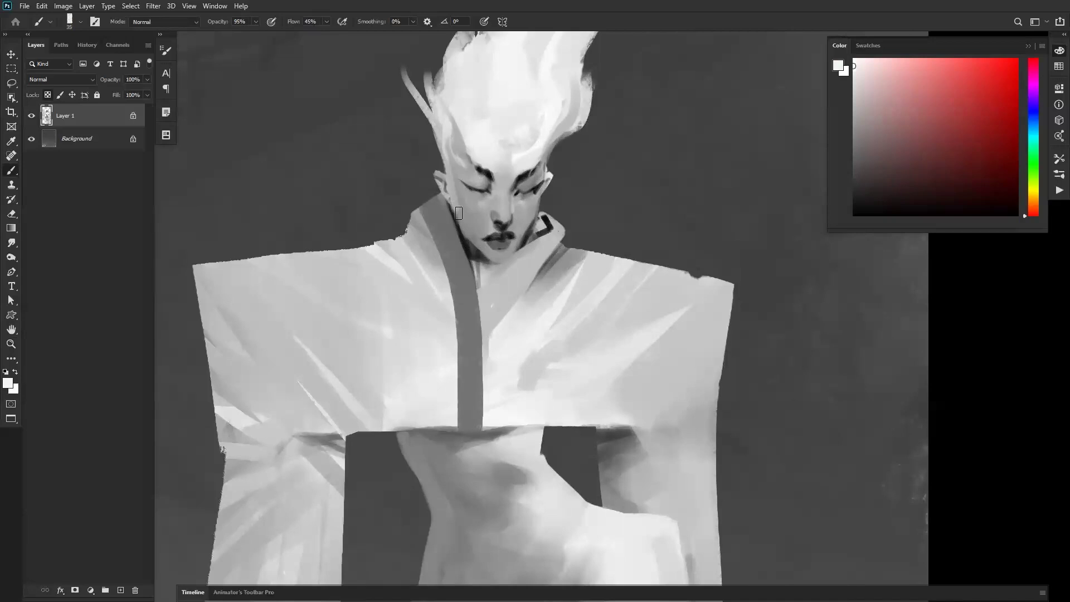
alt+click(452, 177)
key(bracketleft)
drag(450, 172, 466, 212)
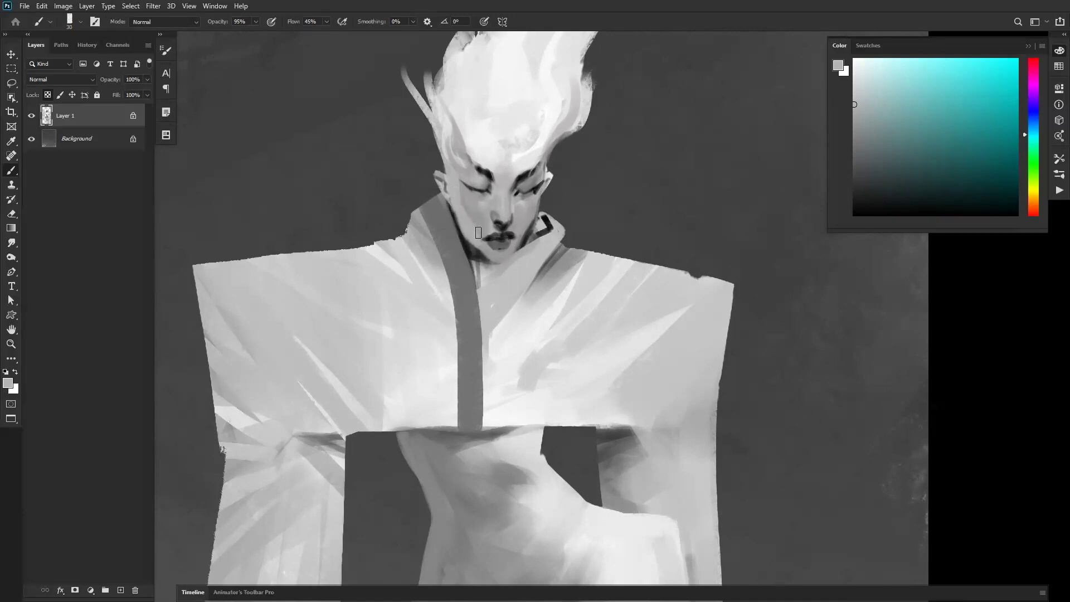
alt+click(476, 229)
alt+click(466, 252)
Flip the canvas horizontally to judge the hair silhouette in mirror view
key(z)
key(ctrl+0)
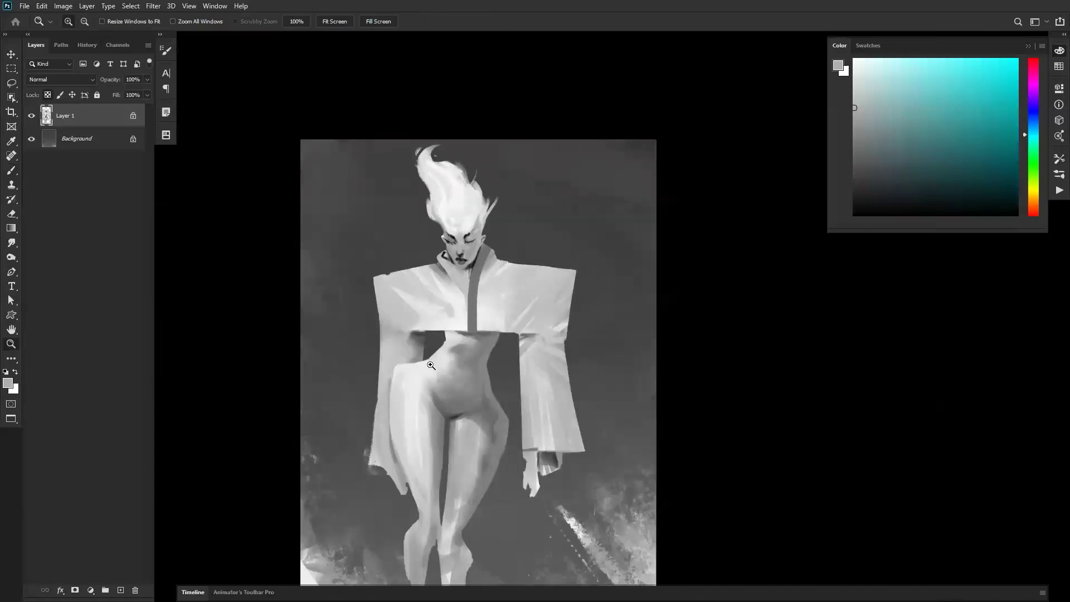
click(468, 166)
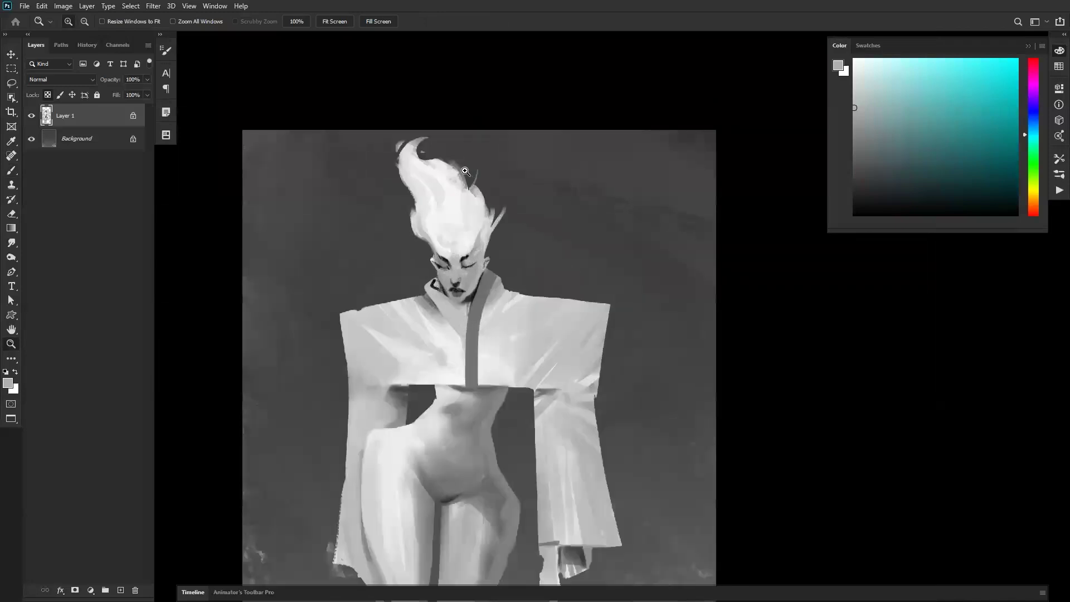
Unlock the transparency of Layer 1 and reshape the hair's curled tip with a larger brush in a sampled light tone and the eraser
key(b)
alt+click(451, 172)
key(])
key(])
key(])
key(])
key(])
key(])
key(])
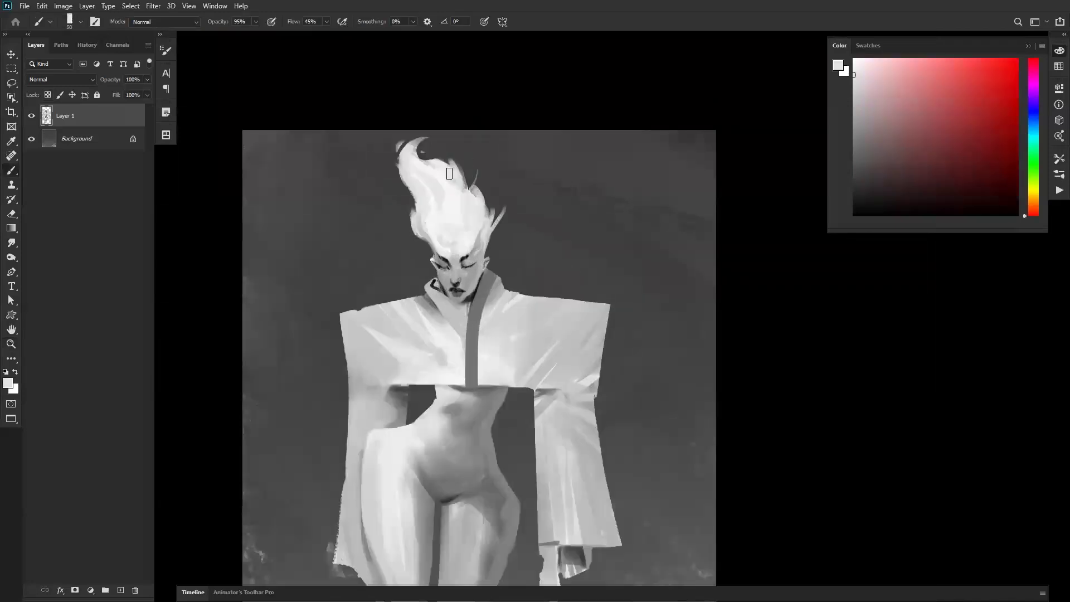
mouse_move(417, 154)
mouse_down()
mouse_move(445, 143)
mouse_move(438, 166)
mouse_move(455, 163)
mouse_move(431, 162)
mouse_up()
key(e)
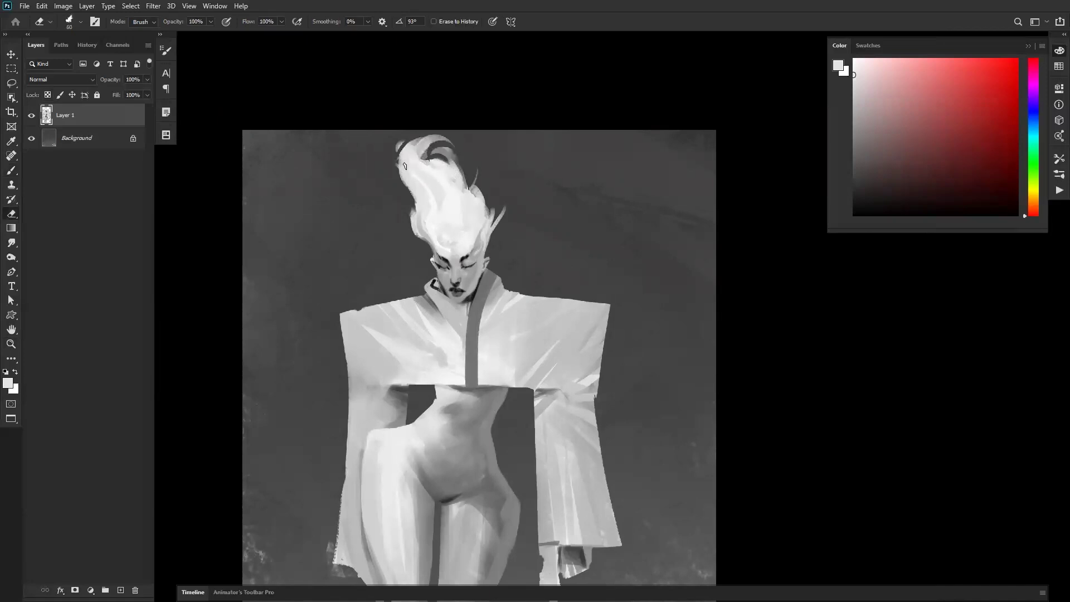
Fill out the left contour of the flame hair with a sampled light tone, replacing the first two strokes
key(b)
alt+click(421, 196)
mouse_move(422, 205)
mouse_down()
mouse_move(410, 152)
mouse_move(420, 230)
mouse_up()
key(ctrl+z)
mouse_move(405, 158)
mouse_down()
mouse_move(426, 226)
mouse_move(413, 180)
mouse_up()
key(ctrl+z)
drag(425, 227, 422, 181)
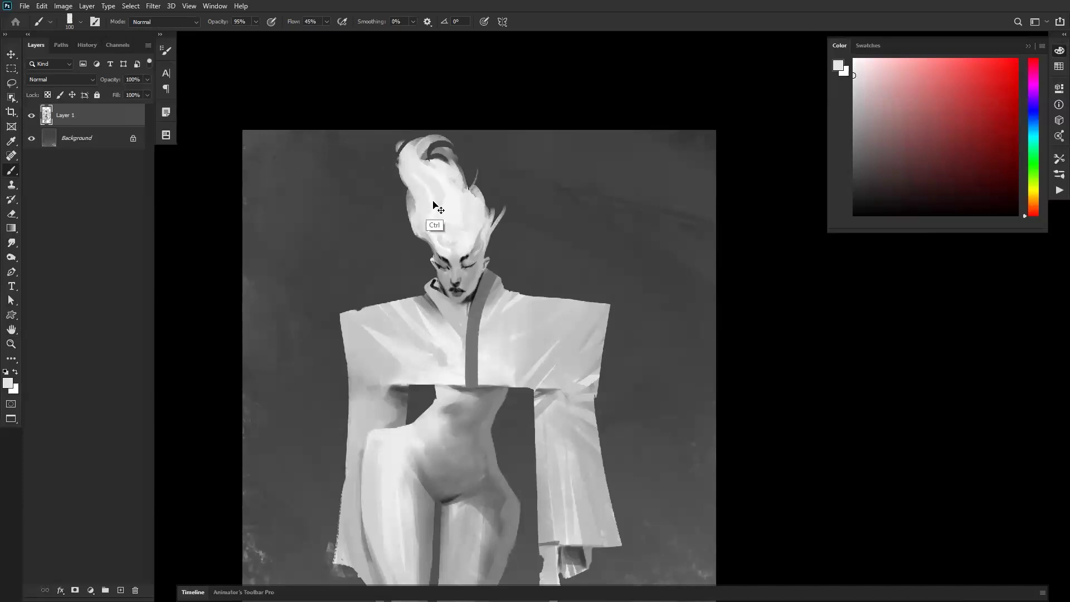
Flip the canvas back horizontally and inspect the face up close
key(ctrl+h)
key(z)
click(530, 279)
click(536, 261)
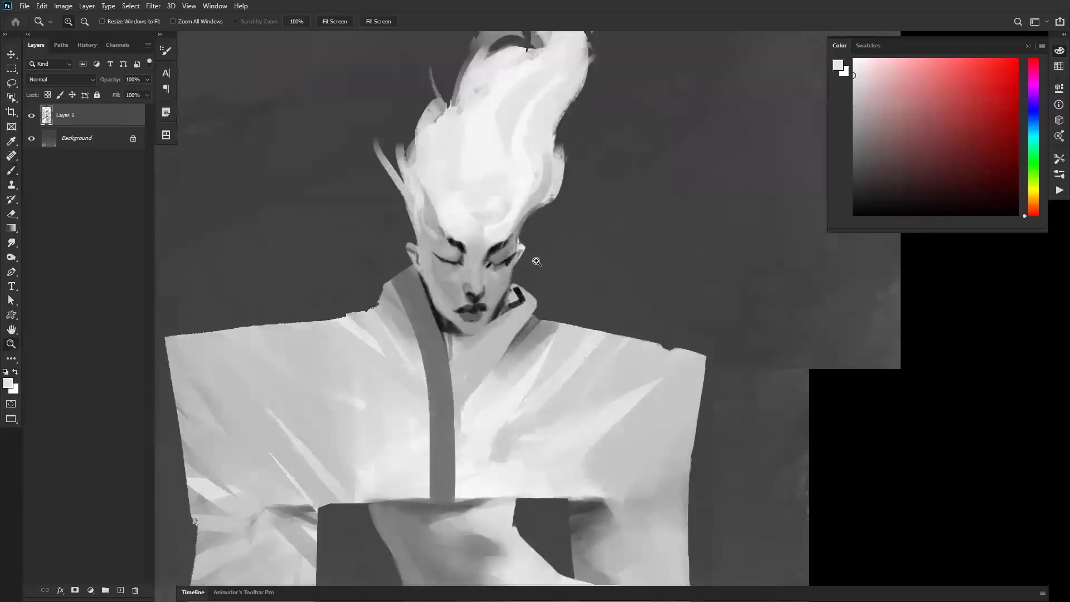
Trim the right ear's outline with the eraser and repaint its edge with a sampled light grey
key(e)
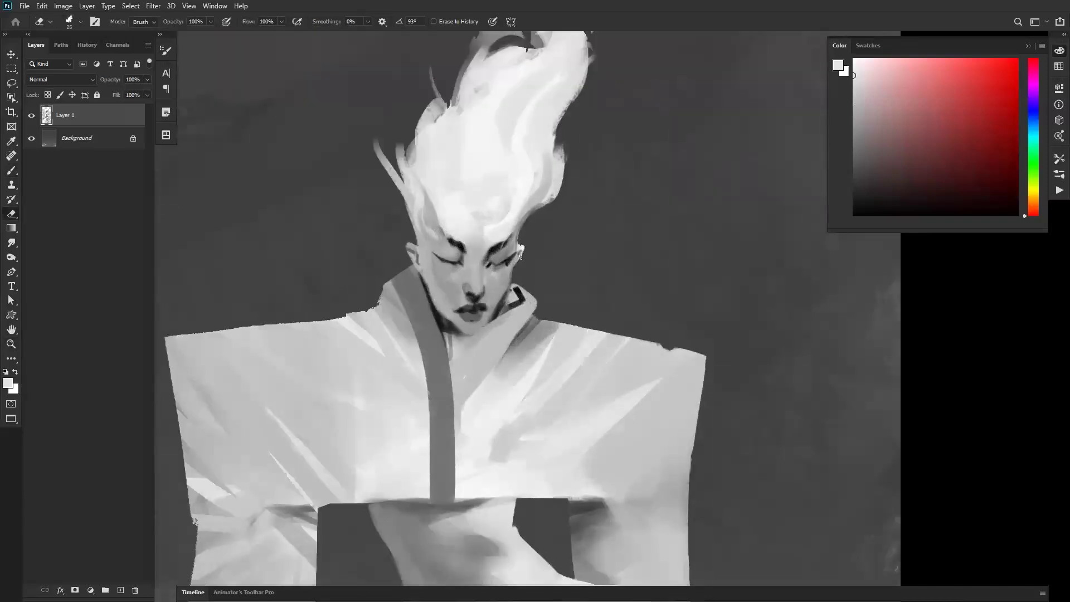
key(b)
key(d)
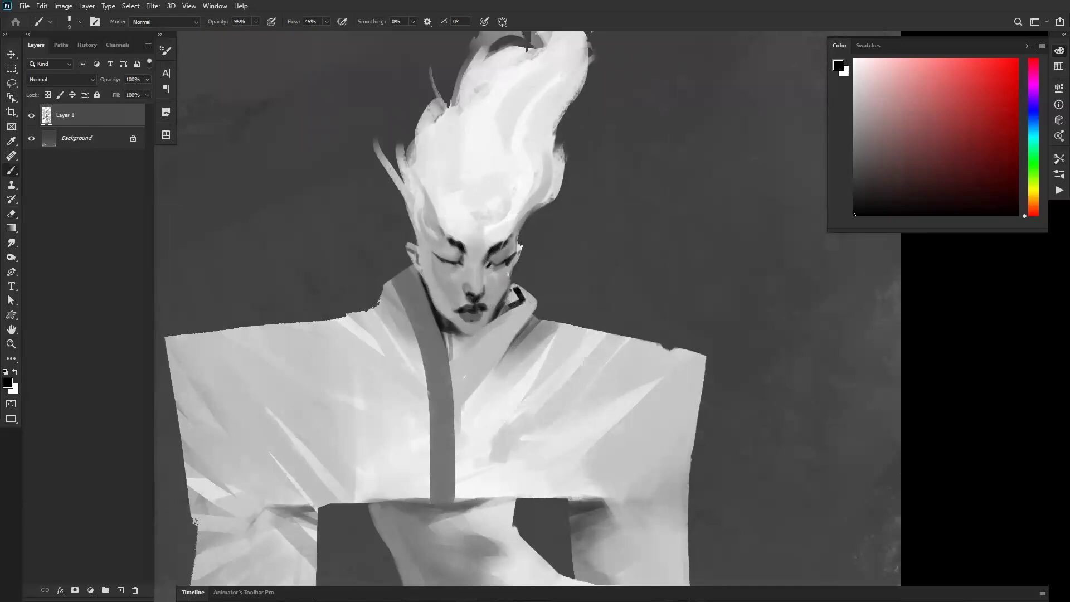
key(ctrl+z)
key(ctrl+z)
mouse_move(508, 293)
mouse_down()
mouse_move(509, 313)
mouse_move(537, 290)
mouse_up()
key(e)
key(bracketleft)
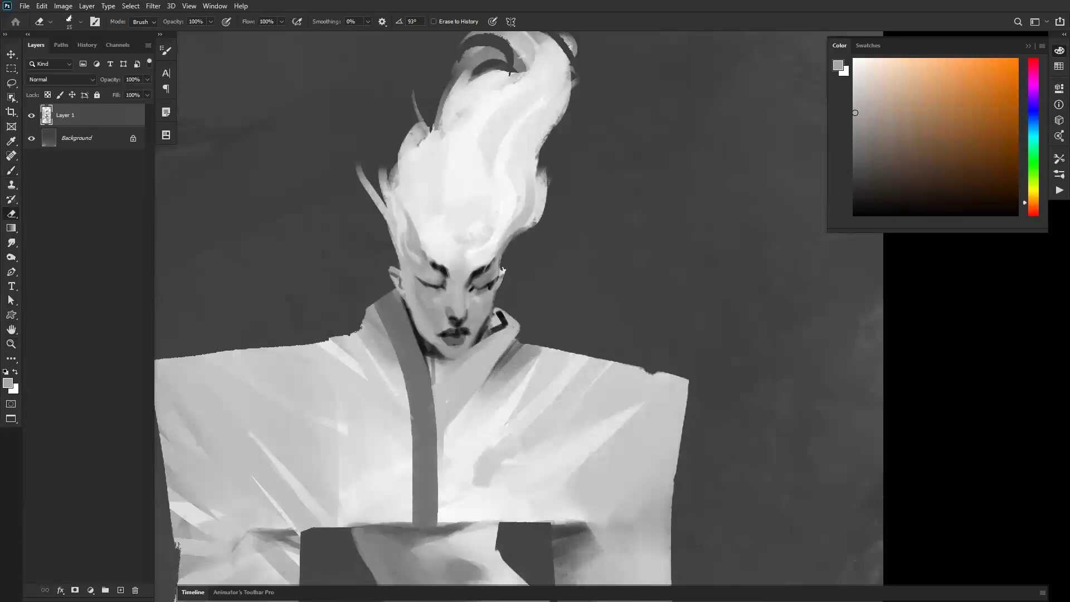
key(b)
alt+click(502, 270)
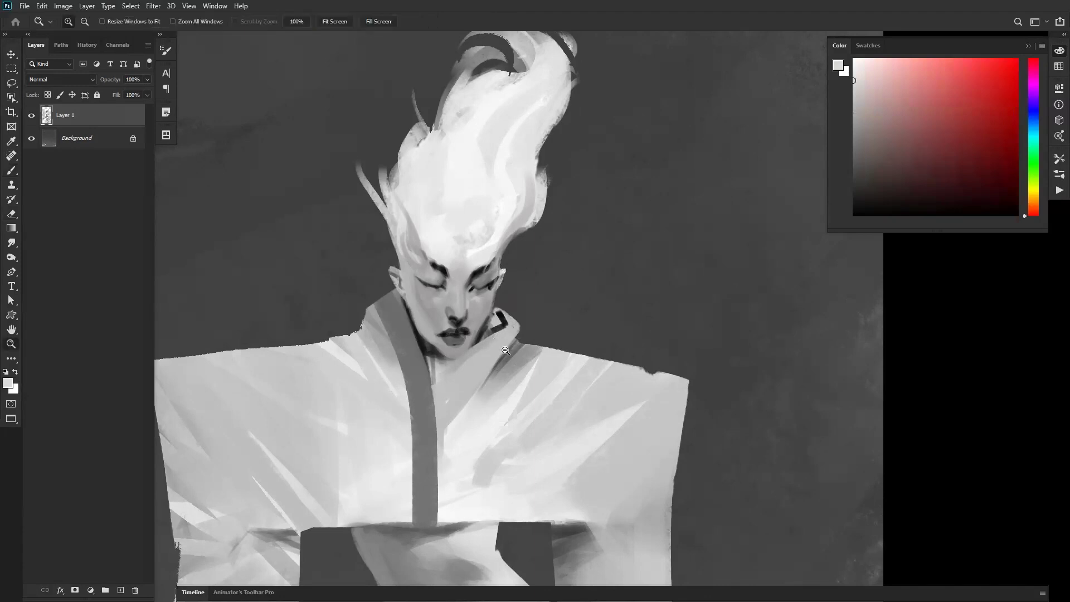
Flip the canvas horizontally to check the ears and face in mirror view
scroll(488, 320, down, 4)
key(ctrl+shift+h)
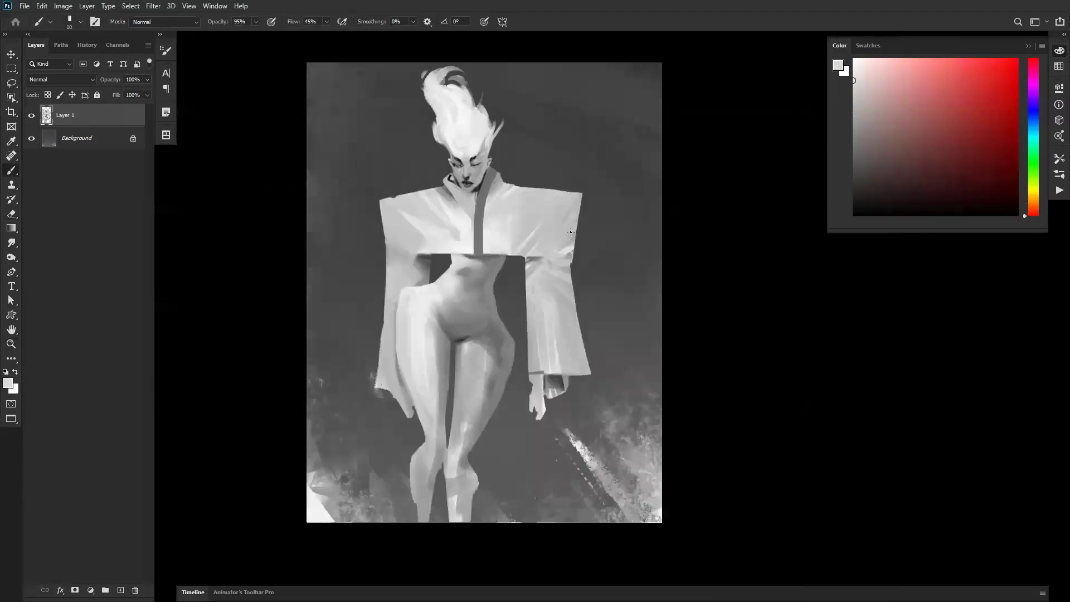
key(z)
click(443, 157)
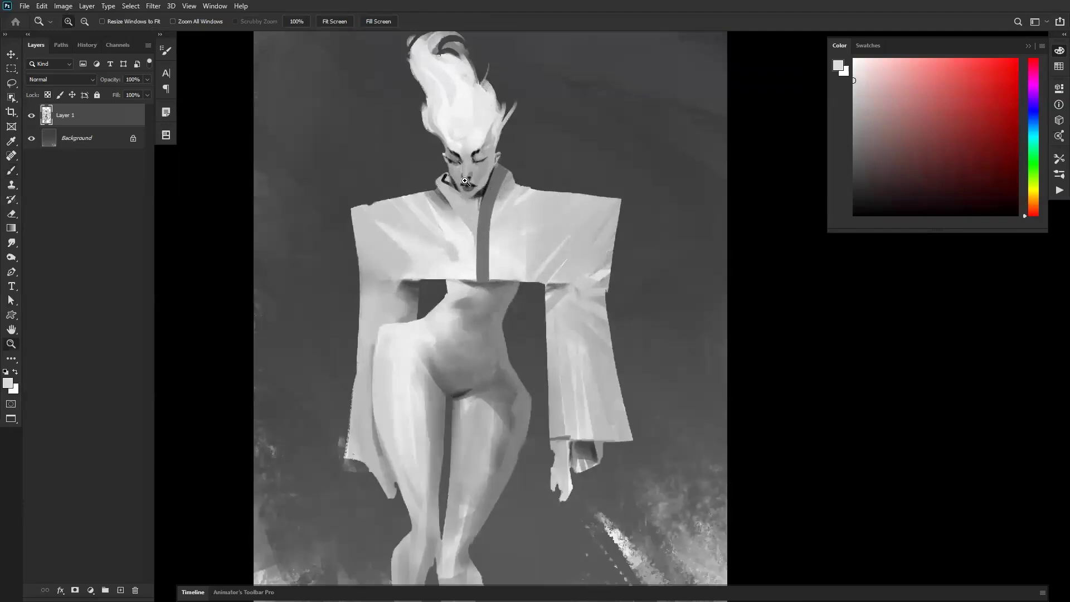
click(434, 190)
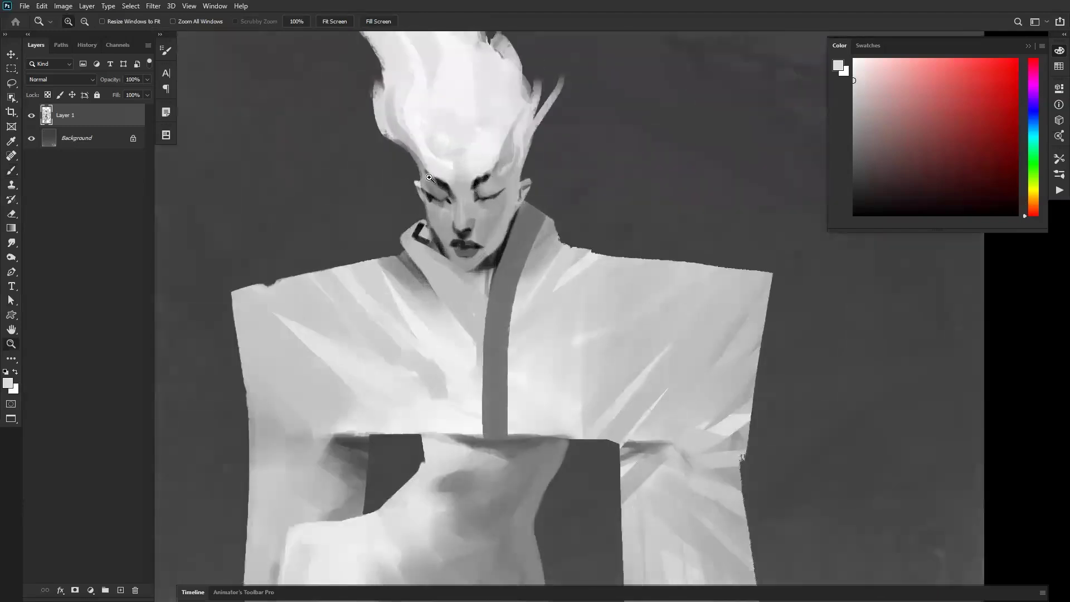
click(429, 240)
Try a thin white highlight along the jawline next to the left collar
key(b)
key(d)
key(x)
key(bracketright)
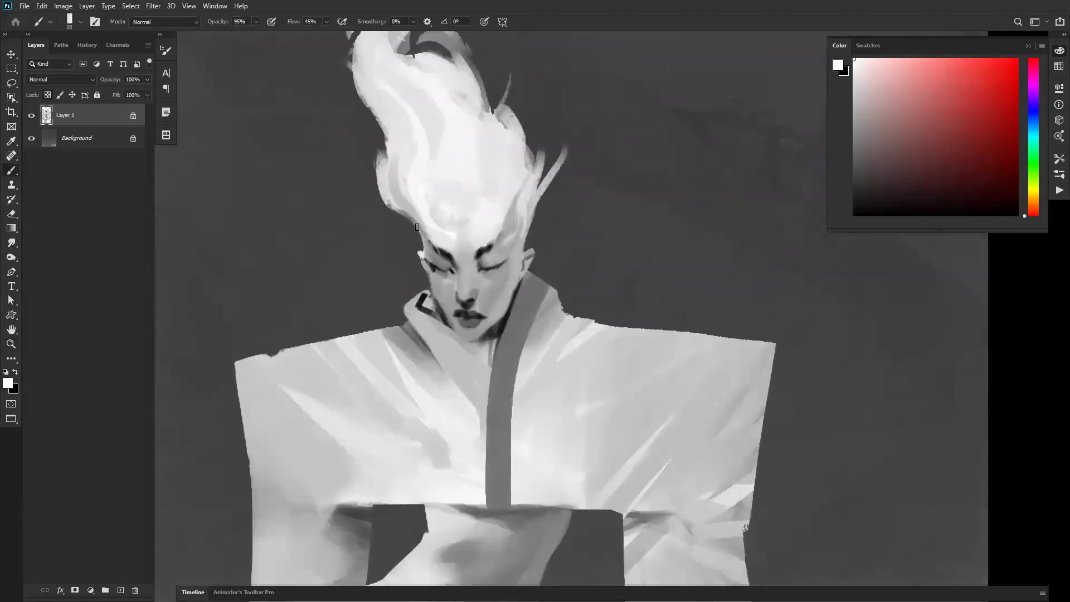
key(bracketleft)
key(bracketleft)
drag(433, 292, 443, 308)
key(ctrl+alt+z)
key(ctrl+alt+z)
Flip the canvas back horizontally and review the full figure
key(ctrl+alt+space)
ctrl+alt+click(487, 315)
ctrl+alt+click(491, 317)
ctrl+alt+click(492, 330)
key(ctrl+shift+h)
drag(492, 359, 478, 211)
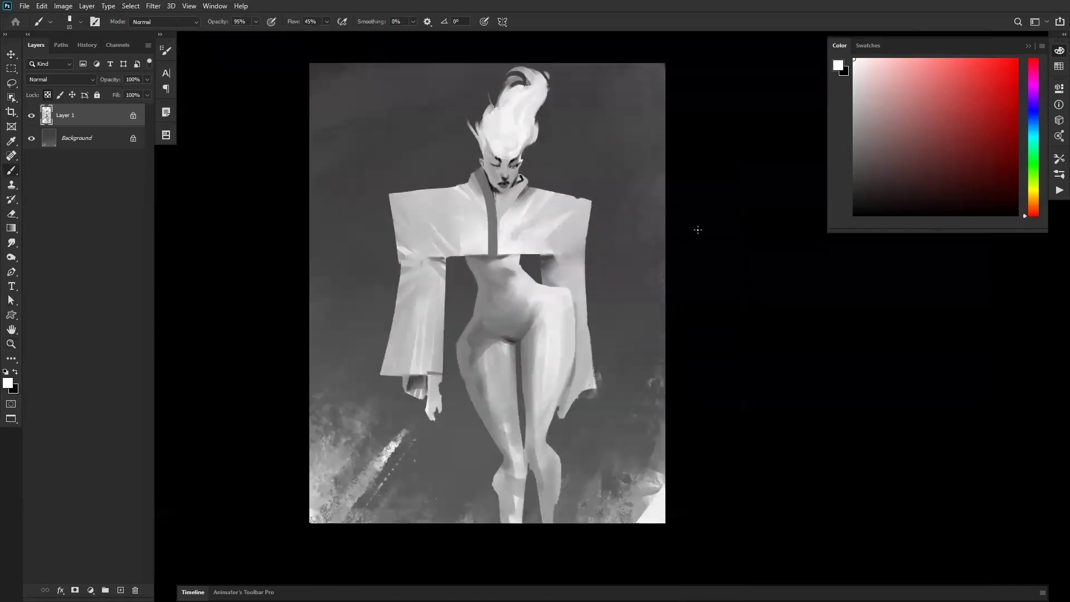
Paint light fold strokes on the jacket's right shoulder with a larger brush and sampled light greys, undoing the last strokes
alt+click(546, 249)
key(bracketright)
key(bracketright)
key(bracketright)
key(bracketright)
key(bracketright)
alt+click(549, 251)
alt+click(574, 255)
mouse_move(546, 252)
mouse_down()
mouse_move(591, 259)
mouse_move(580, 257)
mouse_move(582, 240)
mouse_up()
key(ctrl+z)
key(ctrl+z)
Flip the canvas horizontally to check the jacket and sleeves in mirror view
key(z)
alt+click(596, 323)
alt+click(595, 322)
alt+click(595, 322)
key(ctrl+shift+h)
click(574, 309)
click(575, 309)
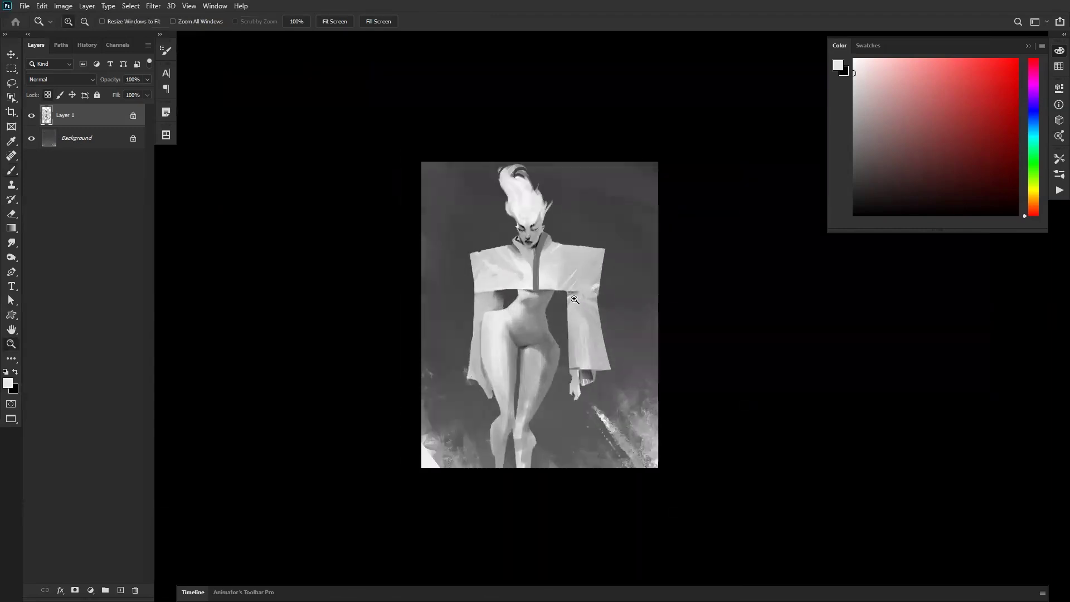
click(574, 300)
Paint light fold strokes across the tops of both sleeves, replacing the first attempts on the right sleeve
key(b)
key(ctrl+z)
mouse_move(564, 293)
mouse_down()
mouse_move(622, 316)
mouse_move(598, 318)
mouse_move(628, 336)
mouse_up()
key(ctrl+z)
key(ctrl+z)
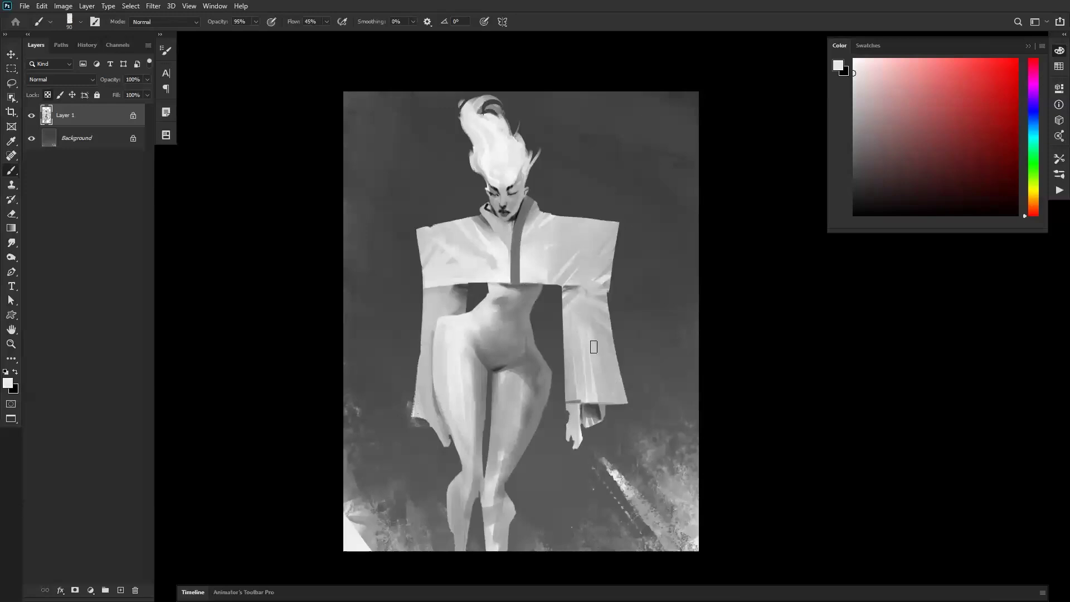
mouse_move(430, 296)
mouse_down()
mouse_move(467, 286)
mouse_move(416, 322)
mouse_up()
drag(564, 291, 612, 304)
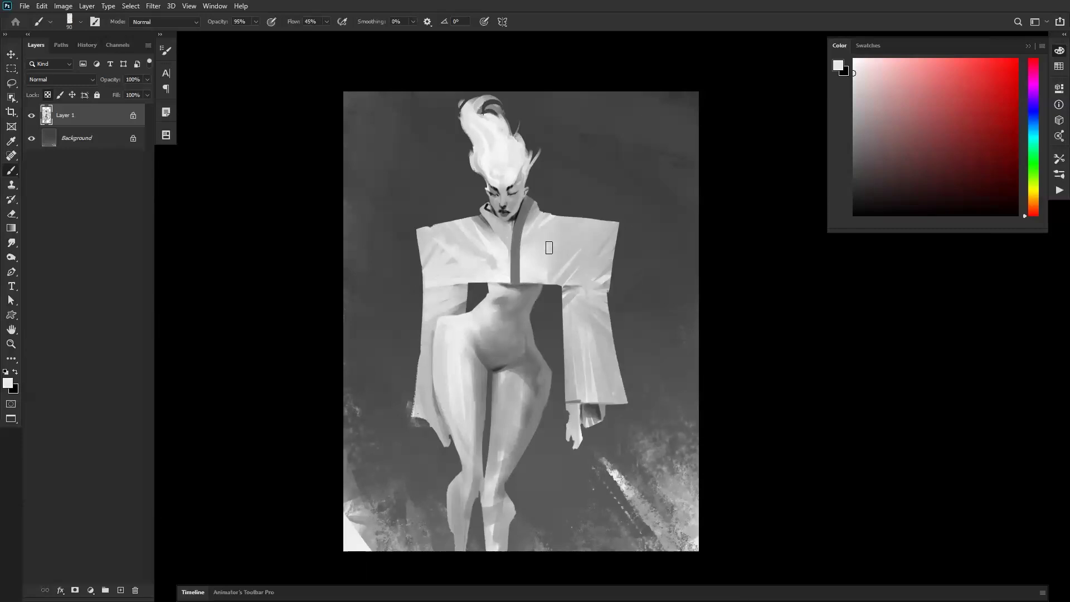
Paint a second grey trim band along the left collar and down the jacket front, sampling the existing band's grey
key(z)
click(499, 223)
key(b)
alt+click(529, 217)
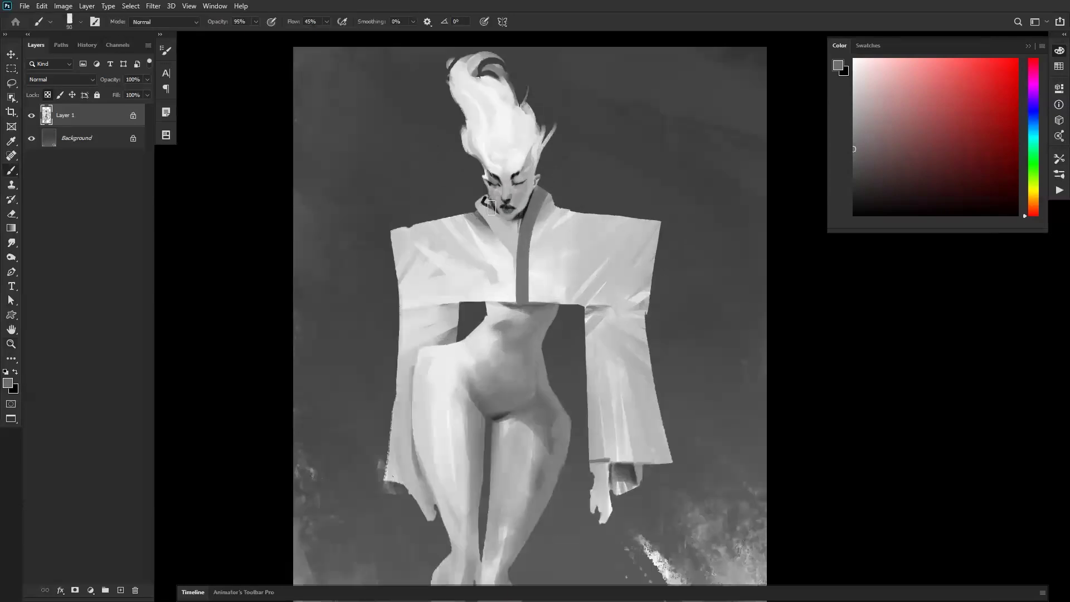
drag(512, 251, 504, 255)
key(ctrl+z)
key([)
mouse_move(481, 206)
mouse_down()
mouse_move(507, 237)
mouse_move(508, 298)
mouse_move(509, 243)
mouse_up()
drag(509, 243, 508, 301)
drag(509, 242, 508, 303)
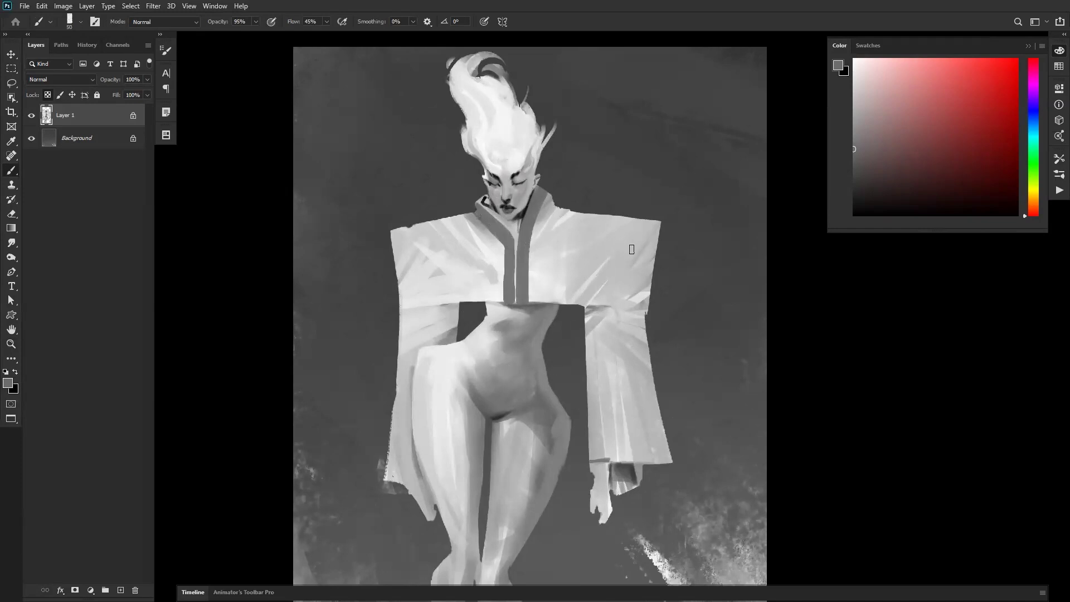
Flip the canvas back horizontally to compare the two collar bands up close
key(z)
alt+click(592, 303)
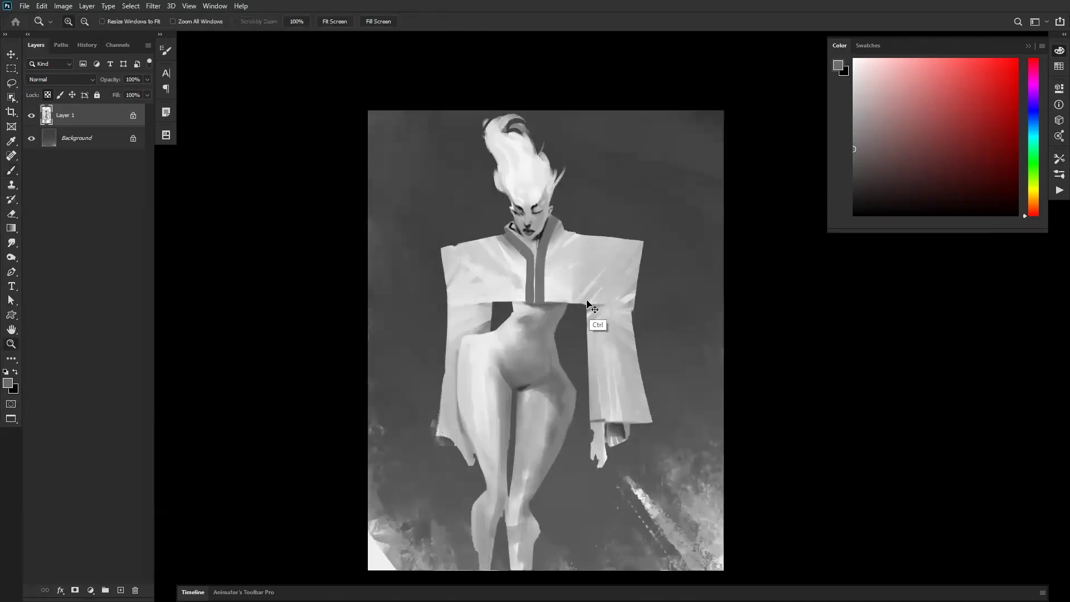
key(ctrl+shift+h)
click(564, 260)
click(564, 260)
Fill the inside of the right collar beside the jaw with sampled black, using a smaller brush
key(b)
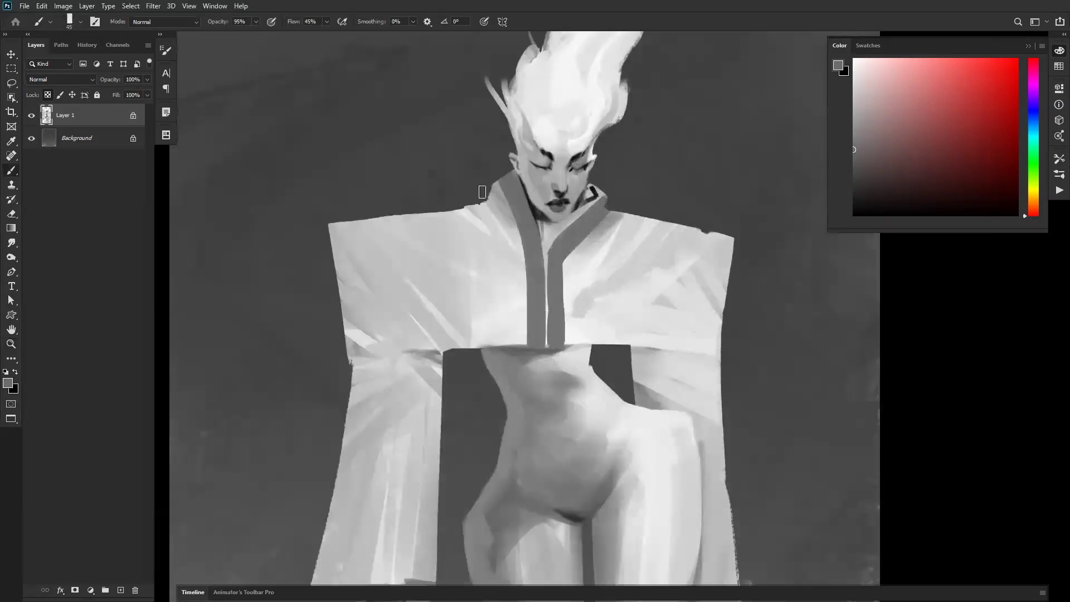
key(bracketleft)
alt+click(591, 188)
drag(592, 186, 587, 199)
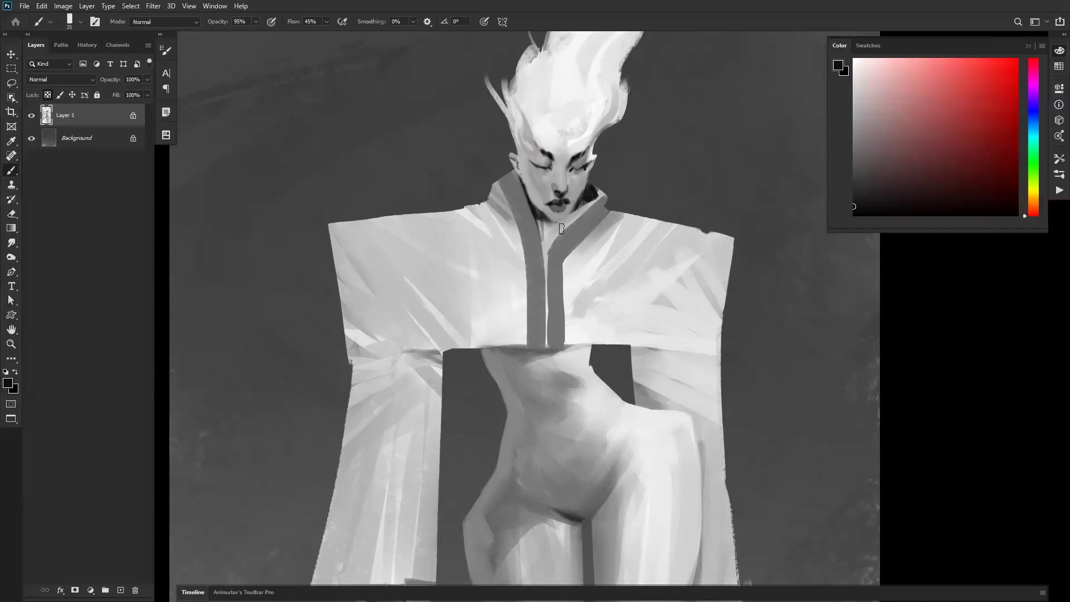
Paint over the dark line below the chin between the collar bands with sampled light grey, using a smaller brush
key(z)
alt+click(565, 240)
alt+click(565, 240)
alt+click(566, 243)
click(564, 259)
click(564, 260)
click(563, 260)
key(b)
alt+click(544, 221)
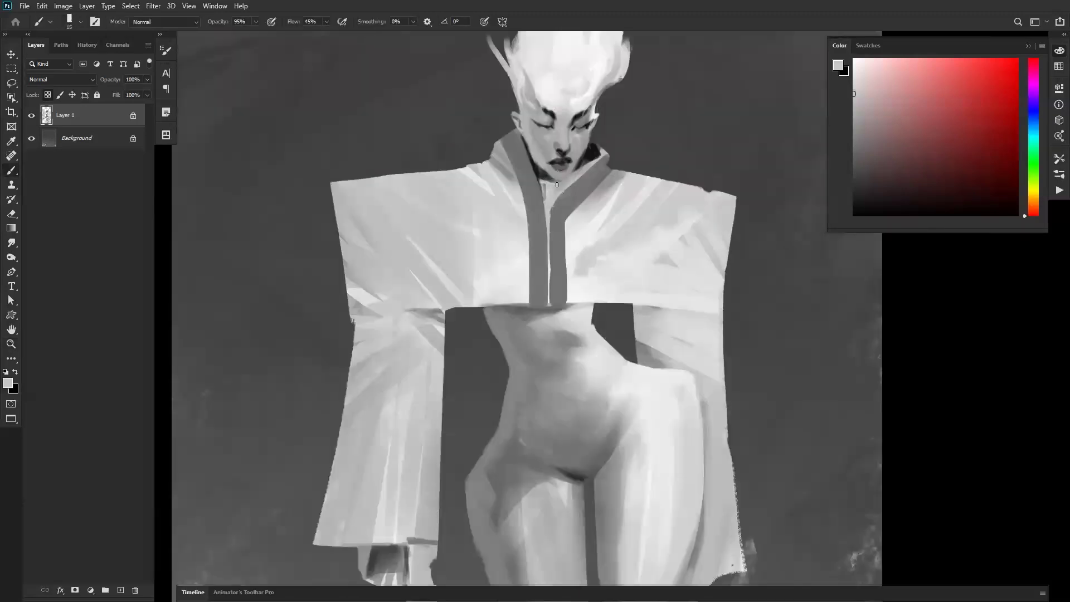
key(bracketleft)
drag(540, 180, 544, 198)
Reset the colours to default black and white and paint a thin black shadow under the jacket hem at the waist's left side
key(z)
alt+click(551, 256)
alt+click(552, 256)
alt+click(553, 256)
click(568, 261)
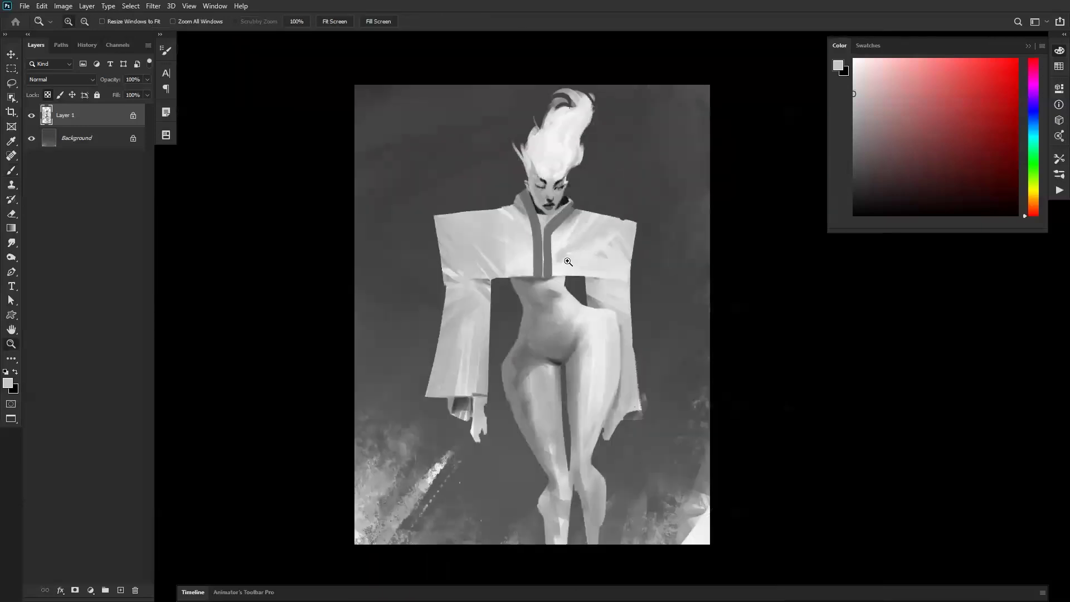
click(568, 261)
click(564, 262)
key(b)
key(d)
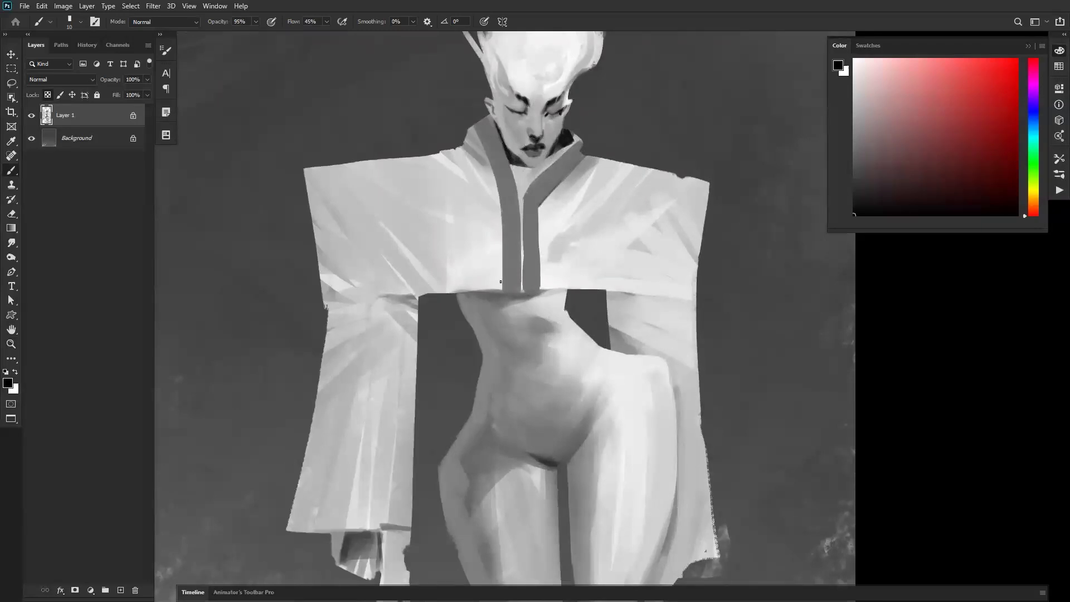
key(bracketright)
key(bracketleft)
key(bracketright)
drag(476, 292, 492, 291)
Extend the thin black hem shadow towards the waist's right side with a smaller brush, and check the whole figure
alt+click(497, 314)
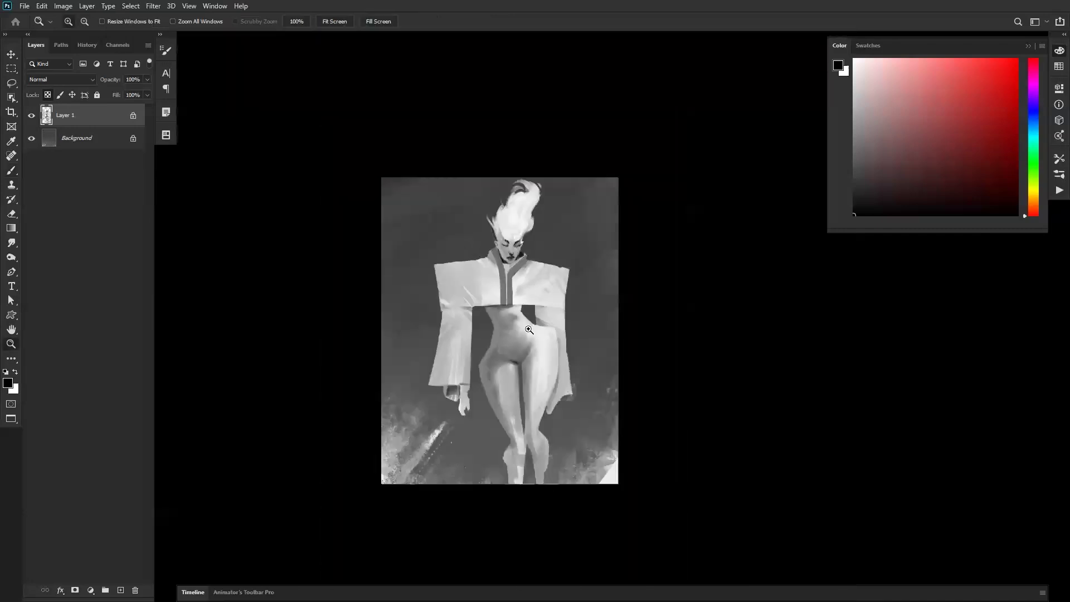
ctrl+click(530, 328)
key(bracketleft)
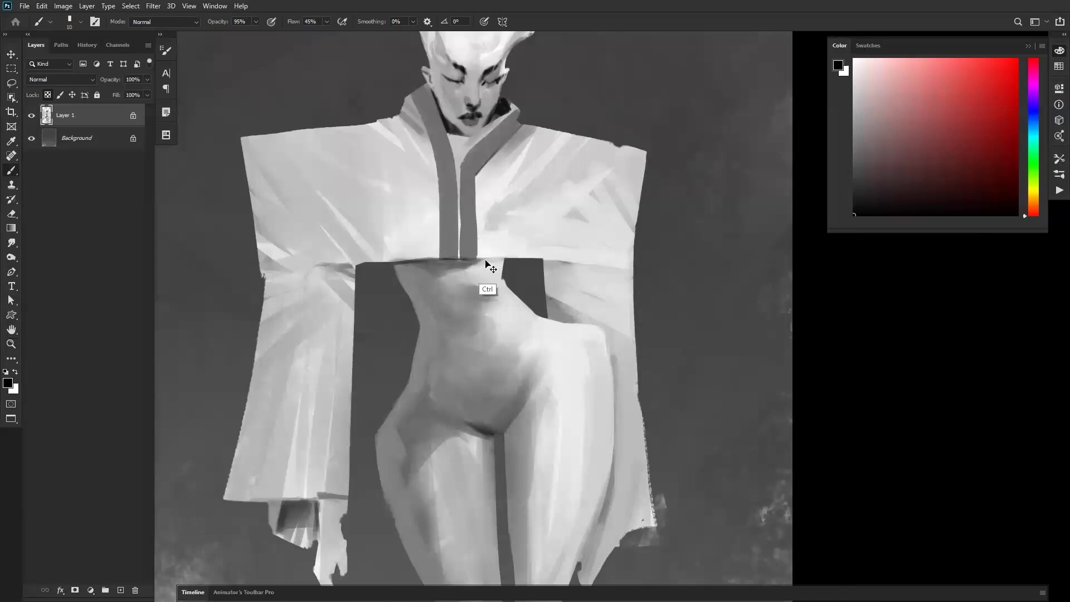
drag(495, 258, 508, 259)
key(bracketright)
key(z)
alt+click(526, 292)
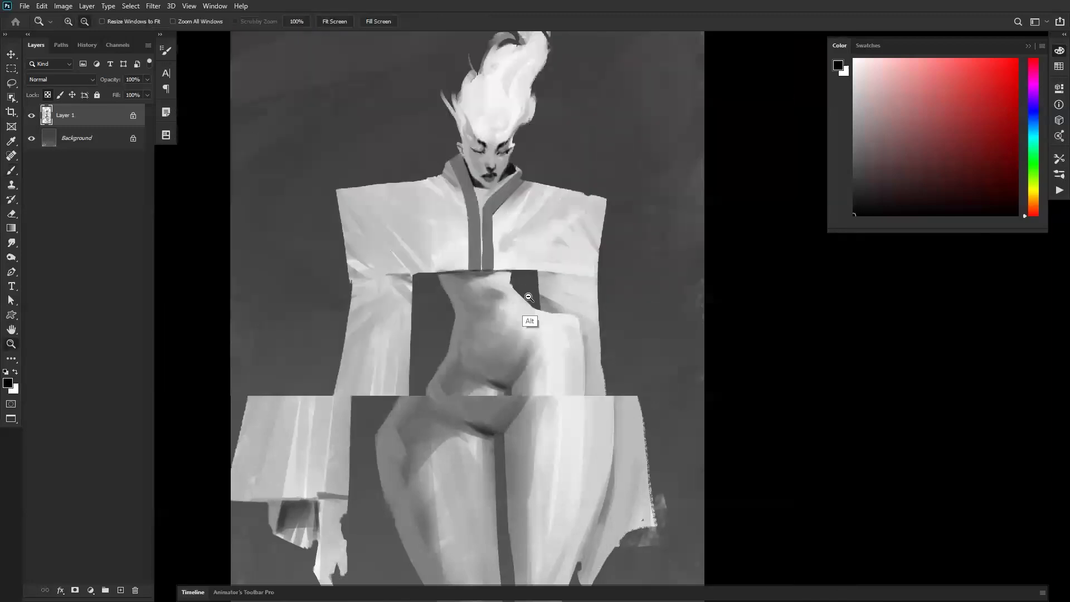
alt+click(527, 292)
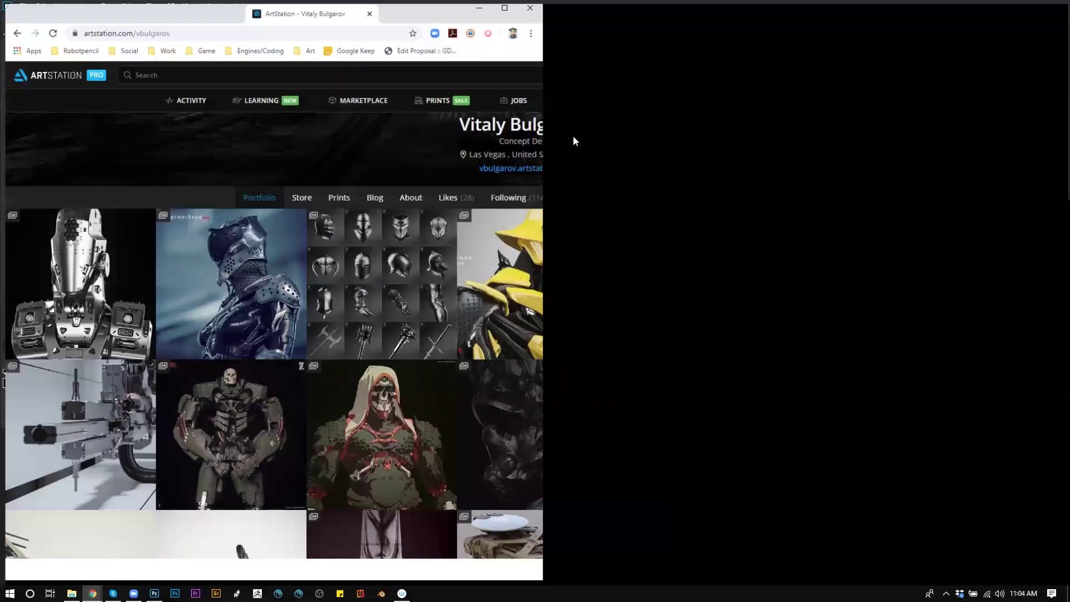
Maximize the browser window with ArtStation and look through the concept designer's portfolio of robots and creatures
key(super+Up)
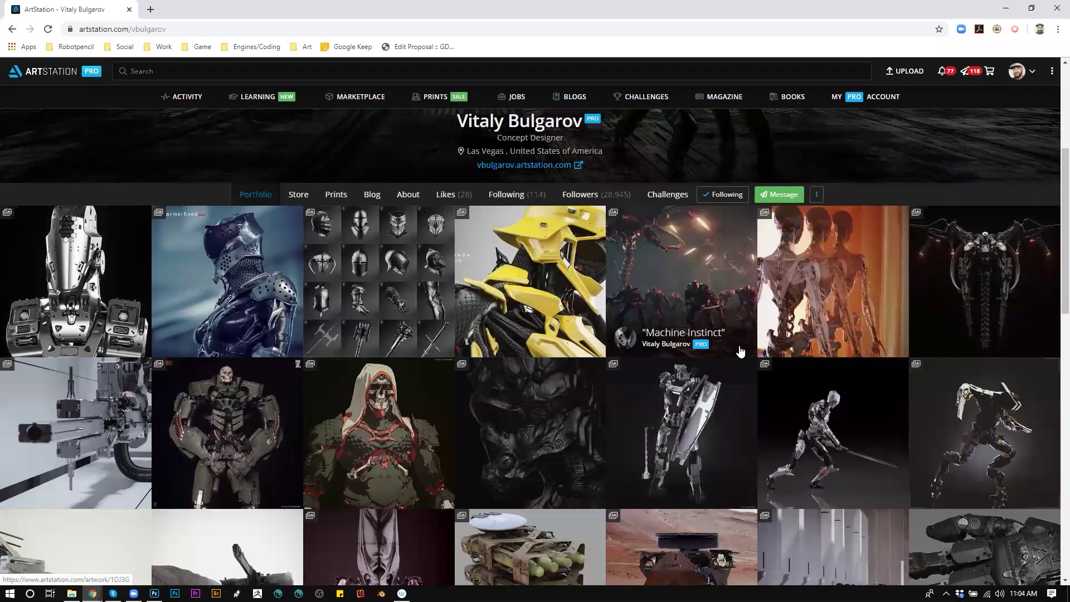
scroll(688, 341, down, 8)
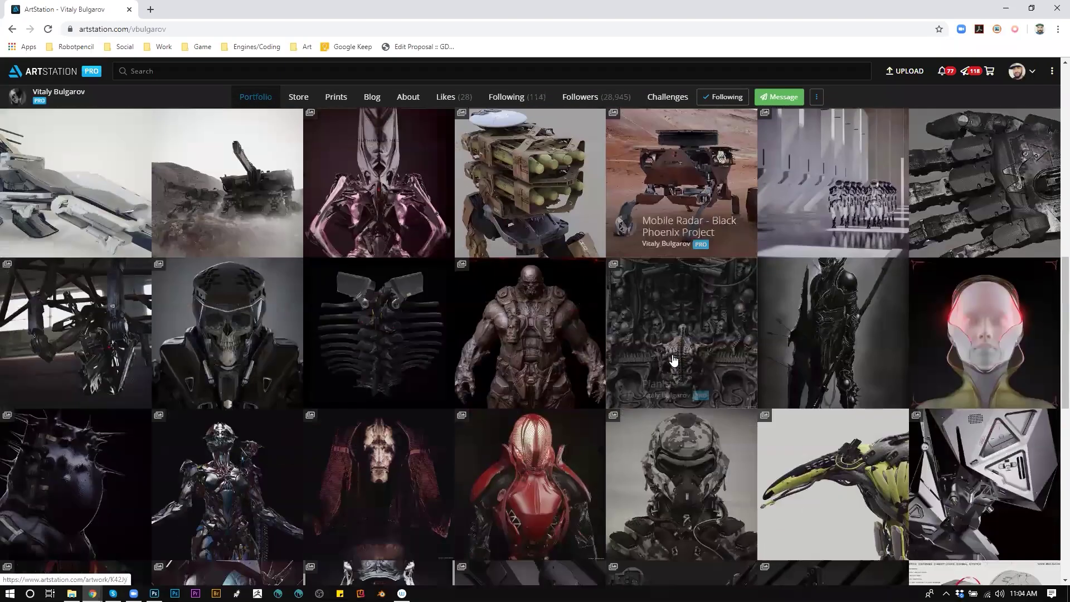
scroll(672, 361, down, 7)
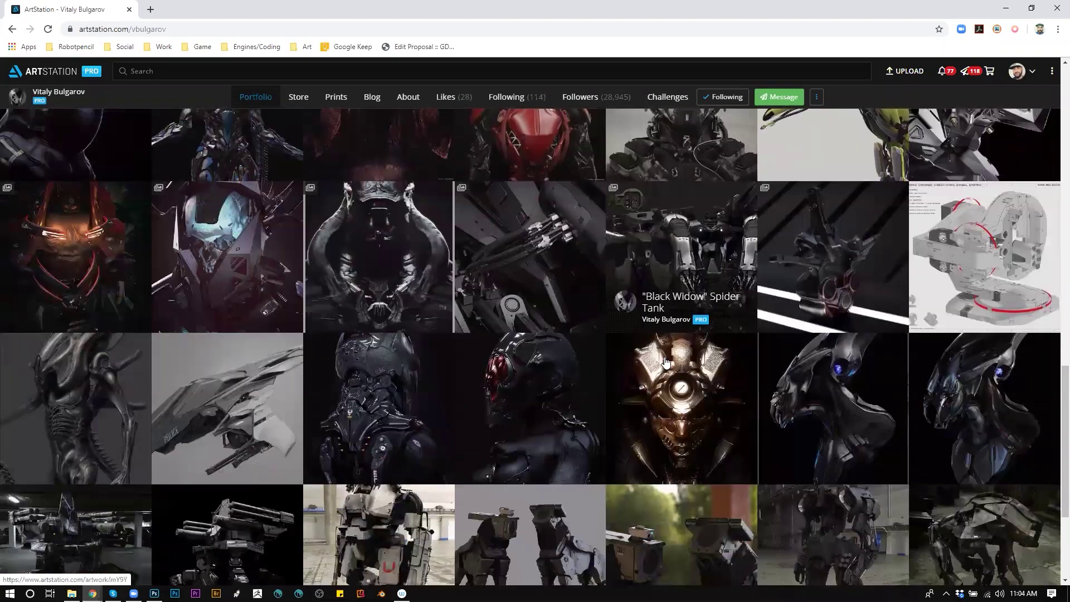
scroll(666, 362, down, 4)
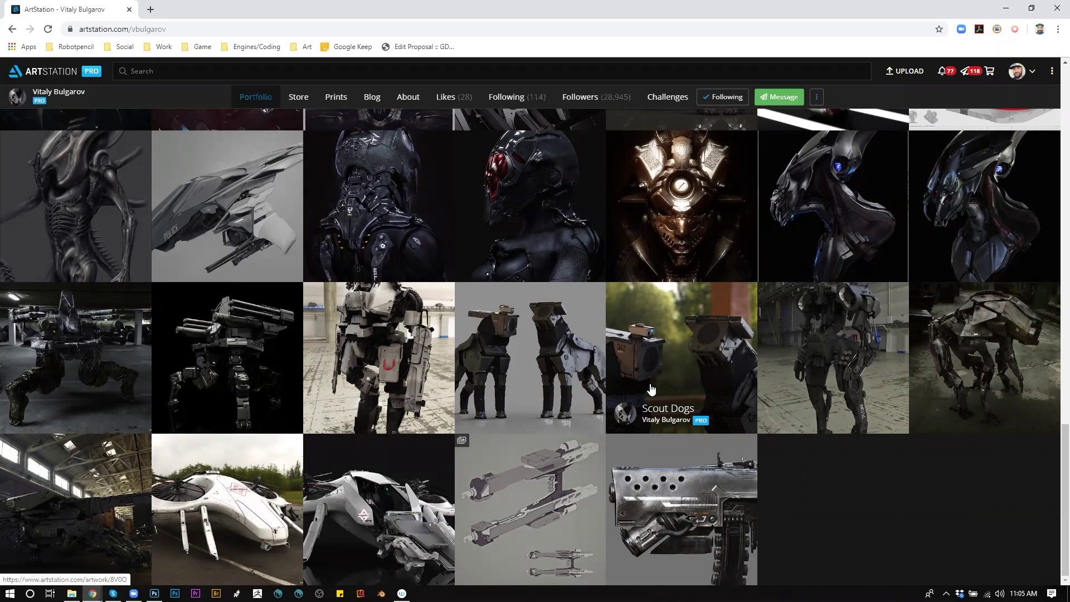
scroll(680, 393, up, 3)
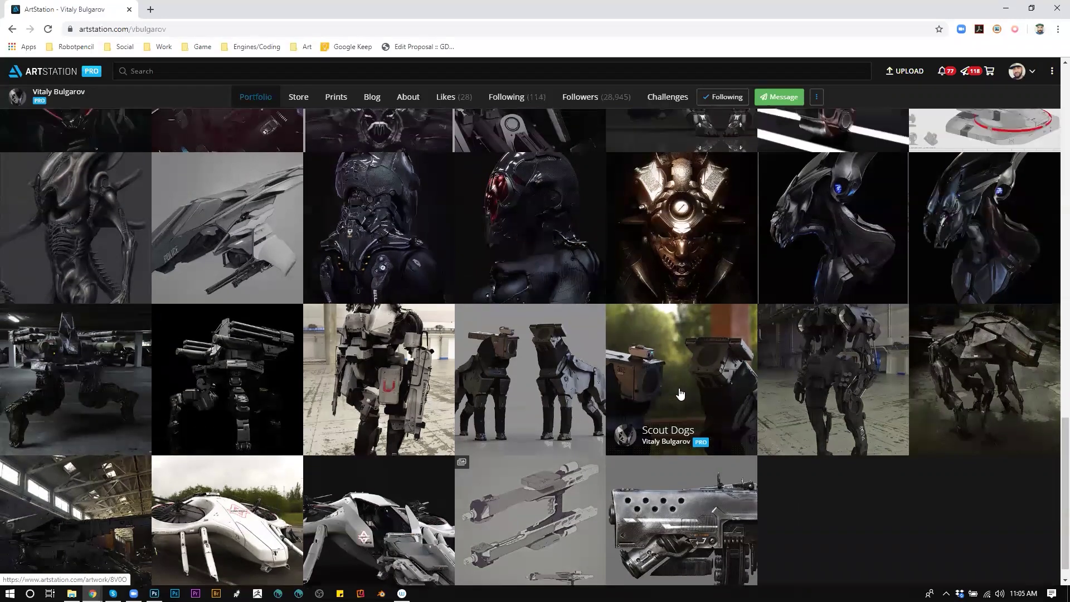
scroll(680, 383, up, 2)
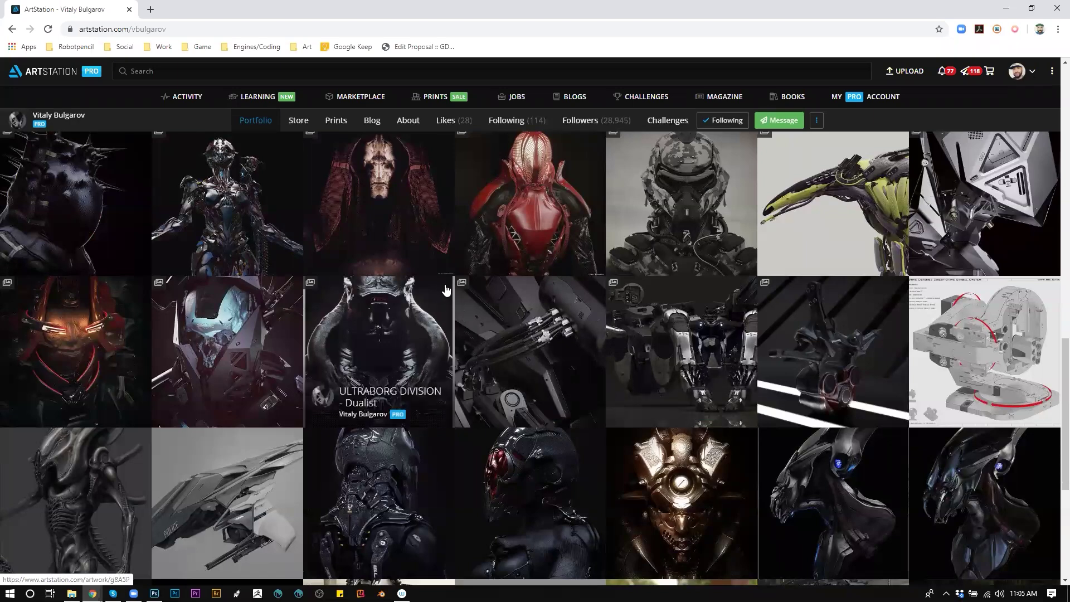
Open the ArtStation home page and look over the community artworks
click(47, 71)
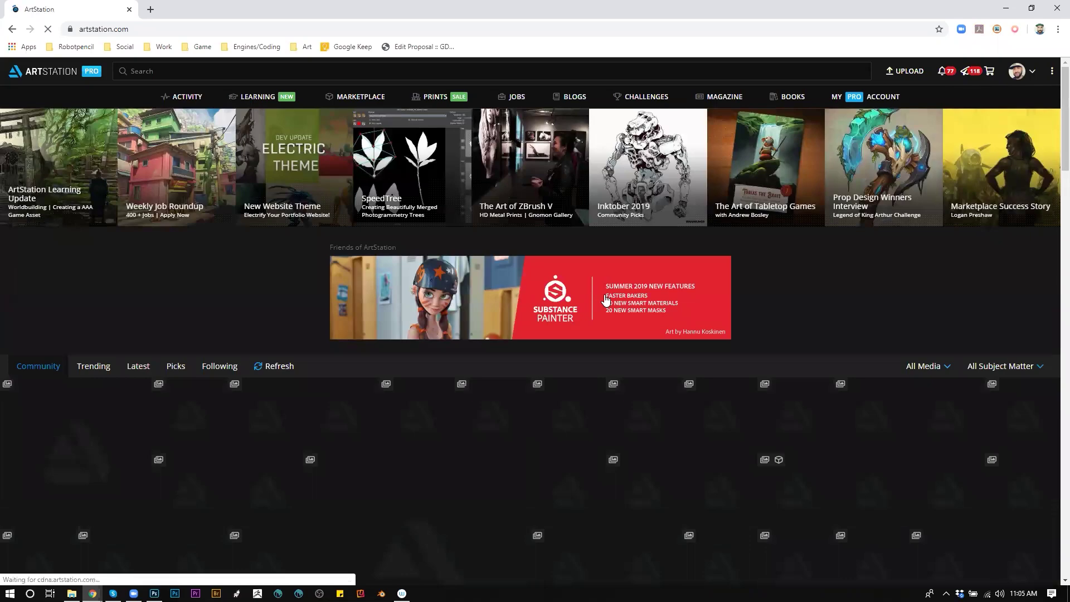
scroll(605, 301, down, 2)
scroll(606, 303, down, 2)
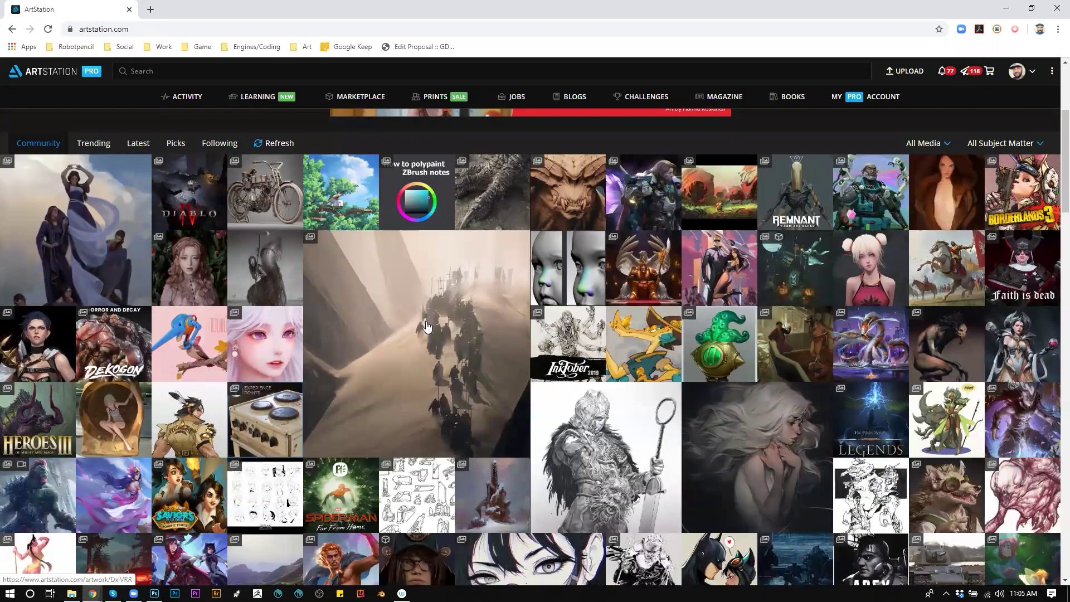
Open the community artwork of figures marching through a desert and look through its artist's portfolio
click(427, 327)
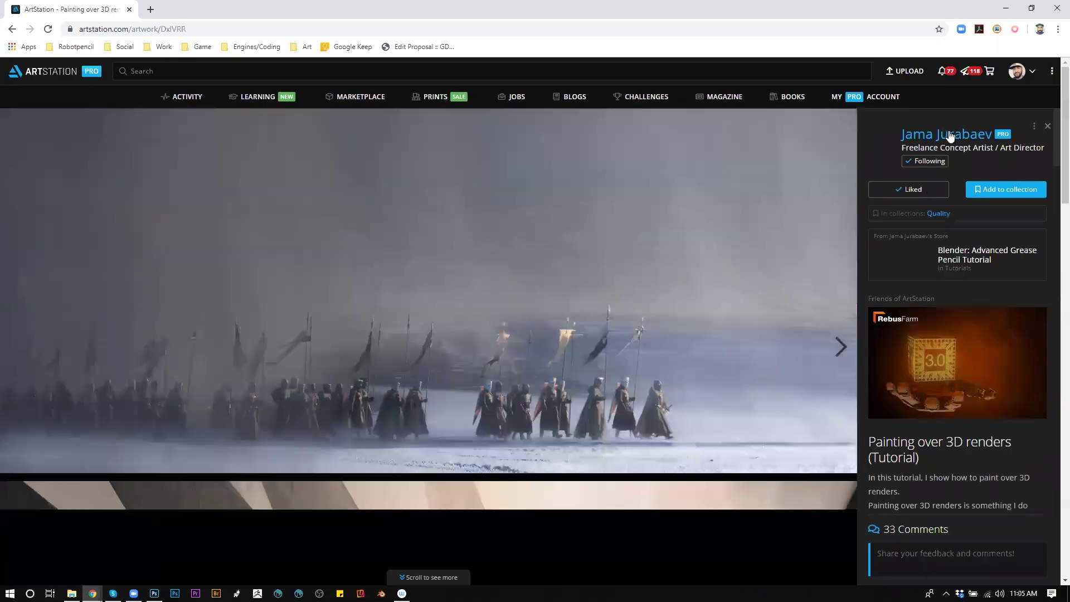
click(925, 131)
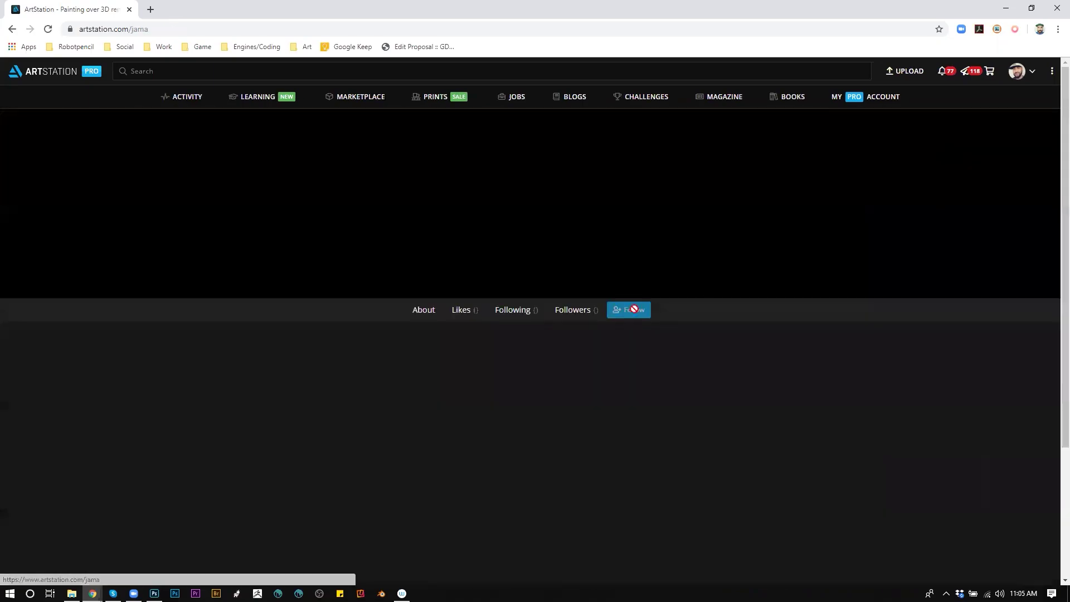
scroll(585, 357, down, 6)
scroll(590, 360, down, 15)
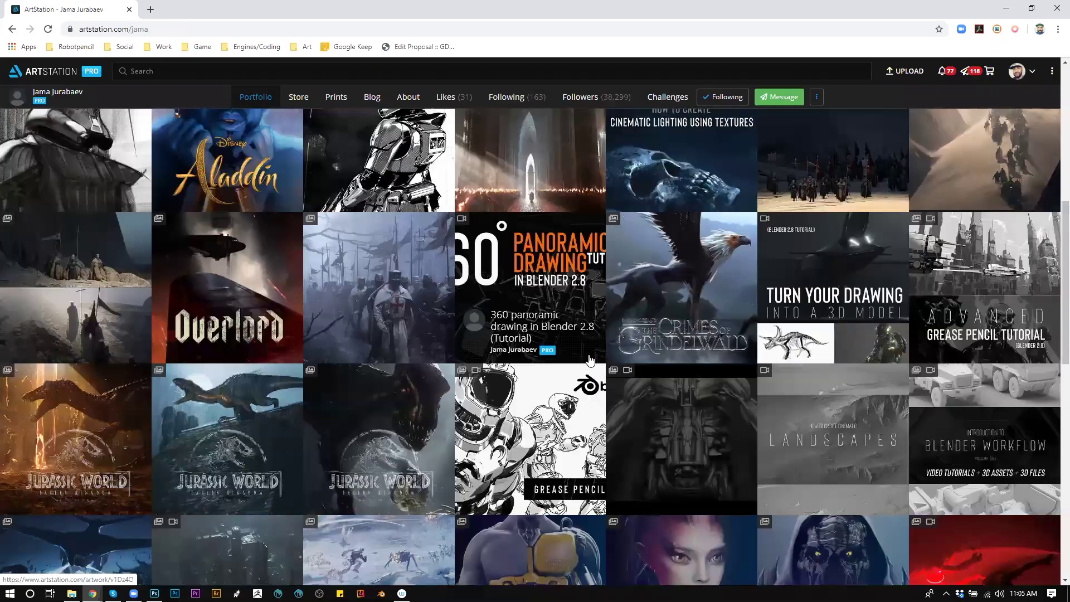
scroll(590, 365, down, 10)
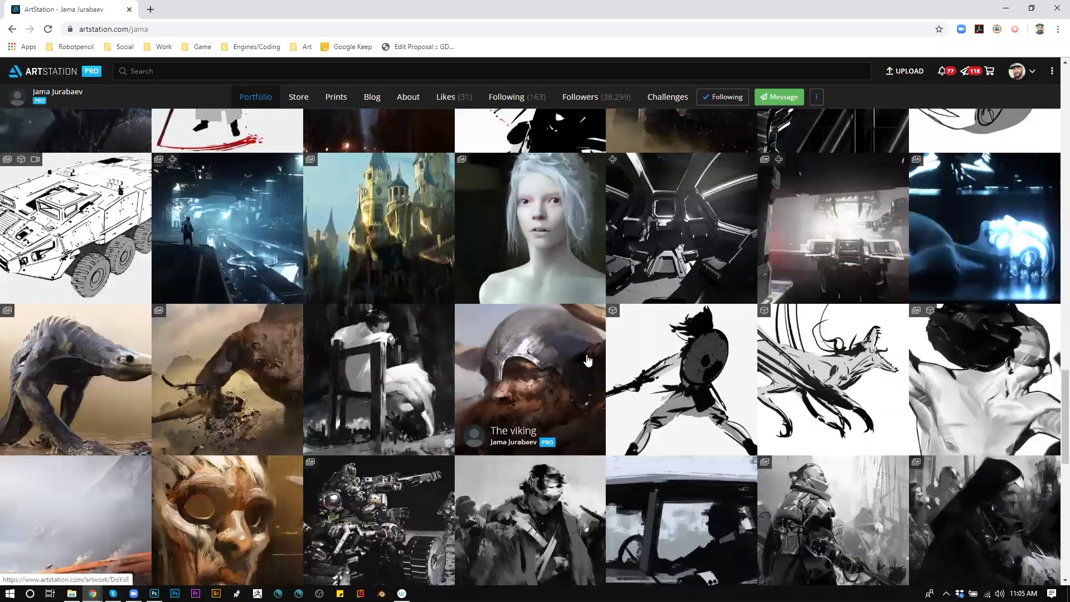
scroll(588, 360, down, 1)
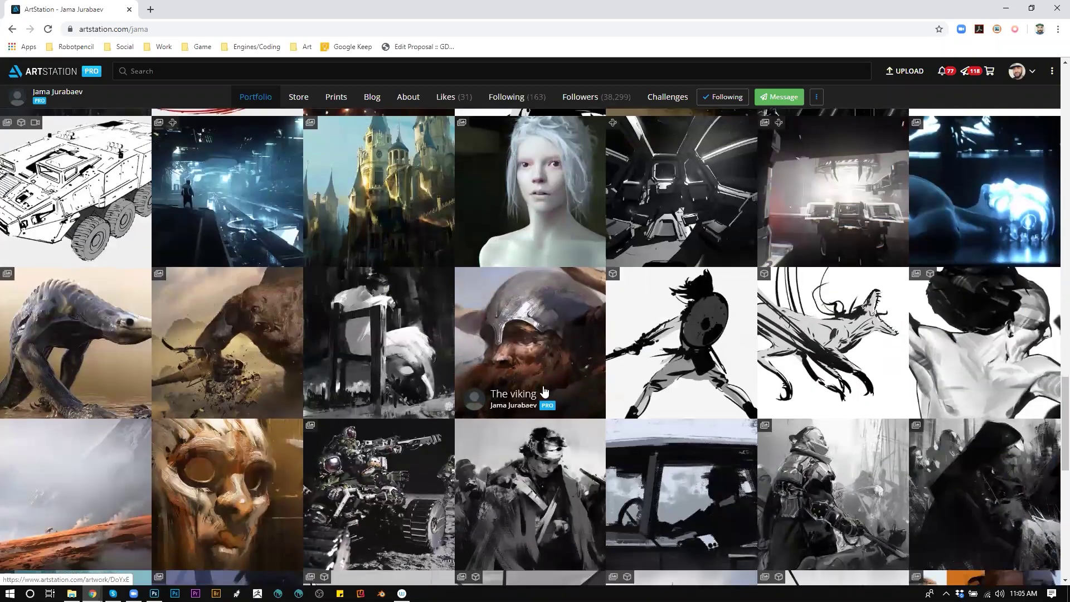
scroll(544, 390, down, 2)
scroll(543, 390, up, 7)
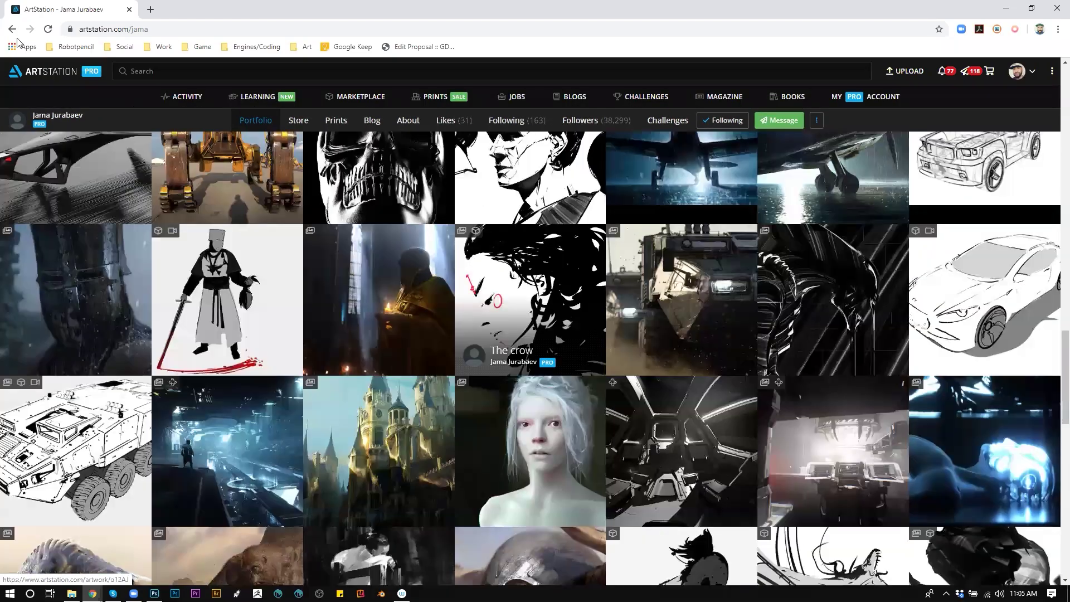
Return to the community feed, open the dark painting of the white-haired woman and look through its artist's portfolio
click(11, 29)
click(12, 29)
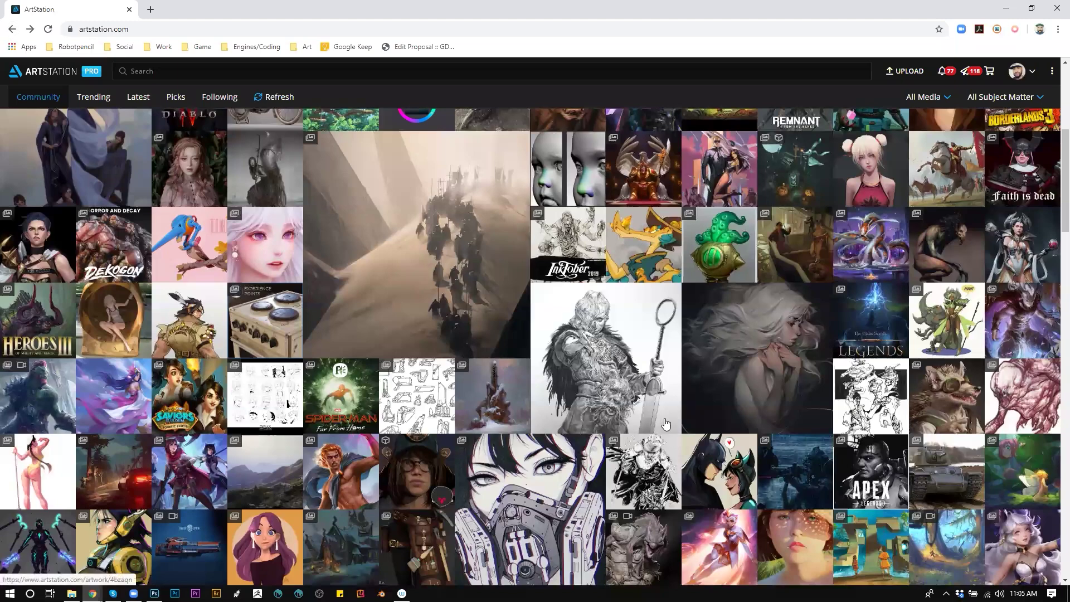
scroll(738, 381, up, 1)
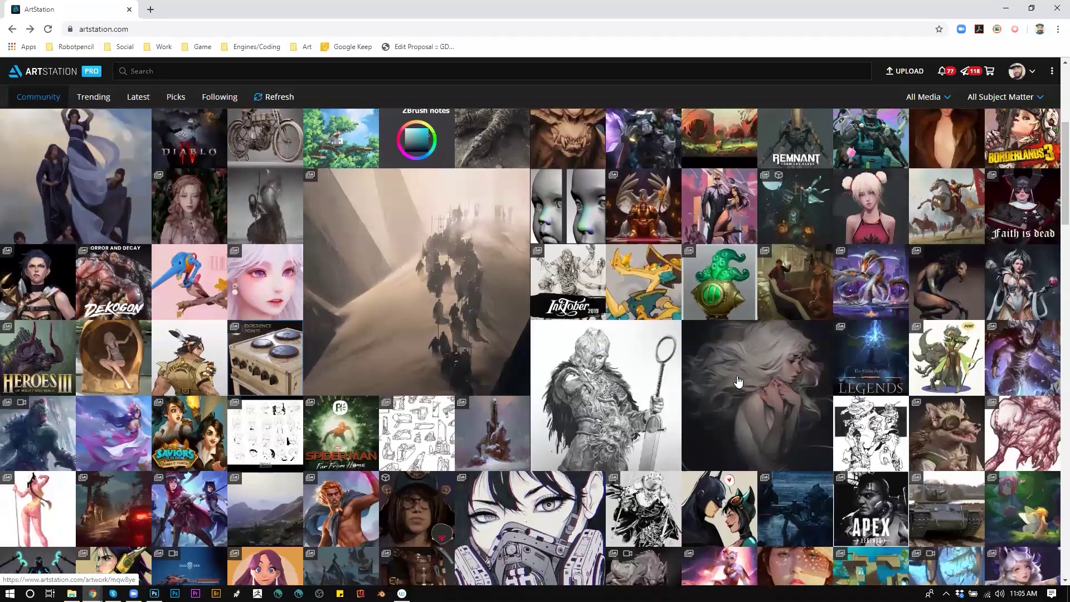
scroll(738, 382, down, 2)
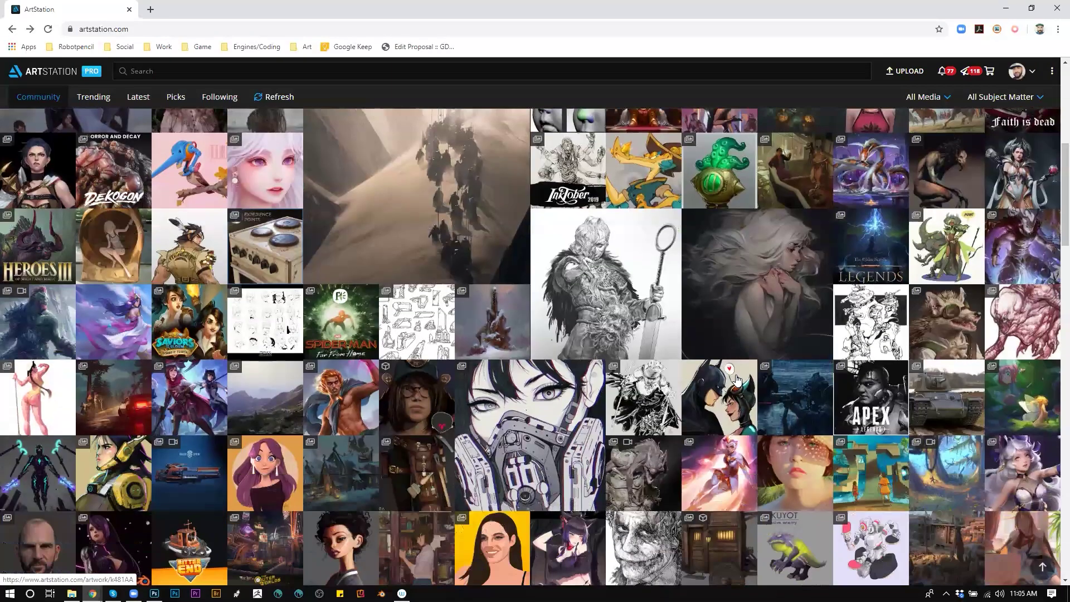
click(752, 297)
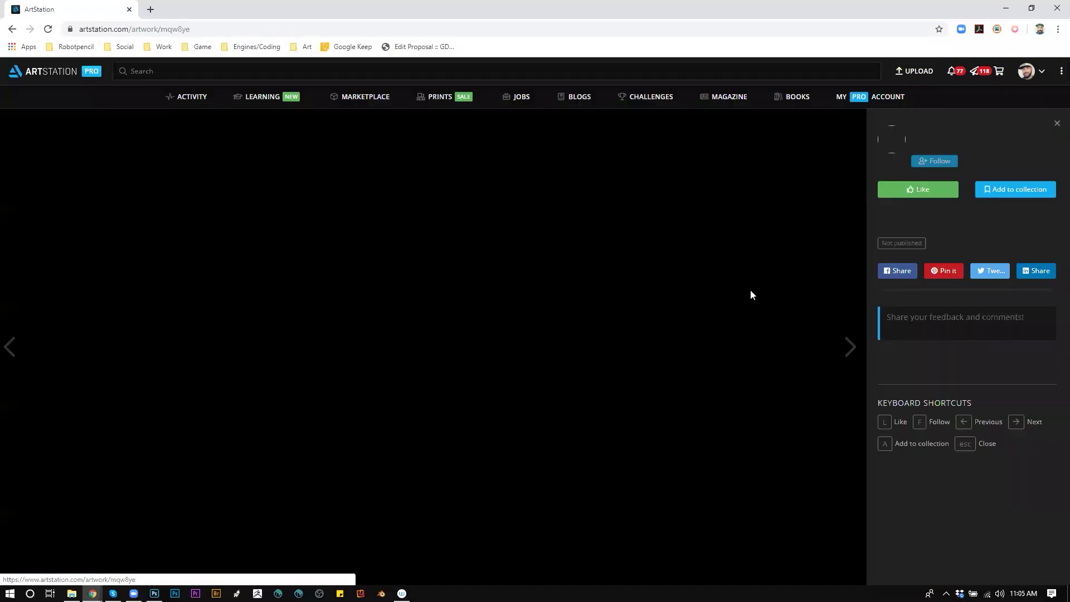
click(801, 260)
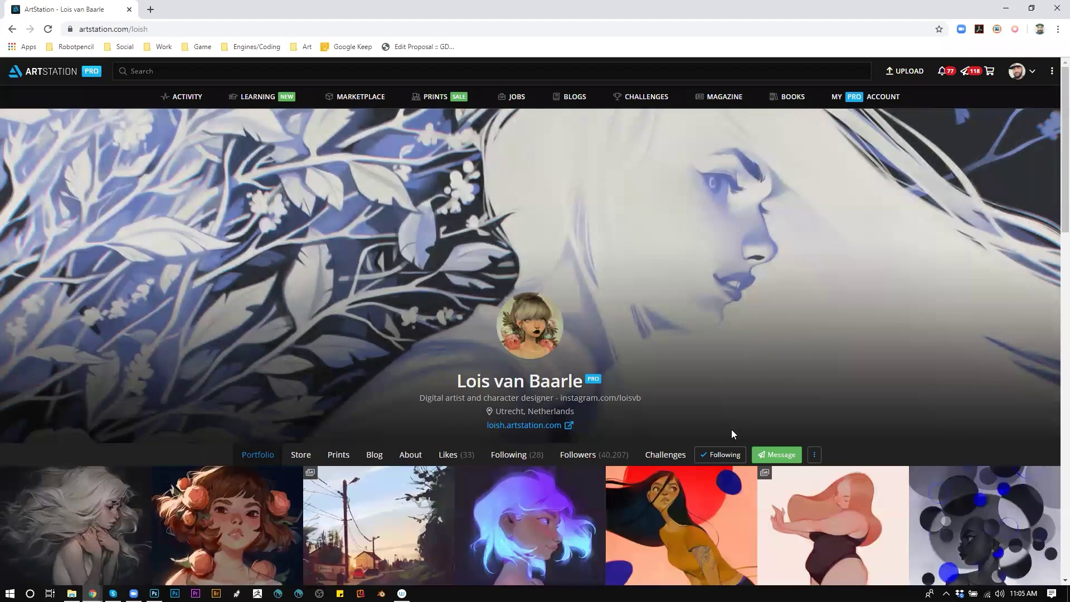
scroll(732, 430, down, 7)
scroll(736, 434, down, 15)
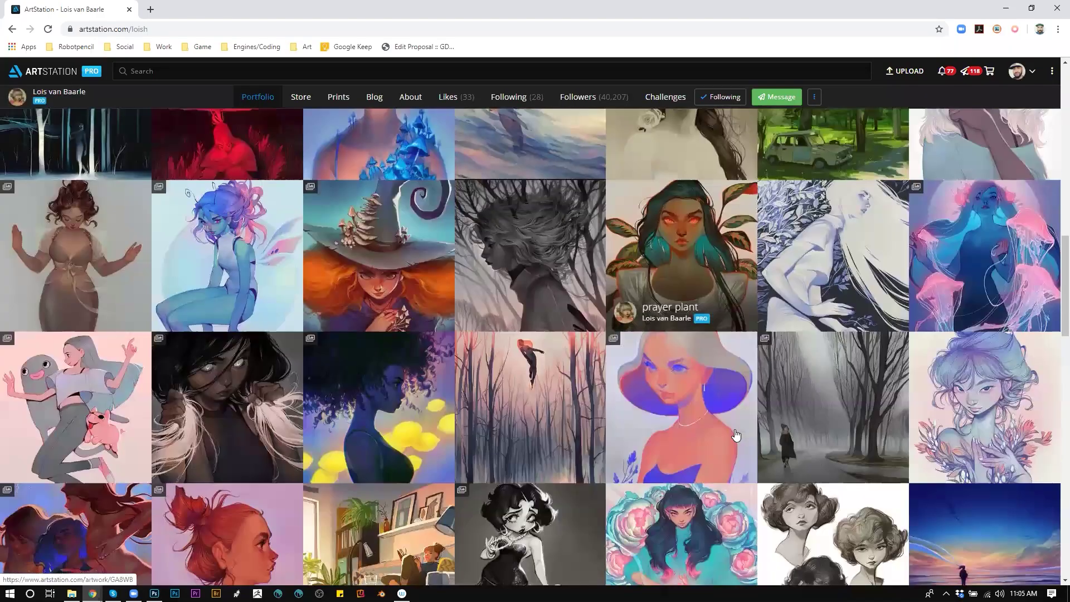
scroll(642, 338, down, 8)
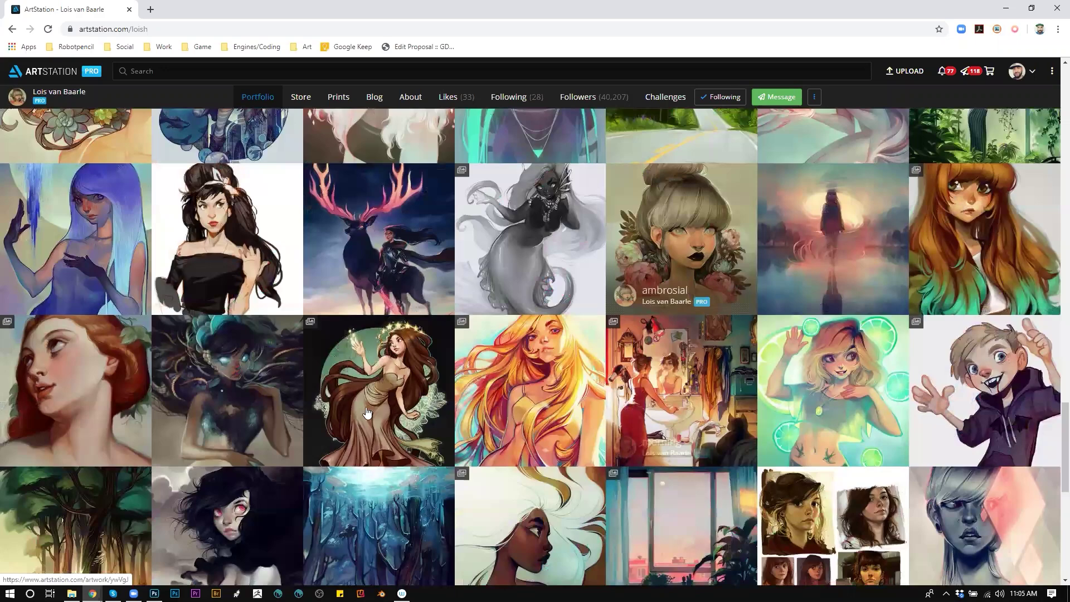
Go back to the community feed, open the "Norse building" artwork and look through its artist's portfolio
click(12, 29)
click(11, 29)
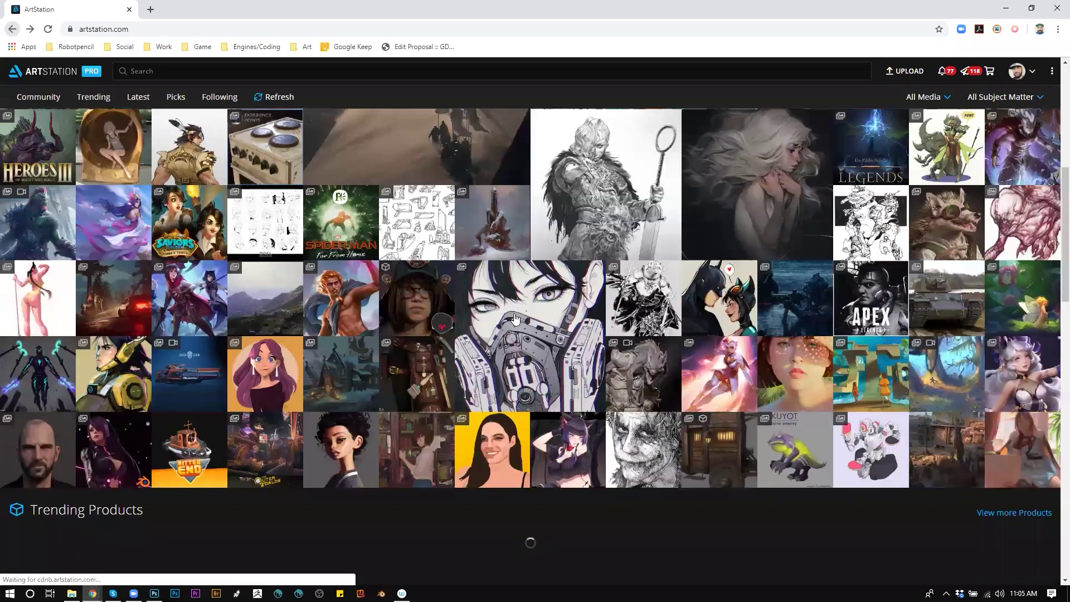
click(349, 368)
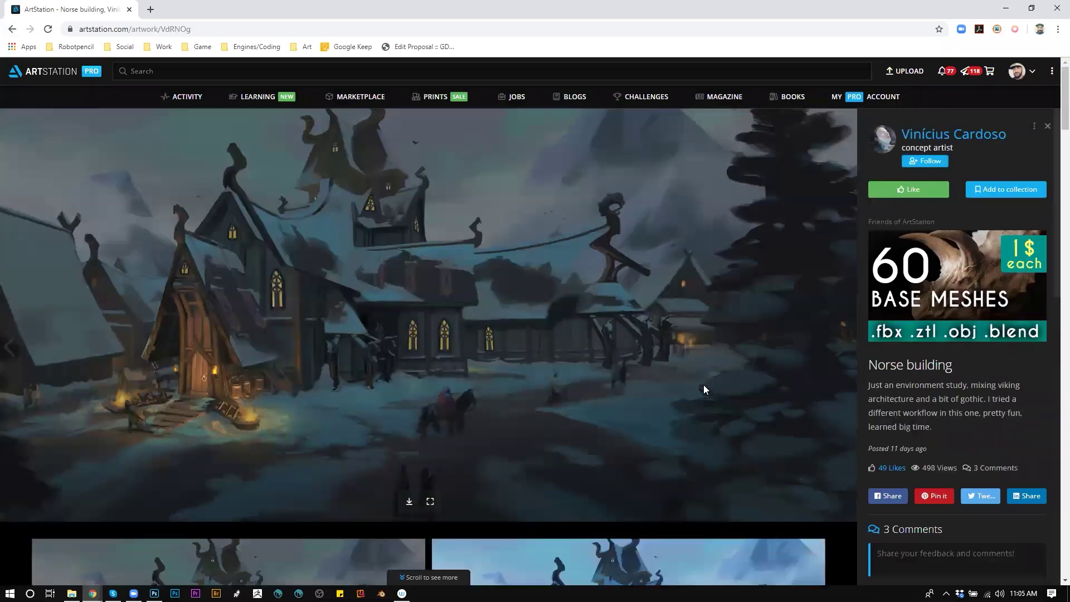
click(938, 135)
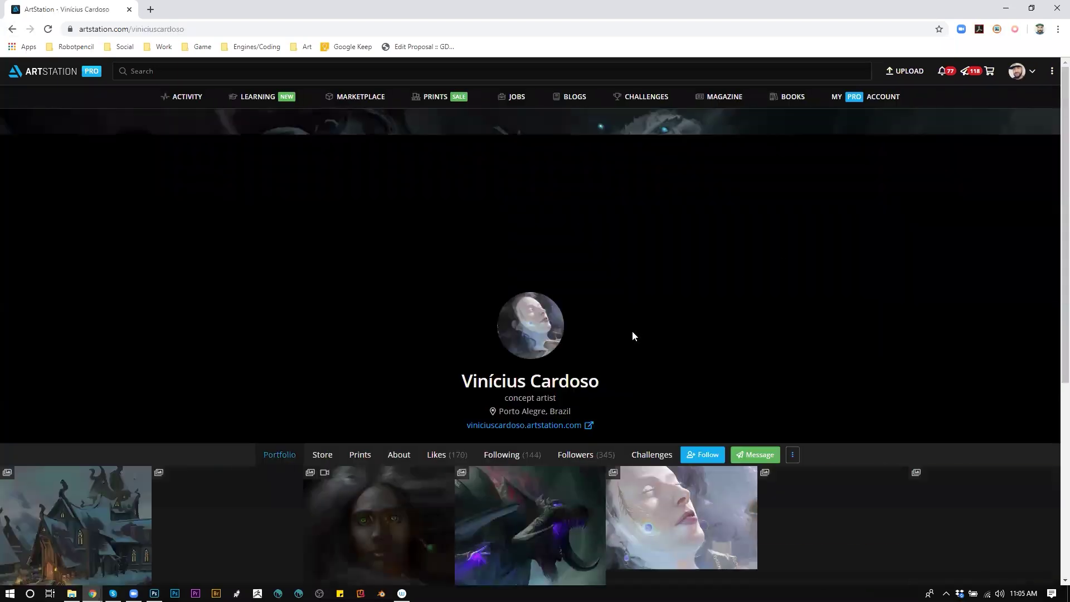
scroll(632, 336, down, 5)
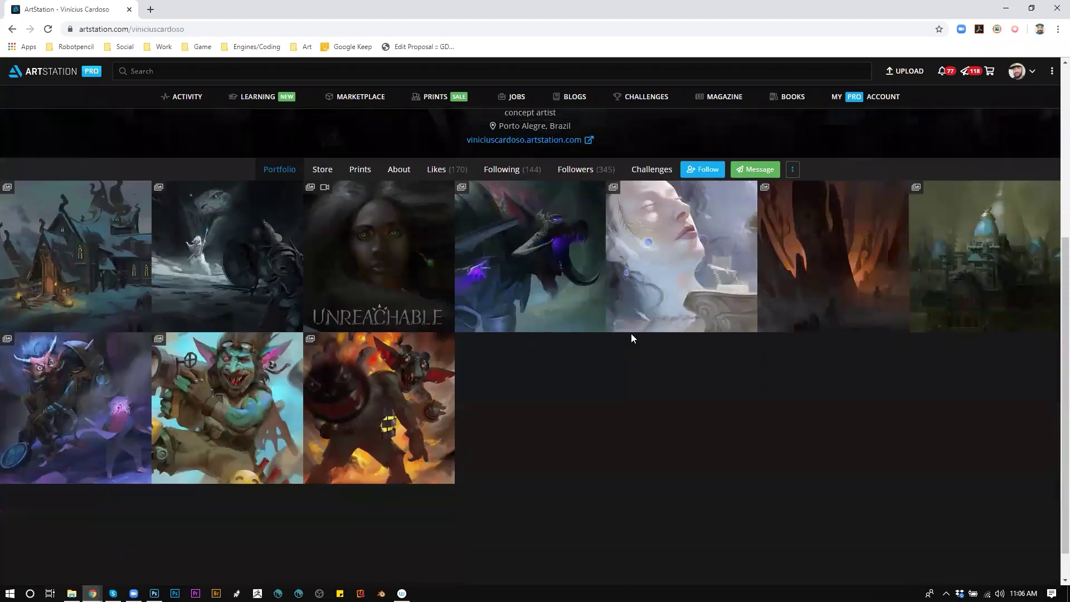
scroll(424, 387, up, 3)
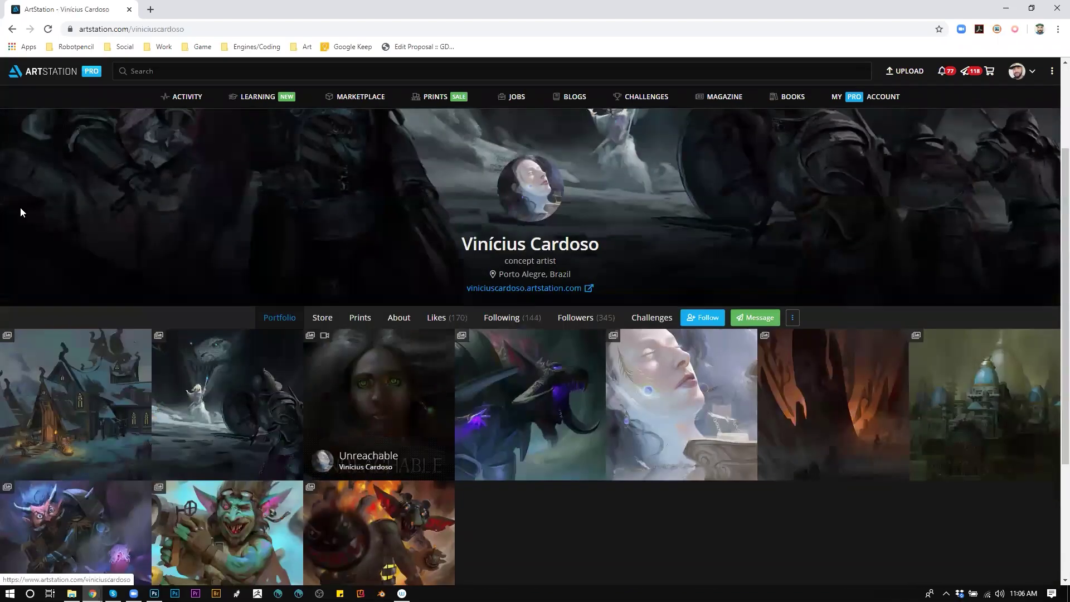
Return to the community feed, reload it and look over the artworks
click(10, 30)
click(13, 32)
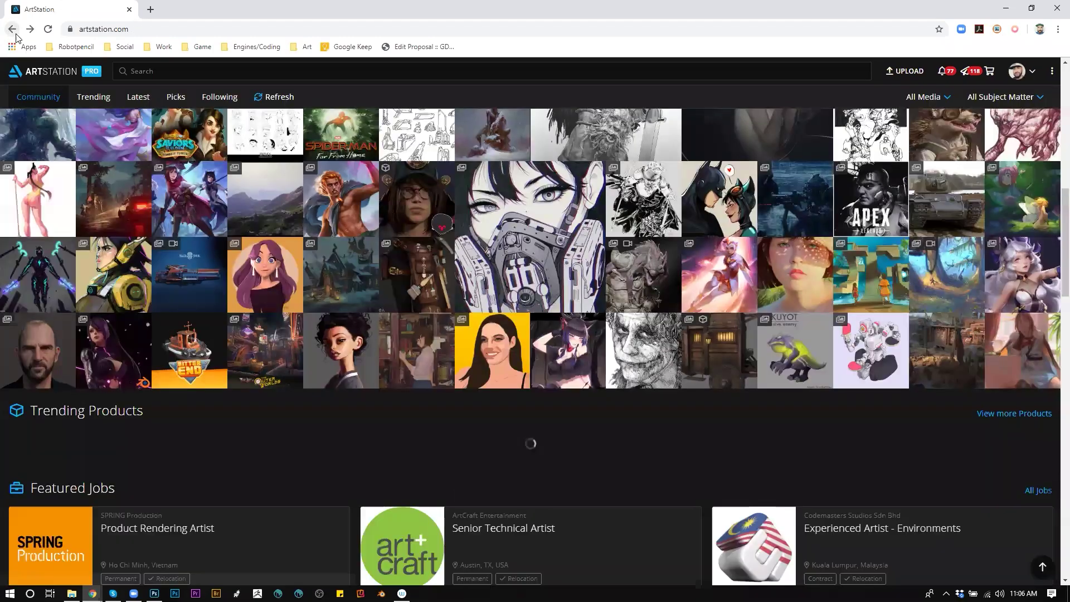
scroll(245, 317, up, 2)
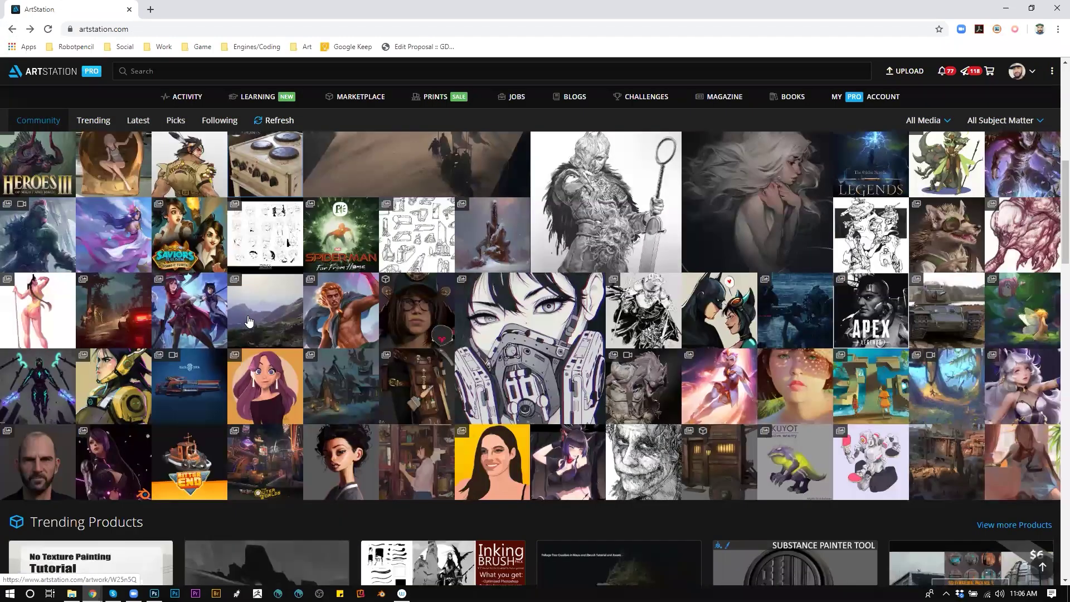
scroll(248, 321, up, 5)
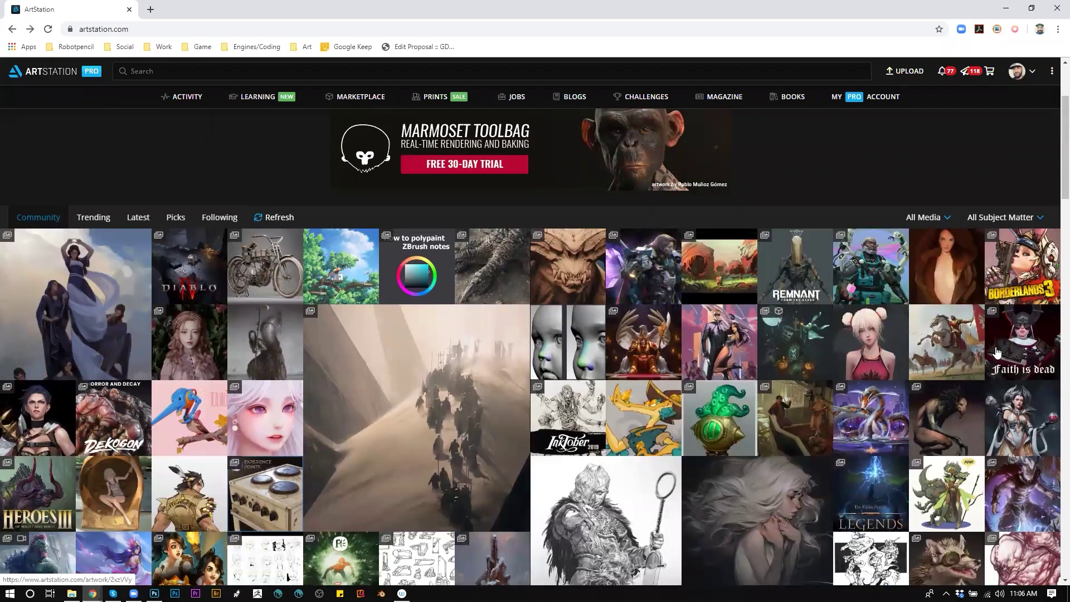
scroll(991, 363, down, 2)
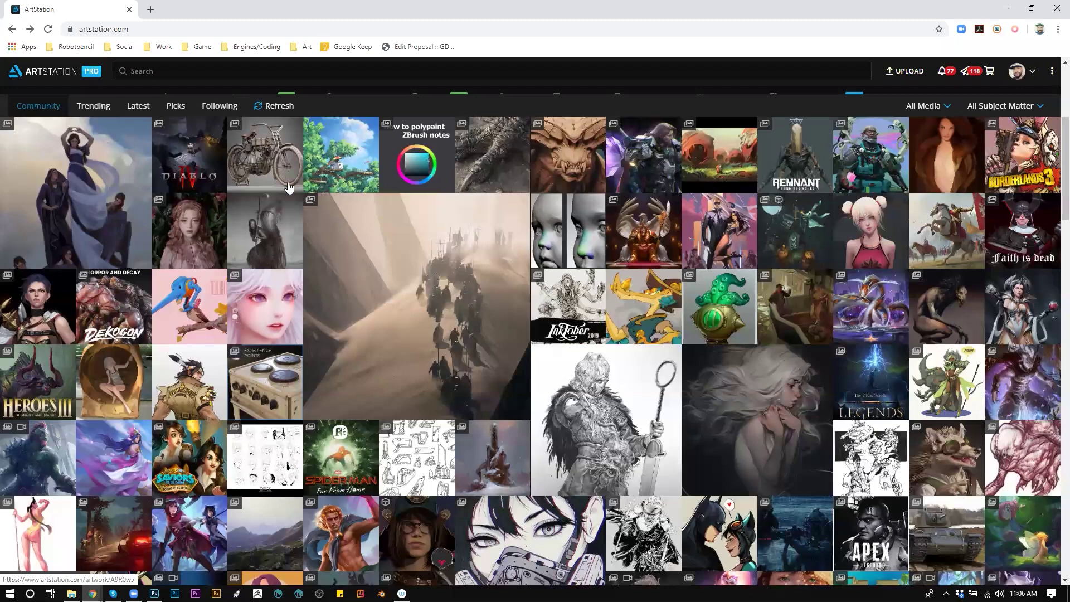
click(48, 29)
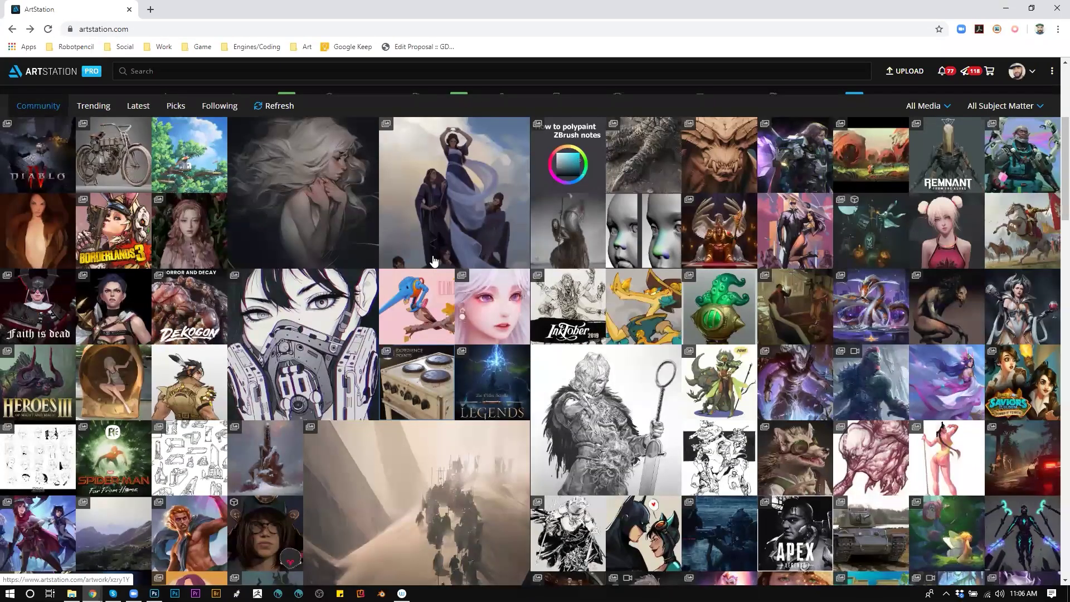
scroll(437, 260, down, 5)
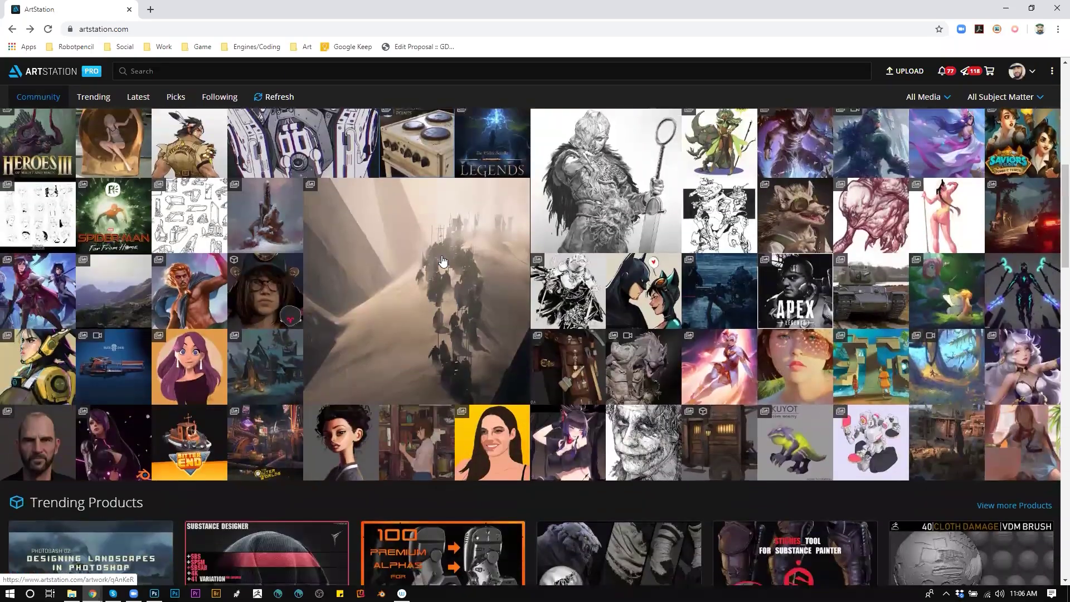
scroll(442, 260, down, 2)
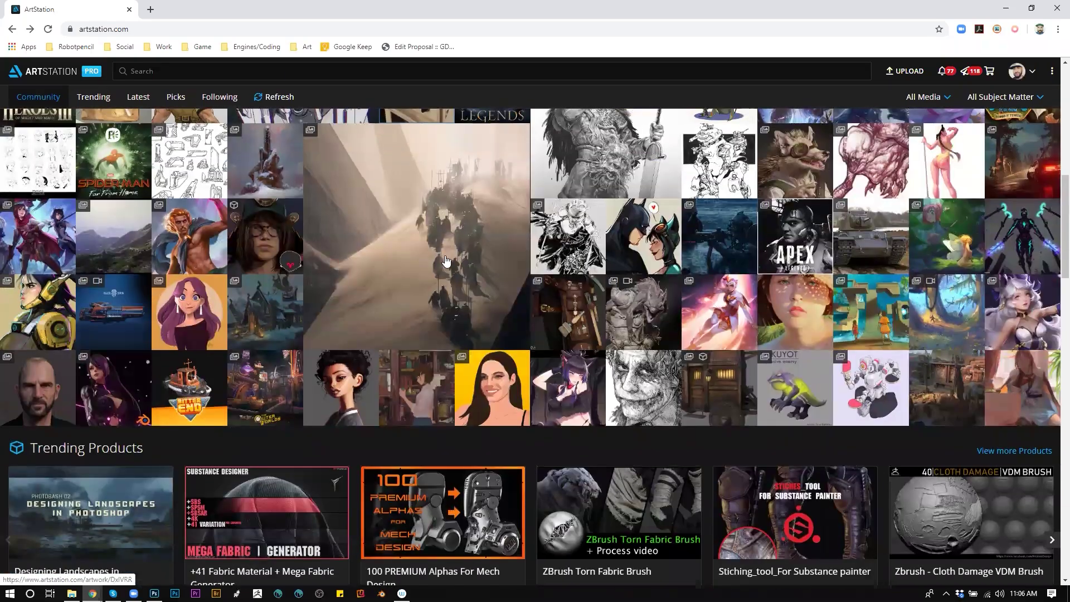
scroll(441, 259, up, 3)
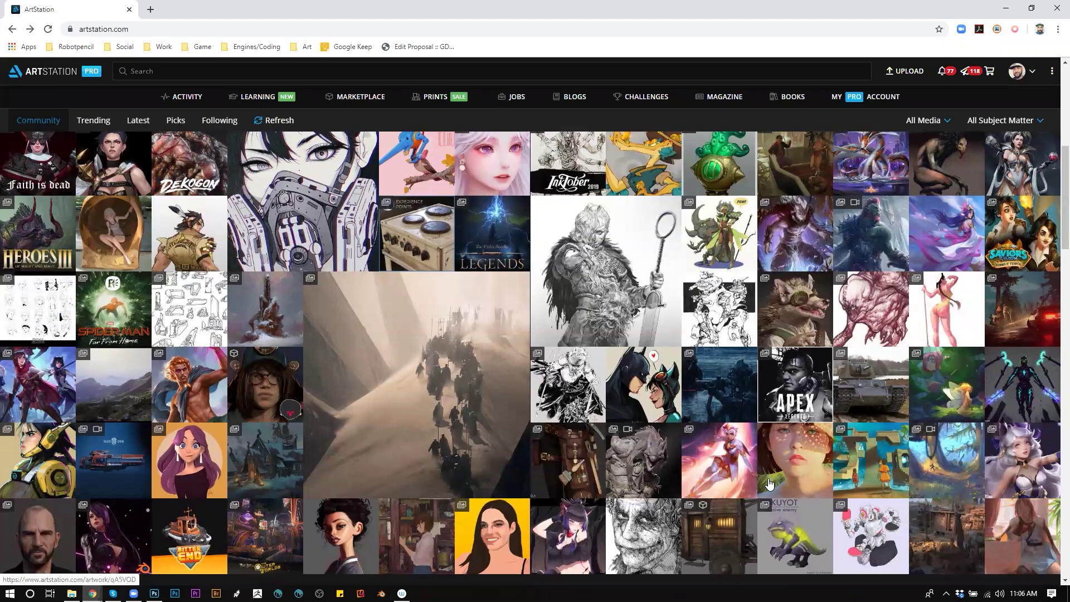
scroll(769, 483, up, 2)
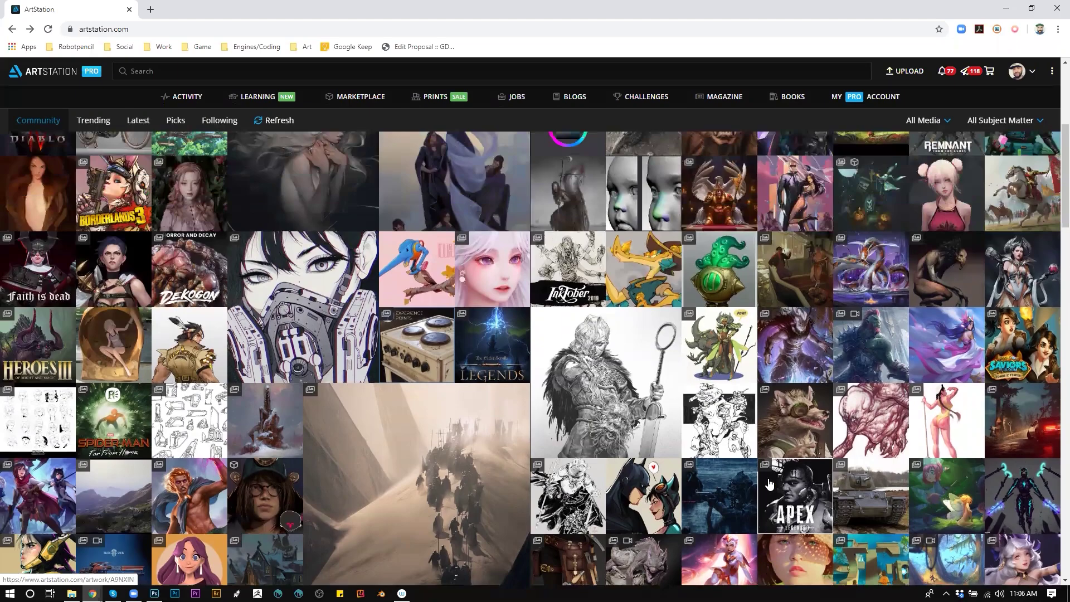
scroll(769, 484, up, 2)
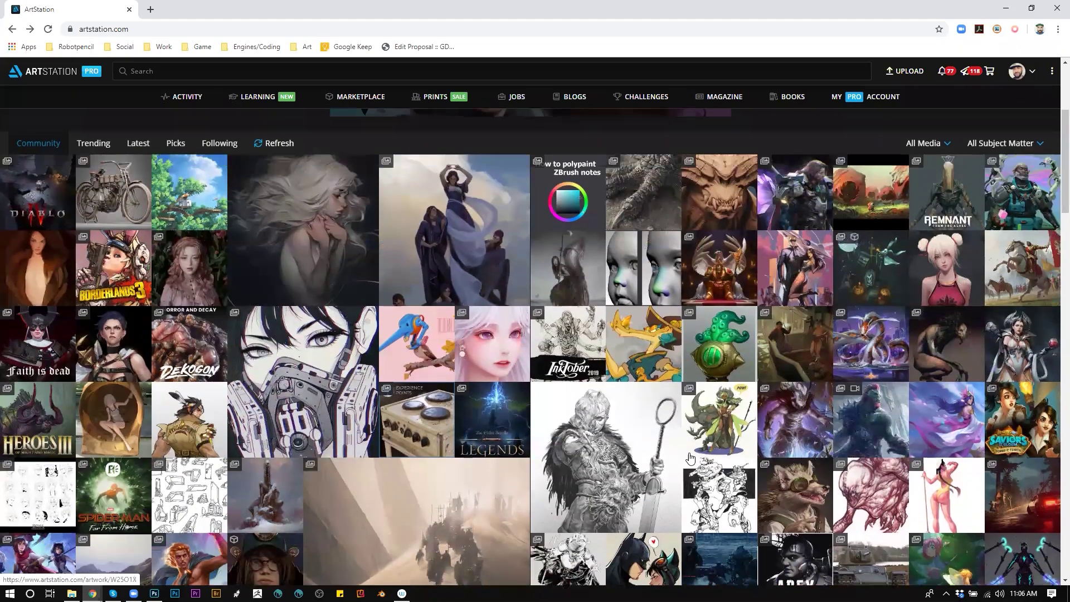
Open the "Emperor Koi" artwork from the community feed and look through its artist's portfolio
click(861, 356)
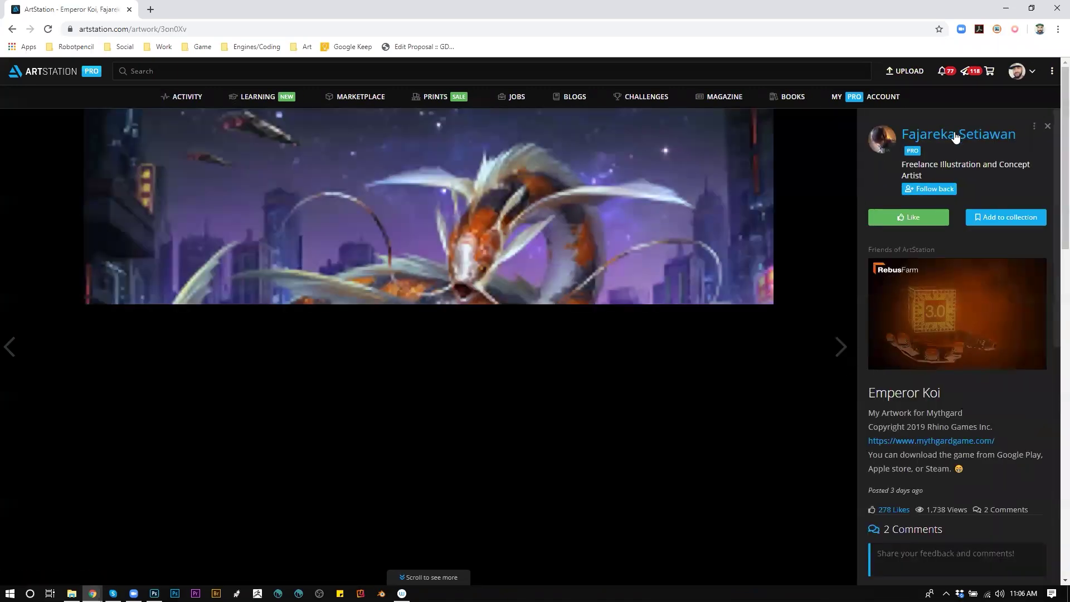
click(952, 141)
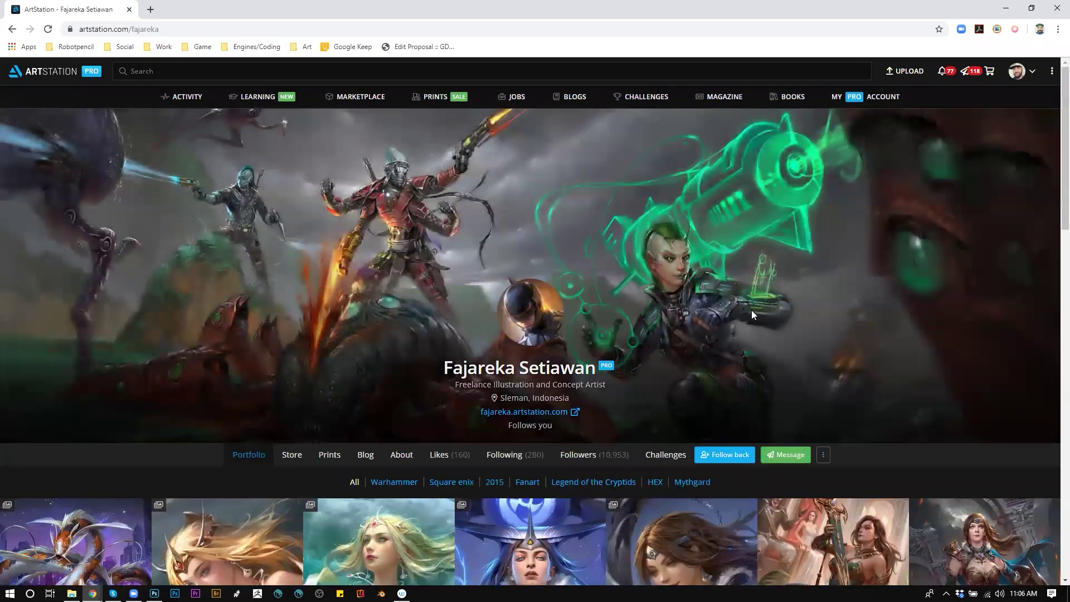
scroll(753, 312, down, 4)
scroll(755, 319, down, 5)
scroll(755, 321, down, 8)
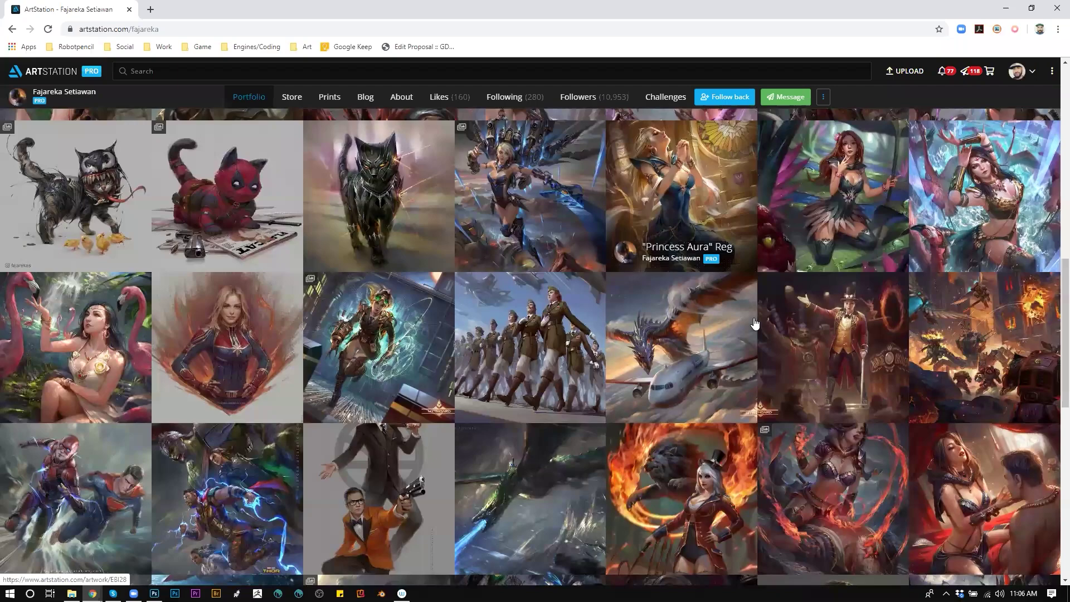
scroll(754, 322, up, 20)
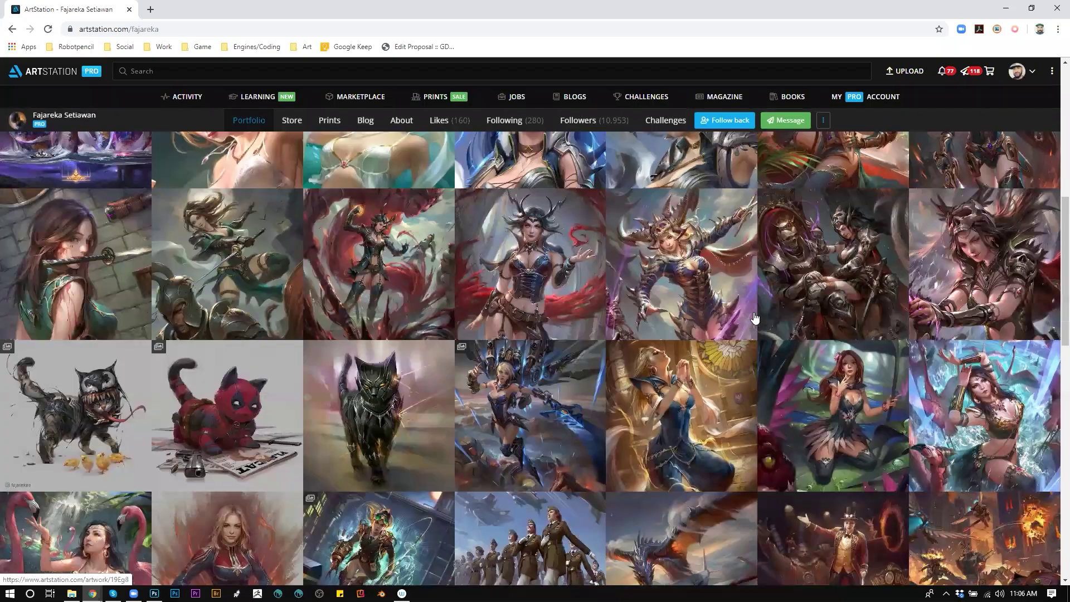
scroll(753, 315, down, 5)
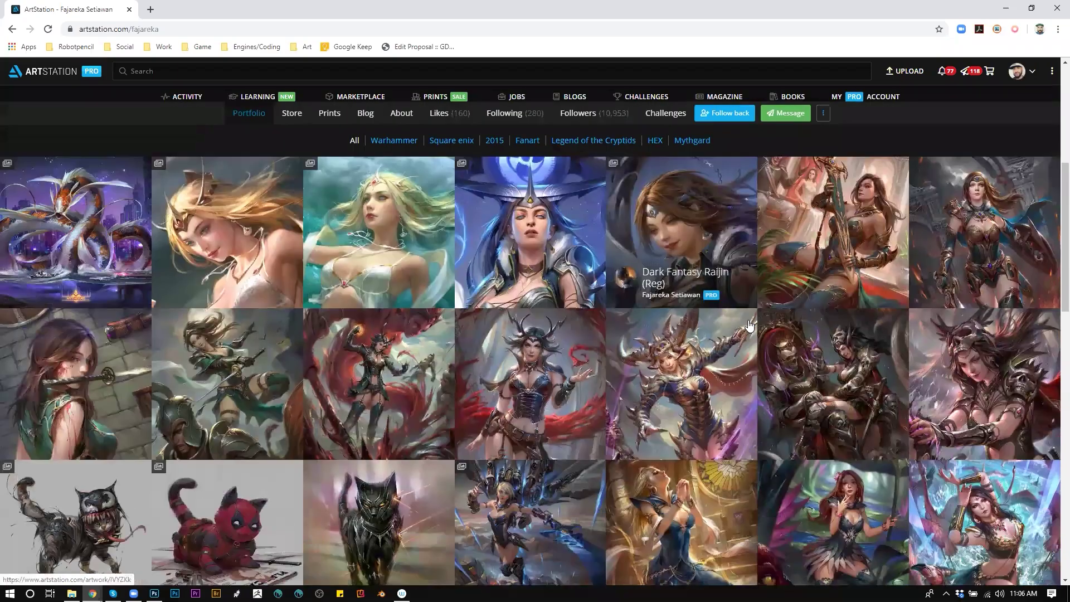
scroll(727, 333, down, 11)
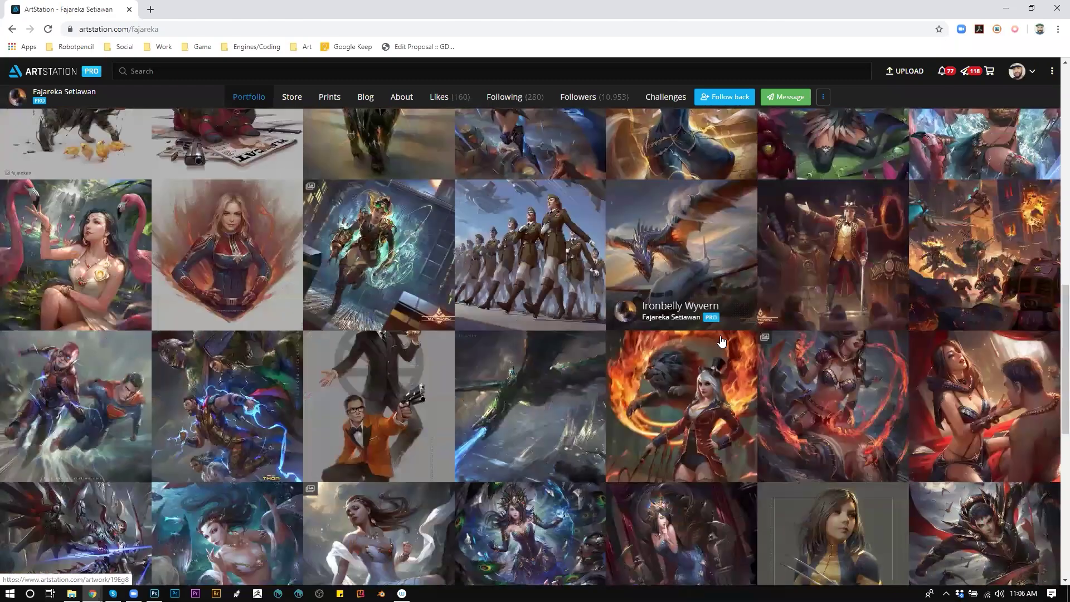
scroll(718, 342, down, 5)
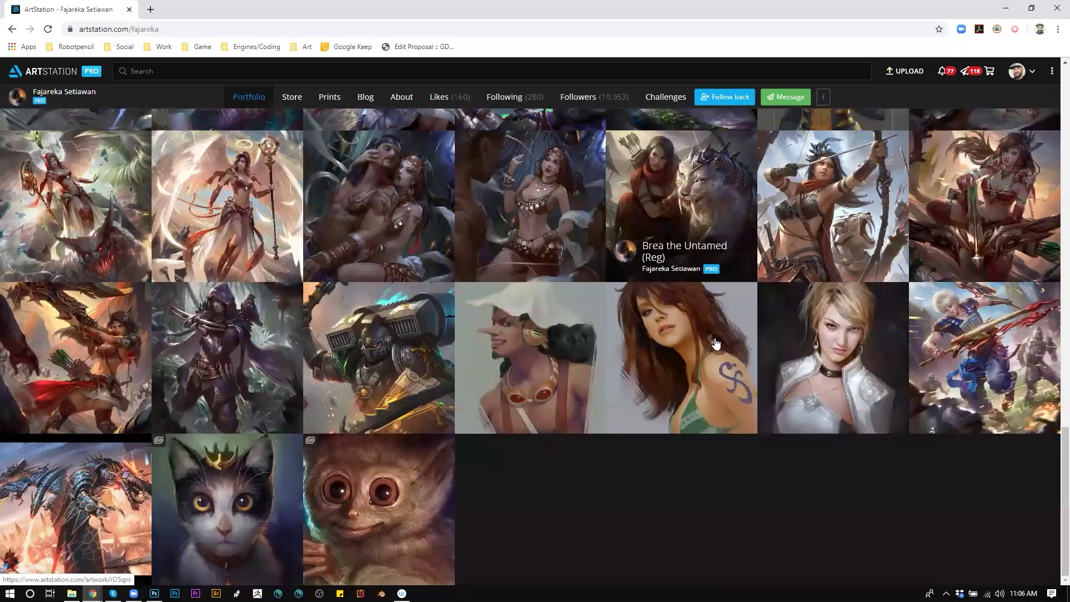
scroll(716, 343, up, 3)
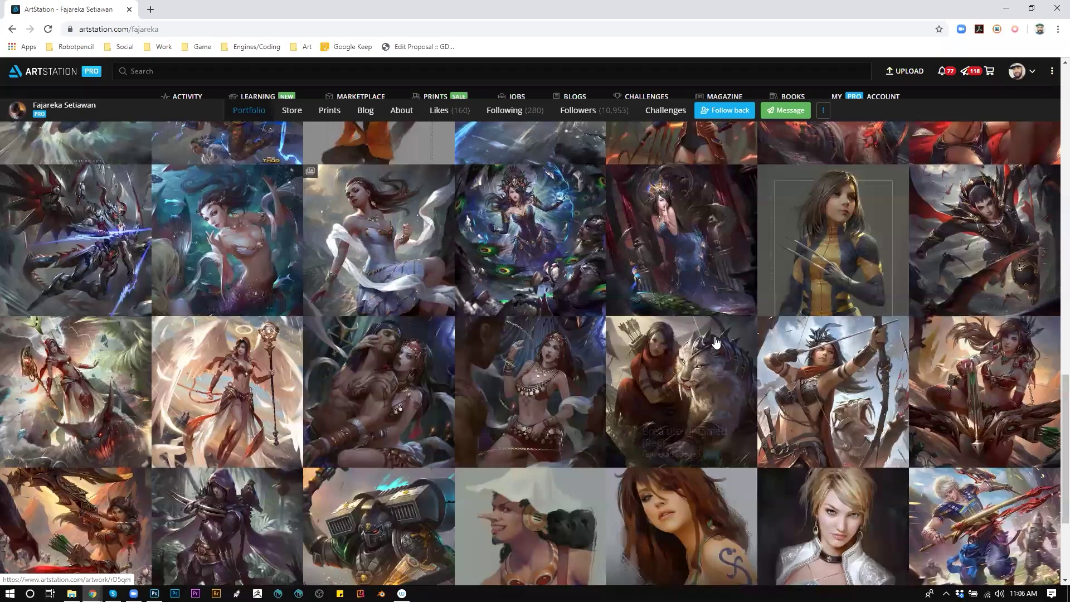
scroll(716, 341, up, 3)
scroll(696, 358, up, 6)
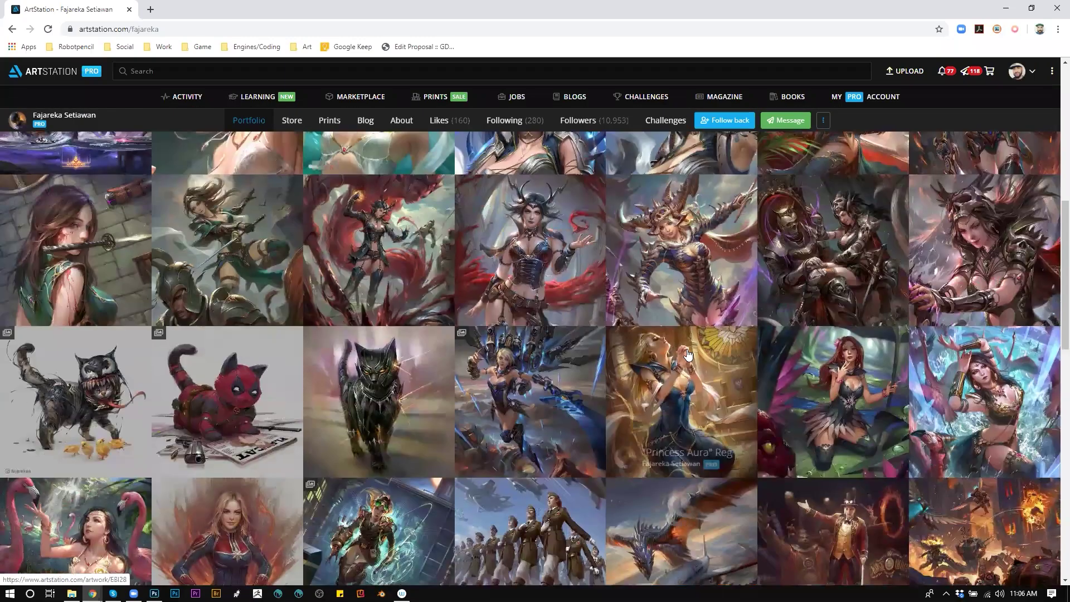
scroll(688, 354, up, 6)
scroll(687, 349, down, 2)
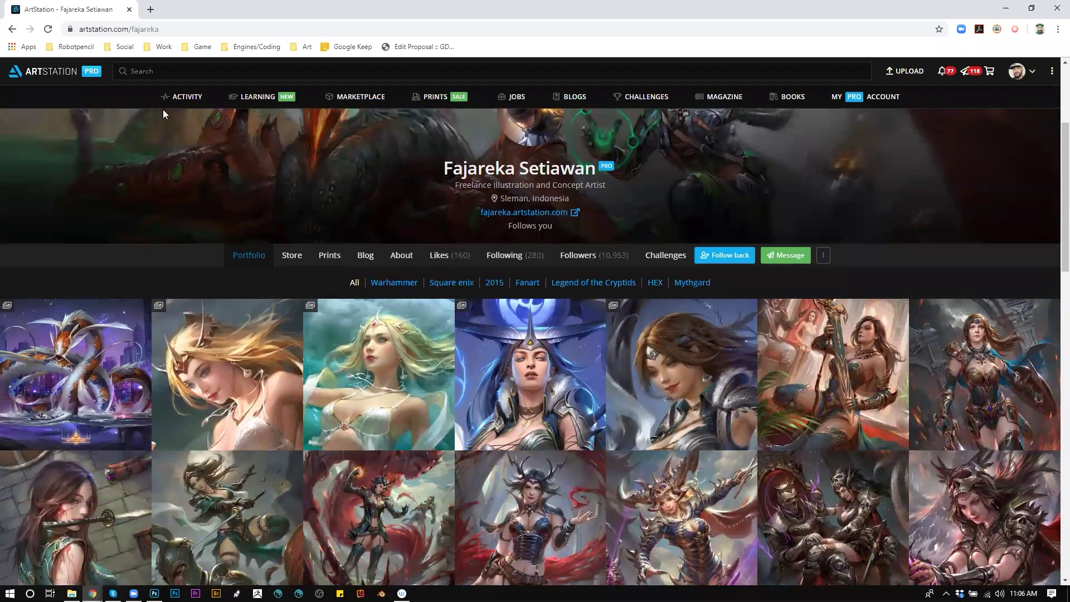
Go back to the home page, visit the account's own profile and open its "Quality" collection of liked artworks
click(64, 74)
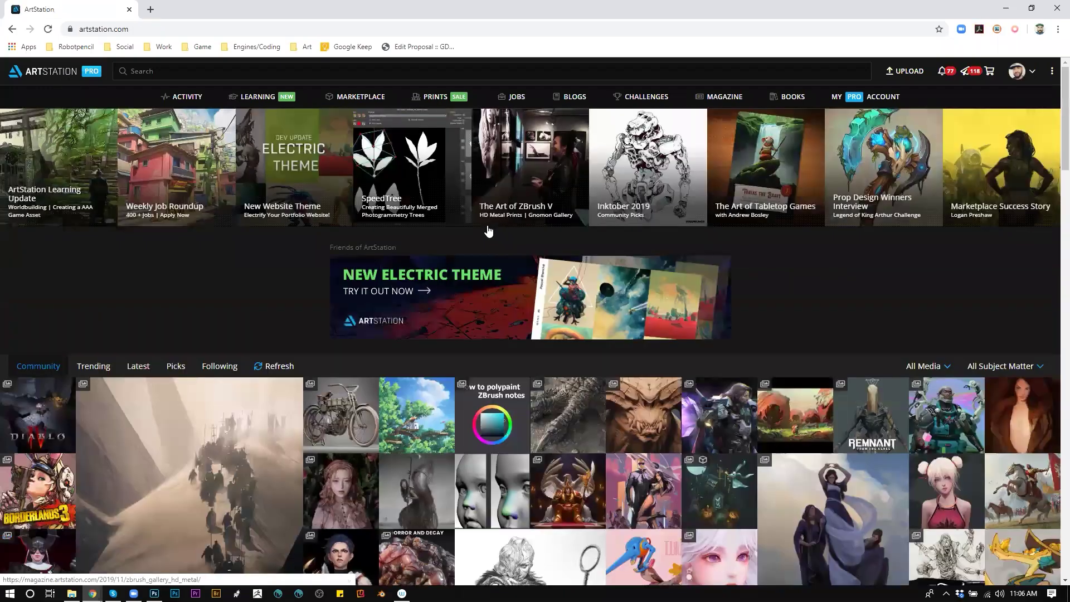
scroll(610, 345, down, 2)
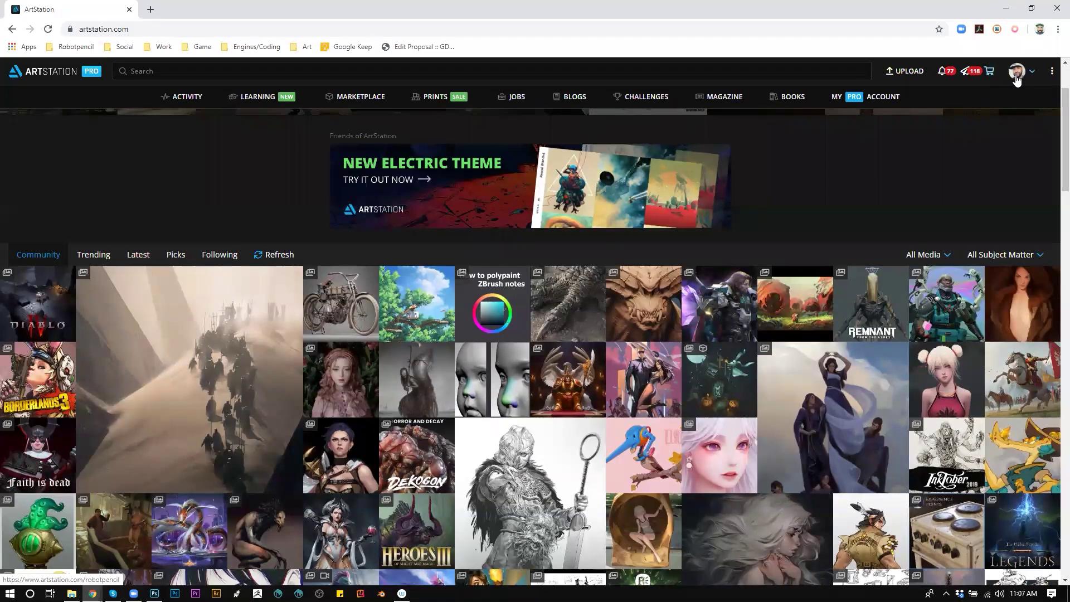
mouse_move(1014, 83)
click(985, 109)
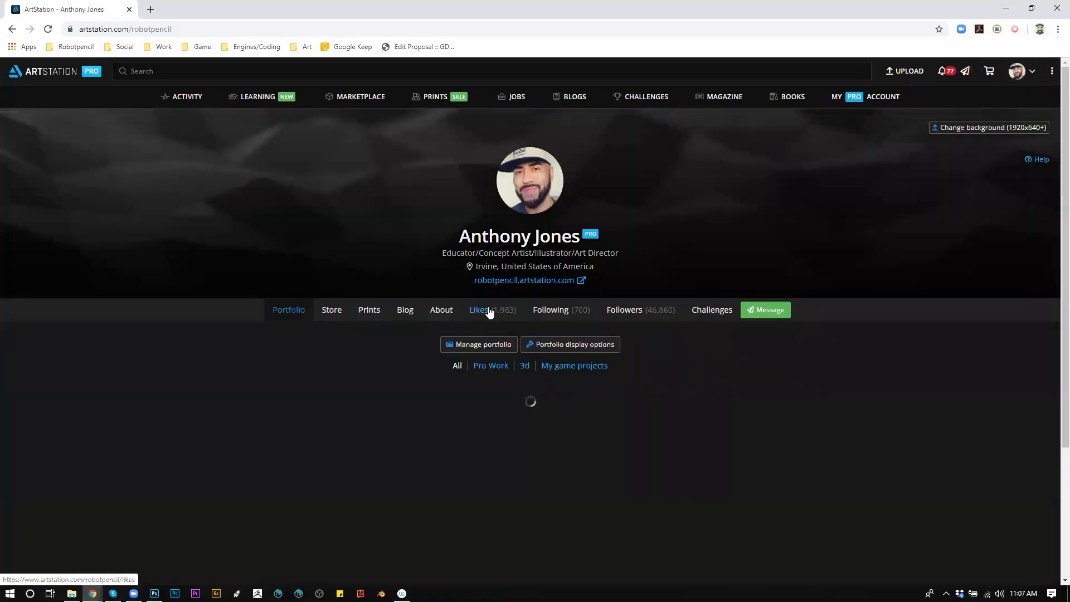
click(491, 309)
click(534, 344)
scroll(606, 270, down, 1)
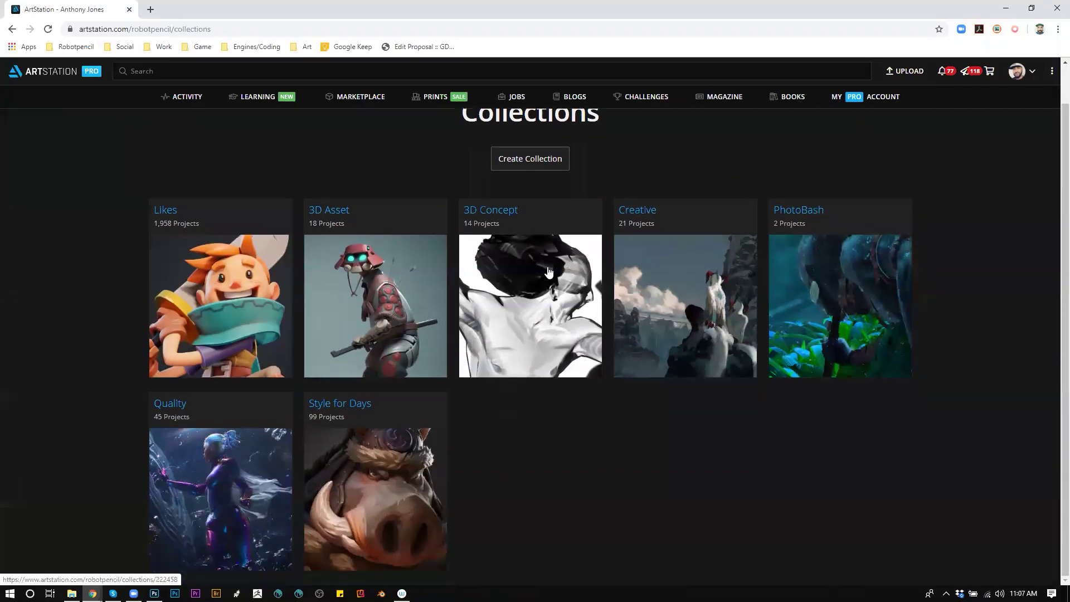
click(207, 460)
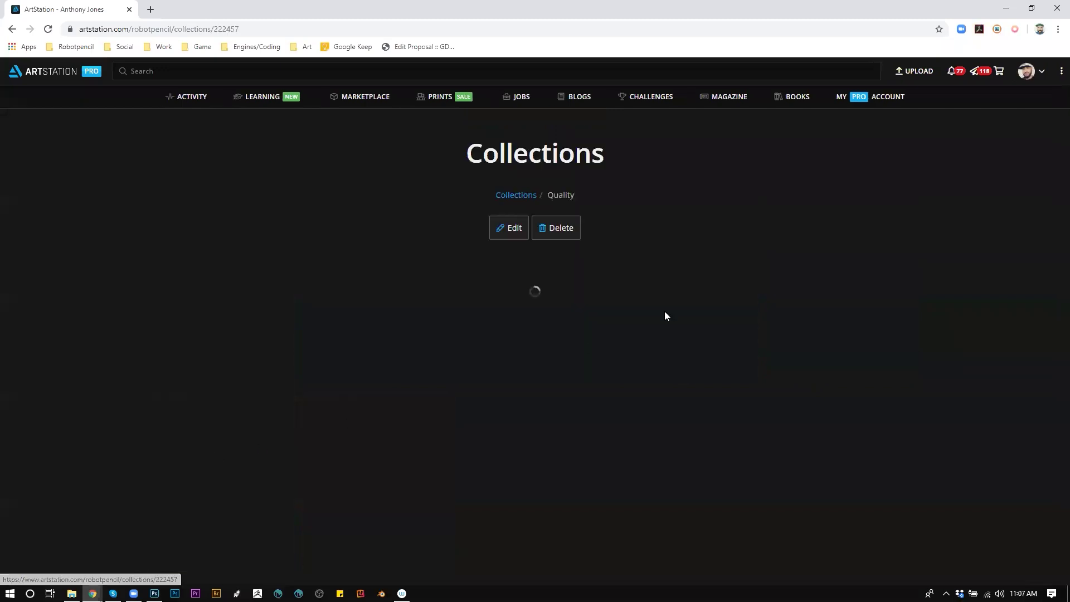
Open the "Dark Queen Guinevere" artwork in the Quality collection and look through its artist's portfolio
click(282, 307)
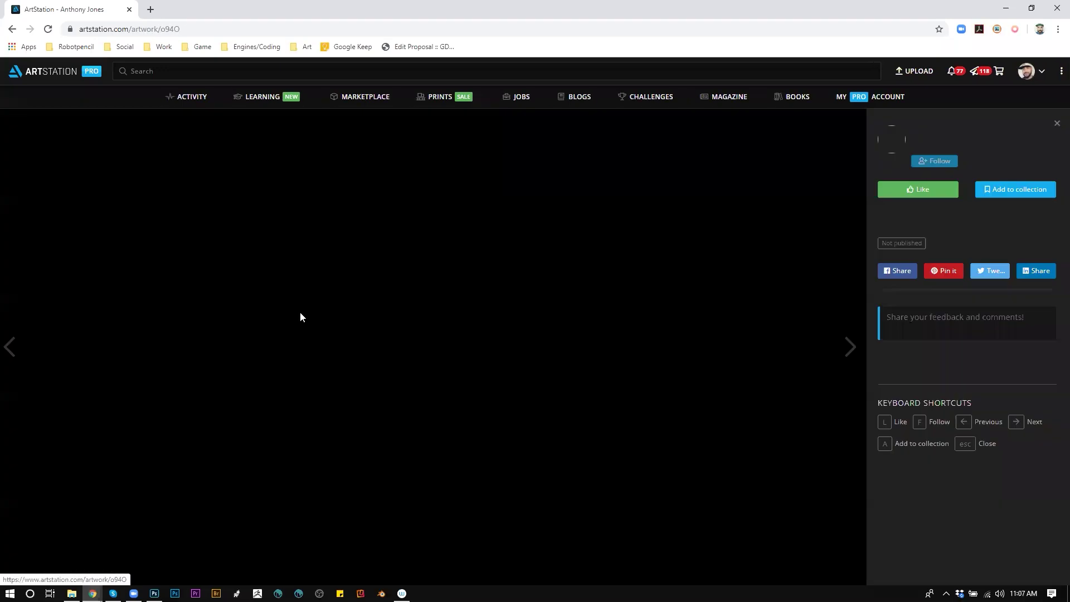
click(921, 137)
scroll(600, 337, down, 7)
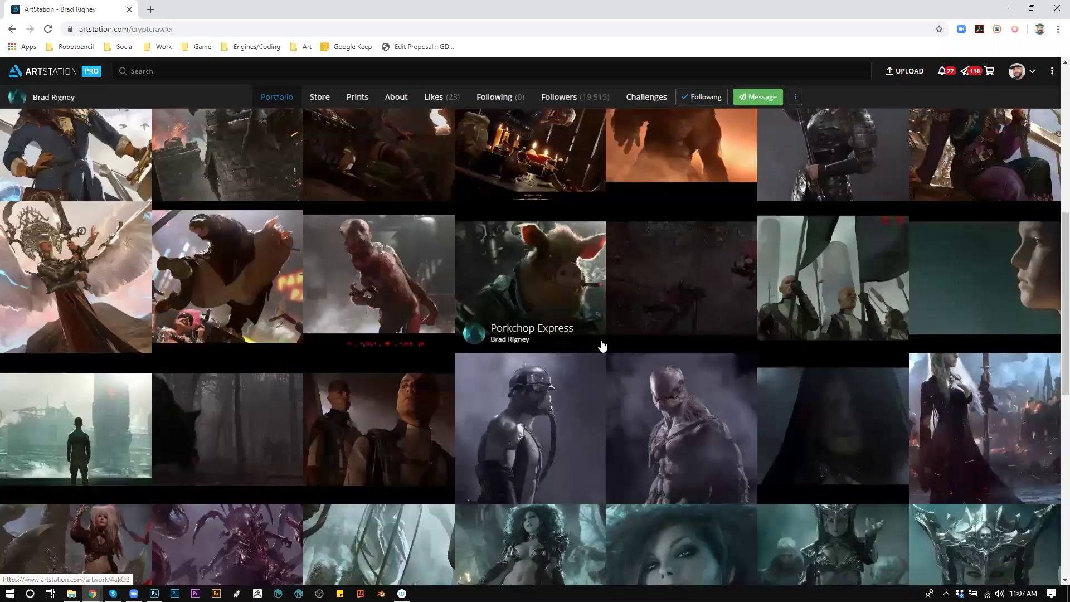
scroll(600, 346, down, 7)
Return to the Quality collection, open the painting of figures on rocks against a cloudy sky and look through its artist's portfolio
click(12, 30)
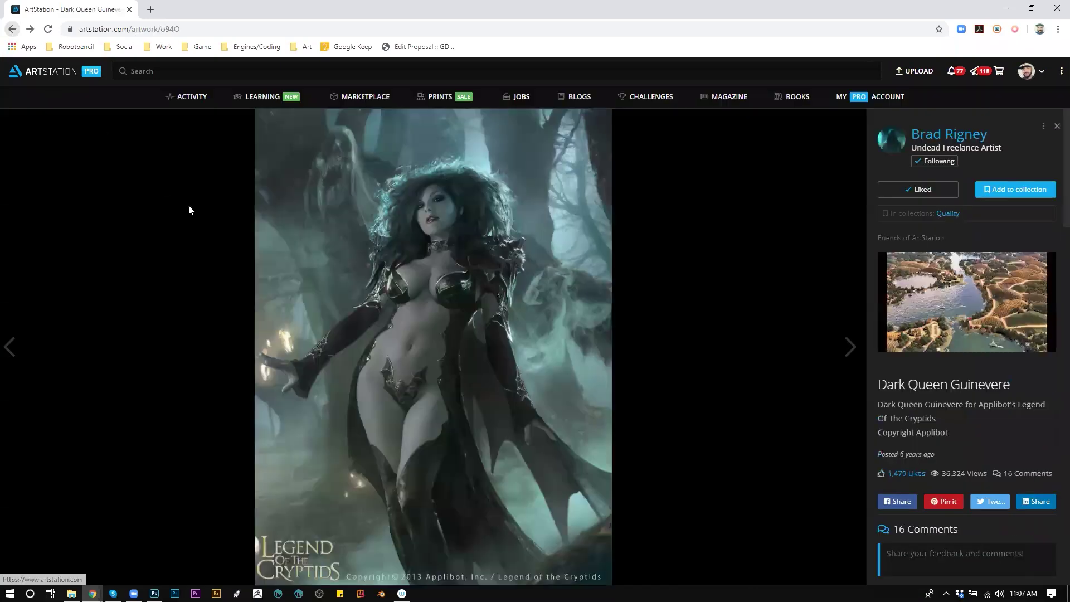
click(15, 29)
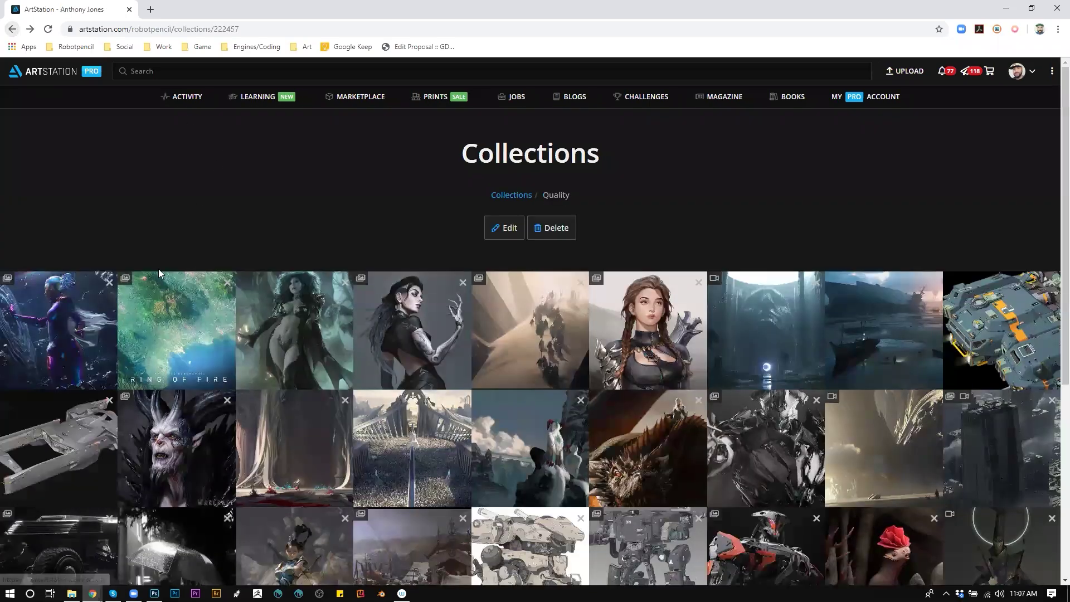
scroll(125, 325, down, 2)
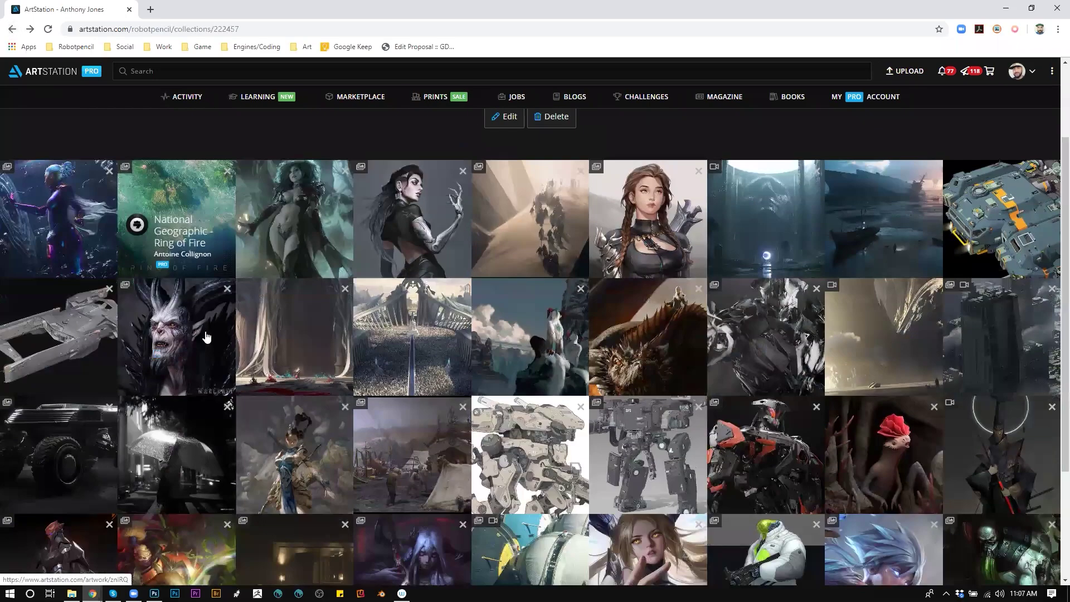
click(517, 322)
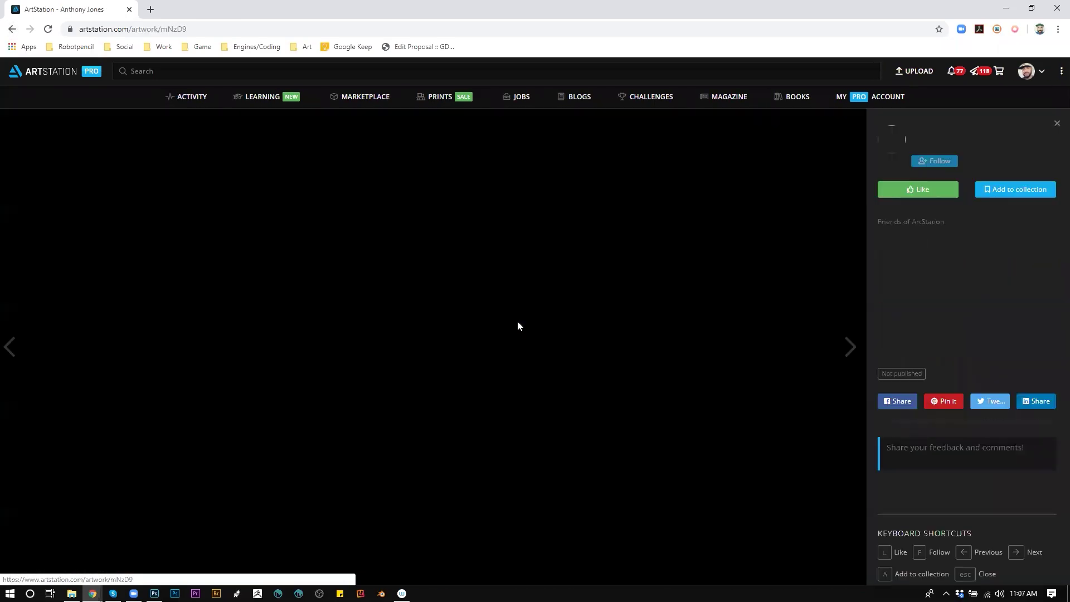
click(939, 139)
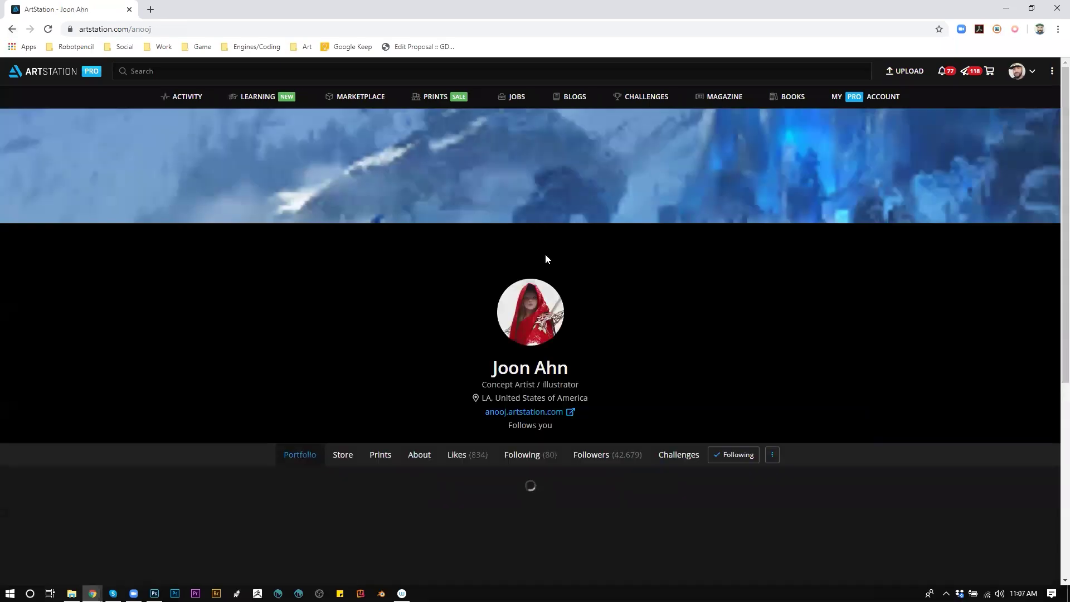
scroll(544, 276, down, 3)
scroll(545, 283, down, 4)
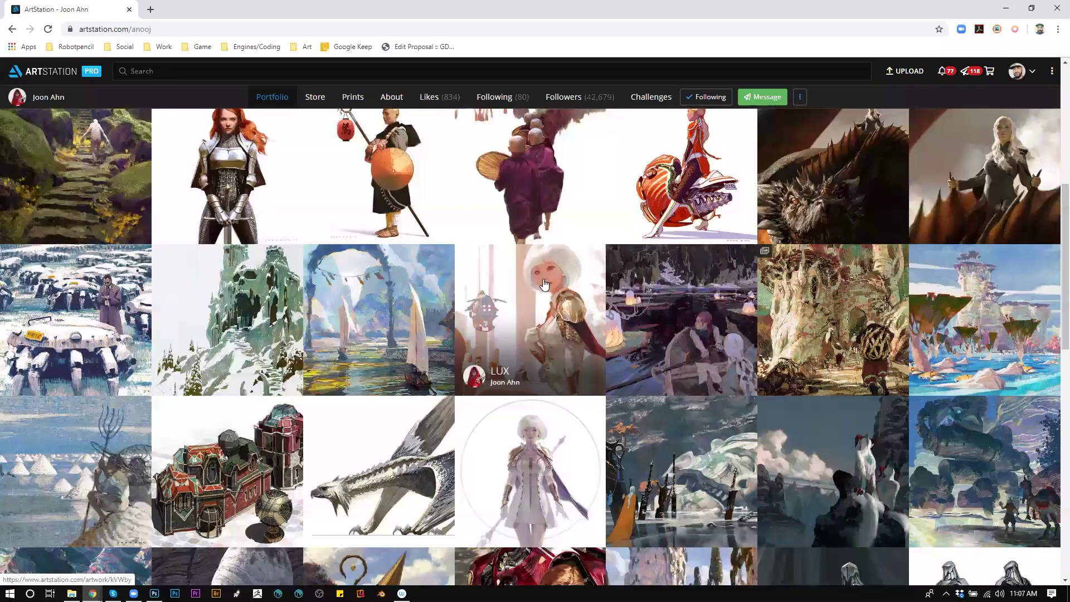
scroll(280, 313, up, 3)
scroll(574, 323, down, 2)
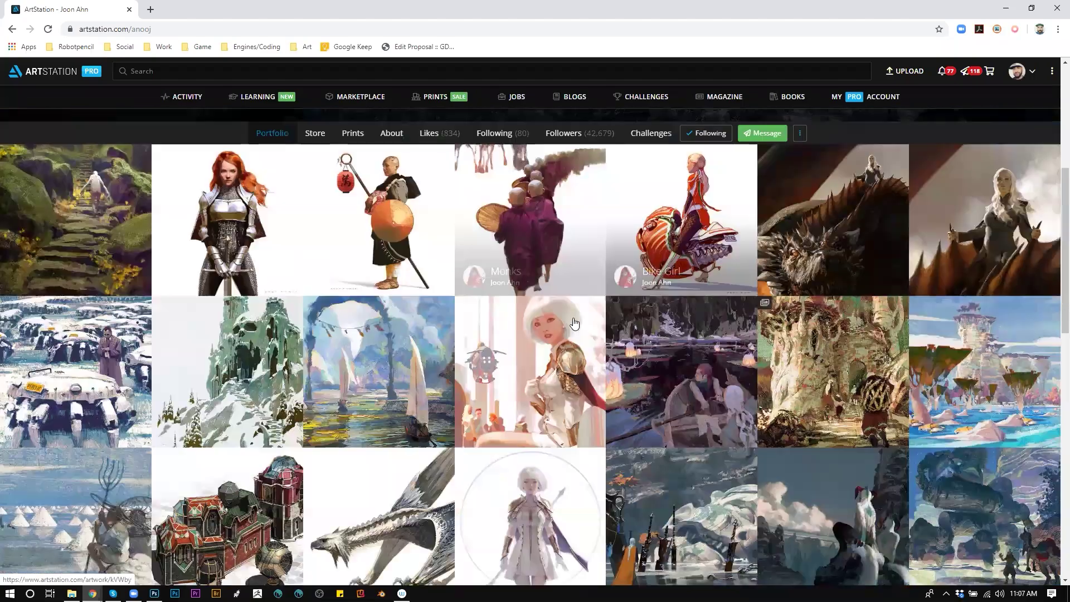
scroll(572, 322, down, 10)
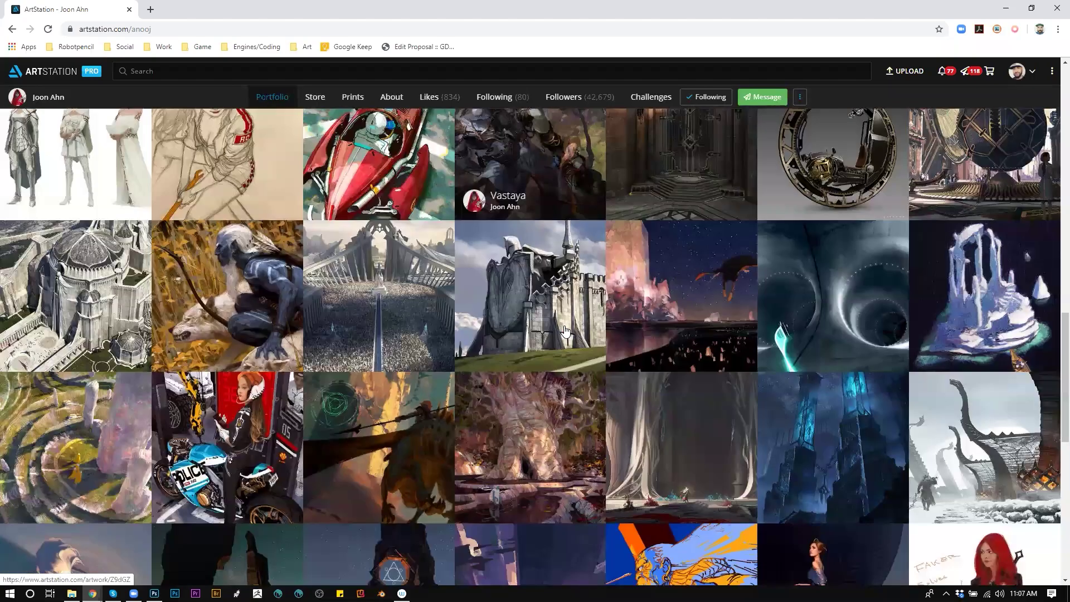
Return to the Quality collection, open the "Sci-Fi City" artwork with the dark tower and look through its artist's portfolio
scroll(565, 330, down, 9)
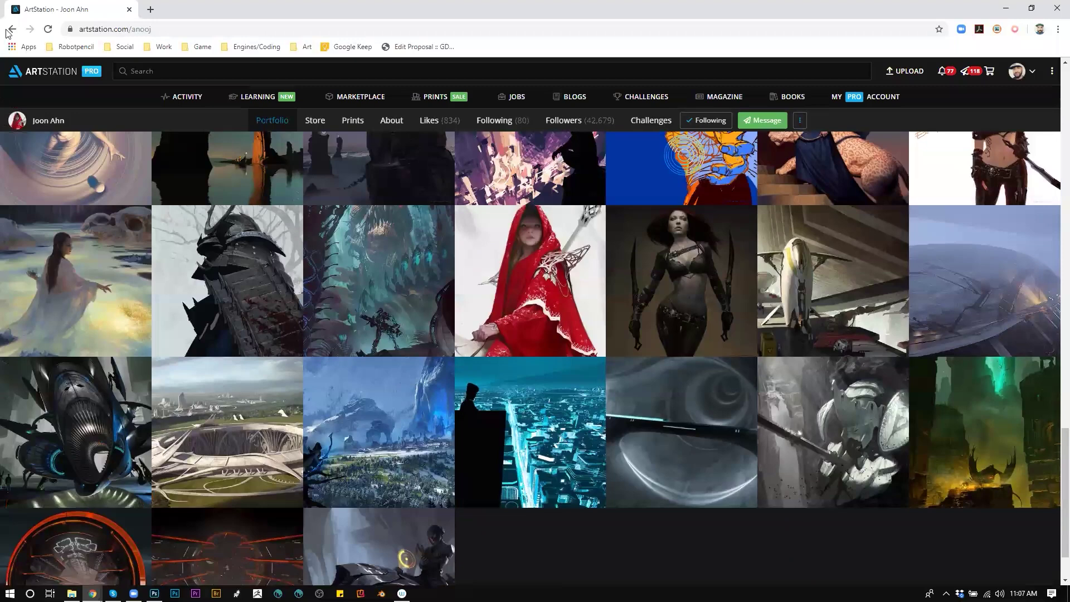
click(11, 30)
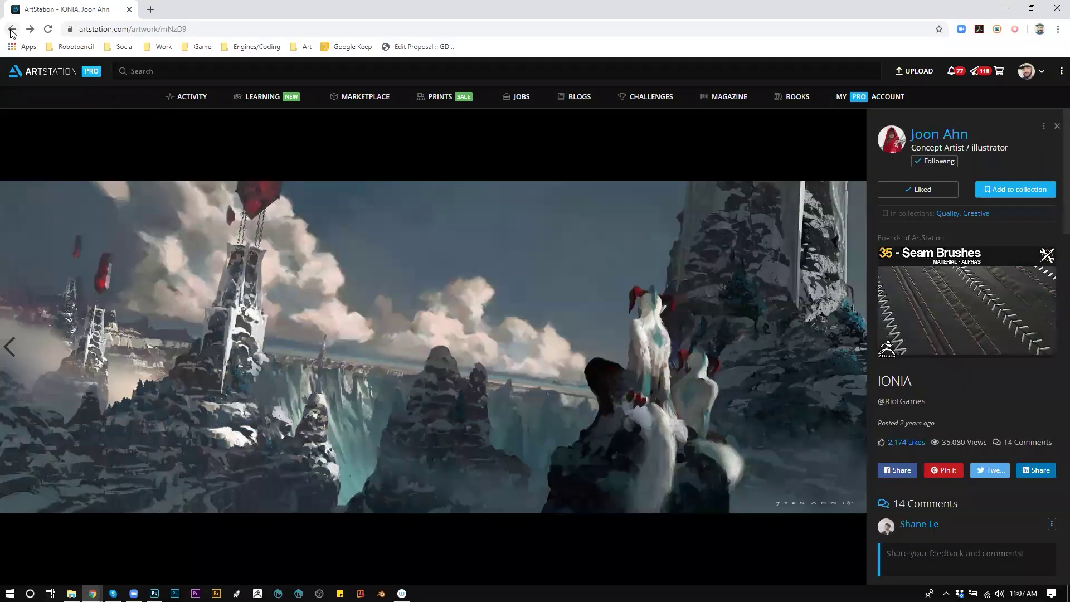
click(11, 30)
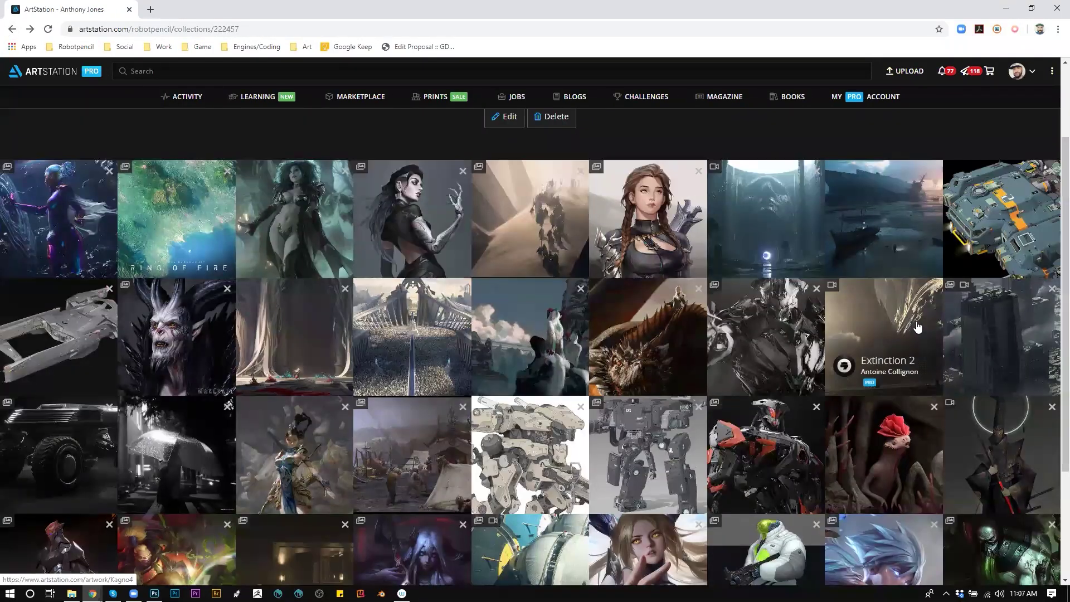
click(1043, 323)
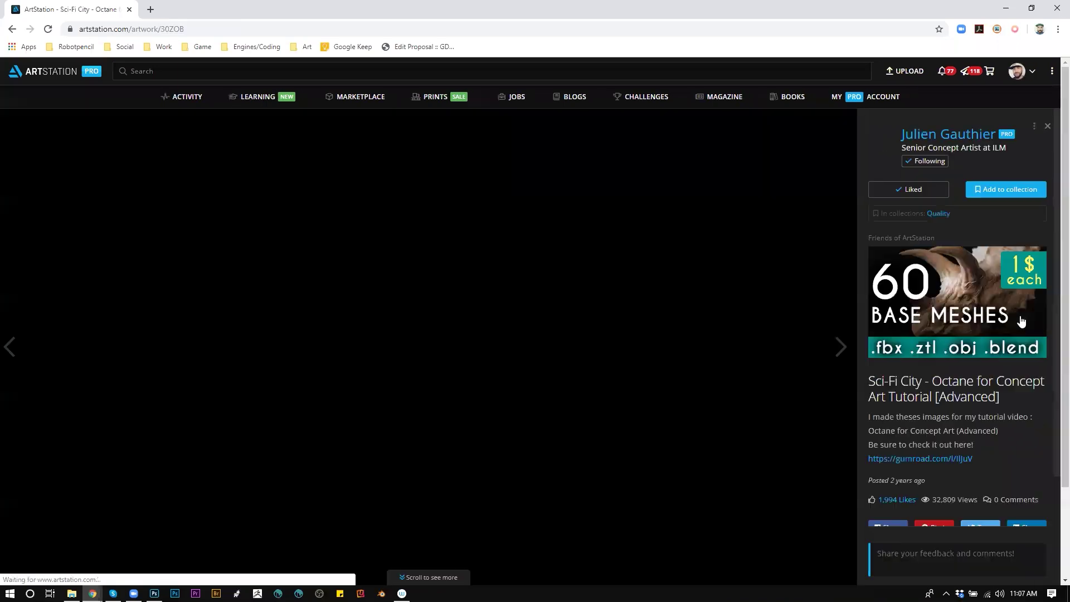
click(947, 139)
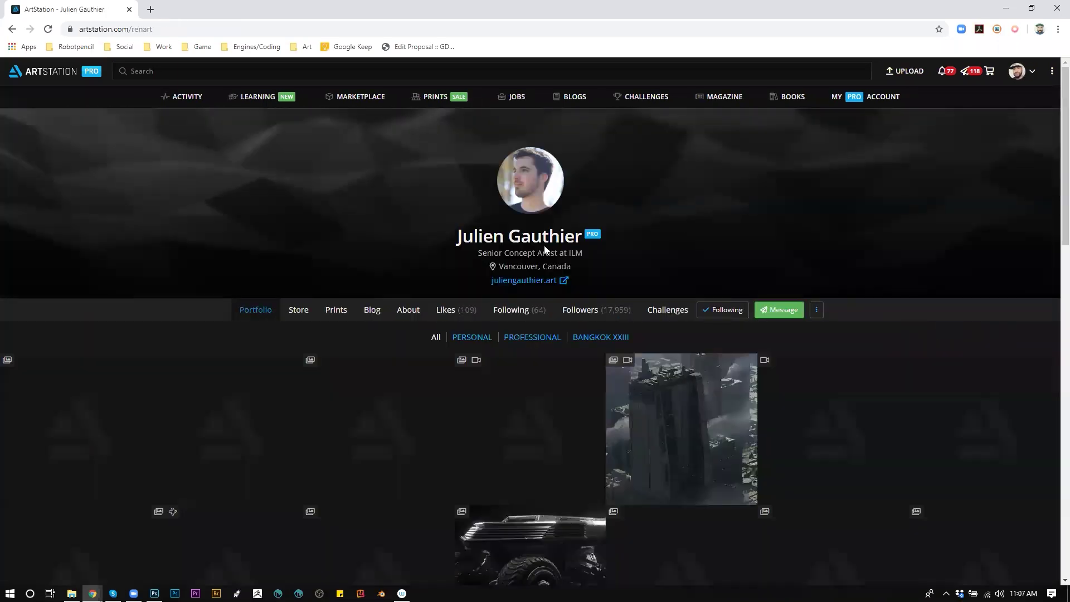
scroll(545, 279, down, 1)
scroll(545, 278, down, 4)
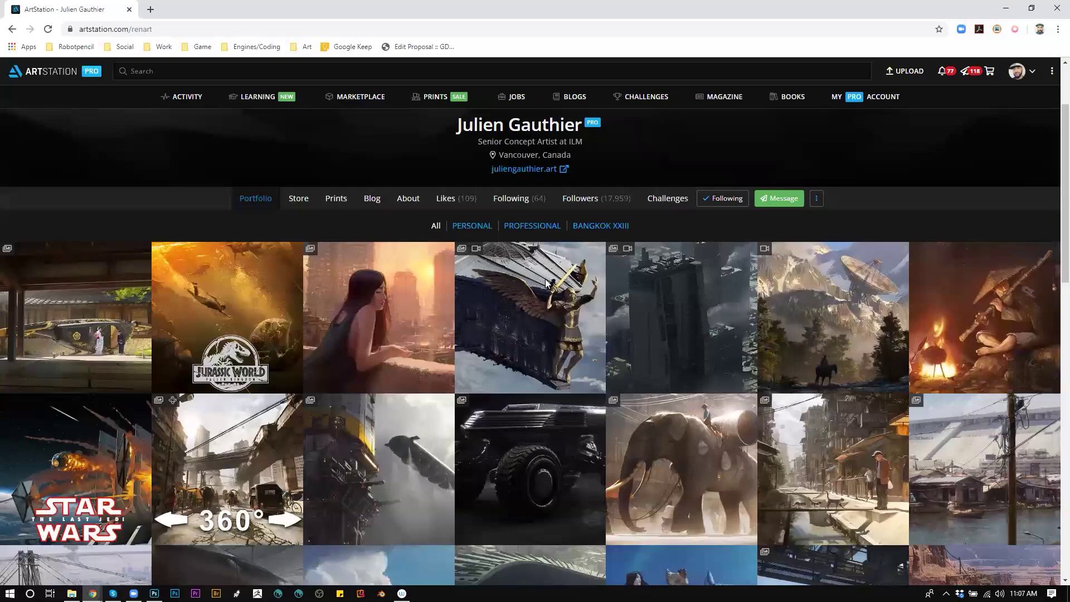
scroll(542, 288, down, 9)
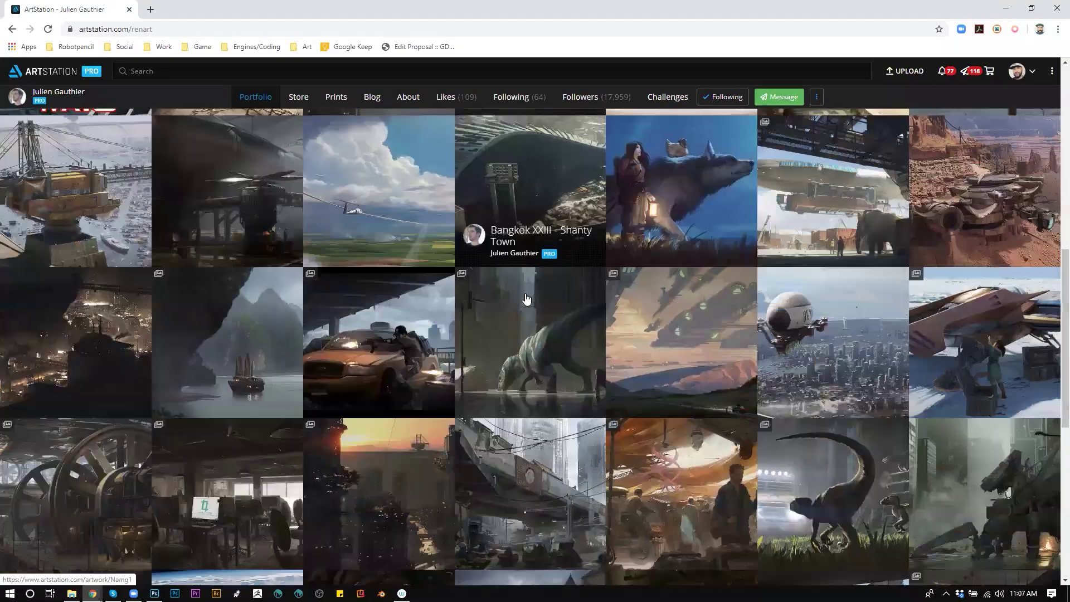
scroll(521, 307, up, 5)
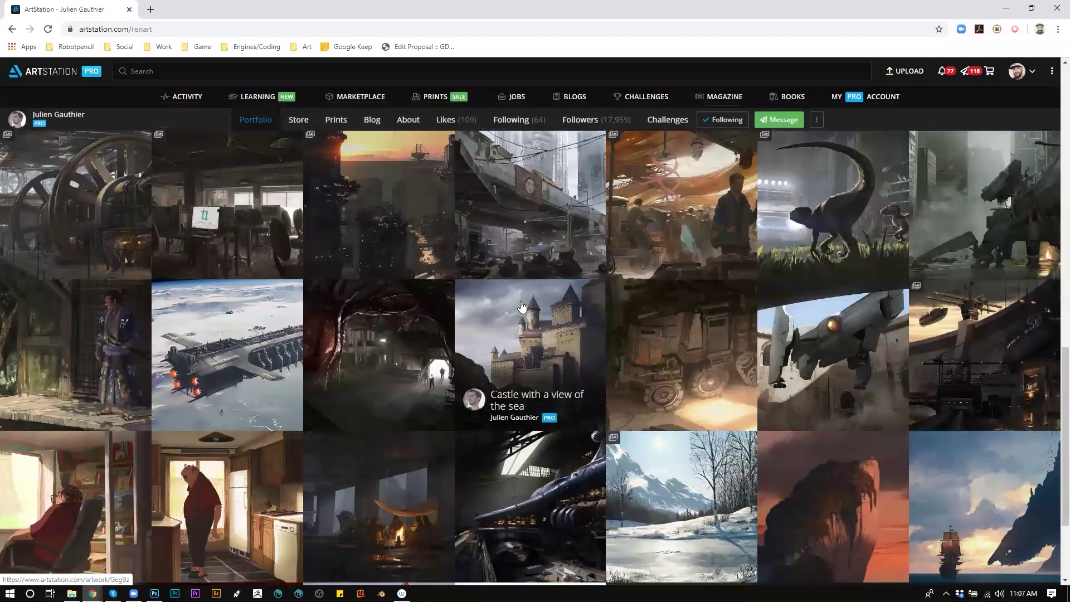
scroll(521, 304, up, 5)
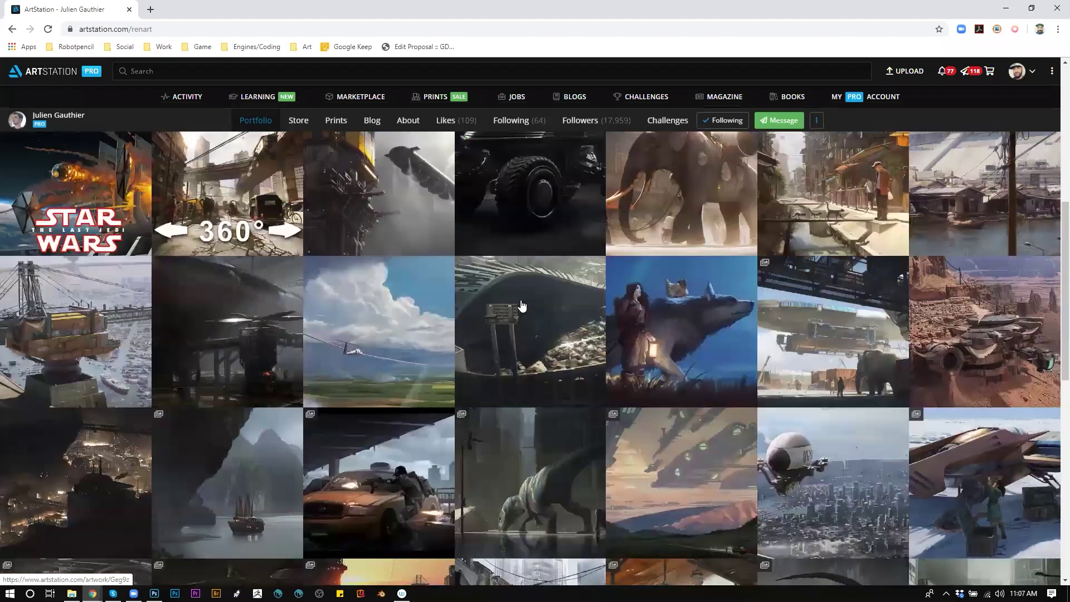
scroll(522, 305, up, 5)
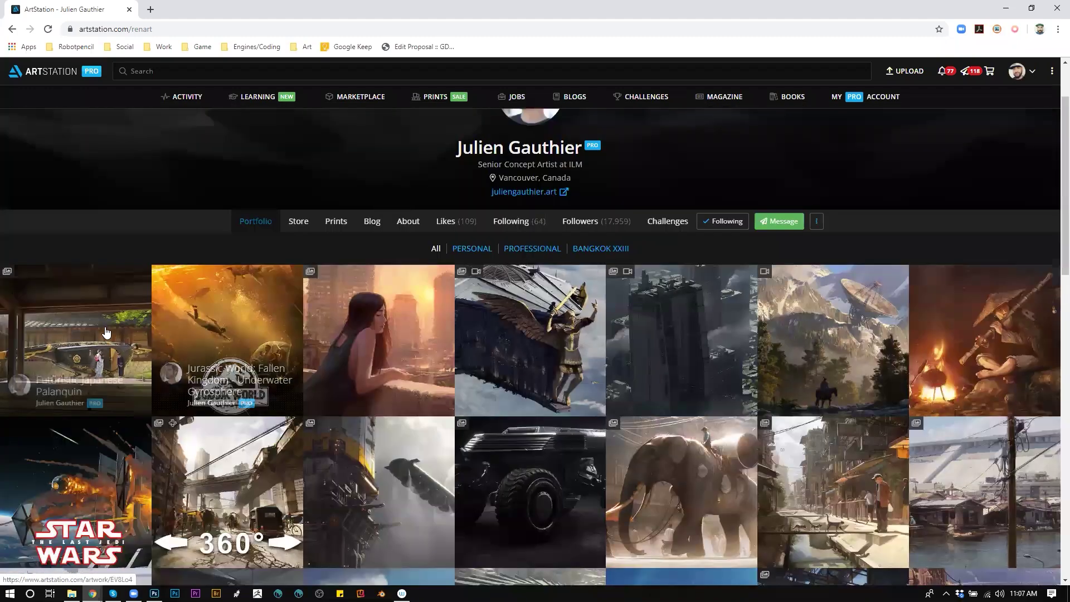
Open the "Futuristic Japanese Palanquin" artwork in this portfolio, look through its images and like it
click(106, 333)
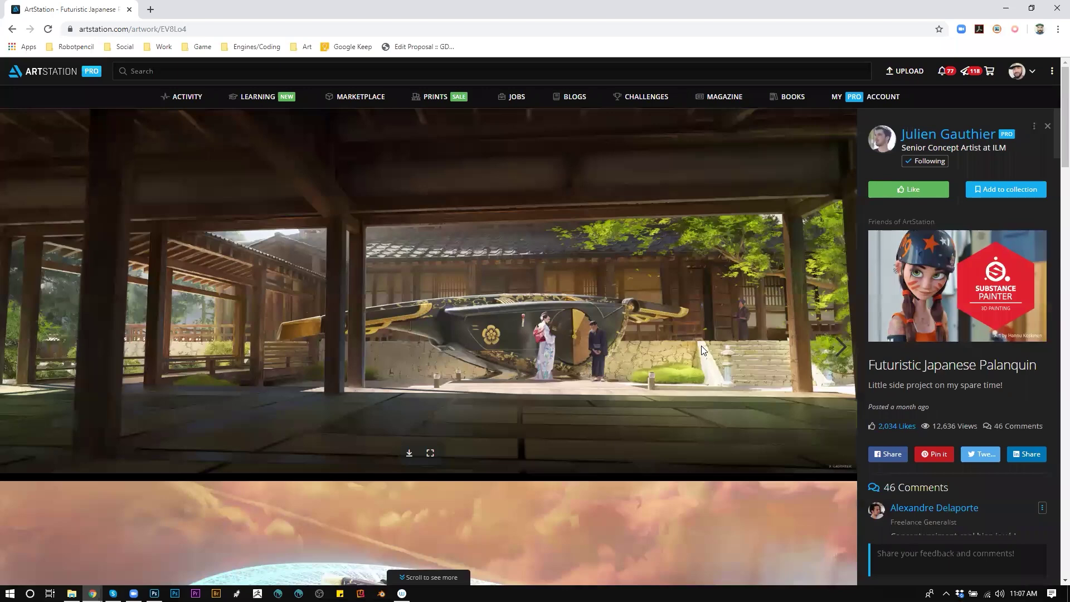
scroll(658, 312, down, 5)
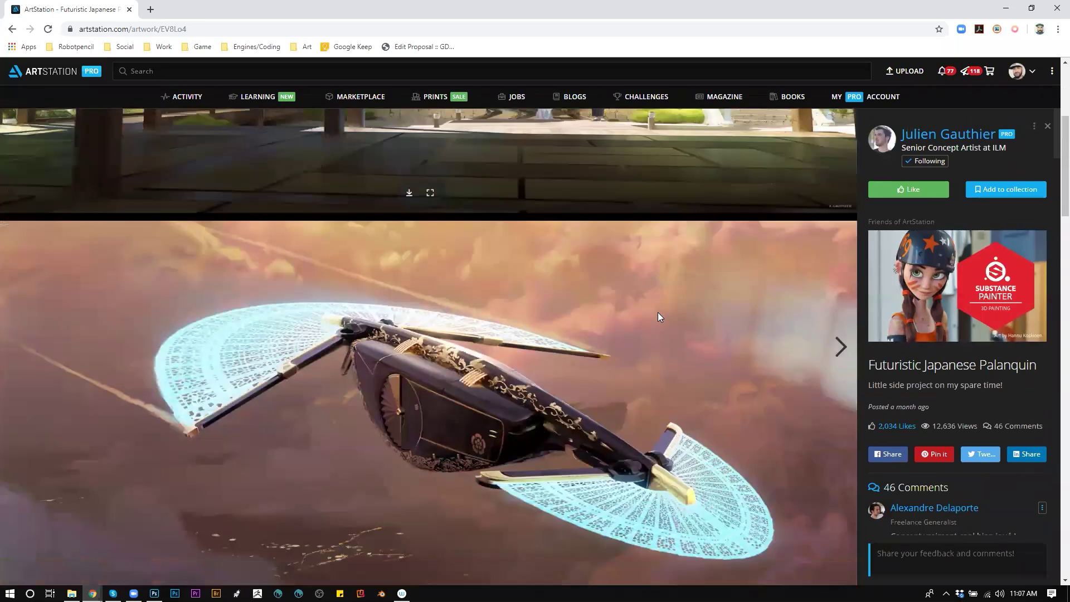
scroll(659, 303, down, 8)
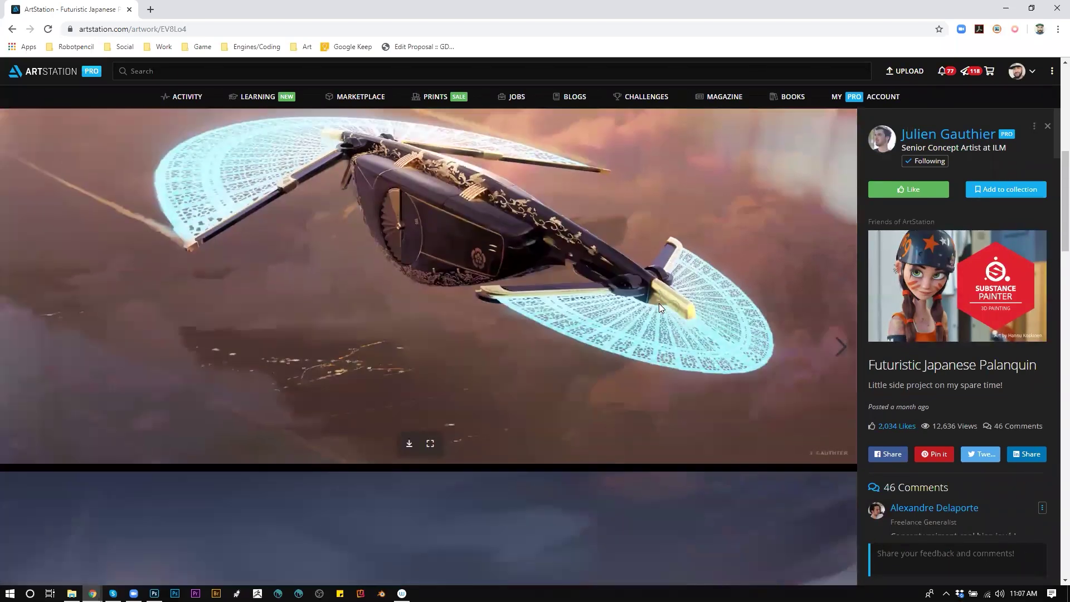
scroll(647, 303, down, 3)
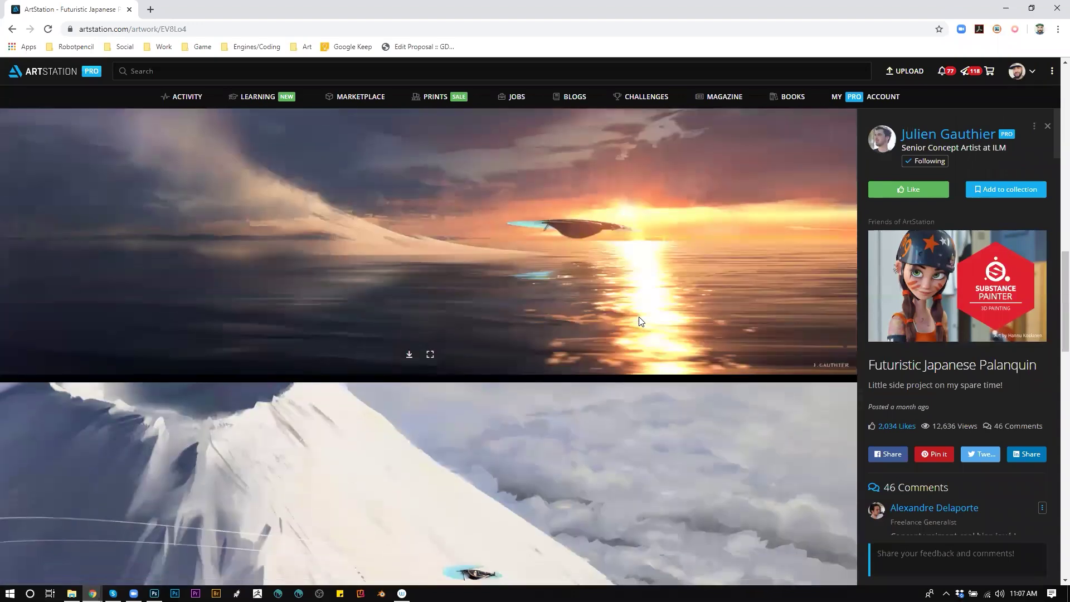
scroll(641, 312, up, 3)
scroll(638, 321, down, 8)
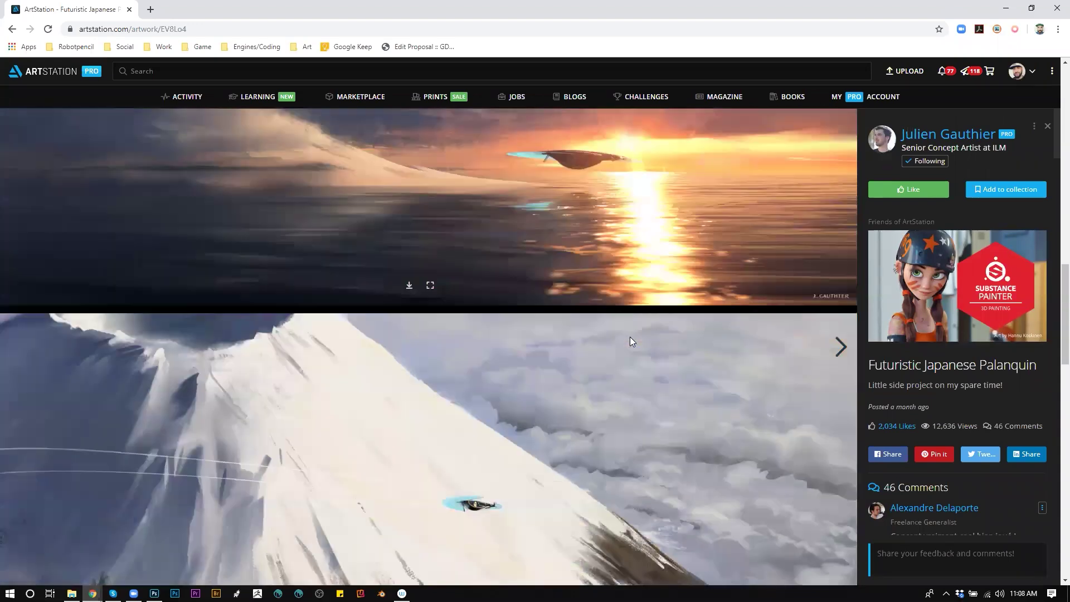
scroll(615, 362, down, 3)
click(925, 192)
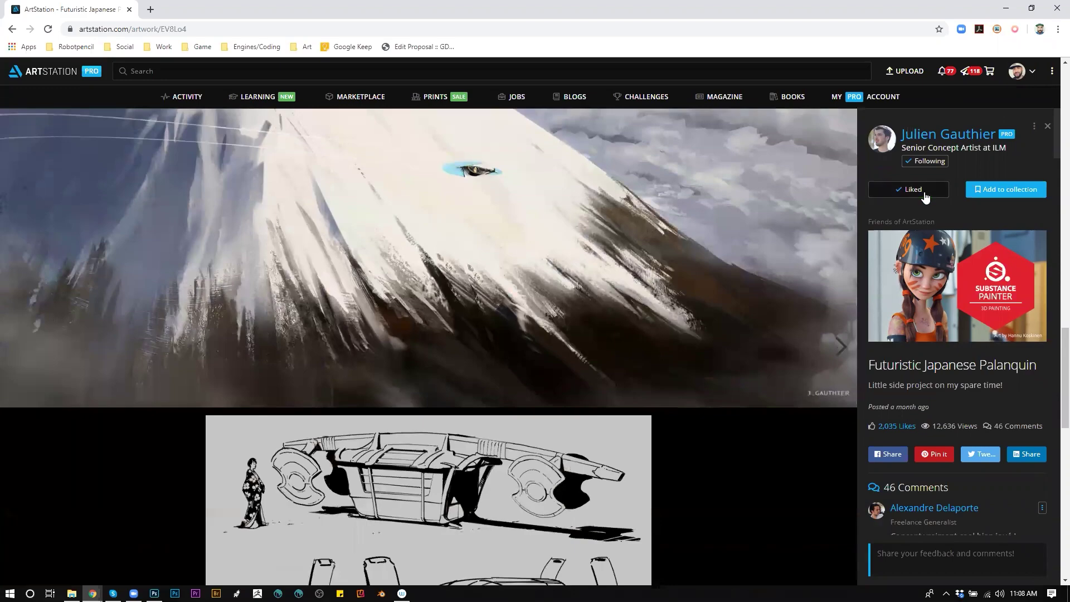
Close the ArtStation page, return to Photoshop and blend the jacket's shoulder and chest folds with light greys sampled from the fabric
click(129, 9)
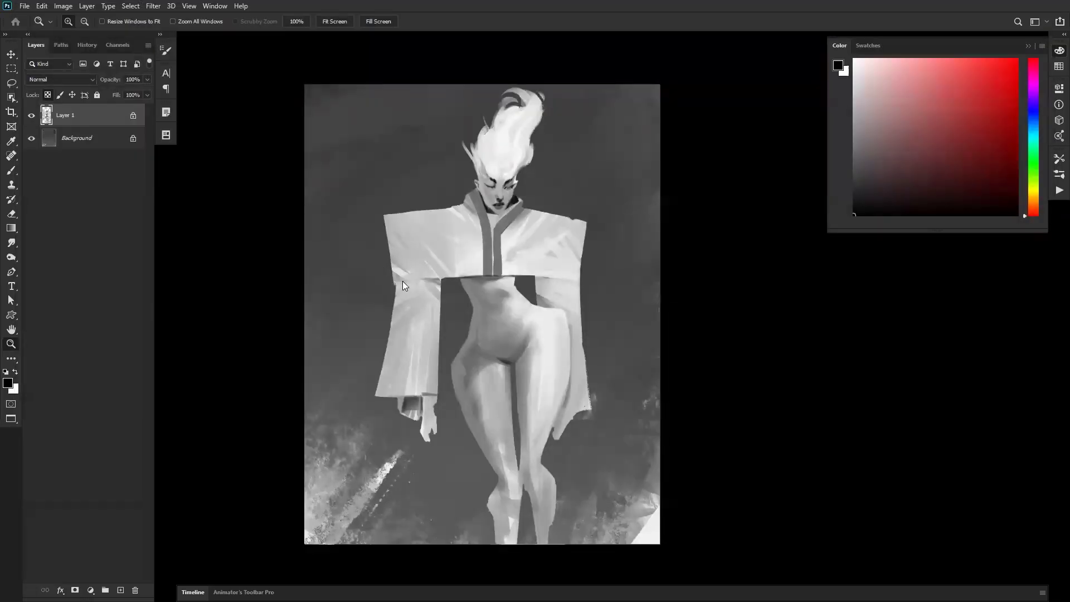
click(402, 277)
key(b)
alt+click(457, 251)
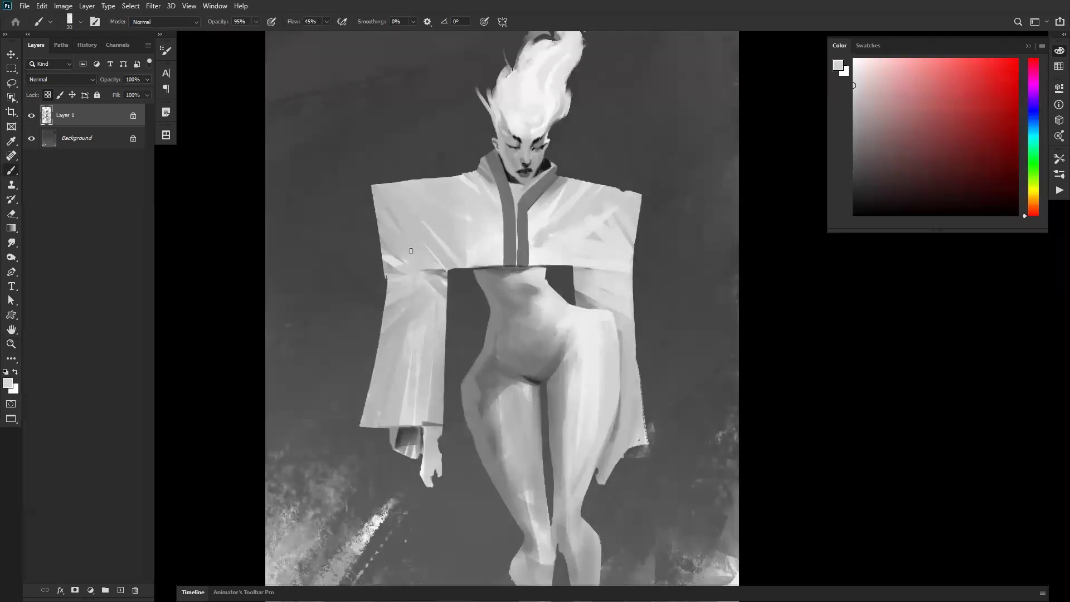
drag(462, 194, 469, 221)
alt+click(433, 266)
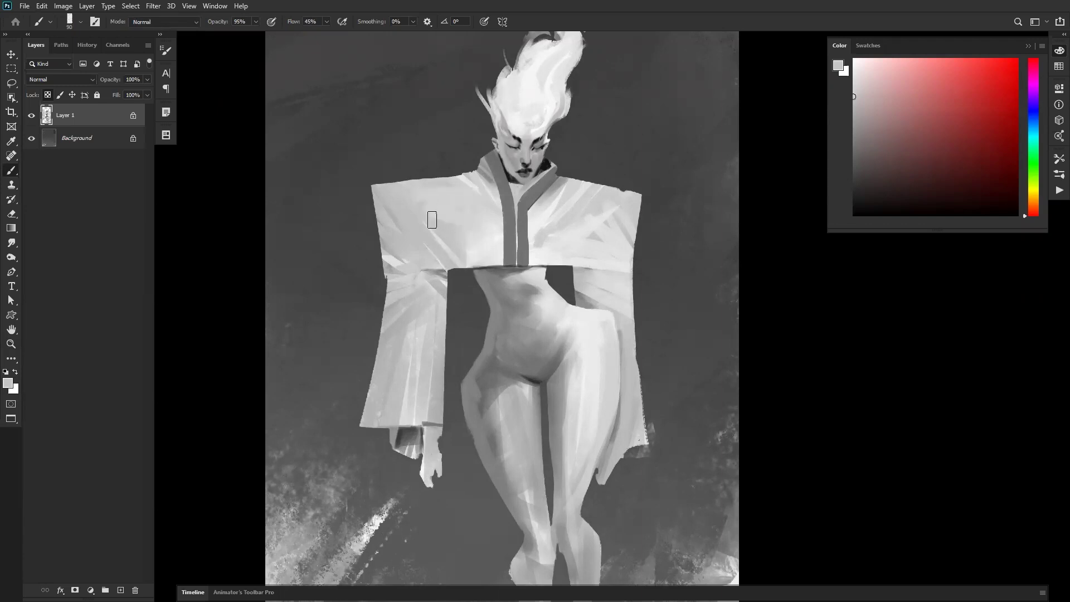
right_click(433, 216)
click(352, 223)
Darken the torso, hips and thighs with a mid grey sampled from the belly, using a larger brush
key(bracketright)
alt+click(533, 282)
key(bracketleft)
alt+click(530, 292)
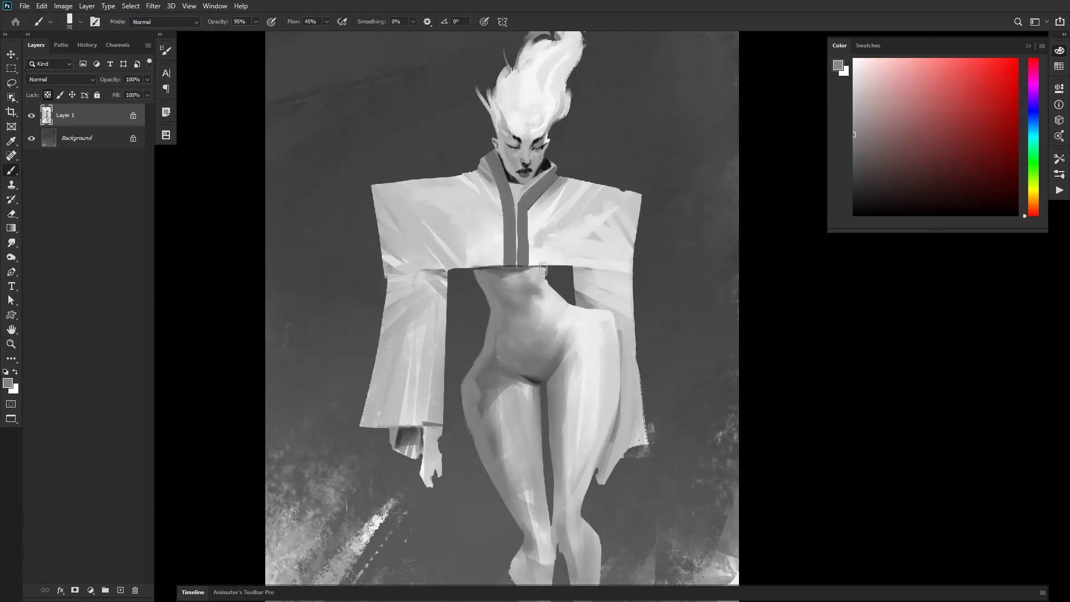
mouse_move(535, 306)
mouse_down()
mouse_move(564, 309)
mouse_move(546, 285)
mouse_move(542, 312)
mouse_move(597, 327)
mouse_move(593, 313)
mouse_move(605, 314)
mouse_move(591, 387)
mouse_up()
key(ctrl+z)
key(])
key(])
mouse_move(582, 346)
mouse_down()
mouse_move(567, 395)
mouse_move(602, 326)
mouse_move(564, 342)
mouse_move(568, 375)
mouse_up()
key(z)
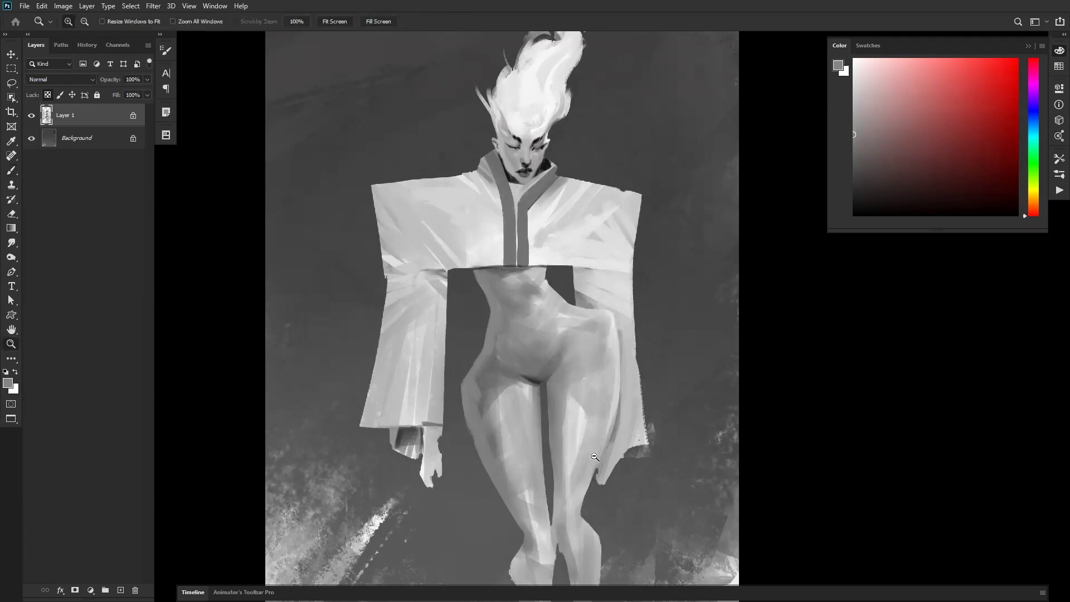
alt+click(595, 449)
click(583, 427)
click(580, 418)
key(b)
key(d)
Flip the canvas horizontally and rework the cheeks, jaw and chin with greys sampled from the face, using a smaller brush
key(z)
click(504, 201)
key(b)
key(bracketleft)
key(bracketleft)
key(bracketleft)
key(bracketleft)
key(bracketleft)
key(x)
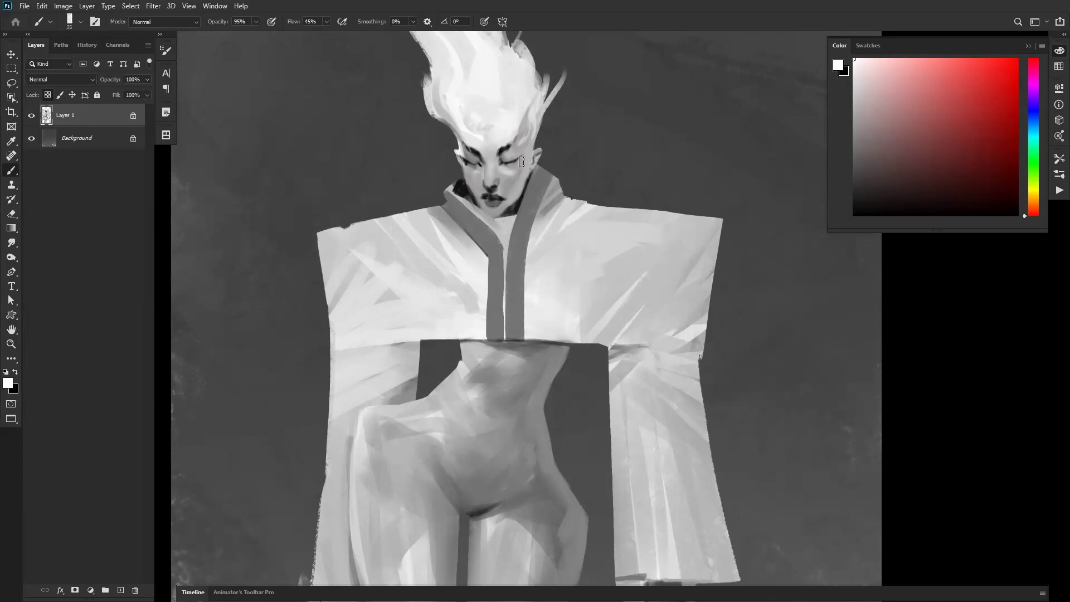
alt+click(468, 177)
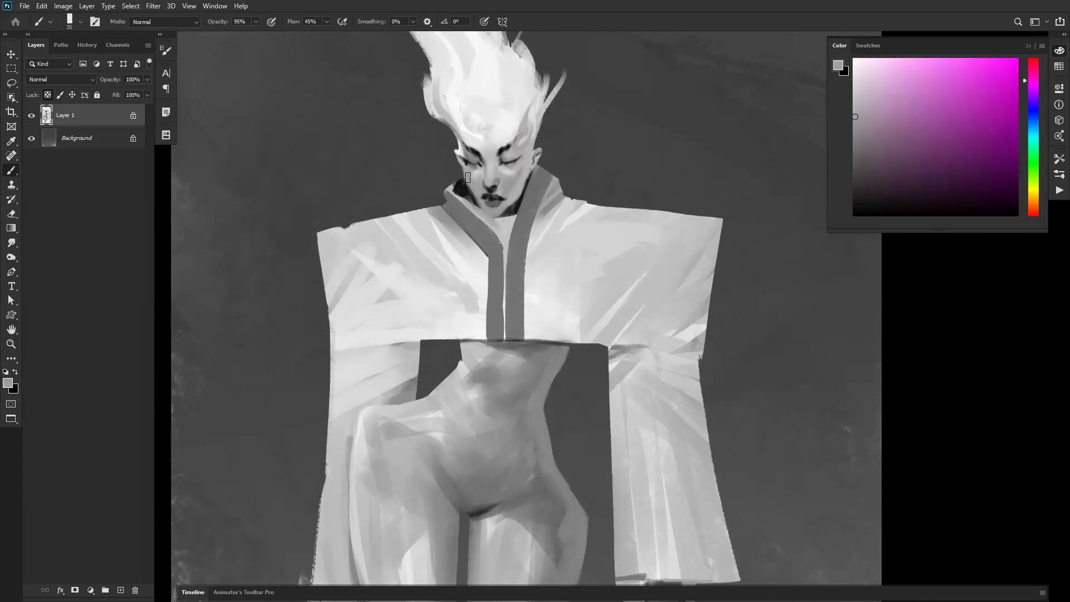
alt+click(477, 177)
alt+click(479, 190)
alt+click(468, 173)
alt+click(499, 216)
alt+click(503, 177)
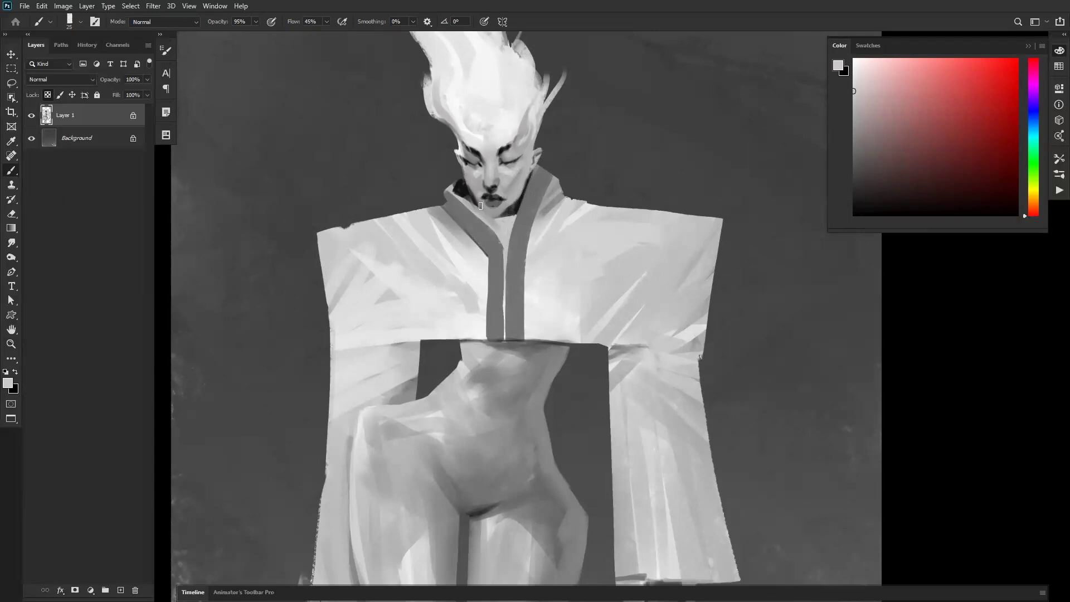
Refine the chin and neck shading with a finer brush and light greys sampled around the jaw
key(bracketleft)
alt+click(499, 211)
alt+click(493, 212)
key(bracketleft)
key(z)
alt+click(508, 232)
alt+click(508, 231)
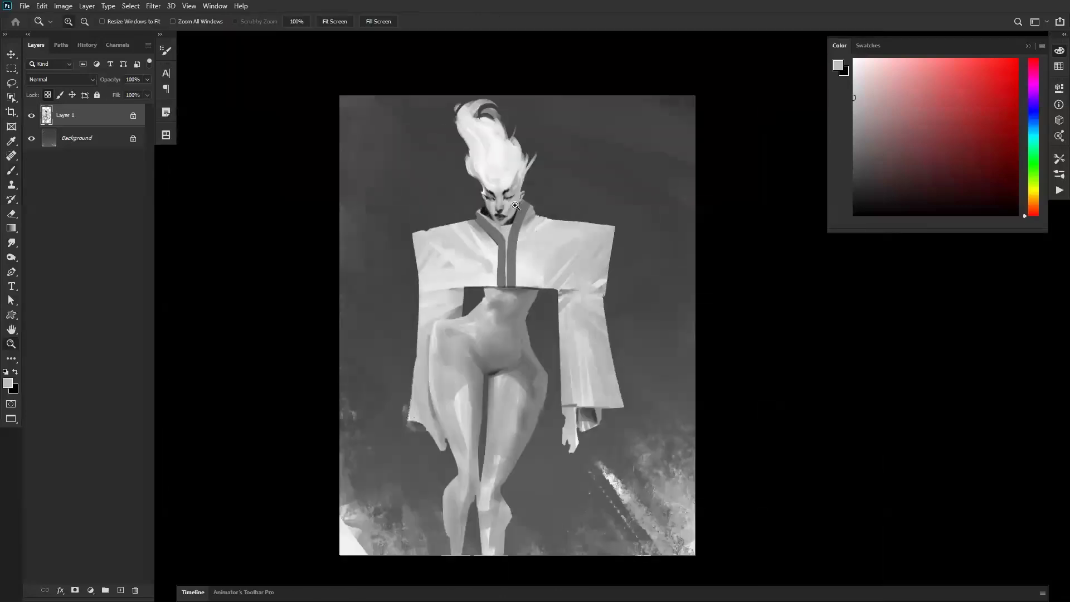
Adjust the cheek and neck tones with sampled greys and soften the brow area with the Smudge tool
click(515, 207)
click(514, 207)
key(b)
alt+click(505, 204)
key(bracketright)
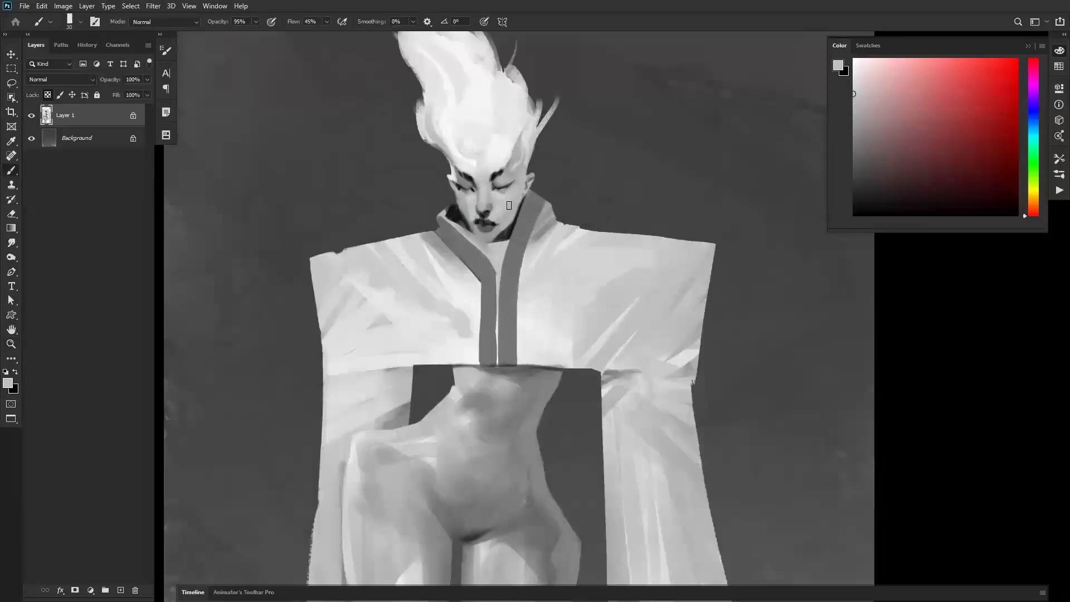
alt+click(494, 250)
key(r)
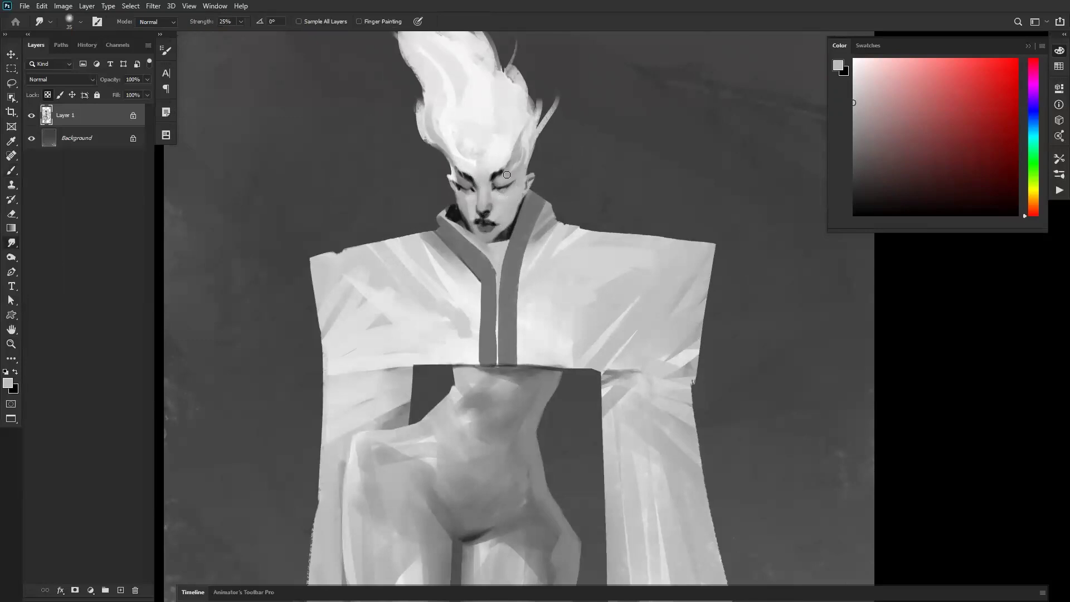
key(b)
alt+click(499, 188)
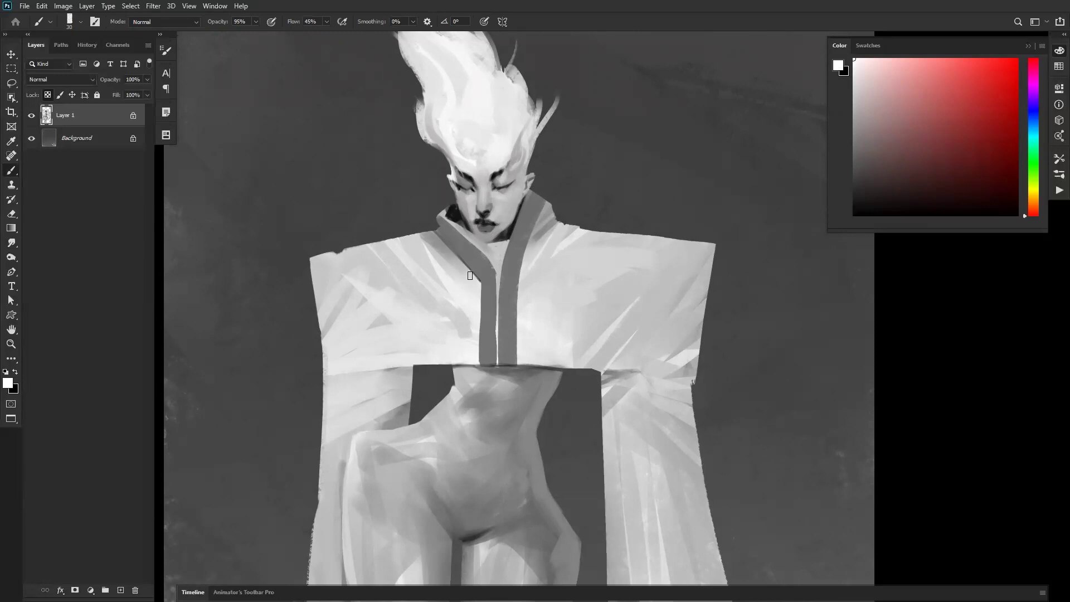
Flip the canvas horizontally, unlock Layer 1's transparent pixels and clean the outer edge of the face with the Eraser
key(ctrl+shift+h)
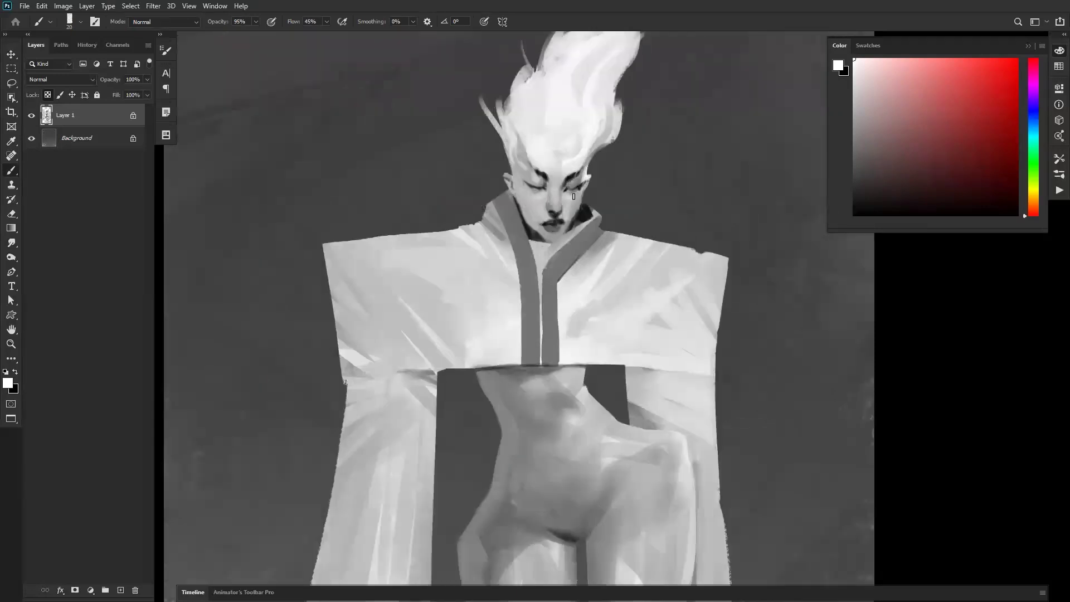
key(bracketleft)
key(x)
key(x)
key(e)
scroll(583, 193, up, 5)
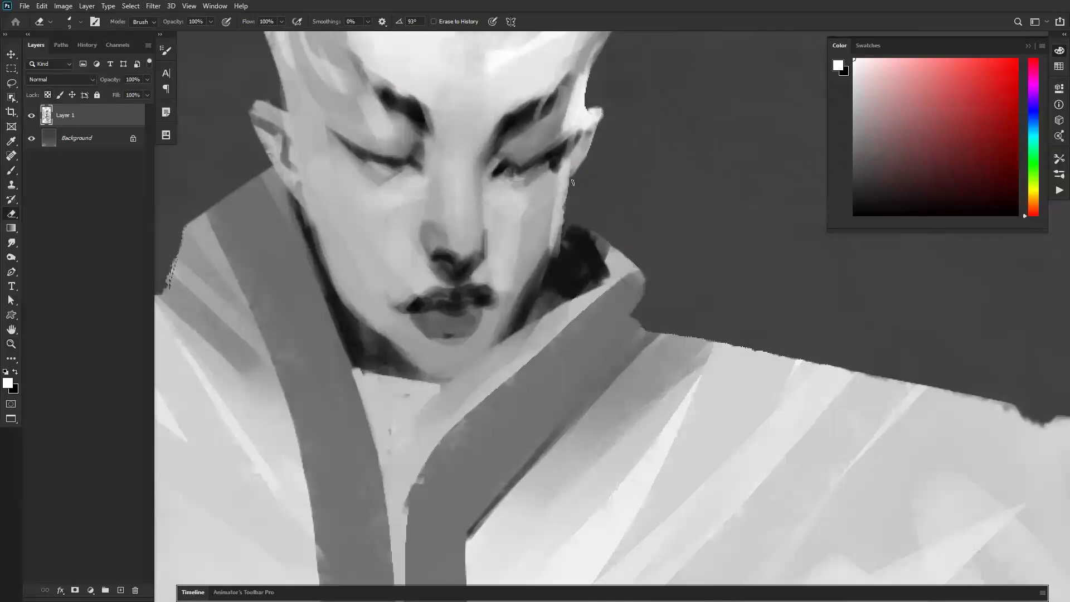
scroll(568, 198, down, 5)
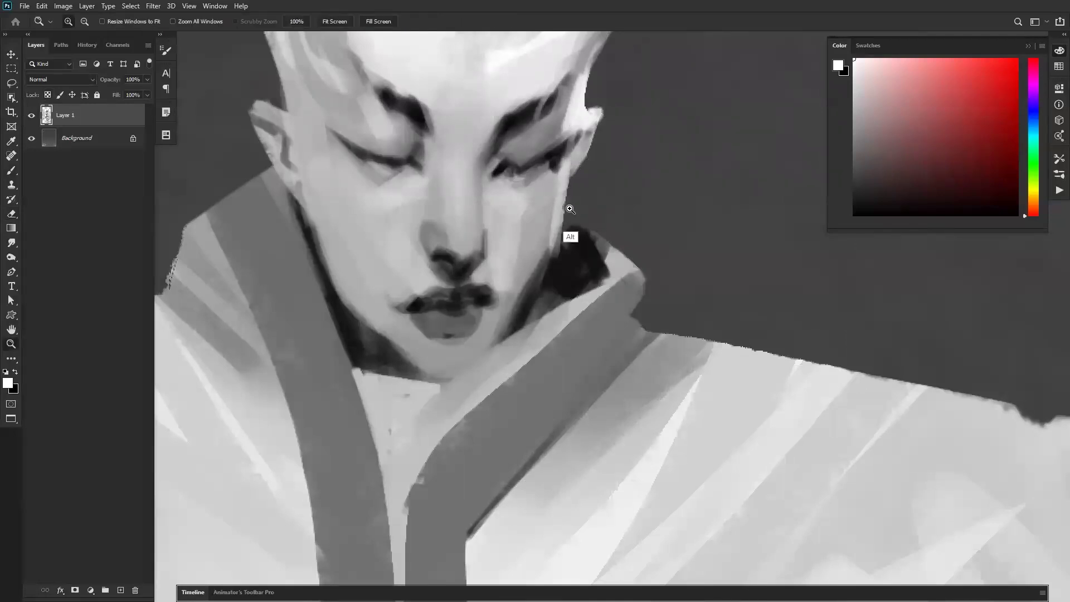
Paint white highlights along the outer cheek and the side of the nose with a small brush
key(b)
key(x)
key(x)
key(bracketleft)
key(bracketleft)
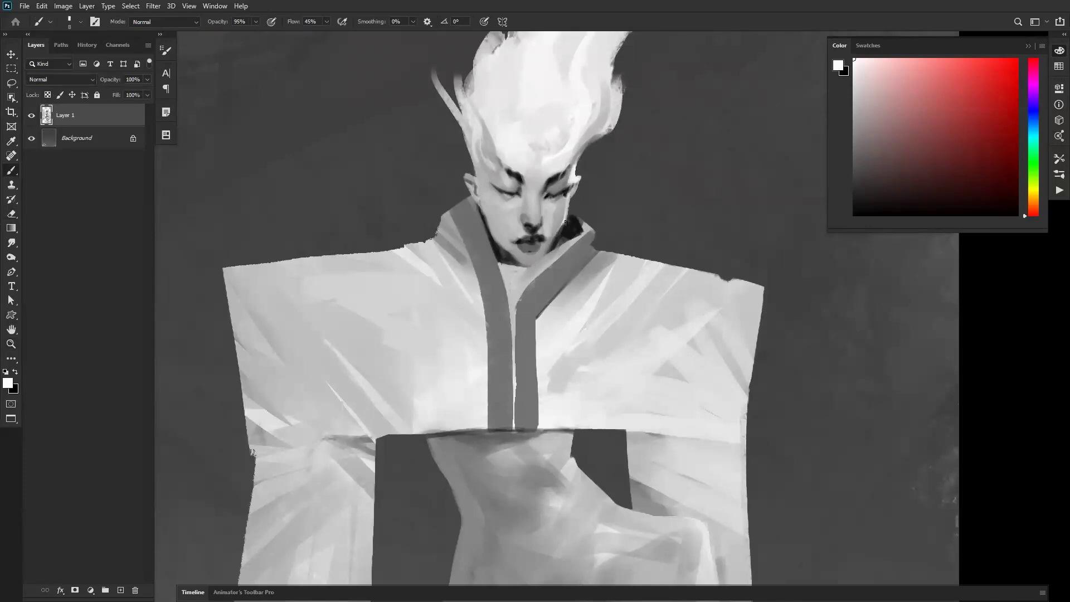
drag(564, 222, 552, 244)
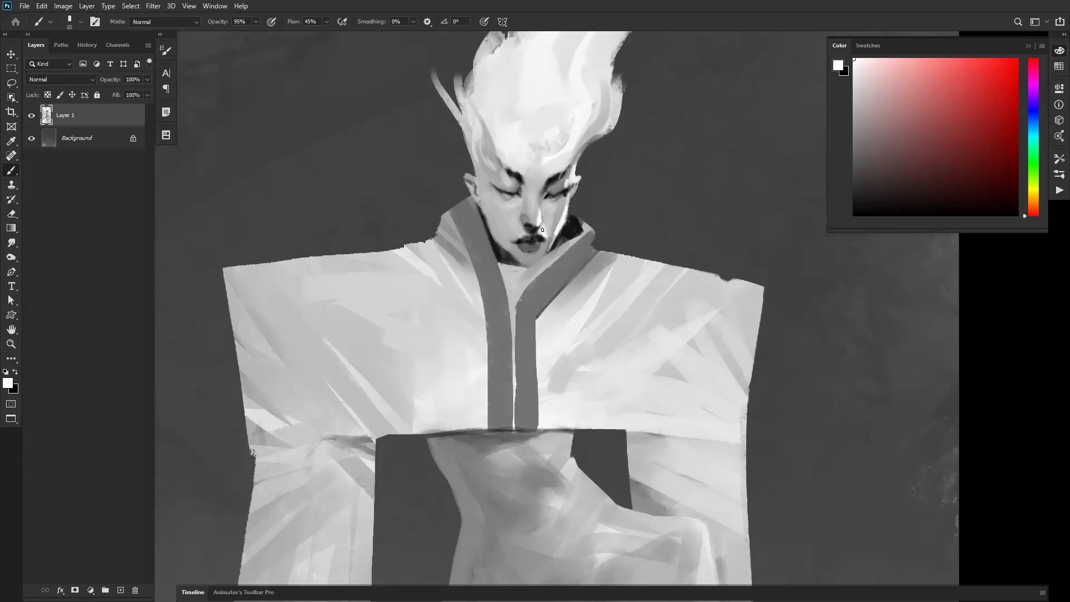
key(z)
alt+click(562, 257)
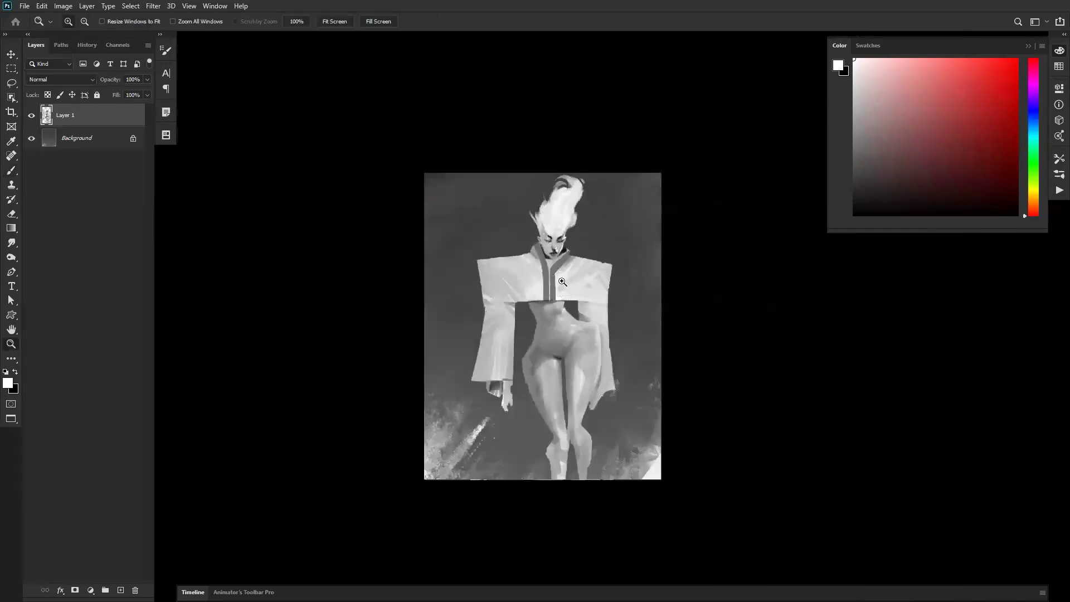
Flip the canvas horizontally and extend the white highlight along the outer cheek down to the chin
key(ctrl+shift+h)
click(543, 244)
click(544, 244)
click(543, 244)
click(543, 244)
key(b)
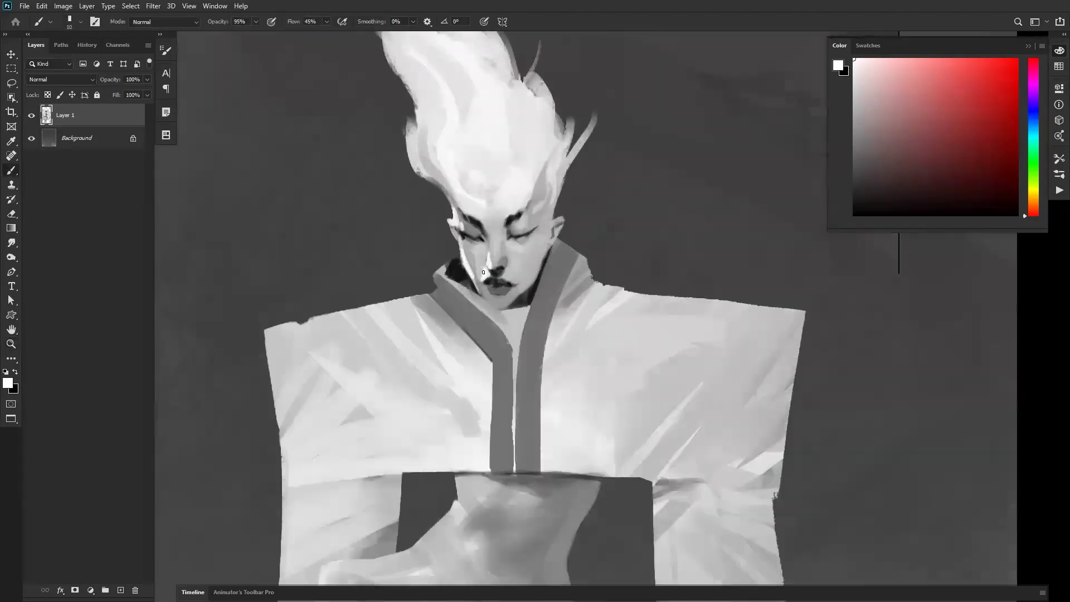
drag(473, 275, 491, 307)
Lock Layer 1's transparent pixels and brighten the outer side of the hair with larger white strokes
key(slash)
key(bracketright)
key(bracketright)
key(bracketright)
key(bracketright)
key(bracketright)
key(bracketright)
key(bracketright)
key(bracketright)
mouse_move(410, 150)
mouse_down()
mouse_move(454, 209)
mouse_move(417, 128)
mouse_up()
drag(409, 62, 437, 144)
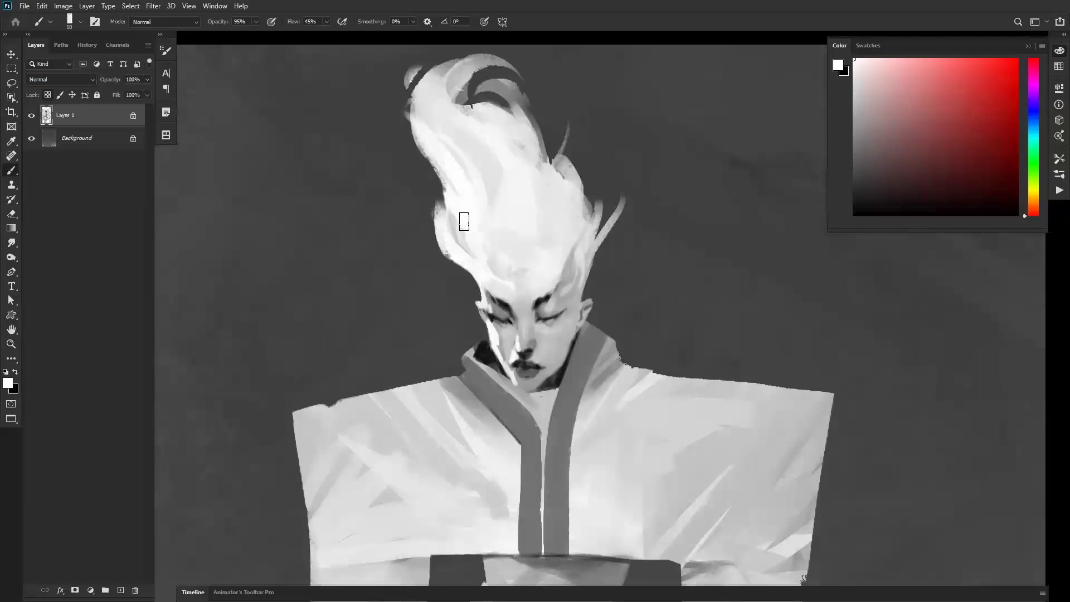
Flip the canvas horizontally and sample near-white tones from the lit side of the face
key(z)
alt+click(532, 302)
alt+click(532, 301)
alt+click(532, 298)
alt+click(534, 296)
key(ctrl+shift+h)
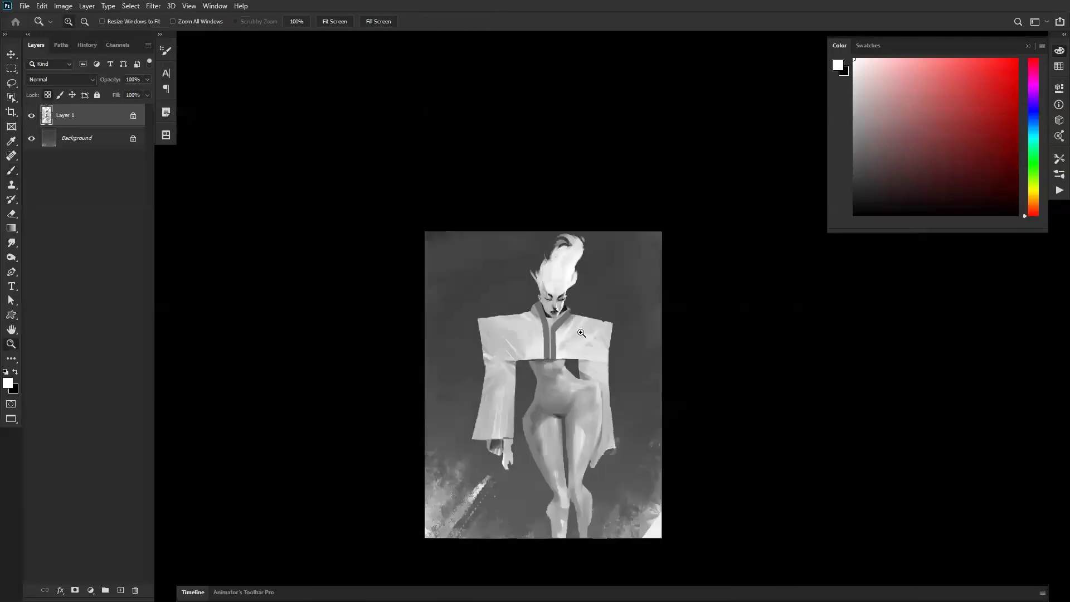
click(584, 328)
click(583, 326)
click(586, 312)
mouse_move(584, 276)
mouse_down()
mouse_move(578, 211)
mouse_move(510, 220)
mouse_up()
key(b)
alt+click(508, 238)
alt+click(516, 204)
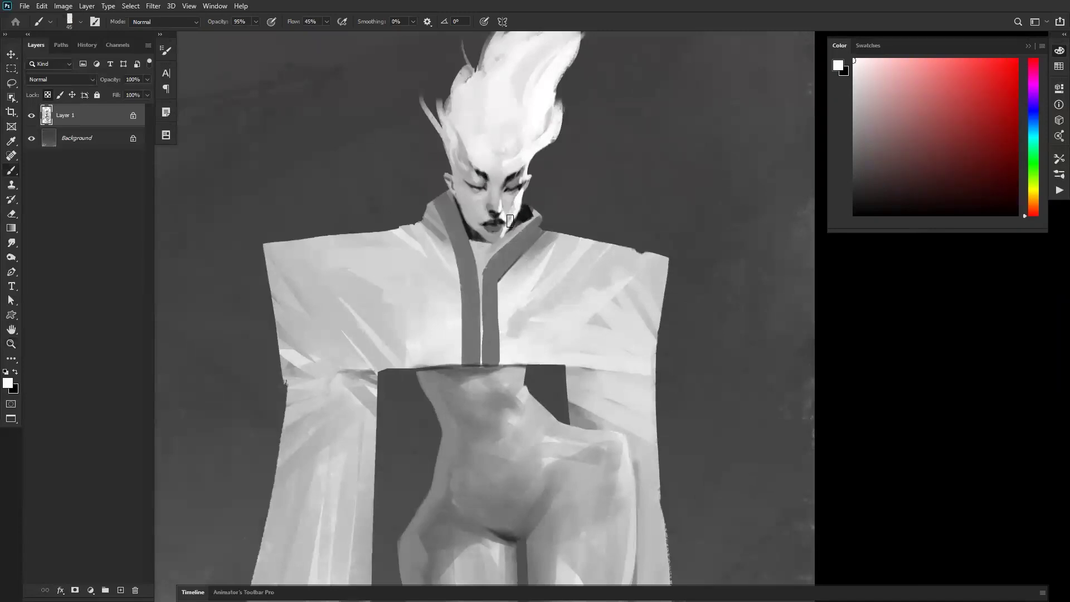
Paint a black accent inside the collar opening at the neckline with a smaller brush and flip the canvas horizontally
key(z)
alt+click(511, 263)
alt+click(512, 265)
alt+click(512, 270)
click(522, 255)
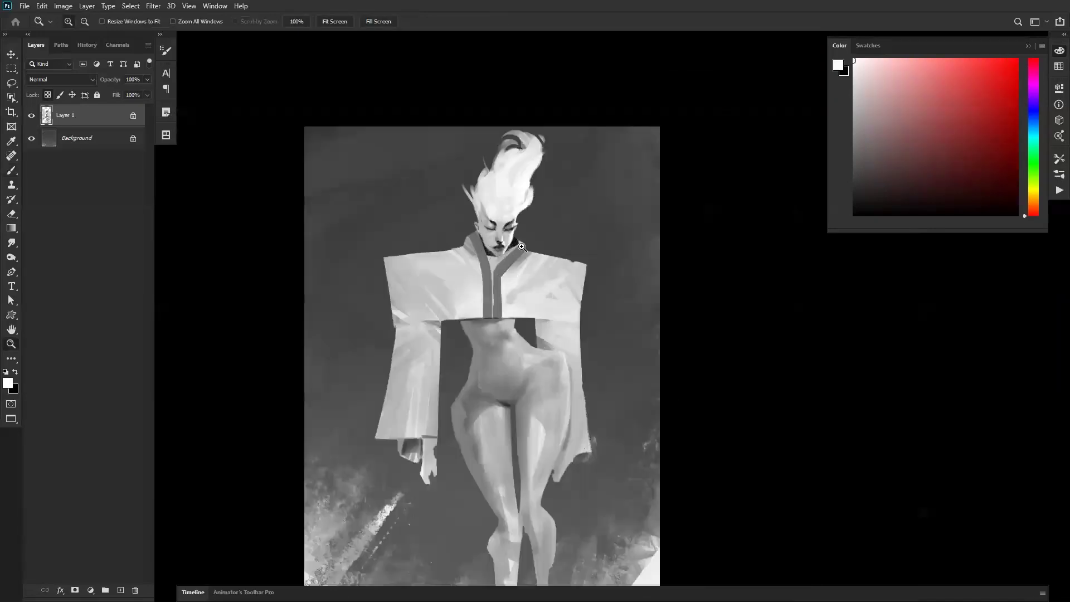
click(523, 250)
click(524, 238)
click(519, 216)
key(b)
key(bracketleft)
key(bracketleft)
key(bracketleft)
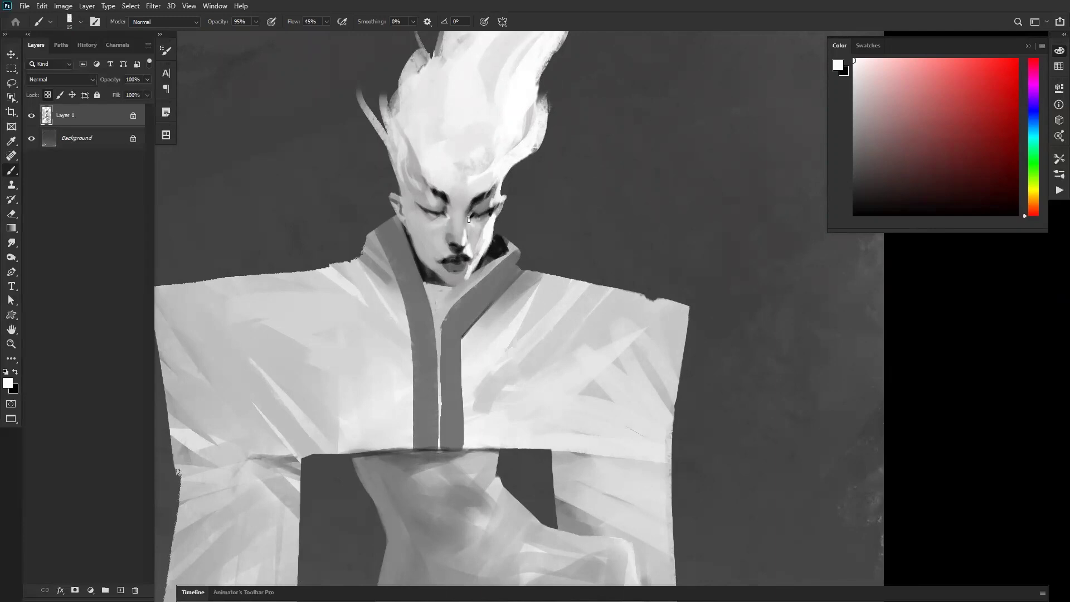
scroll(479, 255, down, 4)
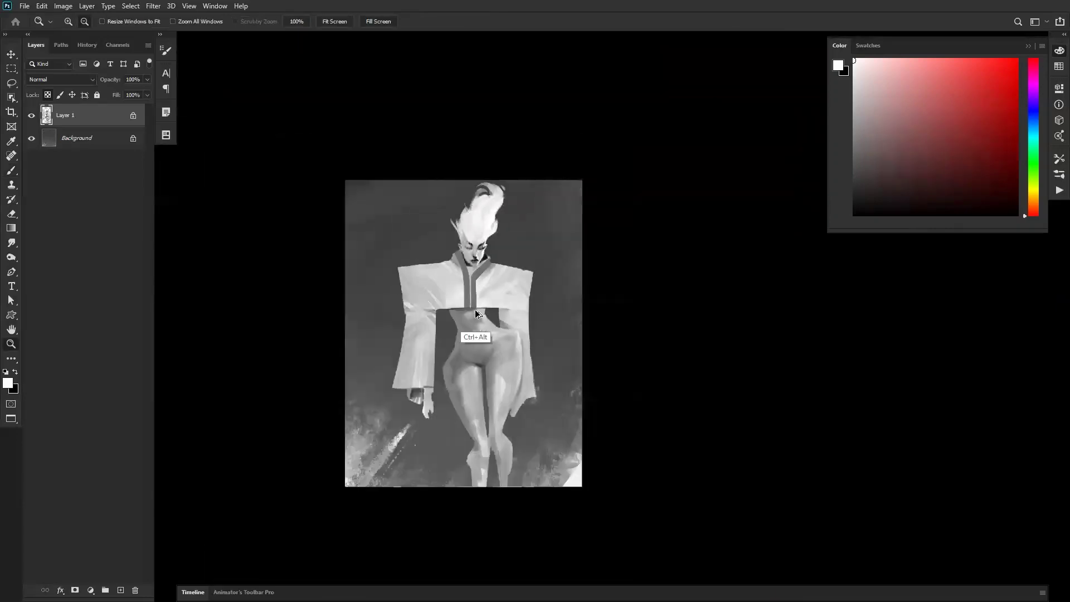
scroll(485, 271, up, 4)
key(x)
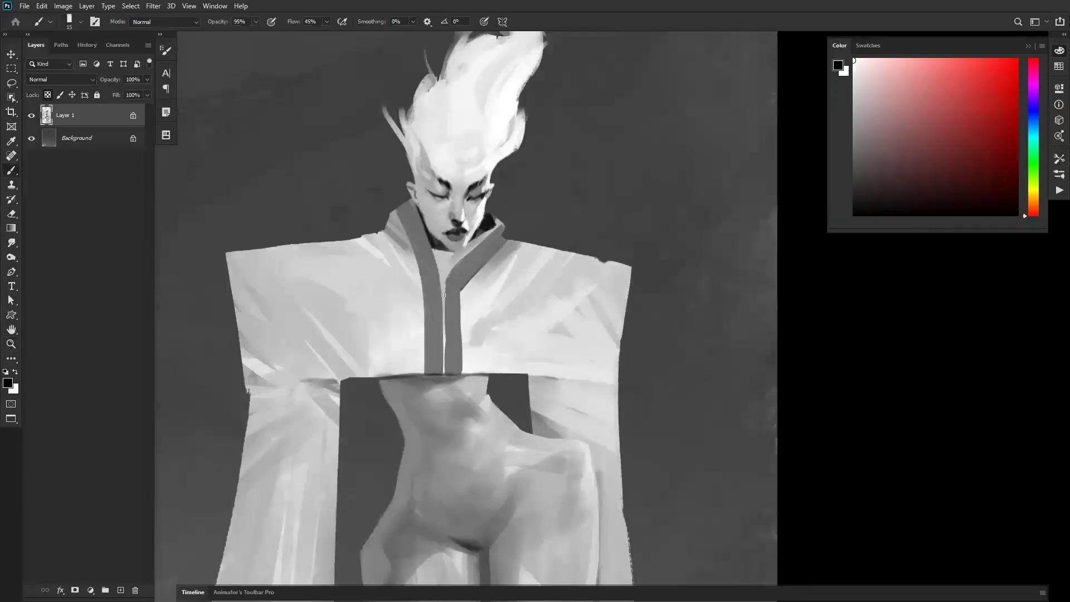
drag(443, 301, 444, 372)
drag(432, 249, 443, 295)
key(z)
alt+click(449, 338)
alt+click(449, 338)
alt+click(449, 337)
key(ctrl+shift+h)
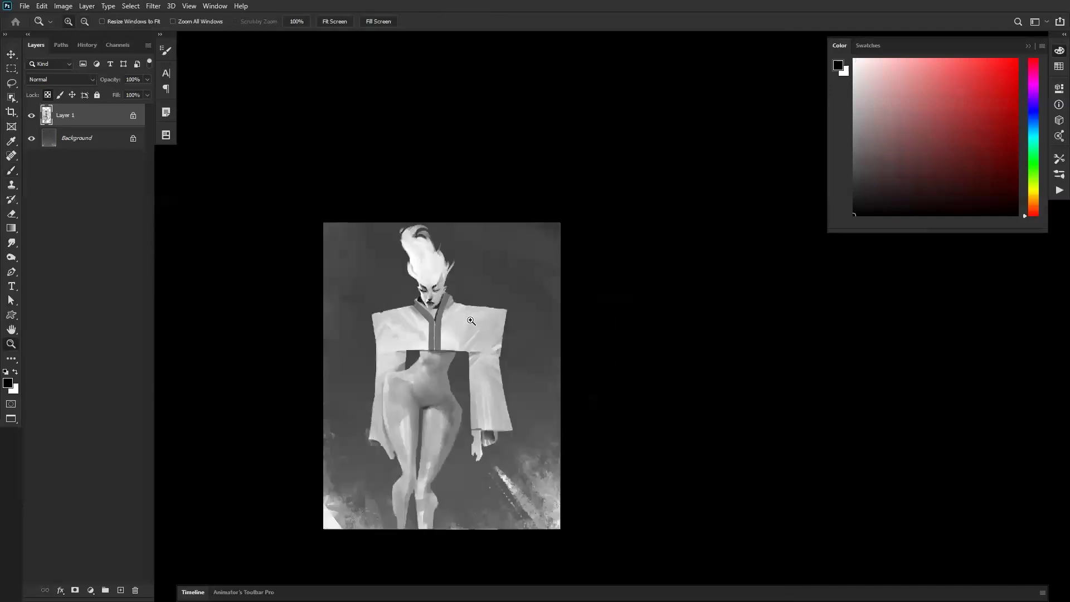
Try to paint a broad black stroke down the collar with a much larger brush
scroll(452, 355, up, 3)
key(b)
key(bracketright)
key(bracketright)
key(bracketright)
key(bracketright)
key(bracketright)
key(bracketright)
key(bracketright)
key(bracketright)
key(bracketright)
key(bracketright)
key(bracketright)
drag(373, 219, 418, 280)
key(ctrl+z)
drag(372, 213, 419, 289)
key(ctrl+z)
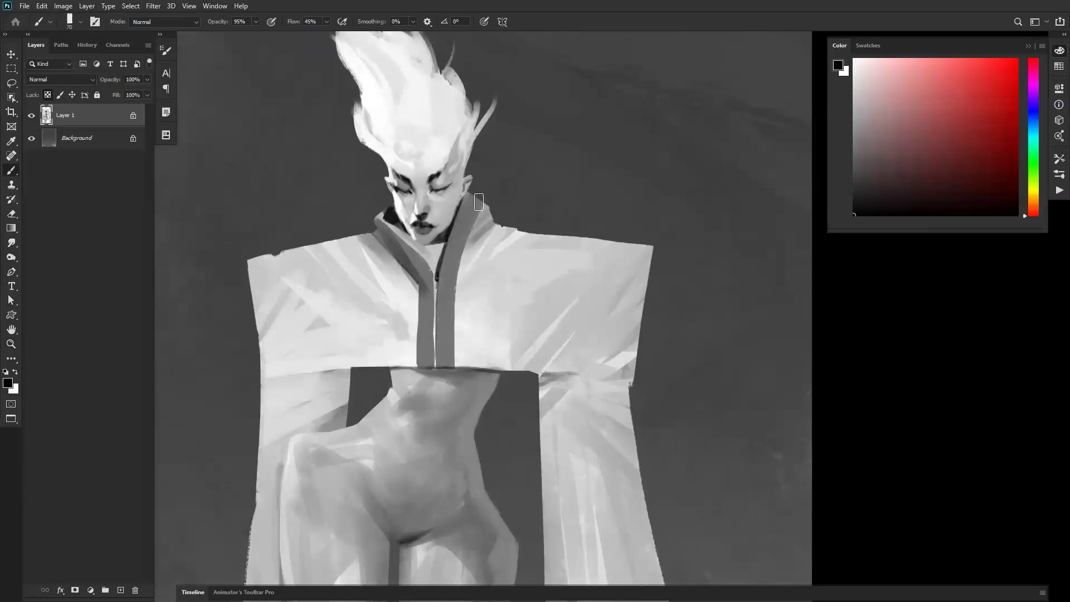
Darken both collar bands with a smaller brush and a sampled dark grey, and flip the canvas horizontally
key(bracketleft)
alt+click(406, 254)
key(bracketleft)
key(bracketleft)
key(bracketleft)
drag(447, 262, 472, 187)
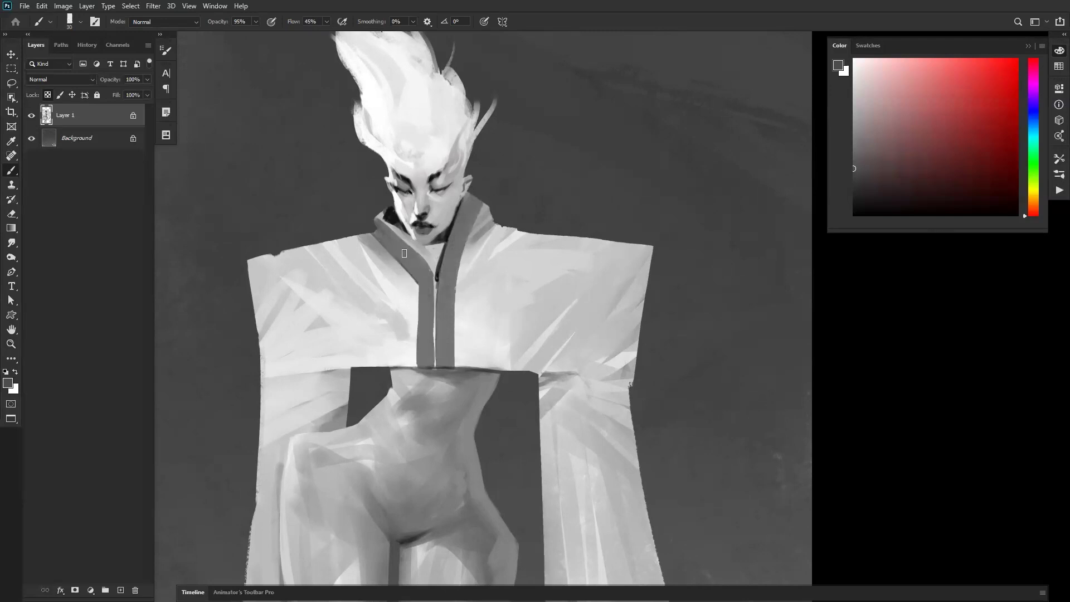
drag(394, 247, 429, 276)
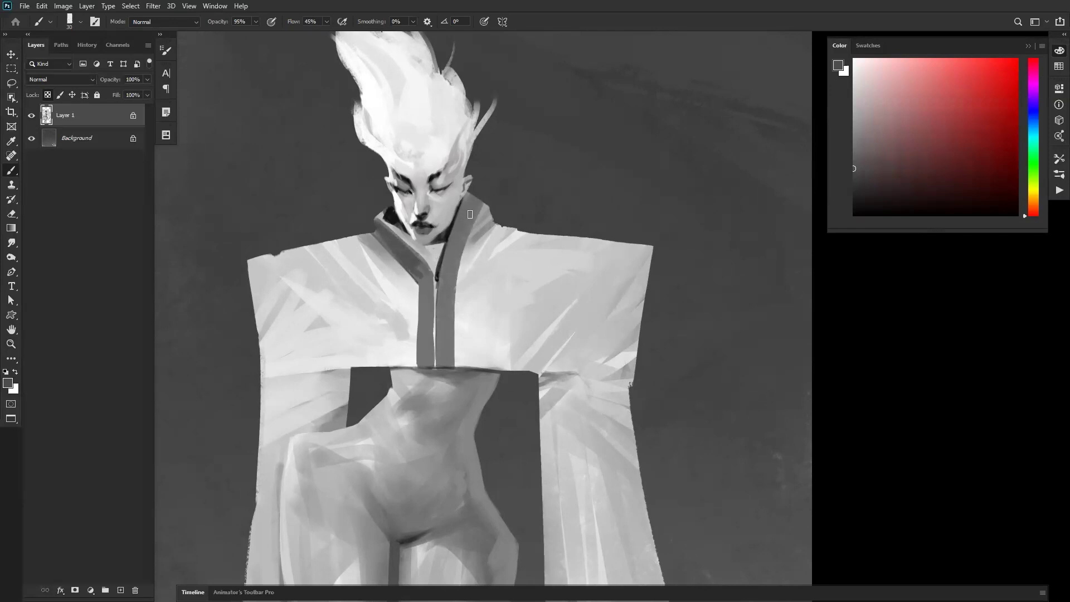
drag(467, 198, 448, 324)
key(z)
alt+click(436, 406)
alt+click(437, 402)
alt+click(445, 394)
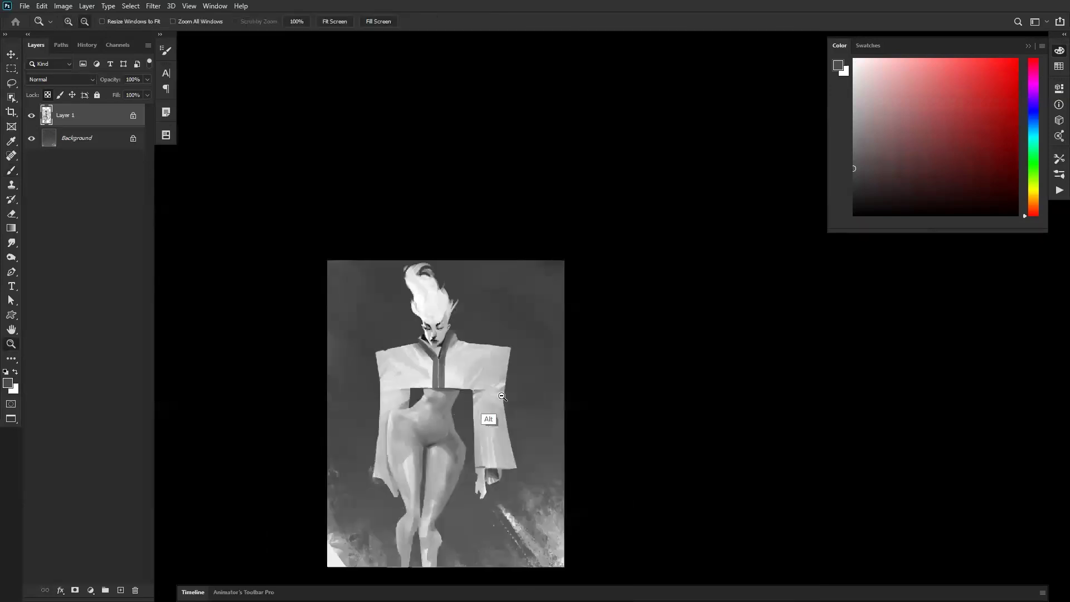
key(ctrl+alt+h)
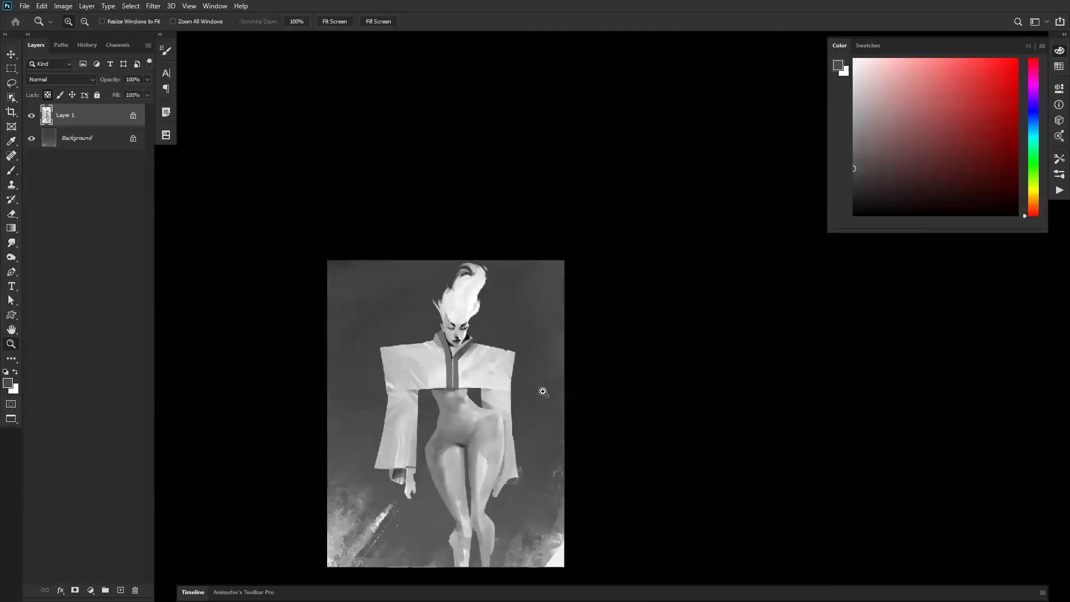
Try painting black patches on the torso below the jacket hem and at the side of the waist
click(518, 384)
click(518, 390)
drag(446, 389, 546, 278)
key(b)
key(d)
mouse_move(456, 277)
mouse_down()
mouse_move(479, 274)
mouse_move(445, 285)
mouse_move(479, 276)
mouse_move(448, 280)
mouse_up()
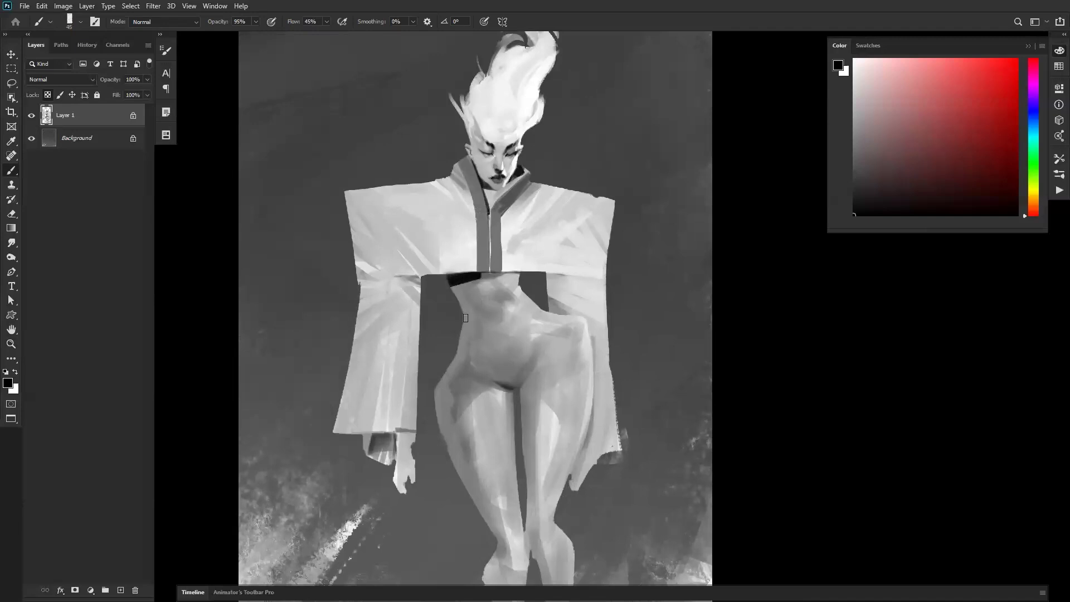
mouse_move(459, 310)
mouse_down()
mouse_move(482, 336)
mouse_move(454, 343)
mouse_move(466, 310)
mouse_move(475, 335)
mouse_up()
key(z)
alt+click(485, 399)
alt+click(490, 406)
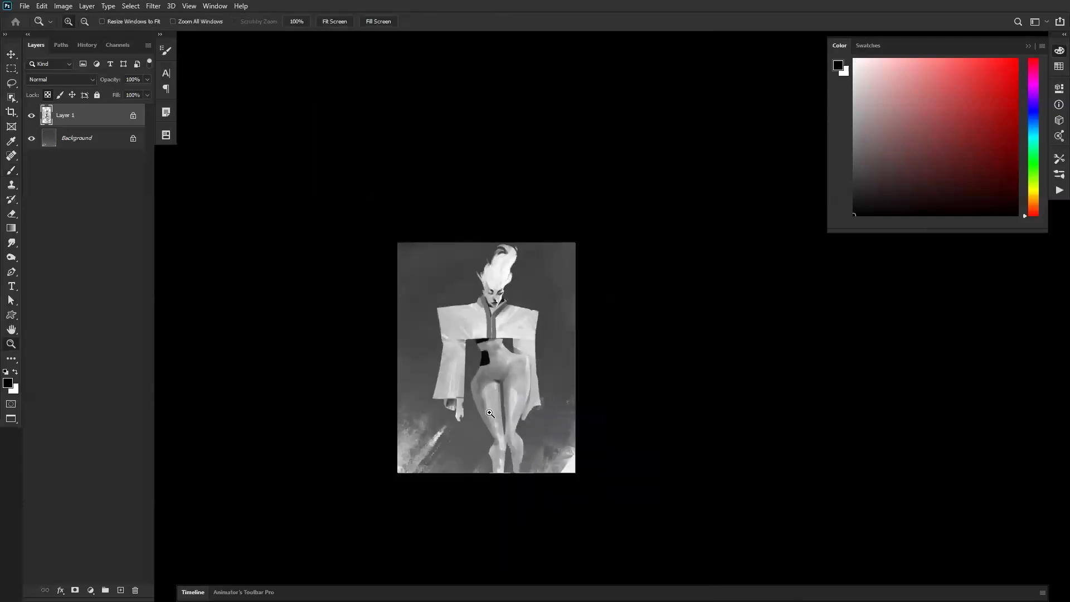
Extend the black waist patch toward the hip on the mirrored canvas and review the whole figure
key(z)
click(503, 360)
click(504, 360)
click(503, 360)
click(503, 360)
key(b)
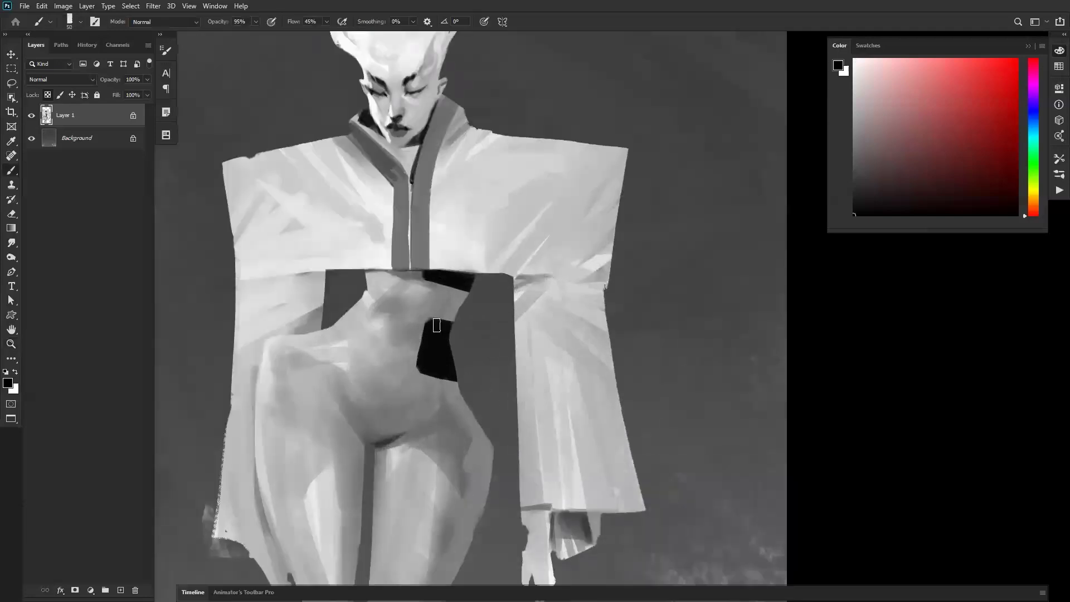
key(bracketleft)
drag(415, 372, 461, 384)
key(z)
alt+click(470, 447)
alt+click(471, 446)
alt+click(470, 447)
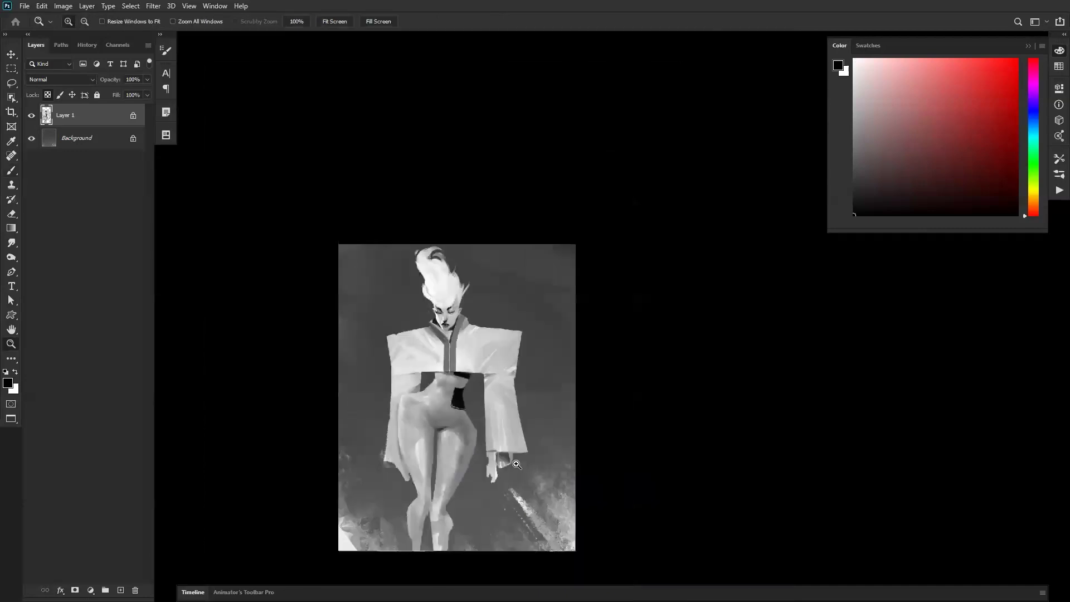
Undo the black torso patches and the canvas flips made while painting them
key(ctrl+shift+h)
click(508, 407)
click(508, 408)
key(ctrl+alt+z)
key(ctrl+alt+z)
key(ctrl+alt+z)
key(ctrl+alt+z)
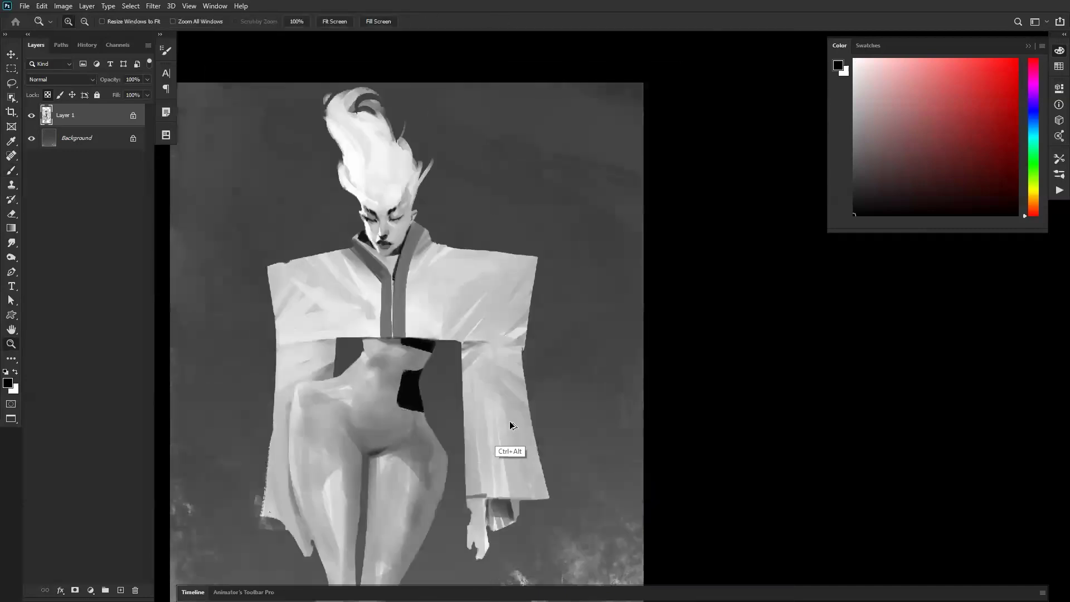
key(ctrl+alt+z)
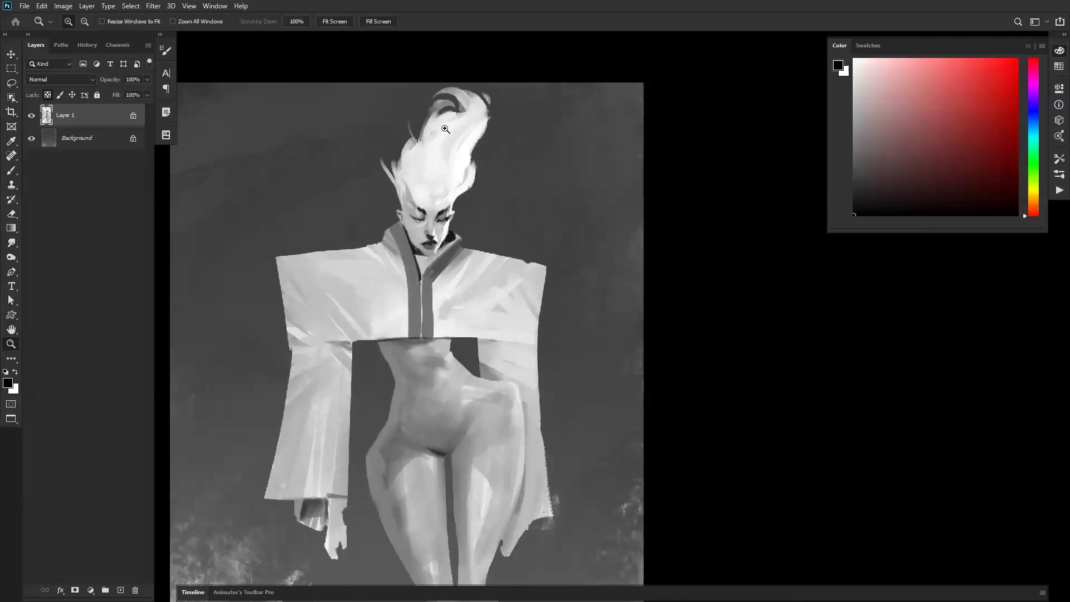
Sample light tones from the hair and select the 300 px splatter brush preset from the Standard set
key(b)
alt+click(449, 146)
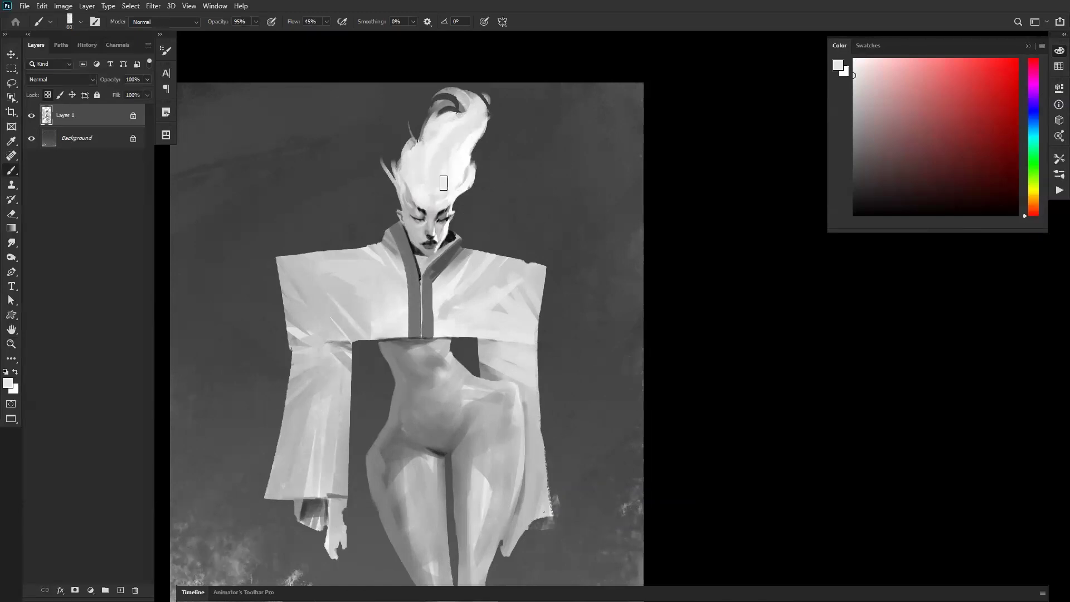
alt+click(432, 140)
right_click(430, 161)
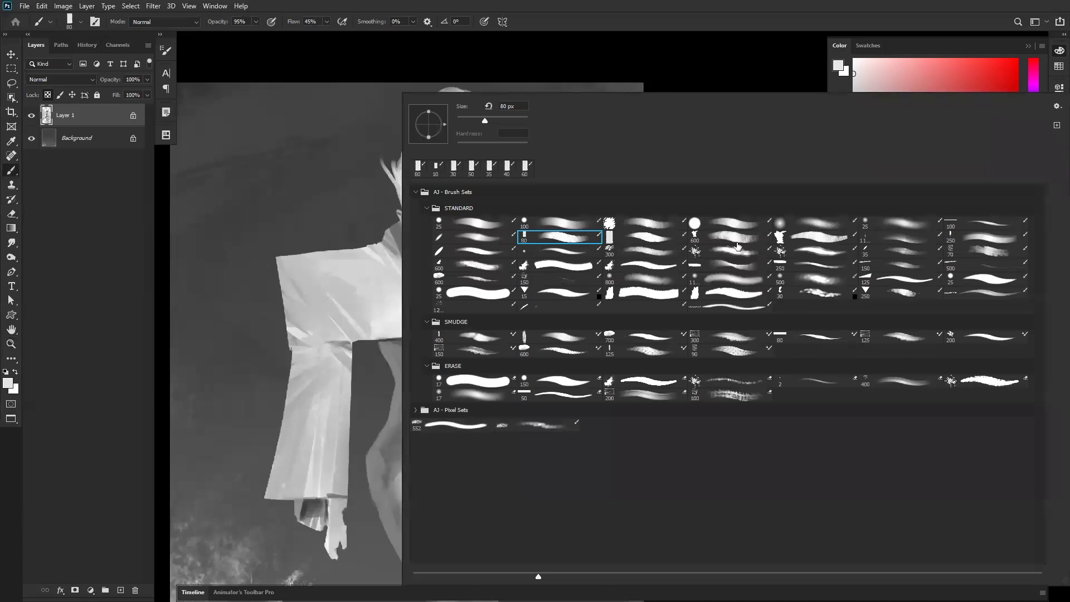
click(647, 254)
click(740, 249)
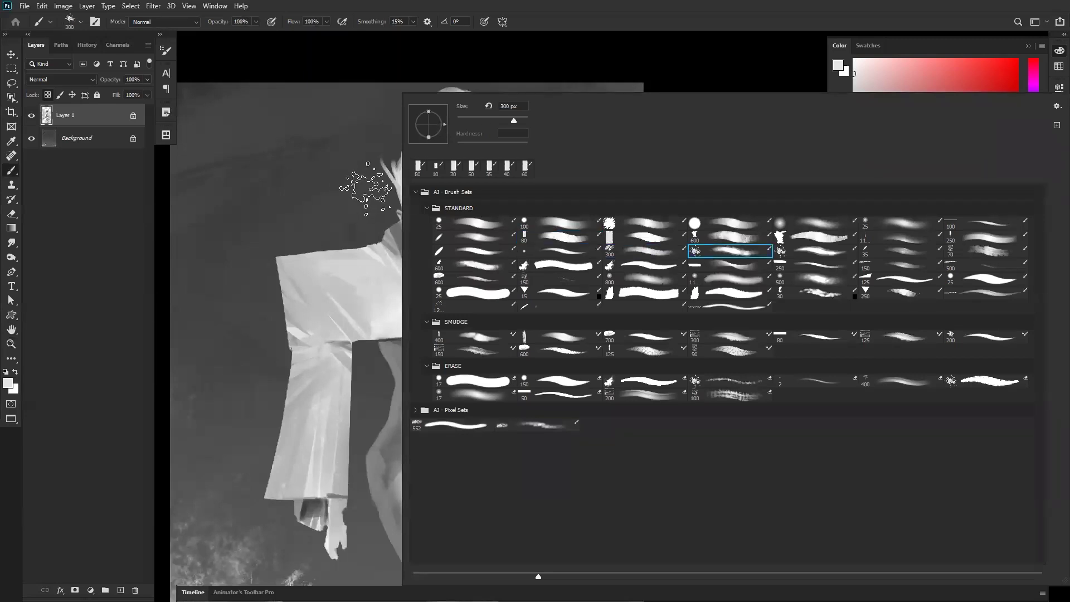
click(362, 179)
Unlock Layer 1's transparent pixels and try a reduced splatter brush along the outer edge of the hair
key(bracketleft)
key(bracketleft)
key(bracketleft)
key(bracketleft)
key(bracketleft)
key(bracketleft)
key(bracketleft)
key(bracketleft)
key(bracketleft)
key(bracketleft)
key(bracketleft)
key(slash)
drag(414, 148, 437, 116)
Try erasing beside the hair with the 400 px preset from the Erase set
key(e)
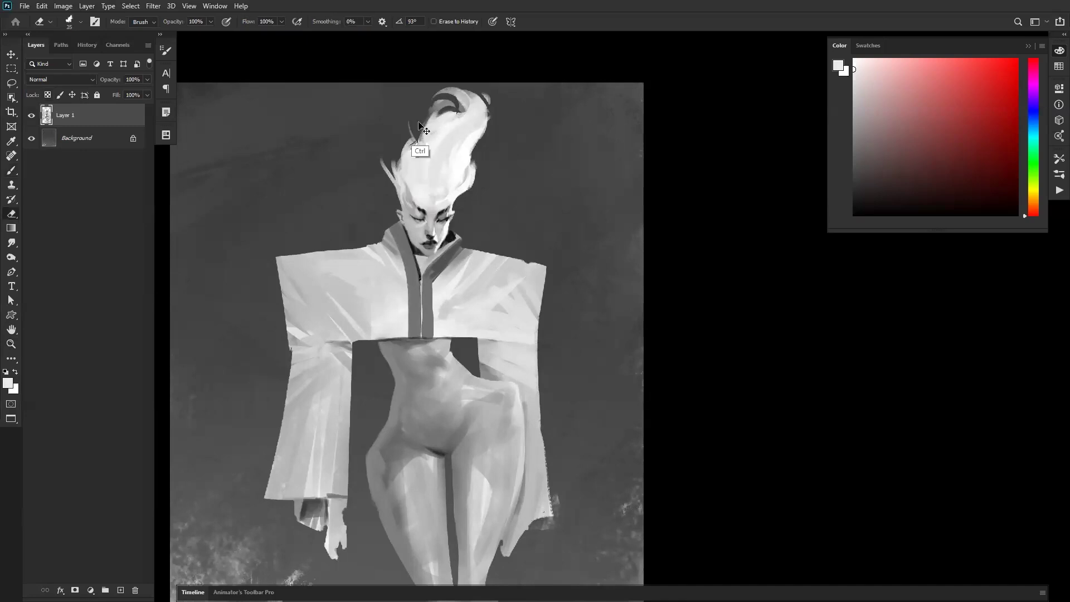
right_click(419, 140)
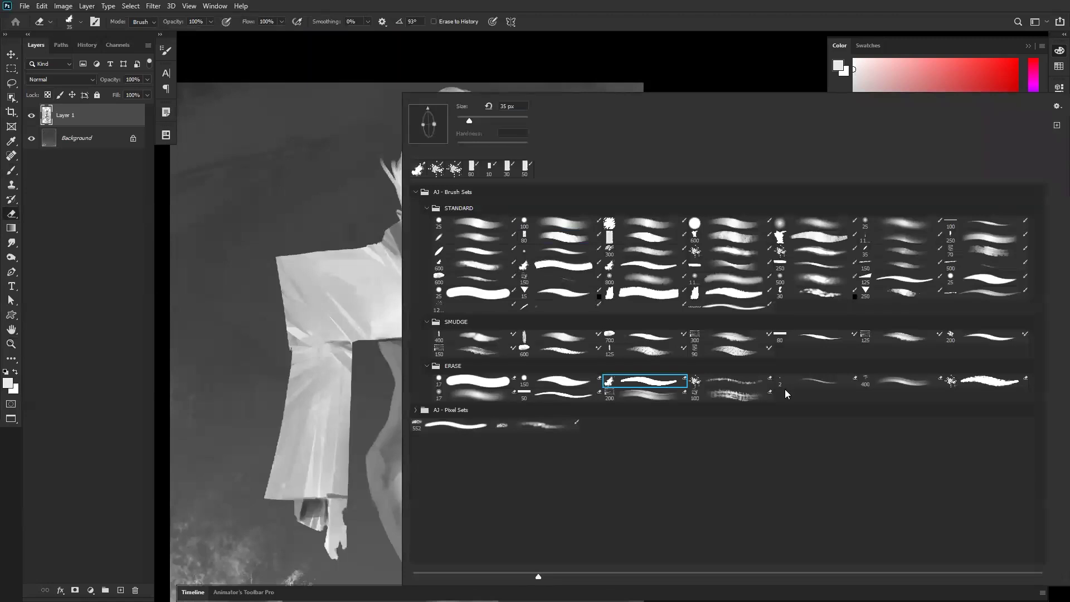
click(927, 383)
mouse_move(351, 144)
mouse_down()
mouse_move(382, 134)
mouse_move(412, 159)
mouse_up()
key(ctrl+z)
Reduce the Eraser size to 70 px and try erasing through the edge of the hair
key([)
key([)
key([)
key([)
key([)
key([)
key([)
key([)
key([)
key([)
key([)
key([)
key([)
drag(436, 112, 425, 167)
key(ctrl+z)
Set the eraser tip's spacing to 2 and switch to the 200 px Erase preset
click(166, 51)
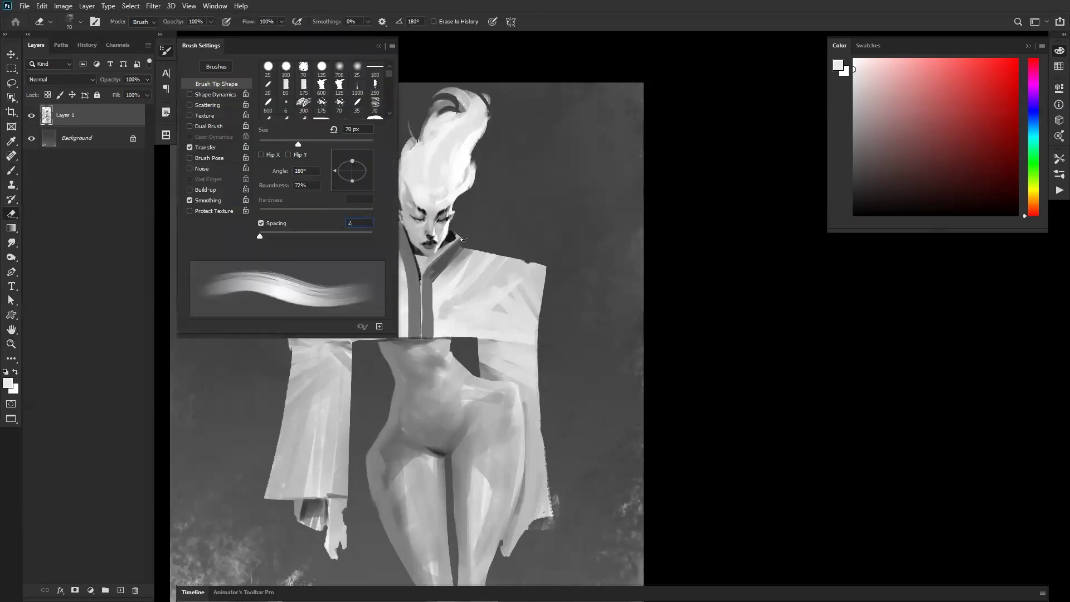
right_click(446, 160)
click(646, 397)
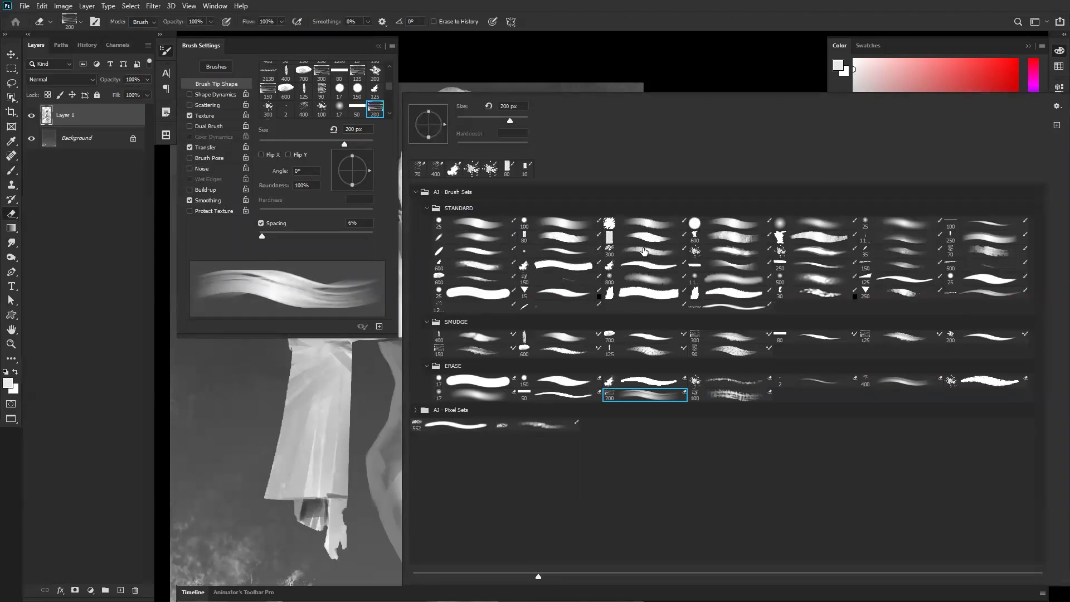
Return to painting with the 80 px rectangular brush preset from the Standard set
click(586, 241)
click(743, 59)
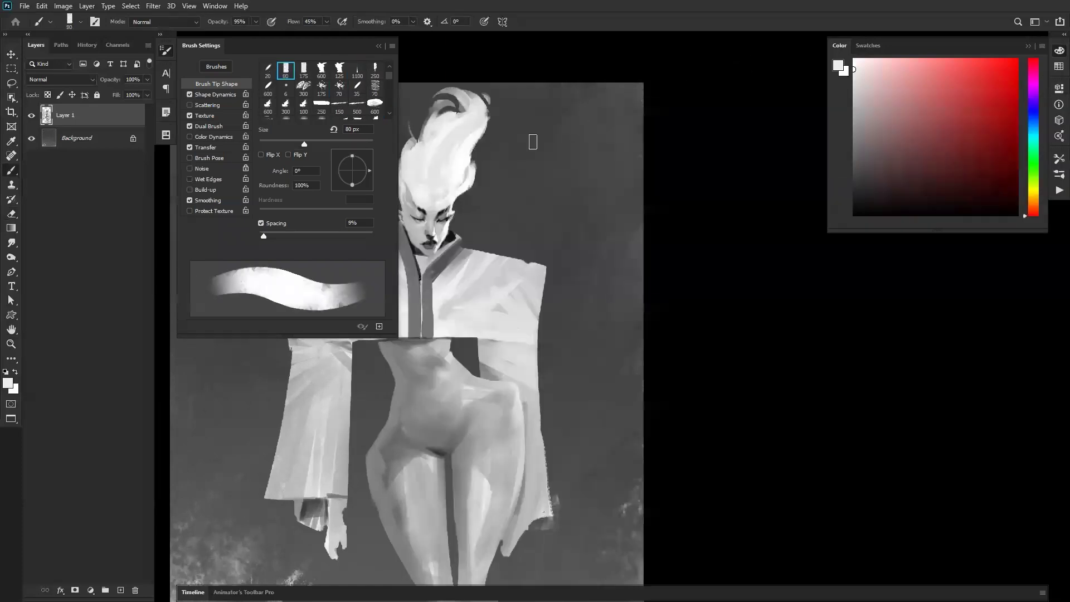
key(Tab)
key(Tab)
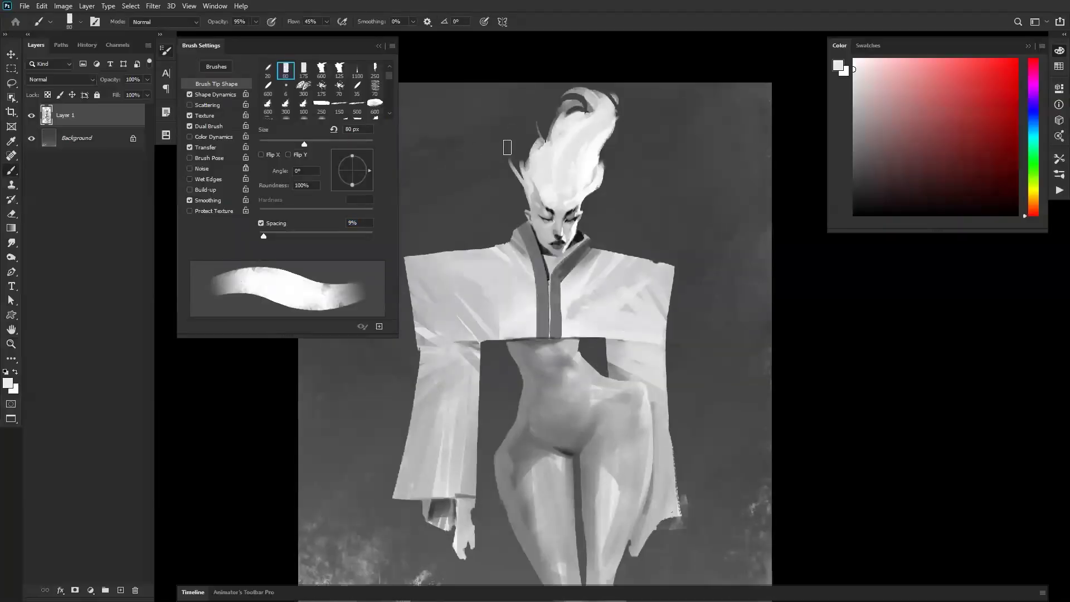
Reshape both side contours of the hair with the 80 px rectangular brush, then enlarge the brush to 100 px
drag(531, 162, 546, 132)
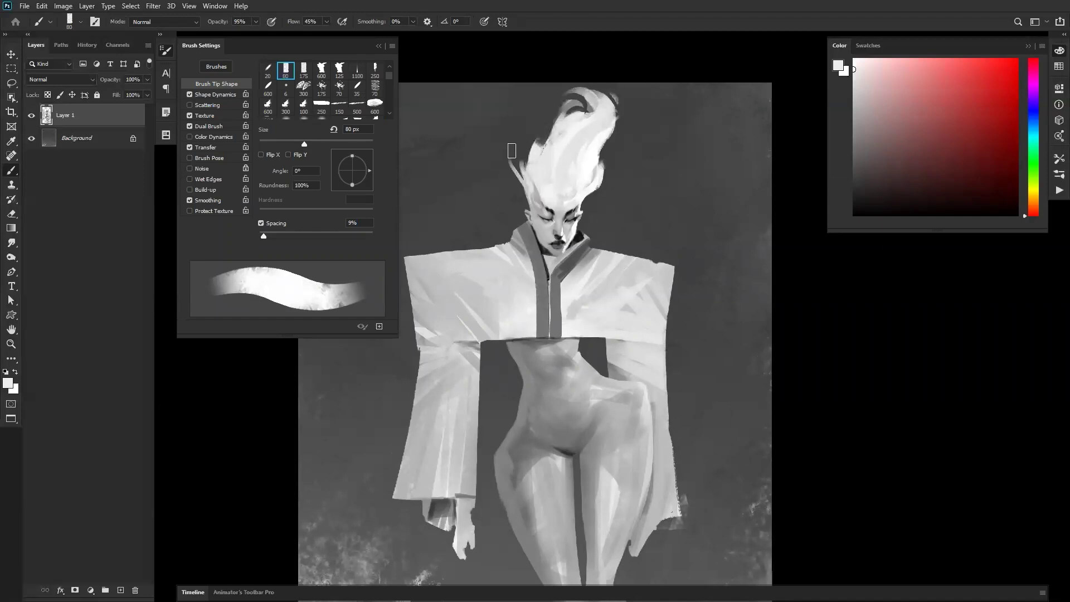
mouse_move(595, 171)
mouse_down()
mouse_move(619, 142)
mouse_move(595, 193)
mouse_move(608, 183)
mouse_move(602, 193)
mouse_move(605, 152)
mouse_move(599, 195)
mouse_up()
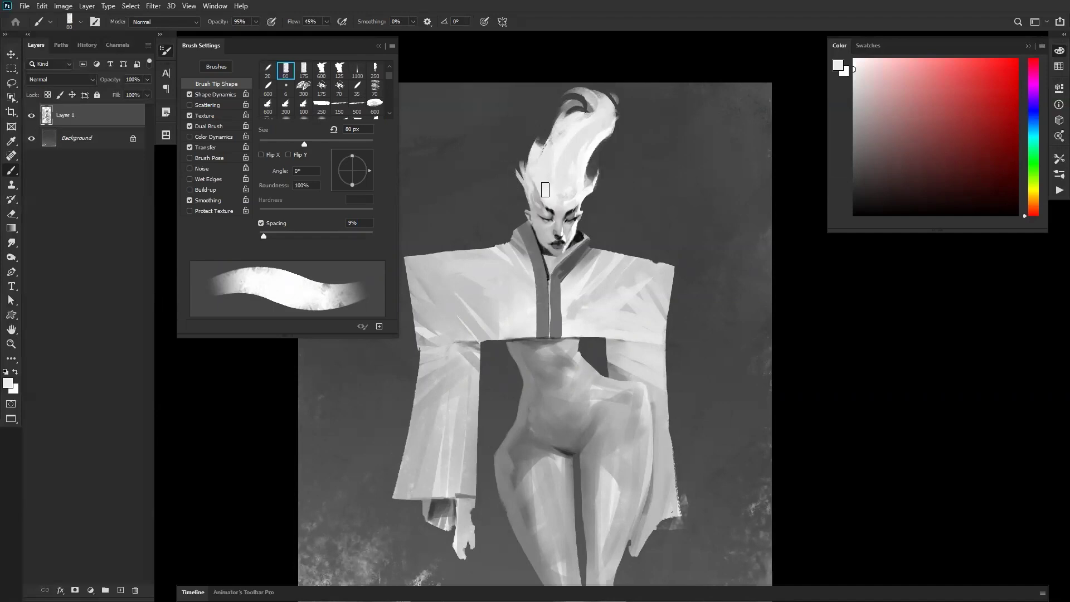
key(bracketright)
key(bracketright)
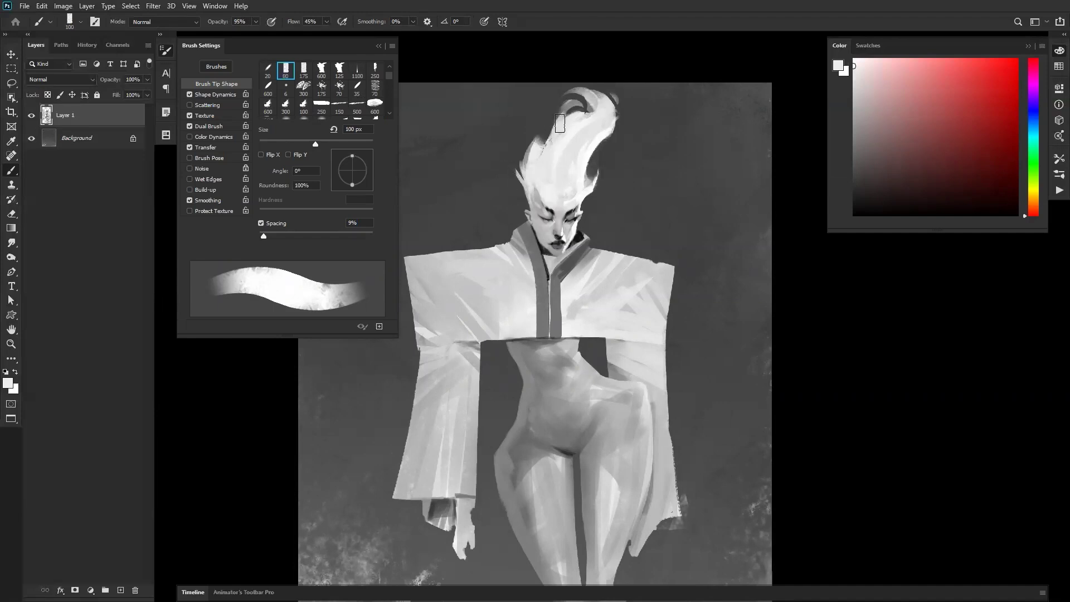
Paint a thin curling strand beside the top of the hair, reducing the brush to 45 px and then down to 20 px
key(bracketleft)
key(bracketleft)
key(bracketleft)
key(bracketleft)
key(bracketleft)
key(bracketleft)
drag(545, 140, 541, 105)
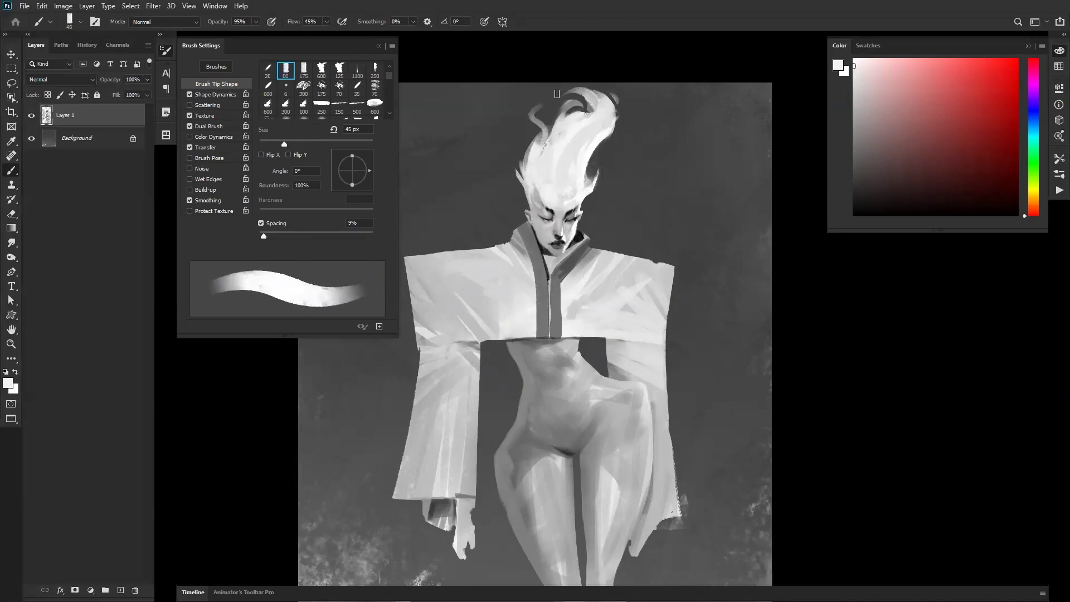
key(bracketleft)
key(bracketleft)
key(bracketleft)
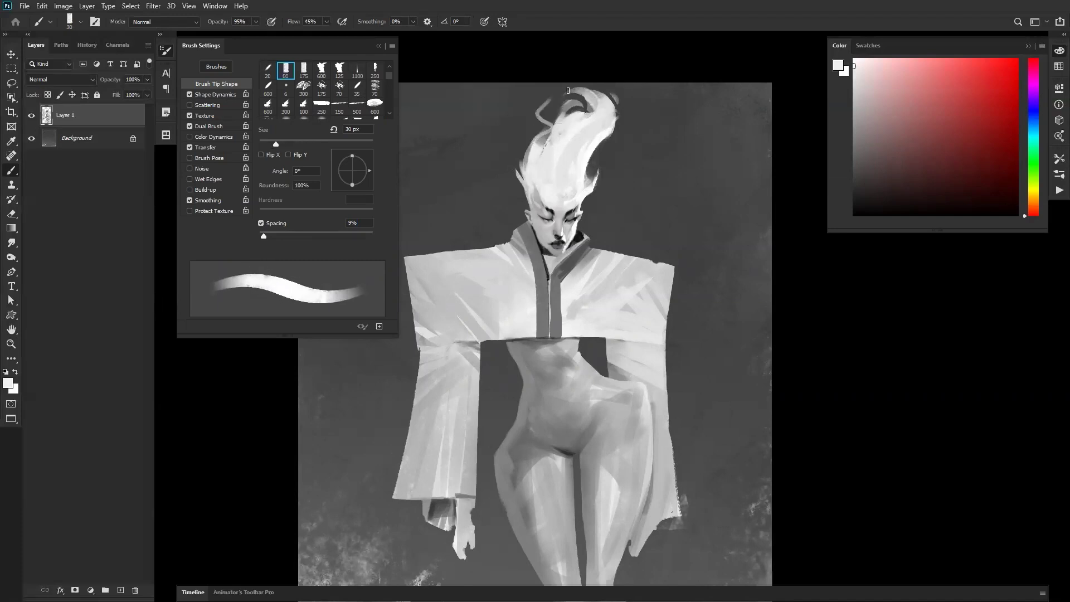
key(bracketleft)
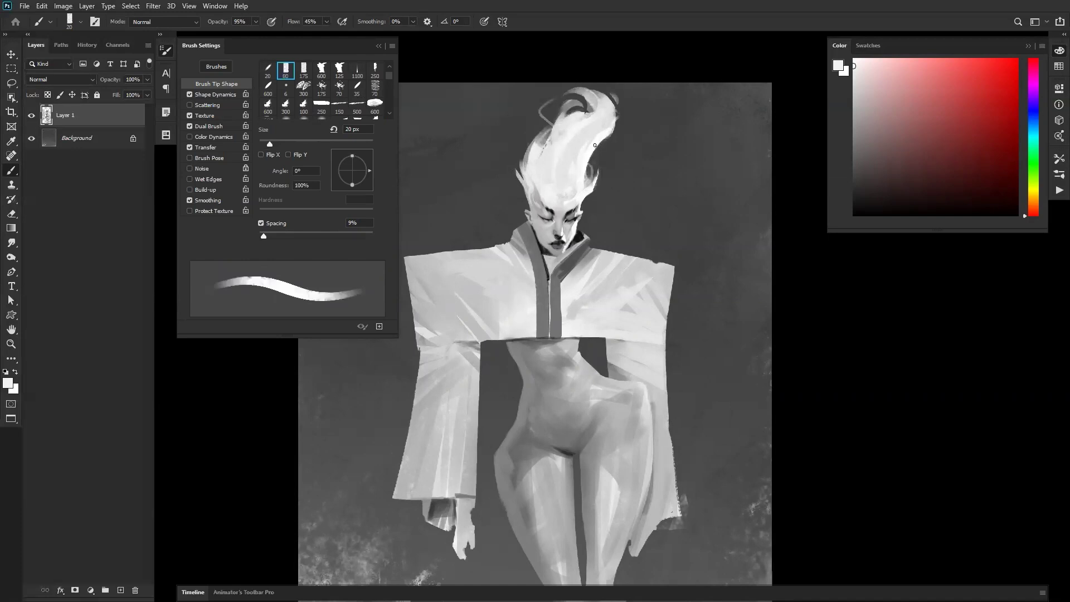
Check the mirrored painting in full-screen view, add a fine loose strand beside the hair, and restore the normal orientation and view
key(f)
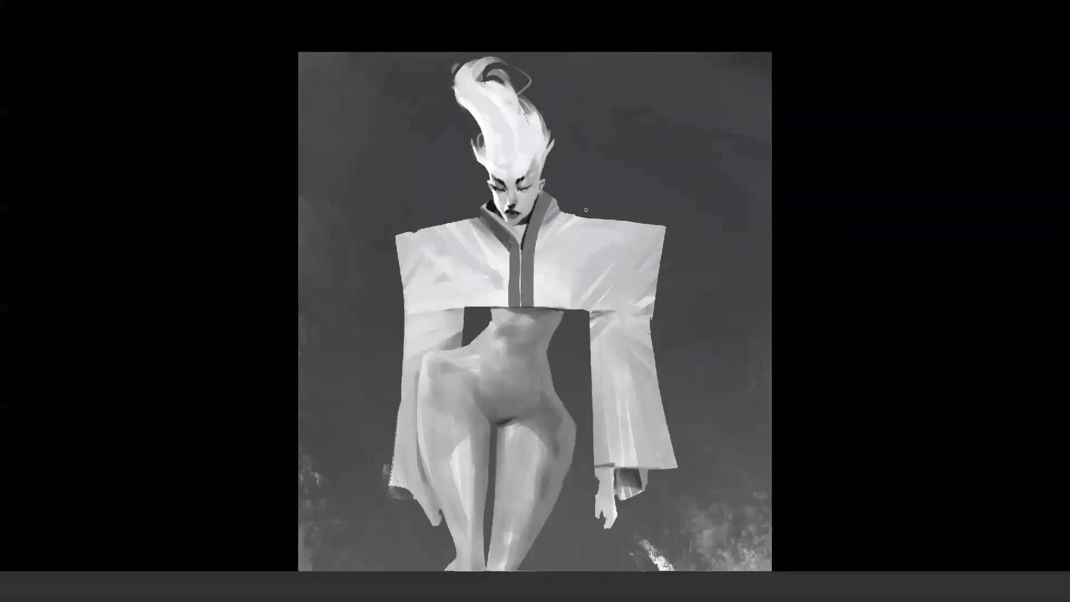
click(493, 170)
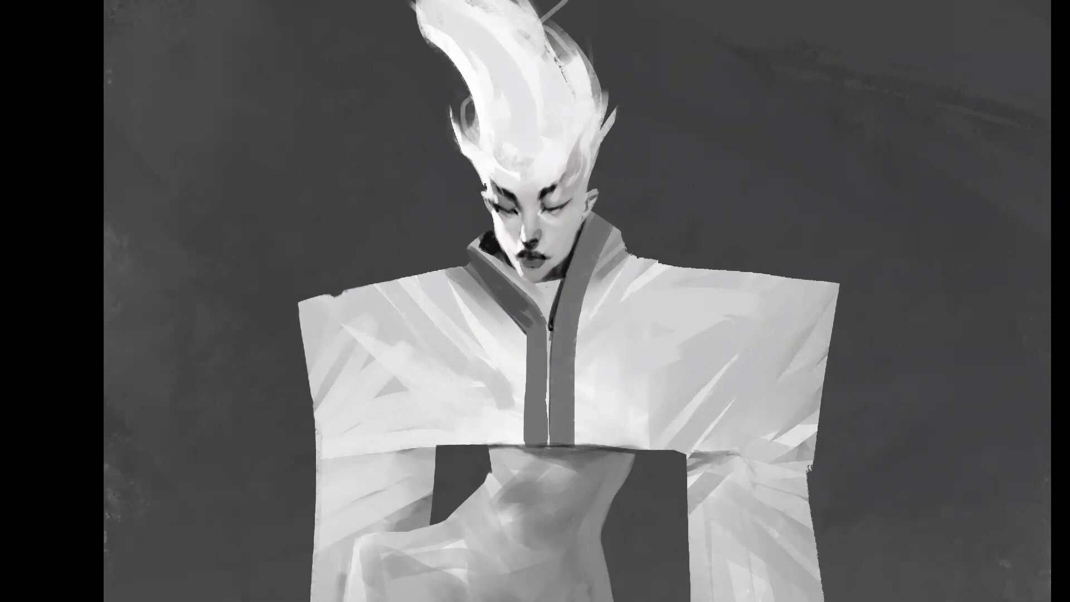
key(z)
drag(511, 246, 509, 329)
key(ctrl+shift+h)
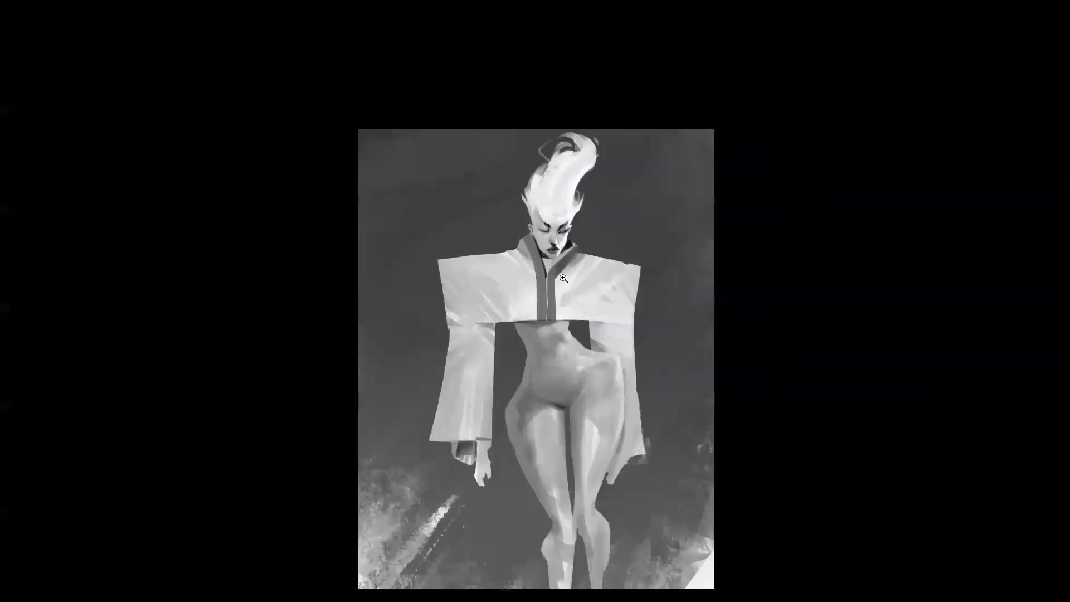
key(f)
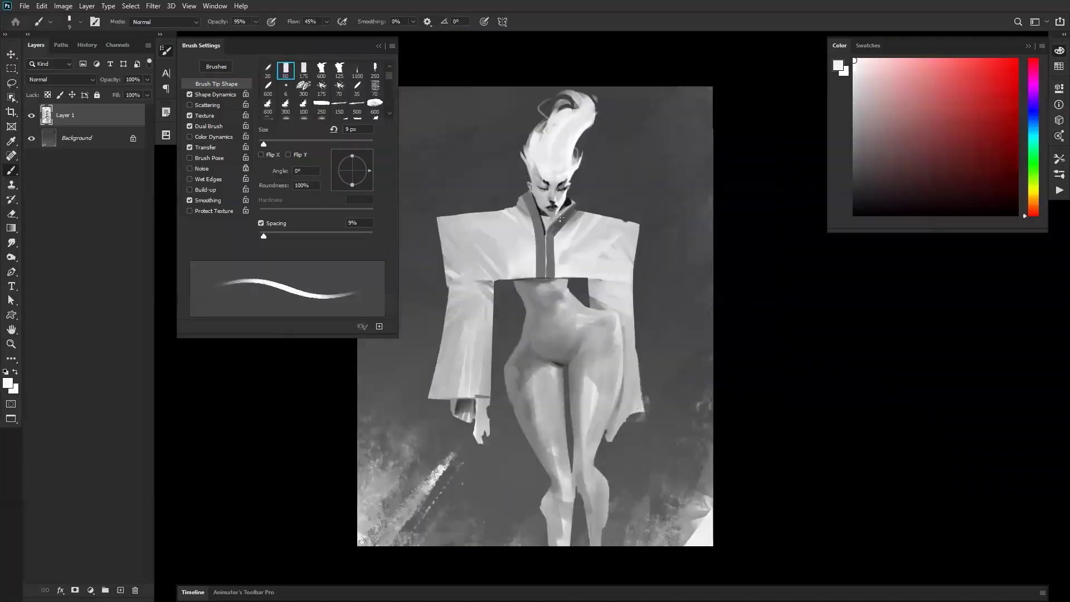
Lock Layer 1's transparent pixels and paint light accents along the top edge of the image-right shoulder with a 35 to 40 px brush
scroll(565, 207, up, 4)
key(x)
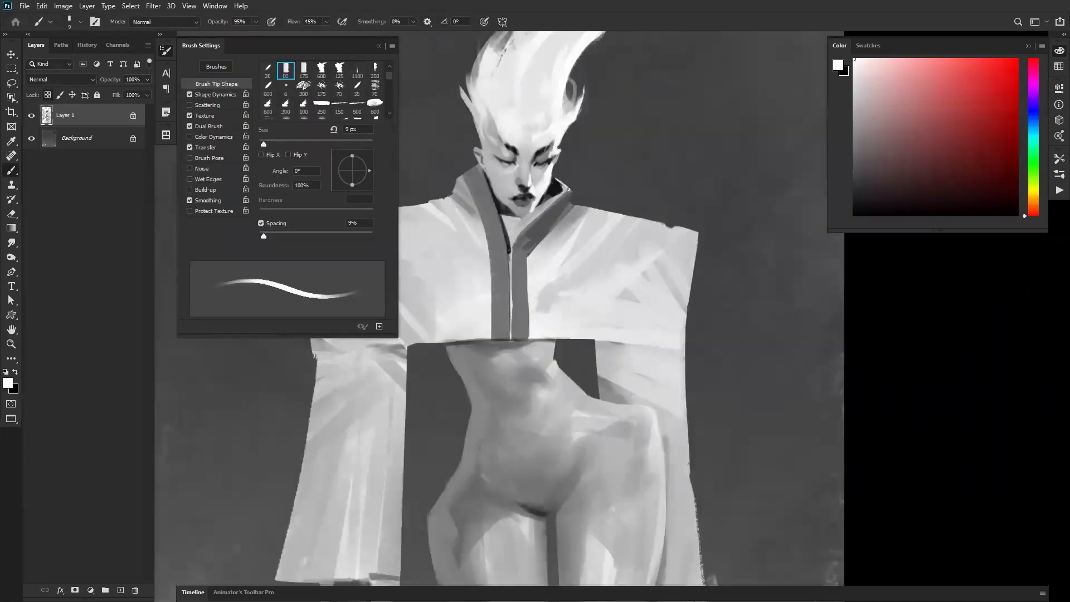
key(bracketright)
key(bracketright)
key(bracketright)
key(bracketright)
key(bracketright)
key(bracketright)
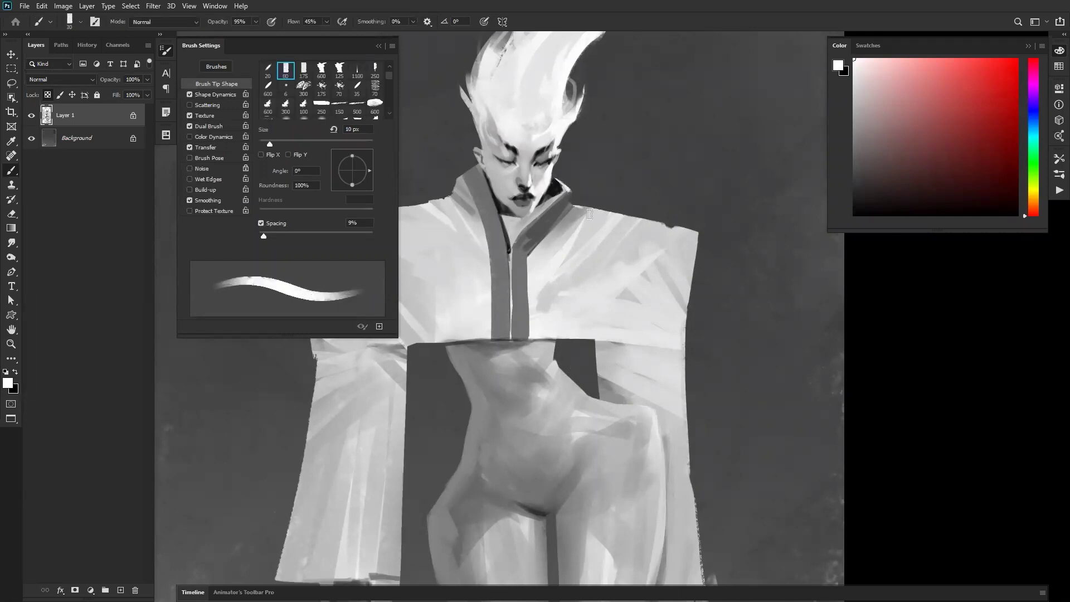
mouse_move(602, 213)
mouse_down()
mouse_move(580, 210)
mouse_move(604, 211)
mouse_up()
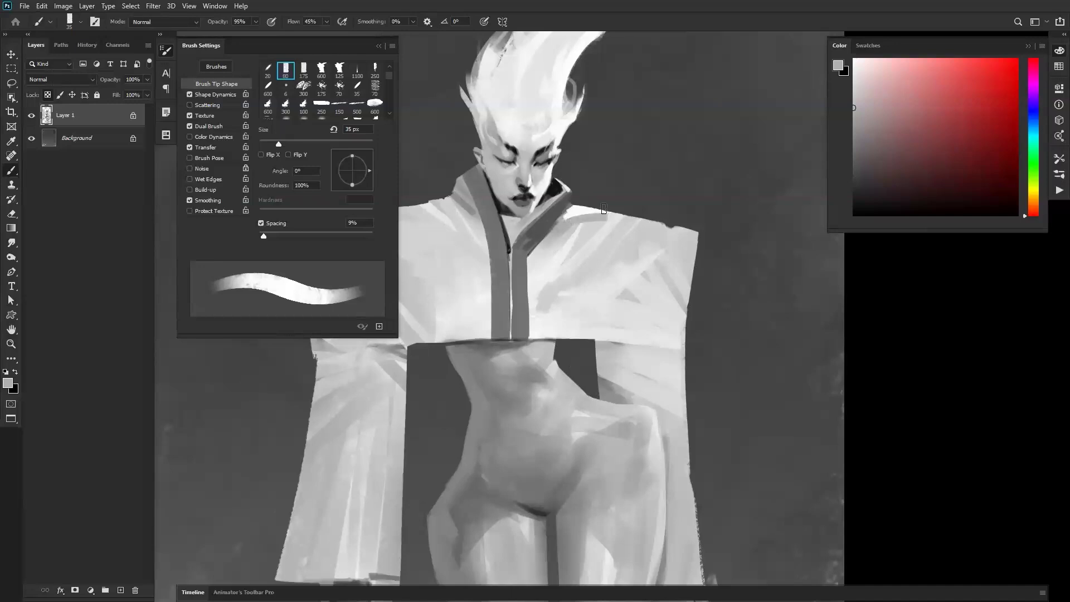
key(bracketright)
drag(656, 220, 705, 230)
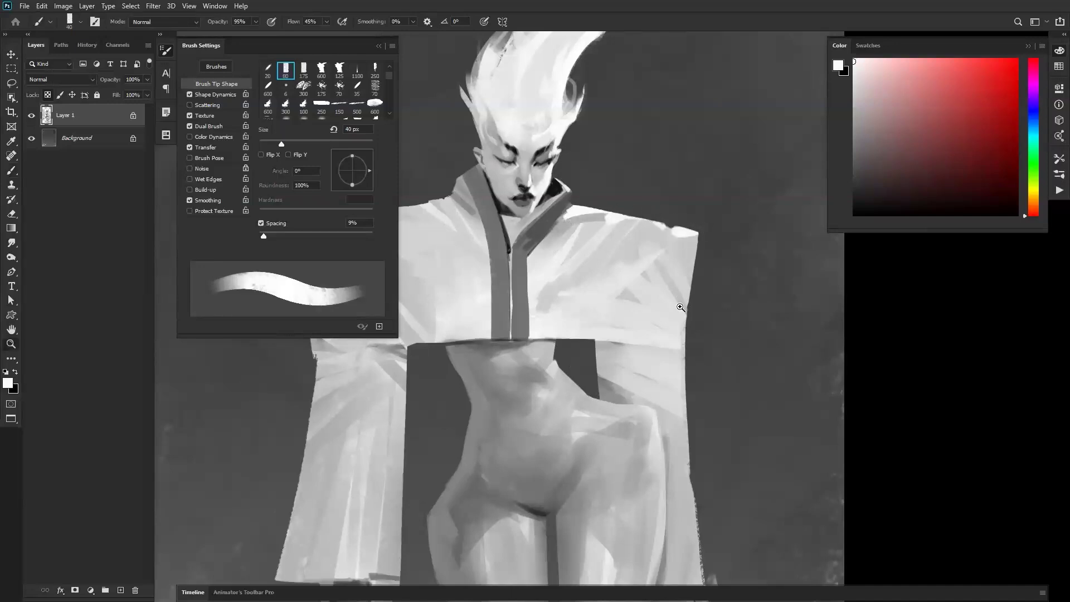
Paint a white rim highlight down the outer edge of the image-right shoulder and sleeve, enlarging the brush from 45 to 70 px
key(z)
alt+click(690, 308)
alt+click(691, 309)
alt+click(685, 302)
click(694, 309)
click(694, 309)
key(b)
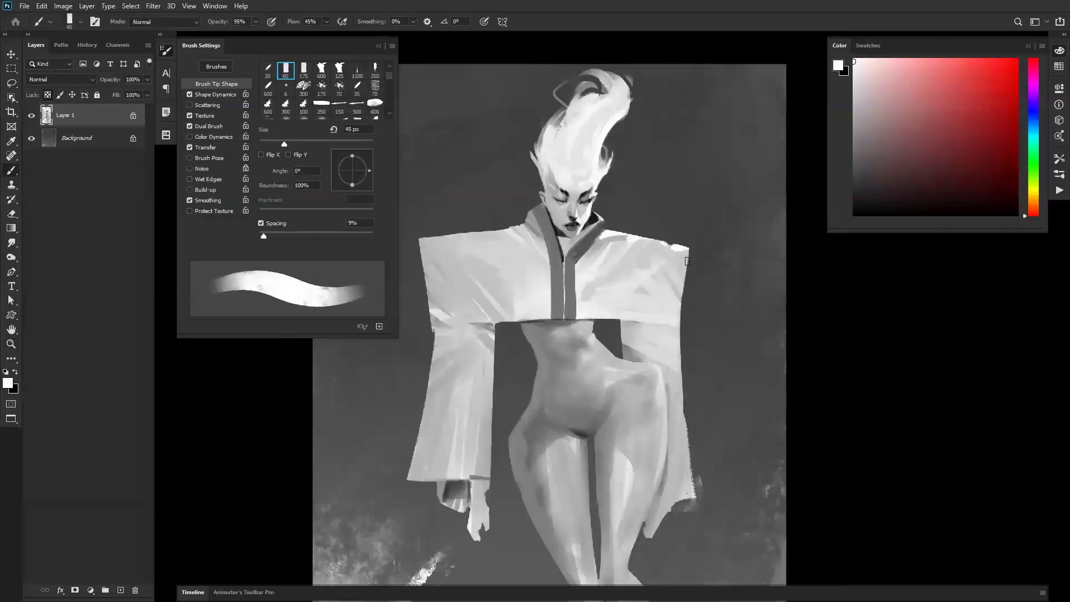
drag(682, 271, 678, 344)
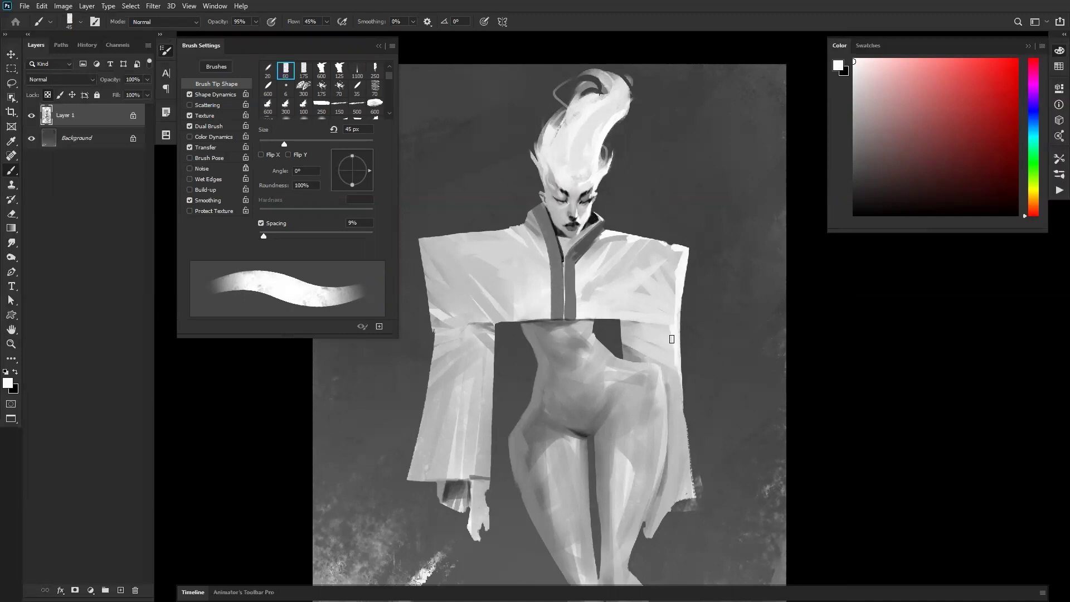
key(bracketright)
key(bracketright)
key(bracketright)
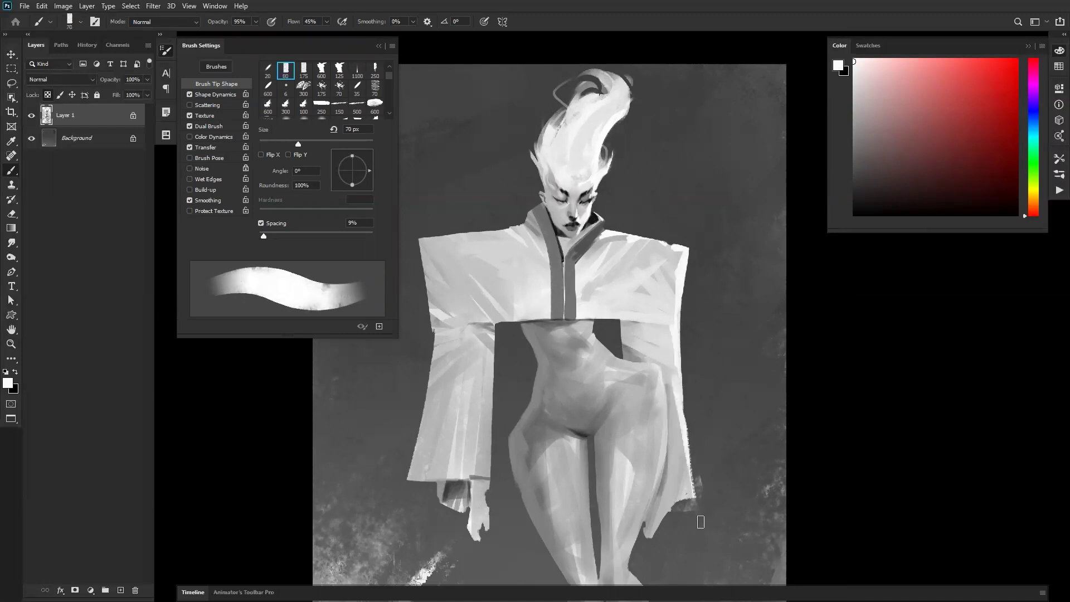
Add a thin white rim highlight to the outer edge of the image-right collar with a brush of about 20 px
drag(599, 251, 610, 283)
alt+click(591, 241)
scroll(592, 199, up, 2)
key(bracketleft)
key(bracketleft)
key(bracketleft)
key(bracketleft)
key(bracketleft)
key(bracketleft)
key(bracketleft)
key(bracketleft)
key(bracketleft)
key(bracketleft)
key(bracketright)
key(bracketright)
key(bracketright)
key(bracketright)
key(bracketright)
key(bracketright)
key(bracketright)
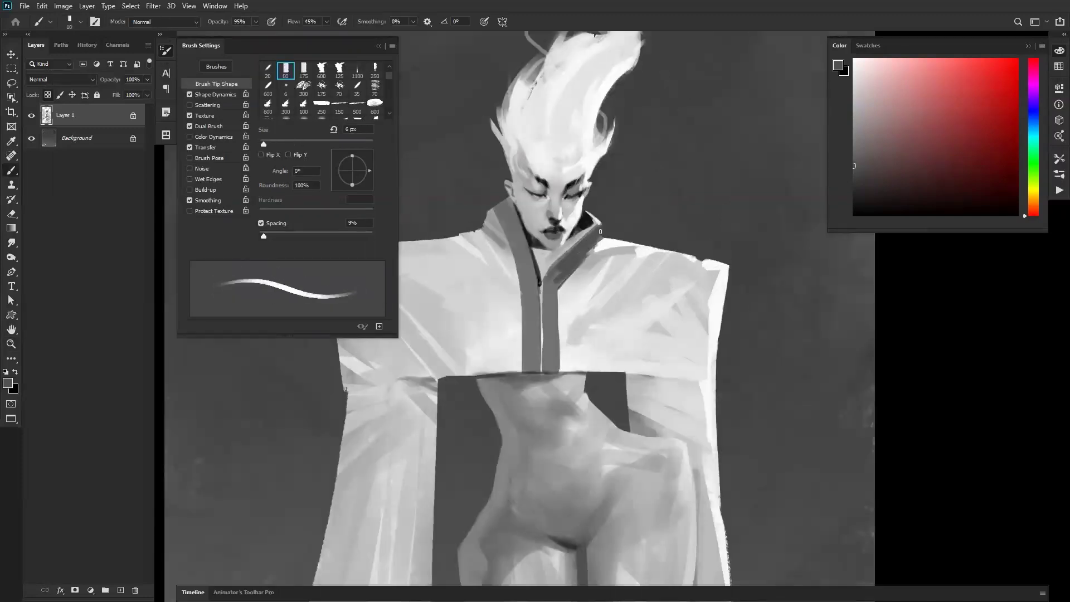
alt+click(602, 226)
key(bracketleft)
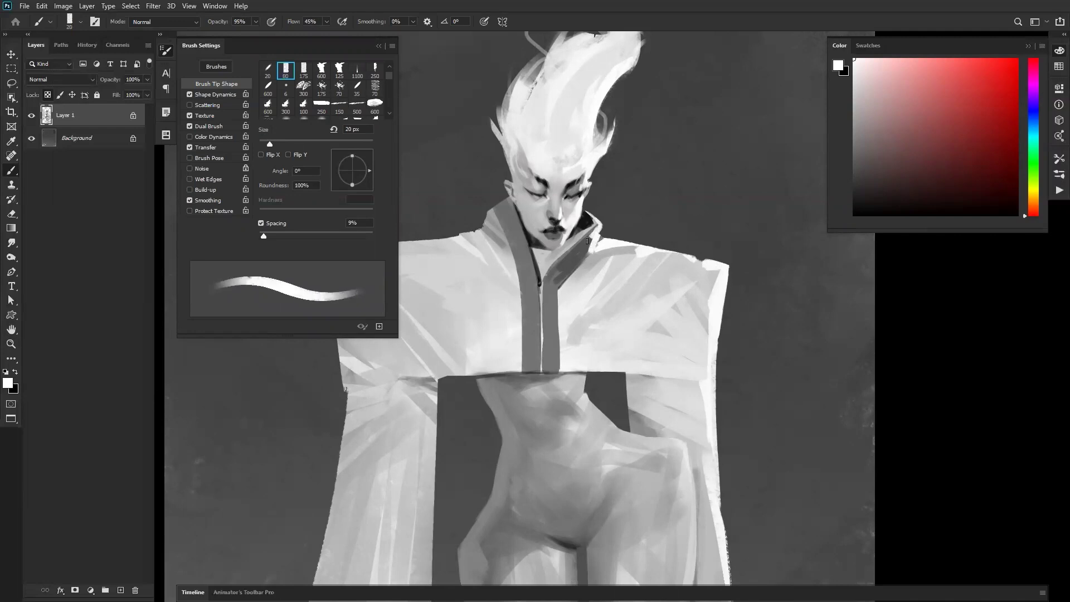
Sample nearby tones and refine the collar's outer edge where it meets the shoulder
alt+click(589, 237)
drag(593, 233, 597, 248)
alt+click(588, 247)
Paint a light patch on the side of the torso just under the jacket hem and blend it with sampled tones at 35 px
key(z)
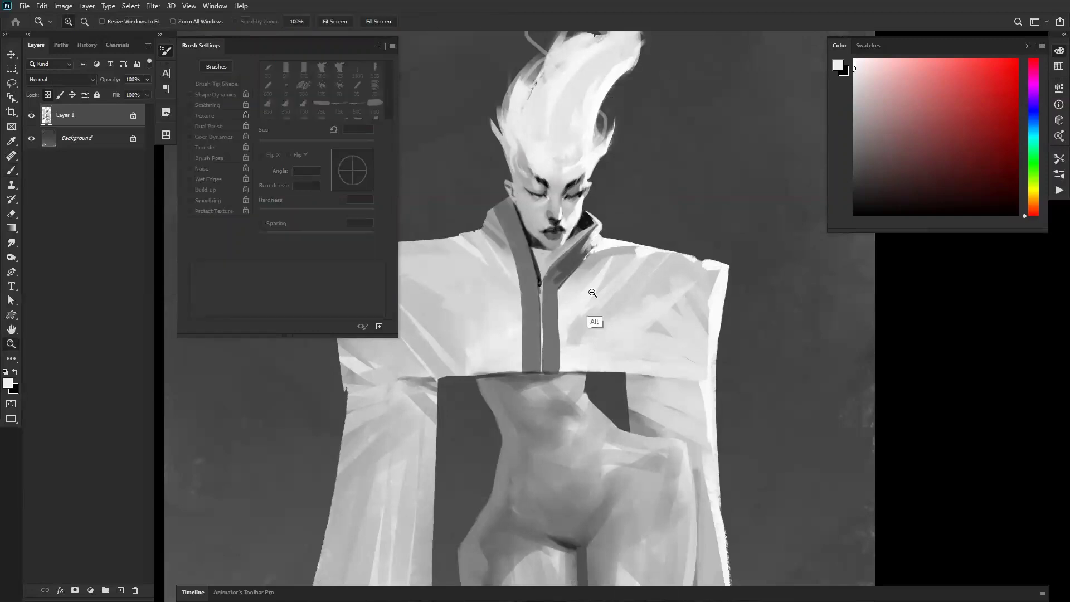
alt+click(592, 302)
alt+click(592, 302)
alt+click(591, 302)
click(608, 316)
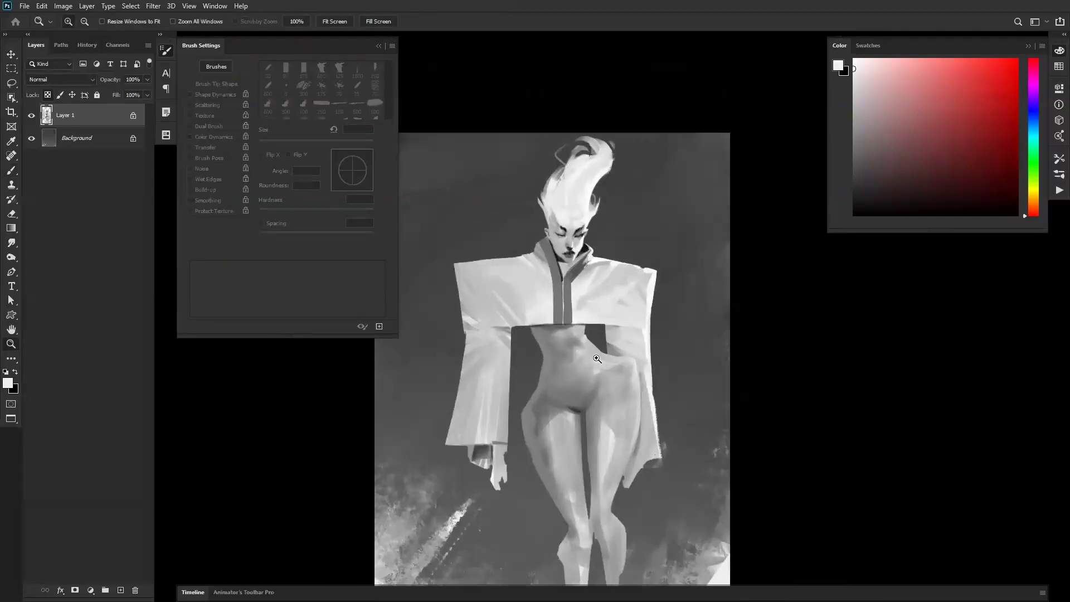
click(569, 349)
key(b)
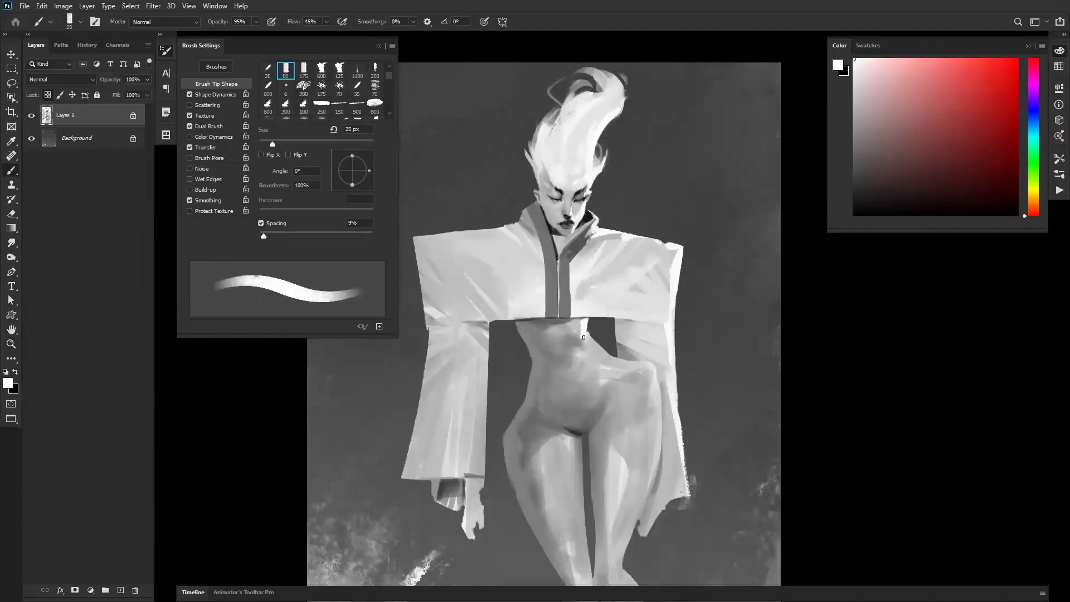
key(bracketright)
key(bracketright)
key(bracketright)
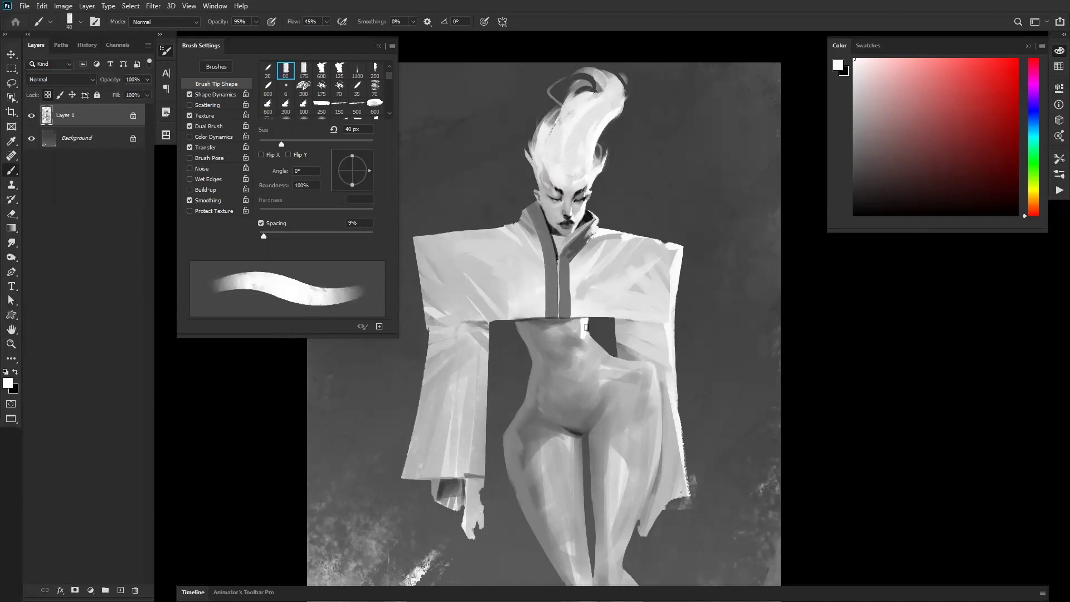
key(bracketleft)
alt+click(576, 332)
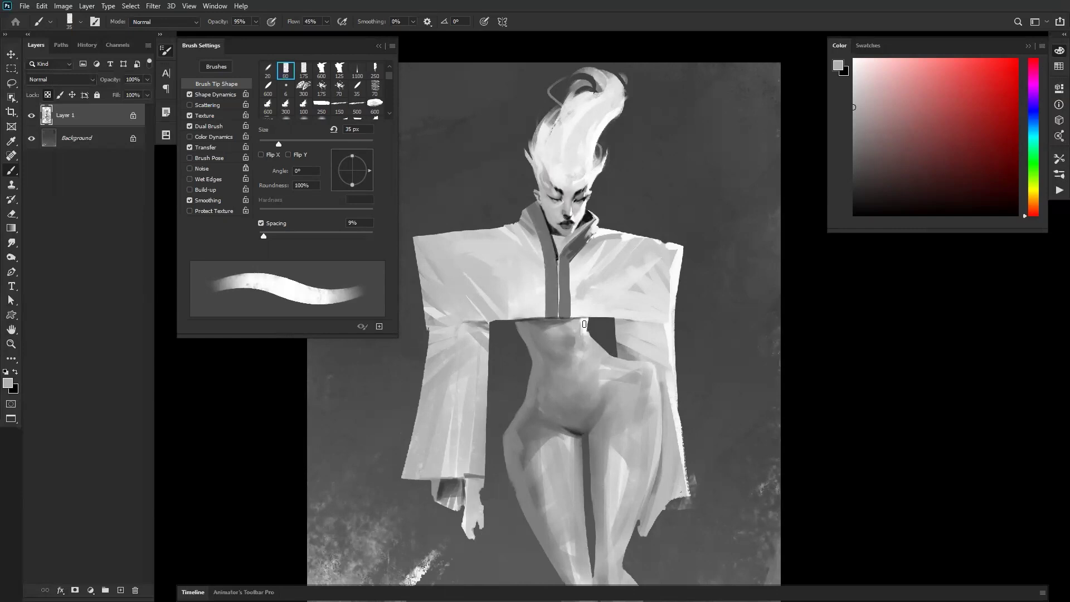
alt+click(585, 324)
alt+click(585, 320)
Extend the white rim highlight along the waist curve to the hip, reducing the brush to 20 px
drag(586, 337, 609, 361)
key(bracketleft)
key(bracketleft)
key(bracketleft)
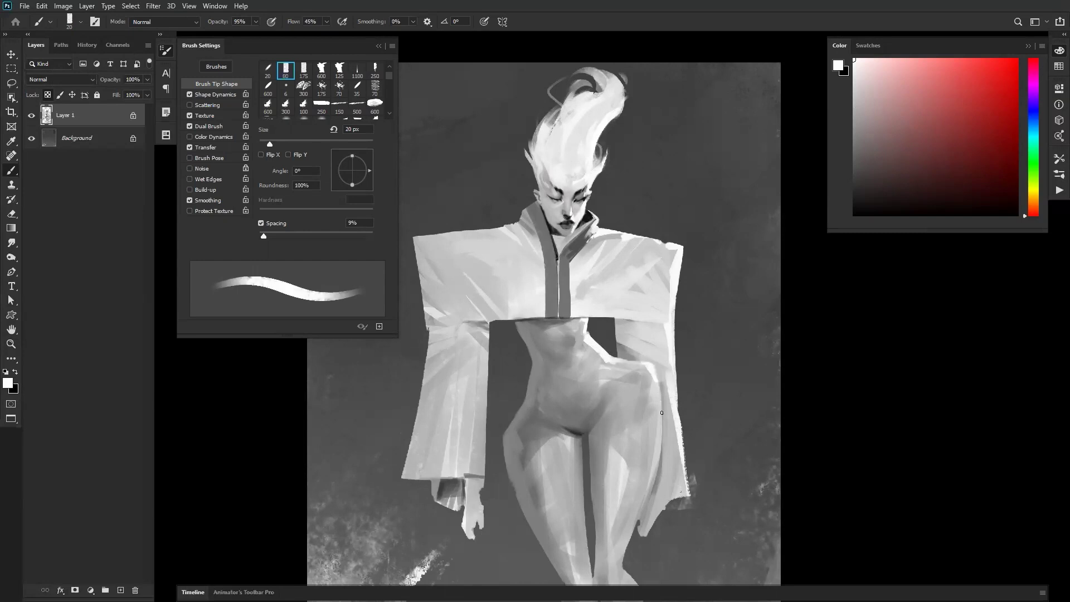
Mirror the canvas to check the figure and touch up the waist highlight in light grey with a 60 px brush
key(z)
alt+click(659, 430)
alt+click(659, 430)
alt+click(660, 430)
key(ctrl+shift+h)
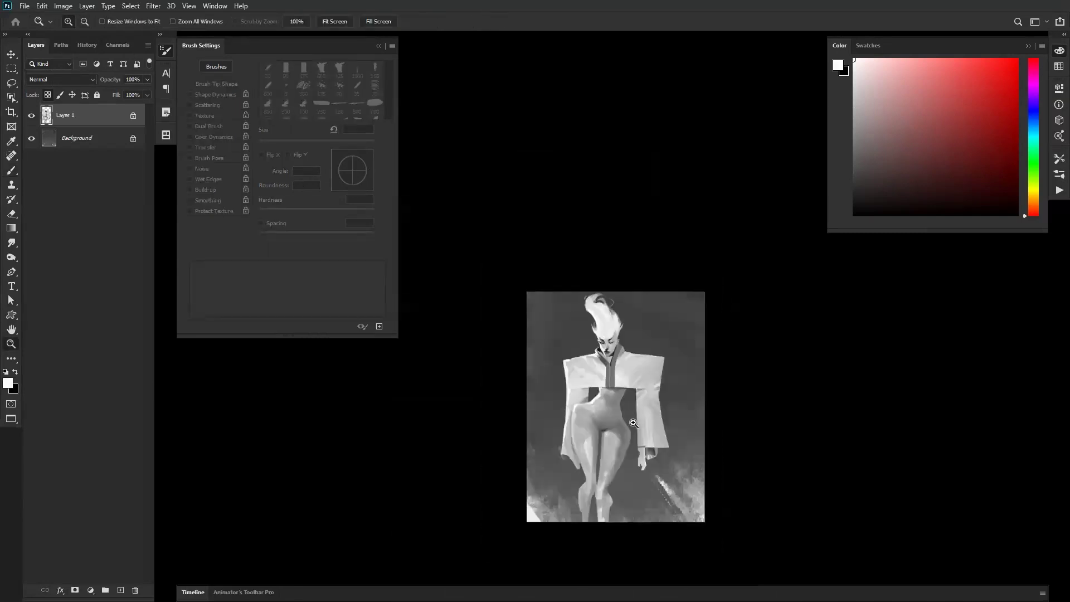
click(634, 423)
key(b)
key(bracketright)
key(bracketright)
key(bracketright)
key(bracketright)
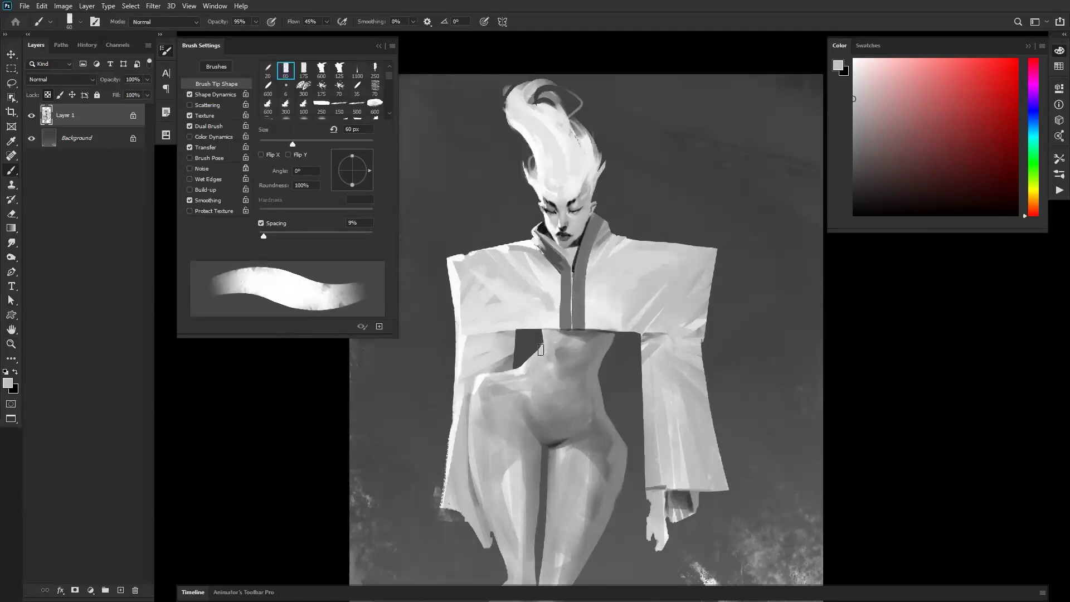
Sample a light grey and soften the jacket beside the collar with the 175 px rectangular brush preset
key(z)
mouse_move(554, 399)
mouse_down()
mouse_move(496, 390)
mouse_move(527, 358)
mouse_up()
key(b)
alt+click(480, 372)
key(bracketright)
key(period)
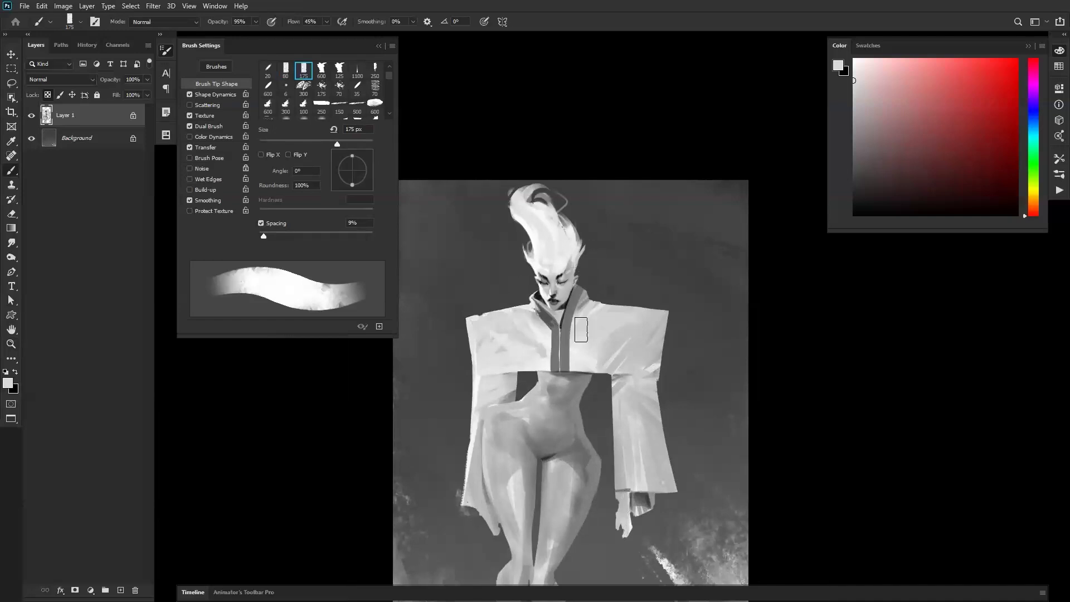
Flip the canvas back to its normal orientation and return to the Brush tool
key(z)
alt+click(588, 350)
alt+click(586, 356)
key(ctrl+shift+h)
key(z)
click(583, 358)
click(584, 357)
key(b)
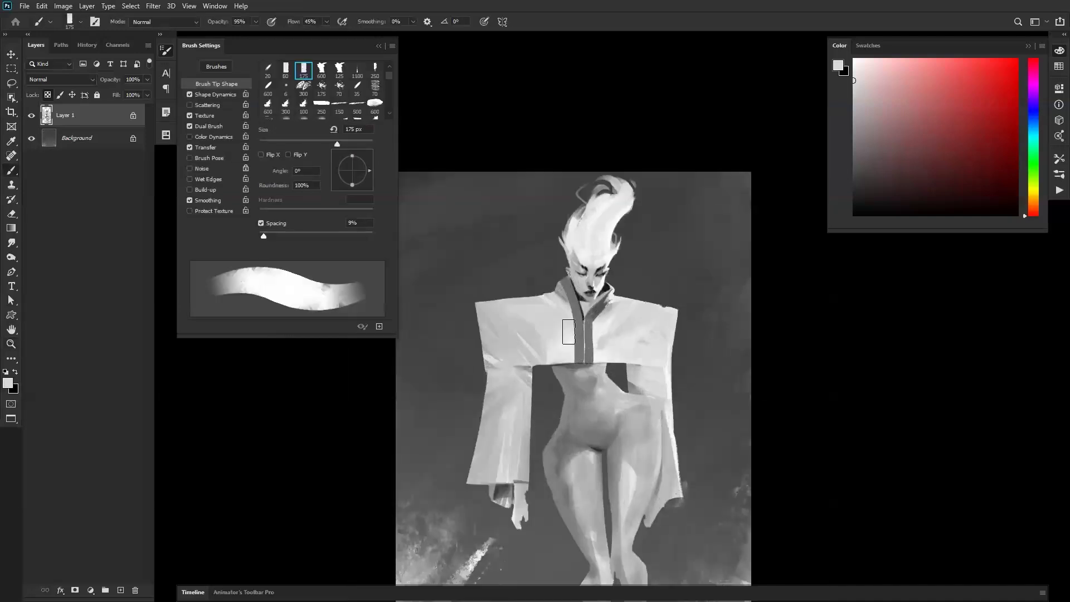
Switch to a soft round brush with 0% hardness from the Standard set, enlarge it greatly, and reset the colours to default black and white
right_click(577, 318)
click(906, 227)
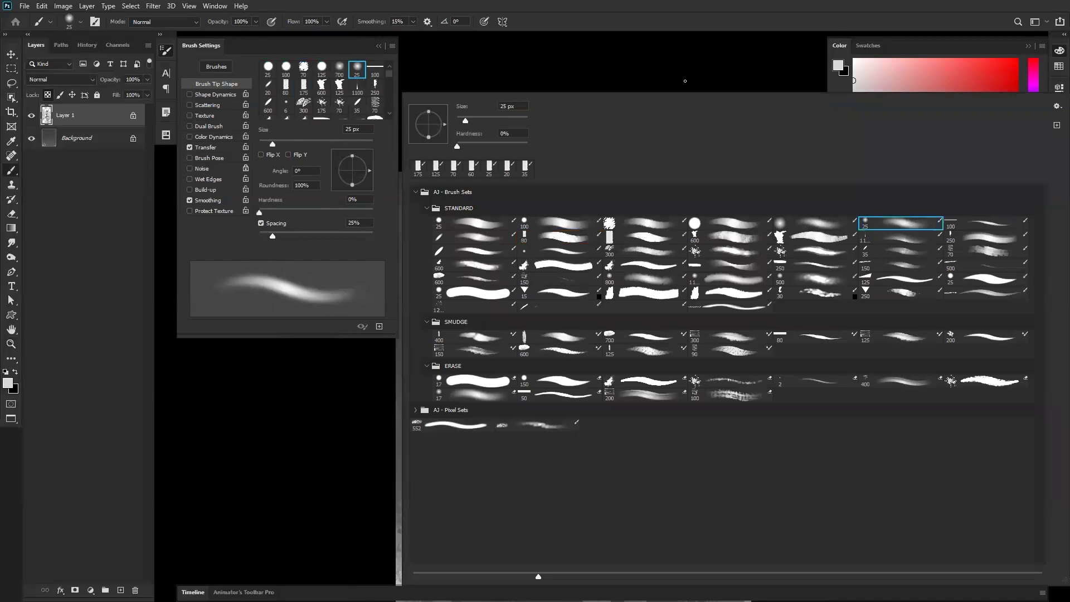
key(Return)
key(bracketright)
key(bracketright)
key(bracketright)
key(bracketright)
key(bracketright)
key(bracketright)
key(bracketright)
key(bracketright)
key(bracketright)
key(bracketright)
key(bracketright)
key(bracketright)
key(bracketright)
key(bracketright)
key(bracketright)
key(bracketright)
key(bracketright)
key(bracketright)
key(d)
Try darkening the image-left sleeve with a large soft black stroke, undo it, and reduce the brush to 700 px
drag(483, 334, 493, 498)
key(ctrl+z)
key(bracketleft)
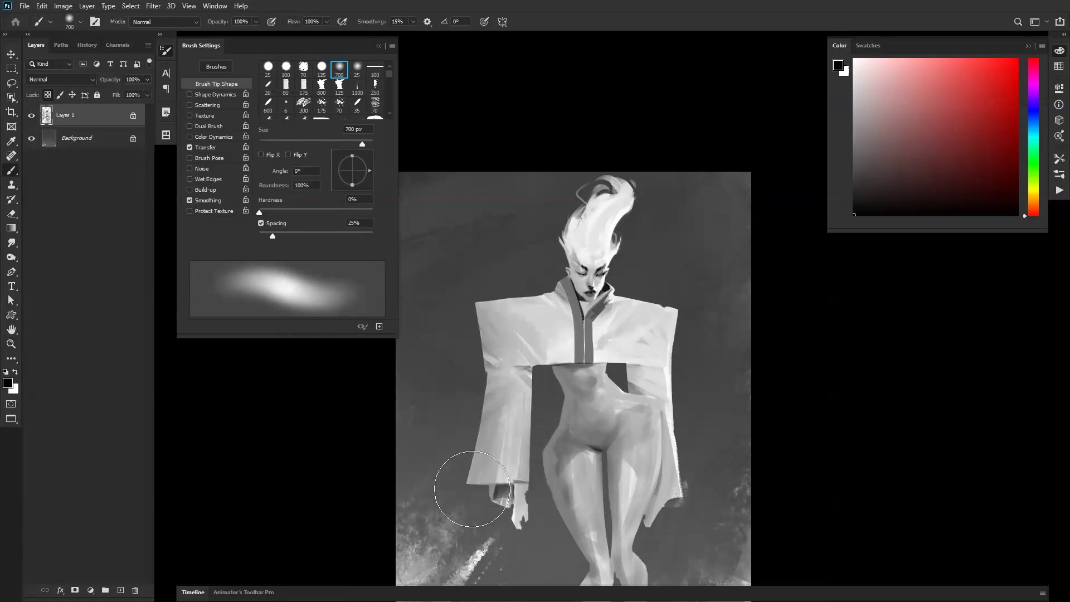
Bring the soft black brush down to 250 px and undo the last stroke
key(bracketleft)
key(bracketleft)
key(bracketleft)
key(bracketleft)
key(bracketleft)
key(bracketleft)
key(bracketleft)
key(bracketleft)
key(bracketleft)
key(bracketleft)
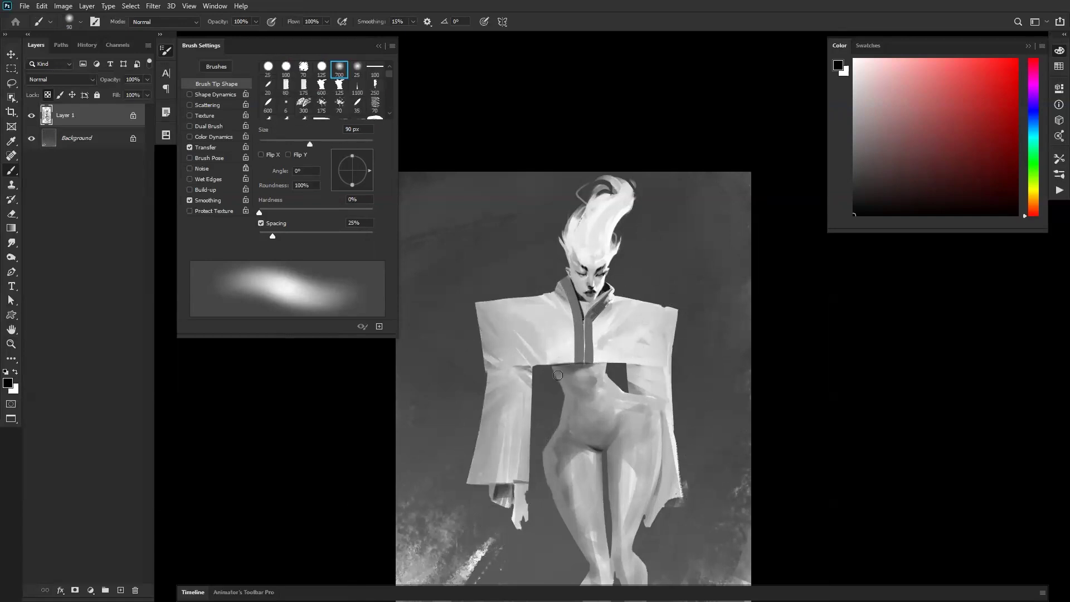
key(bracketright)
key(bracketright)
key(bracketright)
key(bracketright)
key(bracketright)
key(bracketright)
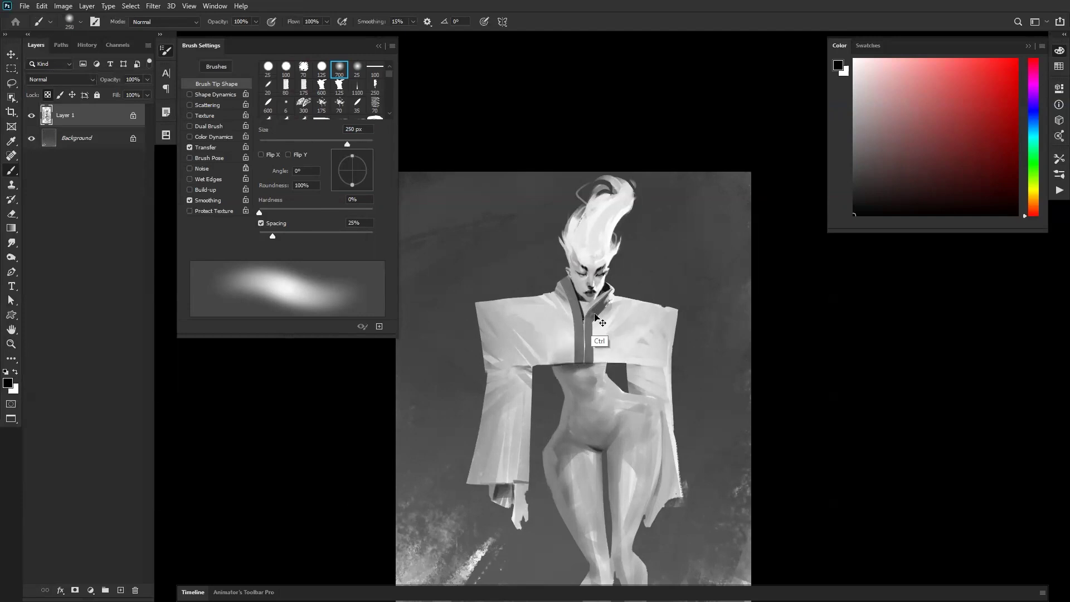
key(ctrl+z)
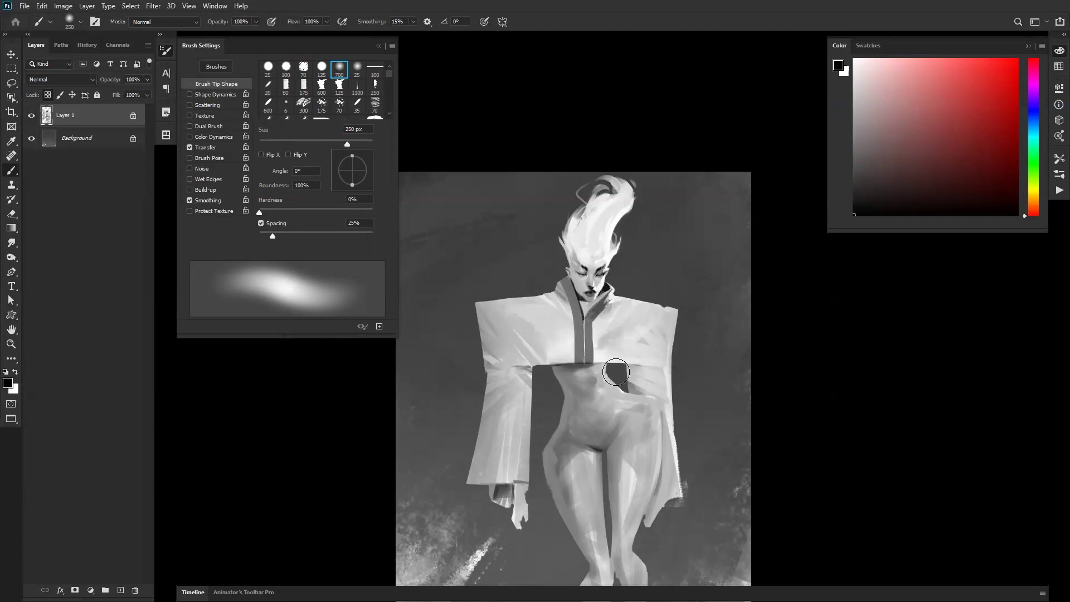
Reduce the soft brush to 175 px and softly shade the jacket's image-right panel above the hem
key(bracketleft)
key(bracketleft)
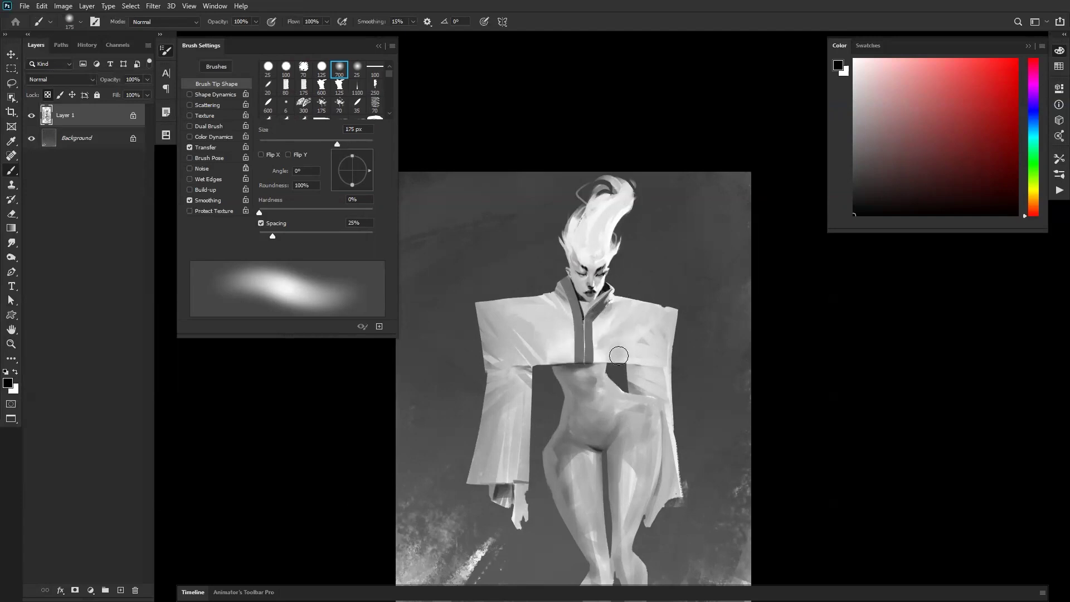
drag(617, 359, 628, 329)
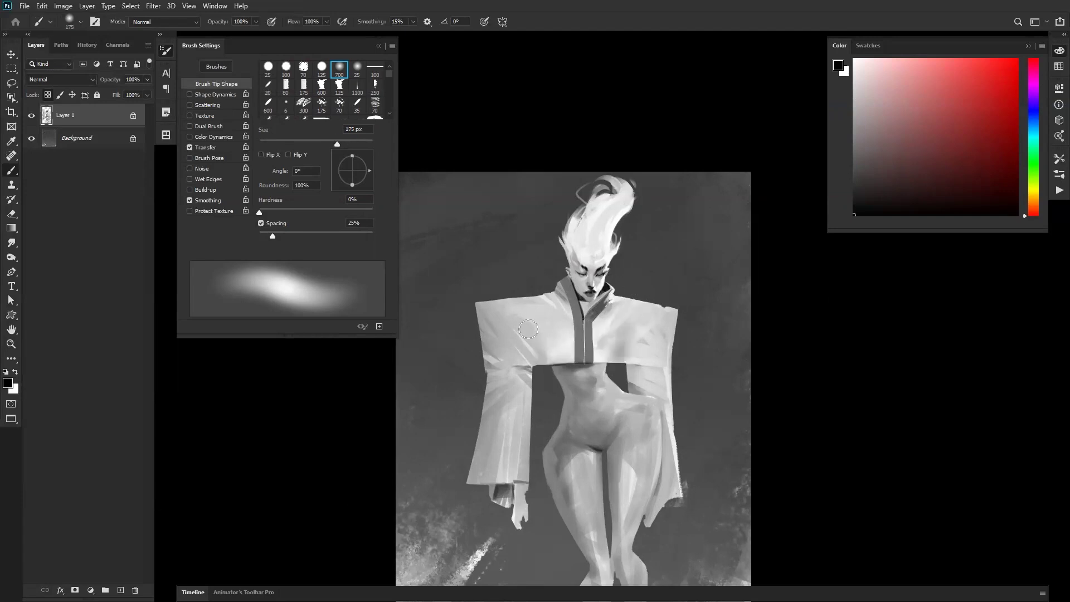
key(z)
alt+click(630, 361)
alt+click(630, 361)
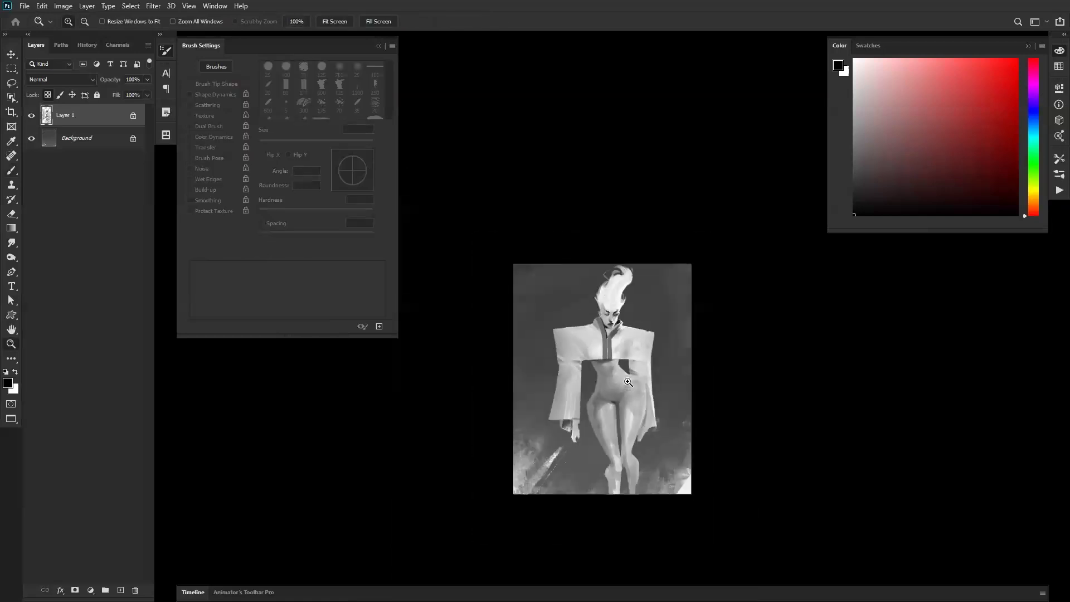
click(630, 377)
click(631, 377)
Enlarge the soft round brush to 500 px with 0% hardness and softly shade the legs
key(bracketright)
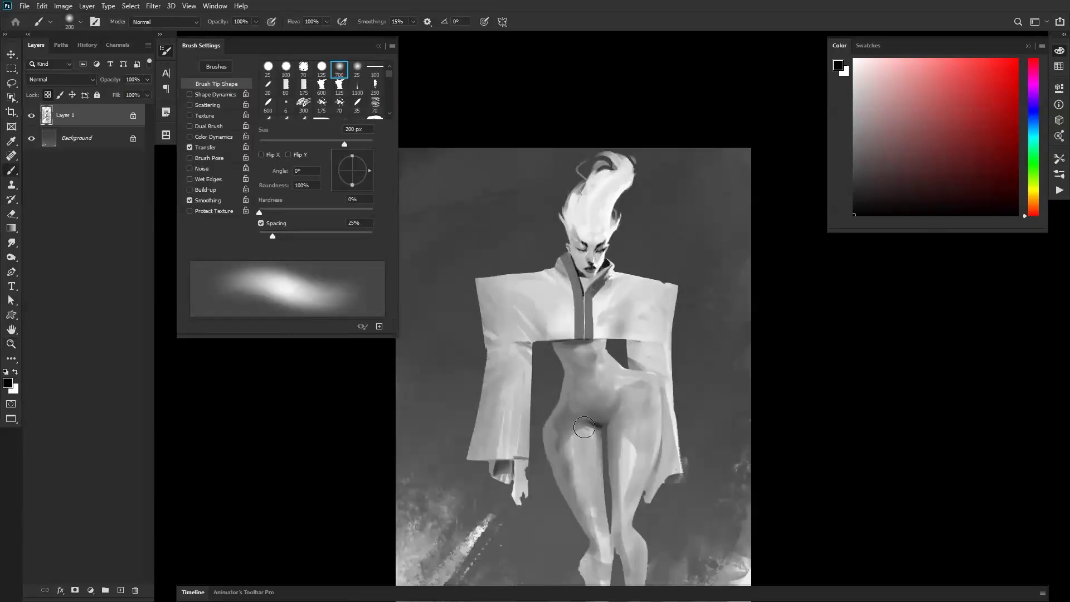
key(bracketright)
key(bracketright)
key(bracketright)
key(bracketright)
key(bracketright)
key(bracketright)
key(bracketright)
key(bracketright)
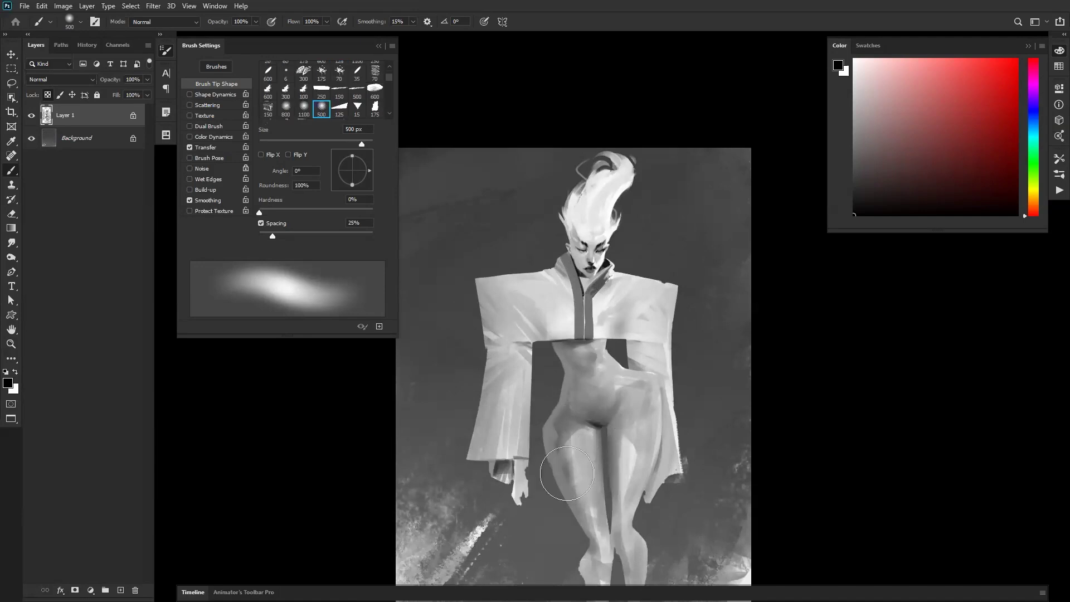
drag(602, 505, 544, 414)
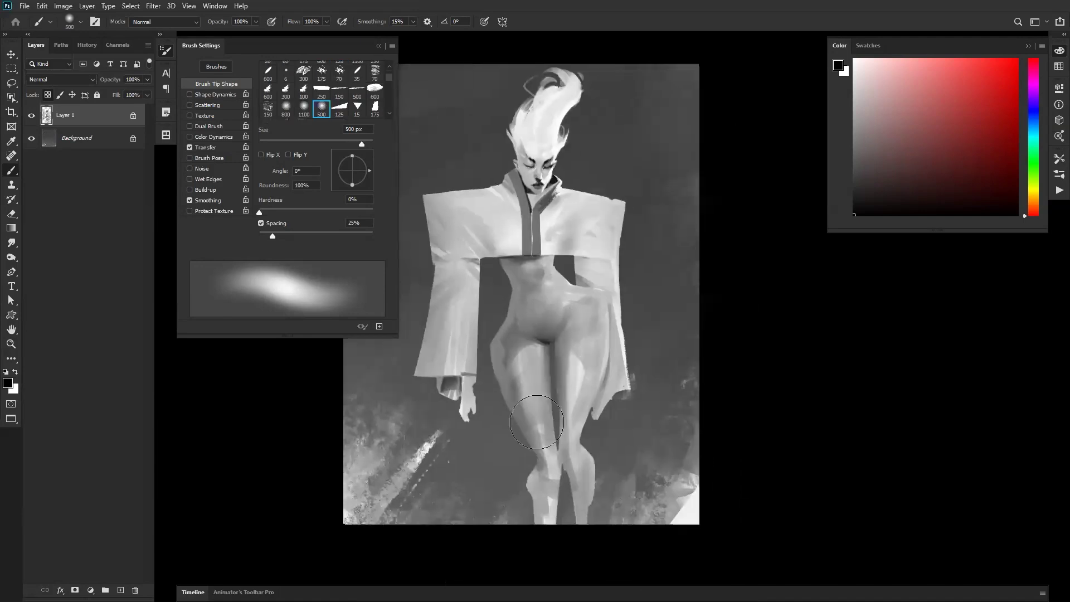
Switch to the 80 px textured rectangular brush from the Standard set and trim the outline of the image-left lower leg
key(e)
key(b)
right_click(530, 447)
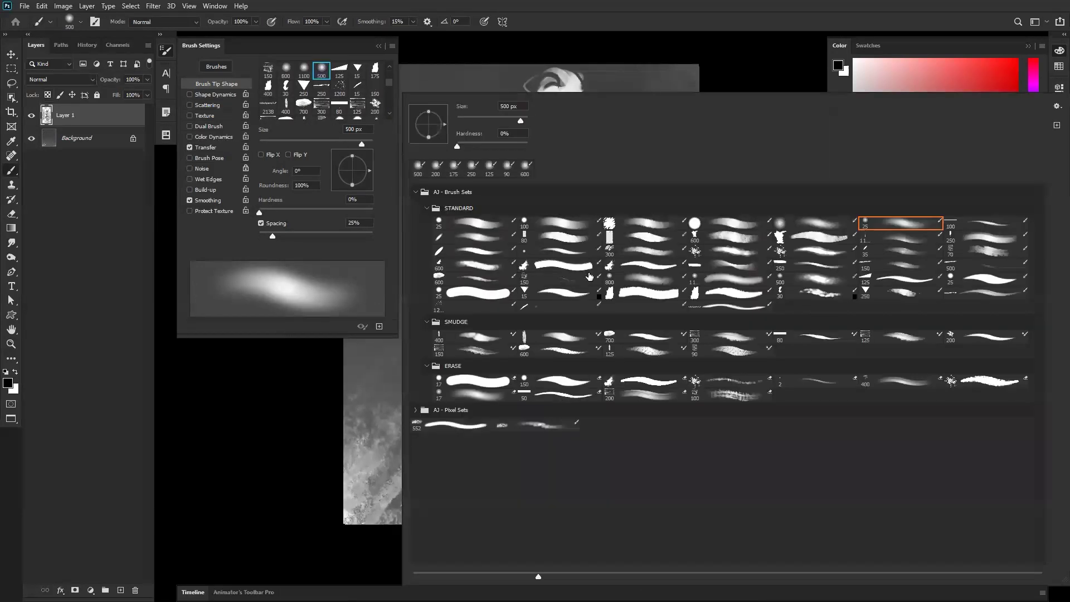
double_click(564, 241)
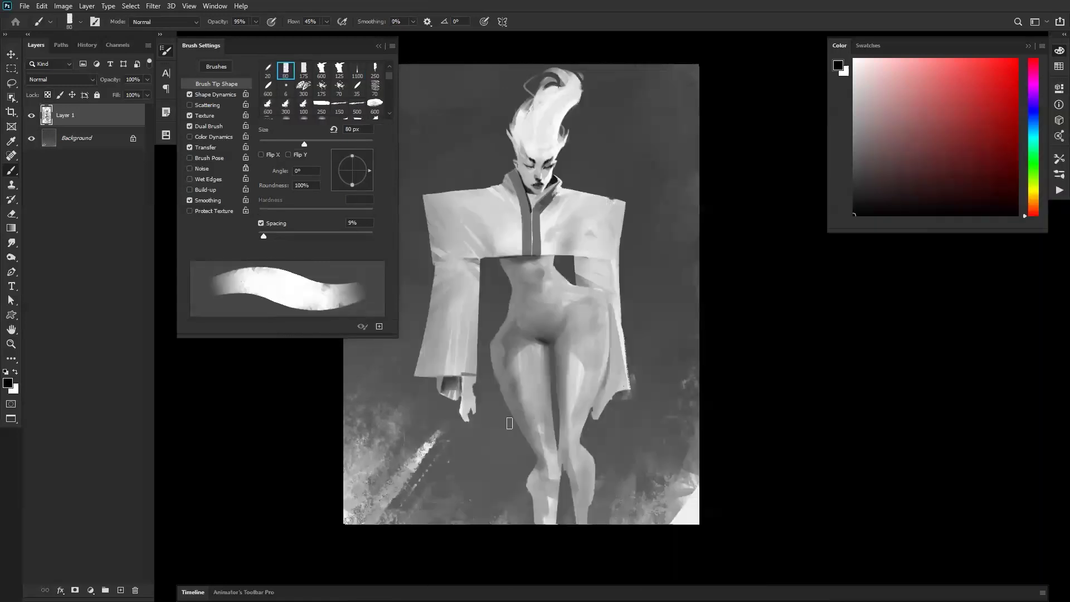
mouse_move(522, 461)
mouse_down()
mouse_move(541, 495)
mouse_move(531, 462)
mouse_move(542, 546)
mouse_up()
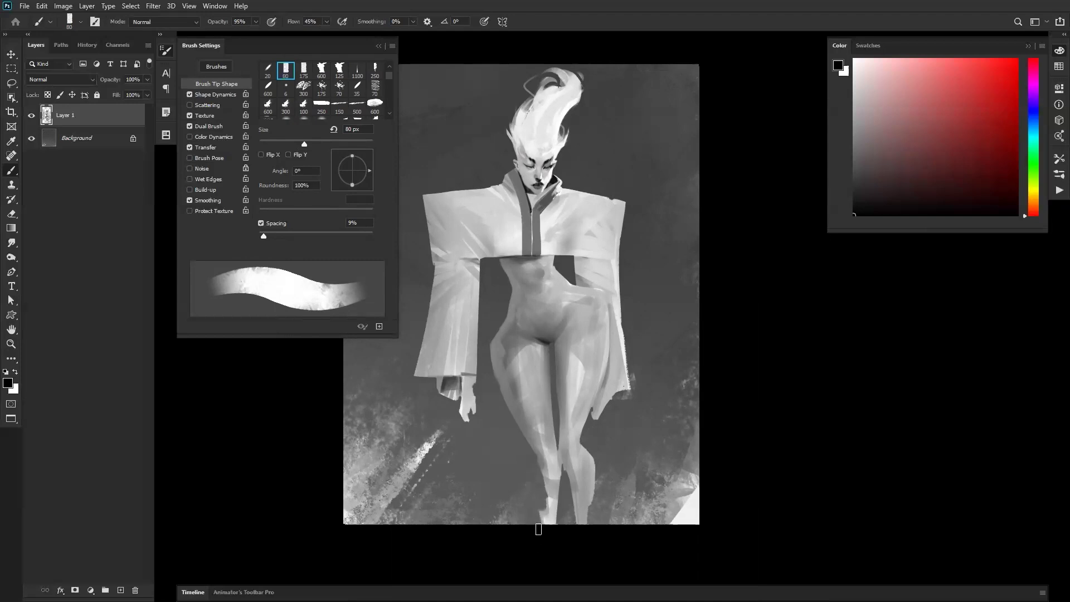
Sample a mid grey from the leg and repaint the image-left knee and shin with it
alt+click(539, 479)
mouse_move(542, 452)
mouse_down()
mouse_move(544, 491)
mouse_move(561, 518)
mouse_up()
key(e)
key(b)
Cycle through the screen modes to view the painting full screen, and return to the standard workspace
key(f)
key(f)
key(f)
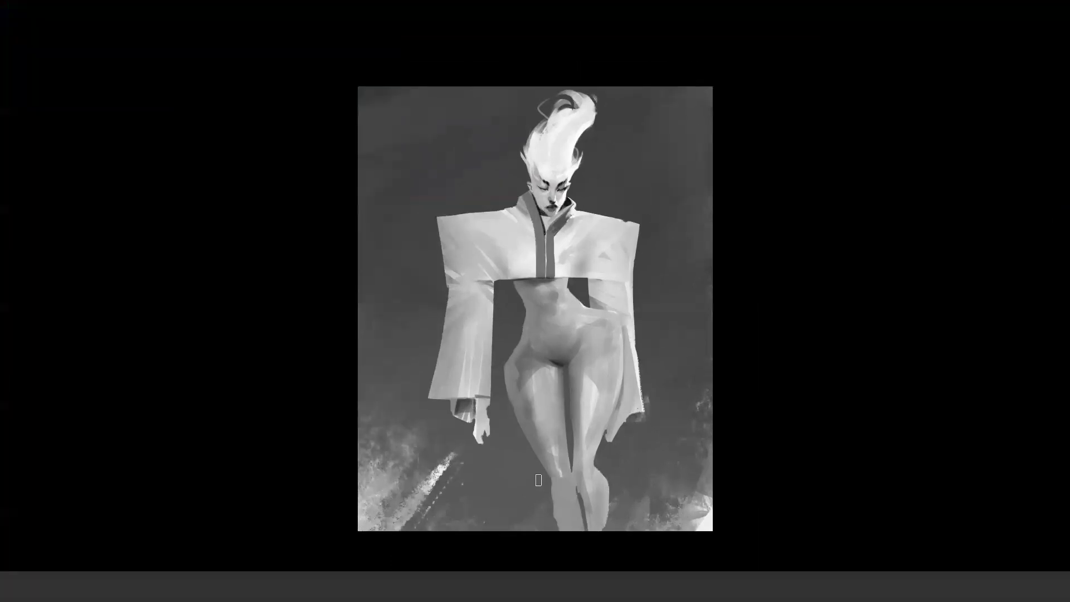
key(f)
key(f)
key(f)
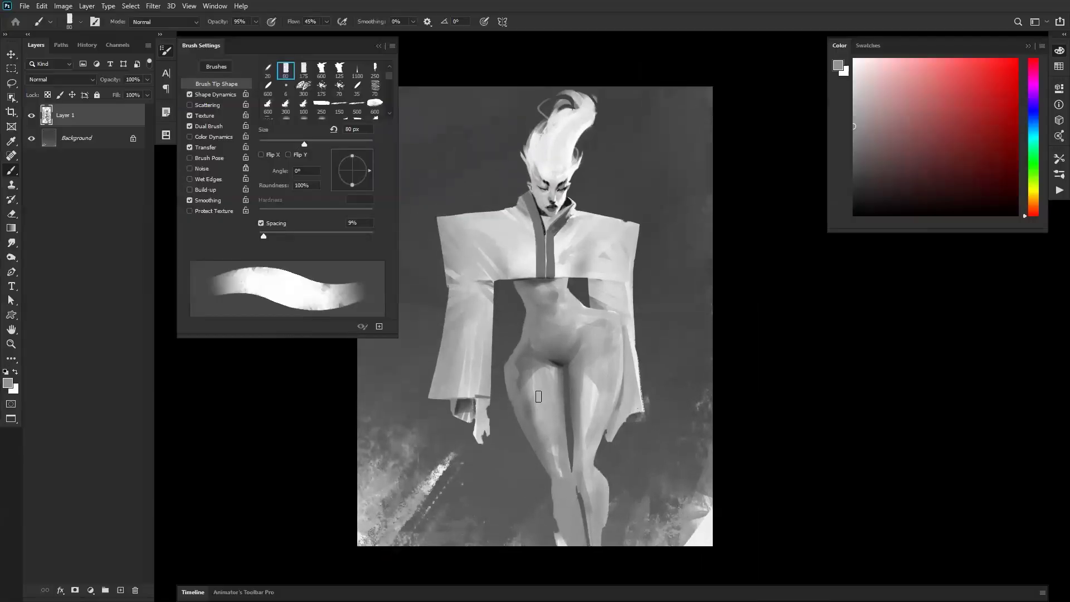
Open the keyboard shortcuts settings and review the shortcuts assigned to the tools and brush commands
click(42, 6)
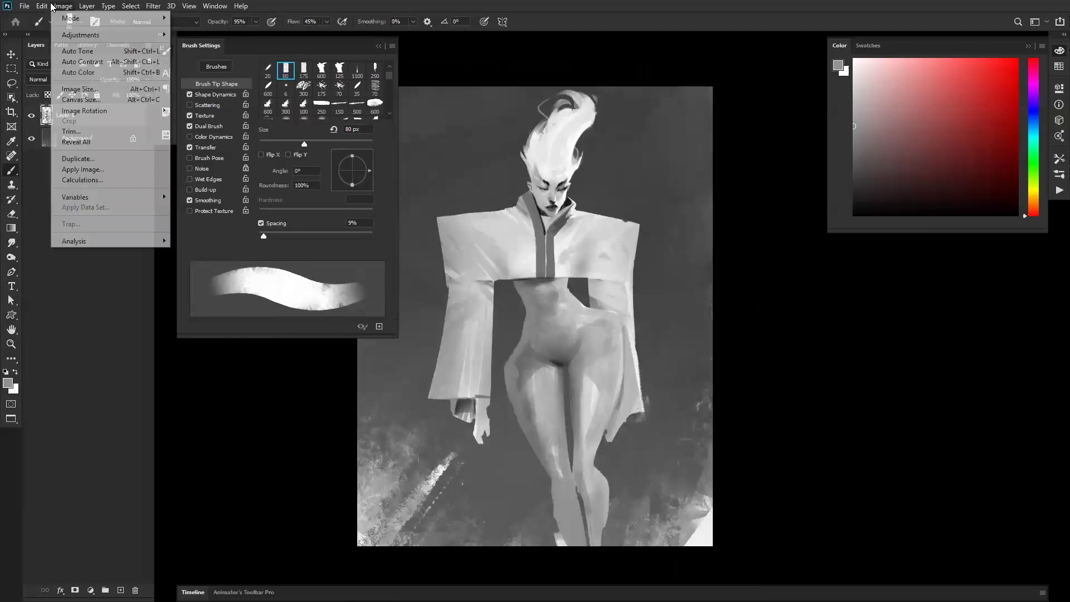
click(78, 428)
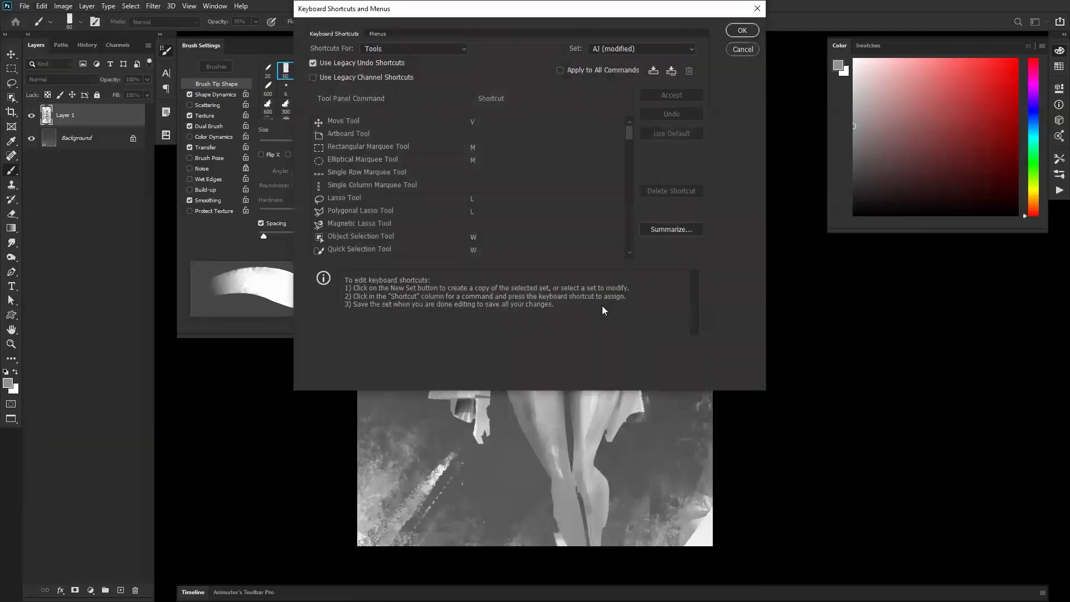
scroll(557, 194, down, 5)
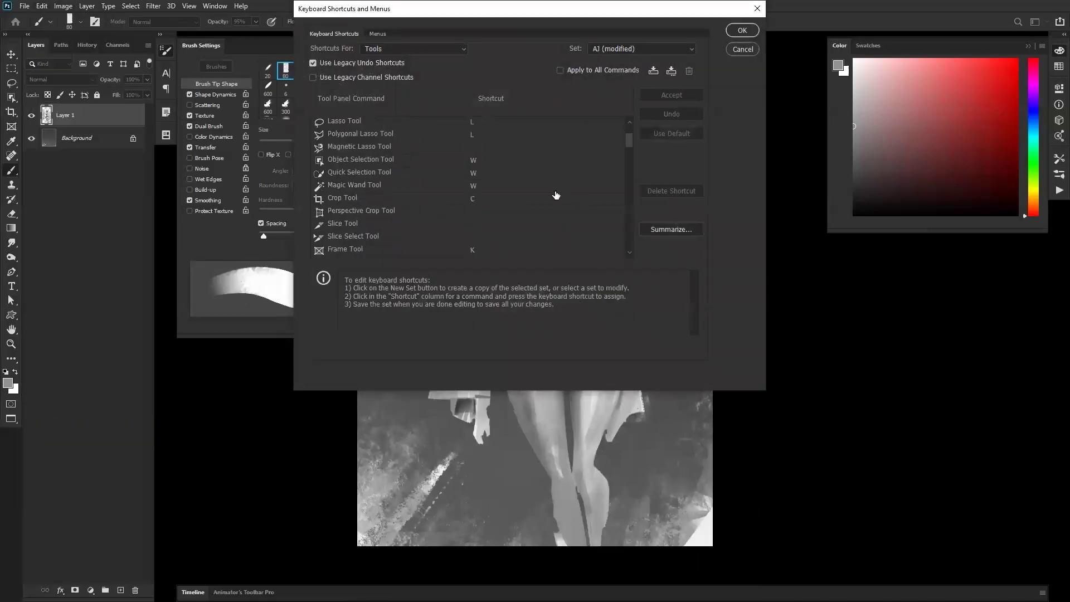
scroll(552, 195, down, 3)
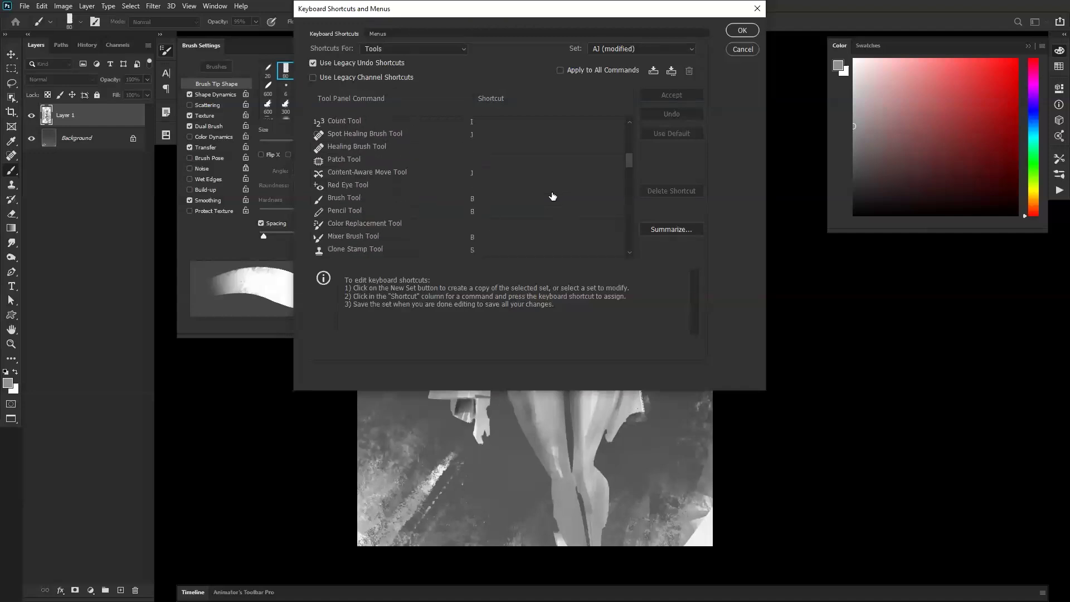
scroll(552, 196, down, 4)
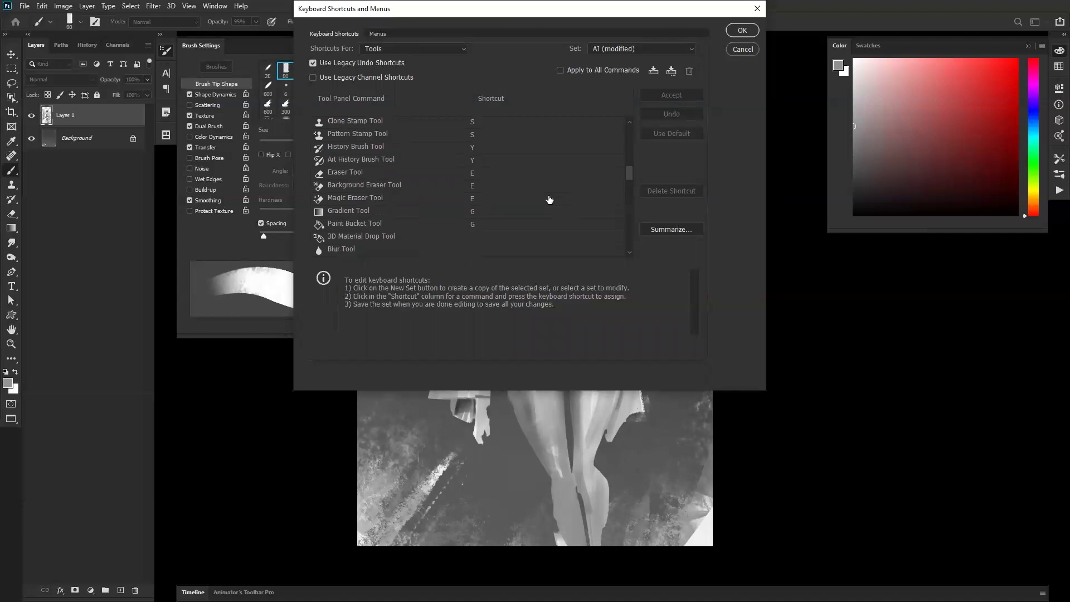
scroll(543, 207, down, 3)
scroll(531, 233, down, 6)
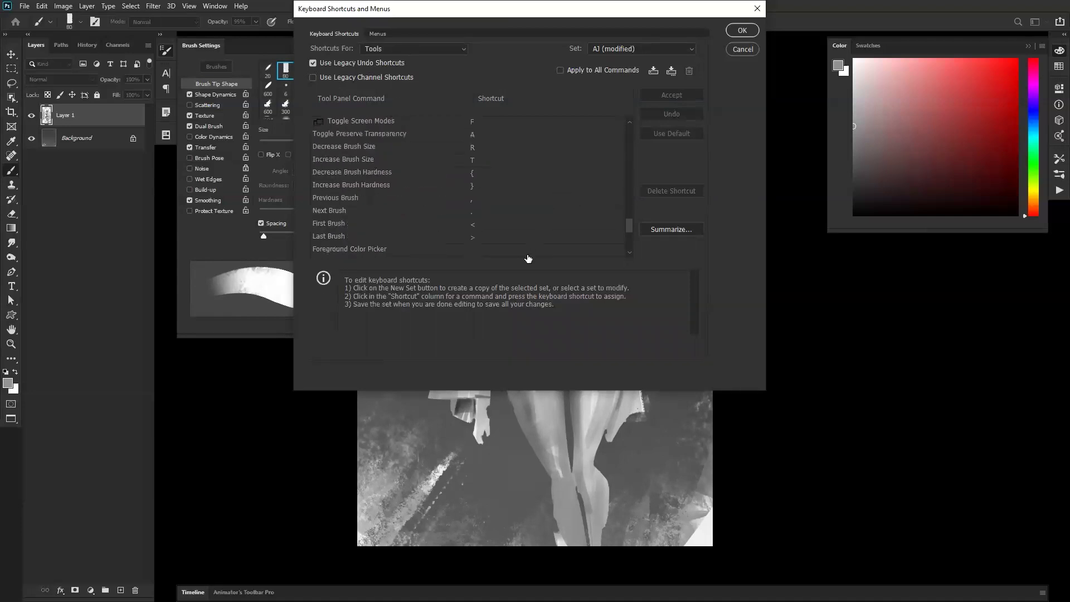
scroll(528, 259, down, 1)
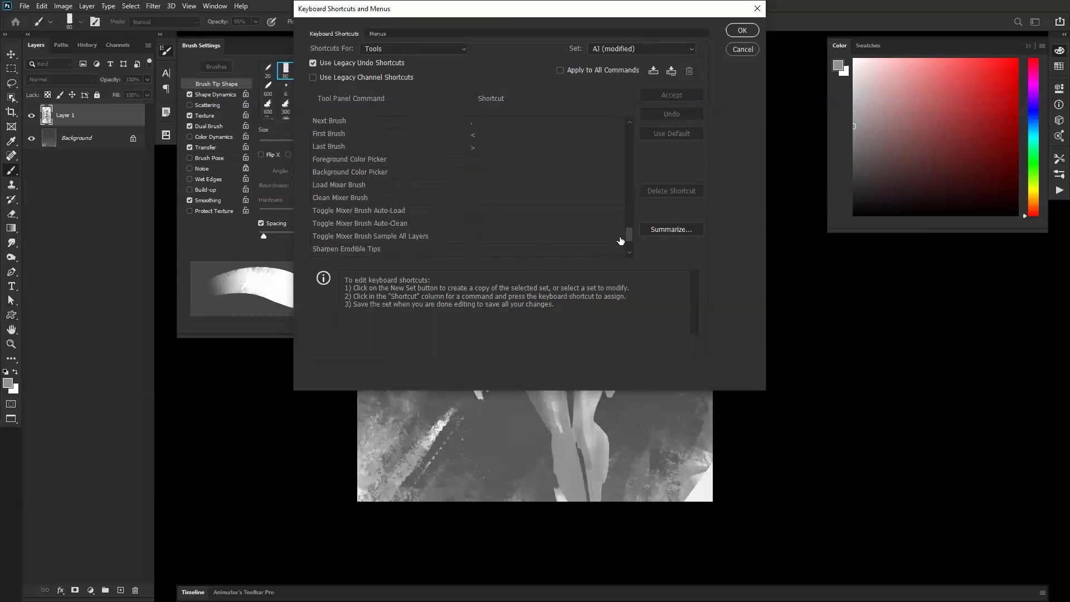
drag(627, 233, 623, 124)
Check the Panel Menus and Taskspaces shortcut categories and leave the shortcut settings without changes
click(435, 50)
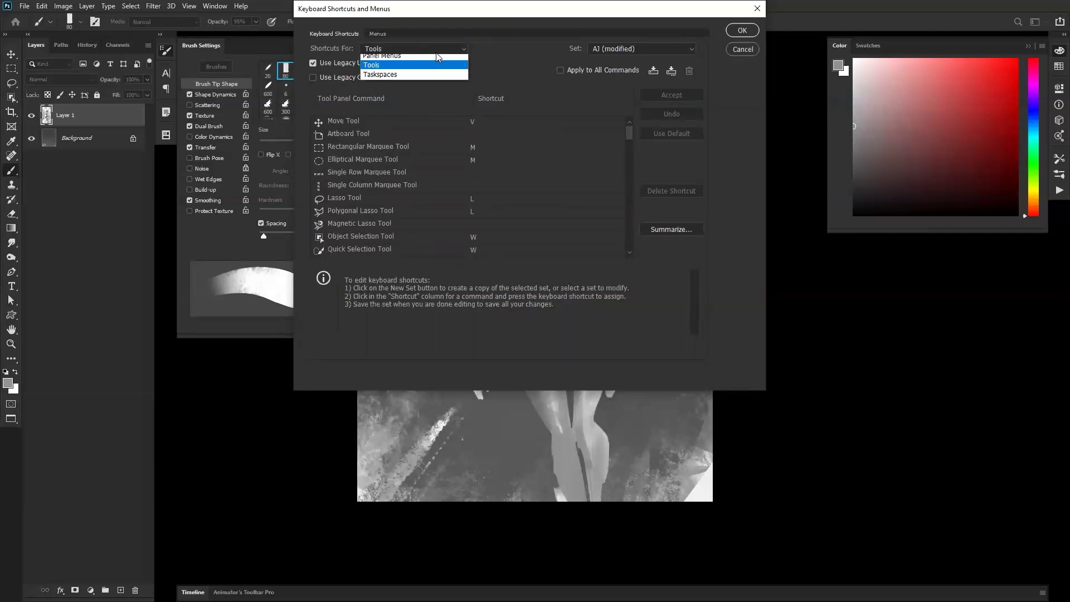
click(419, 70)
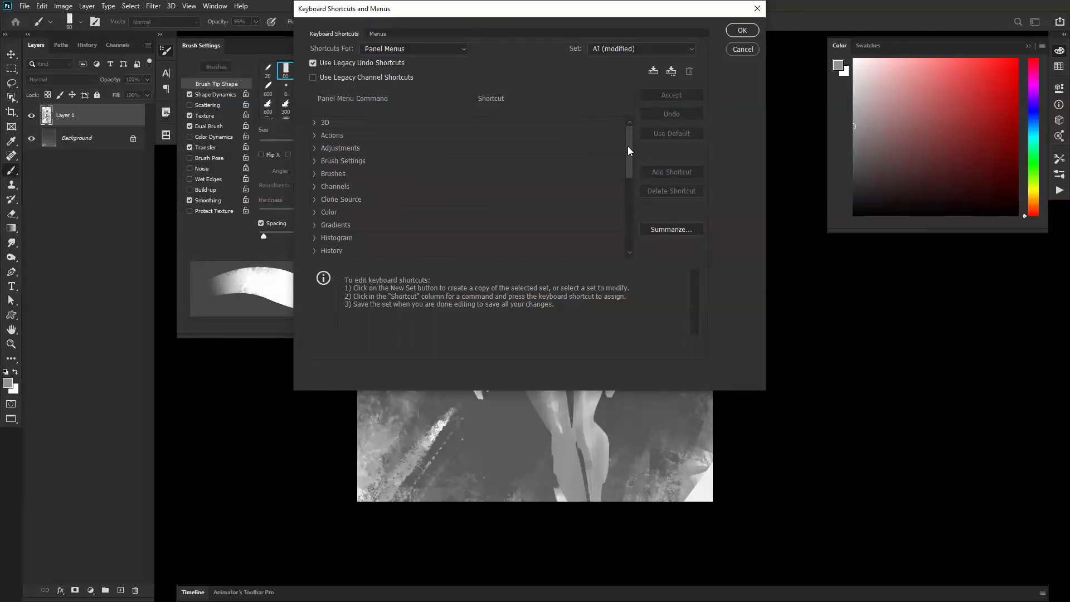
click(427, 49)
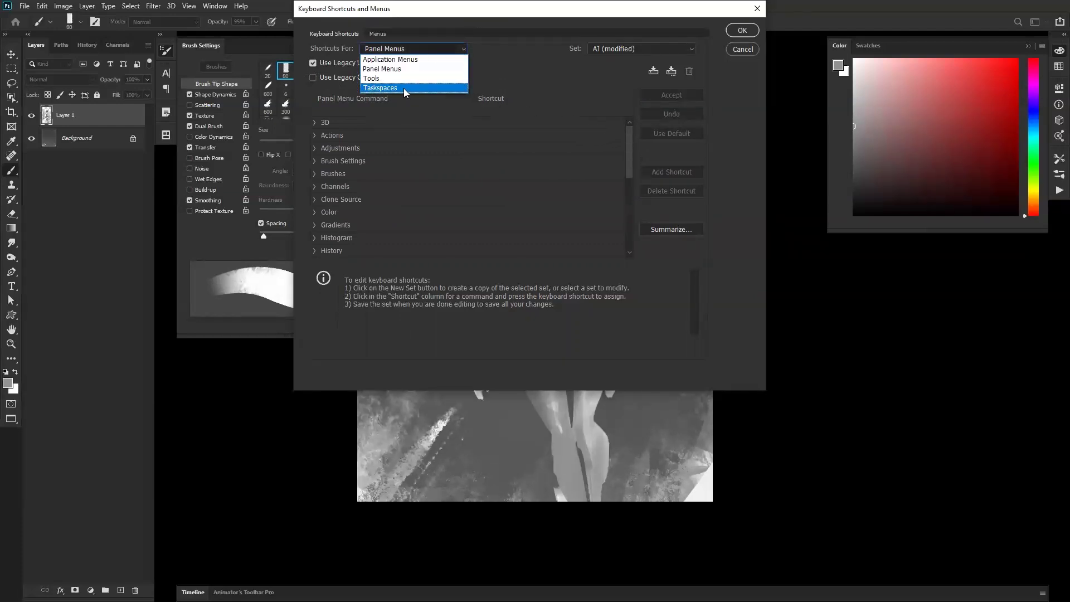
click(403, 88)
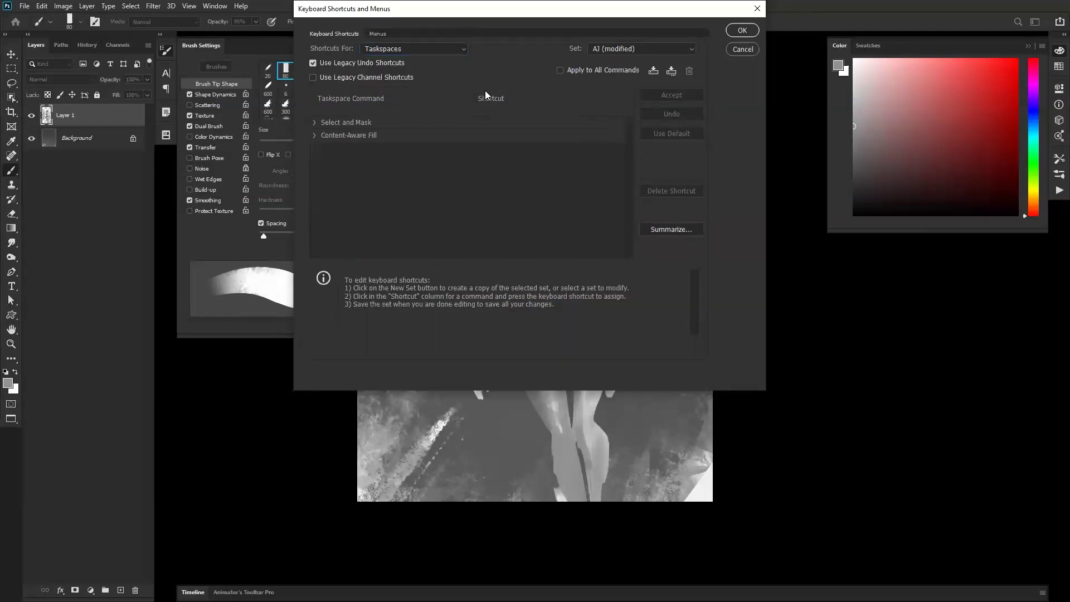
click(748, 49)
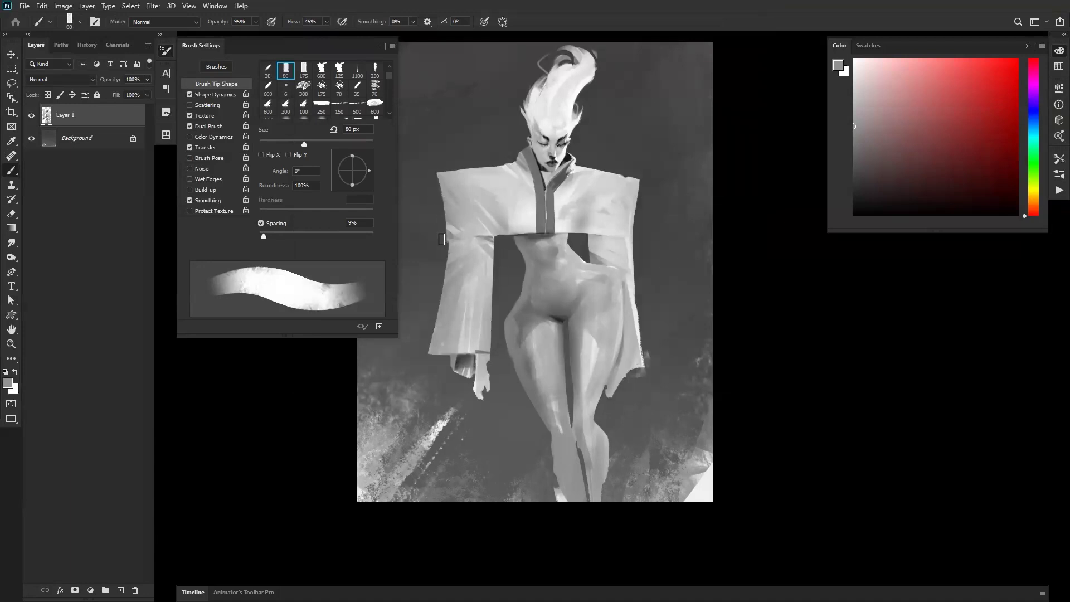
Sample a light grey from the jacket, enlarge the brush to 150 px and flip the canvas horizontally
key(ctrl+alt)
alt+click(517, 218)
key(])
key(])
key(bracketright)
key(bracketright)
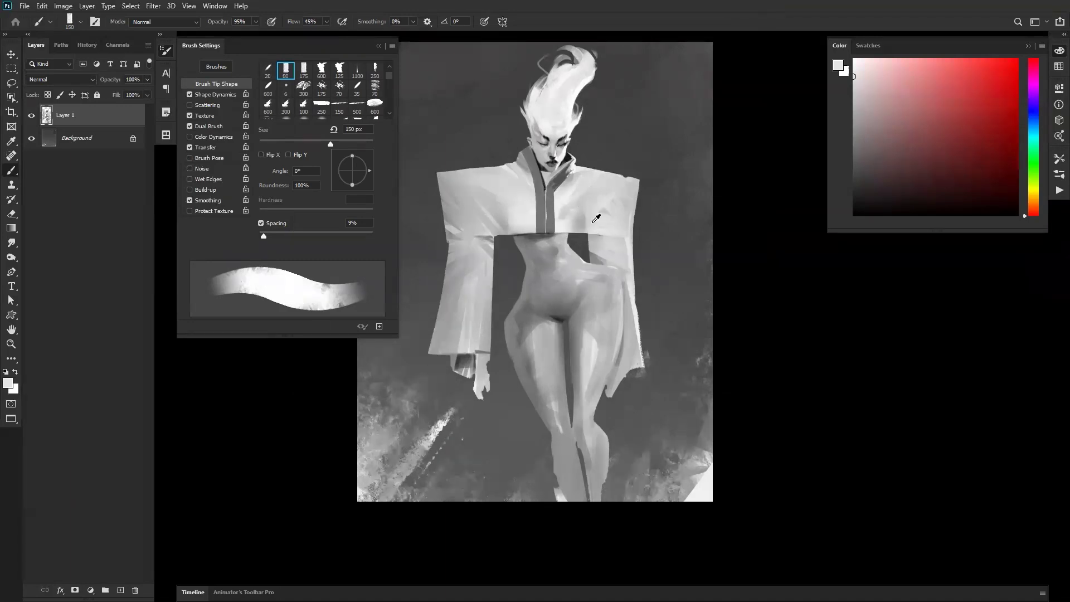
ctrl+alt+click(575, 299)
ctrl+alt+click(577, 299)
ctrl+alt+click(578, 301)
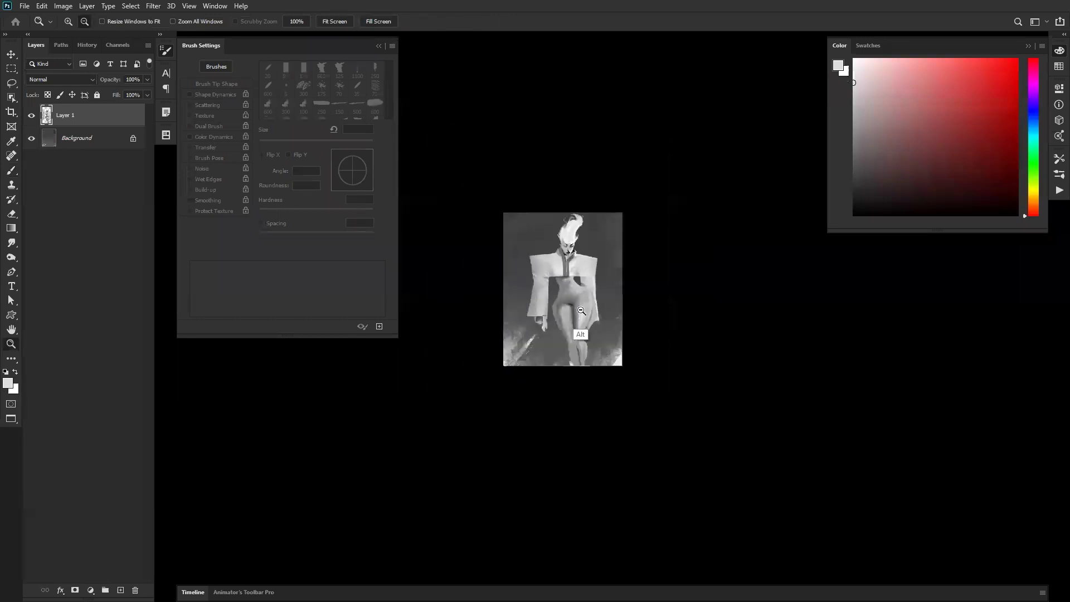
key(ctrl+shift+h)
ctrl+click(587, 279)
ctrl+click(588, 277)
ctrl+click(588, 275)
Try light and mid grey strokes sampled from the jacket across its chest panels, and undo them
alt+click(471, 262)
alt+click(483, 239)
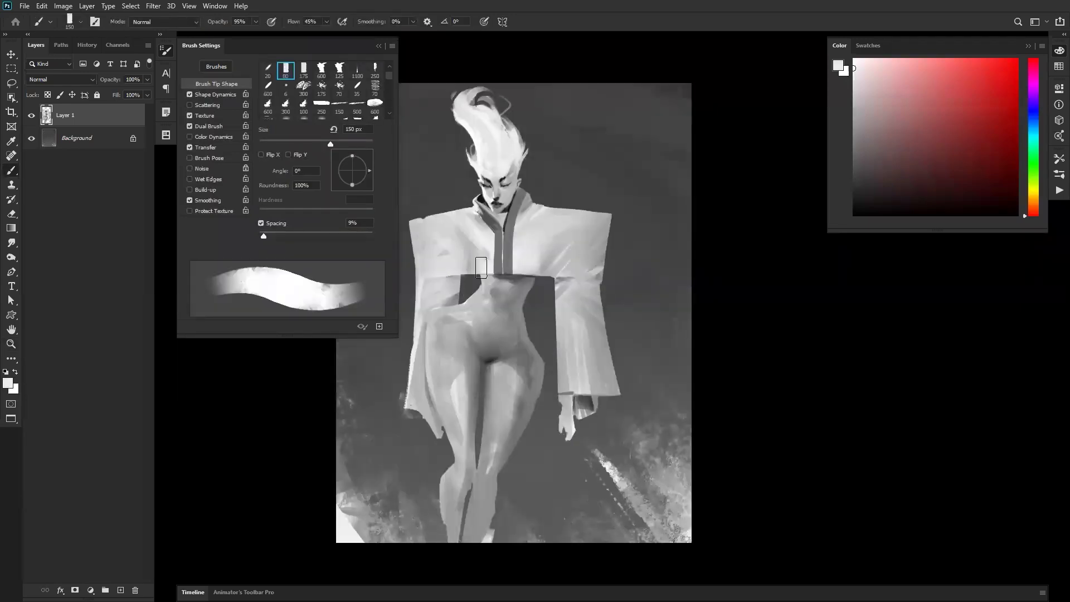
mouse_move(454, 240)
mouse_down()
mouse_move(466, 267)
mouse_move(453, 259)
mouse_move(454, 234)
mouse_up()
key(ctrl+z)
key(ctrl+z)
alt+click(469, 248)
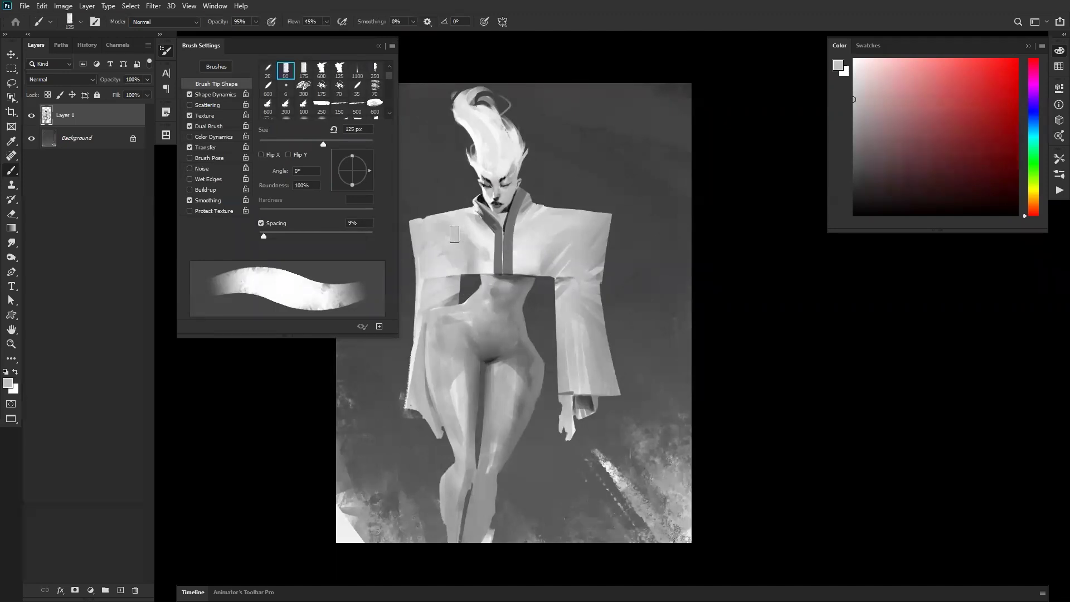
drag(550, 251, 590, 218)
key(ctrl+z)
Sample a near-white grey, brighten the jacket beside the collar and flip the canvas back to its normal orientation
alt+click(483, 239)
drag(488, 240, 477, 268)
key(ctrl+shift+h)
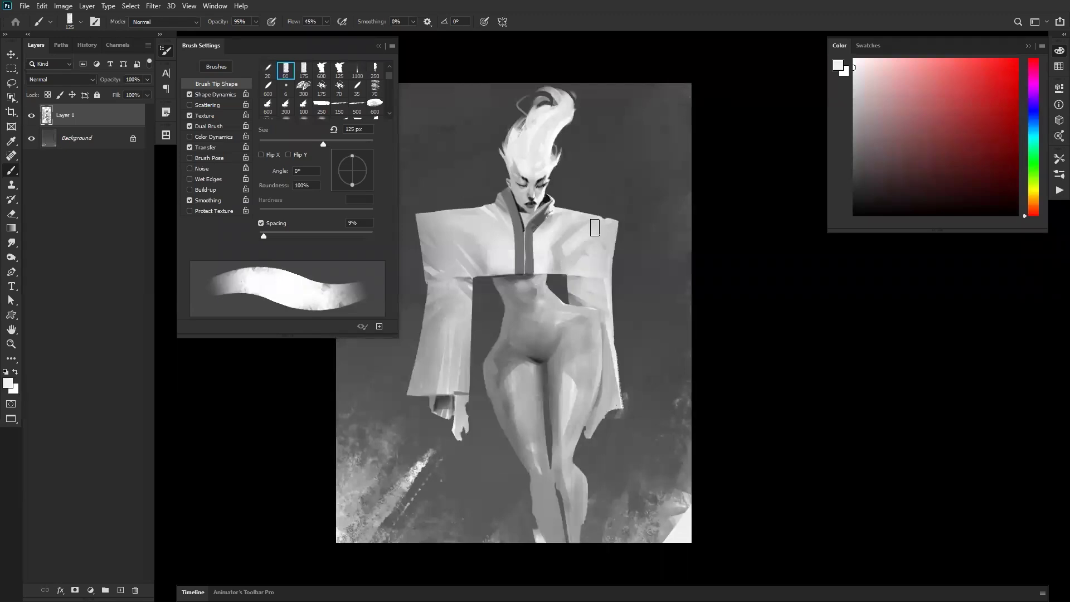
Lock the layer's transparent pixels and blend sampled greys into the jacket's image-right panel, keeping the 150 px rectangular brush
key(slash)
alt+click(555, 263)
mouse_move(555, 235)
mouse_down()
mouse_move(589, 217)
mouse_move(546, 256)
mouse_move(585, 193)
mouse_move(549, 239)
mouse_up()
alt+click(543, 256)
key(period)
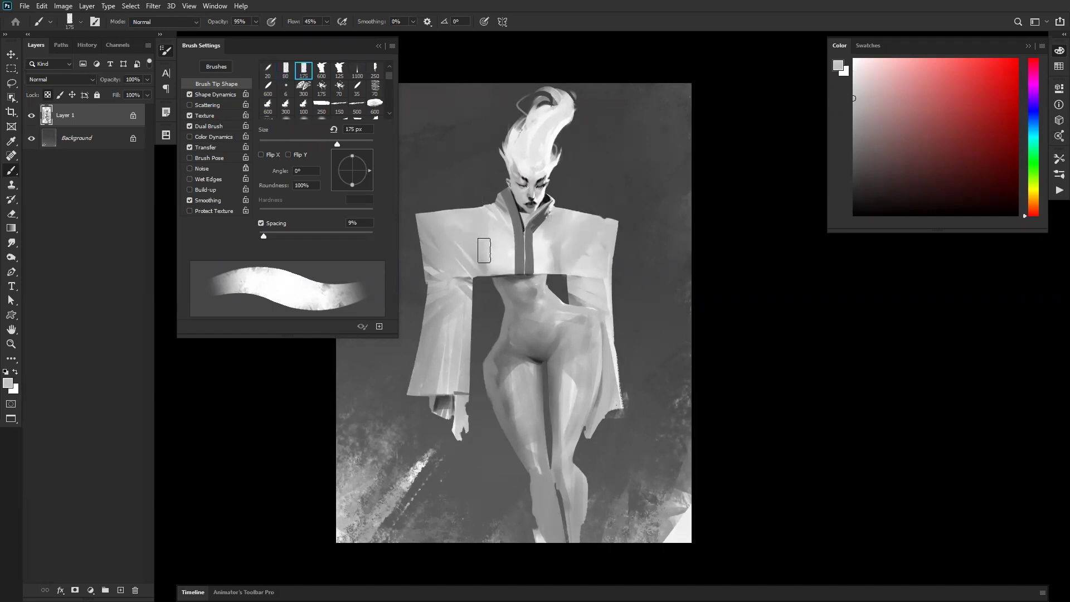
key(comma)
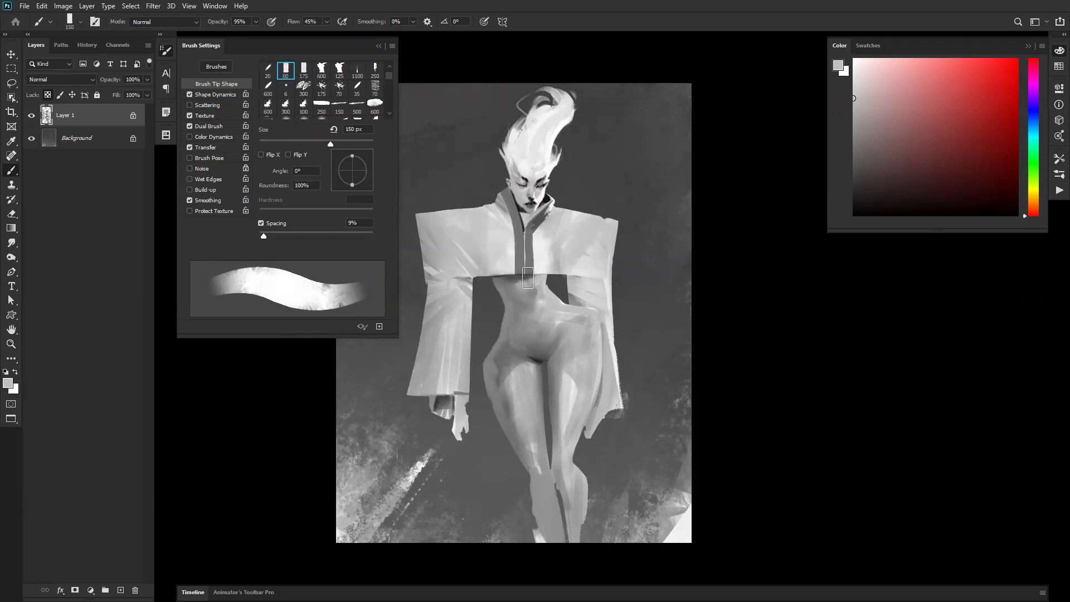
Try a black stroke down the image-left thigh to the knee, and undo it
key(d)
drag(493, 387, 540, 495)
key(ctrl+z)
Block in a dark stocking down the image-left thigh in black and extend it over the shin with the sampled dark grey
alt+click(521, 219)
key(d)
mouse_move(504, 390)
mouse_down()
mouse_move(518, 411)
mouse_move(536, 482)
mouse_up()
alt+click(500, 390)
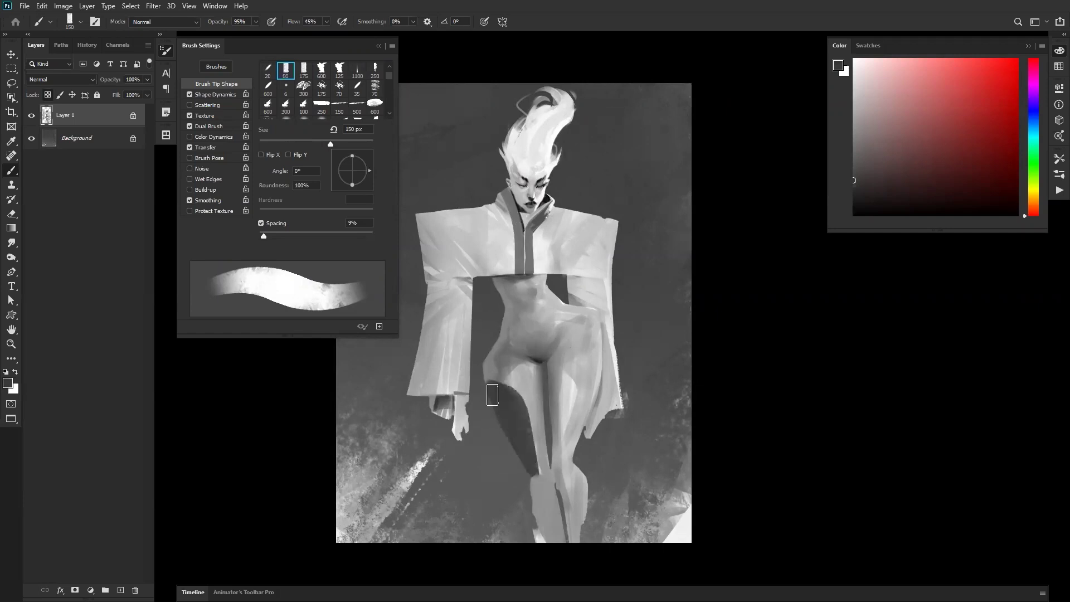
mouse_move(534, 463)
mouse_down()
mouse_move(542, 531)
mouse_move(531, 467)
mouse_move(544, 569)
mouse_up()
mouse_move(538, 463)
mouse_down()
mouse_move(539, 451)
mouse_move(559, 561)
mouse_up()
Enlarge the brush to 400 px and darken the image-right leg from the knee down with the dark grey
key(bracketright)
key(bracketright)
key(bracketright)
key(bracketright)
drag(562, 471, 574, 551)
key(bracketright)
mouse_move(565, 451)
mouse_down()
mouse_move(575, 507)
mouse_move(577, 487)
mouse_up()
drag(572, 433, 583, 534)
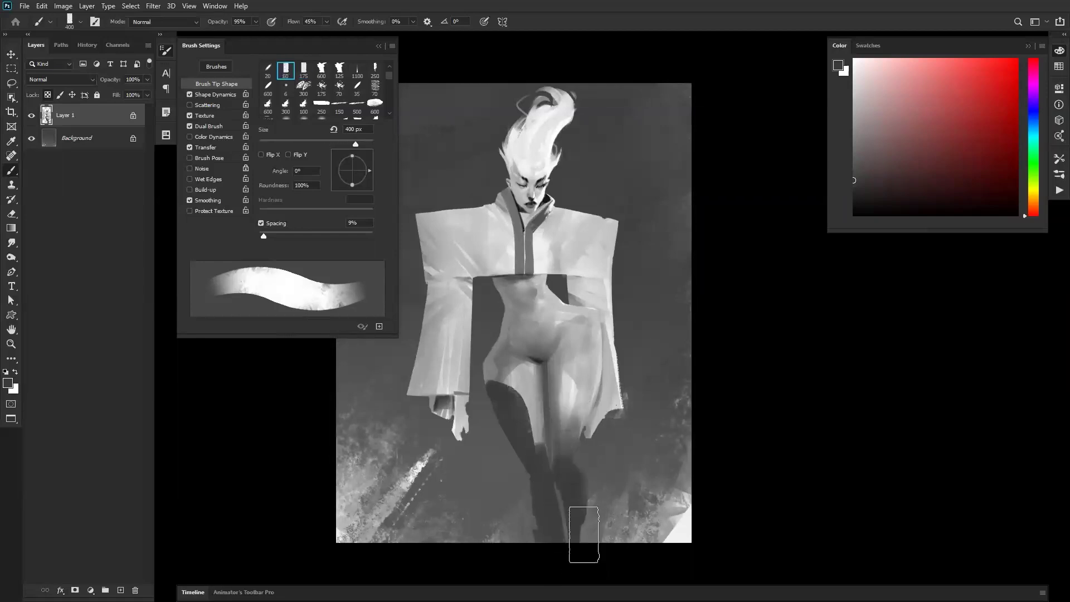
Reduce the brush to 80 px and block in the dark stocking on the image-right leg from upper thigh to knee
key(bracketleft)
key(bracketleft)
key(bracketleft)
key(bracketleft)
key(bracketleft)
key(bracketleft)
key(bracketleft)
key(bracketleft)
key(bracketleft)
mouse_move(561, 459)
mouse_down()
mouse_move(573, 400)
mouse_move(600, 375)
mouse_move(575, 446)
mouse_up()
mouse_move(592, 376)
mouse_down()
mouse_move(561, 474)
mouse_move(604, 370)
mouse_move(574, 469)
mouse_up()
alt+click(603, 413)
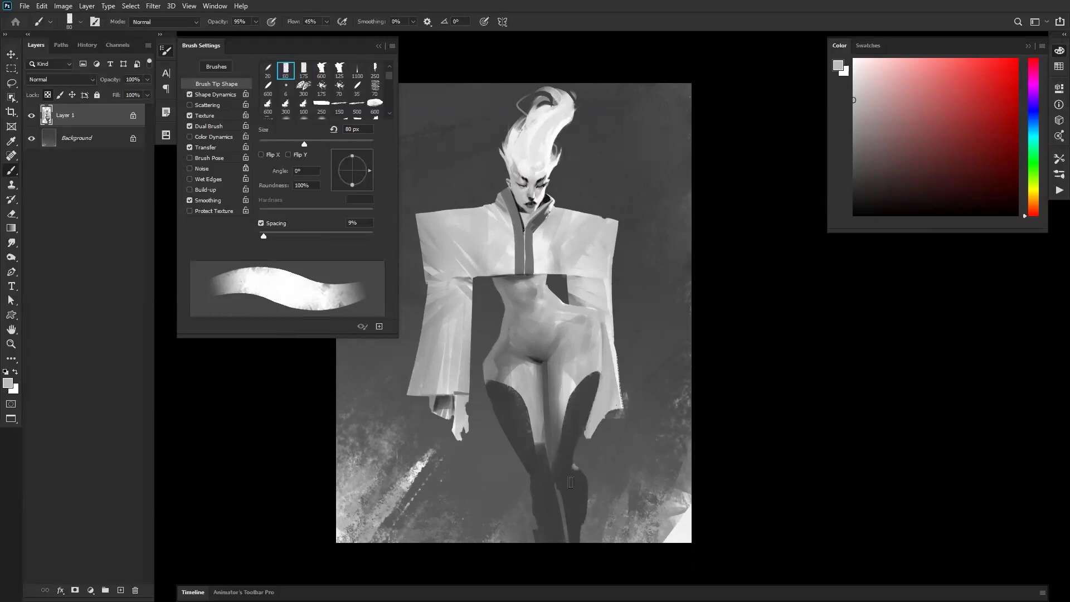
Undo the last stroke and shade the inner side of the image-right sleeve beside the thigh with sampled greys
key(ctrl+z)
alt+click(568, 481)
drag(593, 417, 586, 434)
alt+click(592, 412)
drag(599, 387, 588, 430)
drag(603, 364, 591, 423)
alt+click(596, 421)
drag(602, 374, 587, 434)
alt+click(584, 460)
mouse_move(604, 372)
mouse_down()
mouse_move(584, 450)
mouse_move(594, 423)
mouse_up()
Restore the default black and darken the gap between the image-right stocking and sleeve using a 35 px brush
key(d)
key(bracketleft)
key(bracketleft)
key(bracketleft)
key(bracketleft)
key(bracketleft)
key(bracketleft)
key(bracketleft)
key(bracketleft)
key(bracketleft)
key(bracketleft)
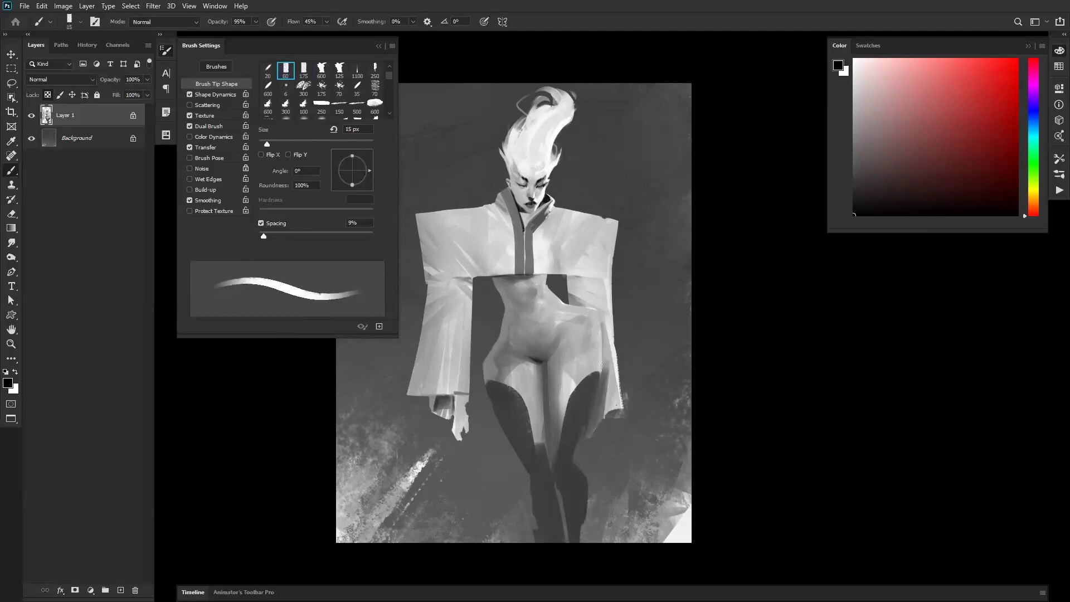
key(bracketright)
key(bracketright)
key(bracketright)
key(bracketright)
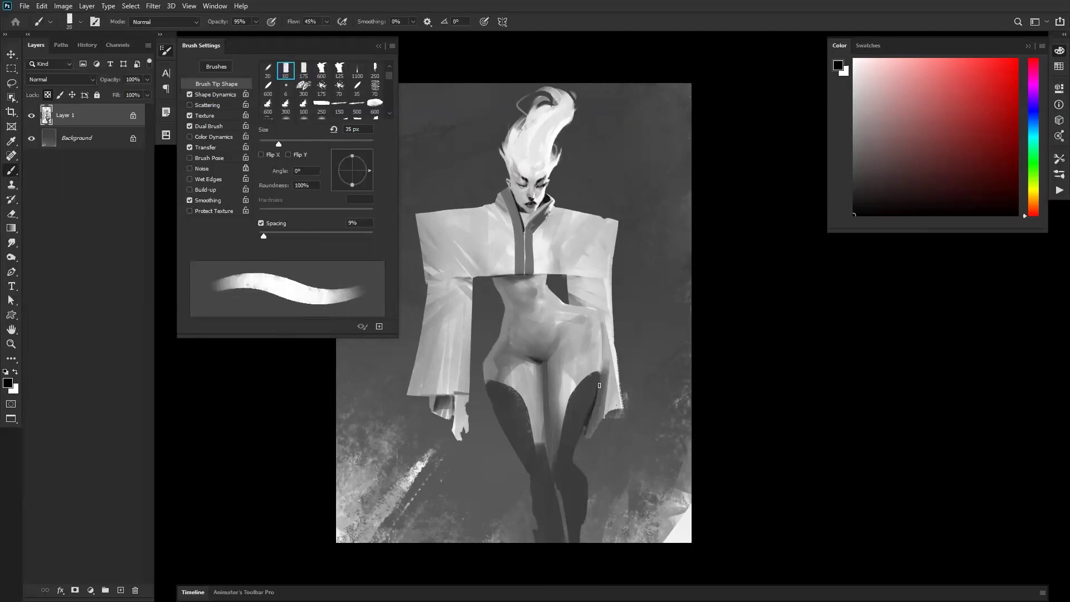
Enlarge the brush to 60 px and blend sampled dark and light greys down the inside of the image-right sleeve
alt+click(586, 425)
key(bracketright)
key(bracketright)
key(bracketright)
key(bracketright)
key(bracketright)
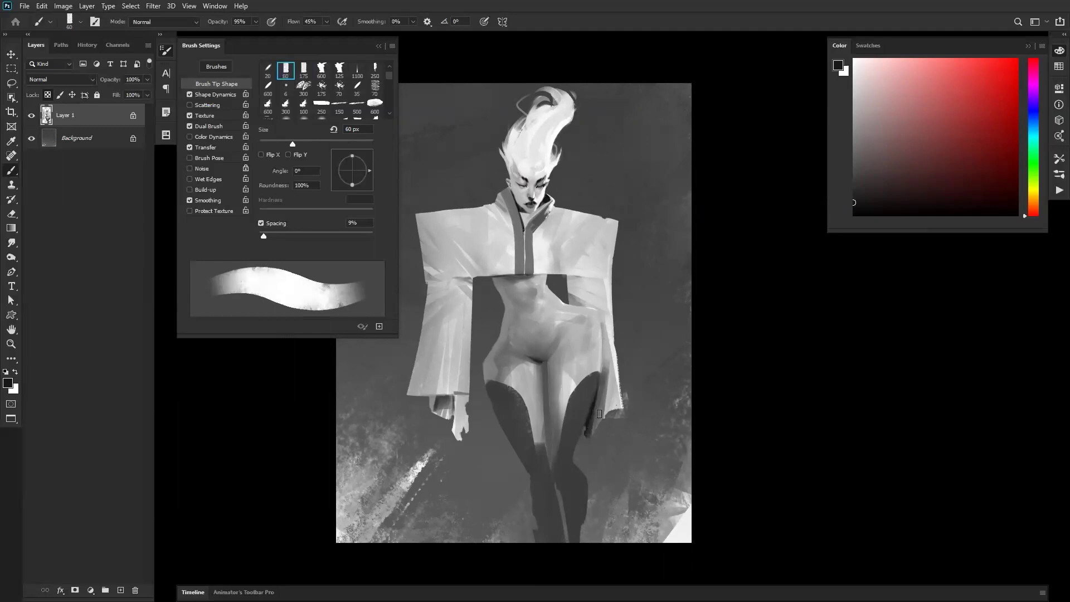
alt+click(604, 402)
drag(607, 368, 587, 439)
alt+click(605, 343)
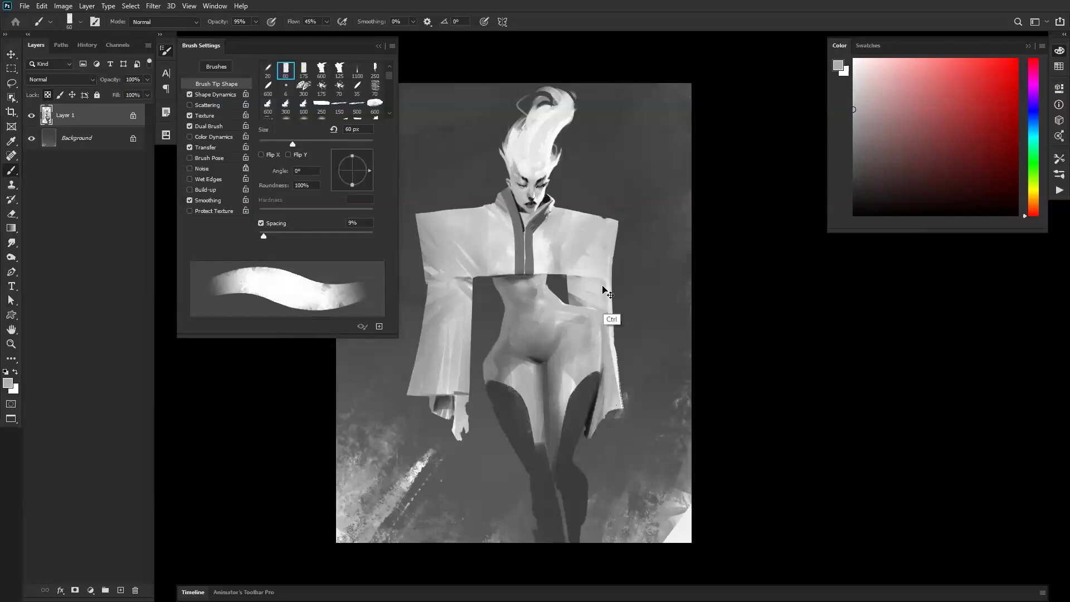
alt+click(609, 313)
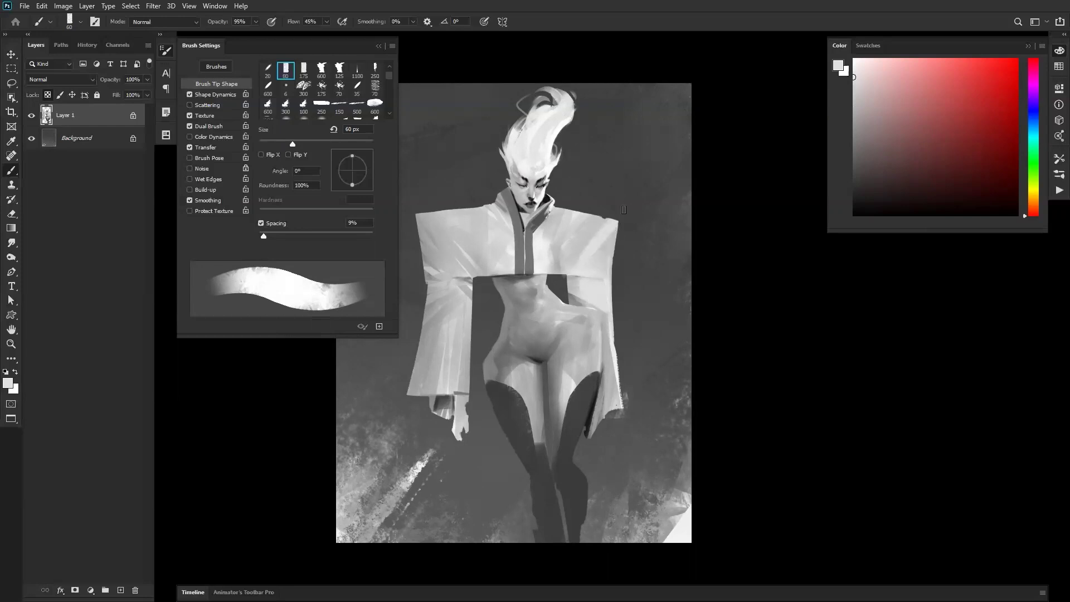
Paint mid-grey shadow planes on the image-left shoulder and down the sleeve's outer side with a 70 px brush
alt+click(471, 277)
key(bracketright)
key(bracketright)
mouse_move(413, 215)
mouse_down()
mouse_move(446, 262)
mouse_move(431, 248)
mouse_up()
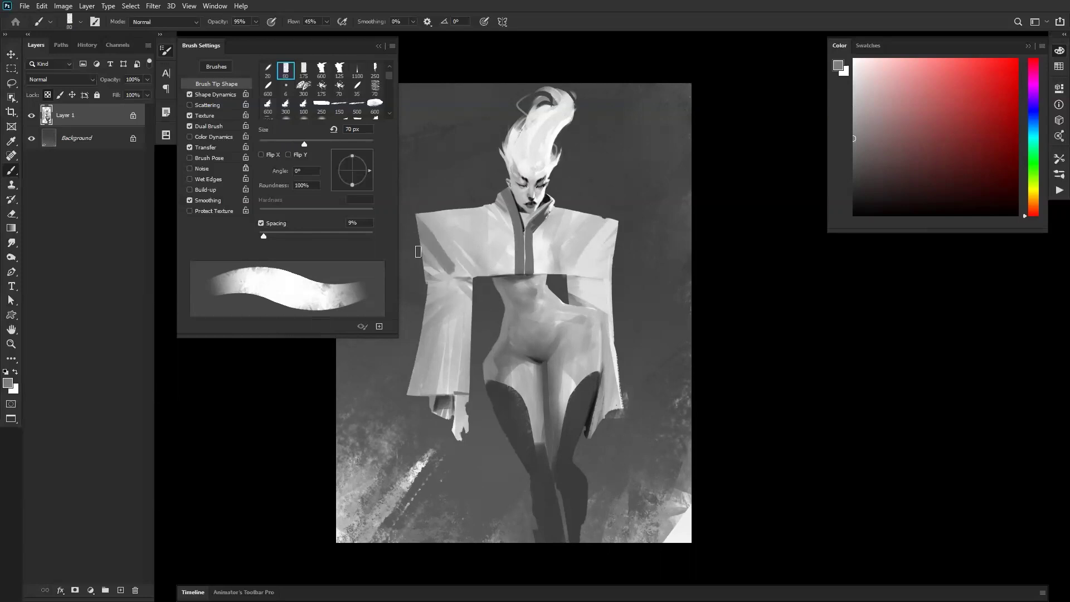
drag(448, 285, 419, 359)
mouse_move(446, 282)
mouse_down()
mouse_move(435, 310)
mouse_move(421, 306)
mouse_move(413, 352)
mouse_up()
drag(456, 283, 403, 410)
Examine the composition in full-screen view, flipping the canvas horizontally and back to judge the figure's silhouette and balance
key(z)
alt+click(576, 314)
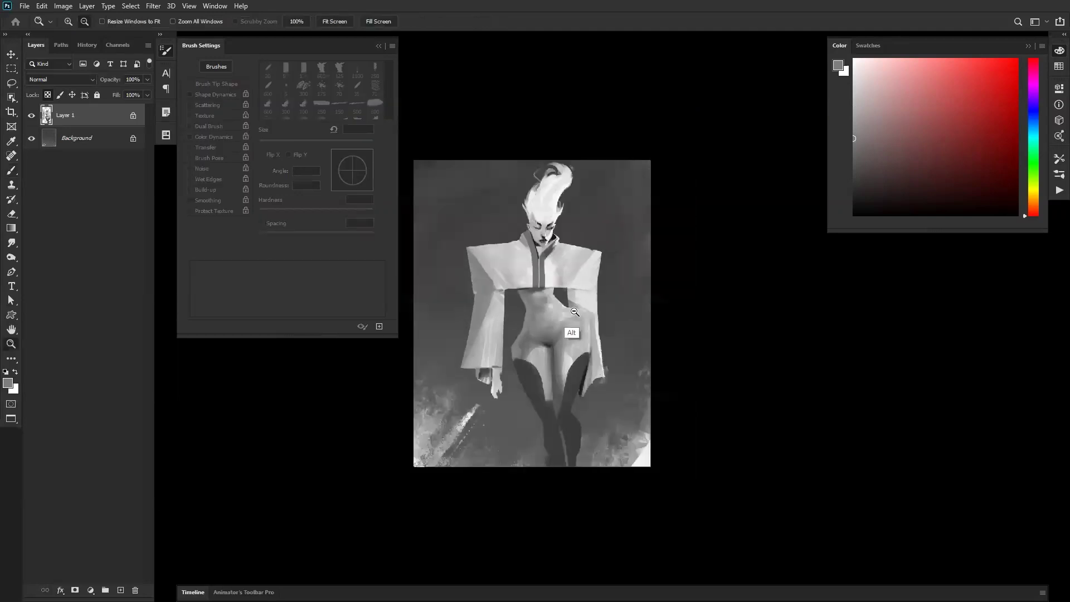
alt+click(577, 314)
key(f)
key(ctrl+shift+h)
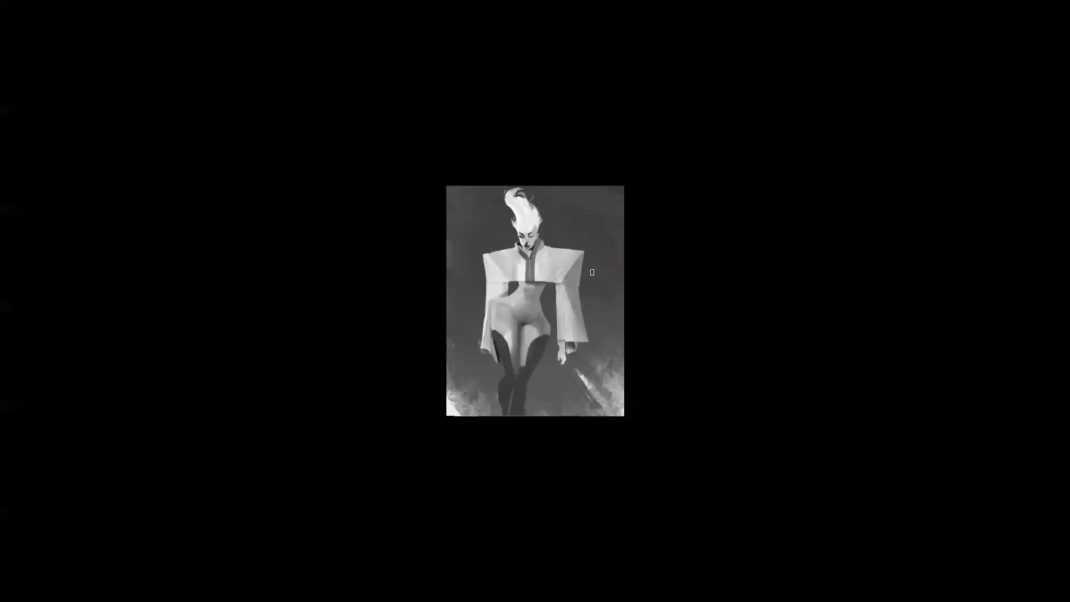
drag(565, 307, 641, 307)
drag(518, 139, 527, 157)
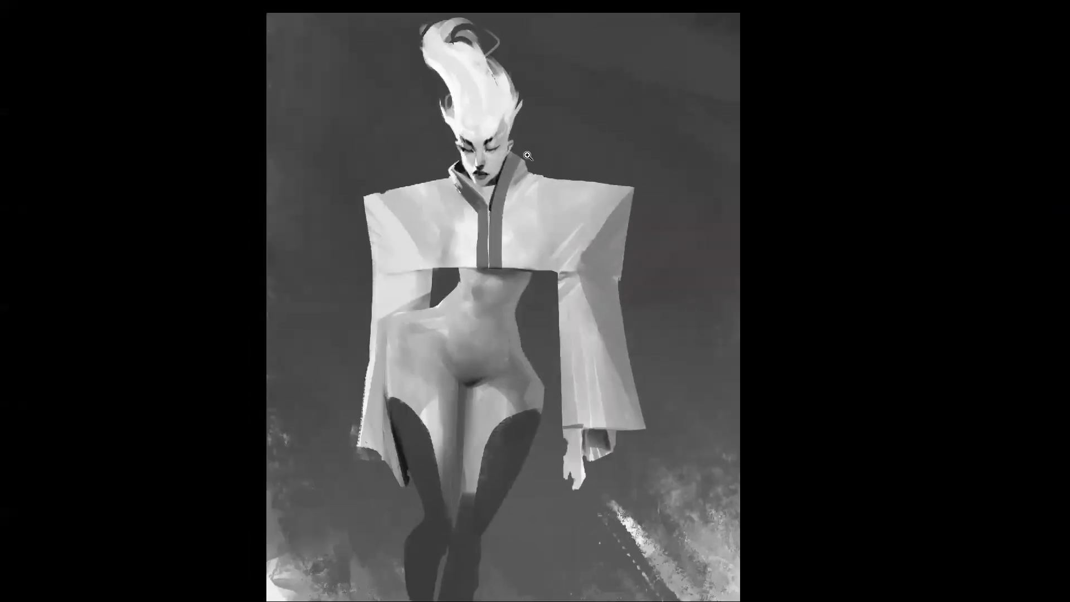
key(Tab)
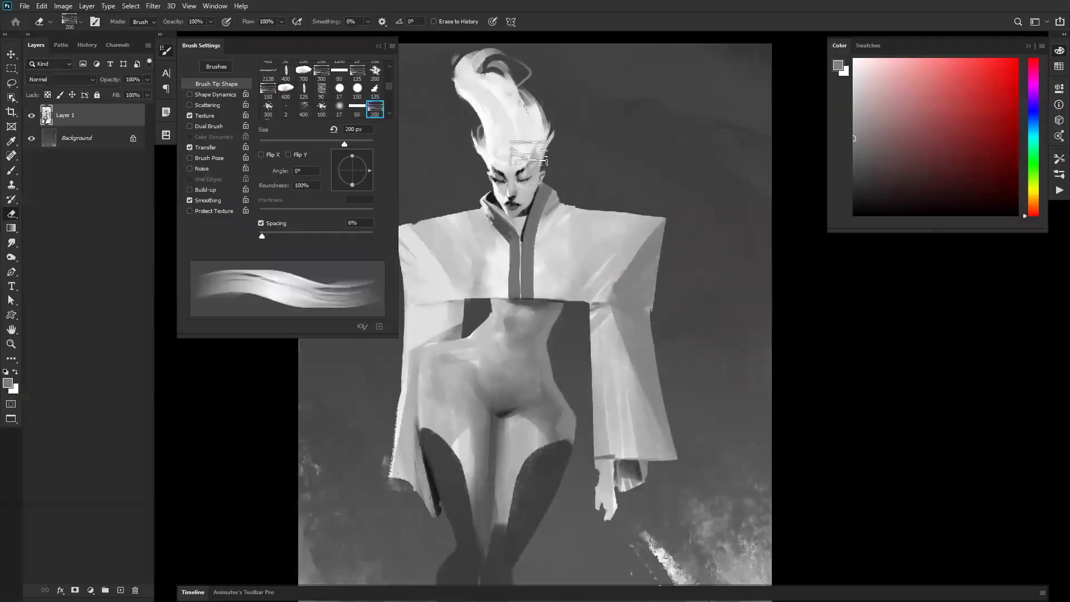
key(Tab)
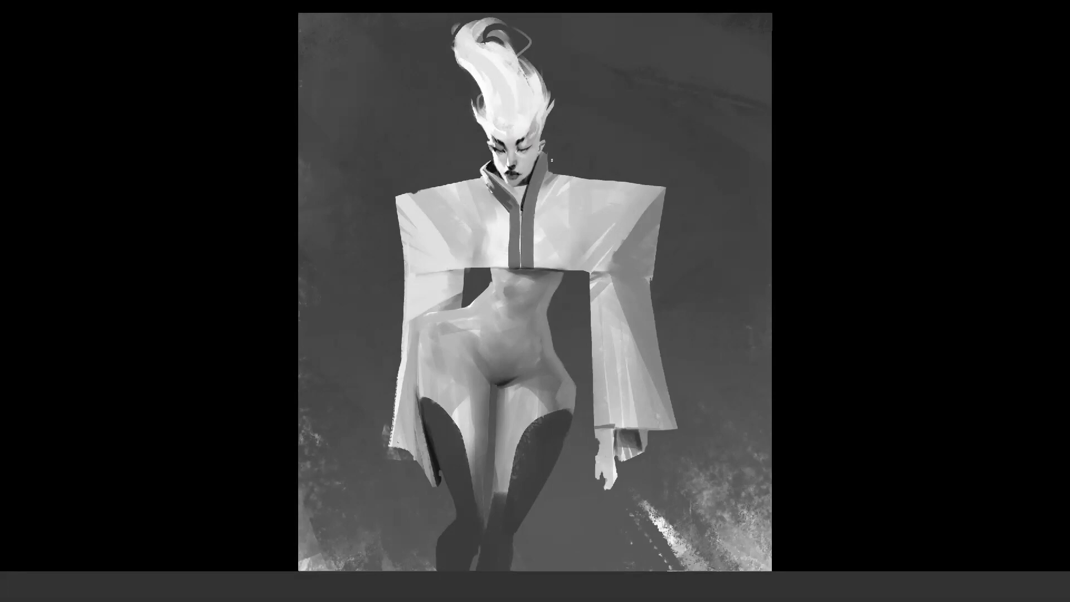
drag(555, 224, 426, 146)
key(ctrl+shift+h)
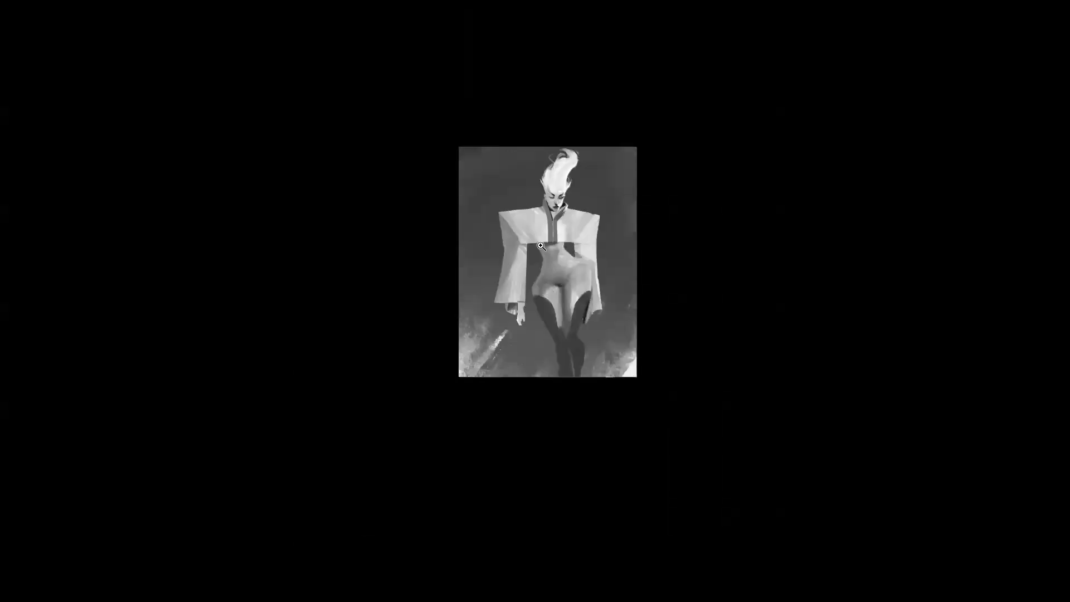
drag(543, 226, 564, 246)
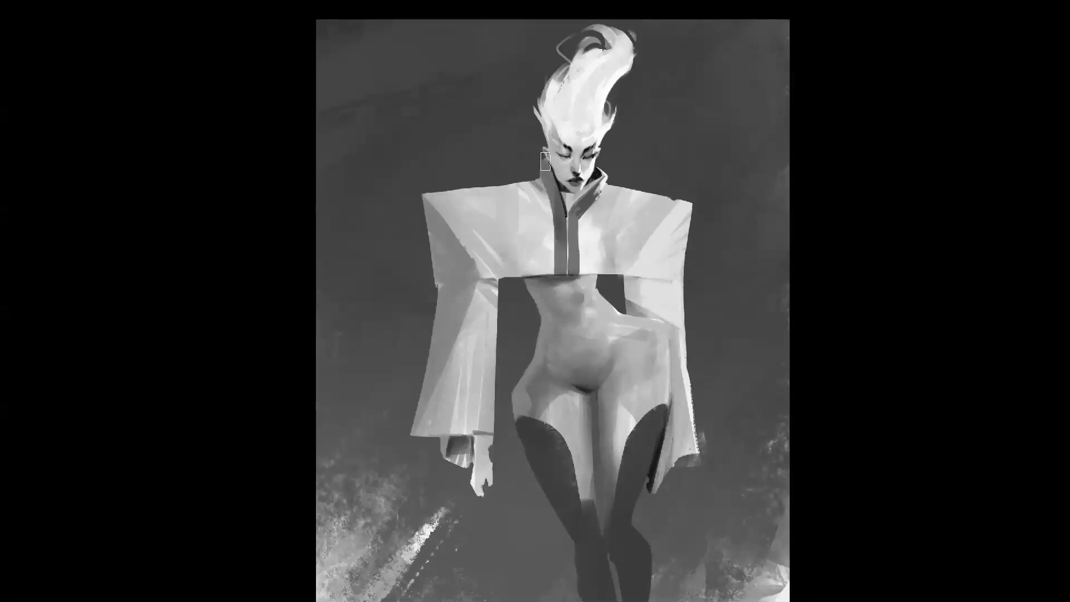
Paint a sampled dark grey cast shadow across the waist directly beneath the jacket's hem
alt+click(567, 265)
alt+click(567, 266)
alt+click(568, 265)
ctrl+click(585, 259)
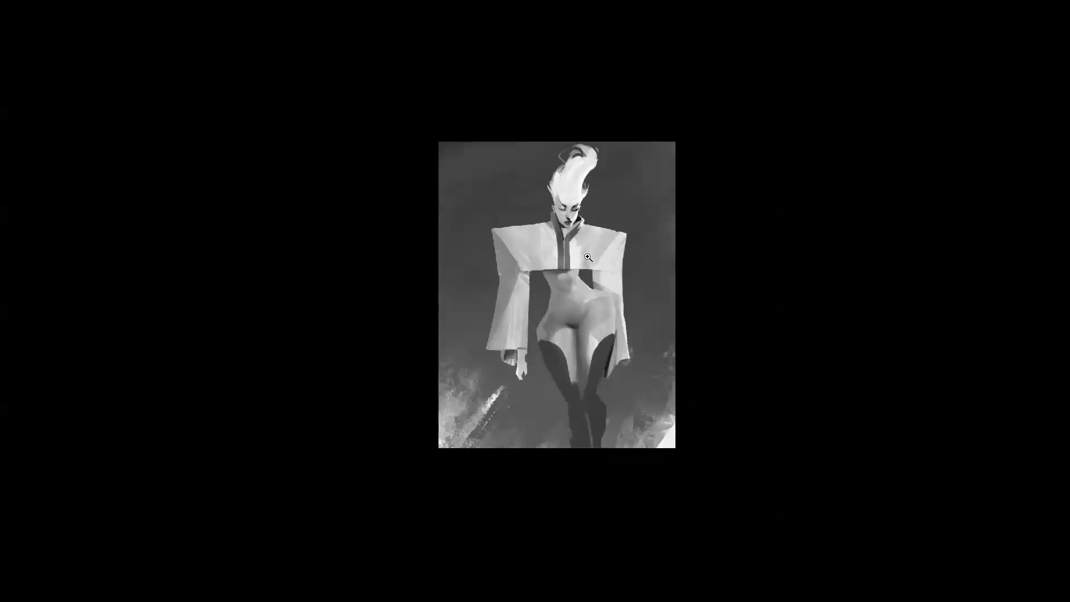
click(588, 256)
key(alt)
alt+click(513, 282)
drag(528, 283, 503, 287)
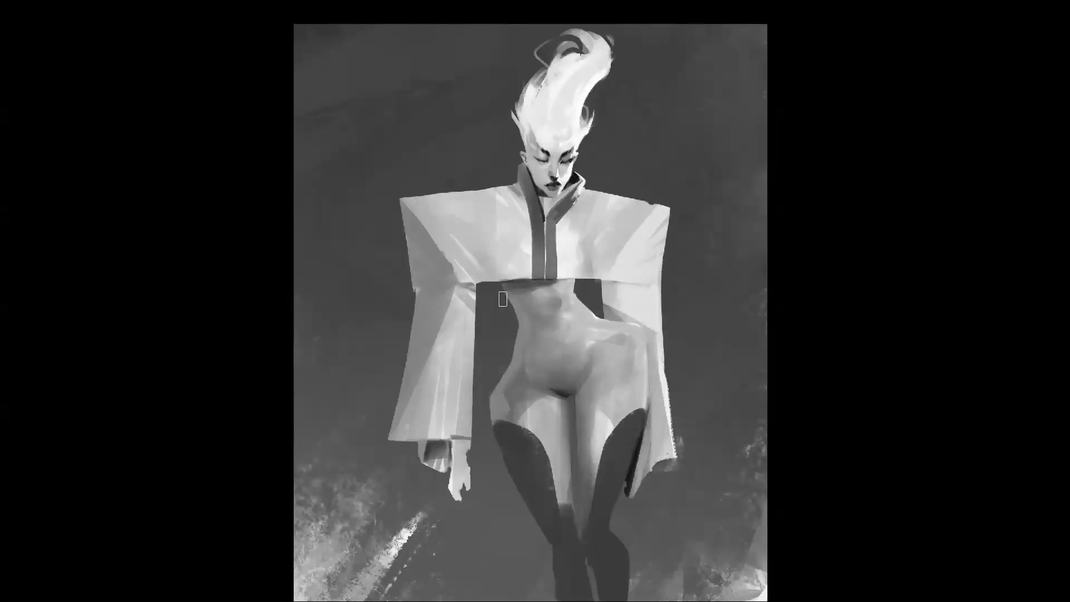